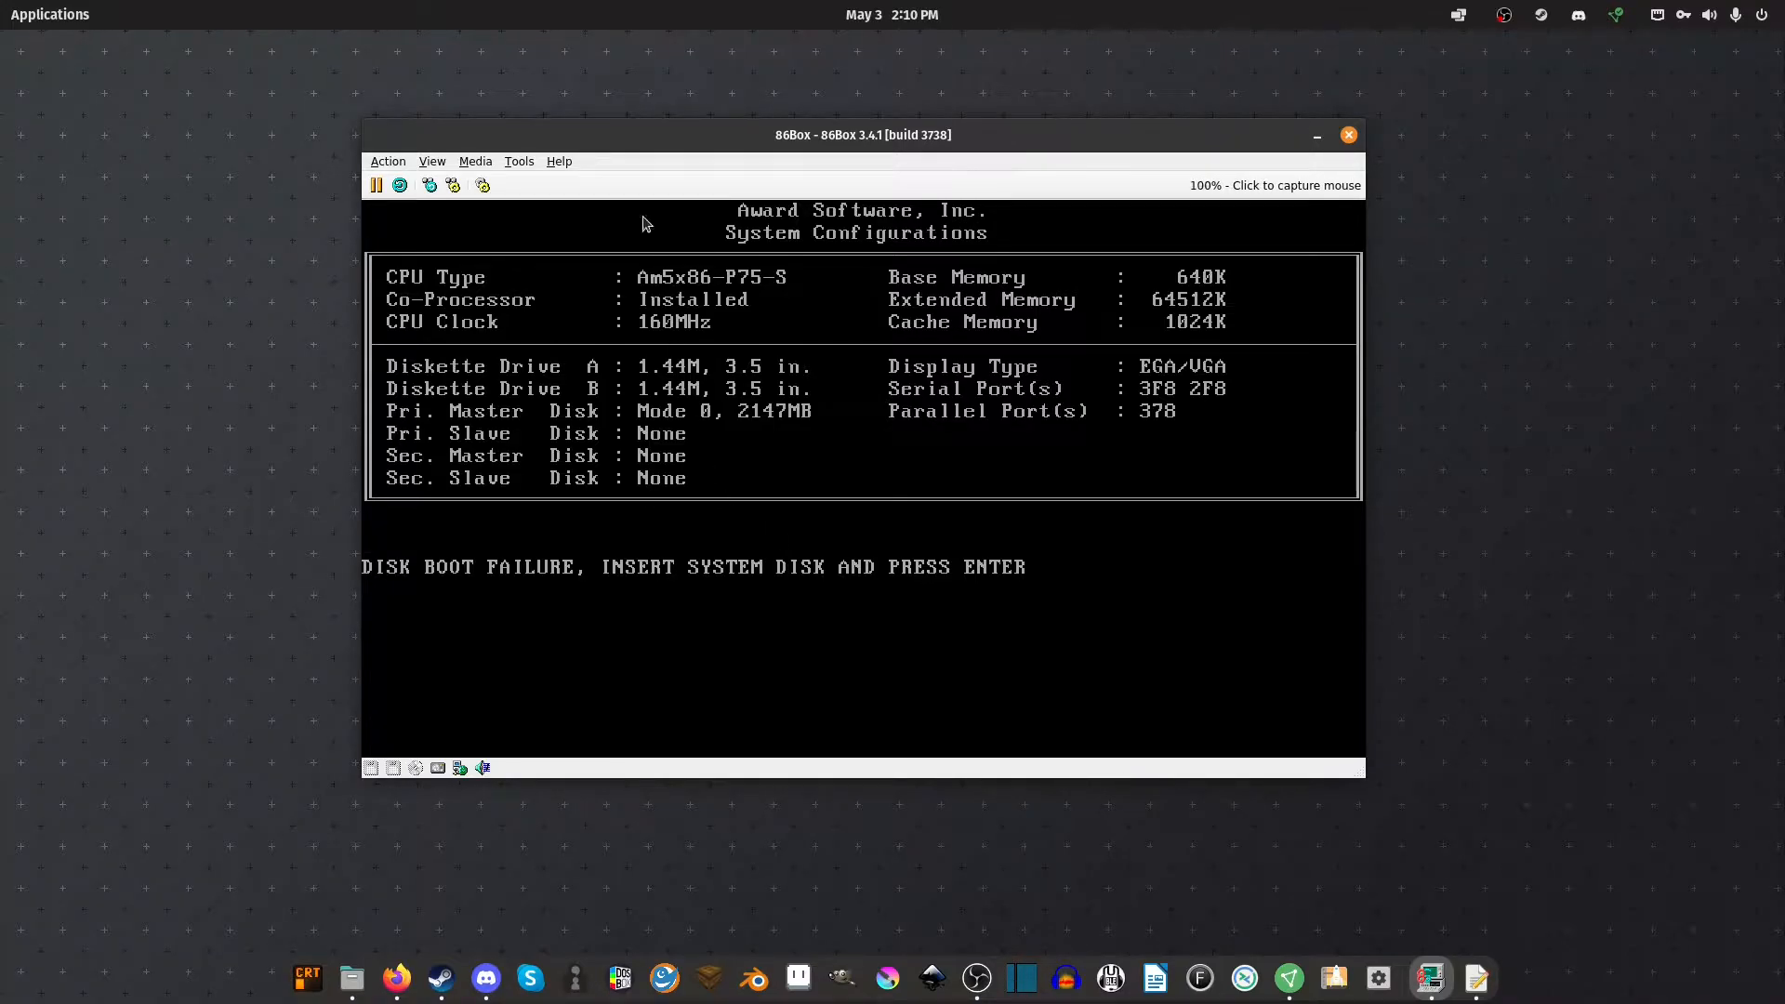
# With the PC stuck at the disk boot failure, shift the 86Box window slightly down and open the Tools menu
pyautogui.moveTo(523, 147); pyautogui.dragTo(524, 150)
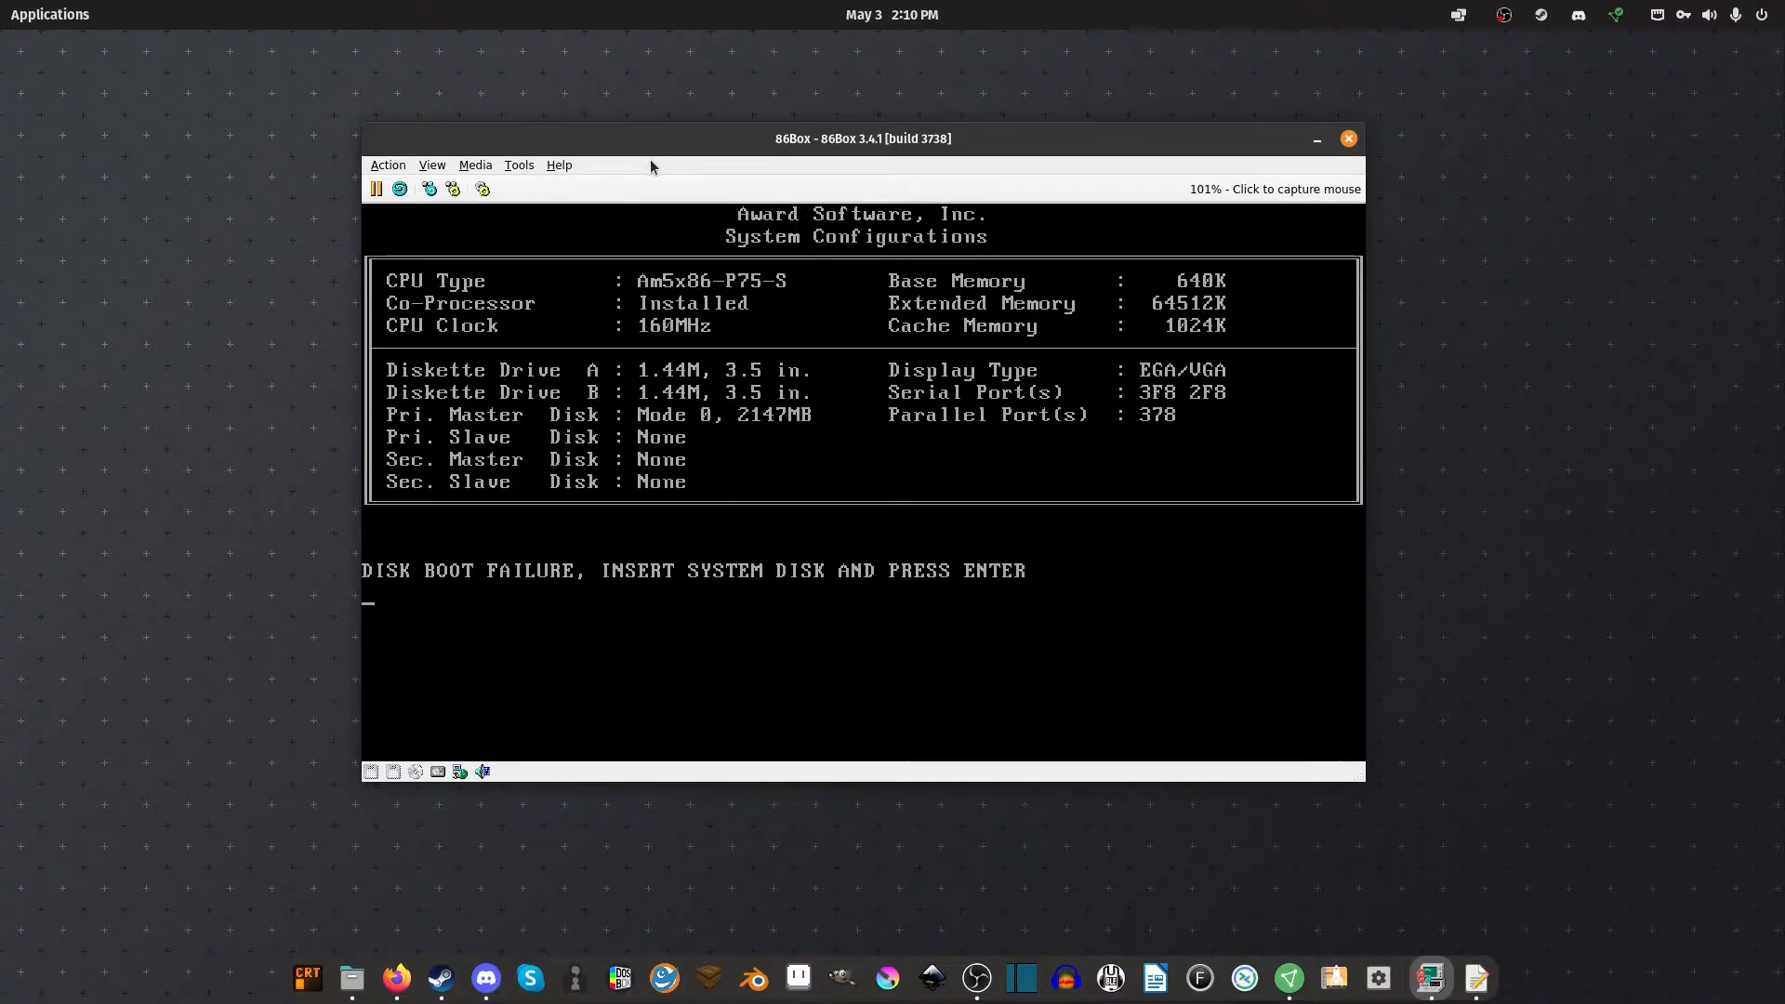
pyautogui.click(520, 165)
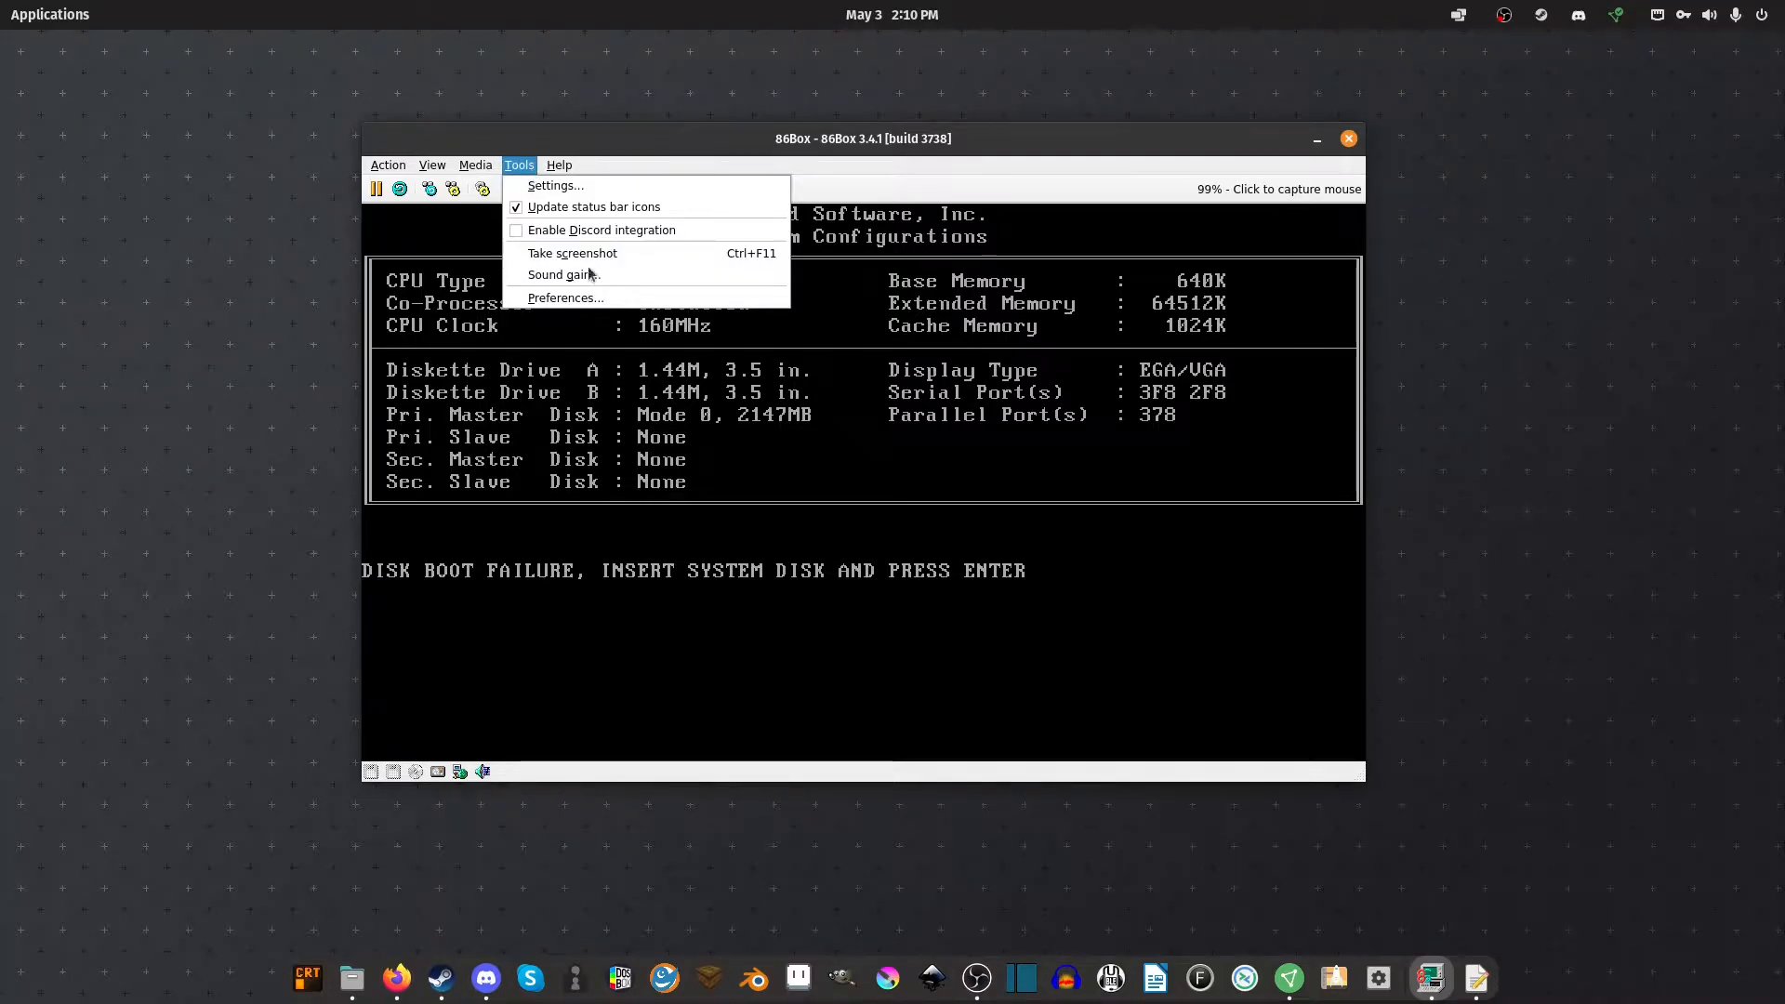
# Open the 86Box Settings dialog, pausing the emulated PC, and launch the file manager
pyautogui.click(555, 185)
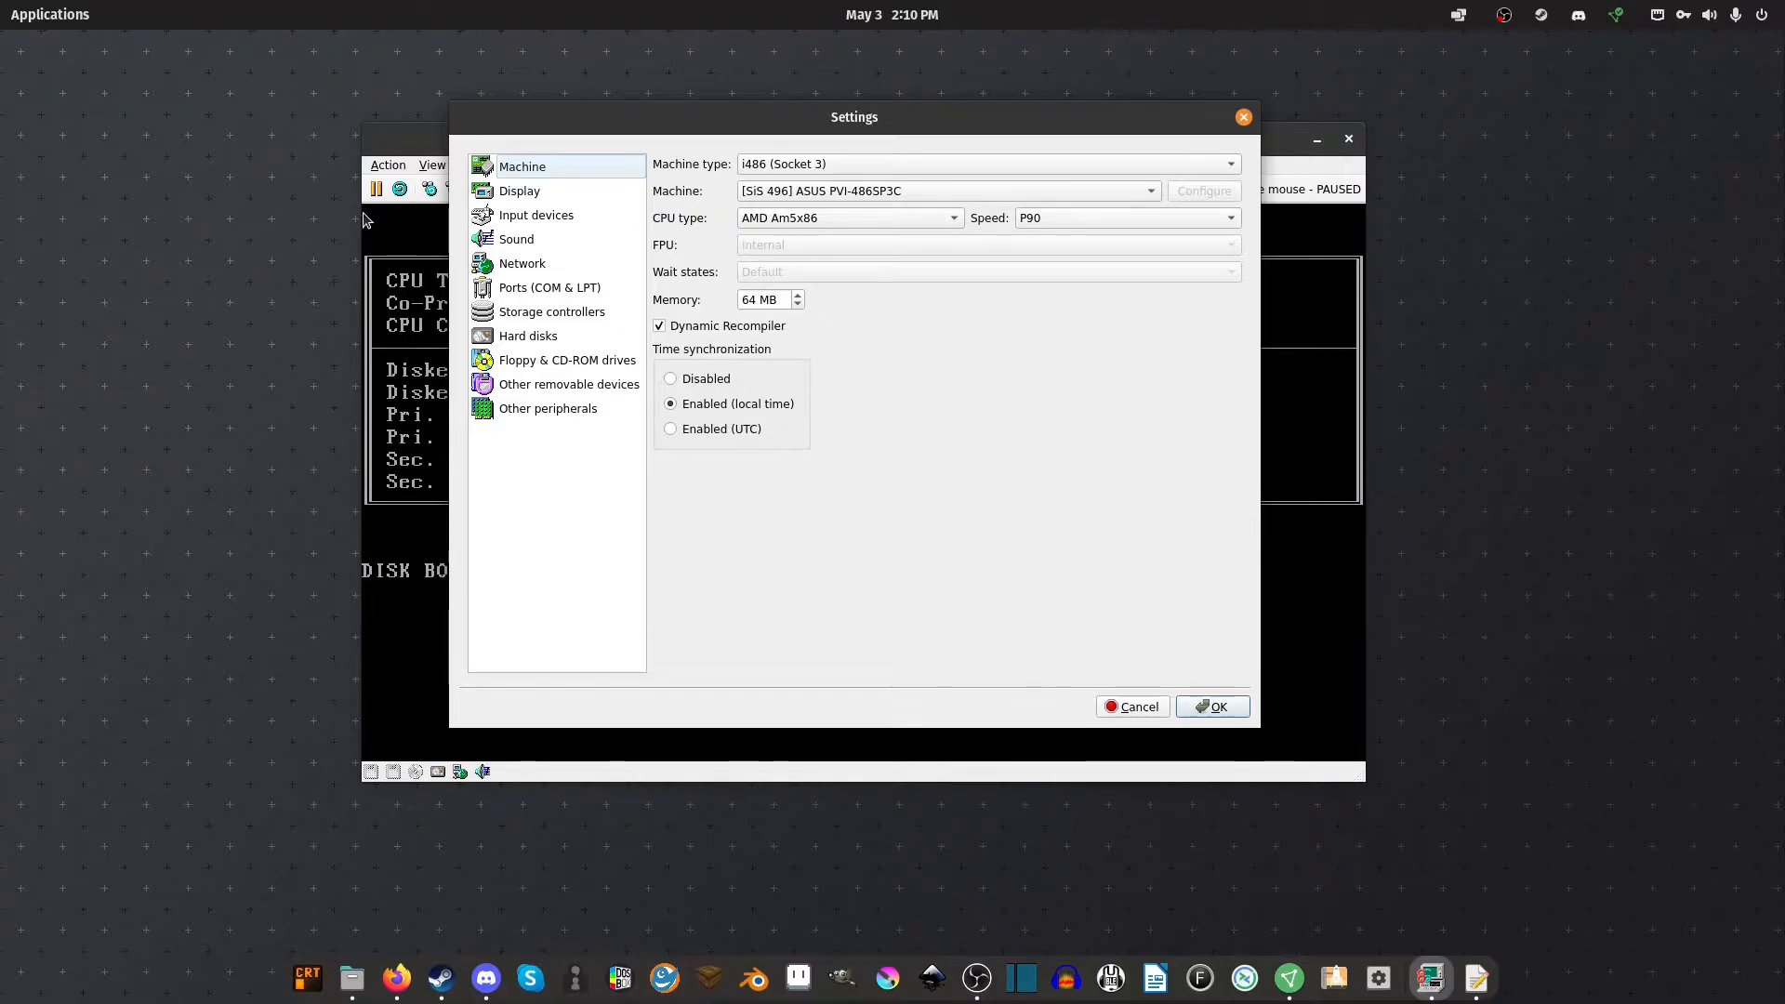
pyautogui.click(351, 978)
# Browse the 86Box folder and look inside its roms folder
pyautogui.click(754, 160)
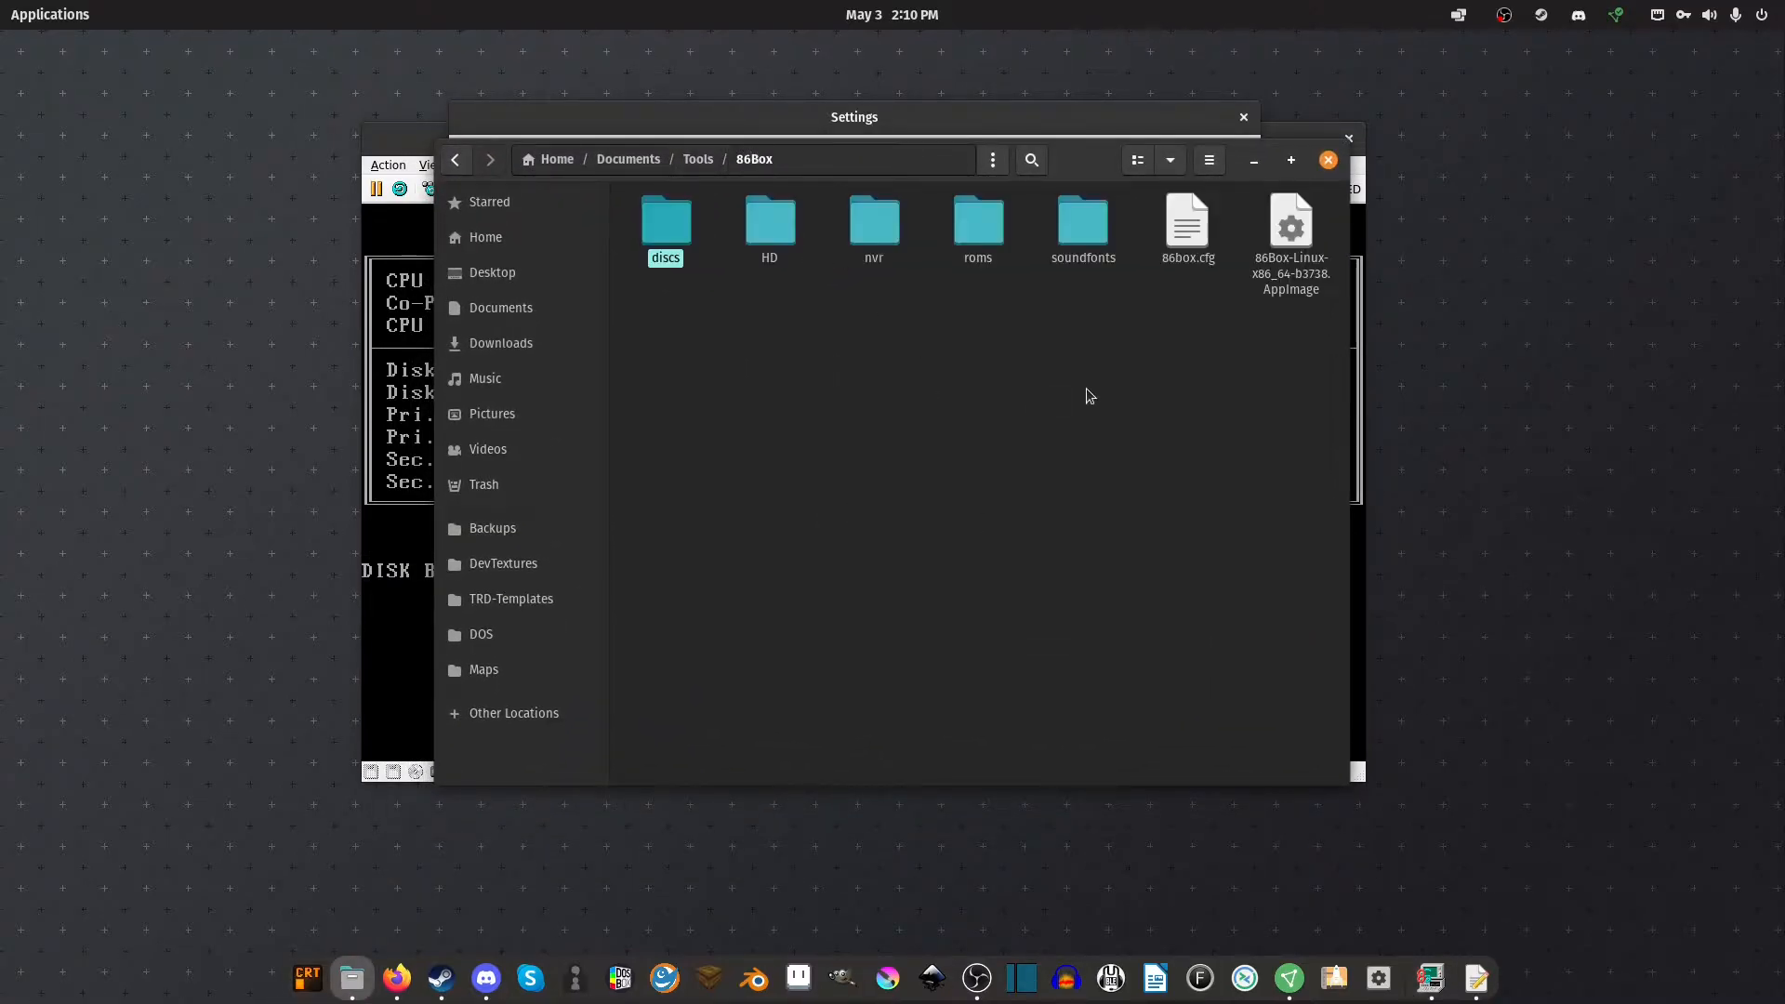
pyautogui.click(944, 358)
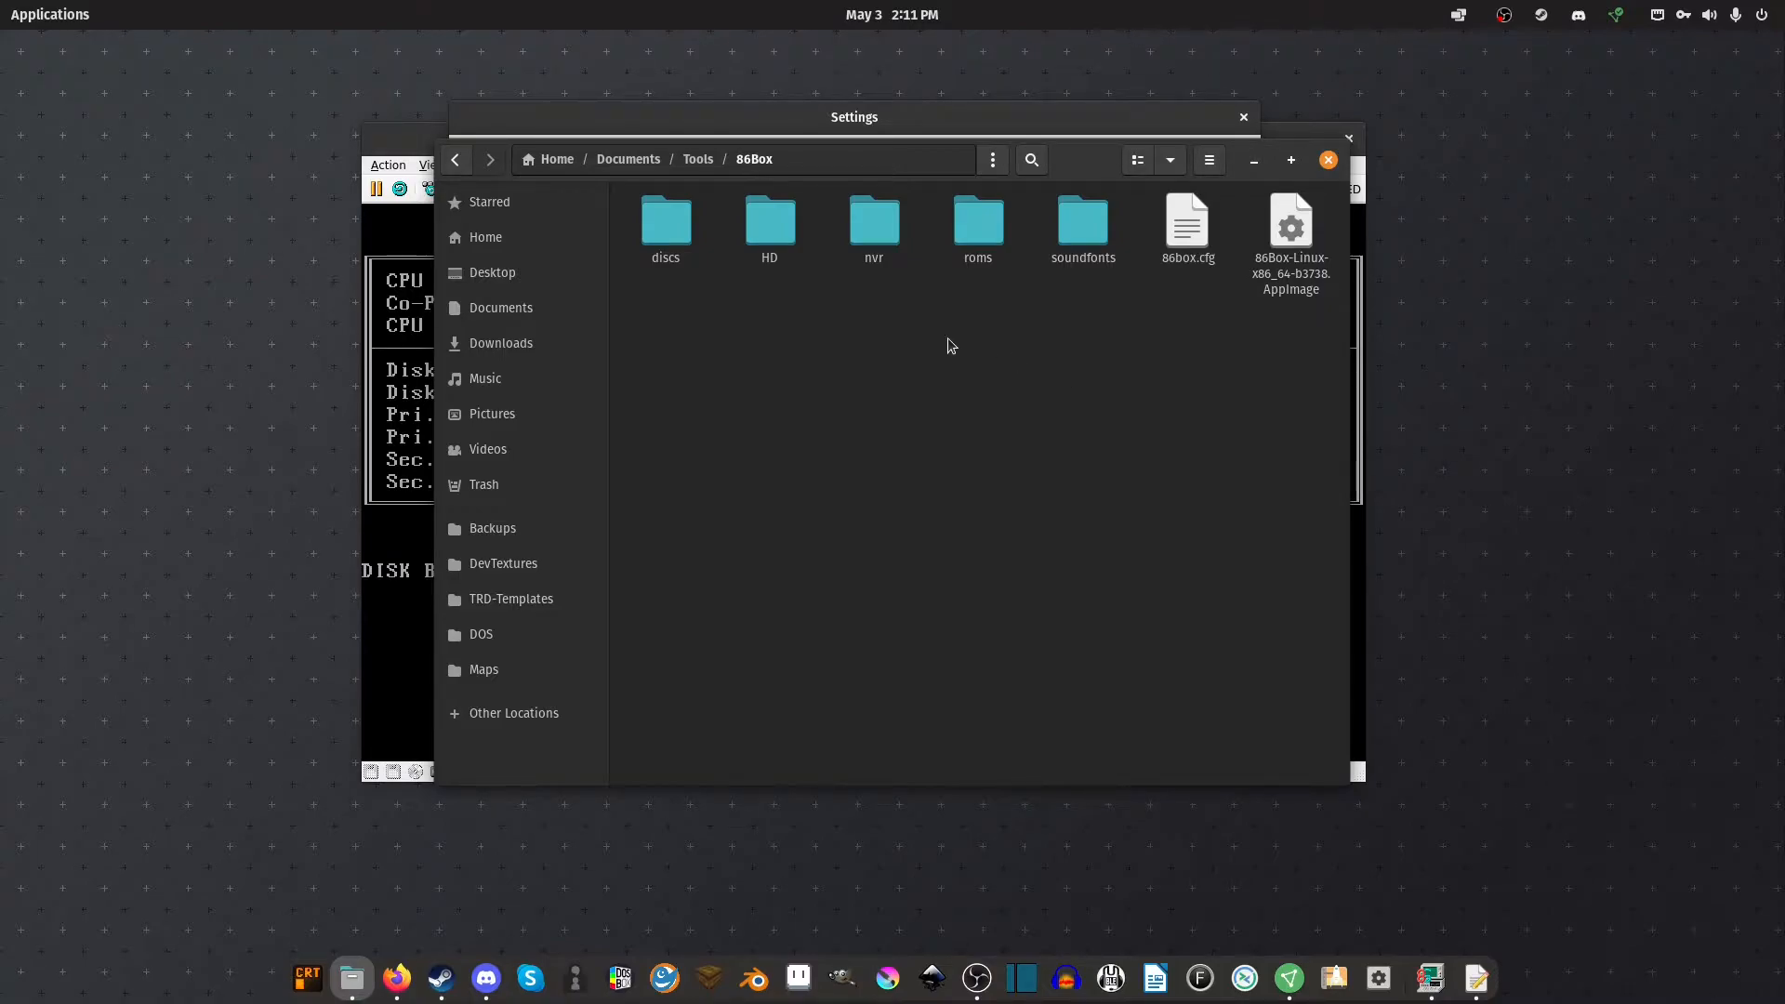
pyautogui.click(978, 227)
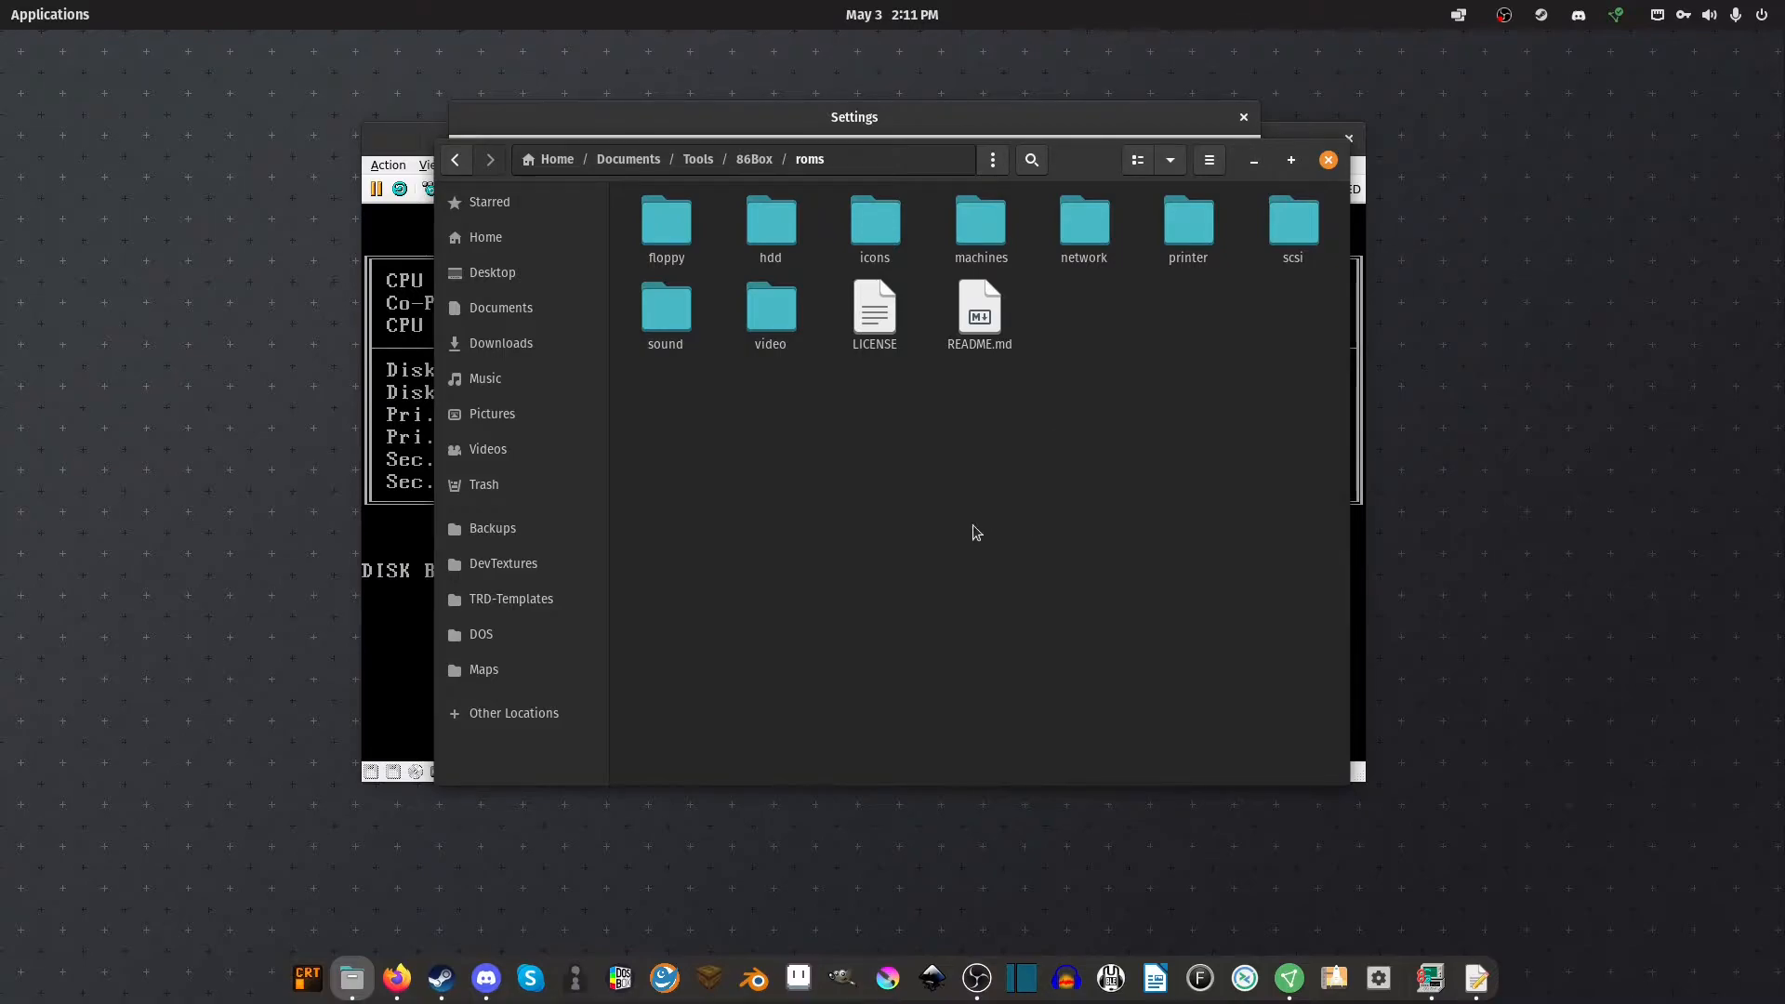
pyautogui.hotkey('alt', 'Up')
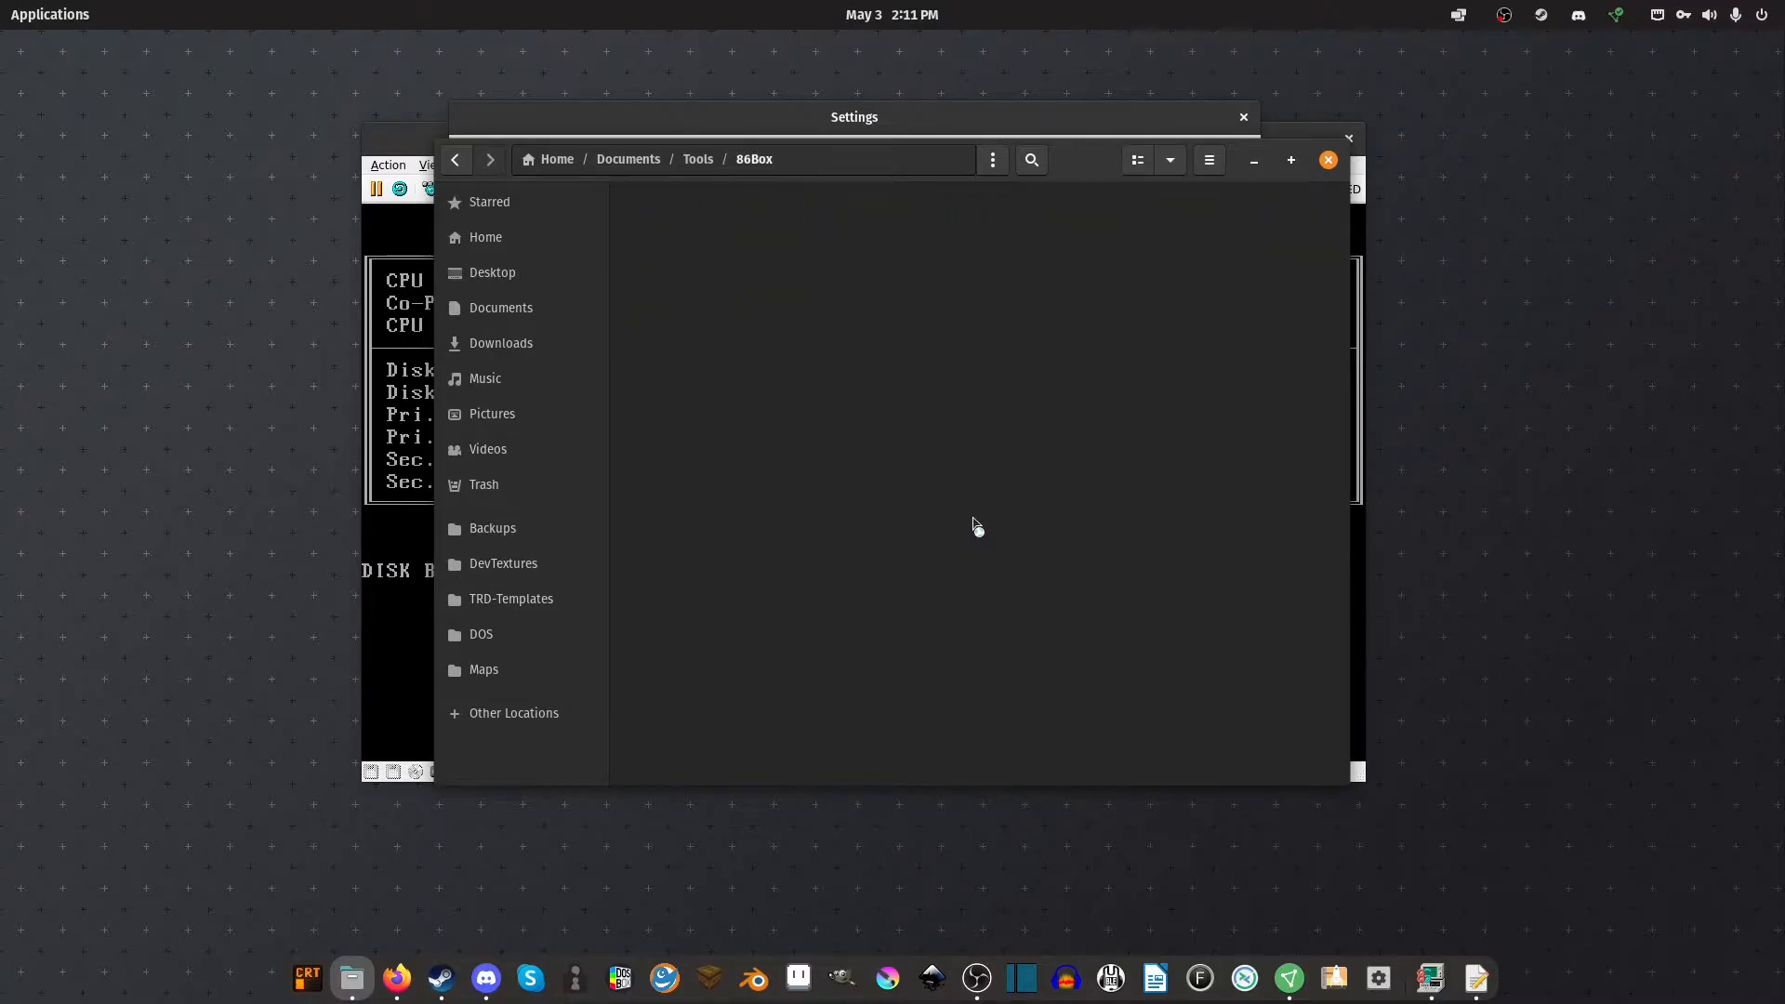
# Delete FD13LGCY.iso, FD13BOOT.img and readme.txt from the discs folder
pyautogui.doubleClick(681, 244)
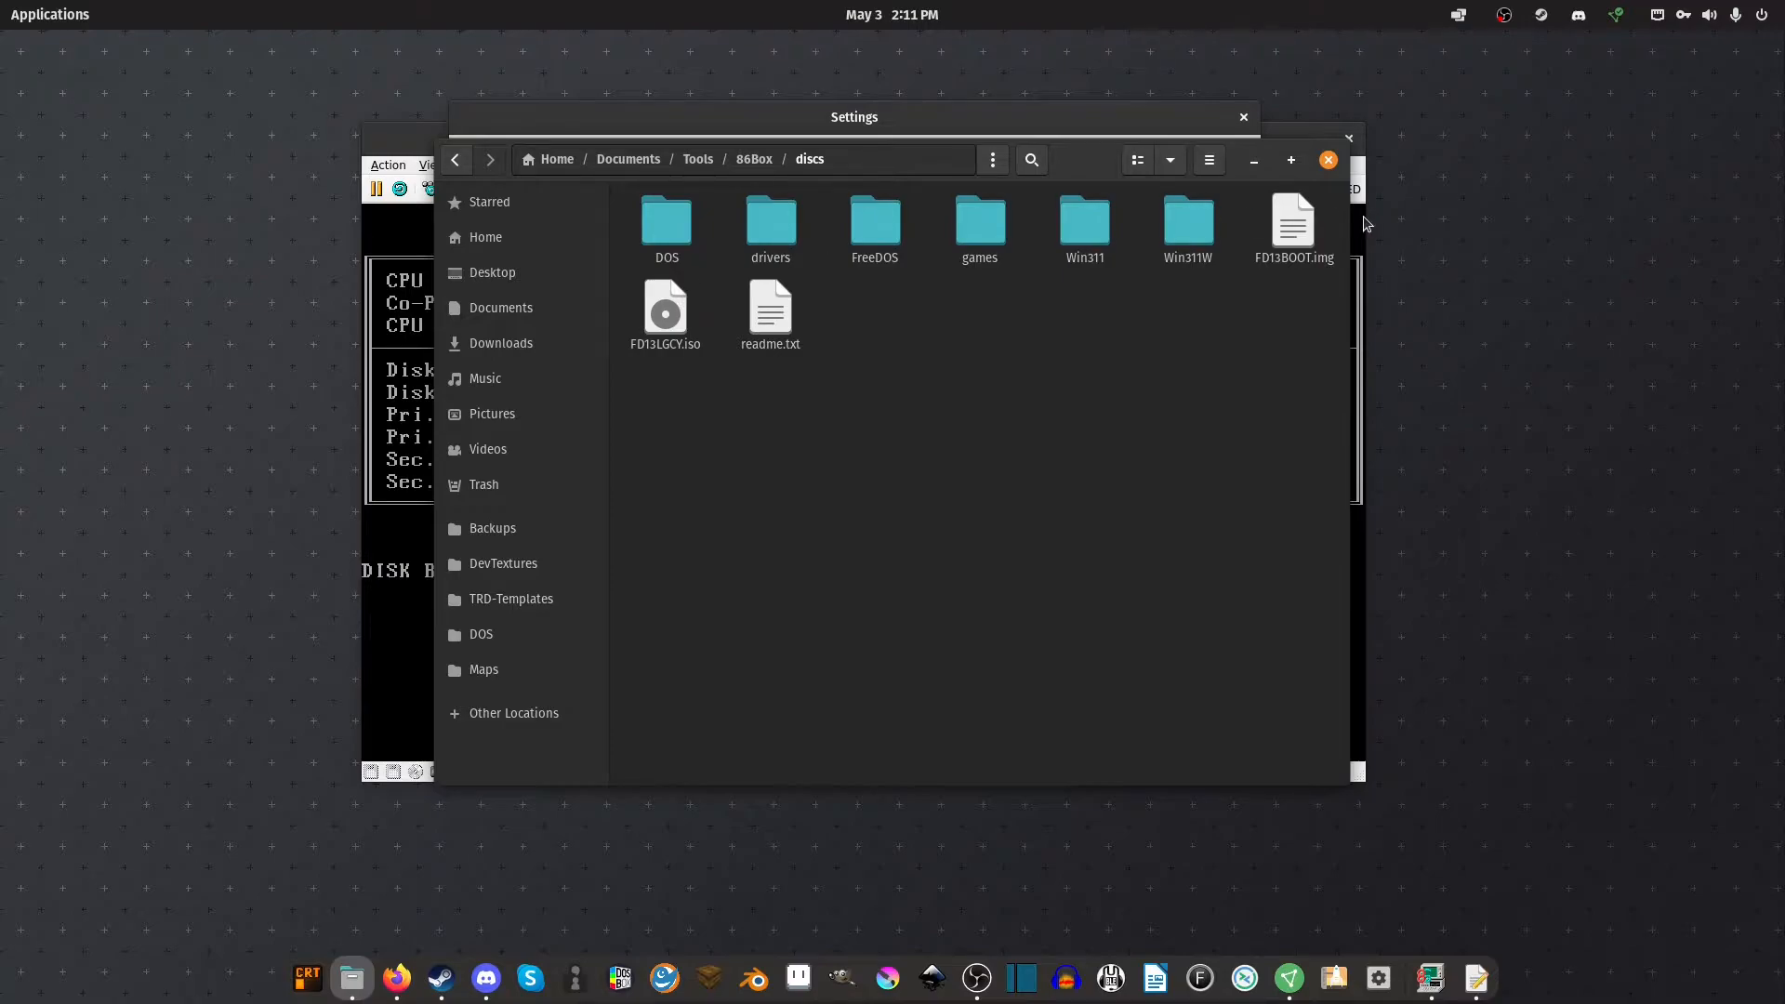
pyautogui.click(666, 315)
pyautogui.press('Delete')
pyautogui.click(1283, 265)
pyautogui.press('Delete')
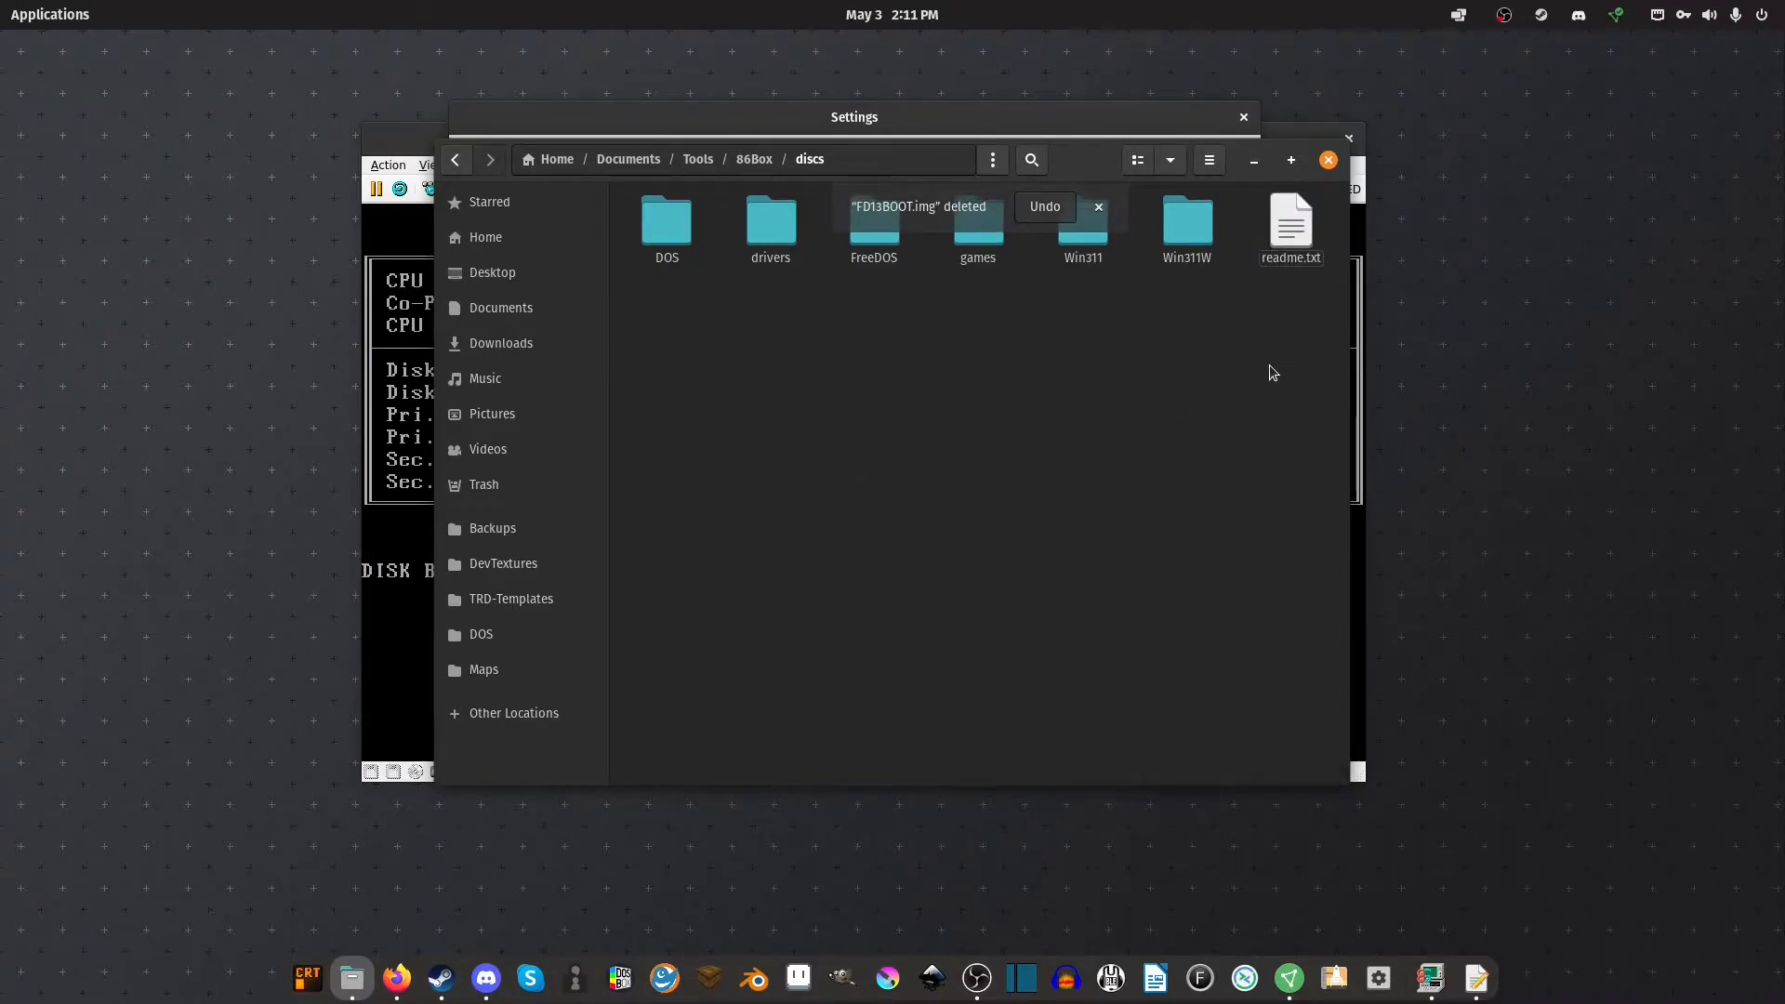
pyautogui.press('Delete')
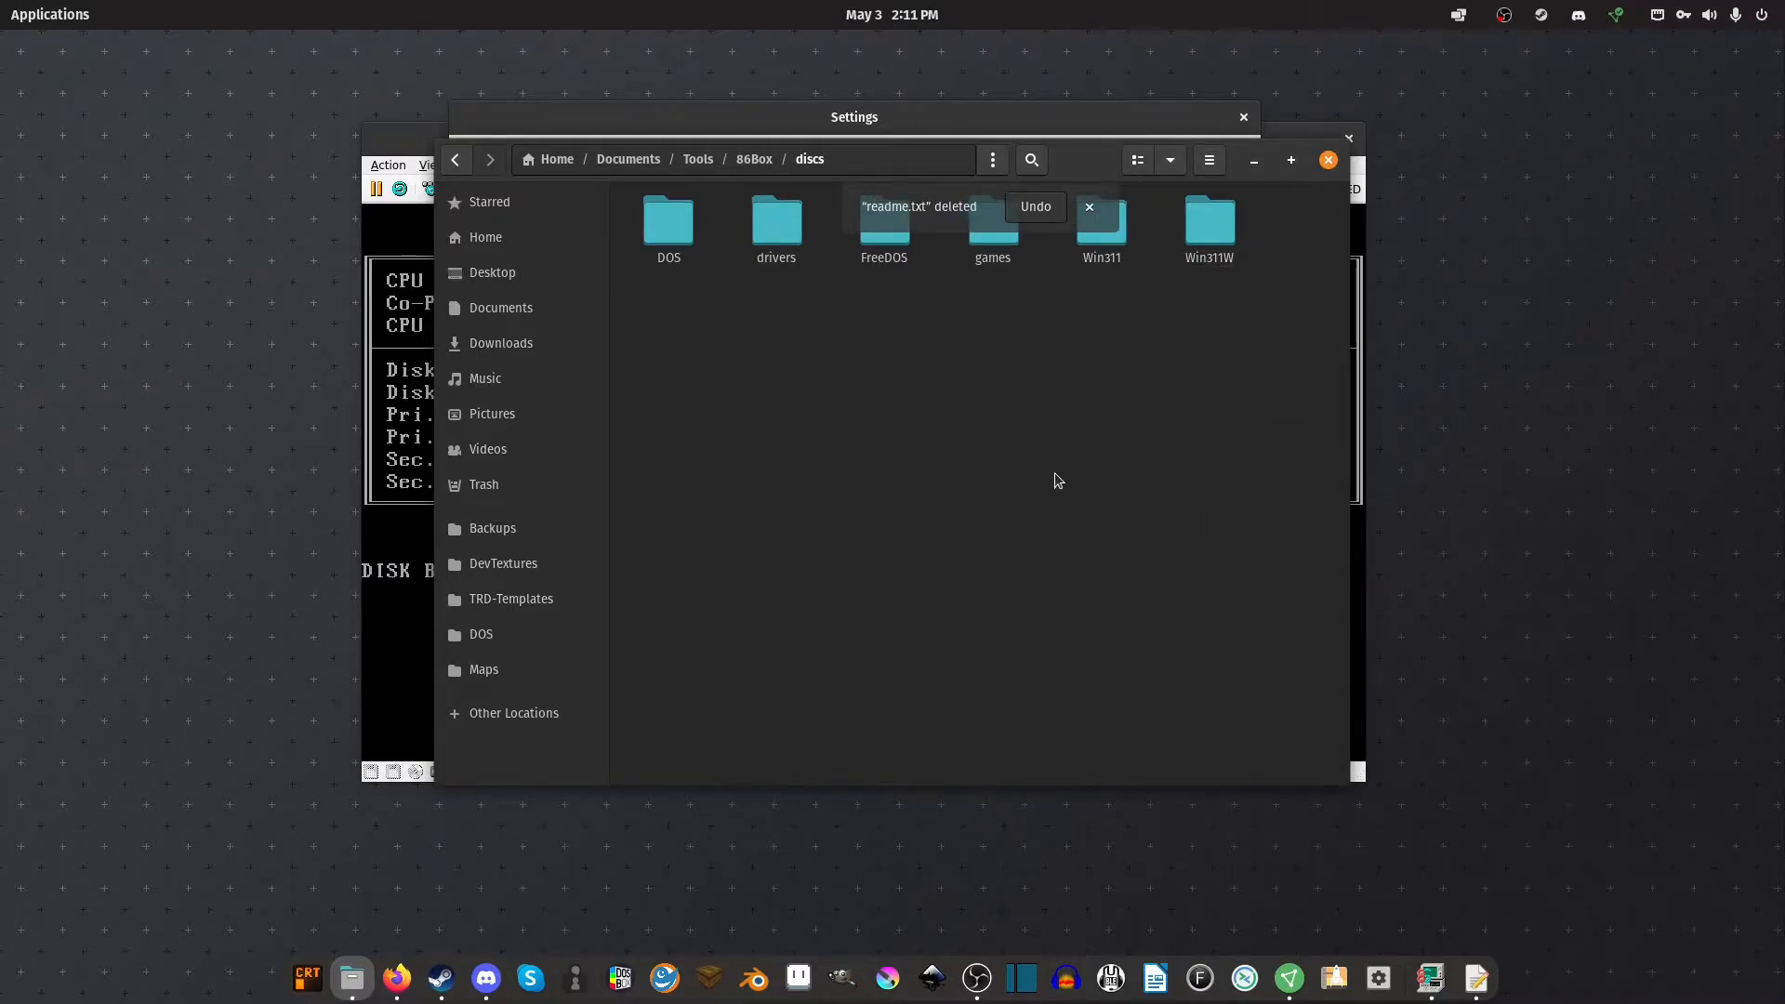
# Delete win311.vhd from the HD folder, then minimise the file manager
pyautogui.hotkey('alt', 'Left')
pyautogui.doubleClick(795, 240)
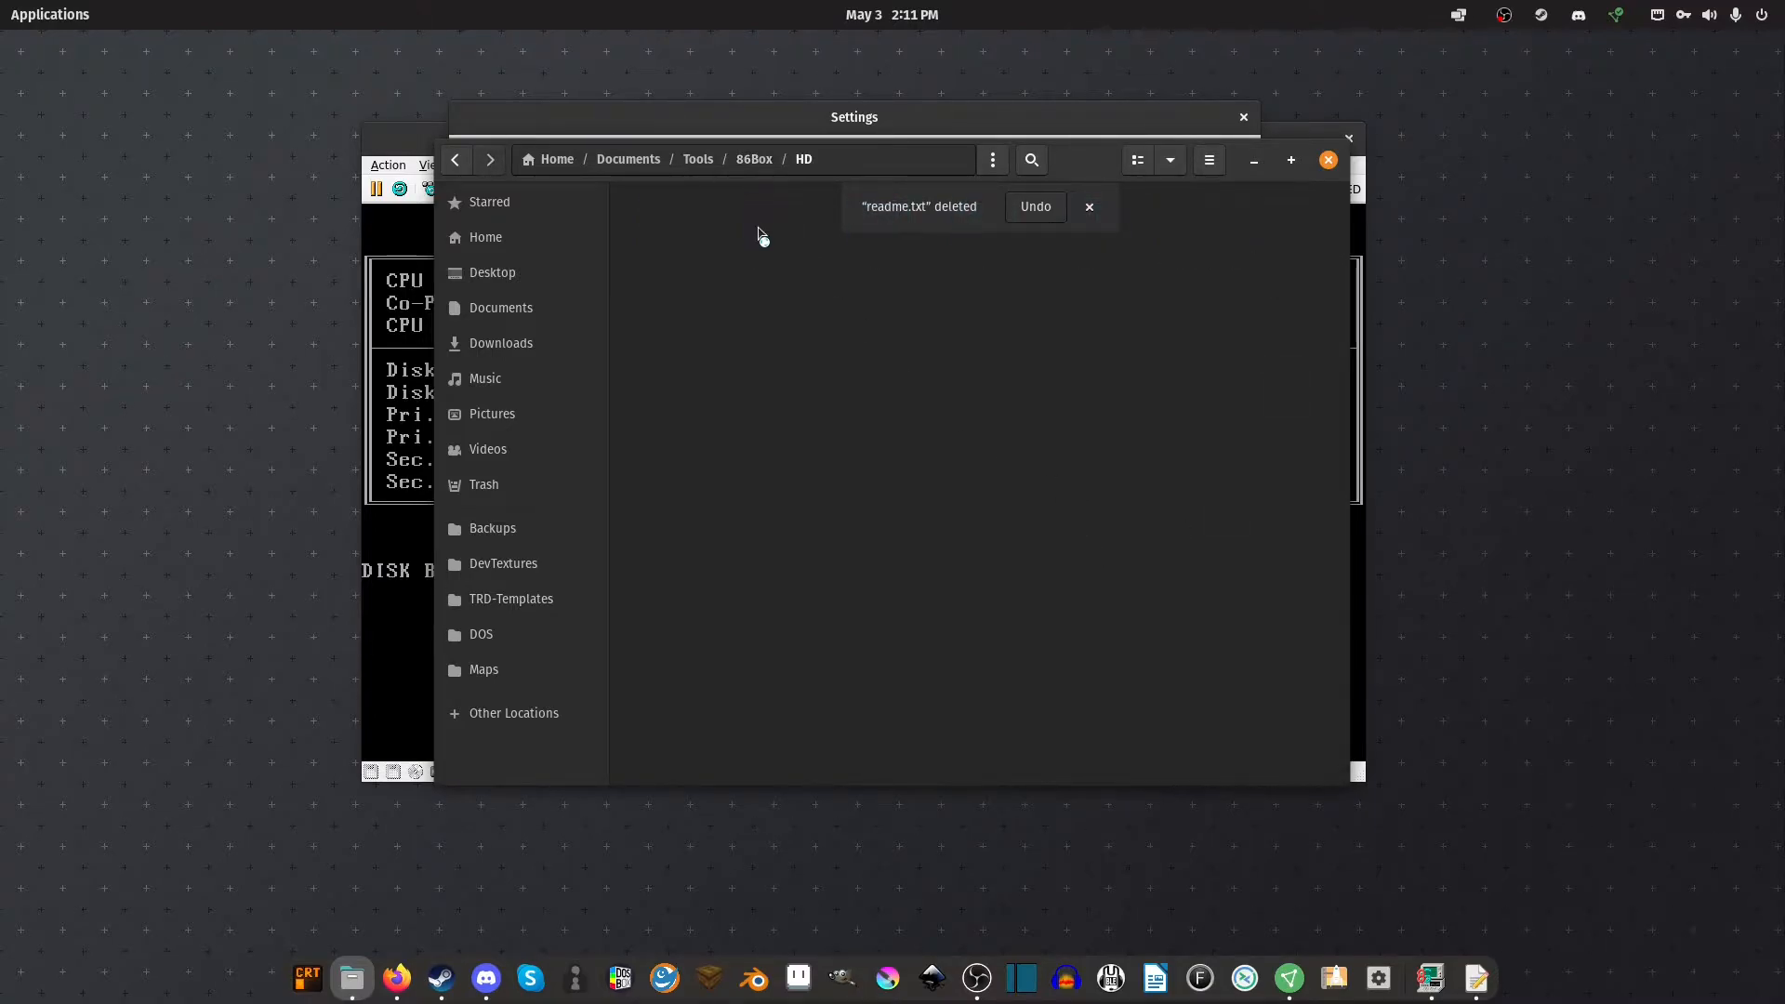
pyautogui.click(828, 259)
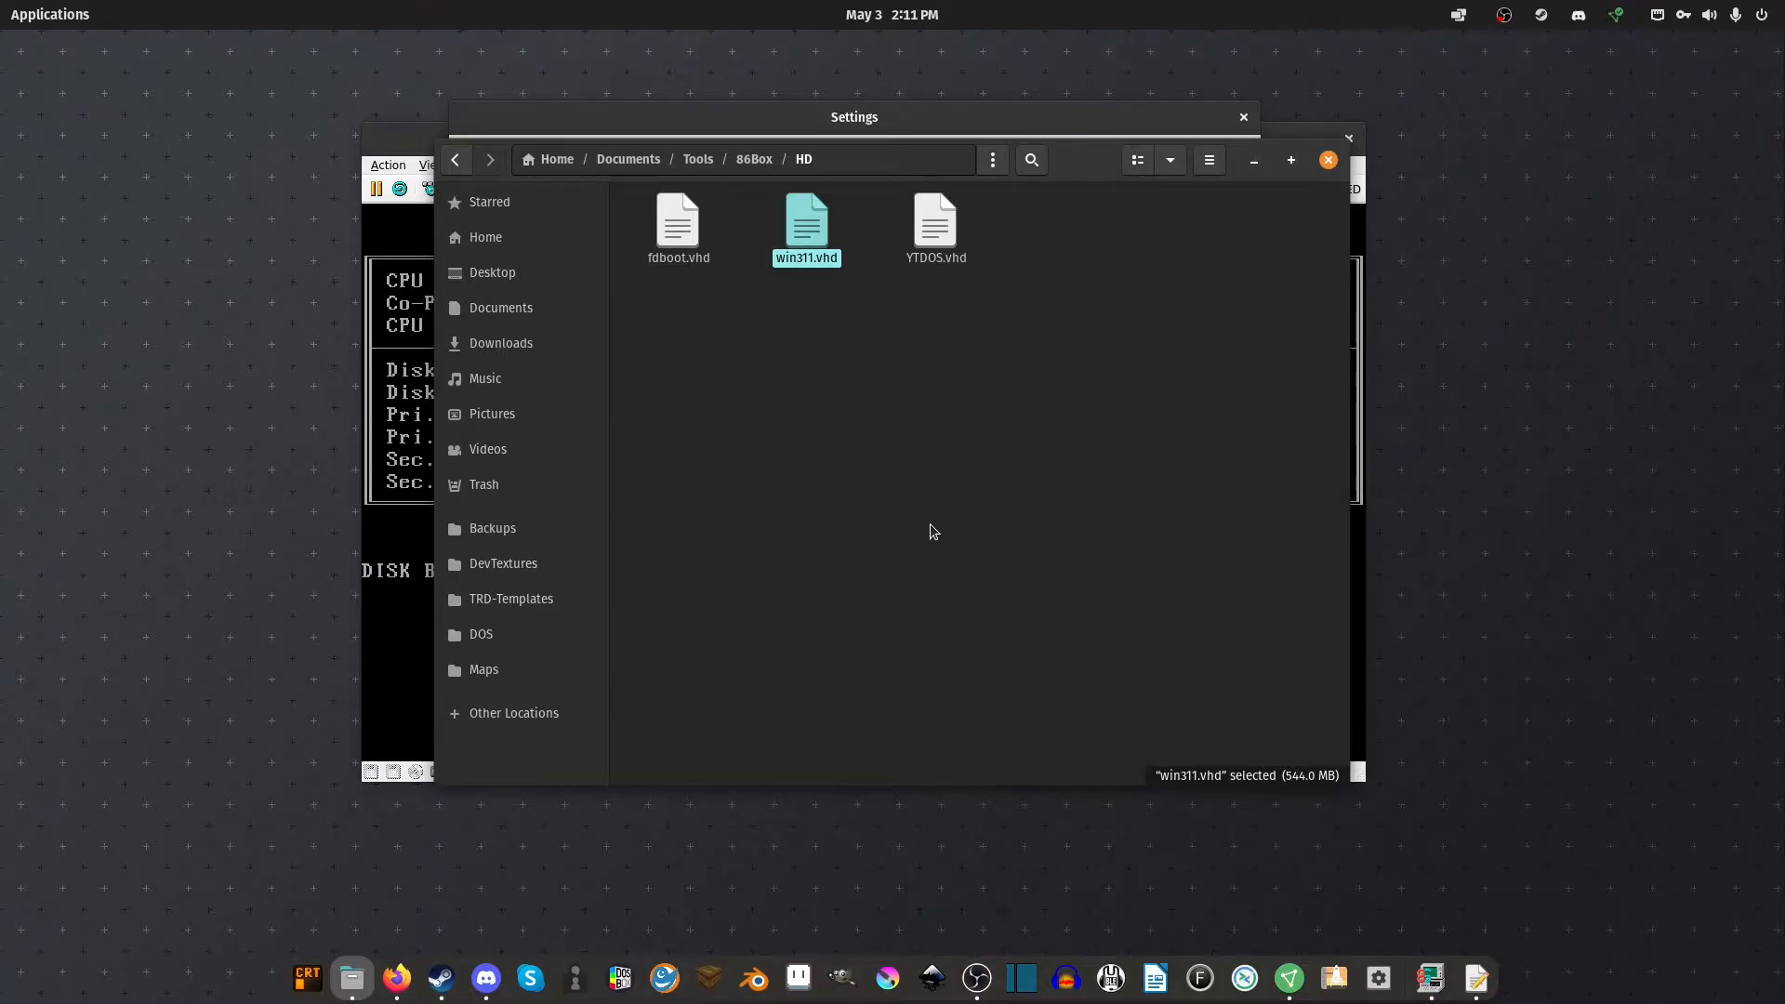
pyautogui.press('Delete')
pyautogui.hotkey('alt', 'Up')
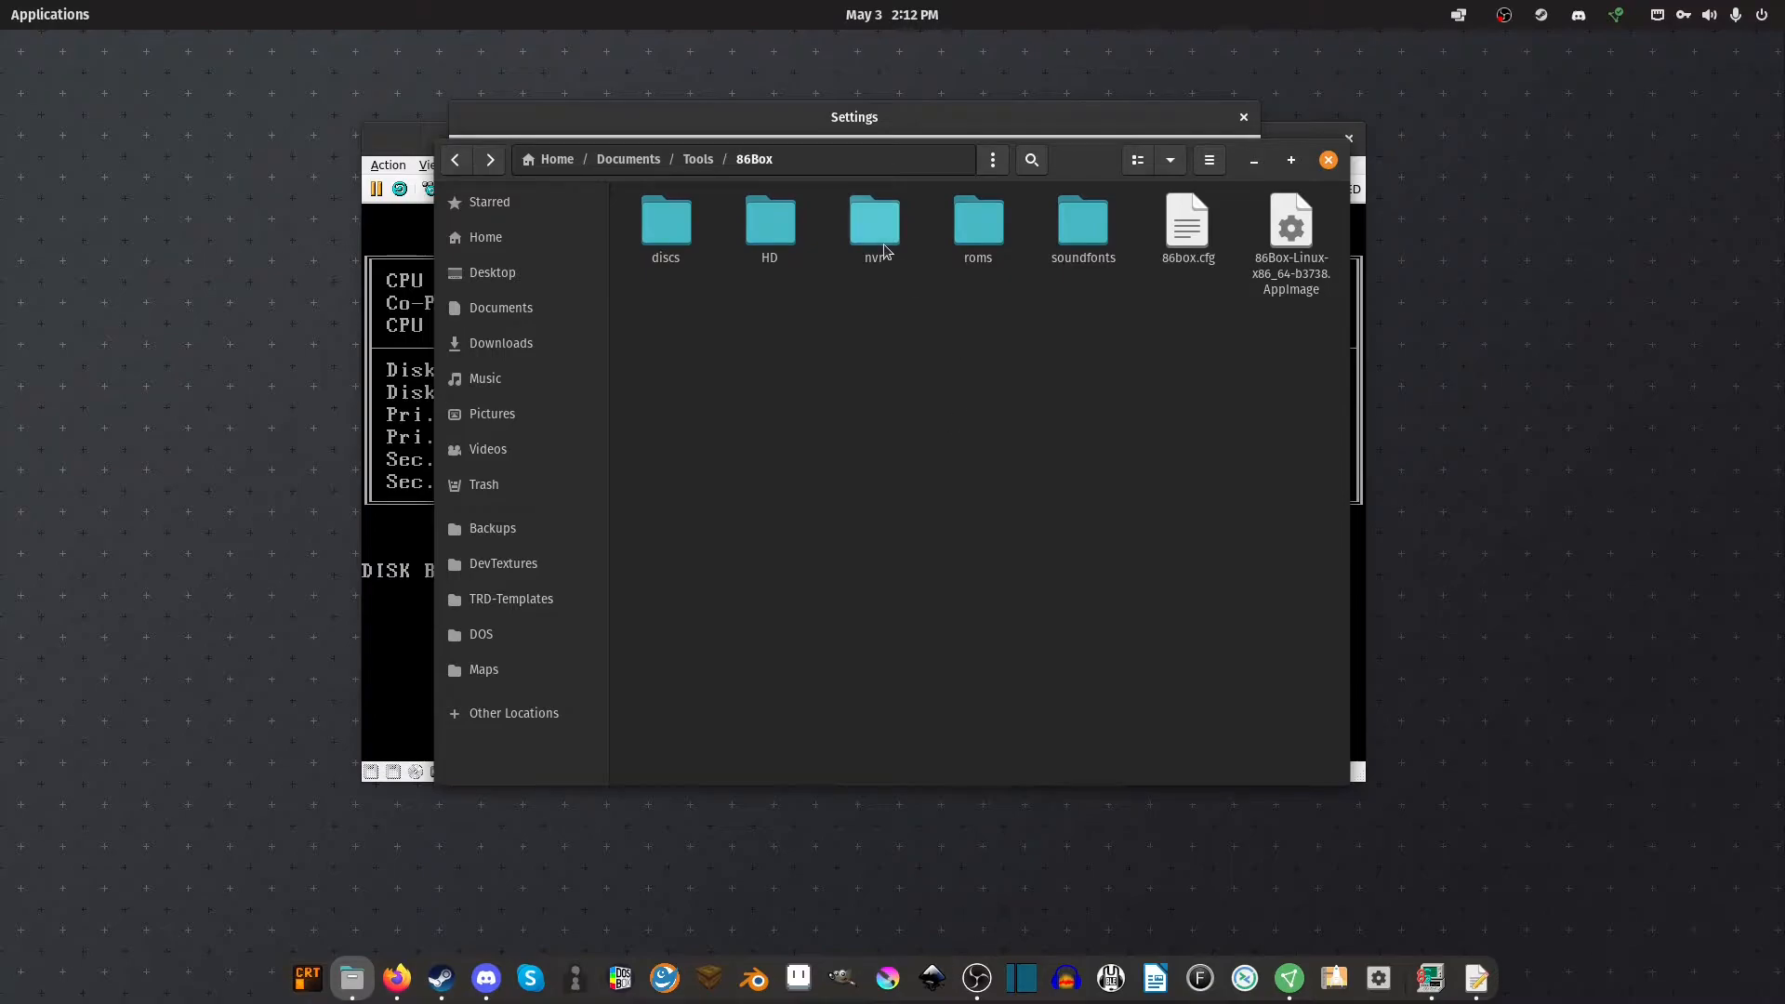
pyautogui.click(1254, 161)
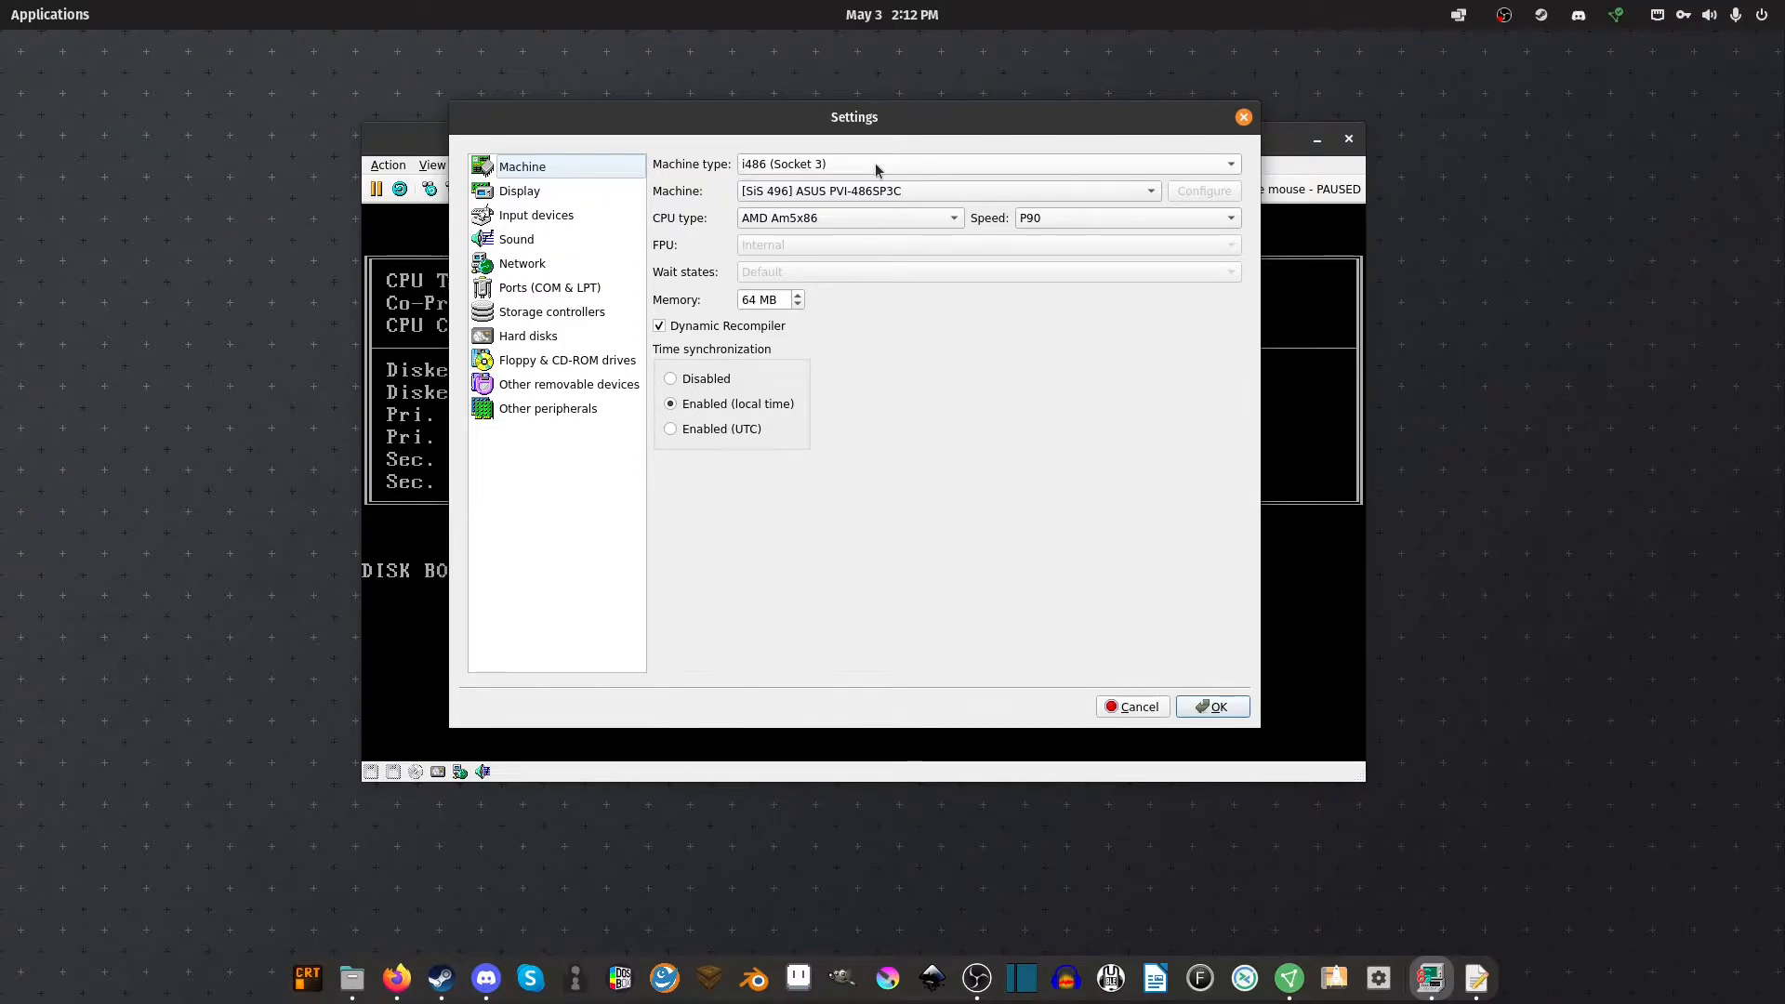
# Keep [SiS 496] ASUS PVI-486SP3C as the machine board and move to the Display page
pyautogui.click(750, 189)
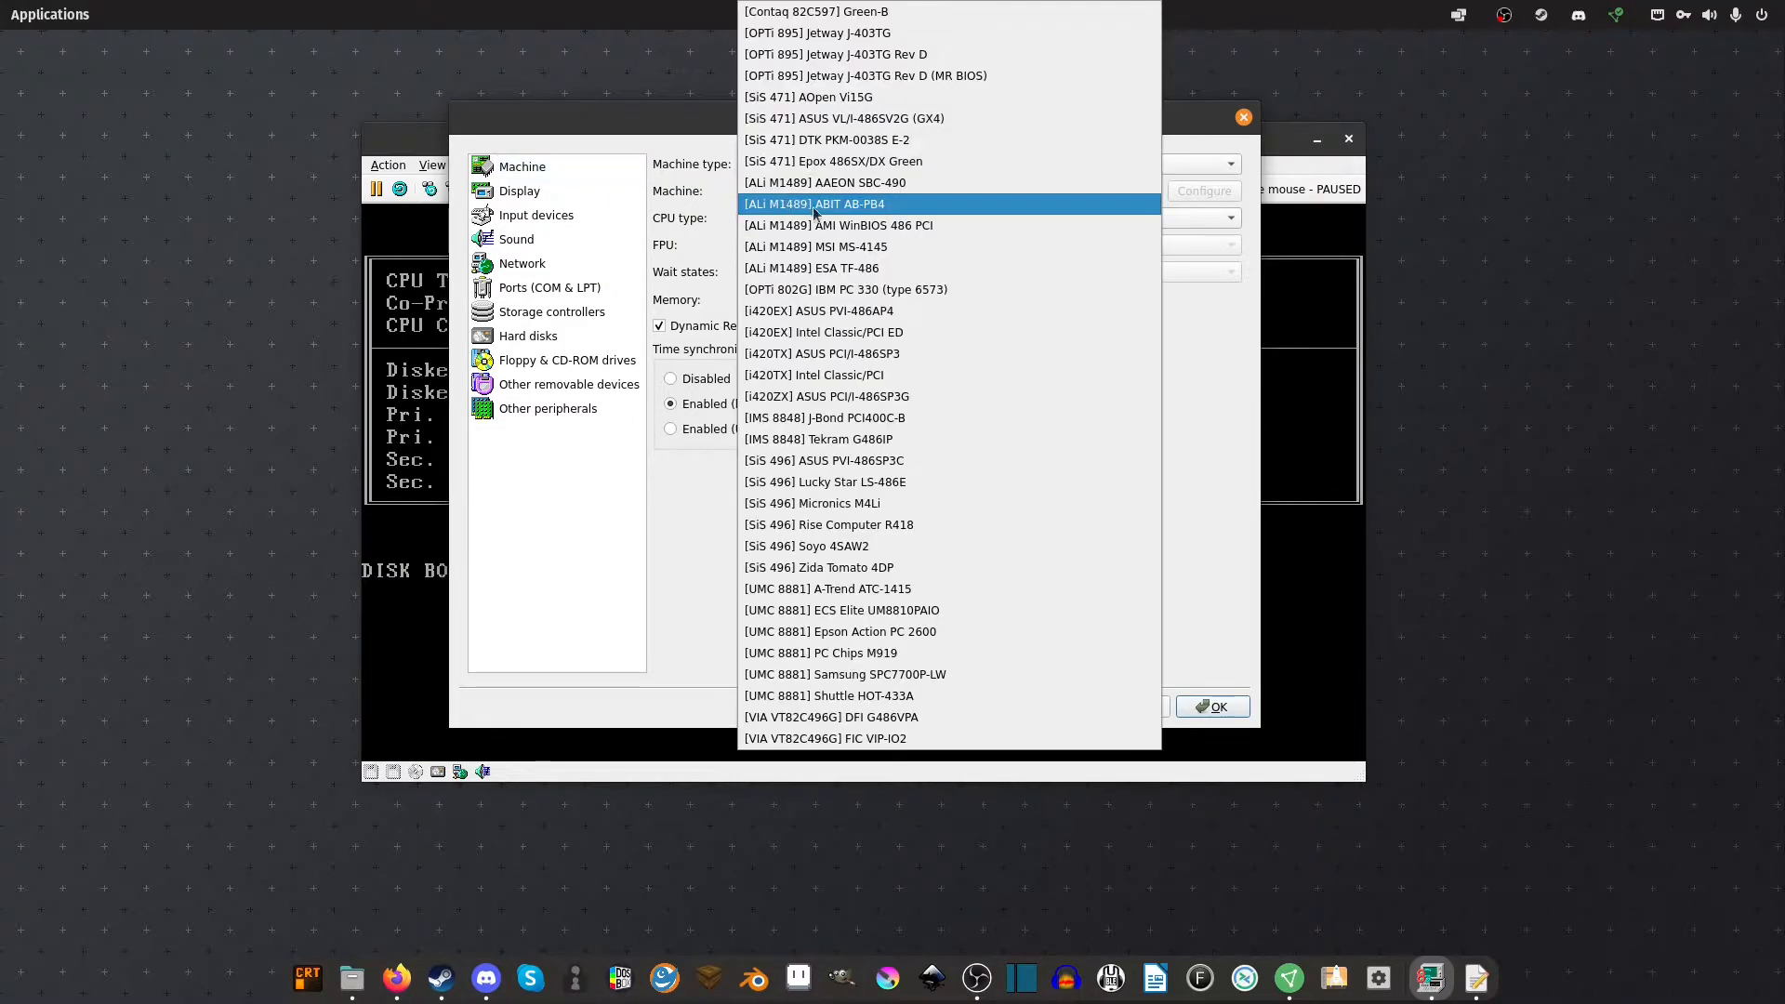
pyautogui.click(900, 465)
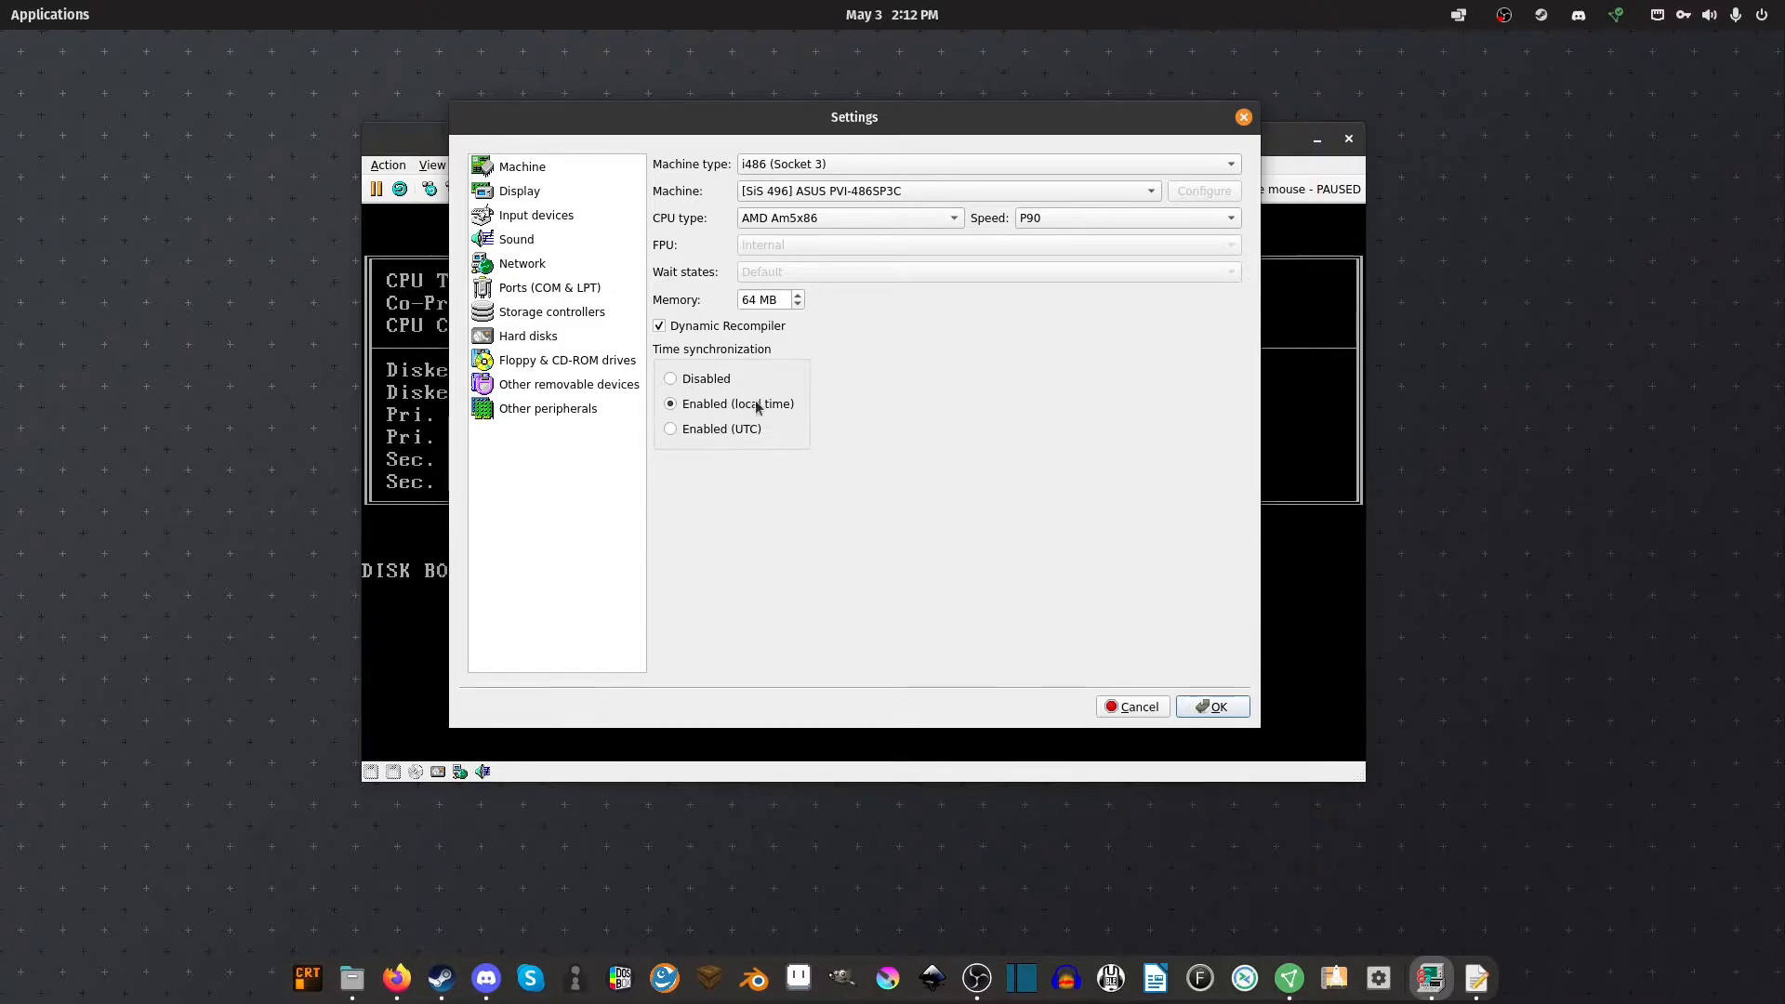
pyautogui.click(576, 193)
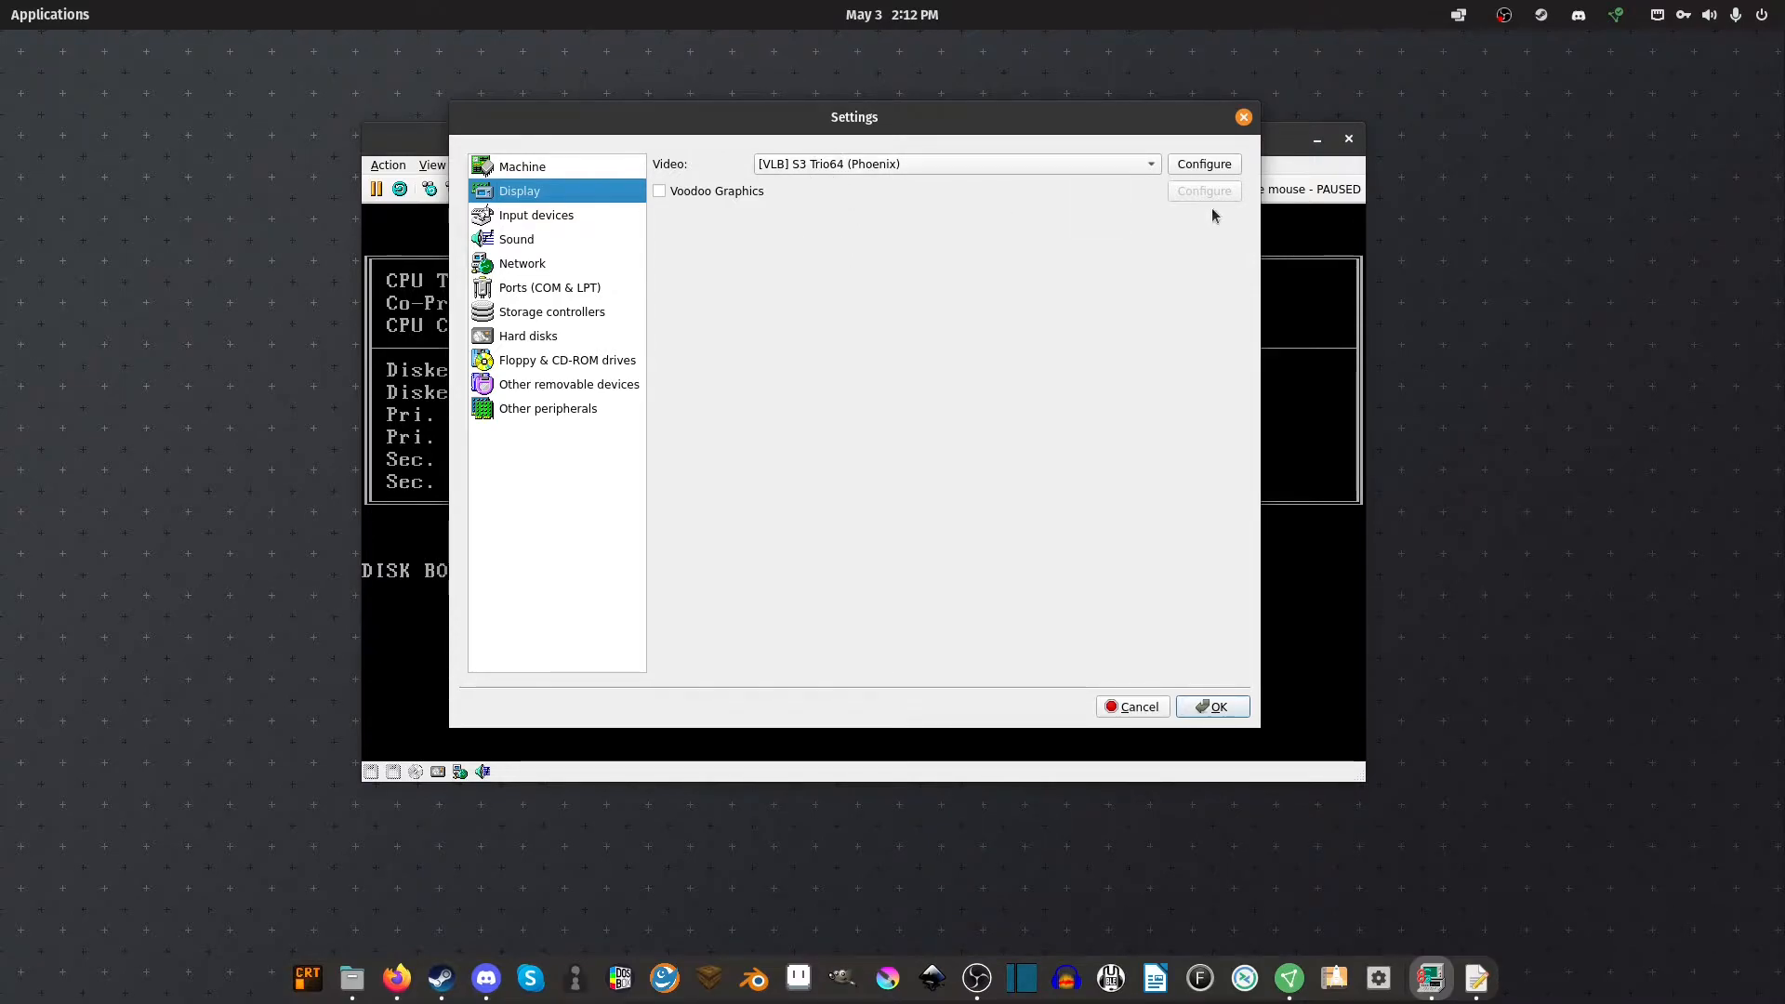
# Review the S3 Trio64 video card and PS/2 mouse options, leaving both unchanged
pyautogui.click(1206, 165)
pyautogui.click(888, 412)
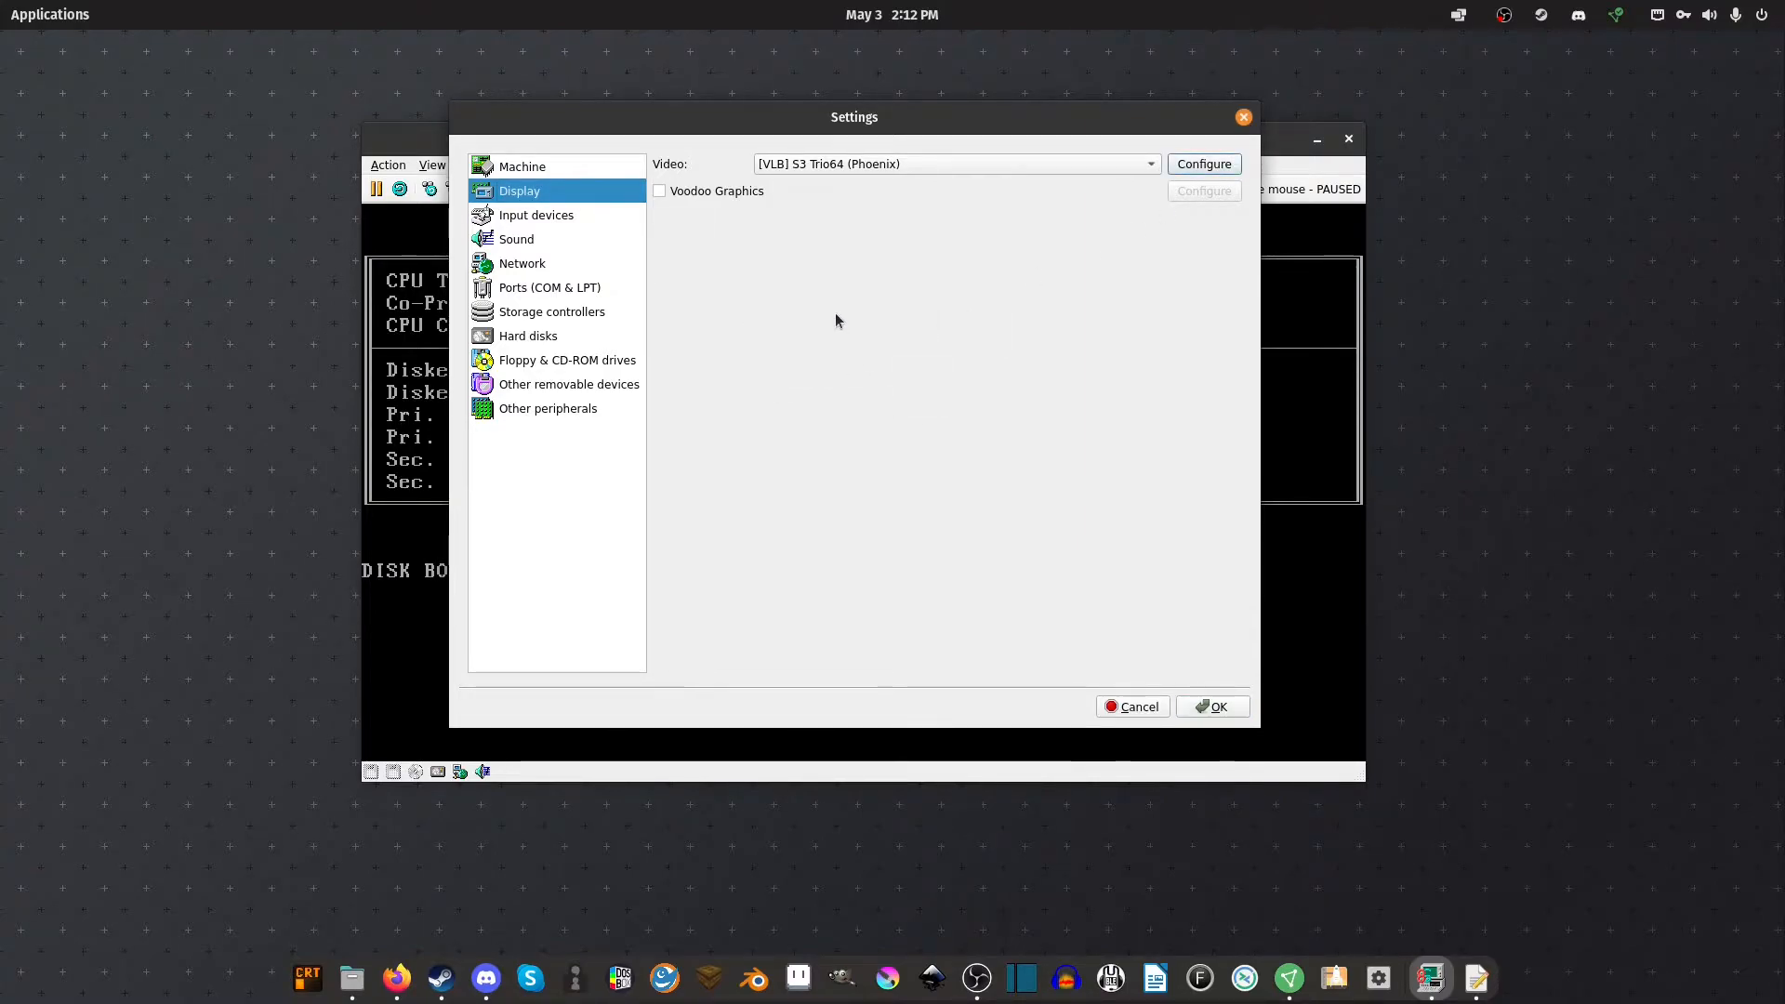
pyautogui.click(557, 215)
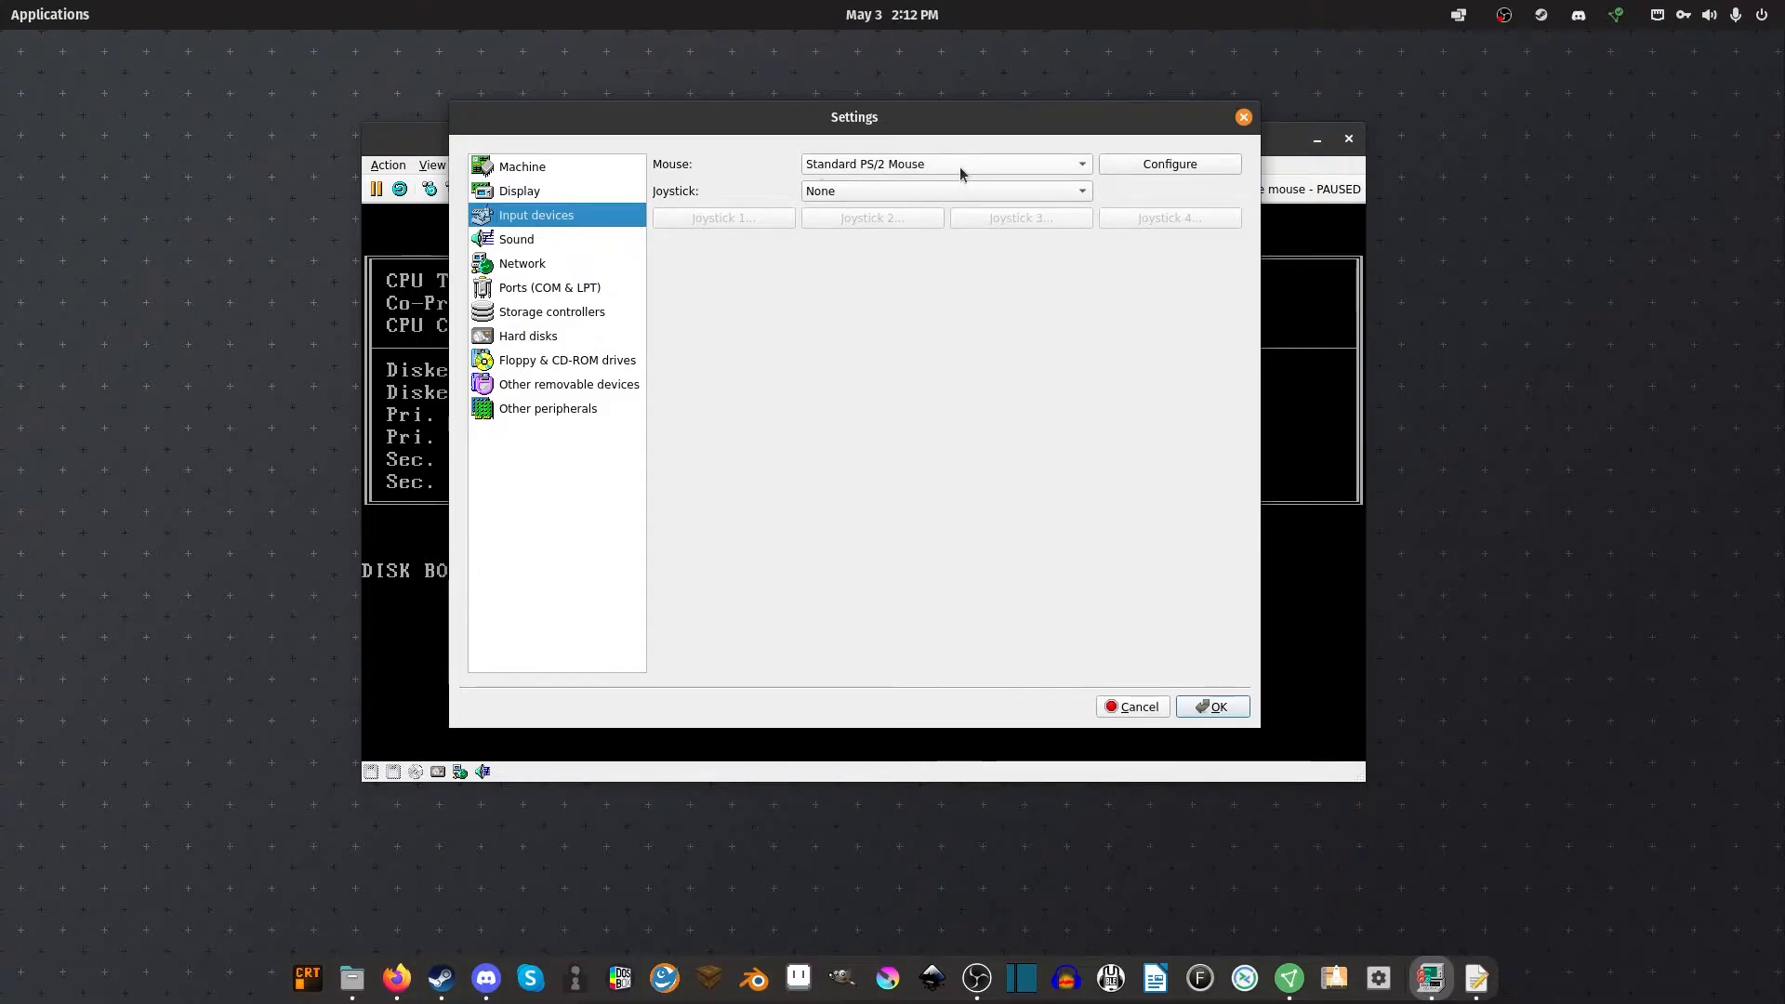
pyautogui.click(1213, 165)
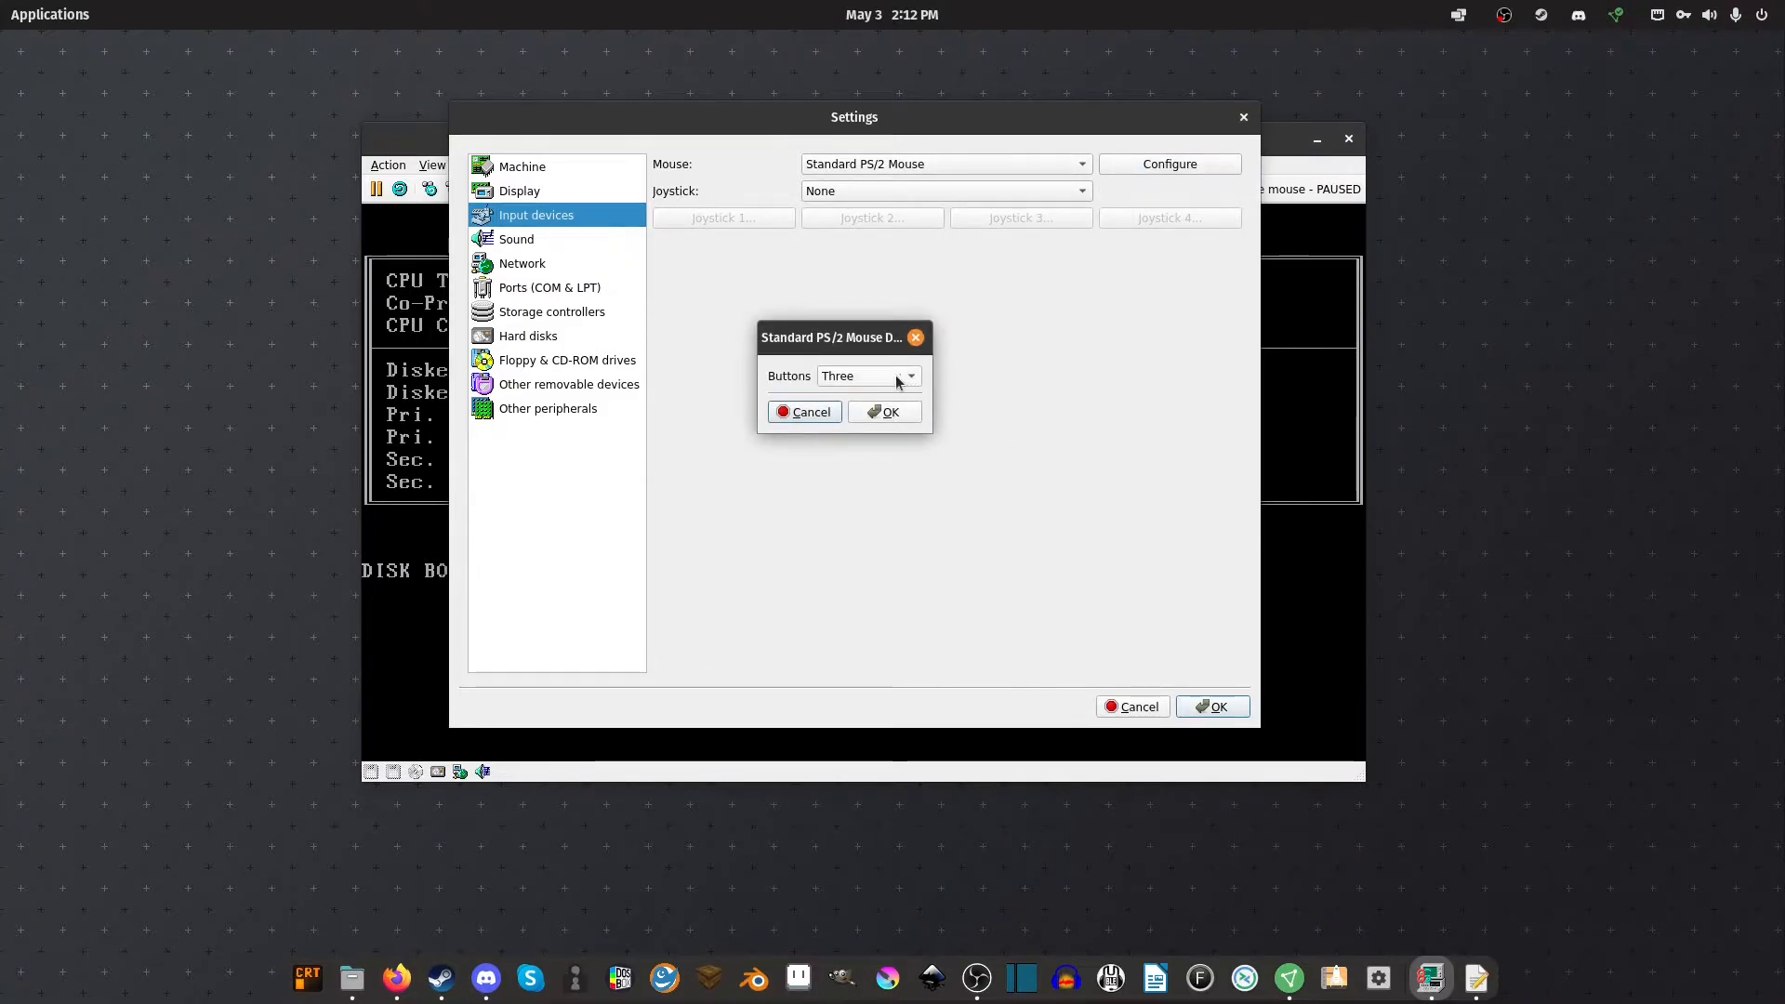
pyautogui.click(884, 412)
# Keep FluidSynth as MIDI output, review the Sound Blaster AWE32 options unchanged, then go to Network
pyautogui.click(546, 241)
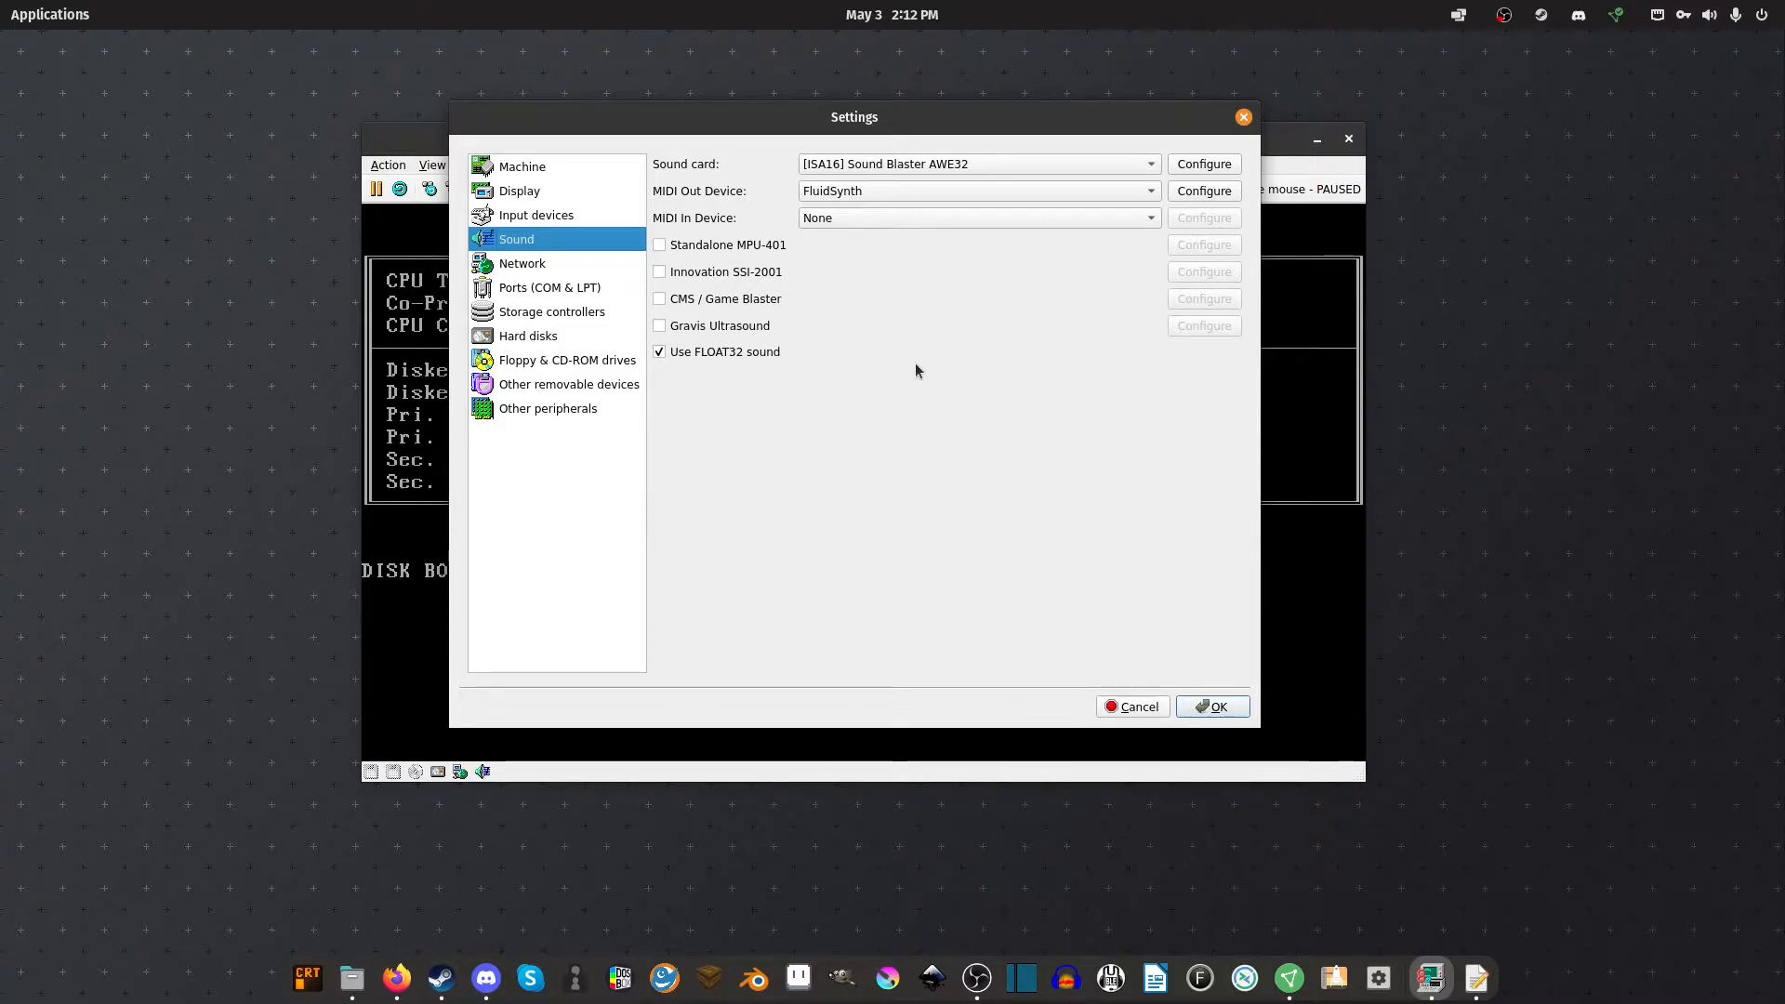
pyautogui.click(870, 194)
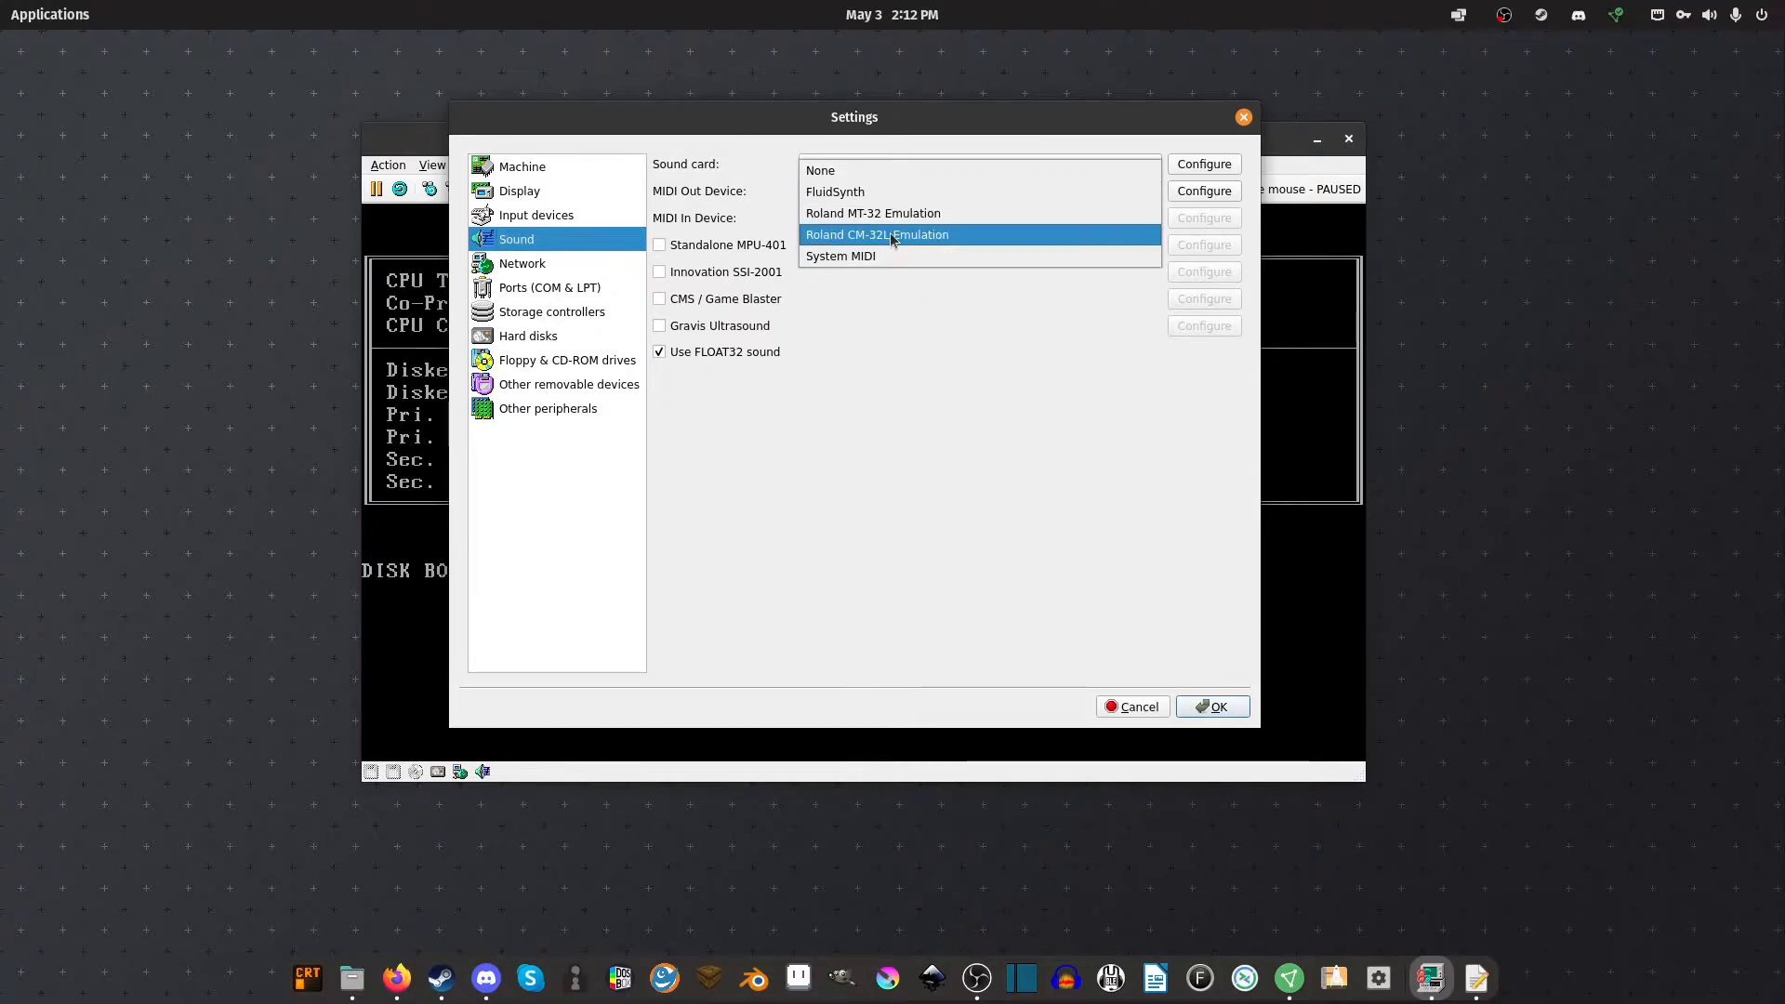
pyautogui.click(860, 192)
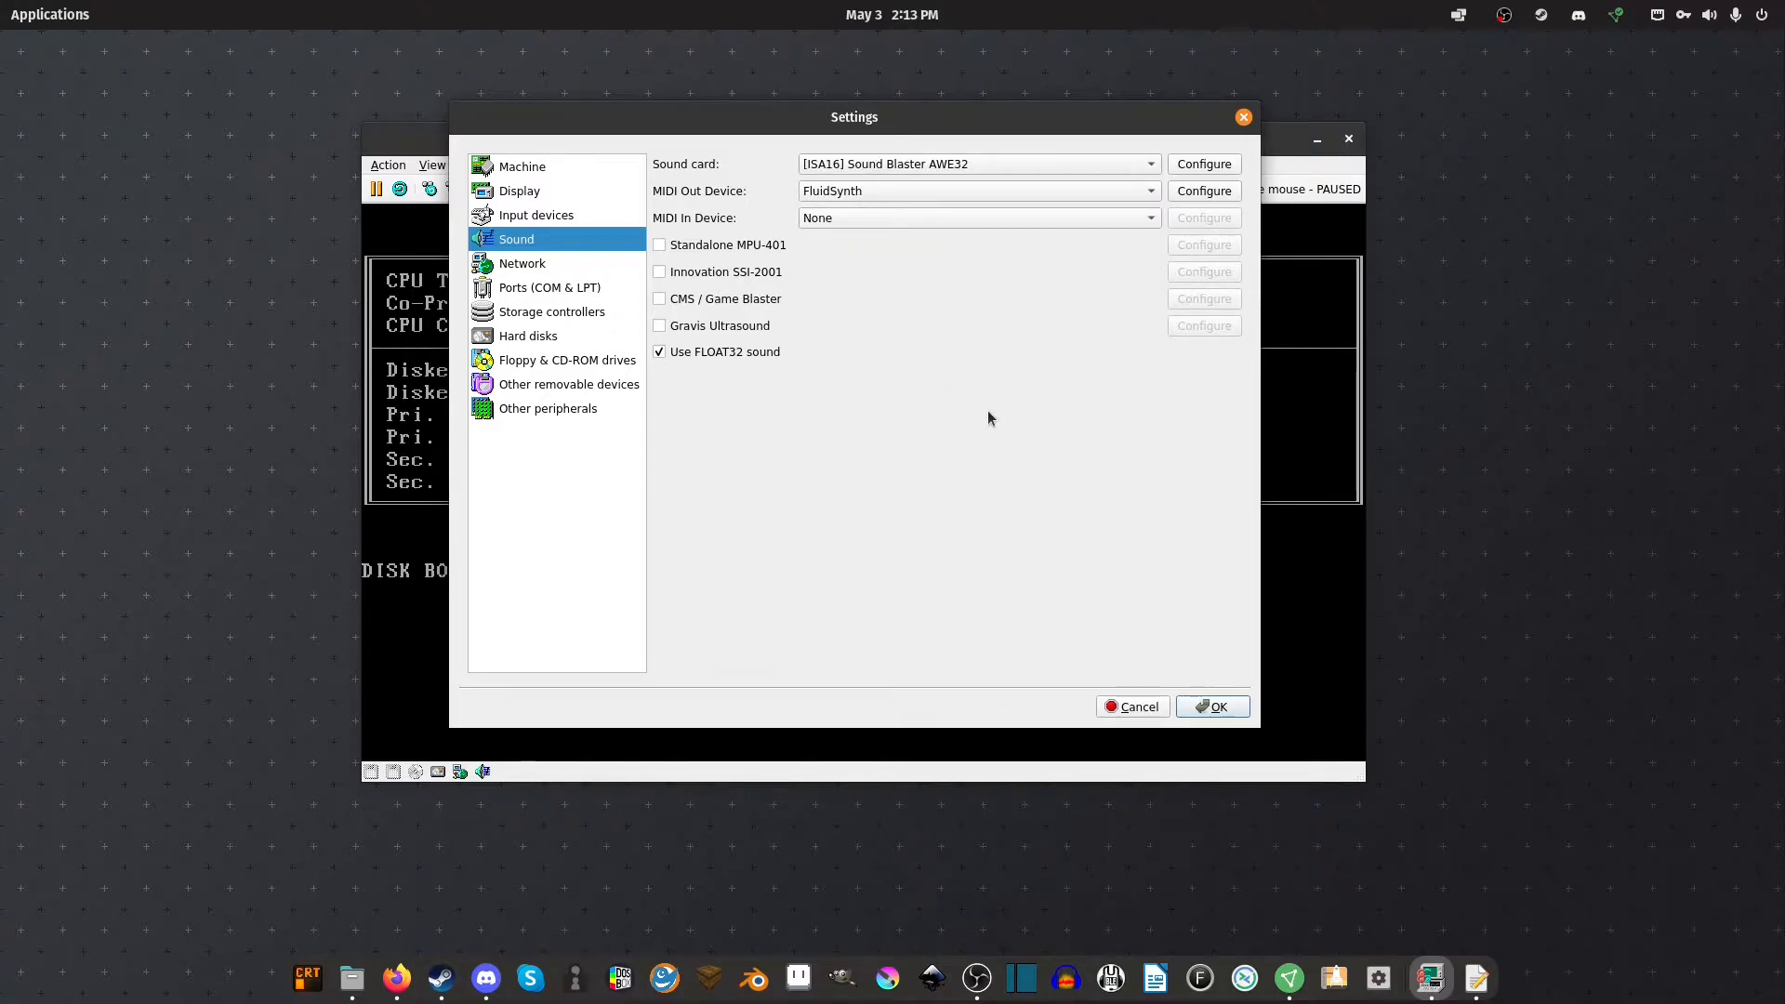
pyautogui.click(1203, 165)
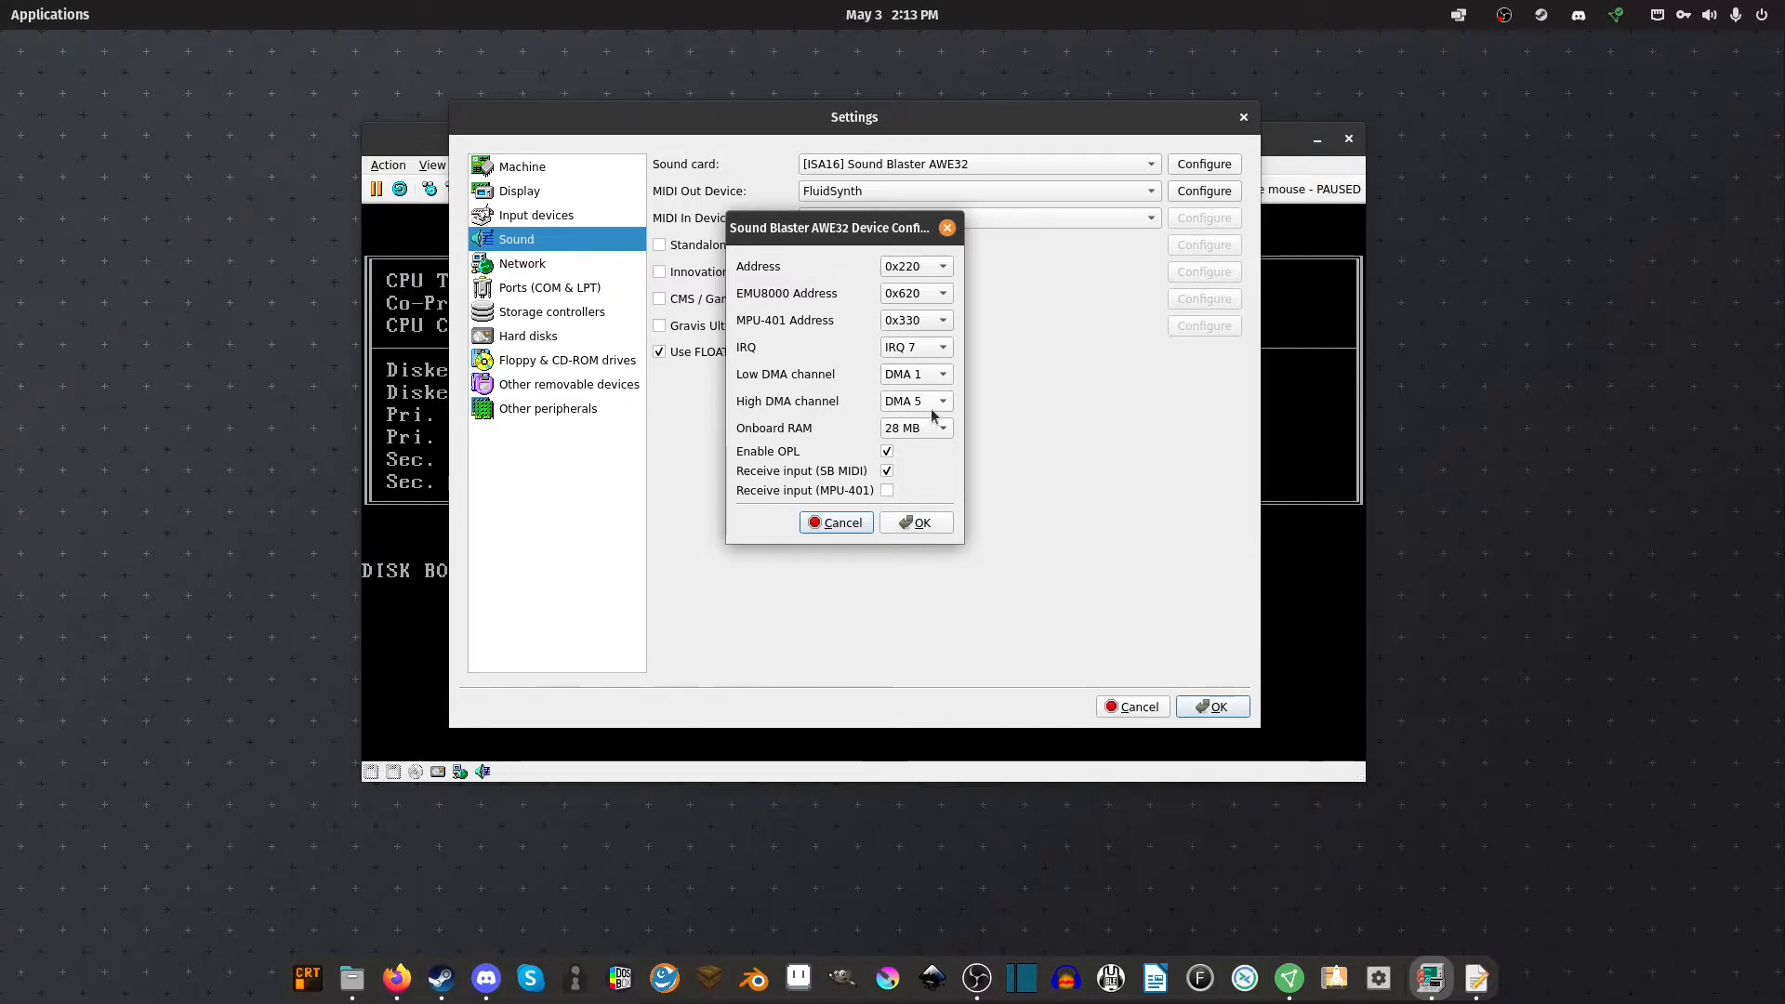
pyautogui.click(831, 526)
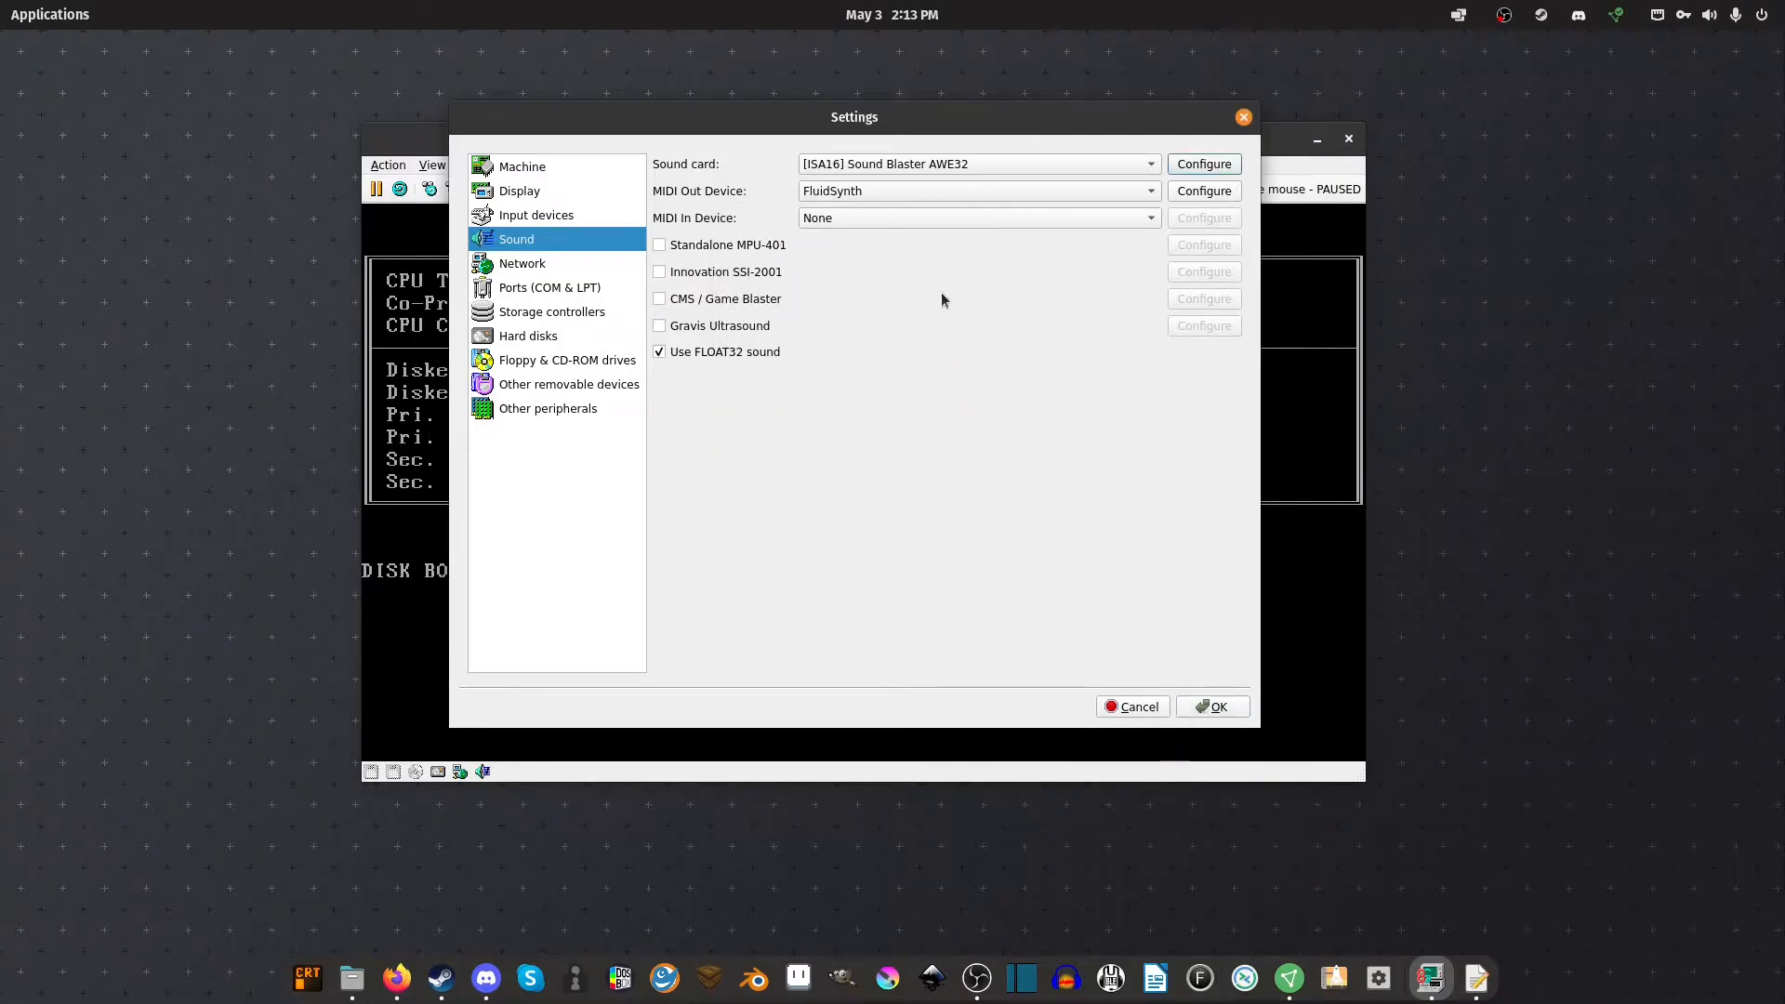
pyautogui.click(547, 269)
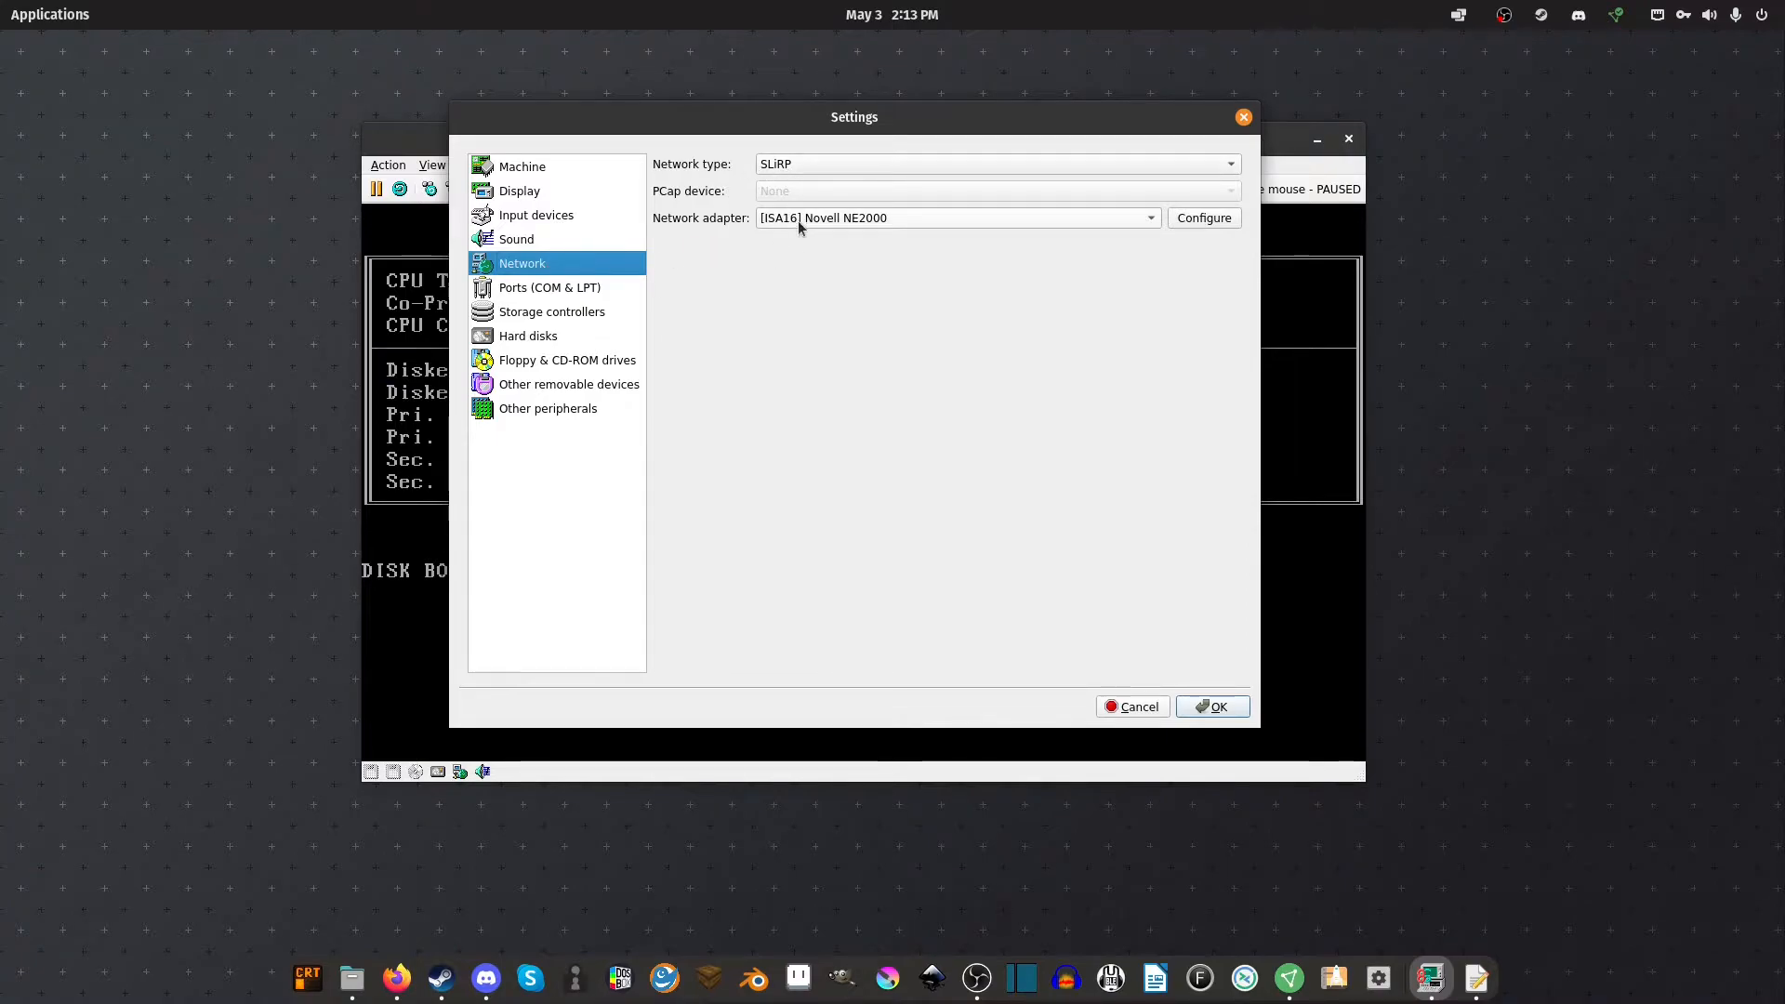
# Review the NE2000 network card options, keeping IRQ 3
pyautogui.click(1223, 221)
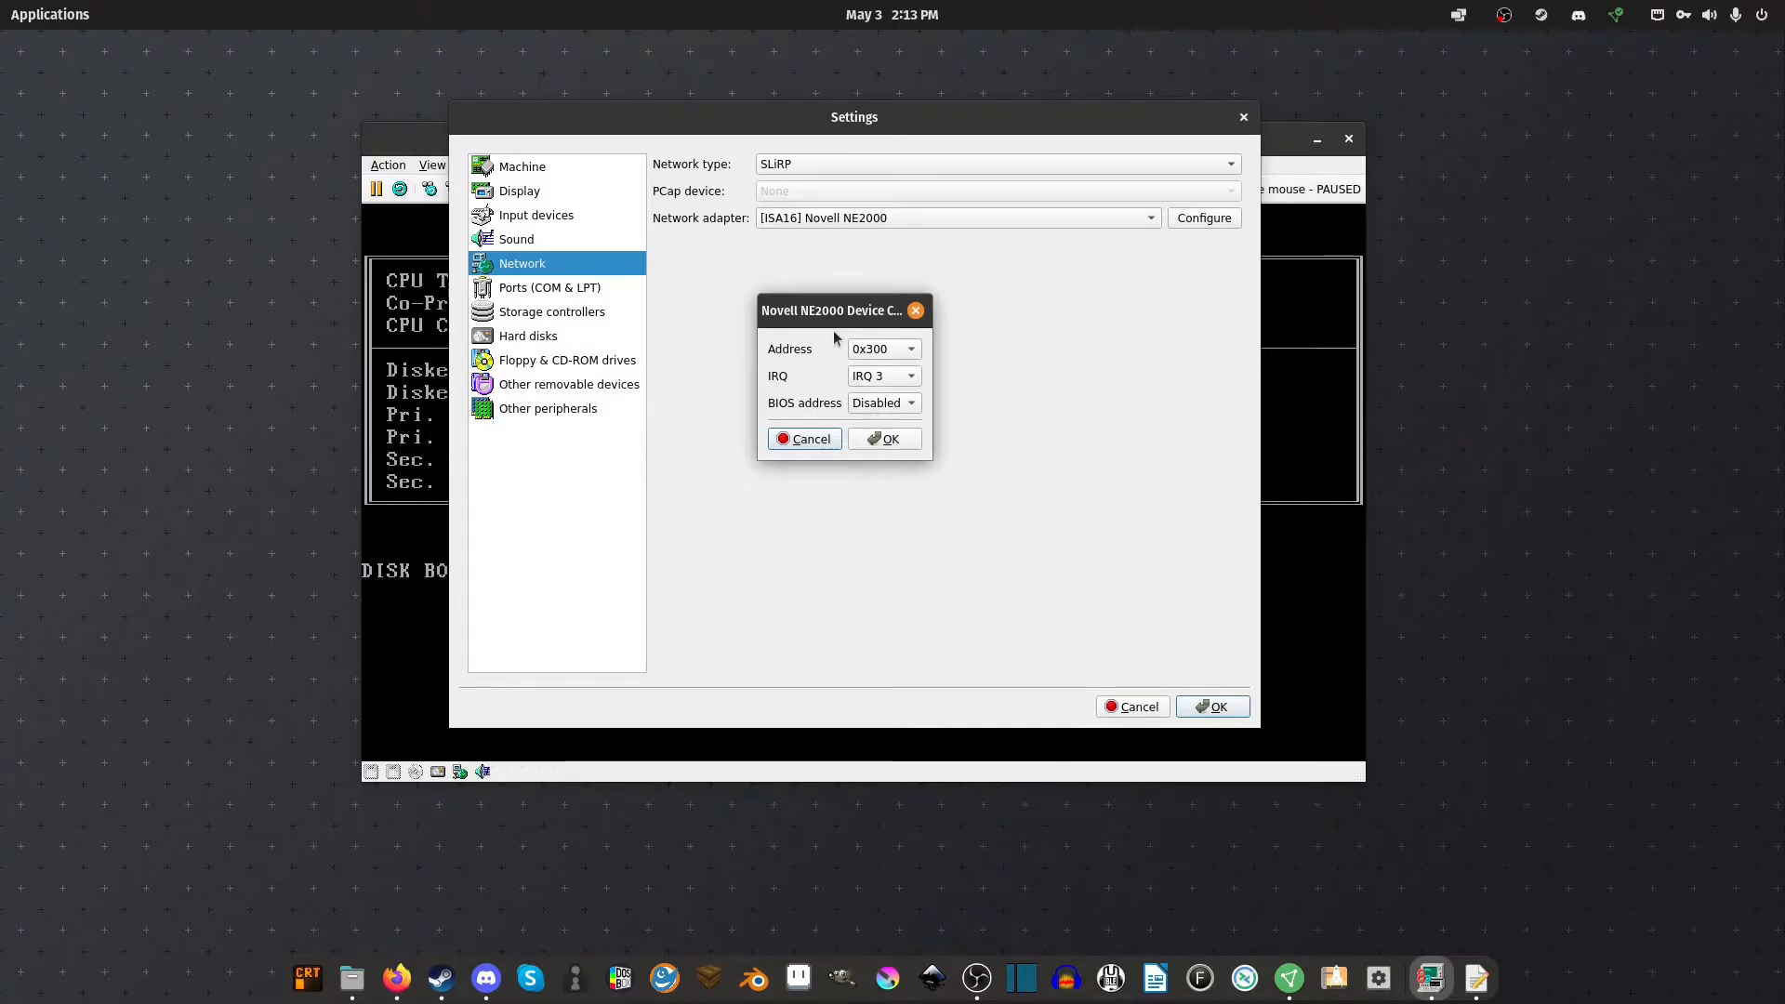
pyautogui.click(892, 375)
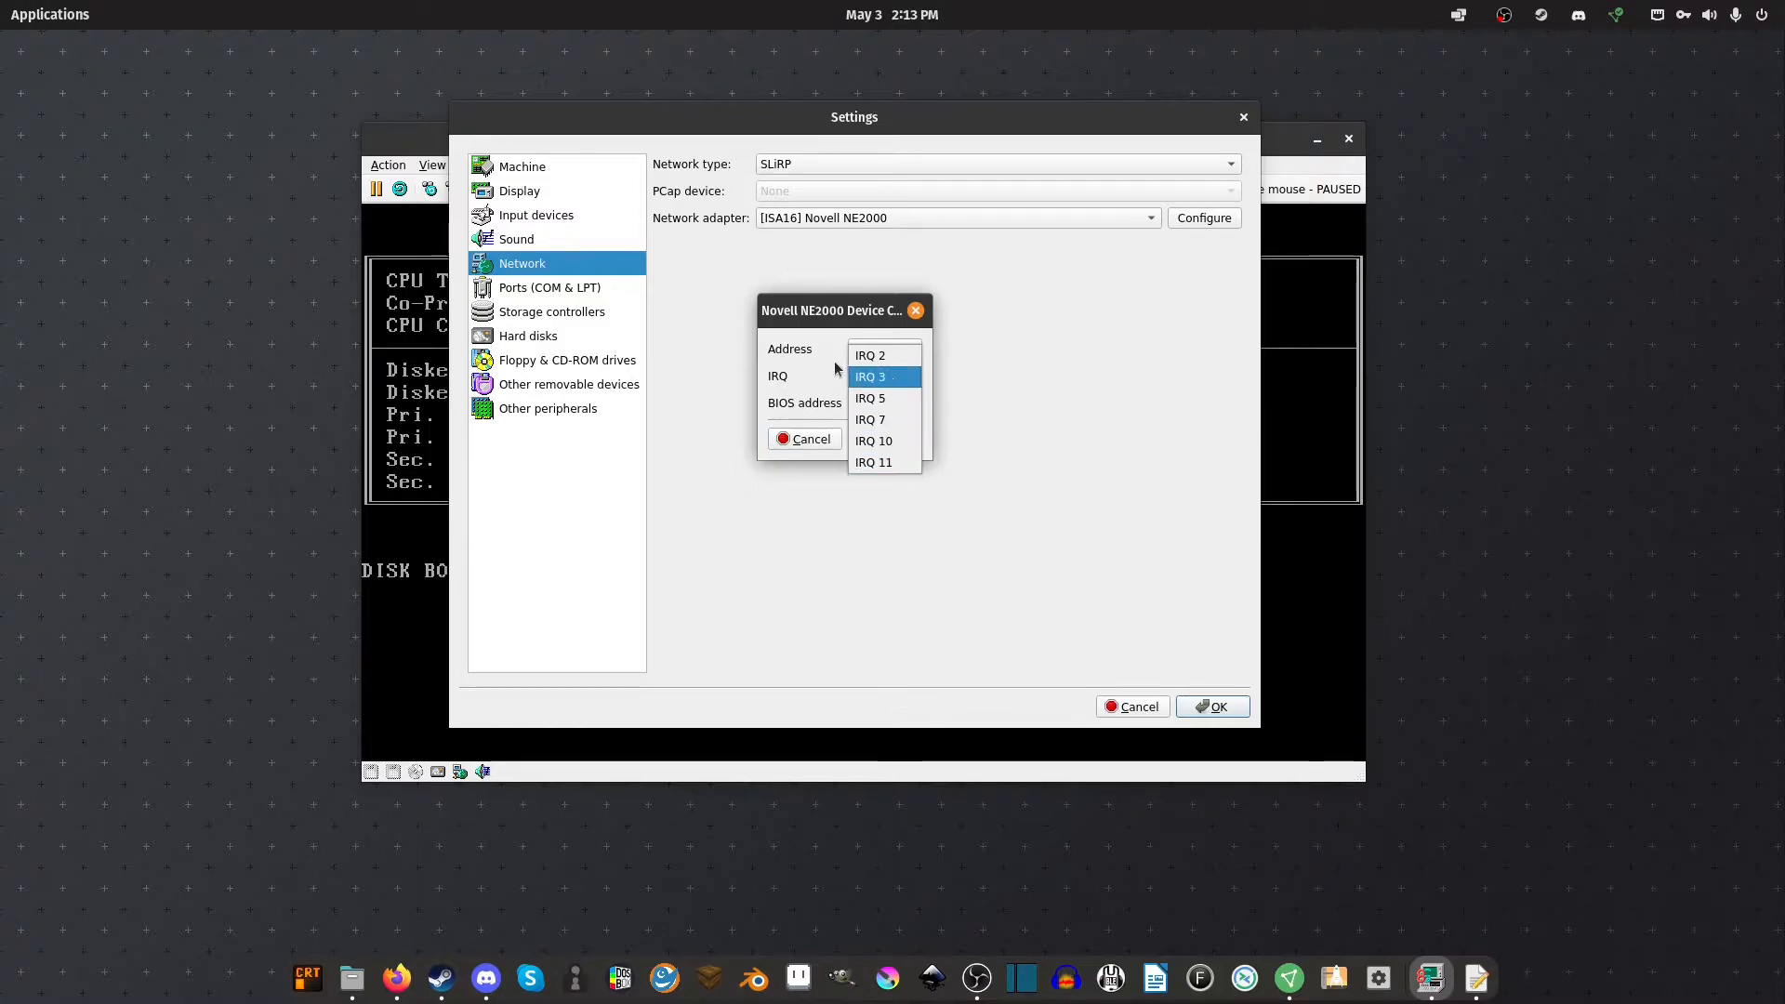
pyautogui.click(803, 377)
pyautogui.click(798, 439)
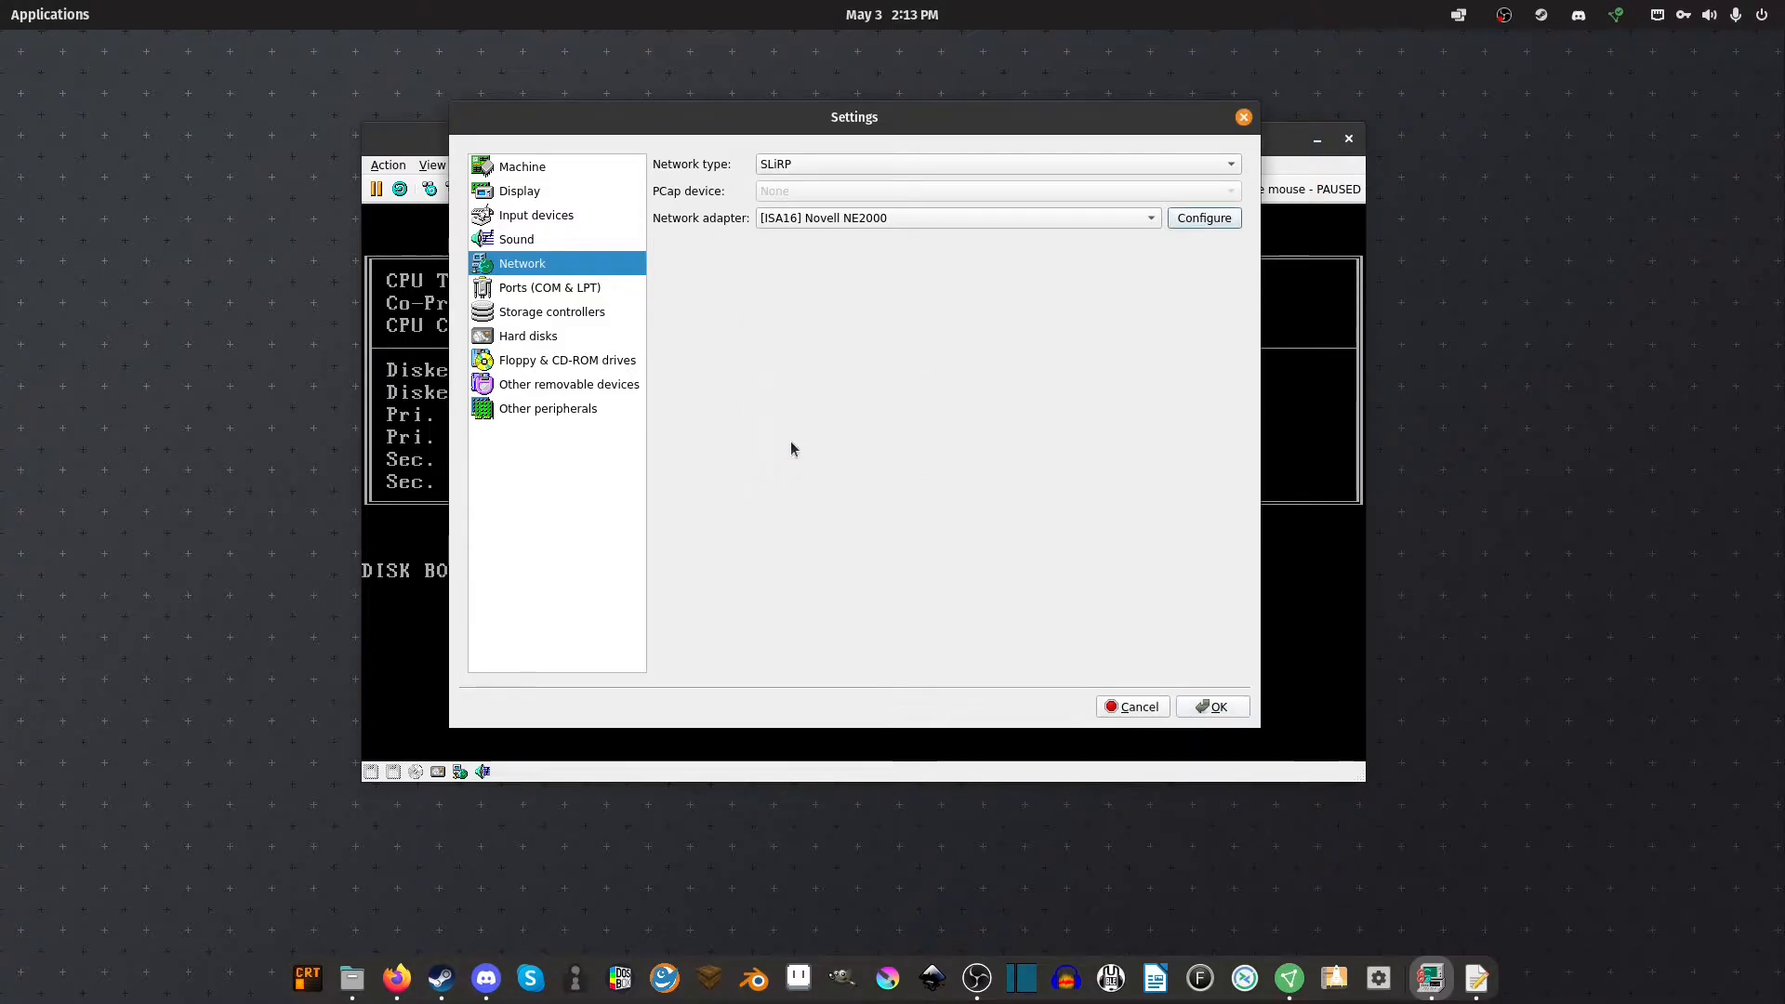
# Go through ports and storage controllers to the Hard disks page and select win311.vhd
pyautogui.click(542, 290)
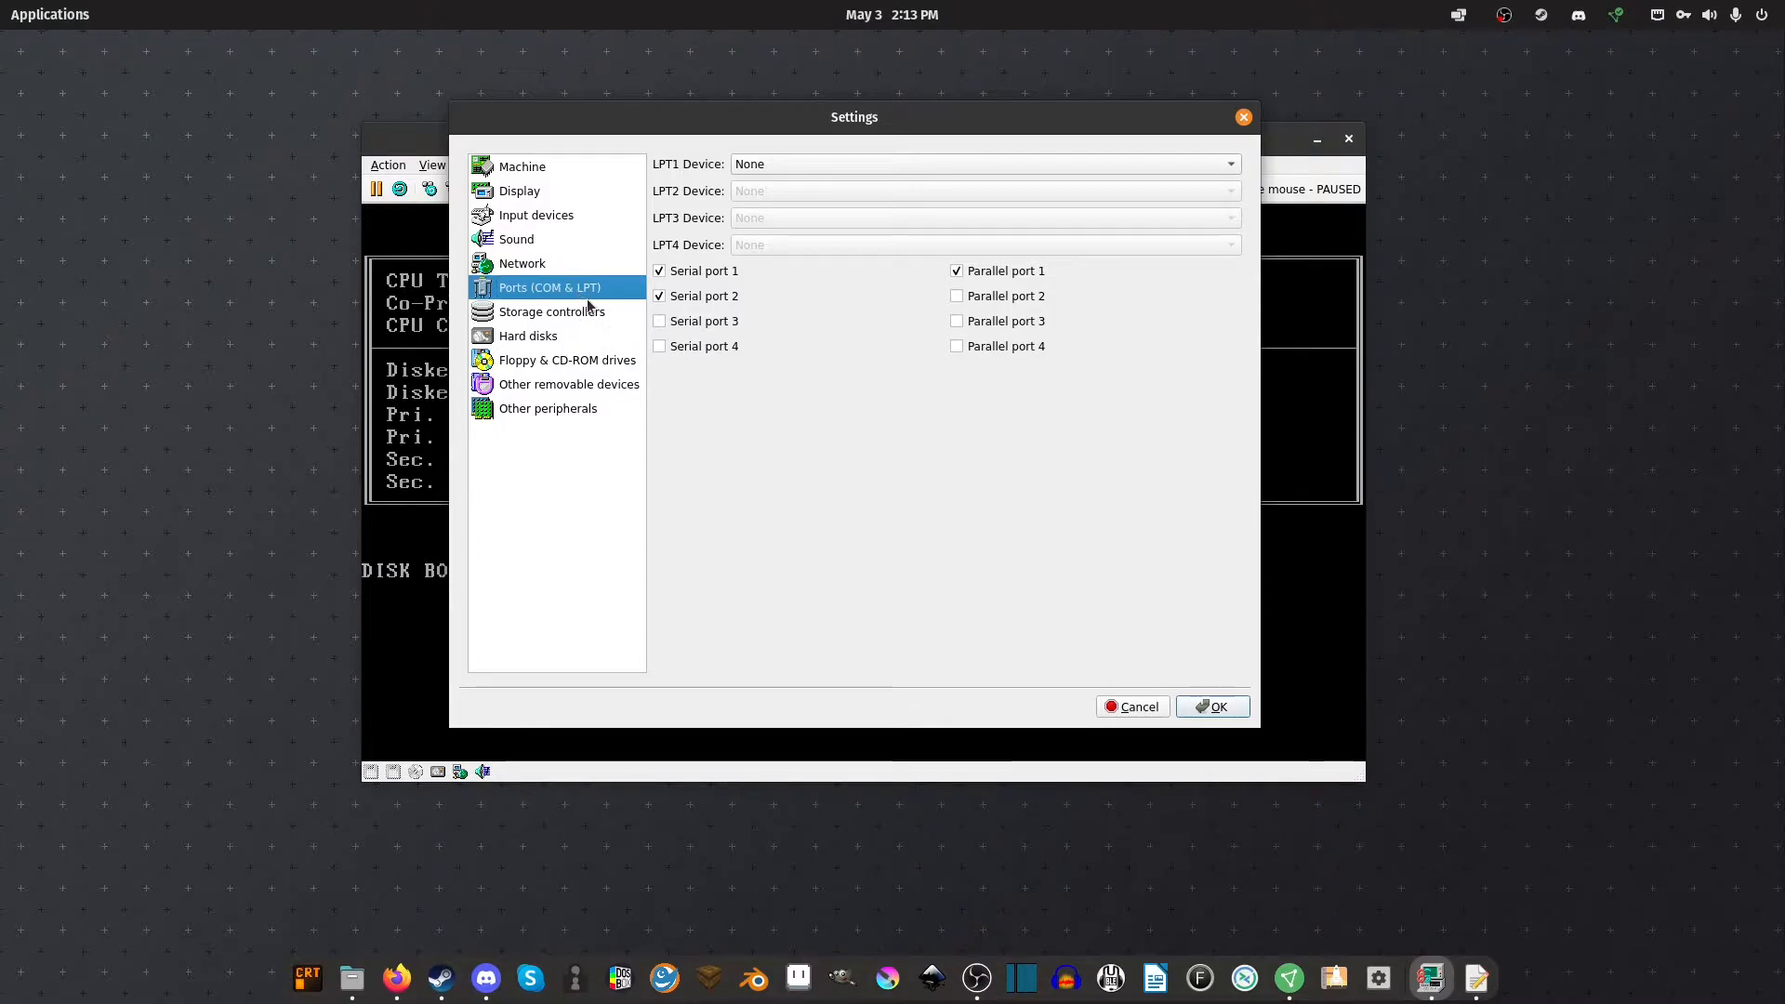
pyautogui.click(577, 312)
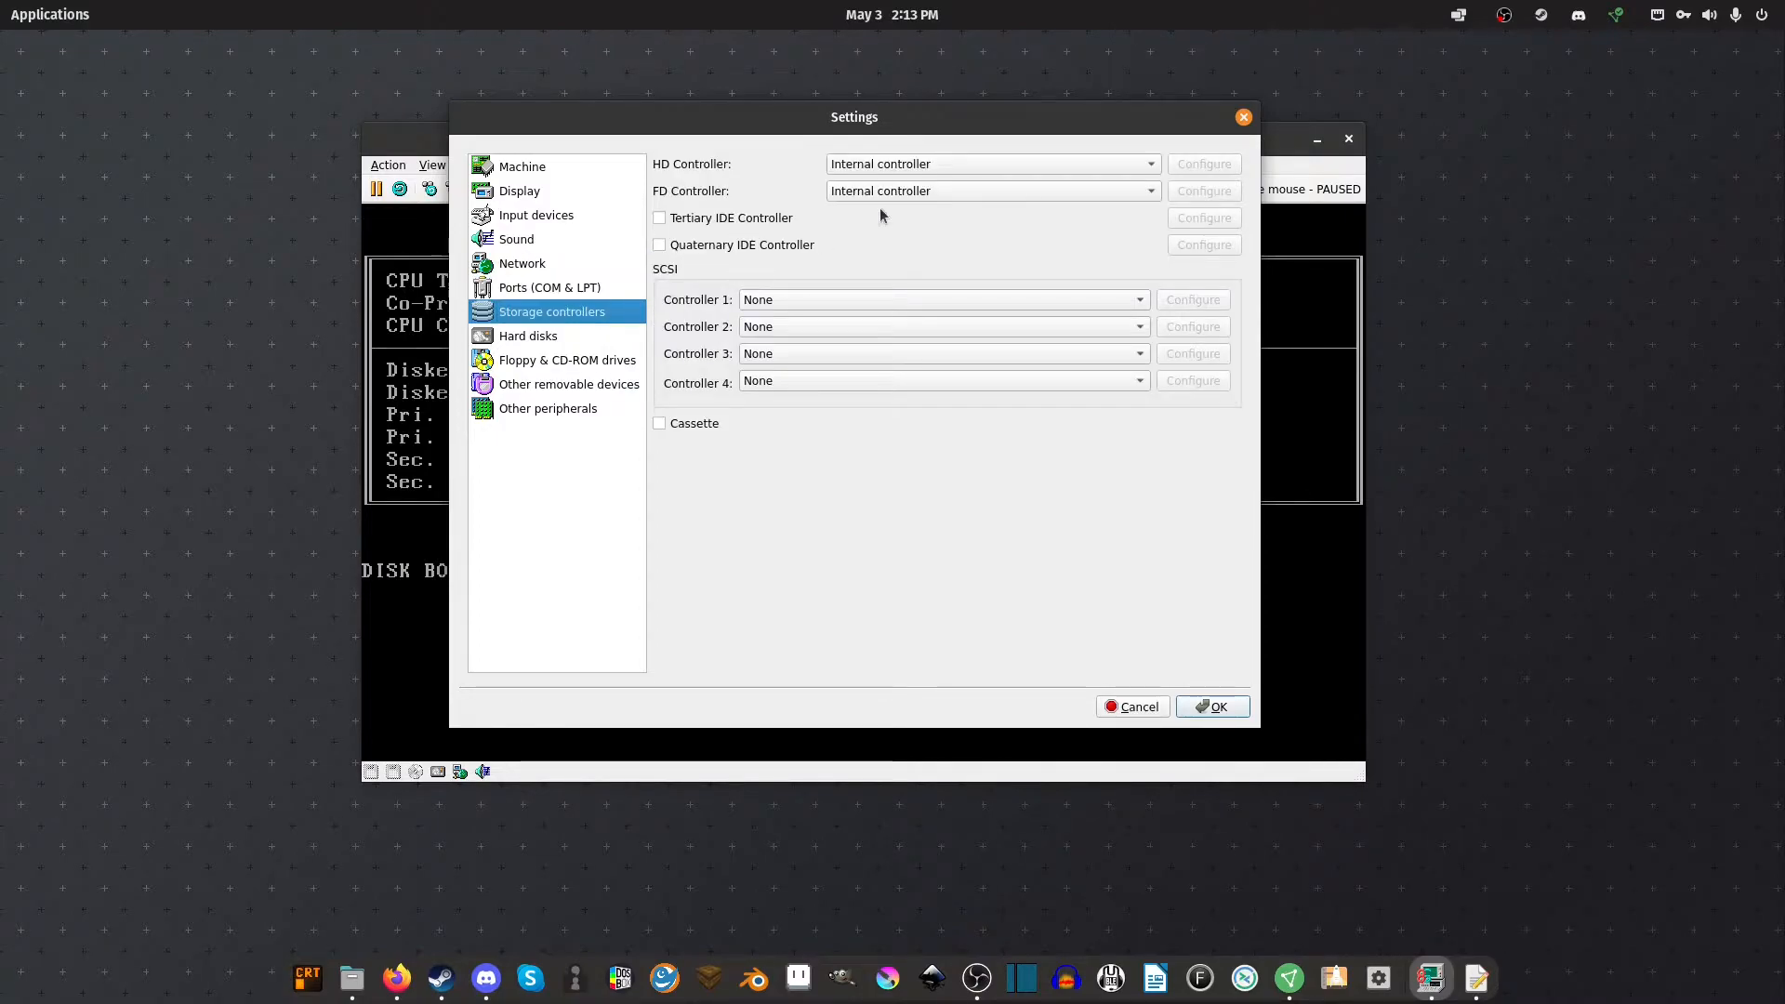
pyautogui.click(578, 338)
pyautogui.click(779, 186)
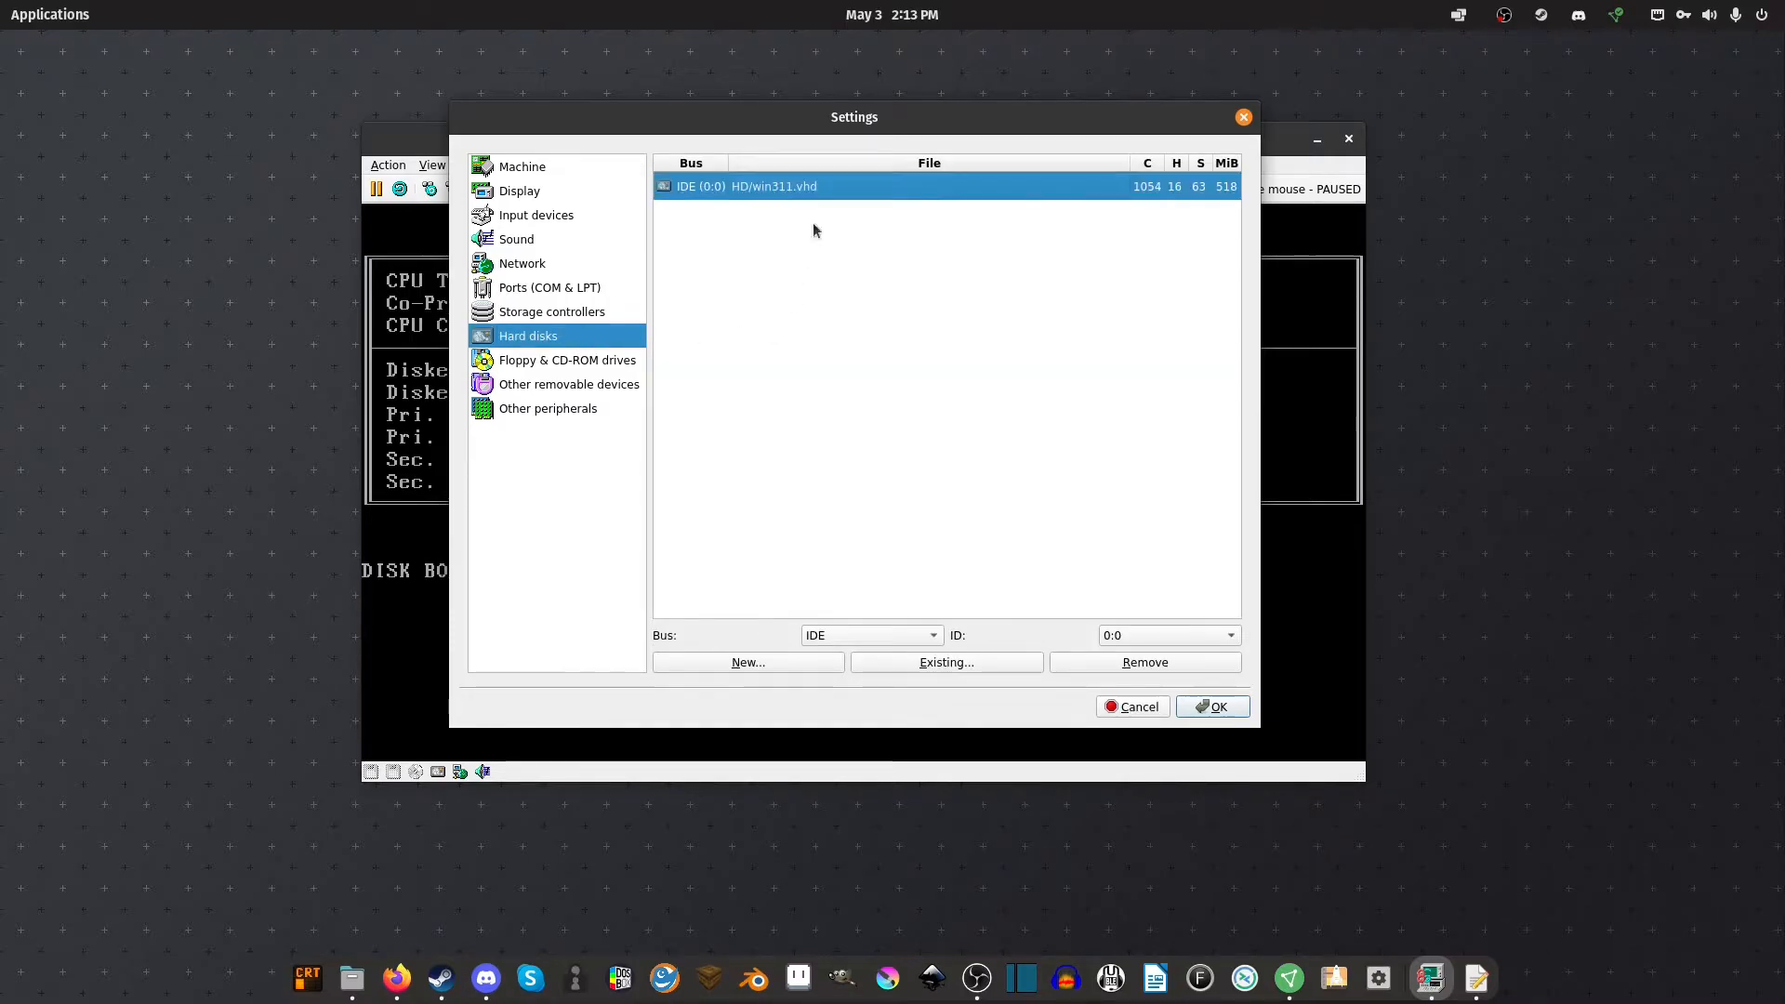
# Remove the old win311.vhd and start a new hard disk with the 518 MB geometry
pyautogui.click(1095, 664)
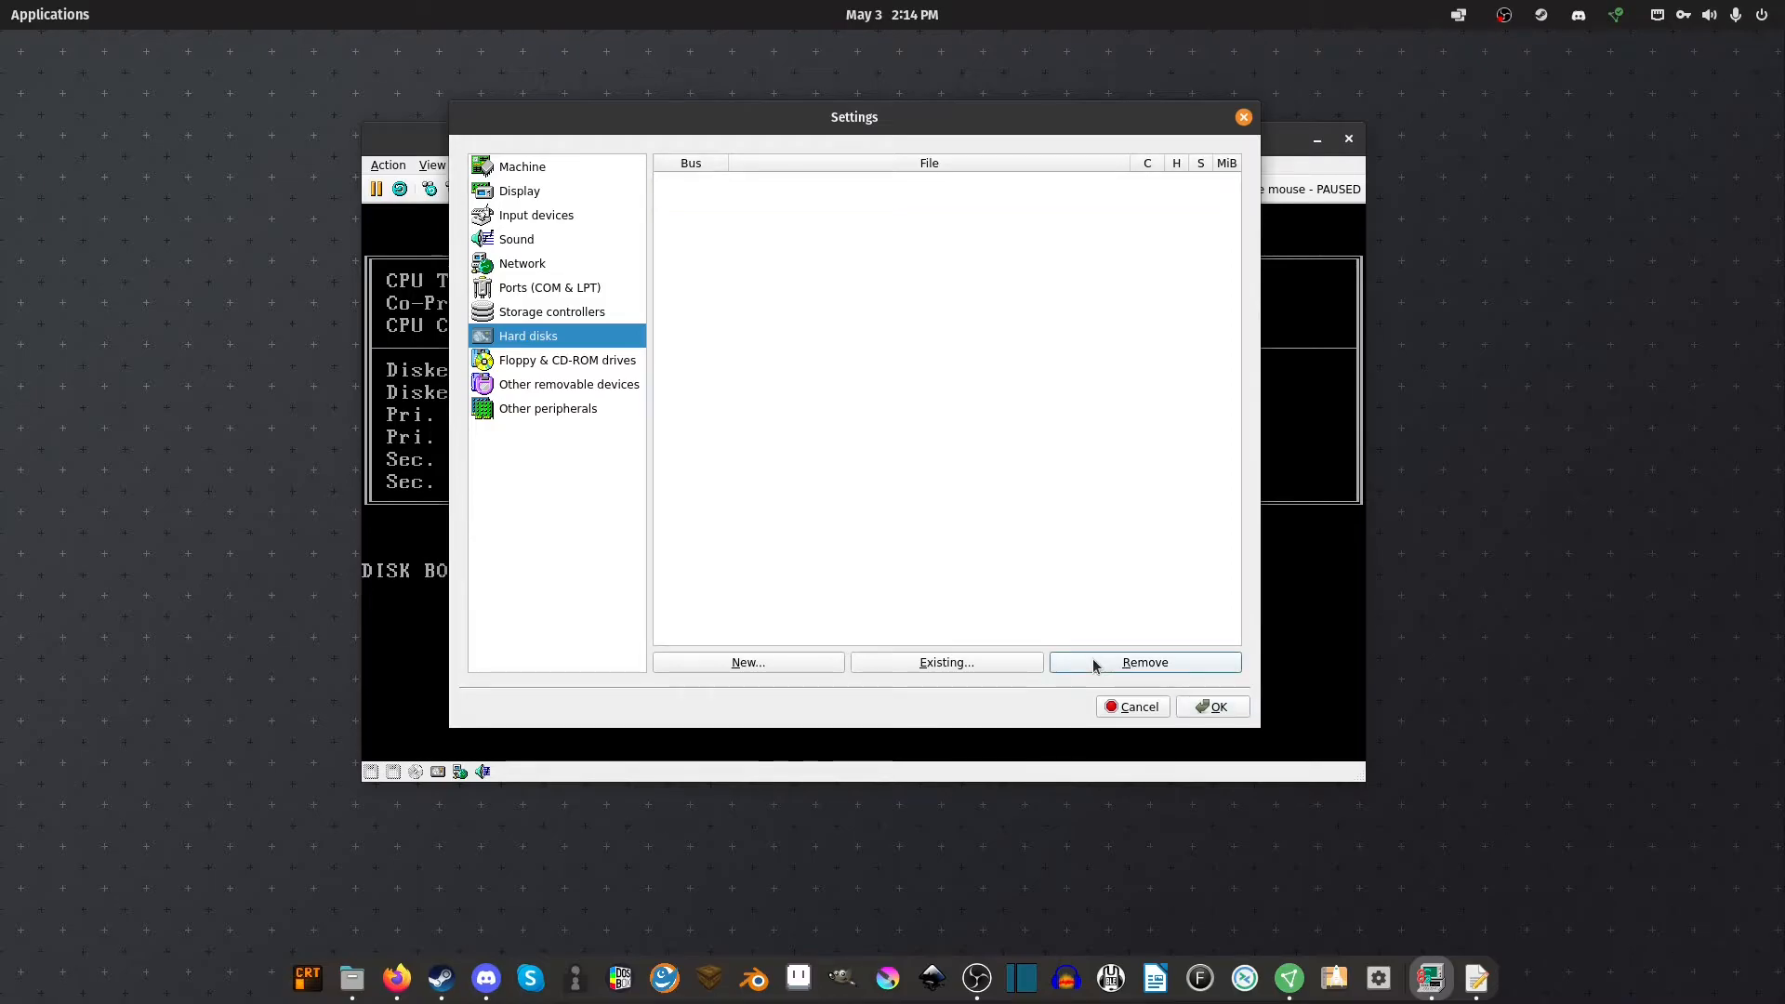
pyautogui.click(840, 666)
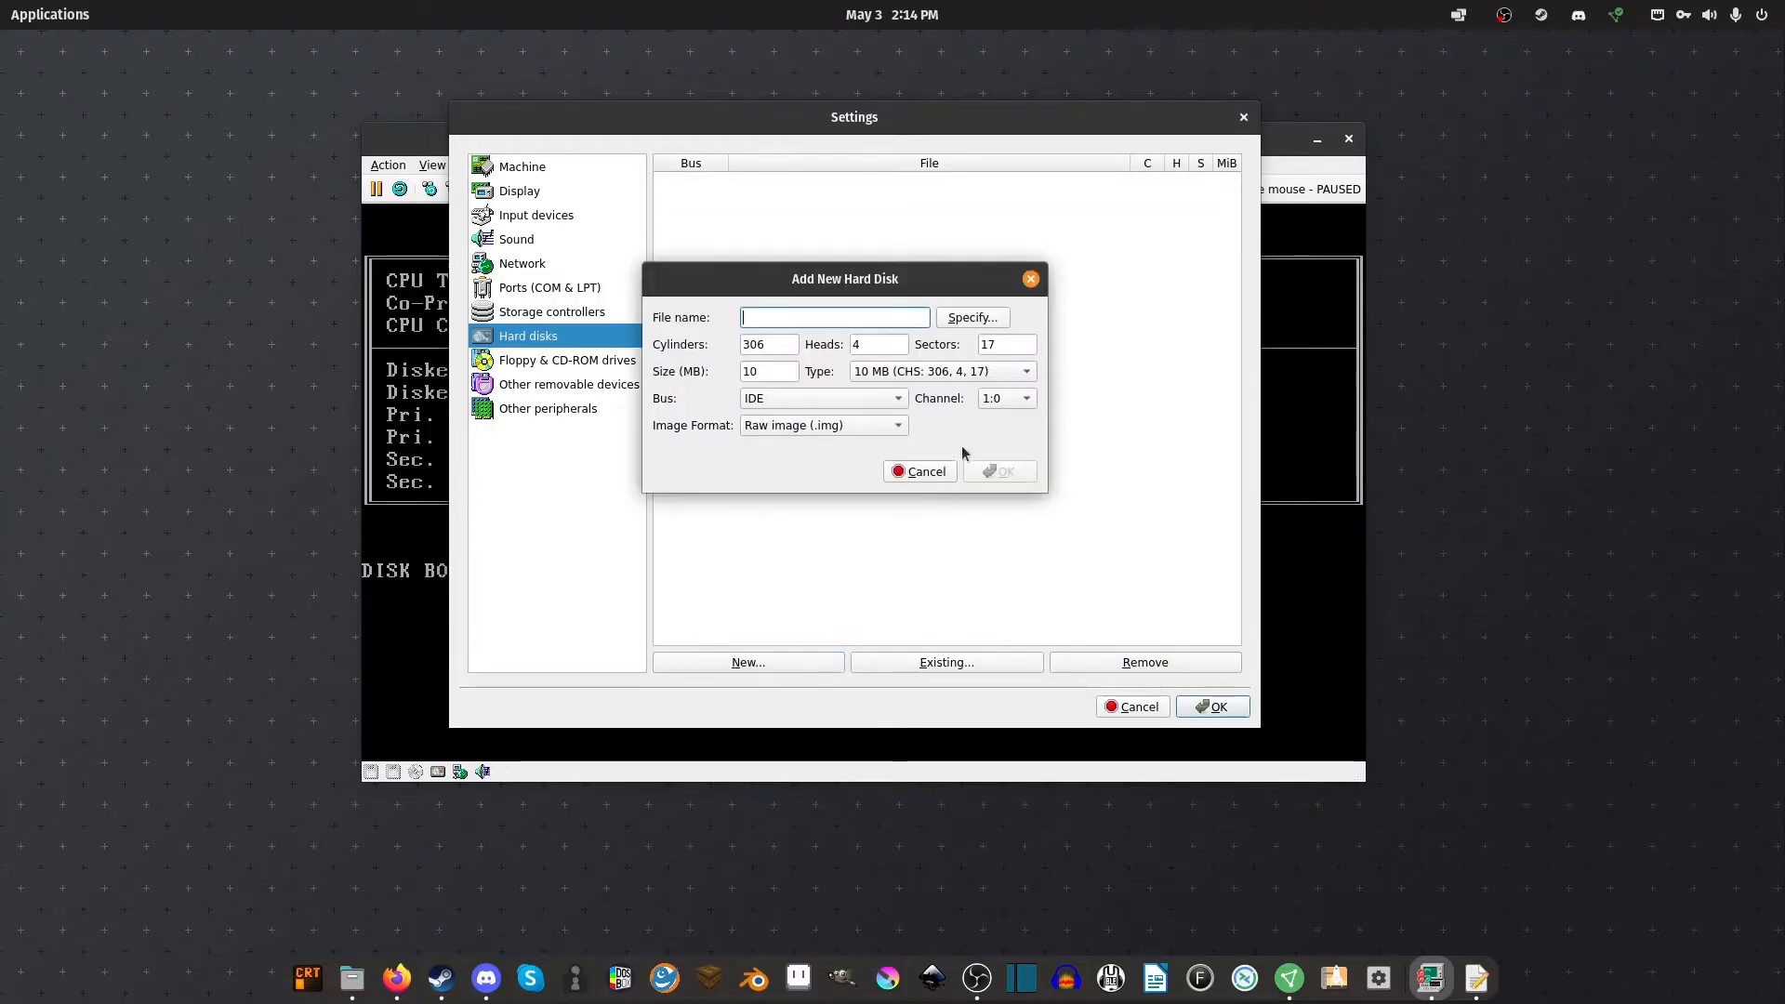
pyautogui.click(955, 372)
pyautogui.scroll(-5, 958, 446)
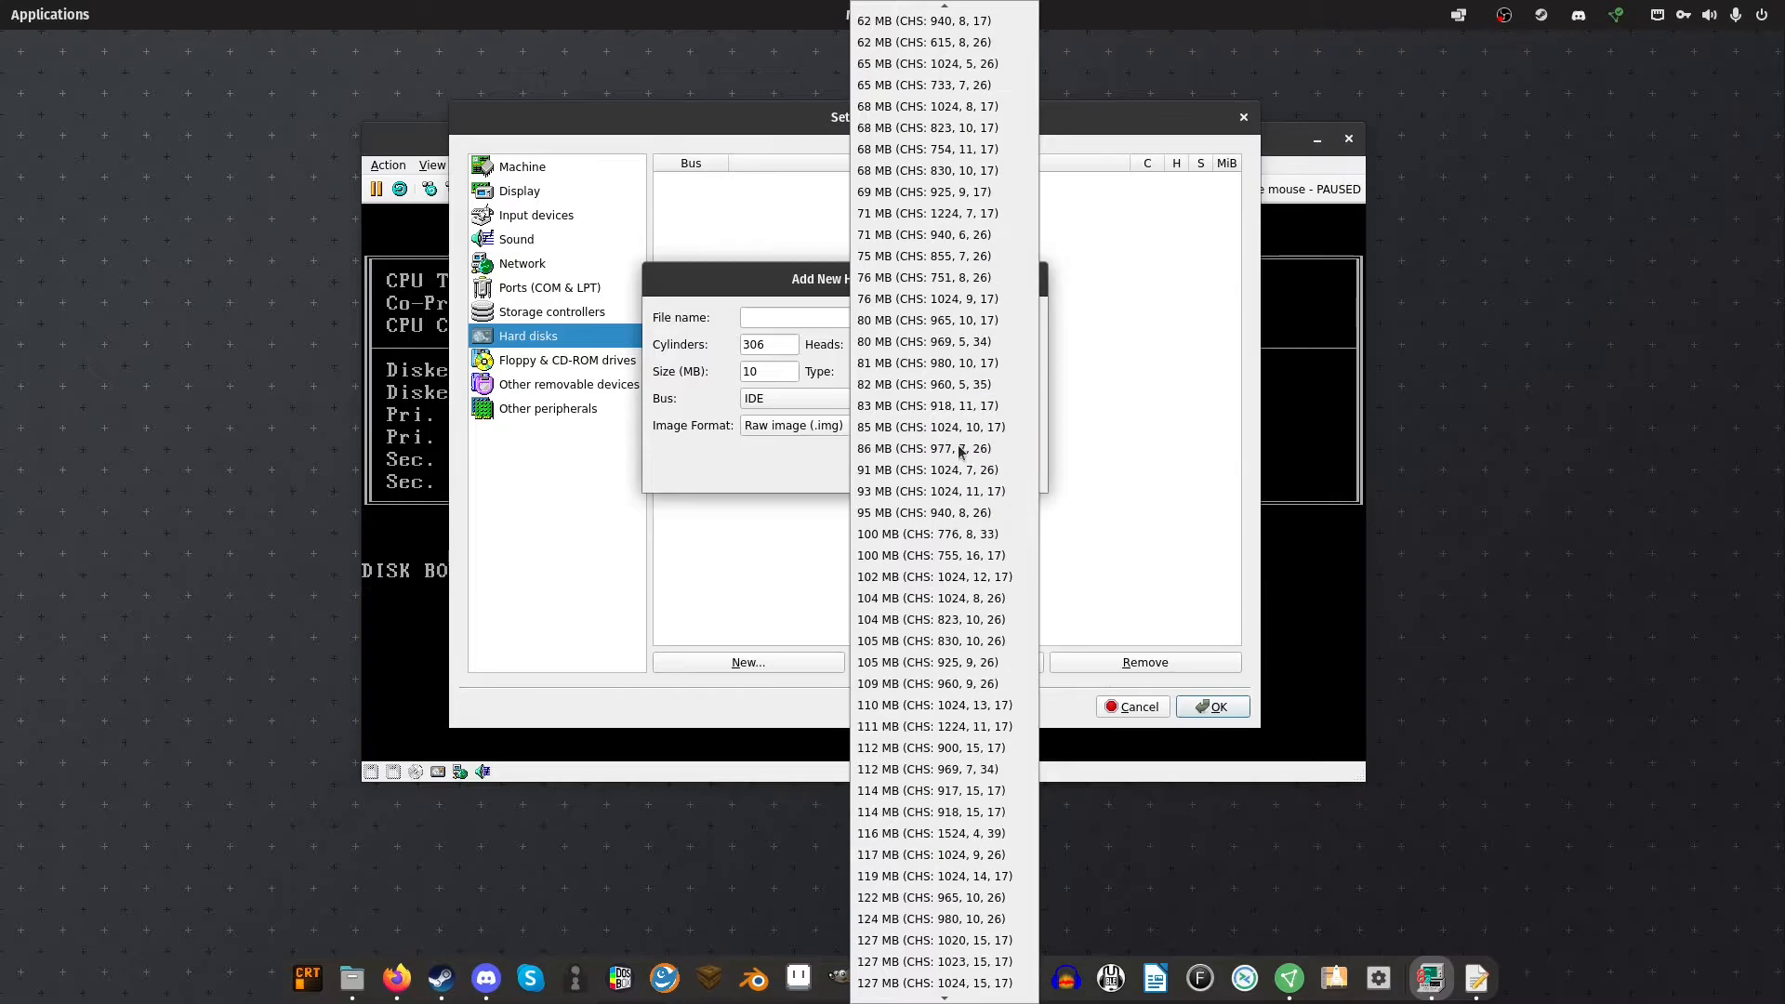
pyautogui.click(957, 940)
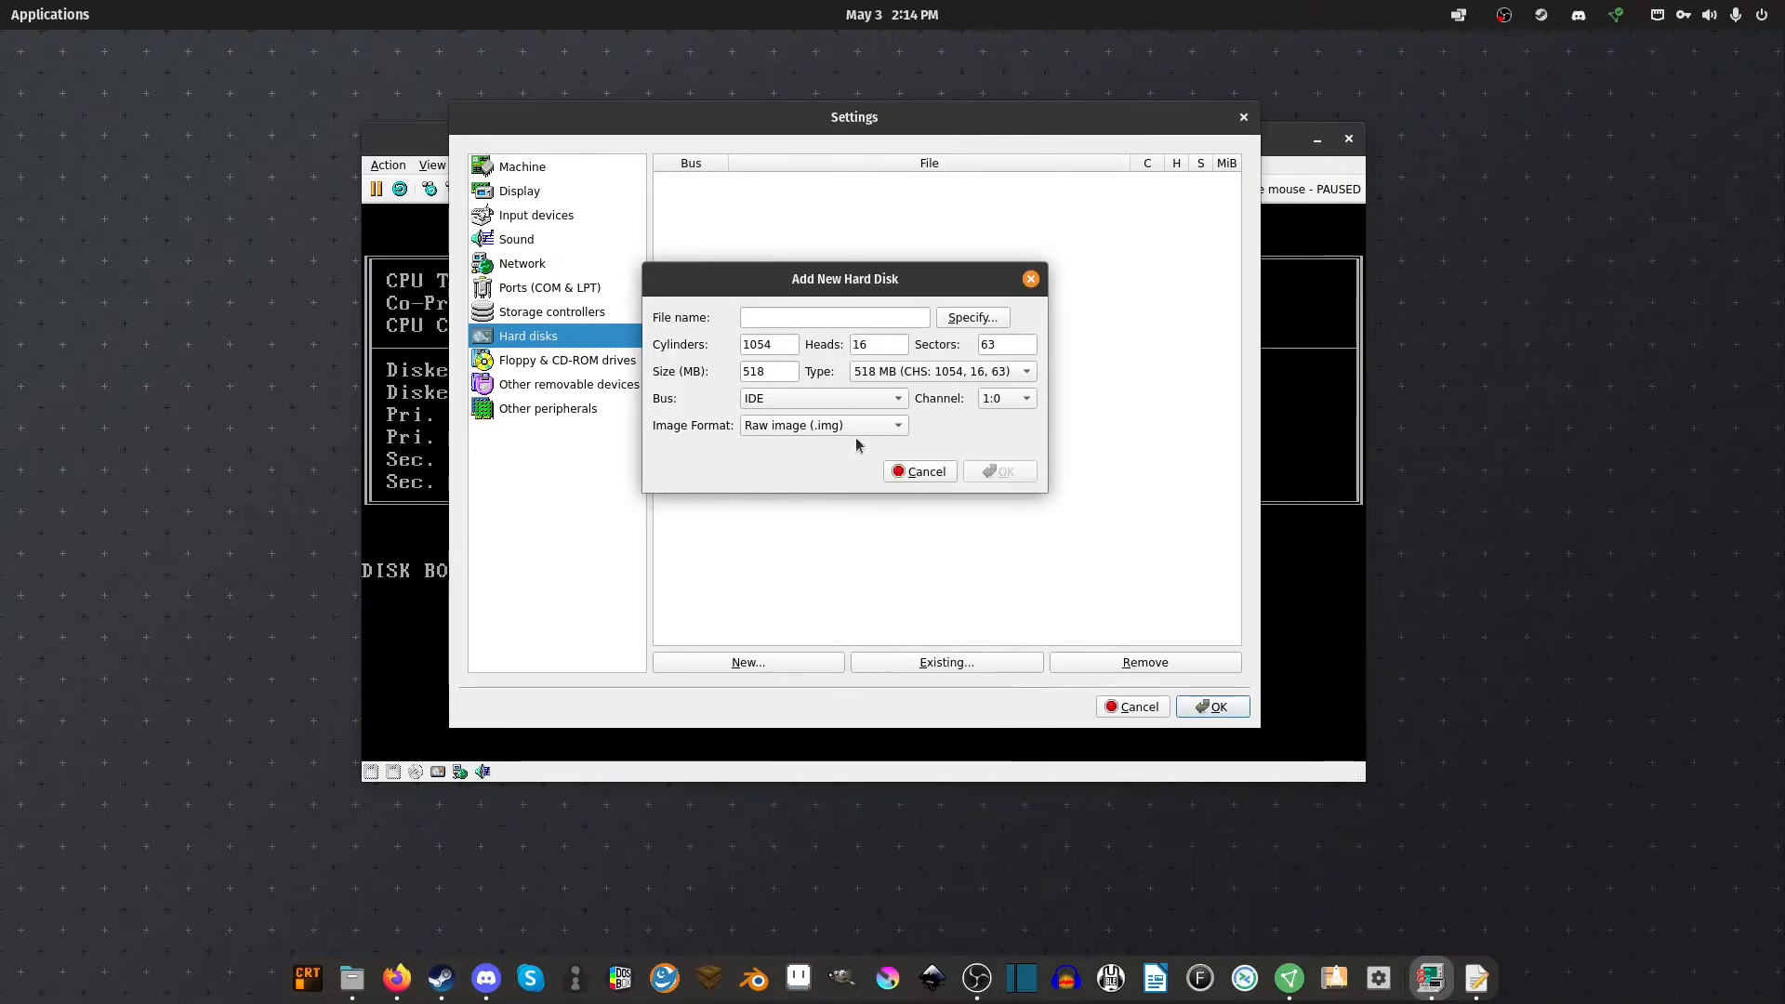
# Save it as HD/WIN311 in fixed-size VHD format and create the disk image
pyautogui.click(967, 326)
pyautogui.doubleClick(692, 253)
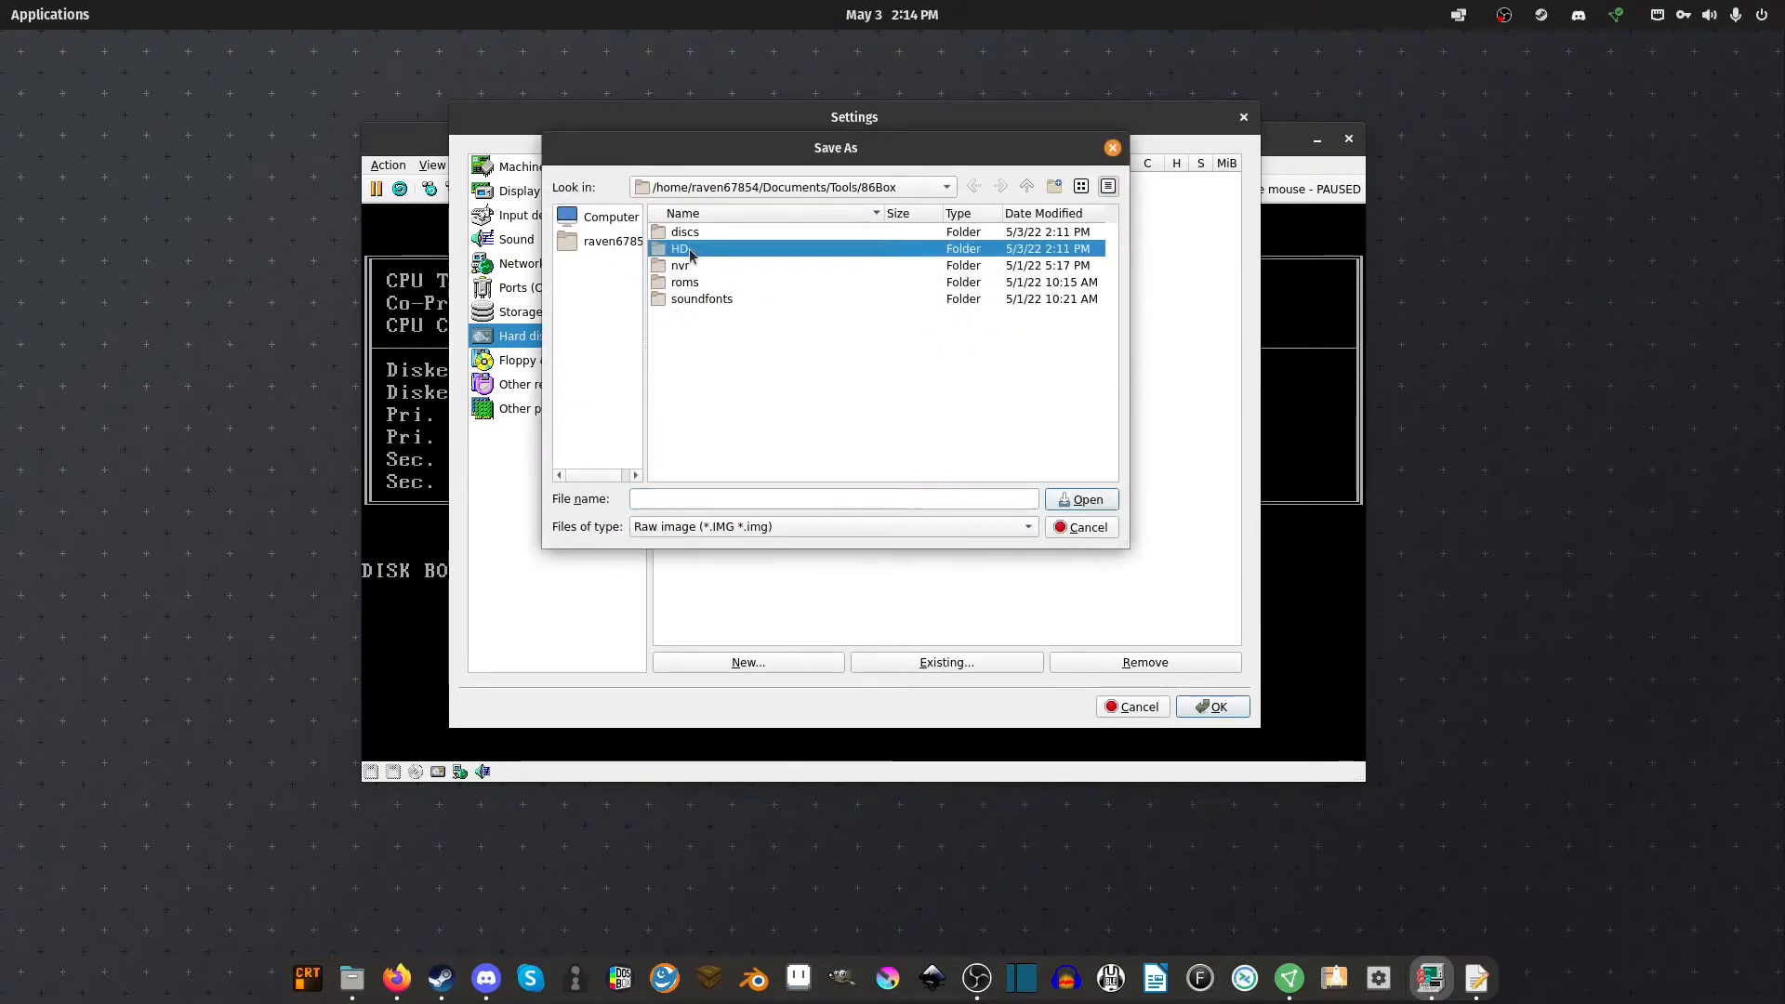
pyautogui.click(709, 499)
pyautogui.write('WIN311')
pyautogui.click(748, 528)
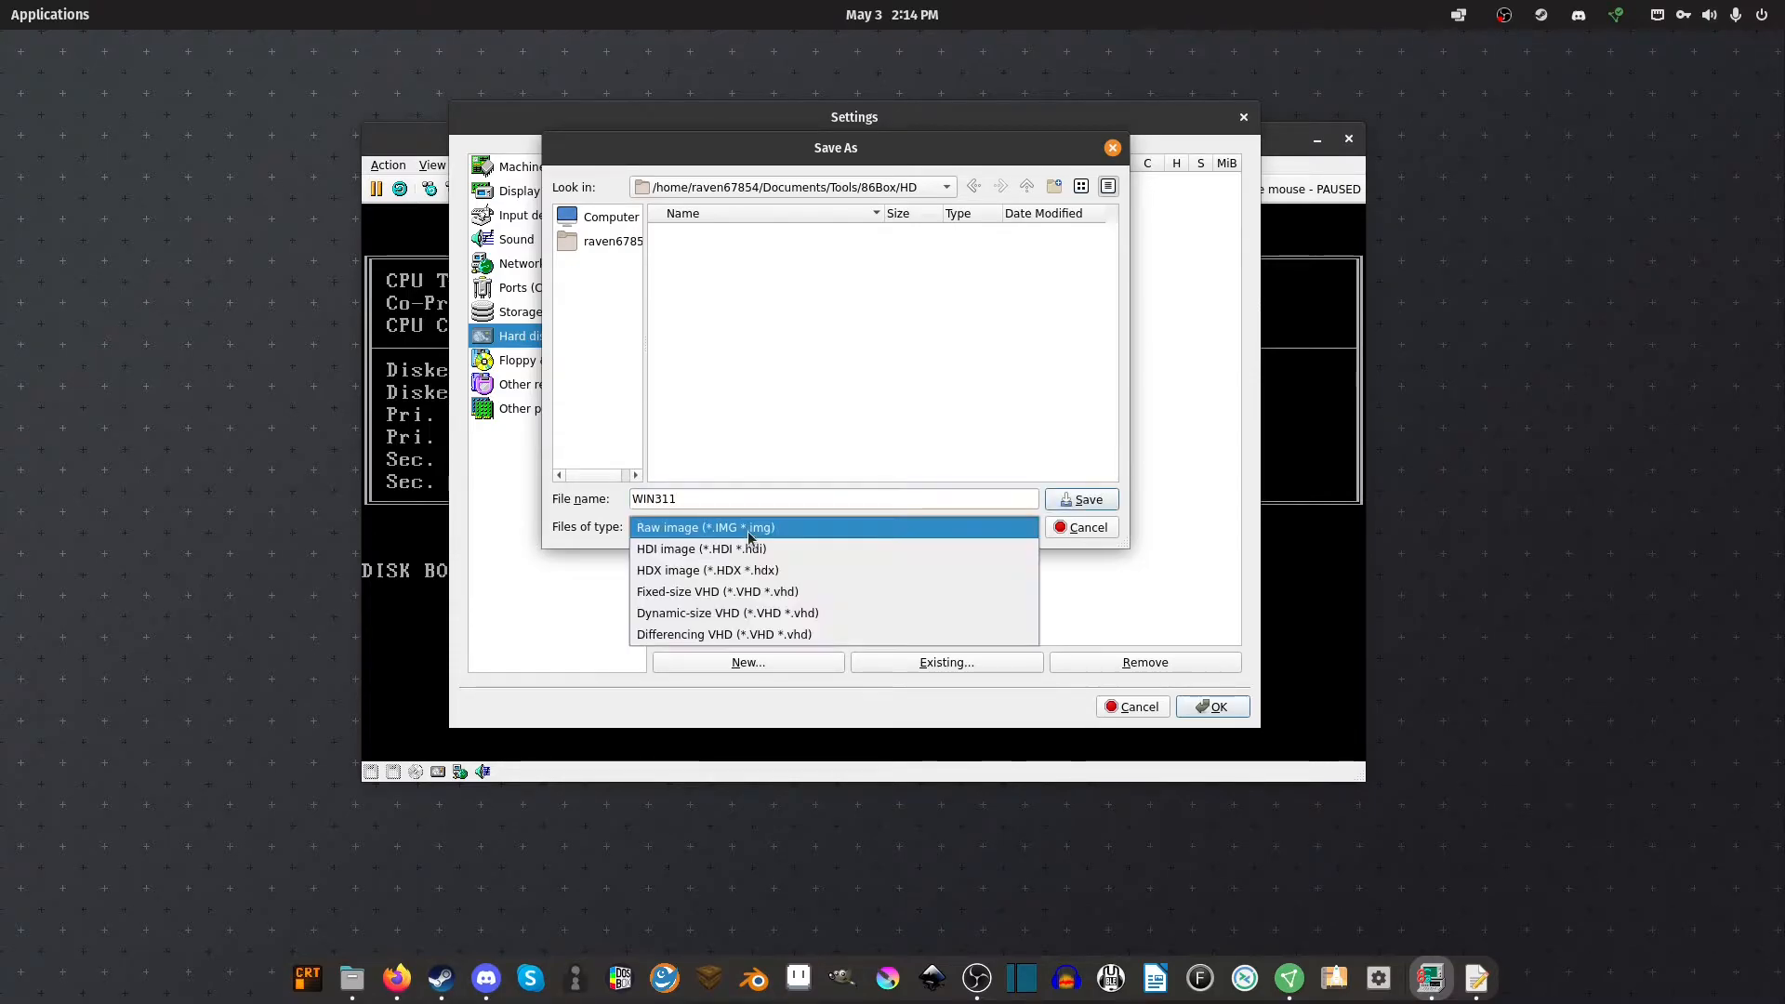
pyautogui.click(817, 590)
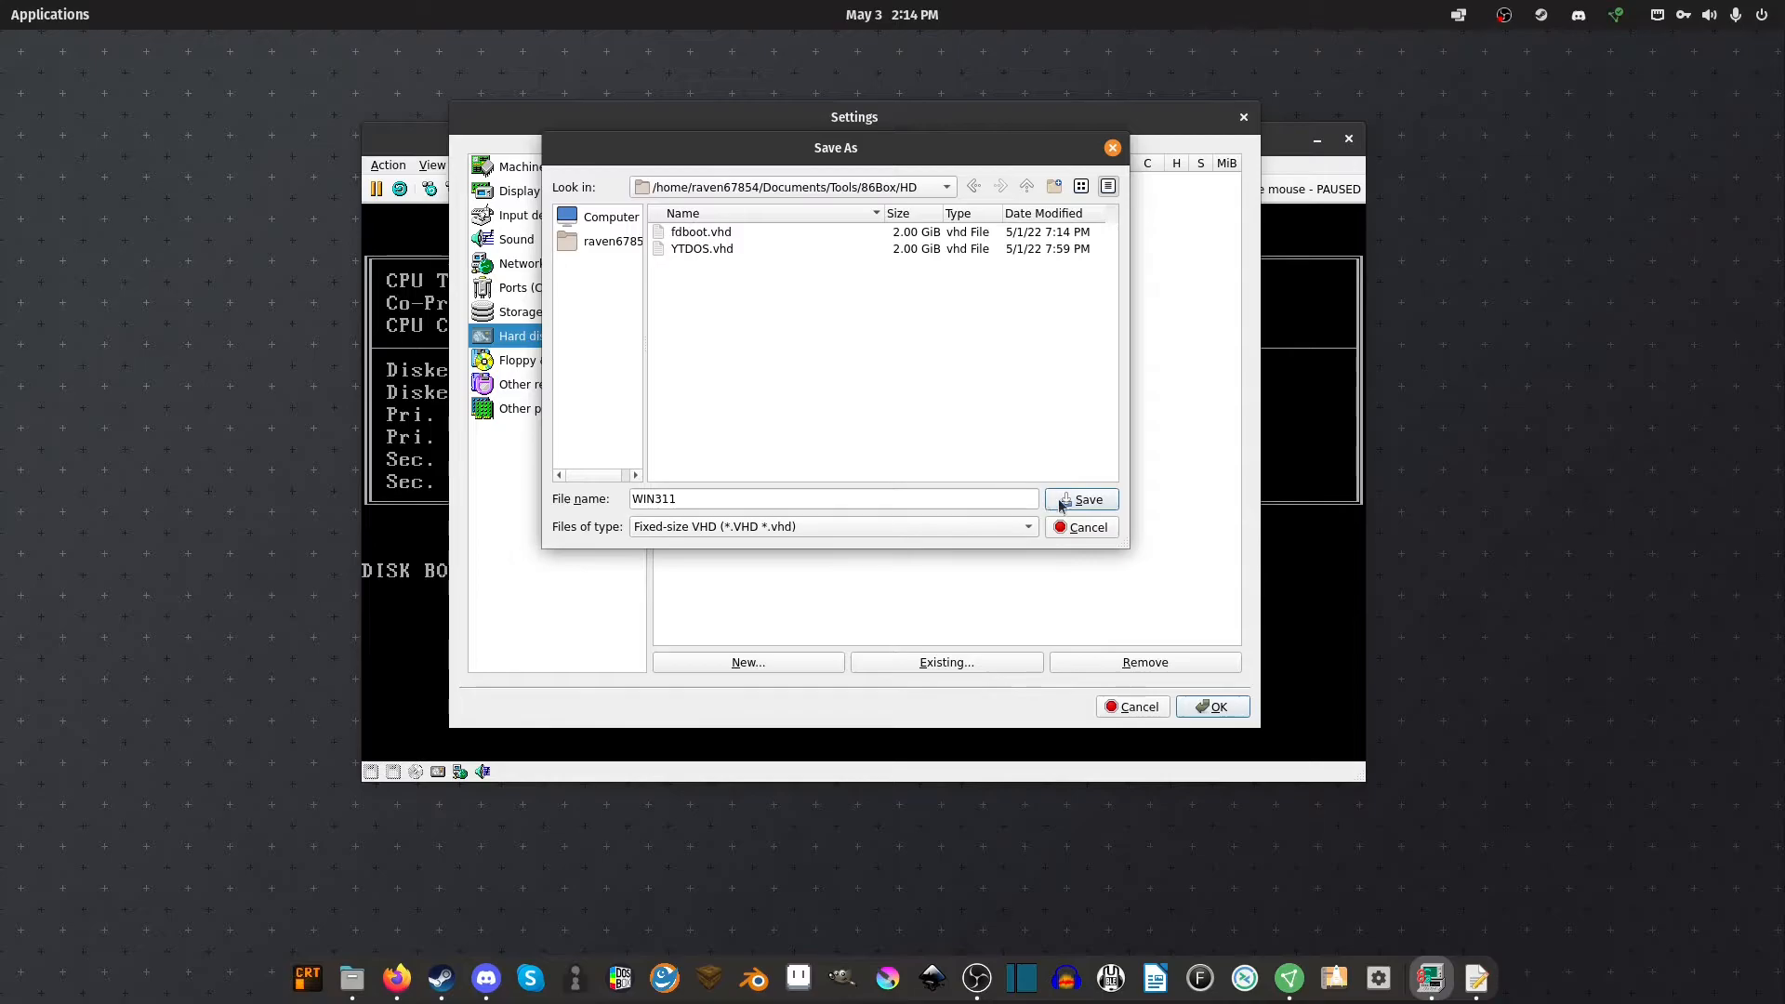
pyautogui.click(1069, 500)
pyautogui.click(1002, 474)
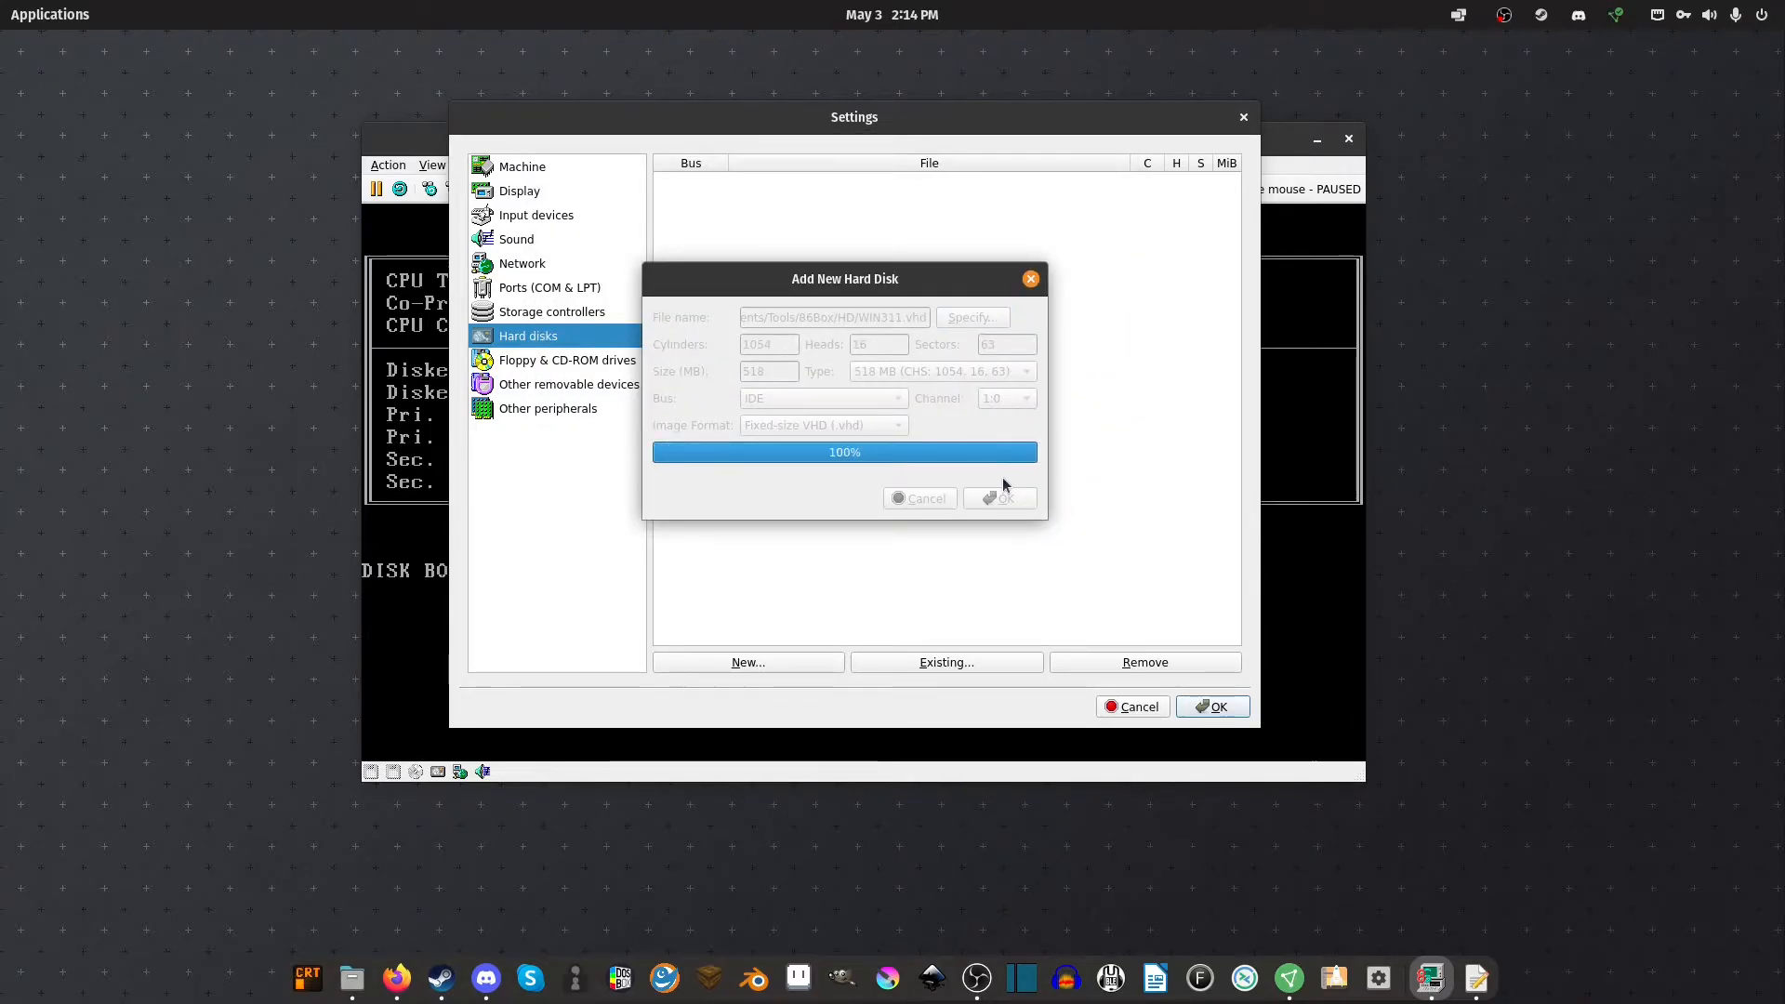
pyautogui.click(994, 396)
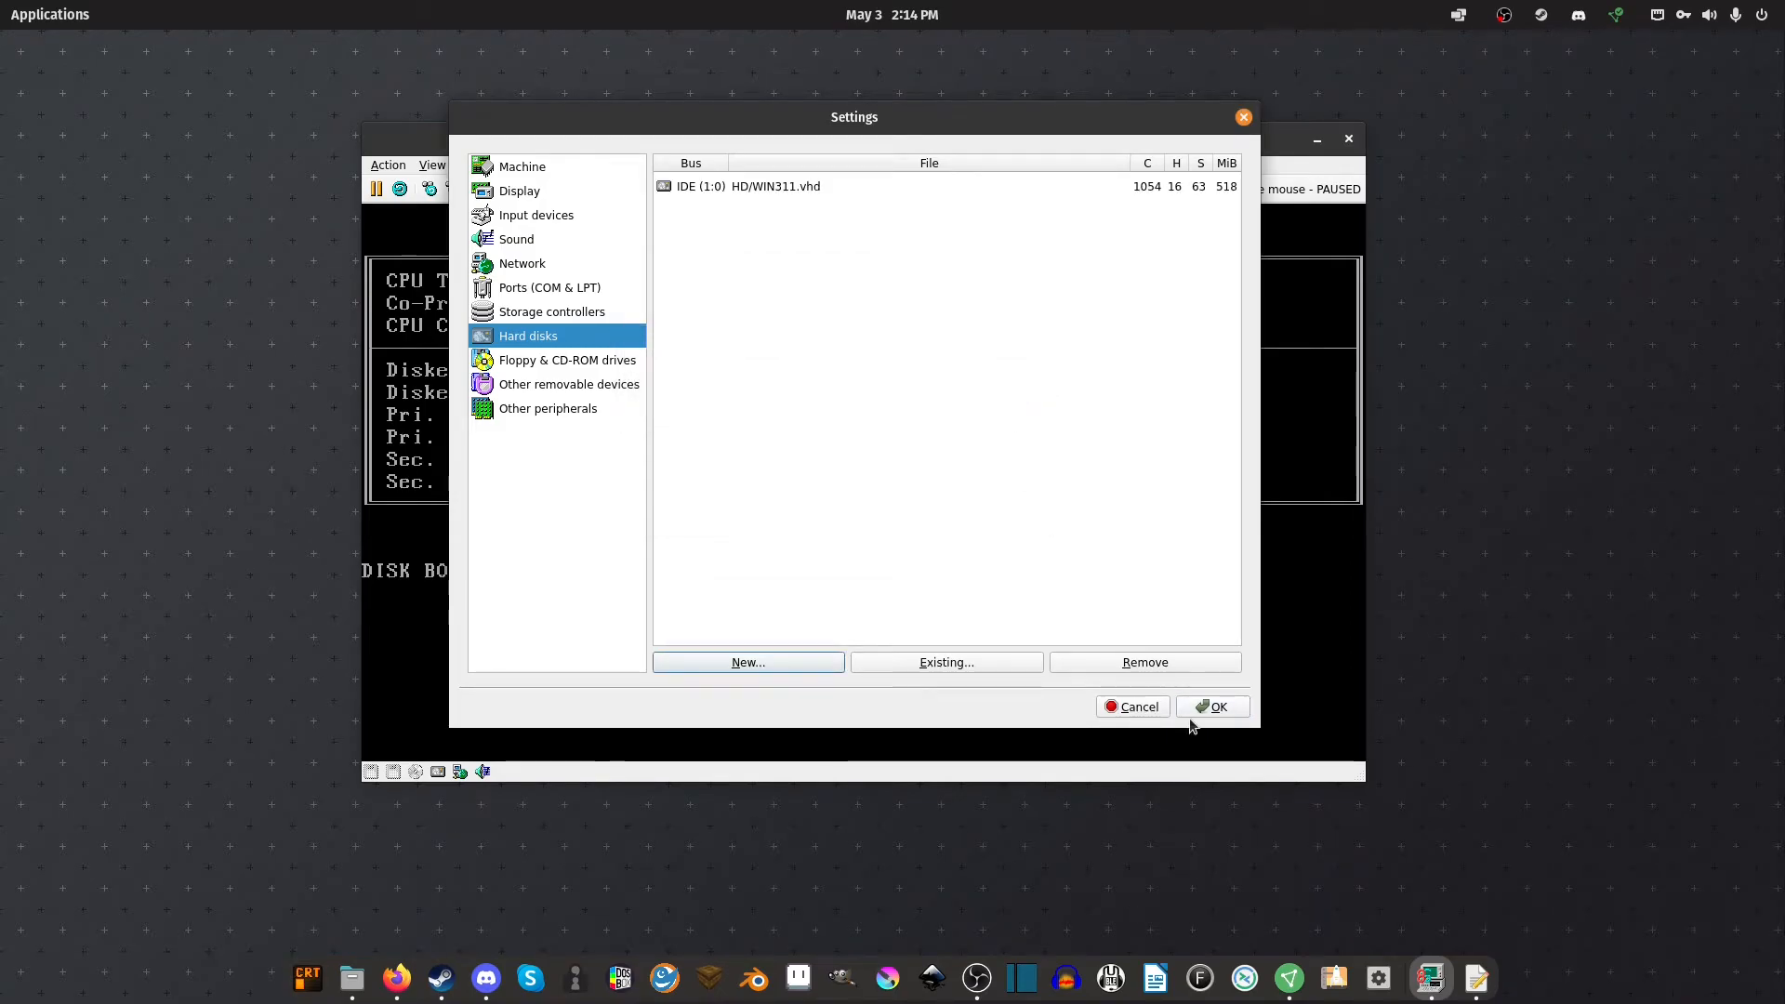
pyautogui.click(595, 362)
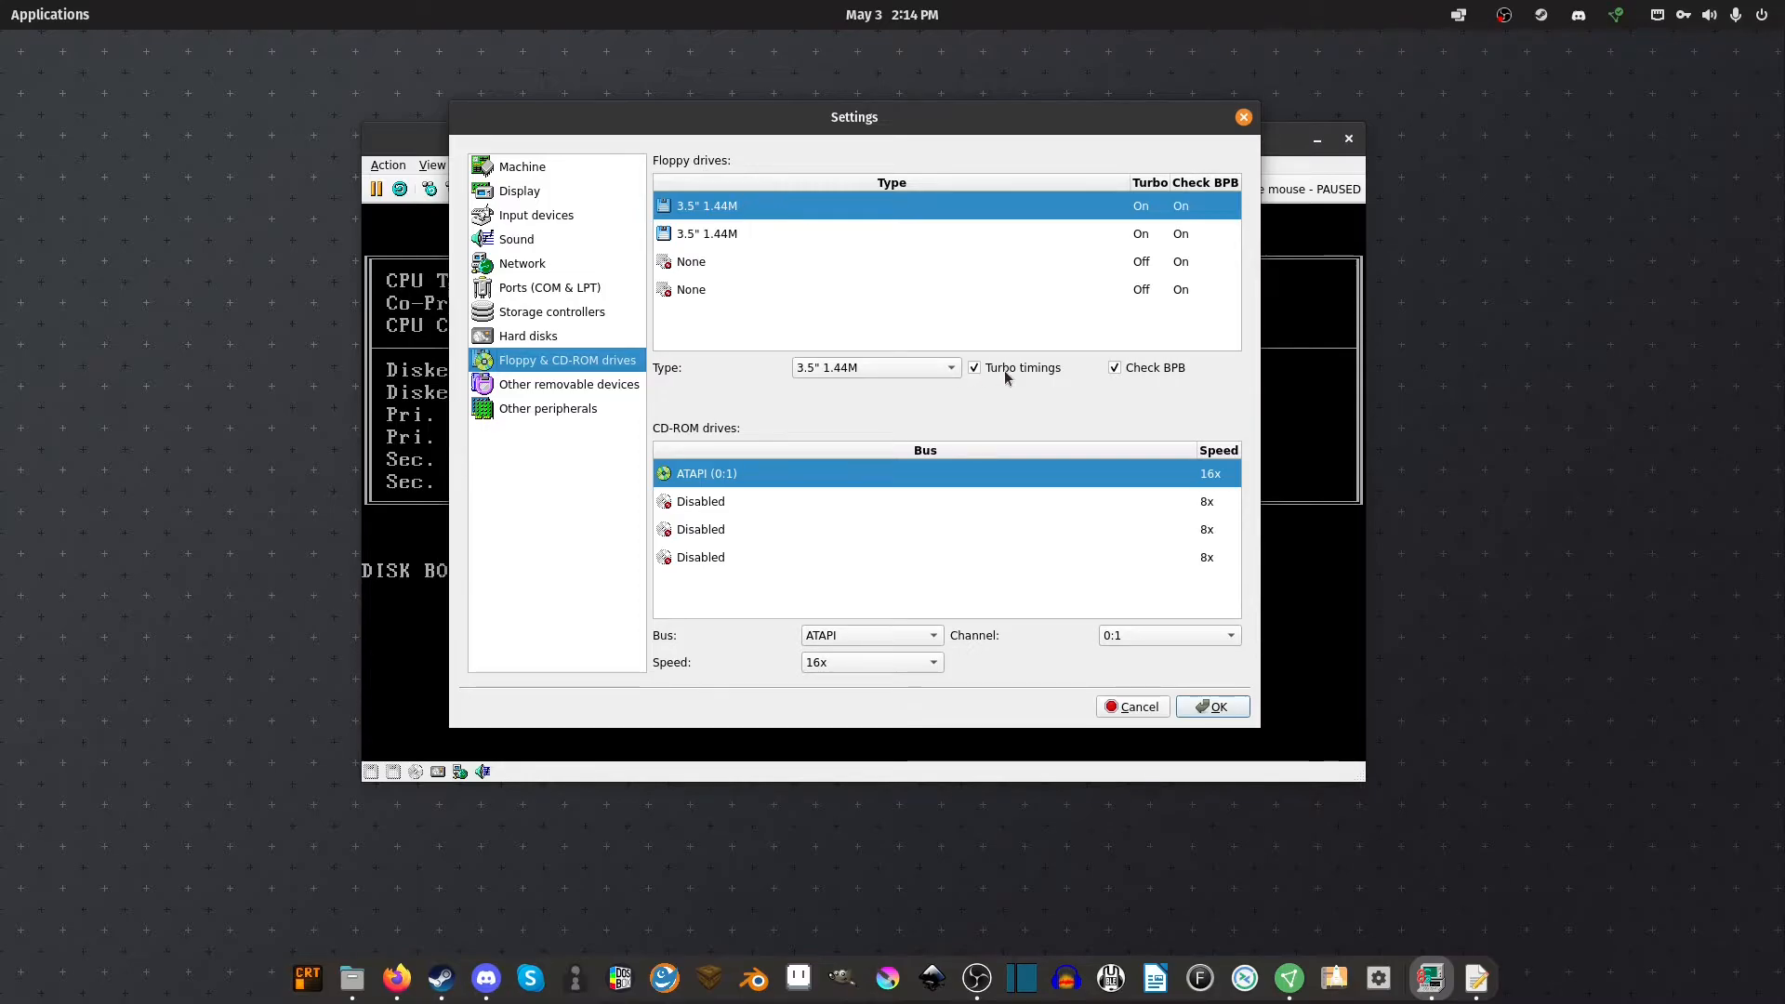
# Check the MO/ZIP and floppy/CD-ROM drive pages, then return to Hard disks
pyautogui.click(587, 395)
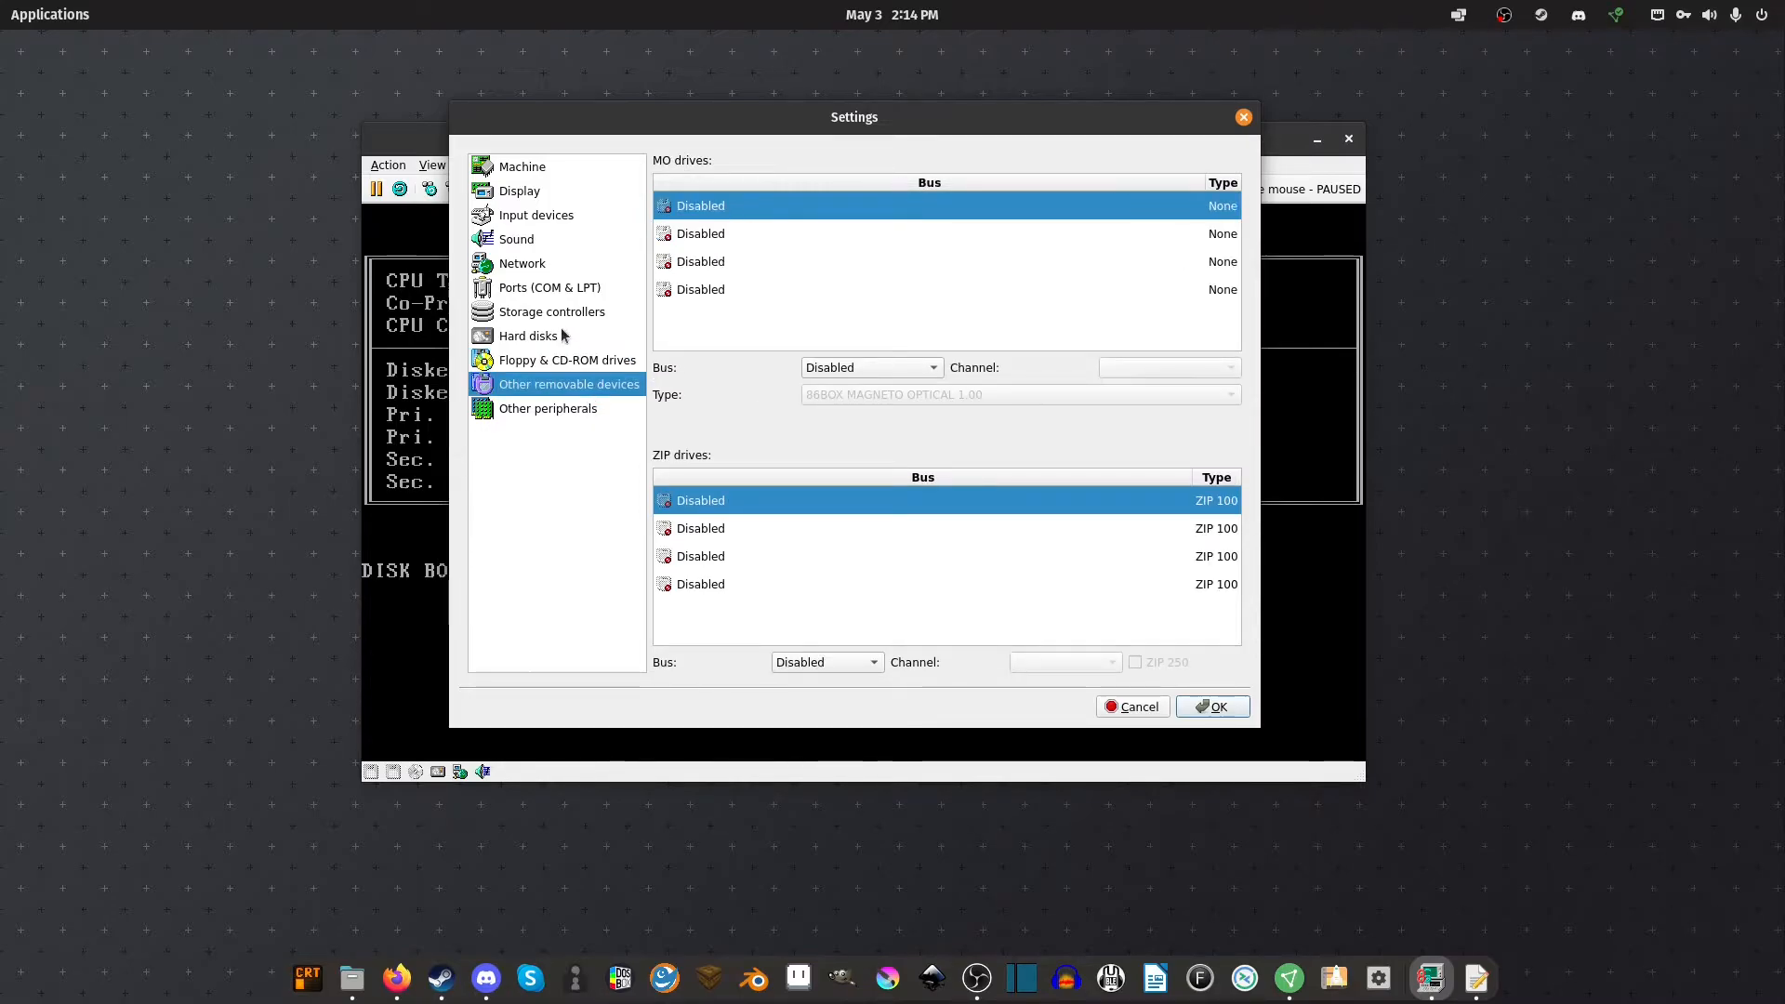
pyautogui.click(563, 360)
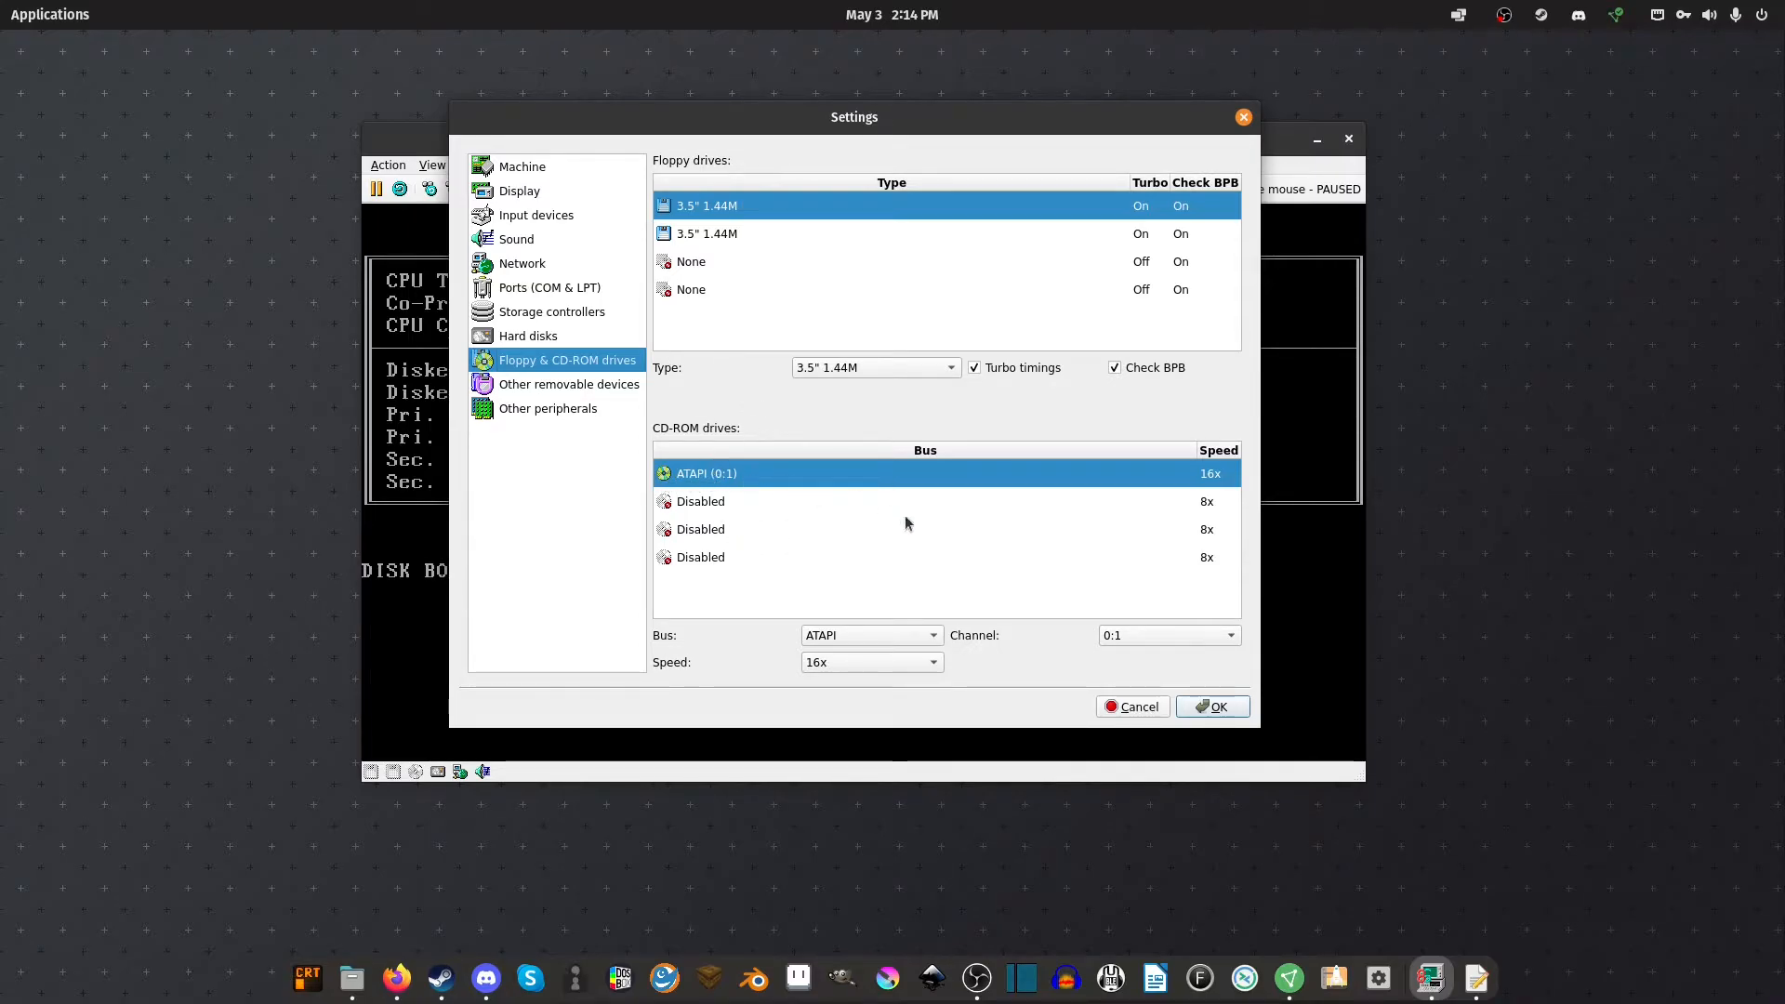
pyautogui.click(569, 337)
# Set WIN311.vhd's IDE channel to 0:0, then review the input, display and machine pages
pyautogui.click(1160, 634)
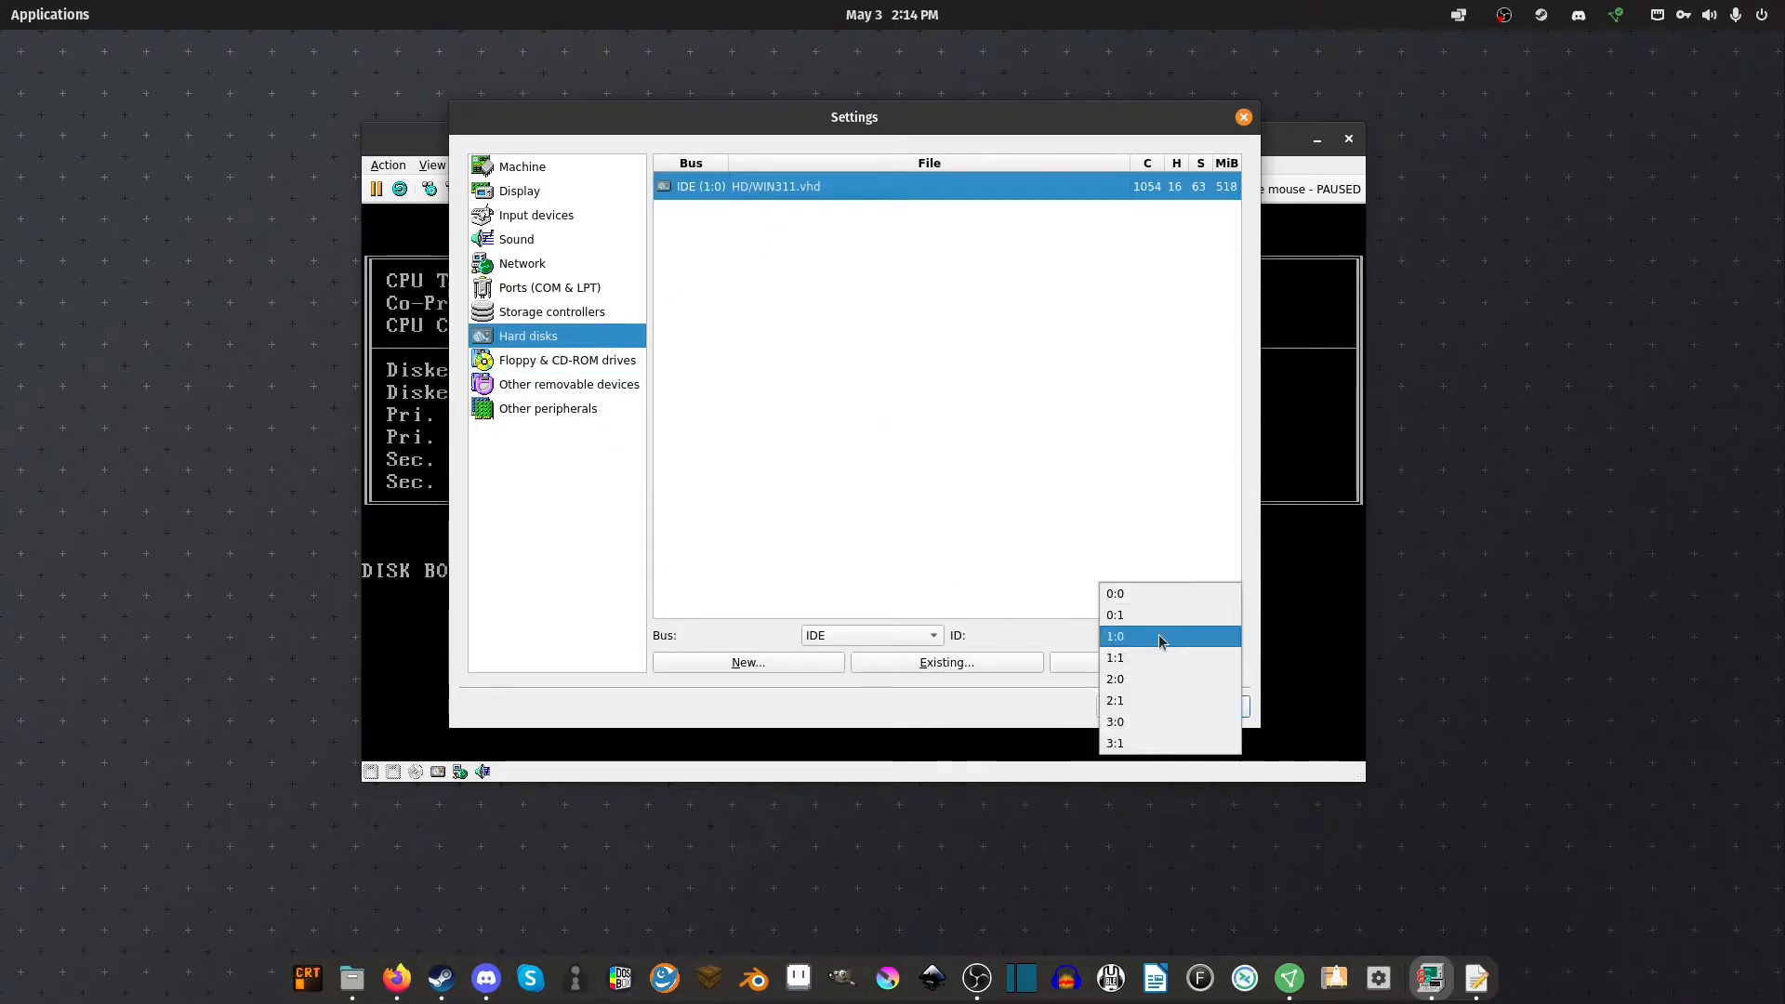
pyautogui.click(1164, 588)
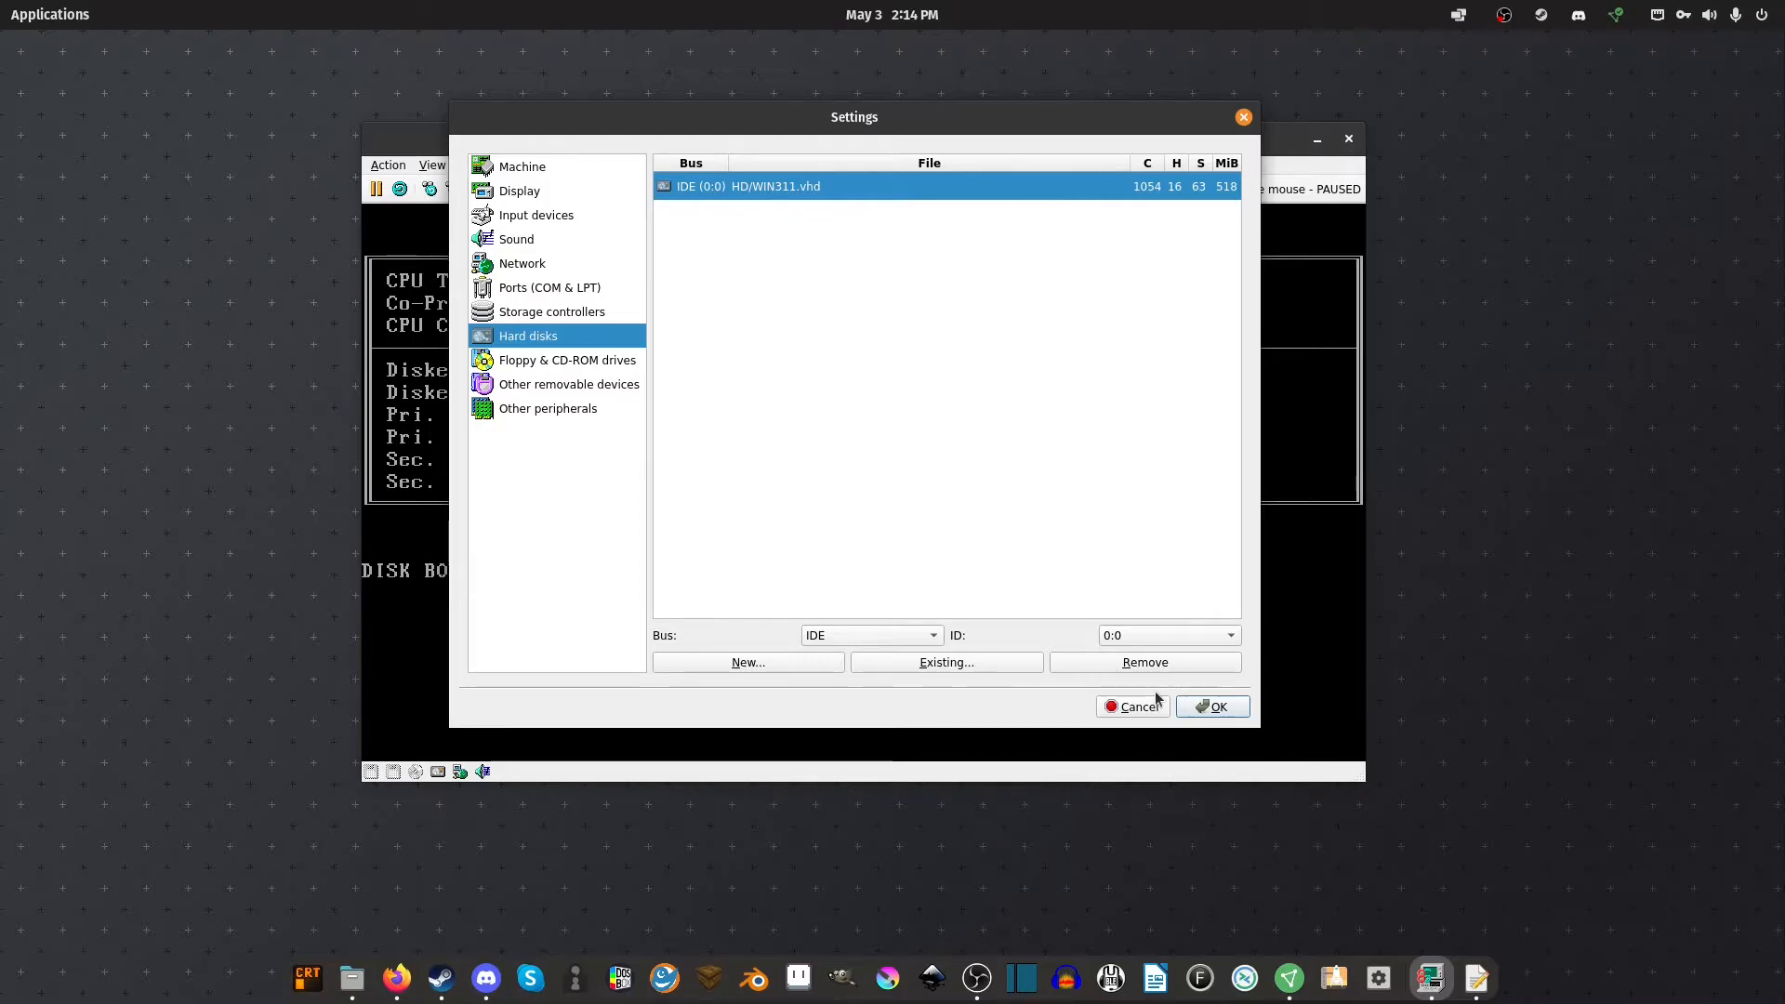
pyautogui.click(556, 214)
pyautogui.click(534, 185)
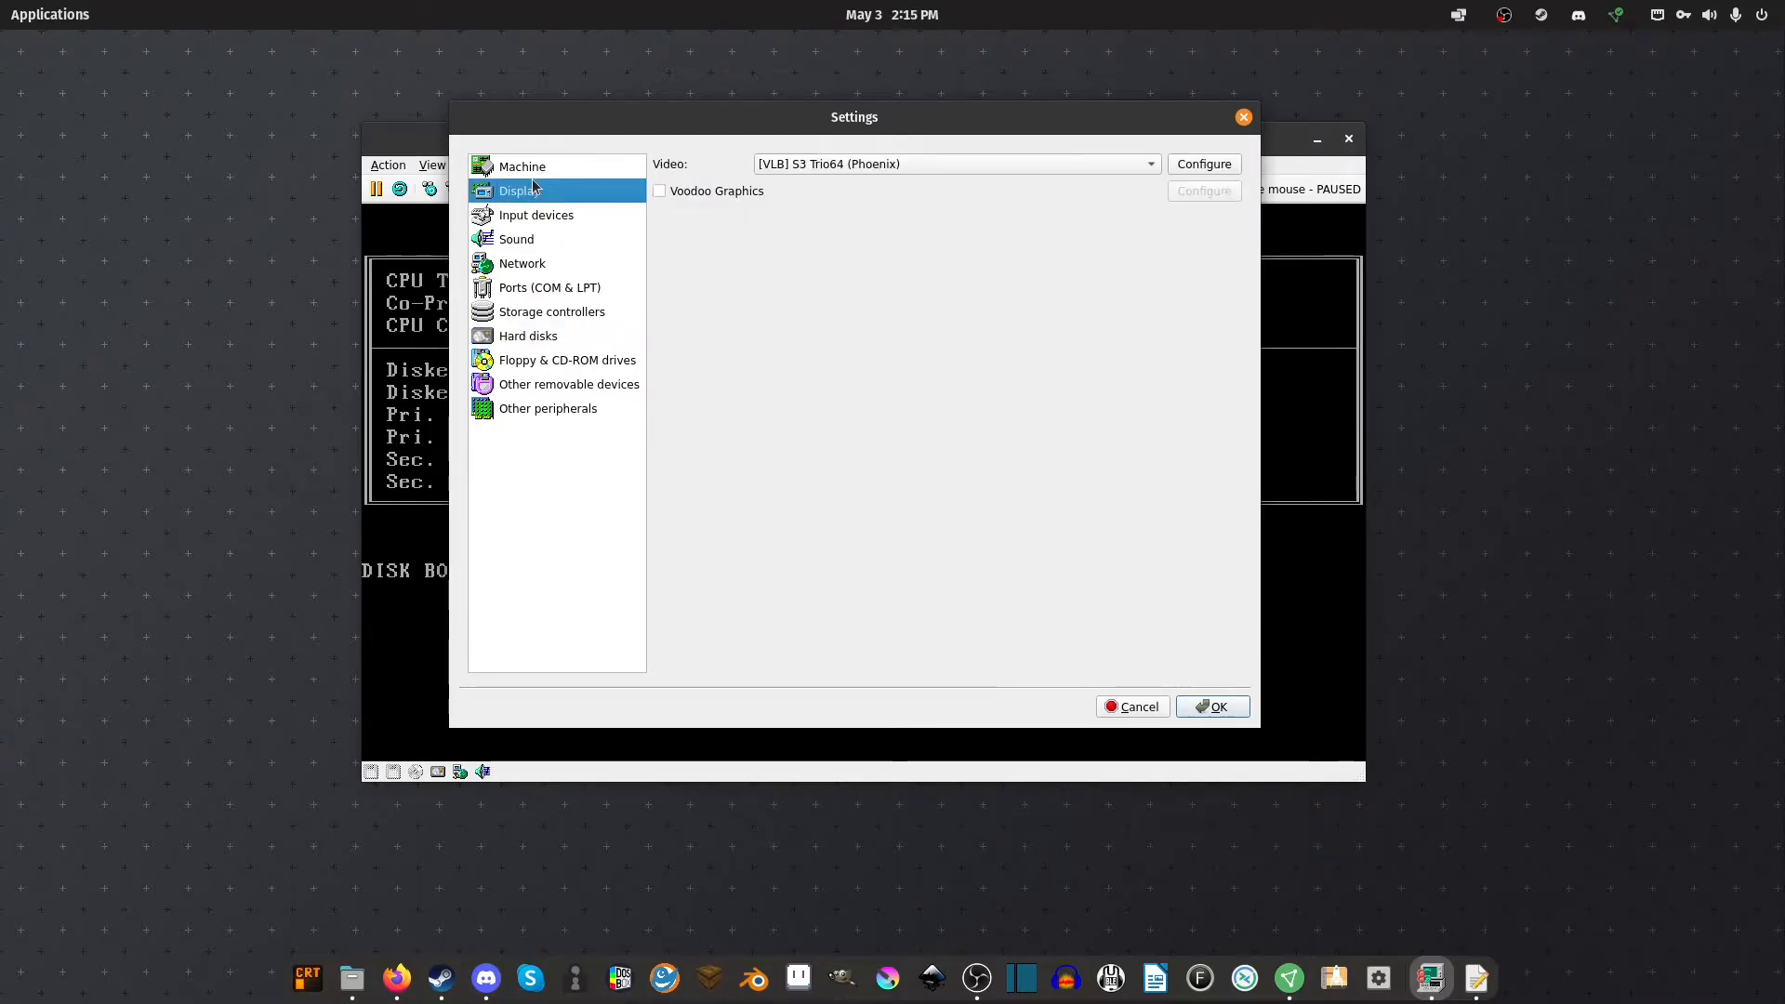
pyautogui.click(530, 168)
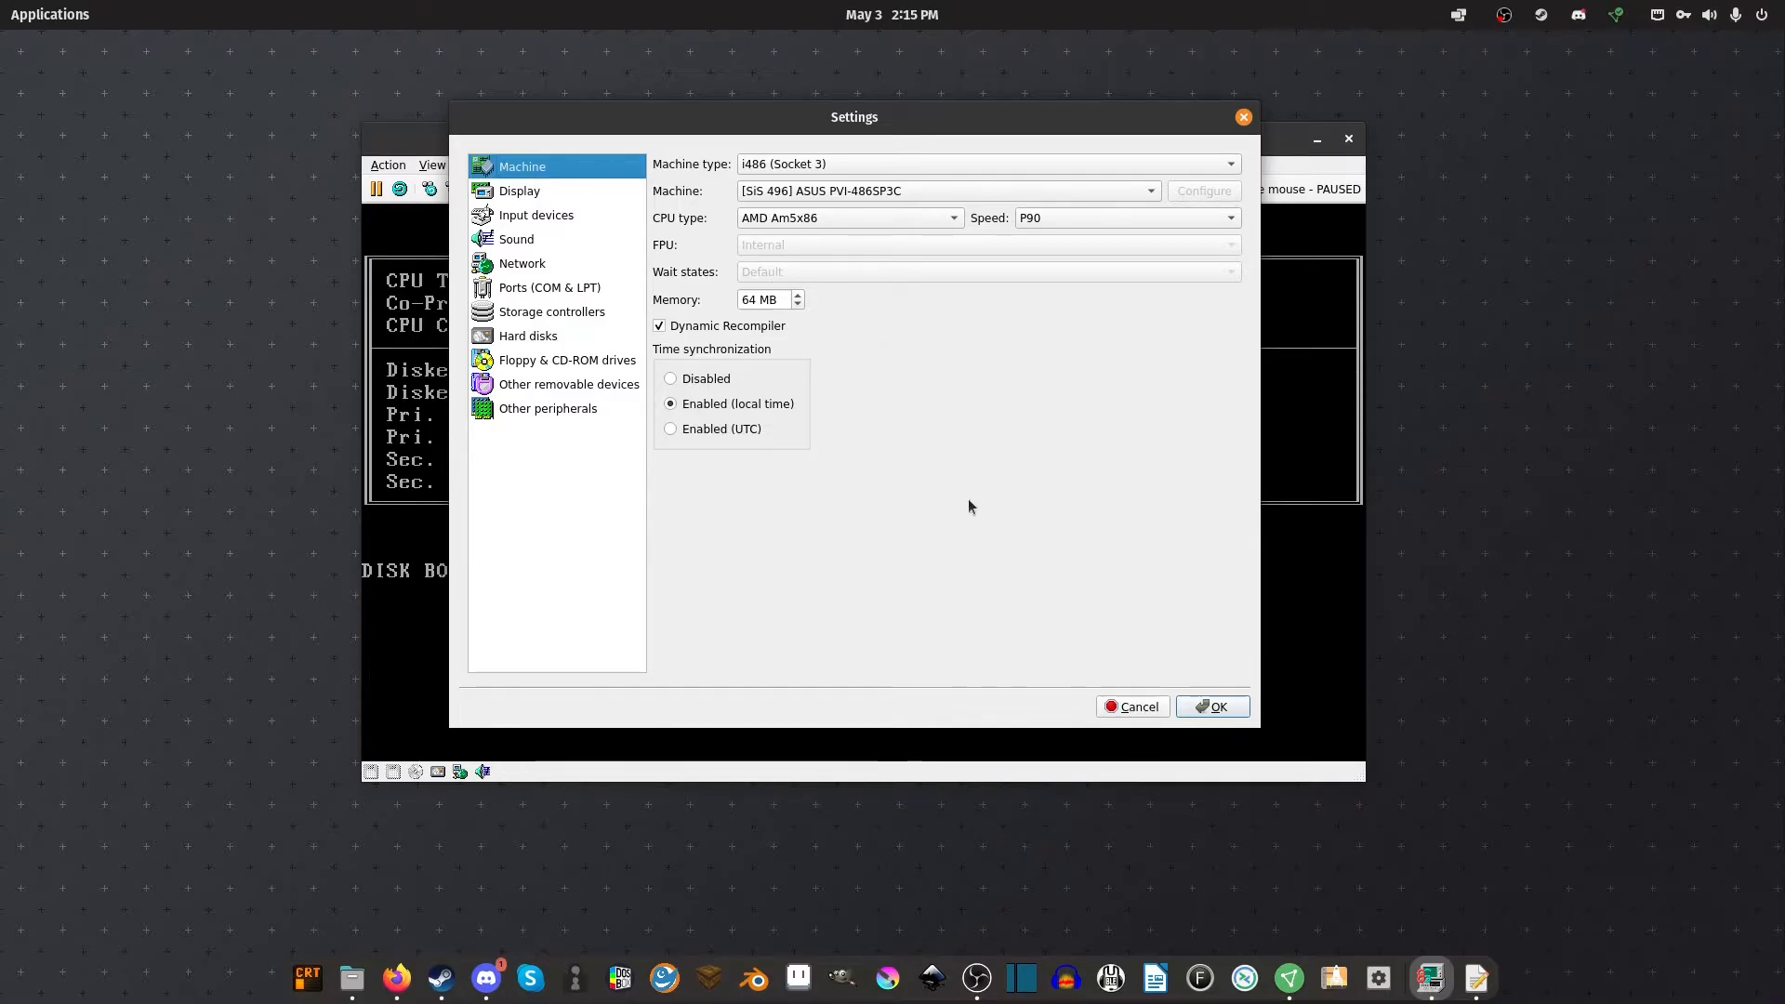
# Save the settings and reset the emulated PC, then release the captured mouse with Ctrl+End
pyautogui.click(1222, 709)
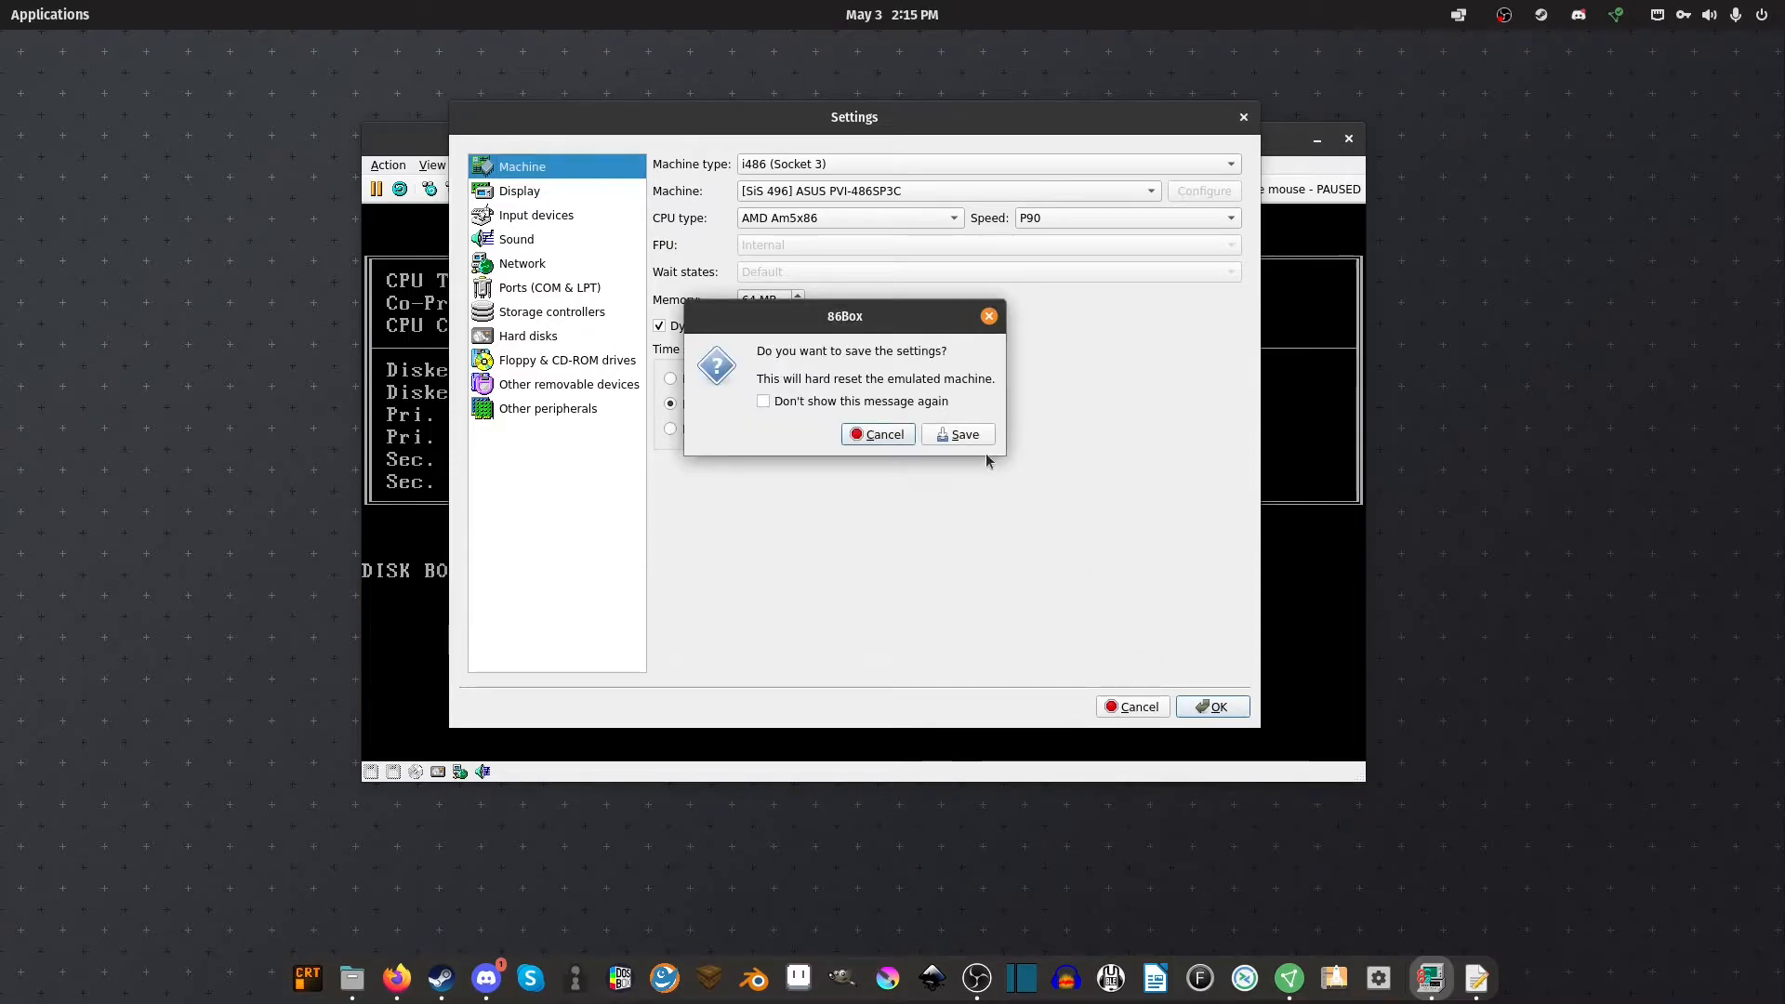
pyautogui.click(967, 437)
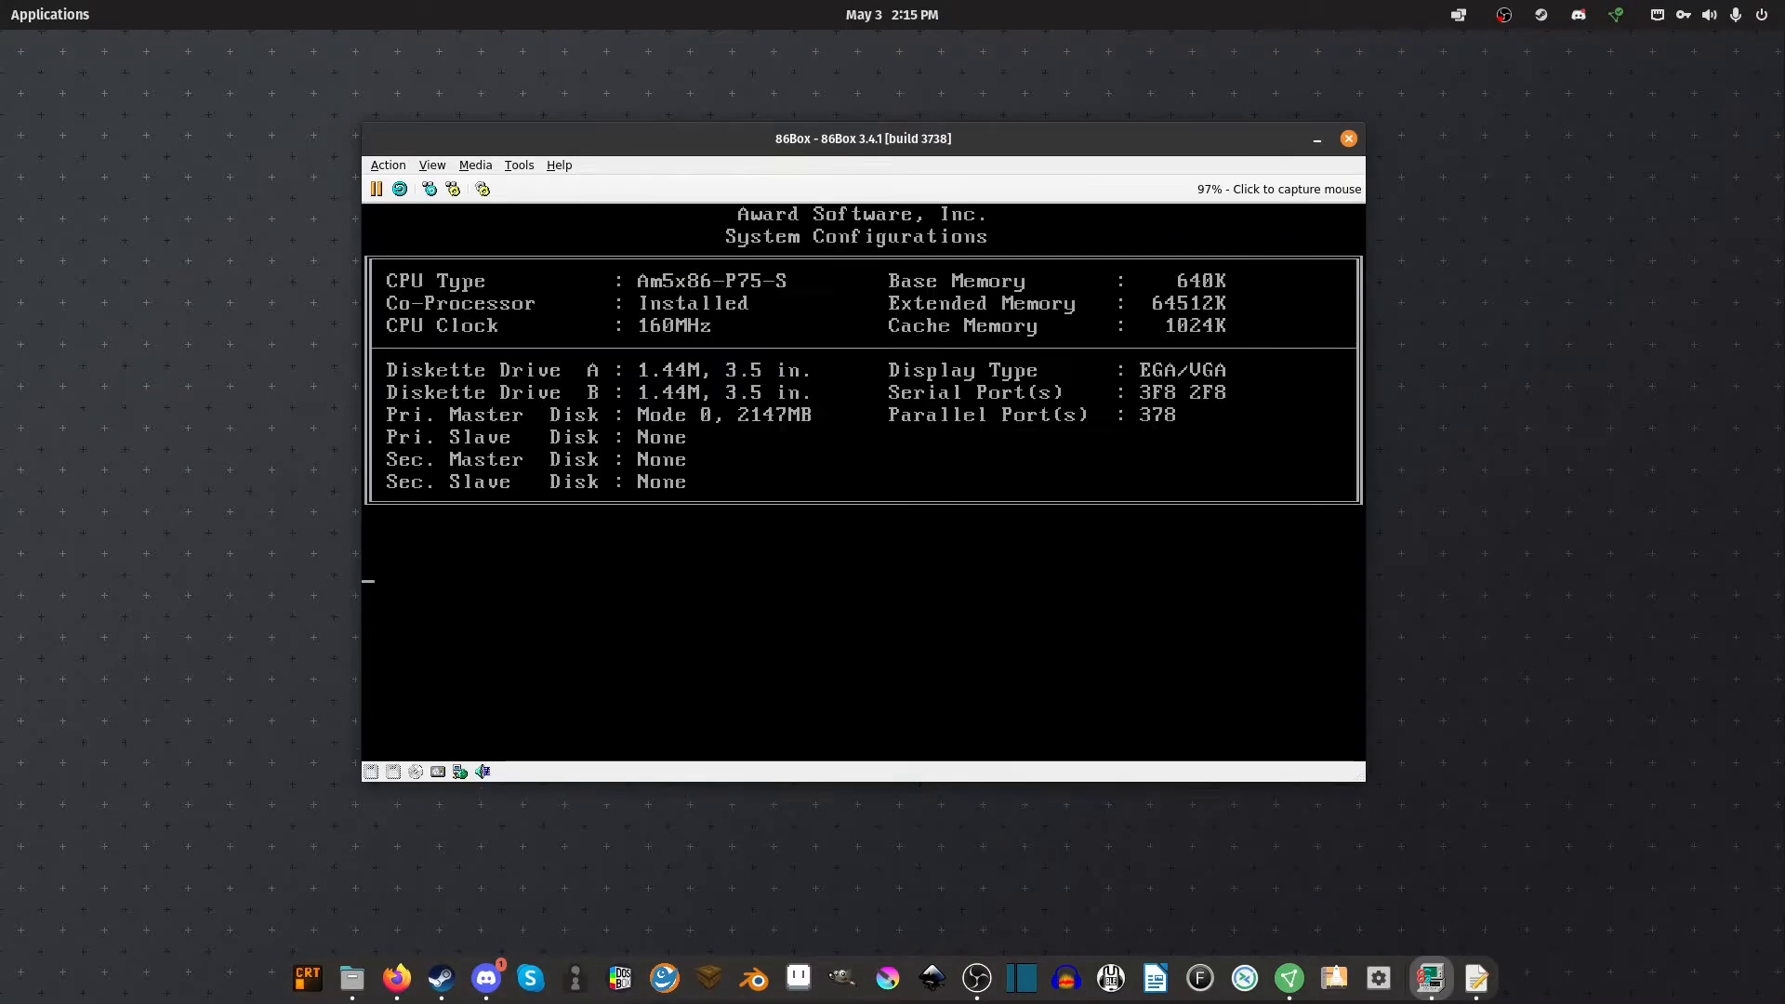
pyautogui.click(369, 704)
pyautogui.hotkey('ctrl', 'End')
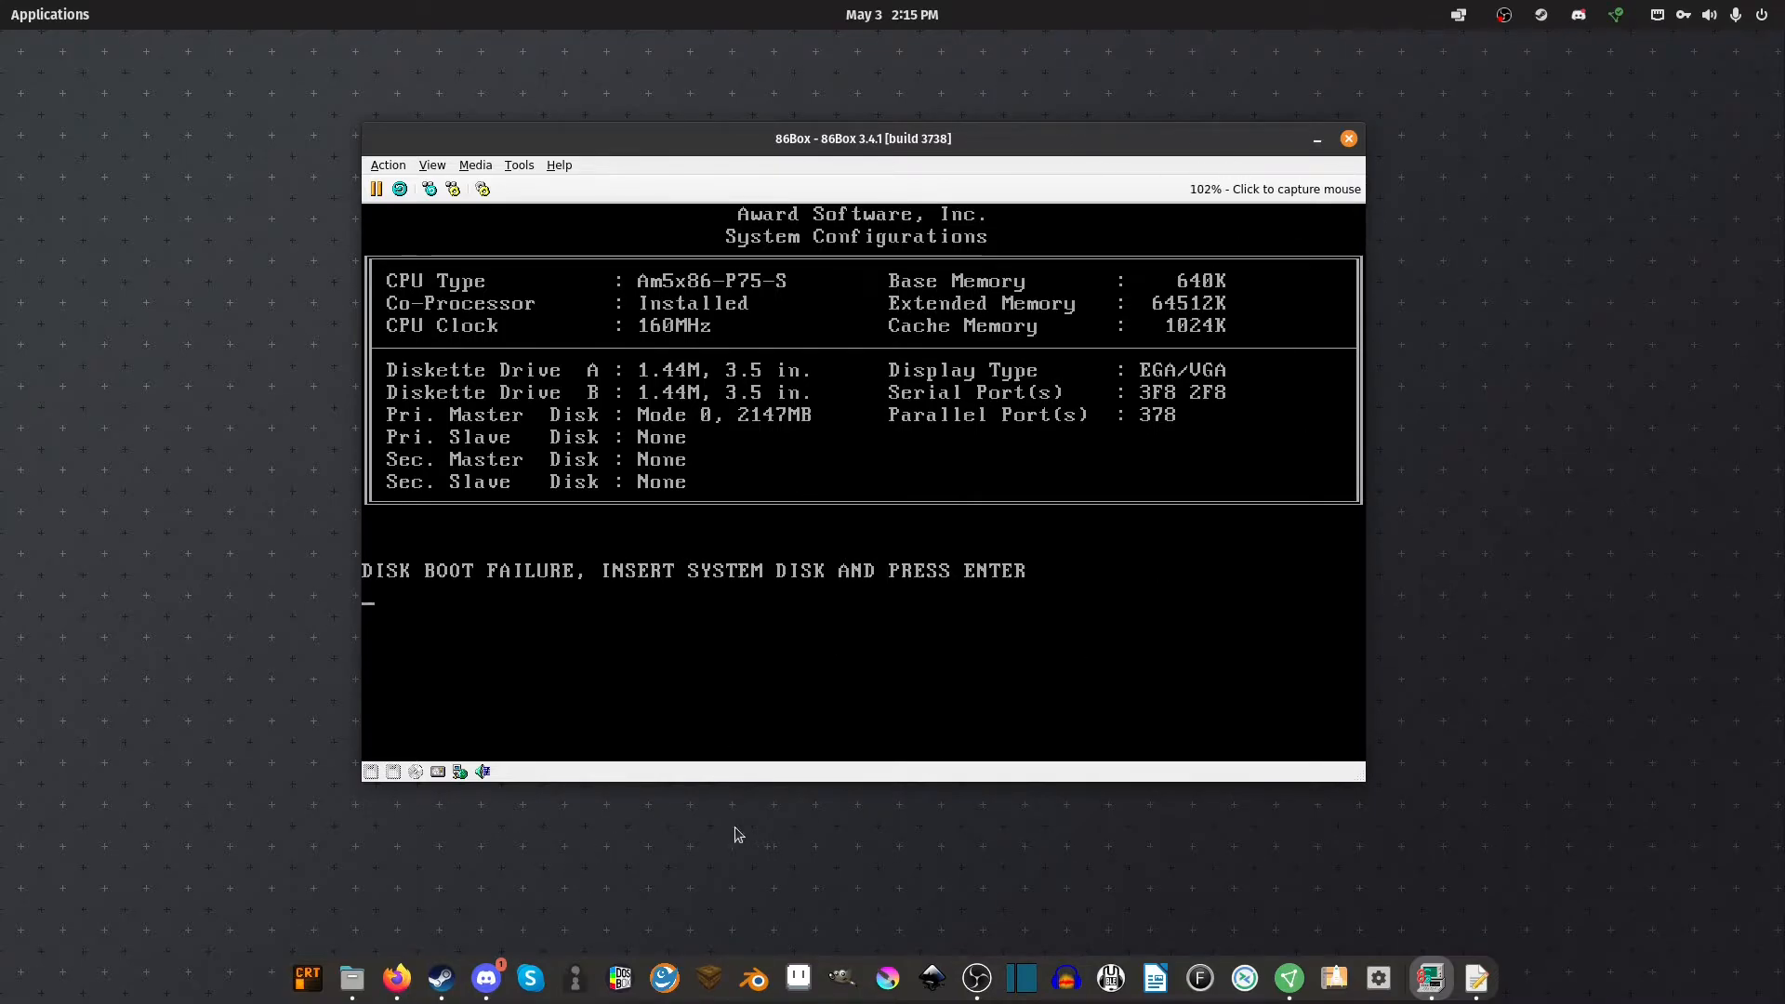
# Start a new floppy image for the drive with the 1.44 MB disk size
pyautogui.click(370, 772)
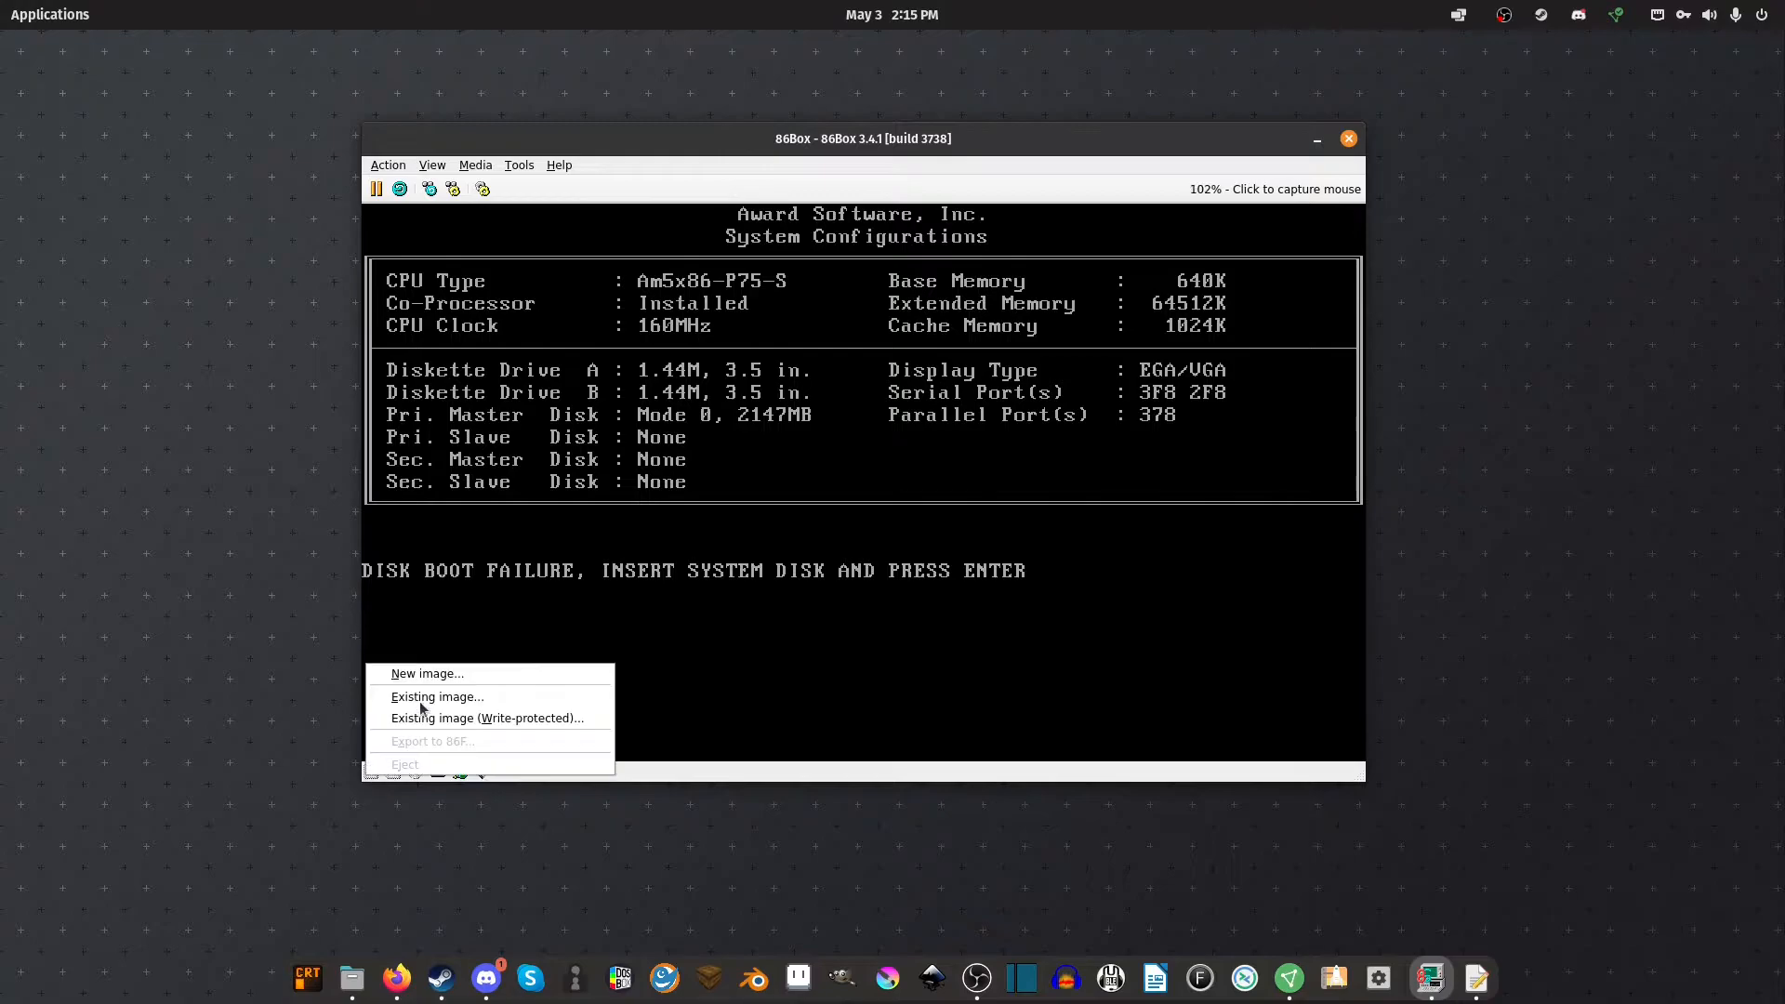
pyautogui.click(418, 672)
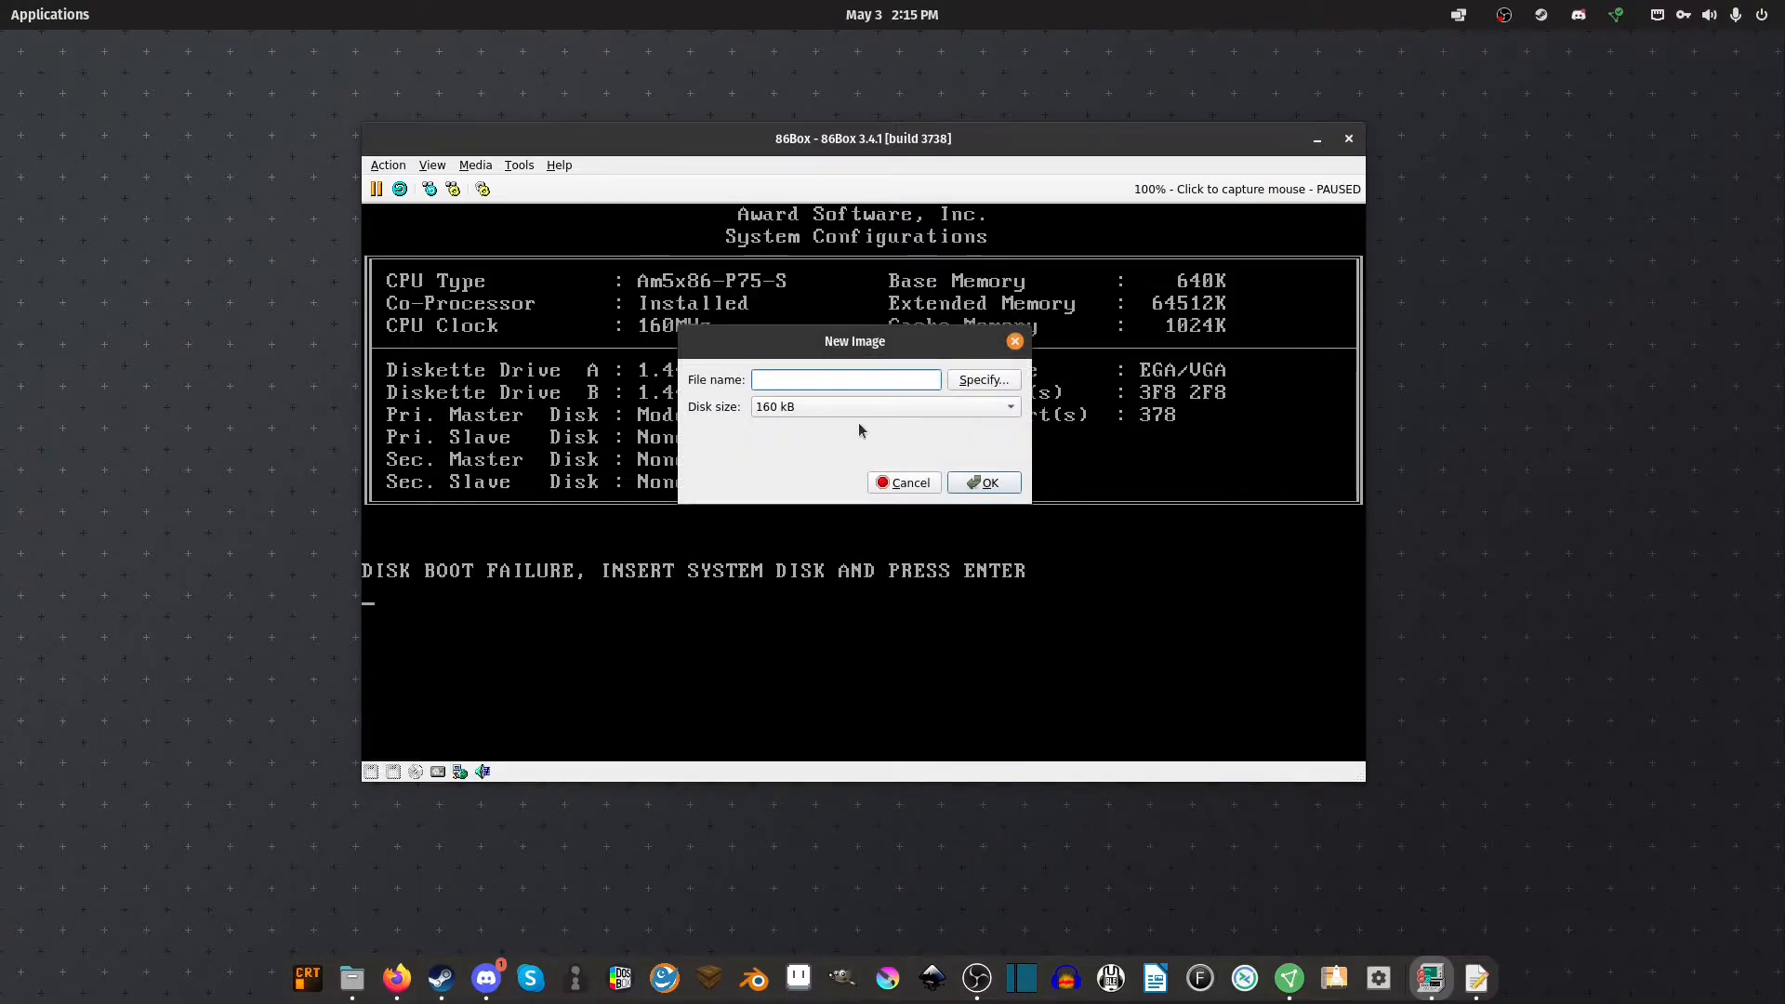
pyautogui.click(855, 407)
pyautogui.click(833, 571)
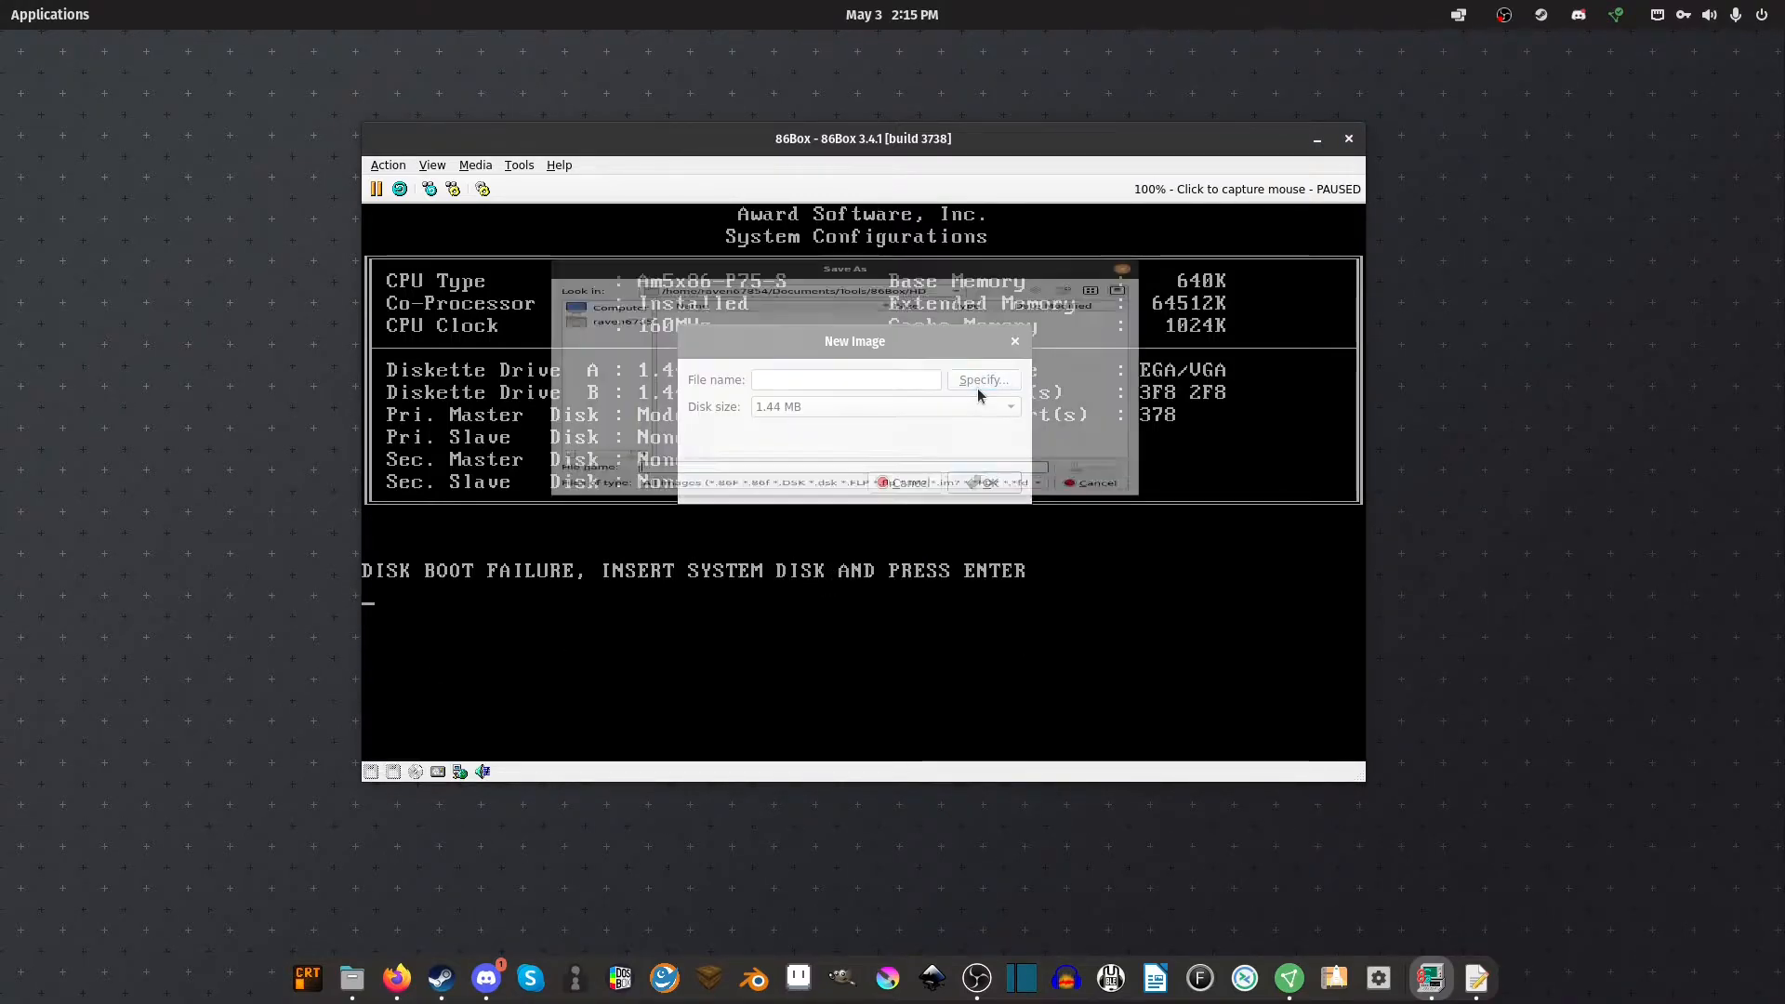
# Save the image as SBD.img in 86Box discs/drivers, replacing the existing file, and create it
pyautogui.click(978, 385)
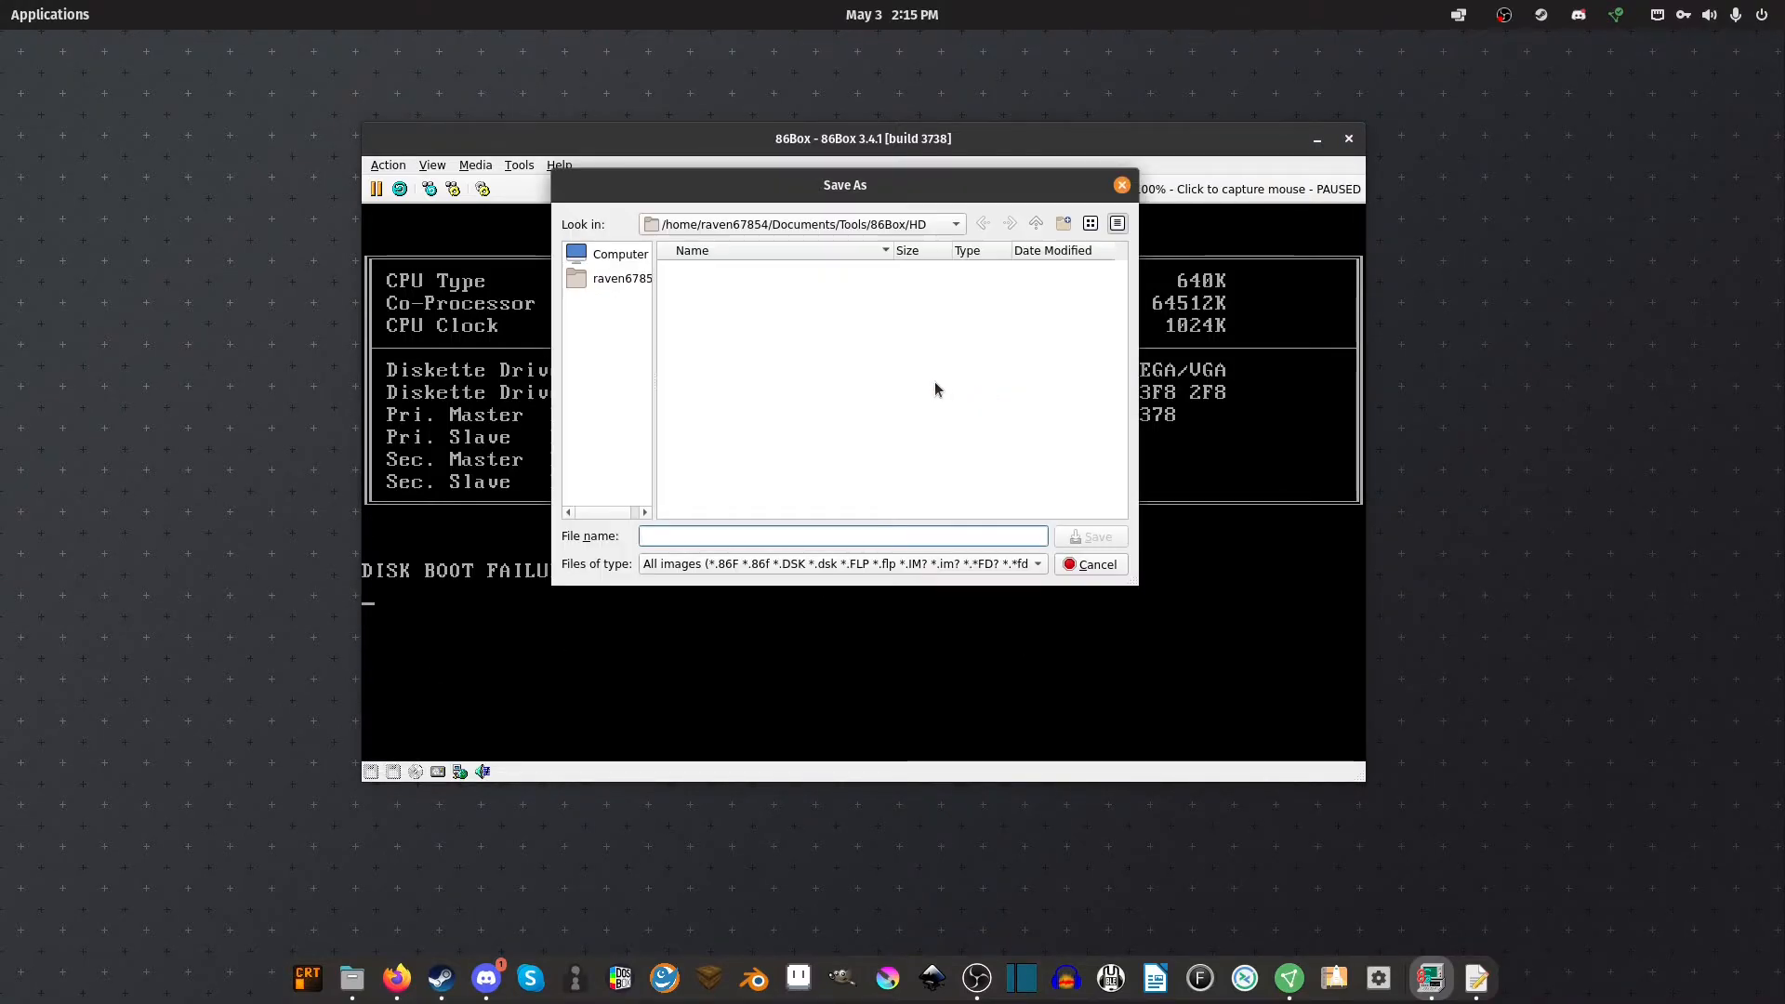
pyautogui.click(1035, 223)
pyautogui.click(705, 269)
pyautogui.doubleClick(704, 270)
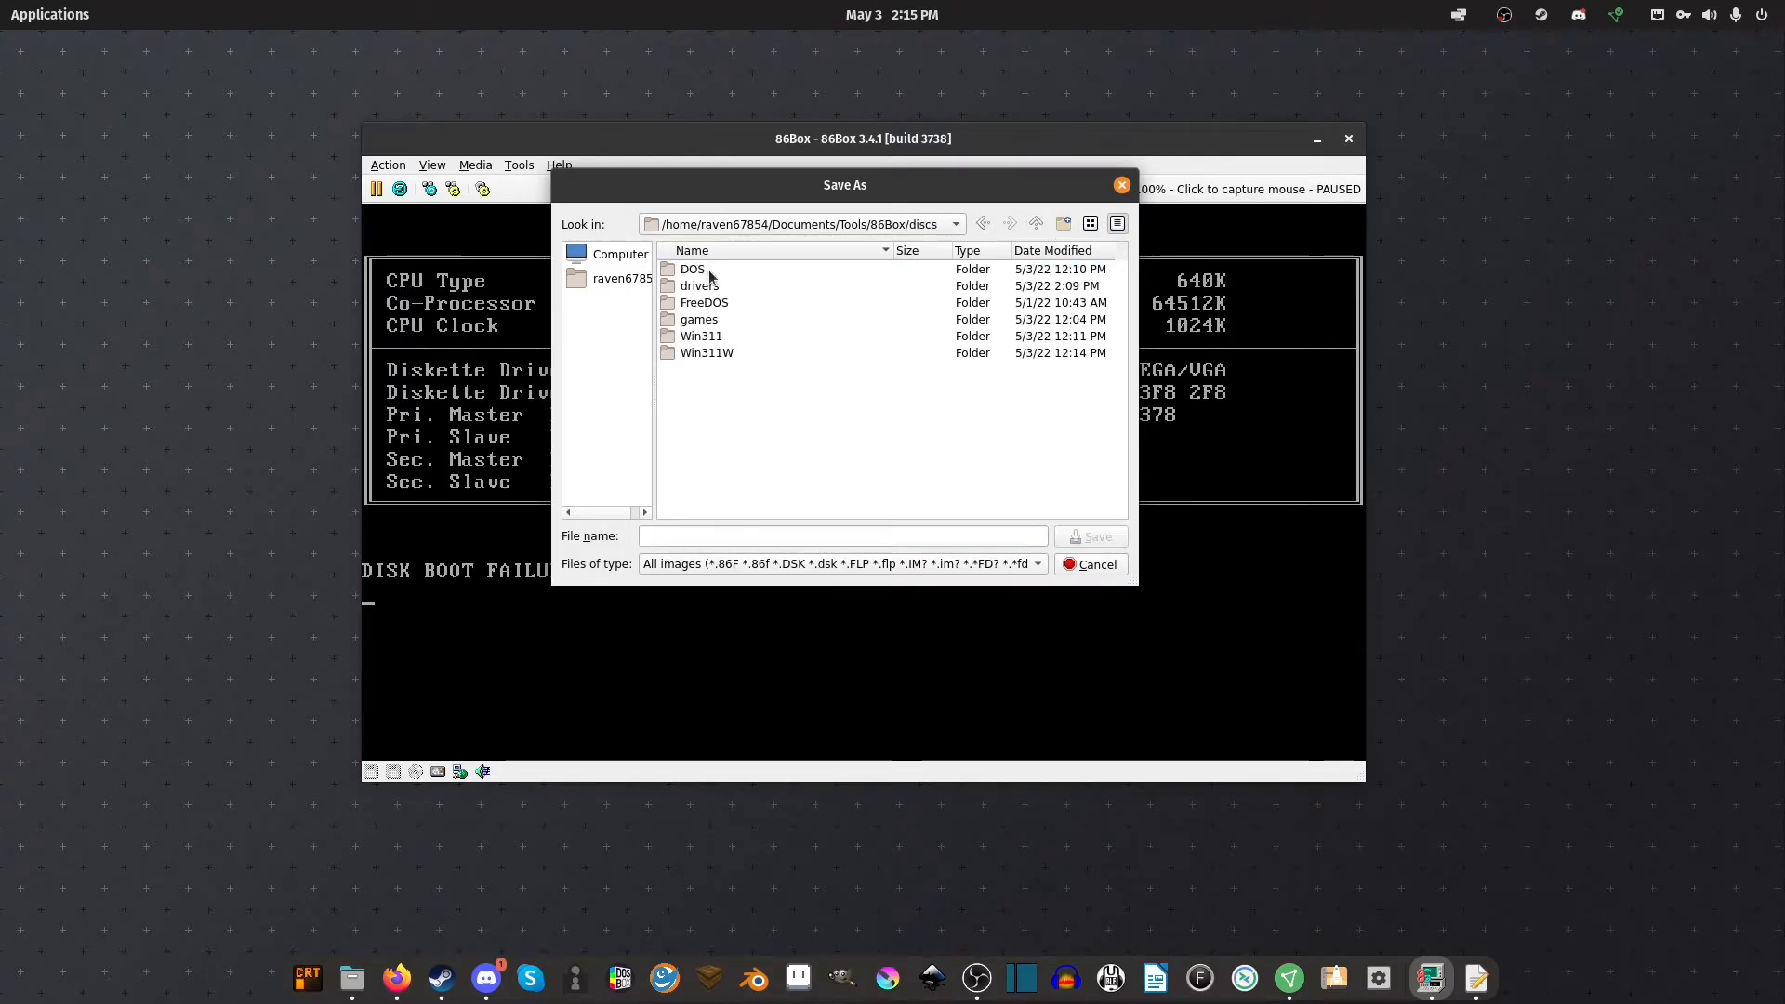
pyautogui.doubleClick(738, 283)
pyautogui.click(830, 565)
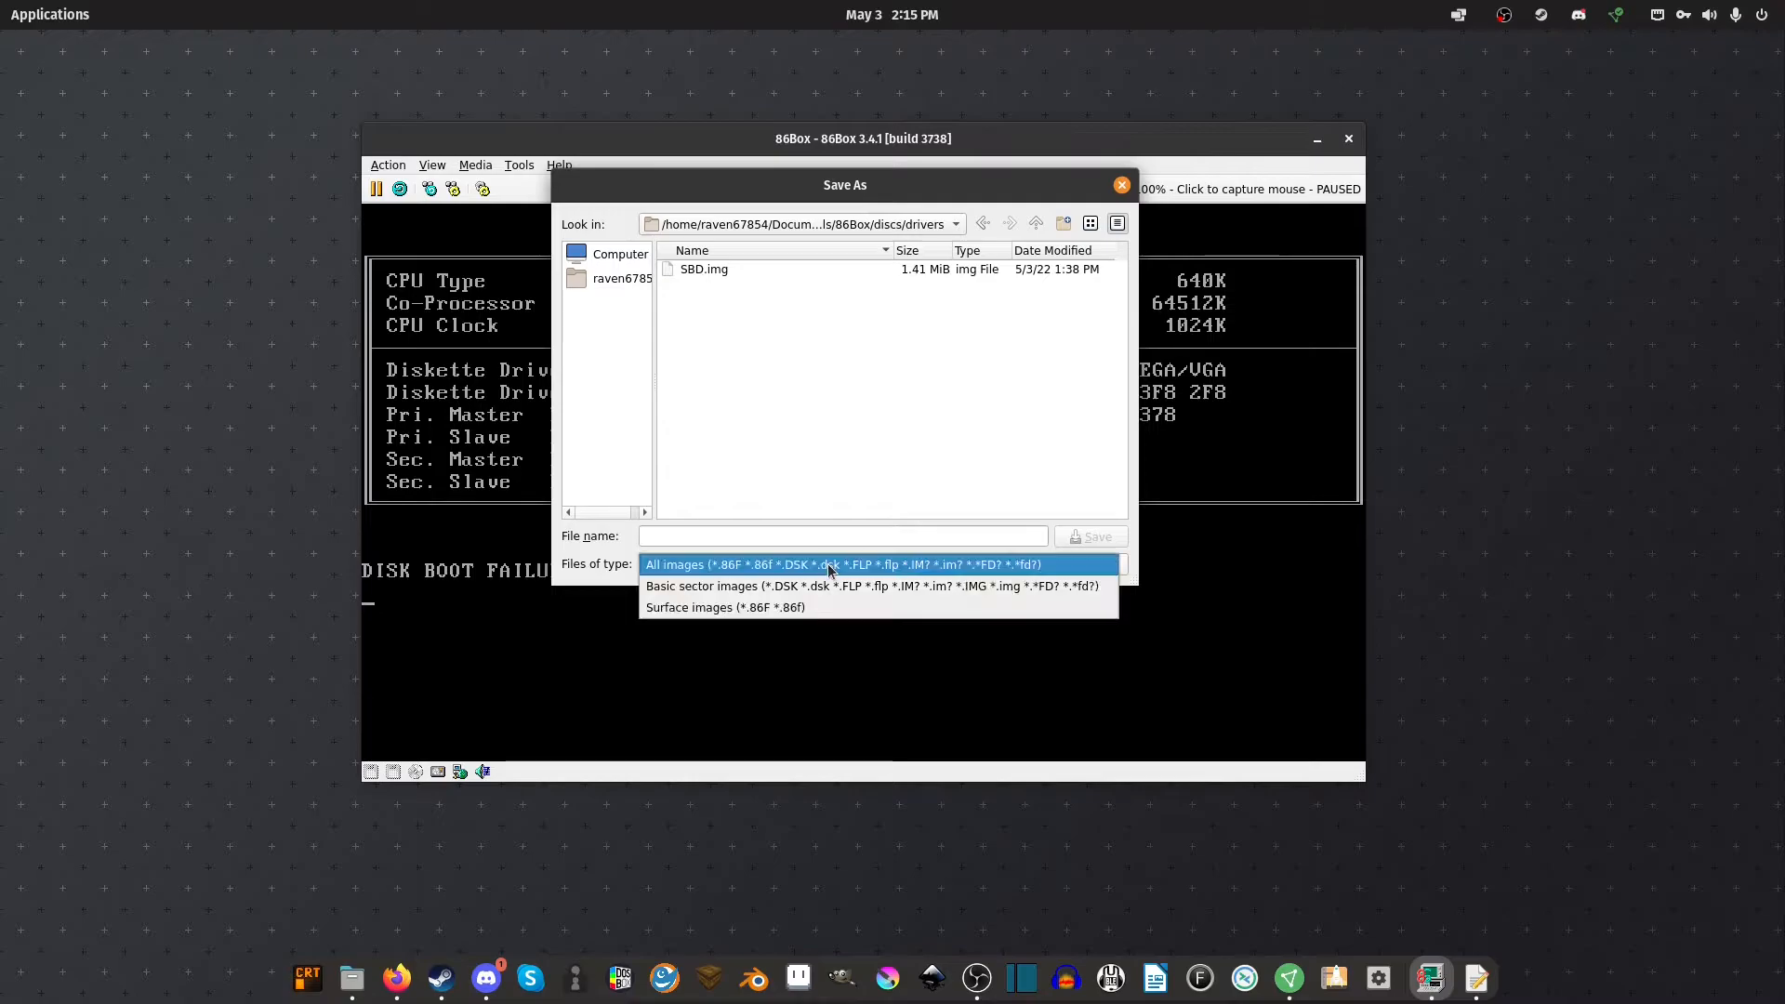
pyautogui.click(751, 470)
pyautogui.click(716, 271)
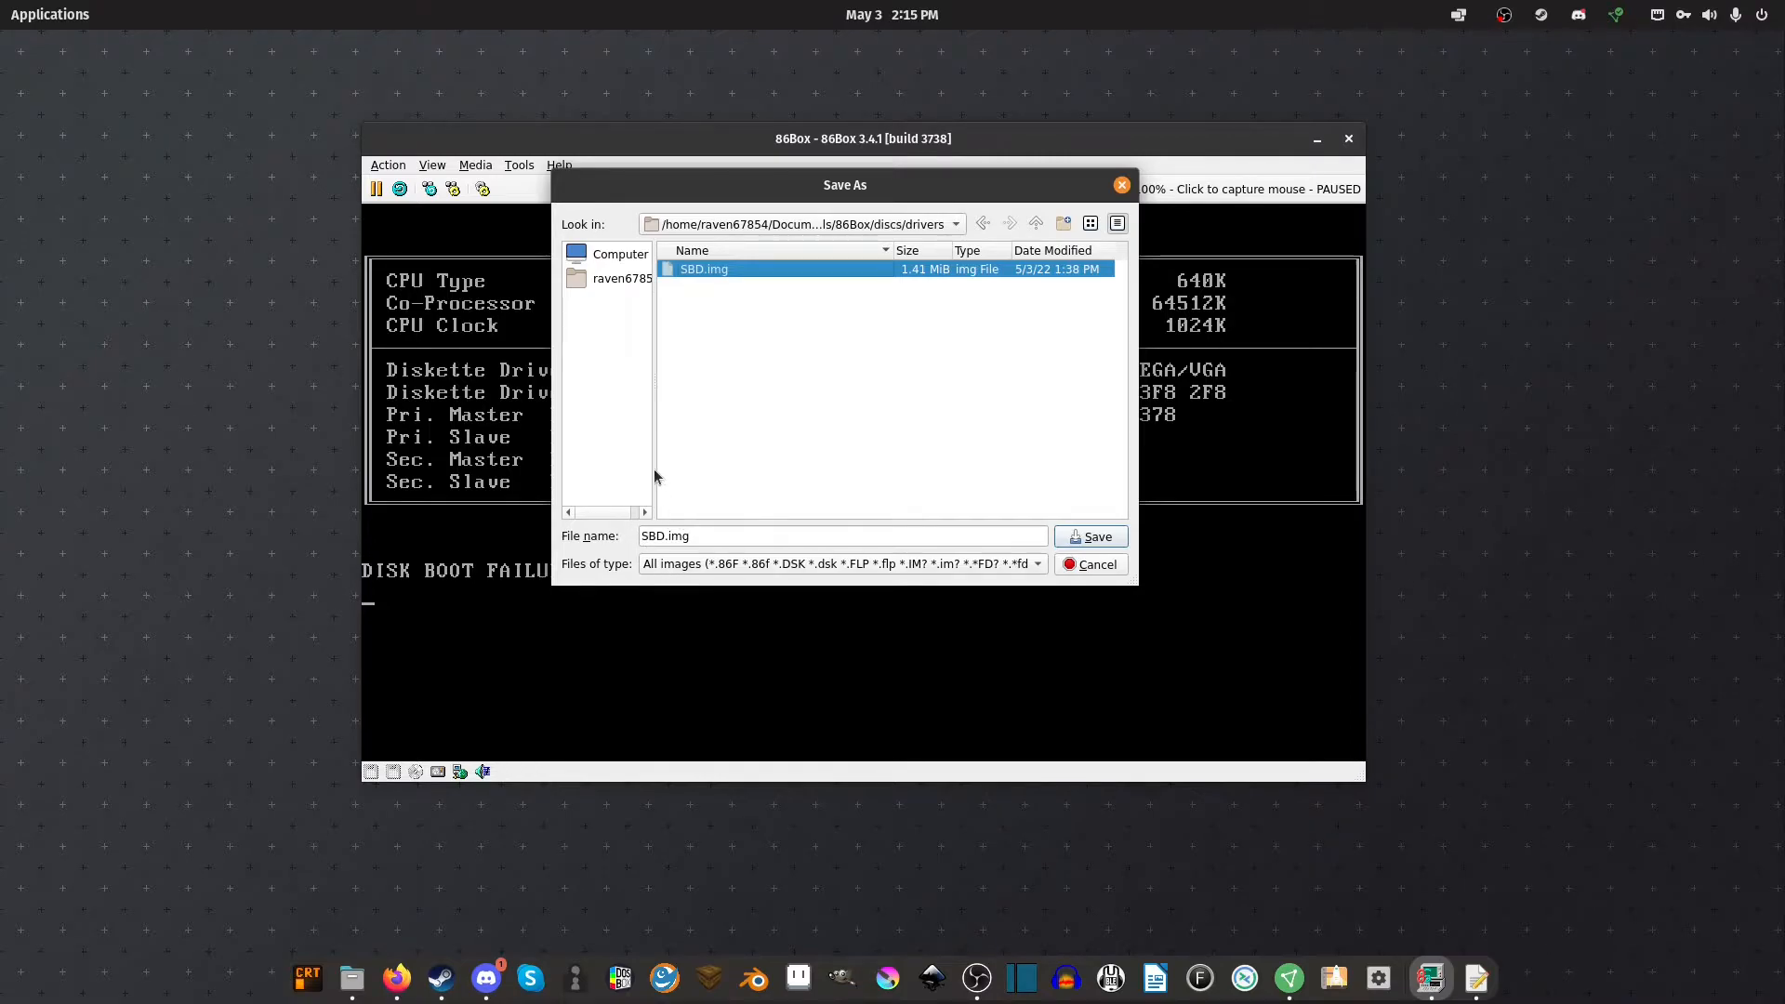
pyautogui.click(1079, 541)
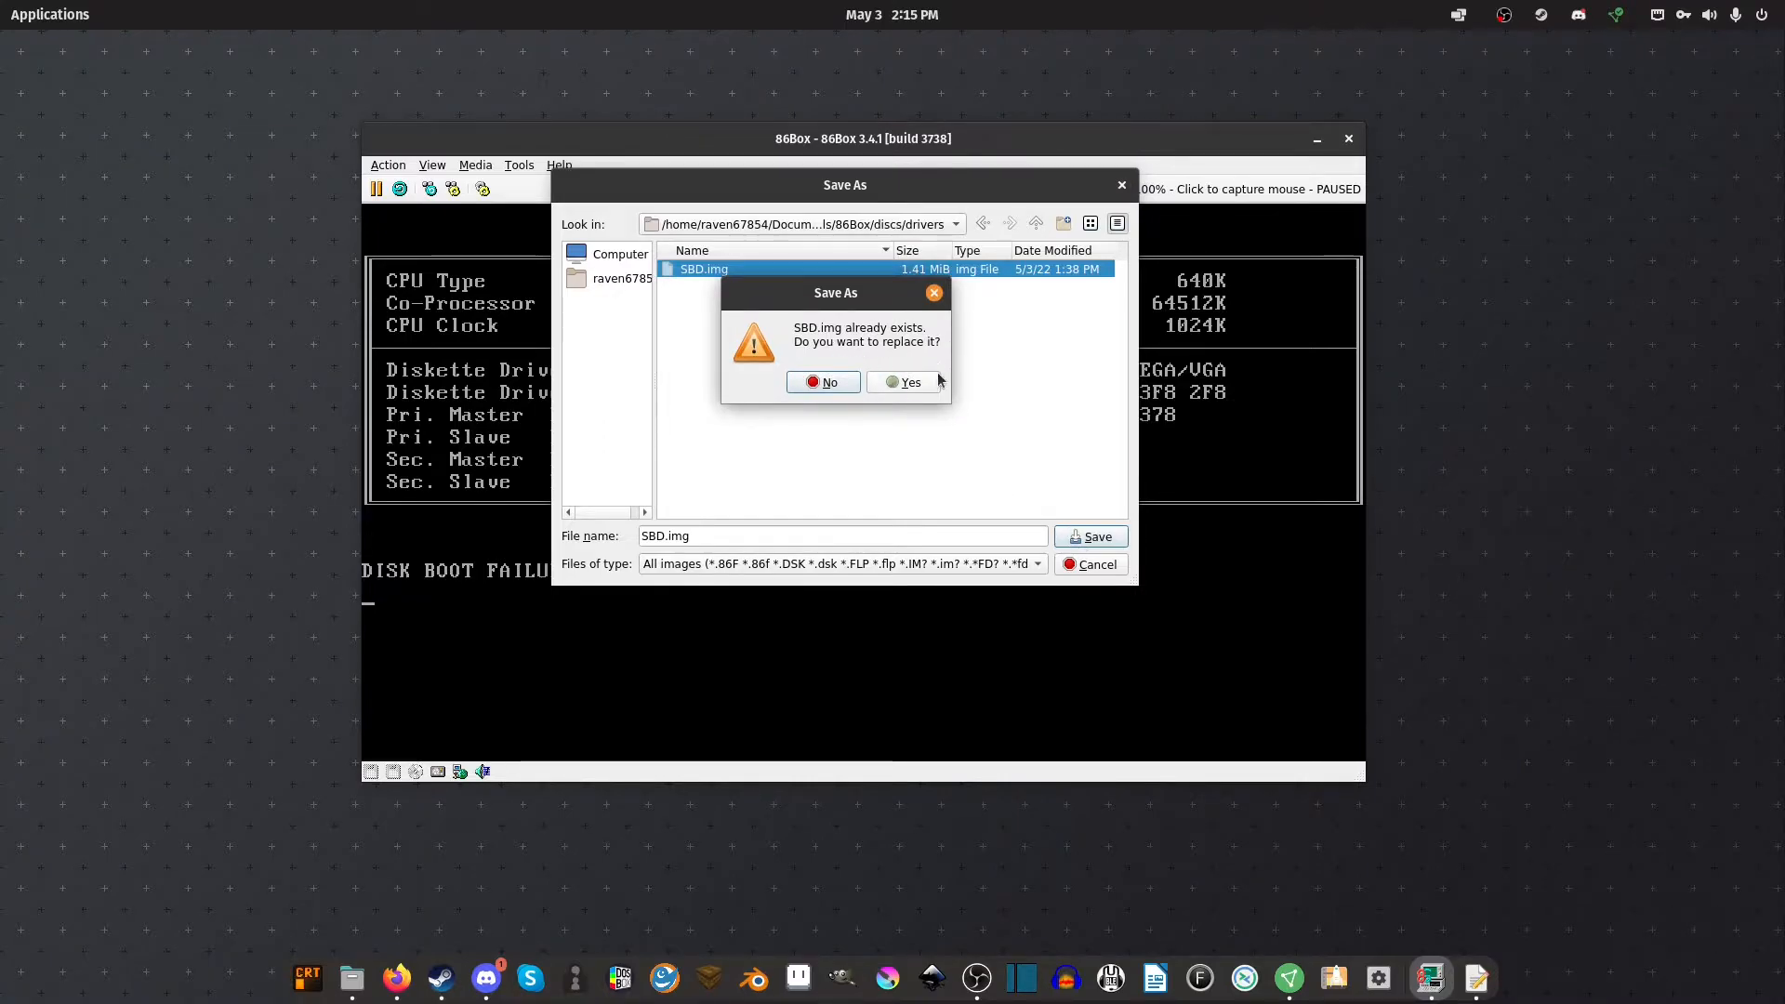
pyautogui.click(903, 383)
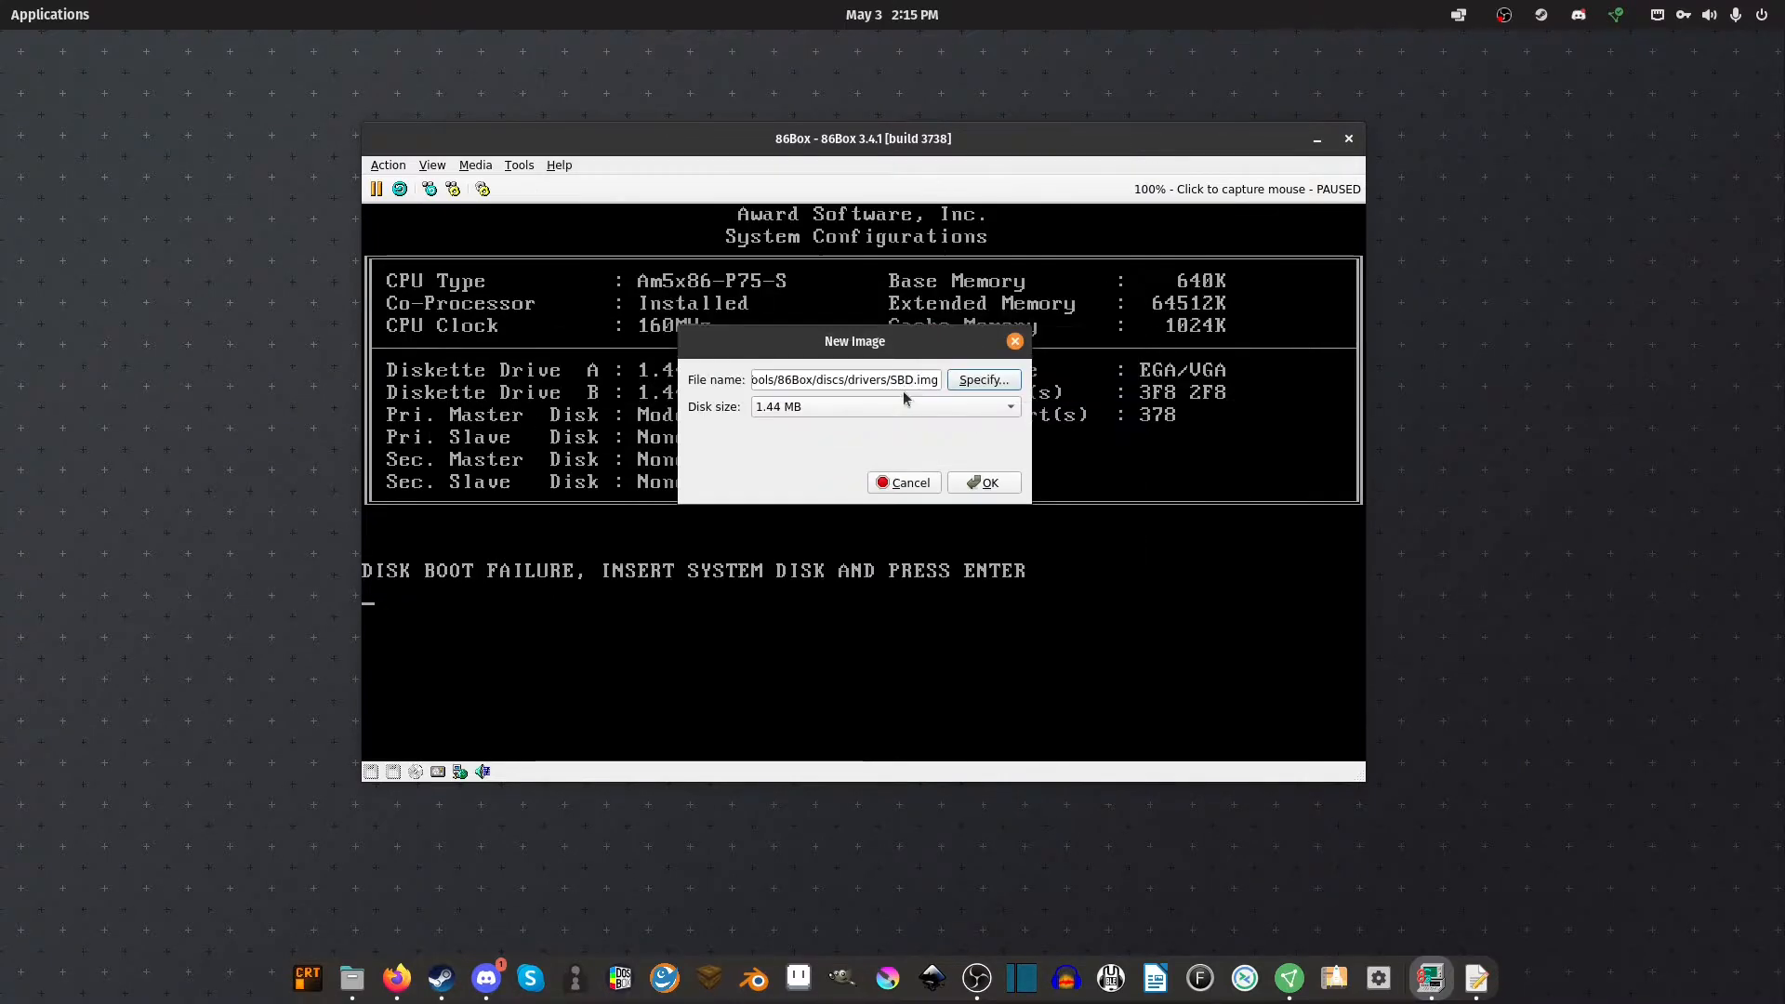
pyautogui.click(957, 485)
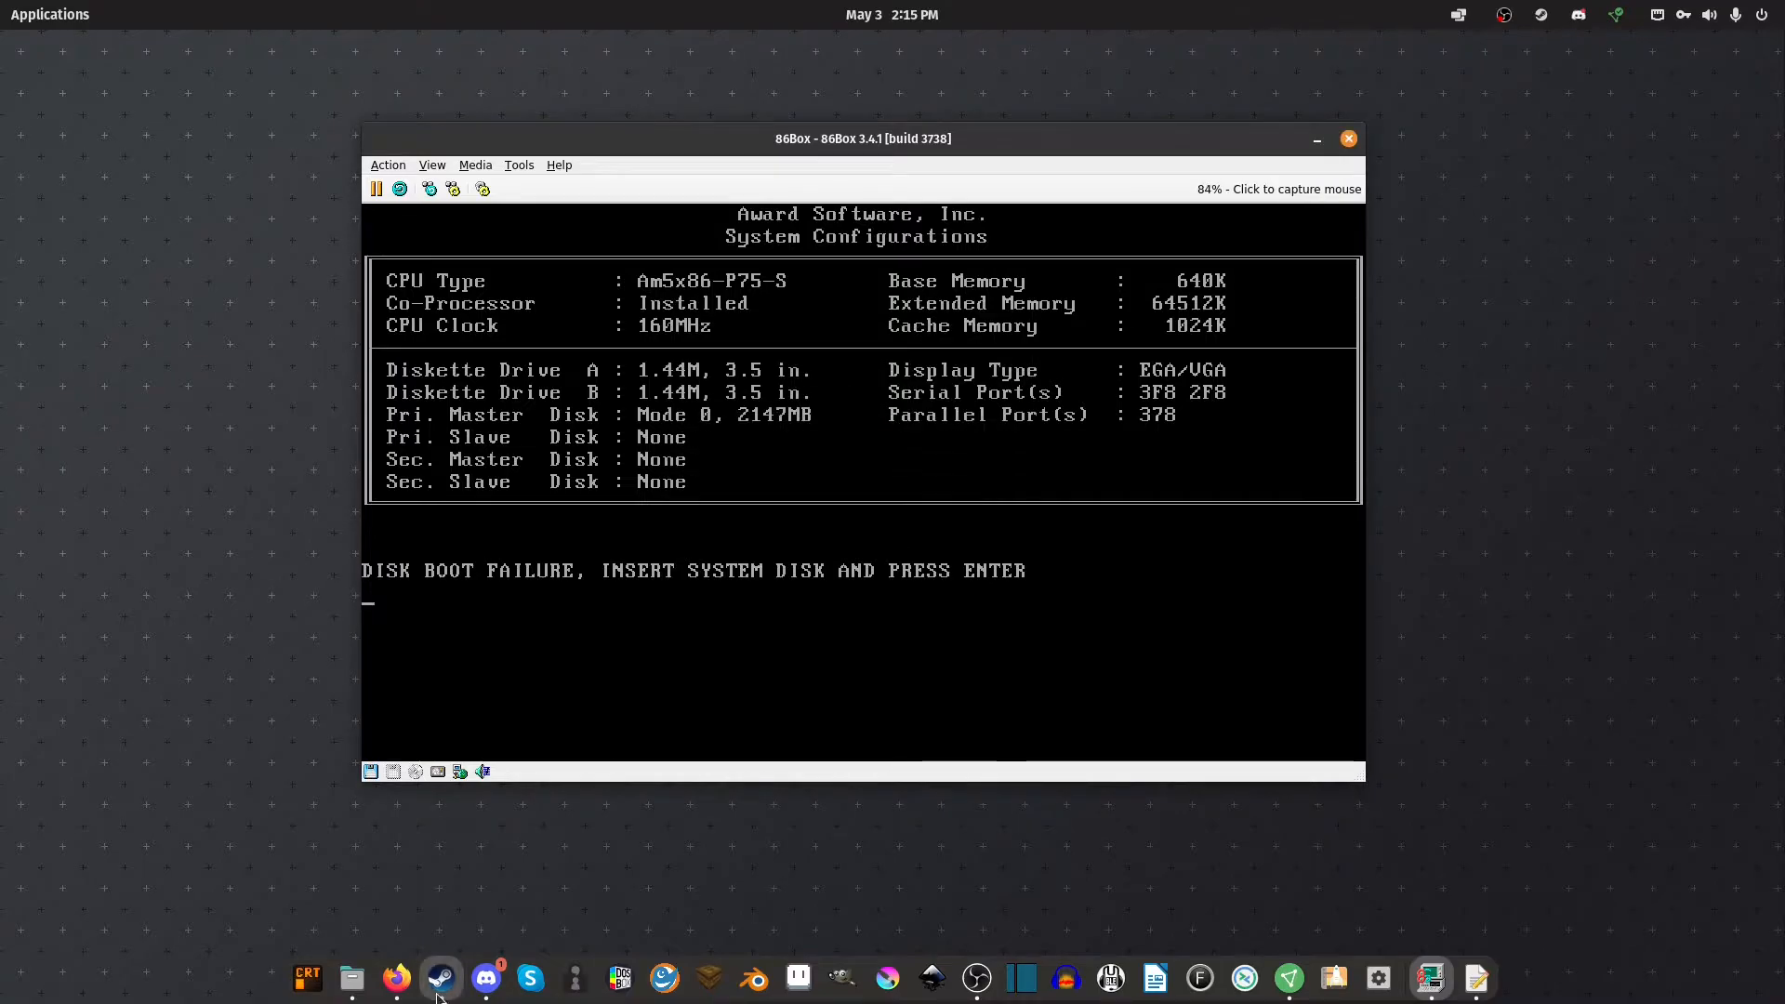
# Open Files and browse to the discs/drivers folder holding sbbasic.exe
pyautogui.click(350, 980)
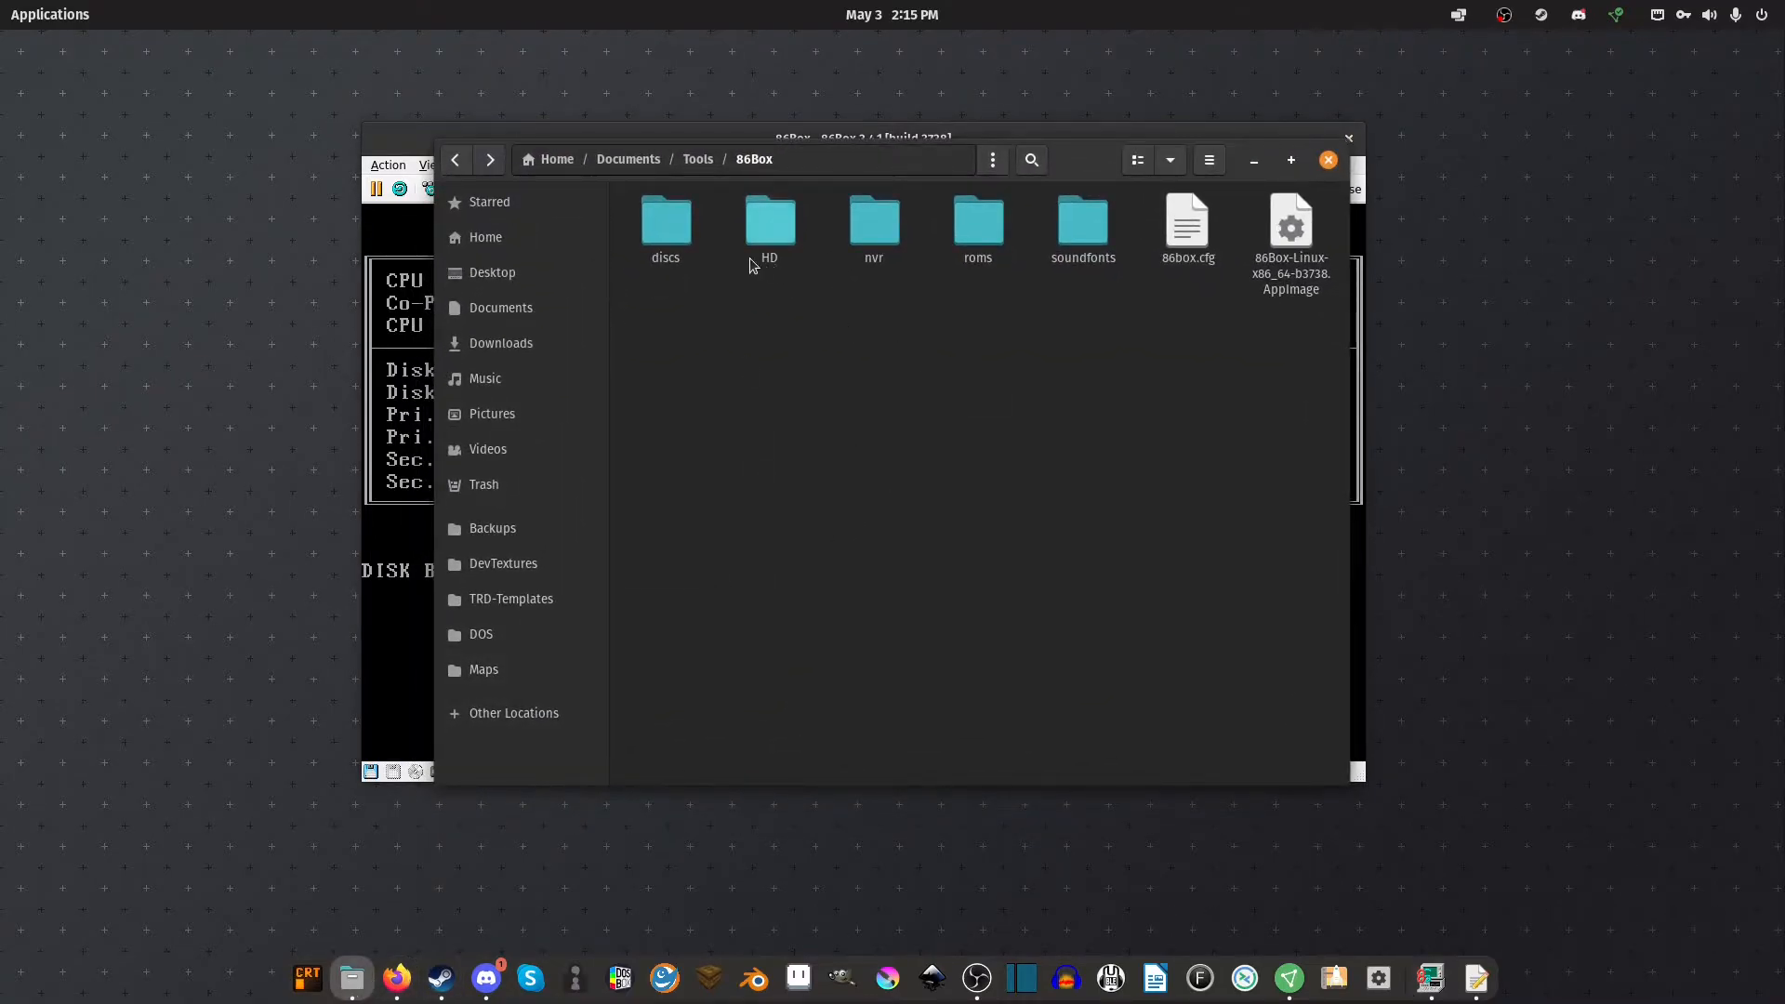
pyautogui.click(662, 228)
pyautogui.click(773, 225)
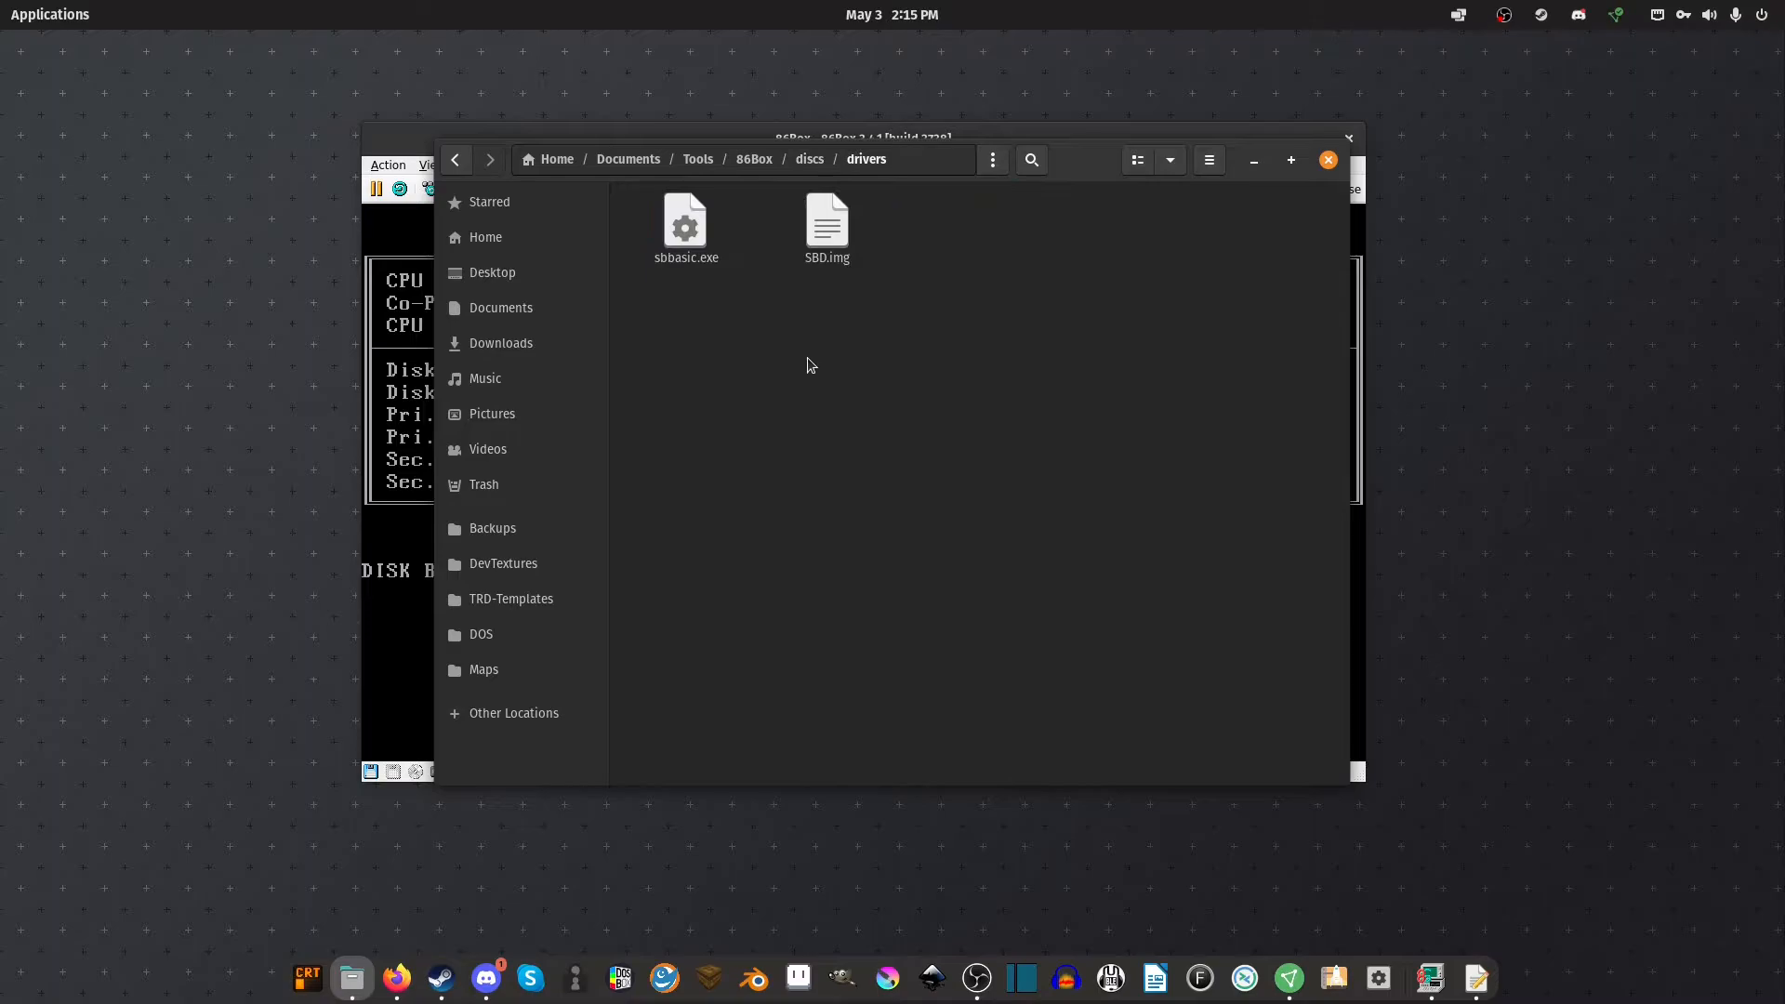
pyautogui.click(679, 262)
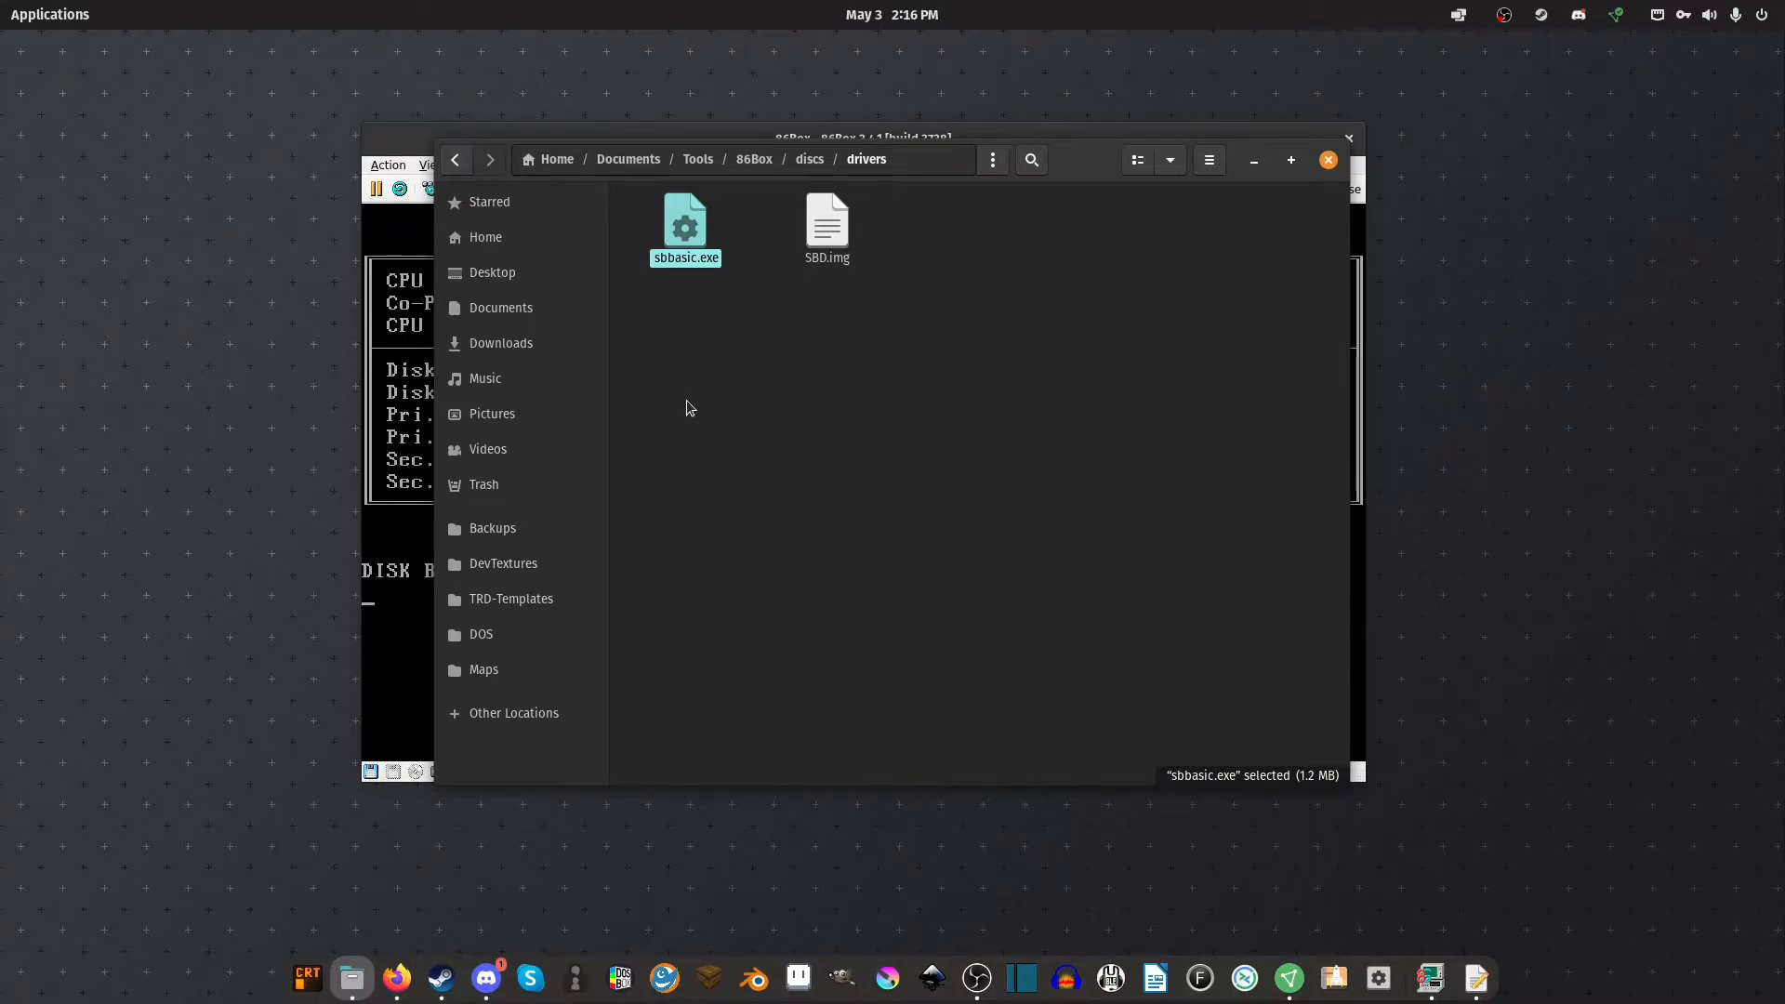
pyautogui.click(689, 407)
# Mount SBD.img with Disk Image Mounter, inspect the 1.5 MB Volume, then unmount it
pyautogui.rightClick(847, 243)
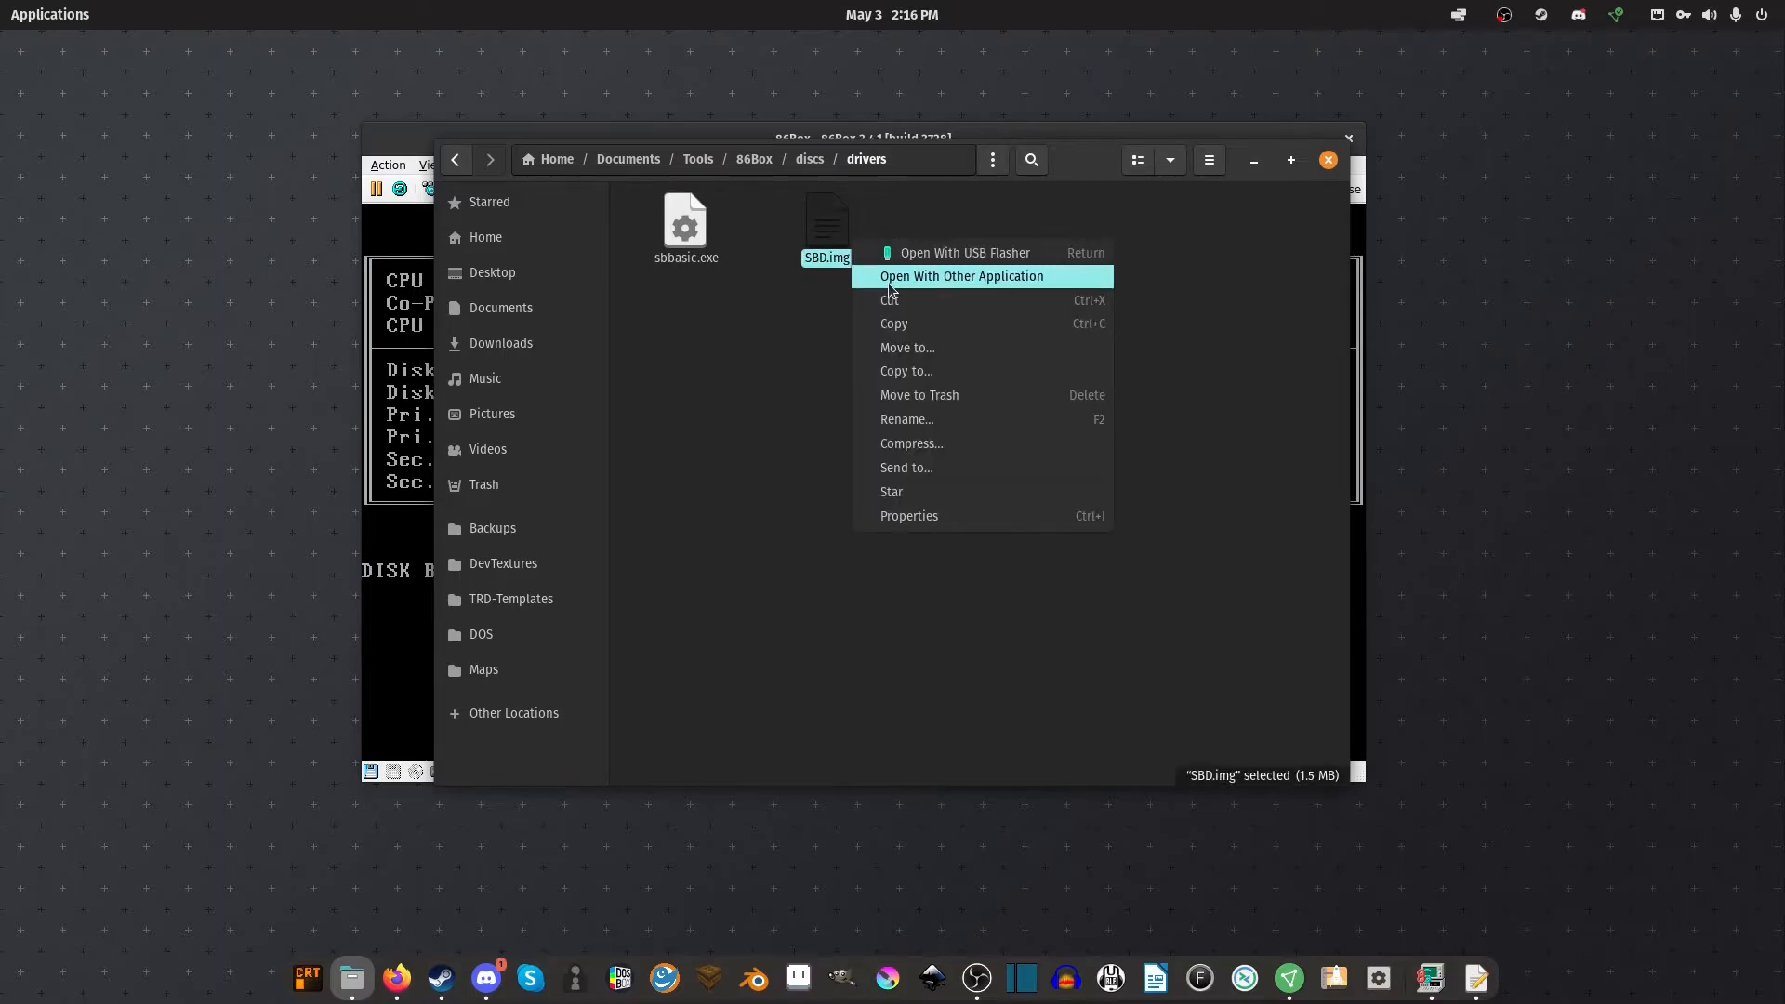
pyautogui.click(889, 288)
pyautogui.click(830, 407)
pyautogui.click(811, 379)
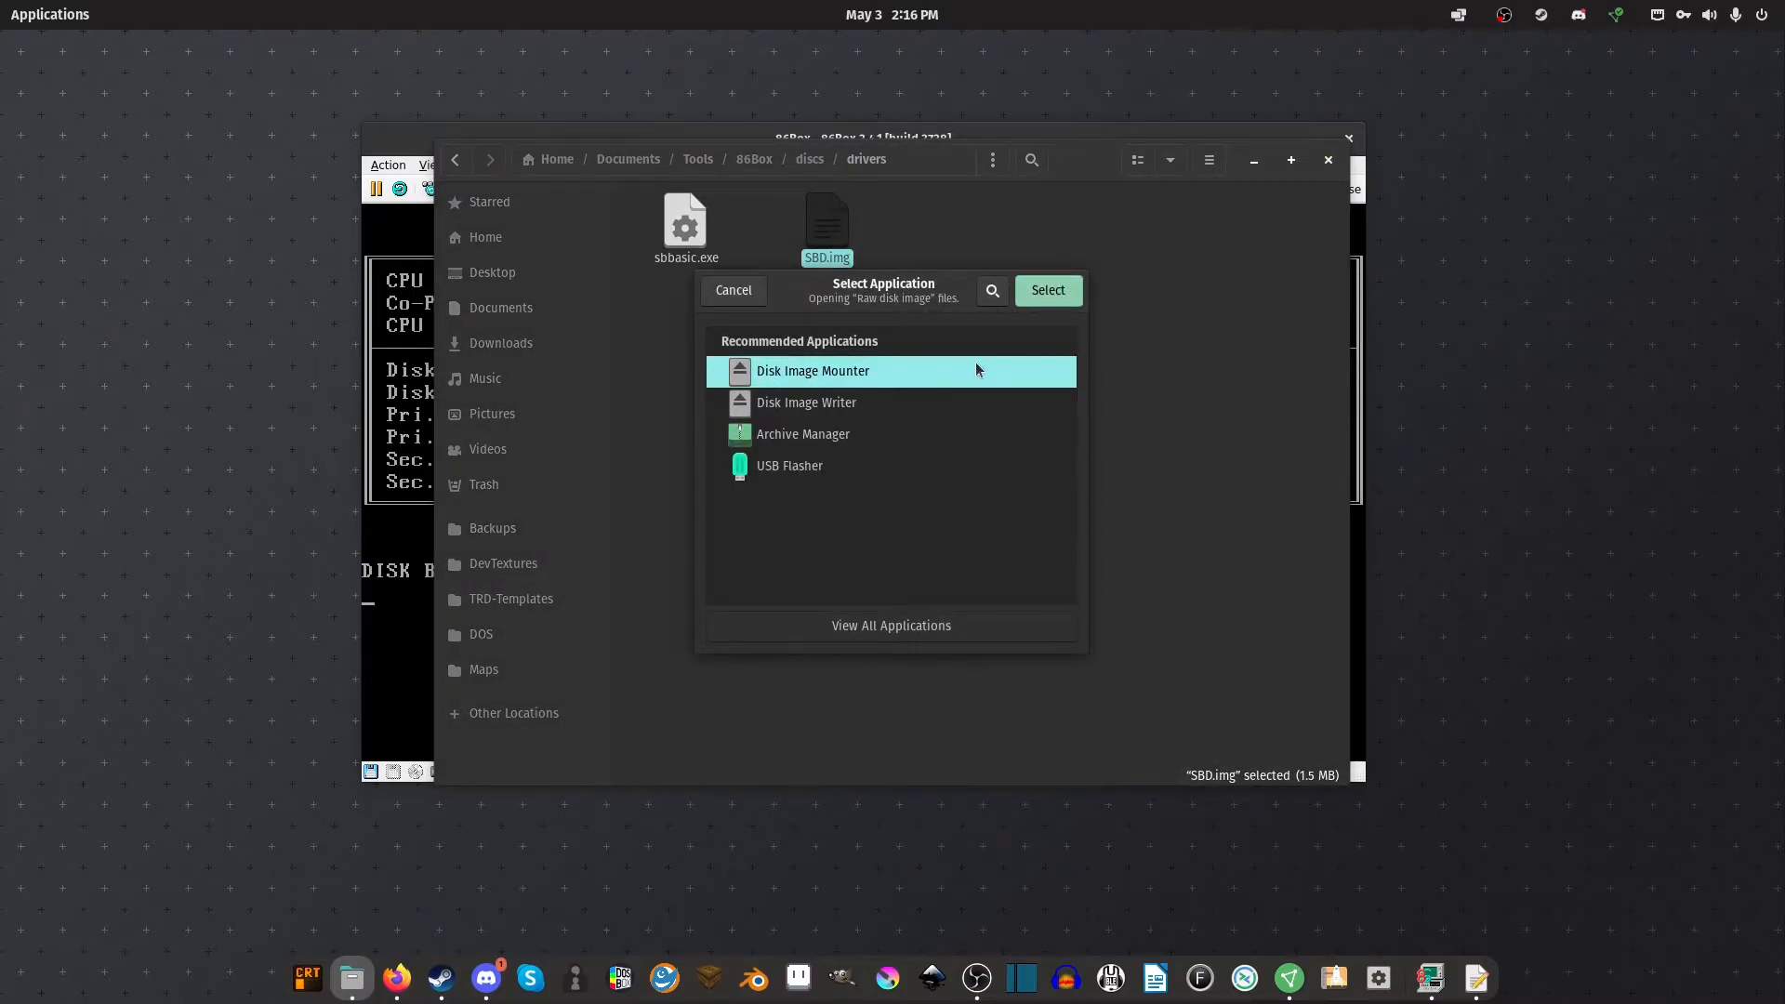
pyautogui.click(1043, 297)
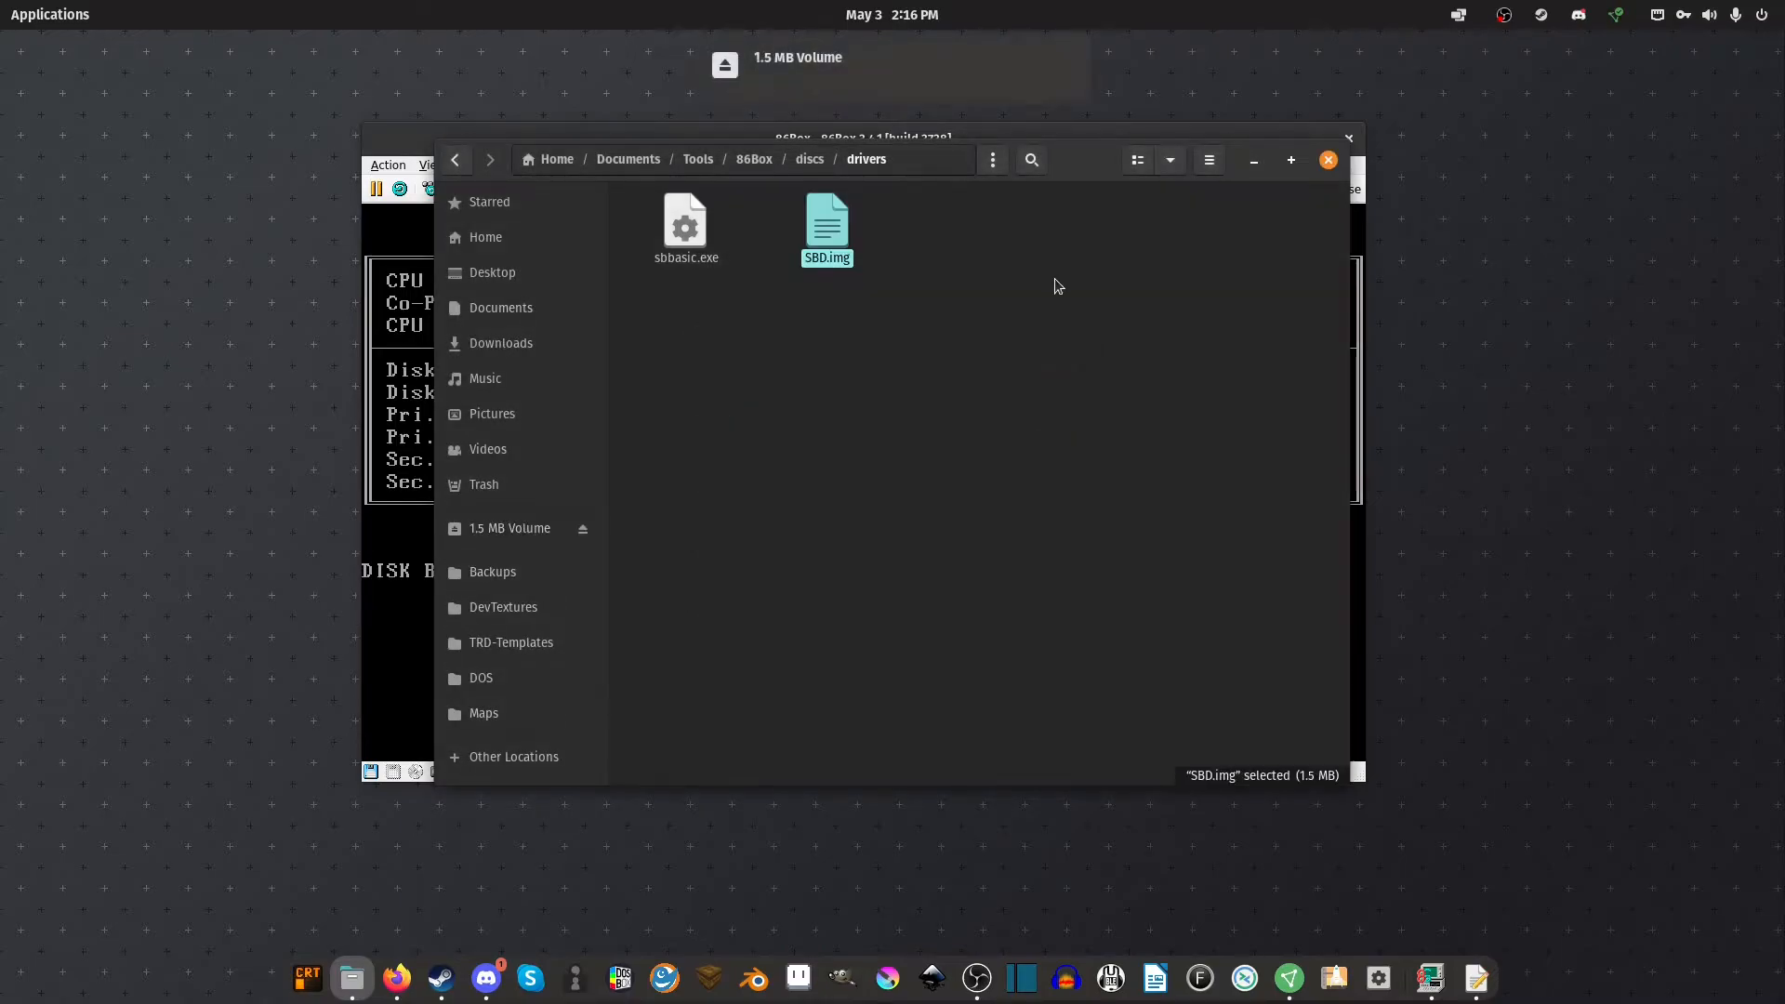
pyautogui.click(537, 526)
pyautogui.rightClick(850, 439)
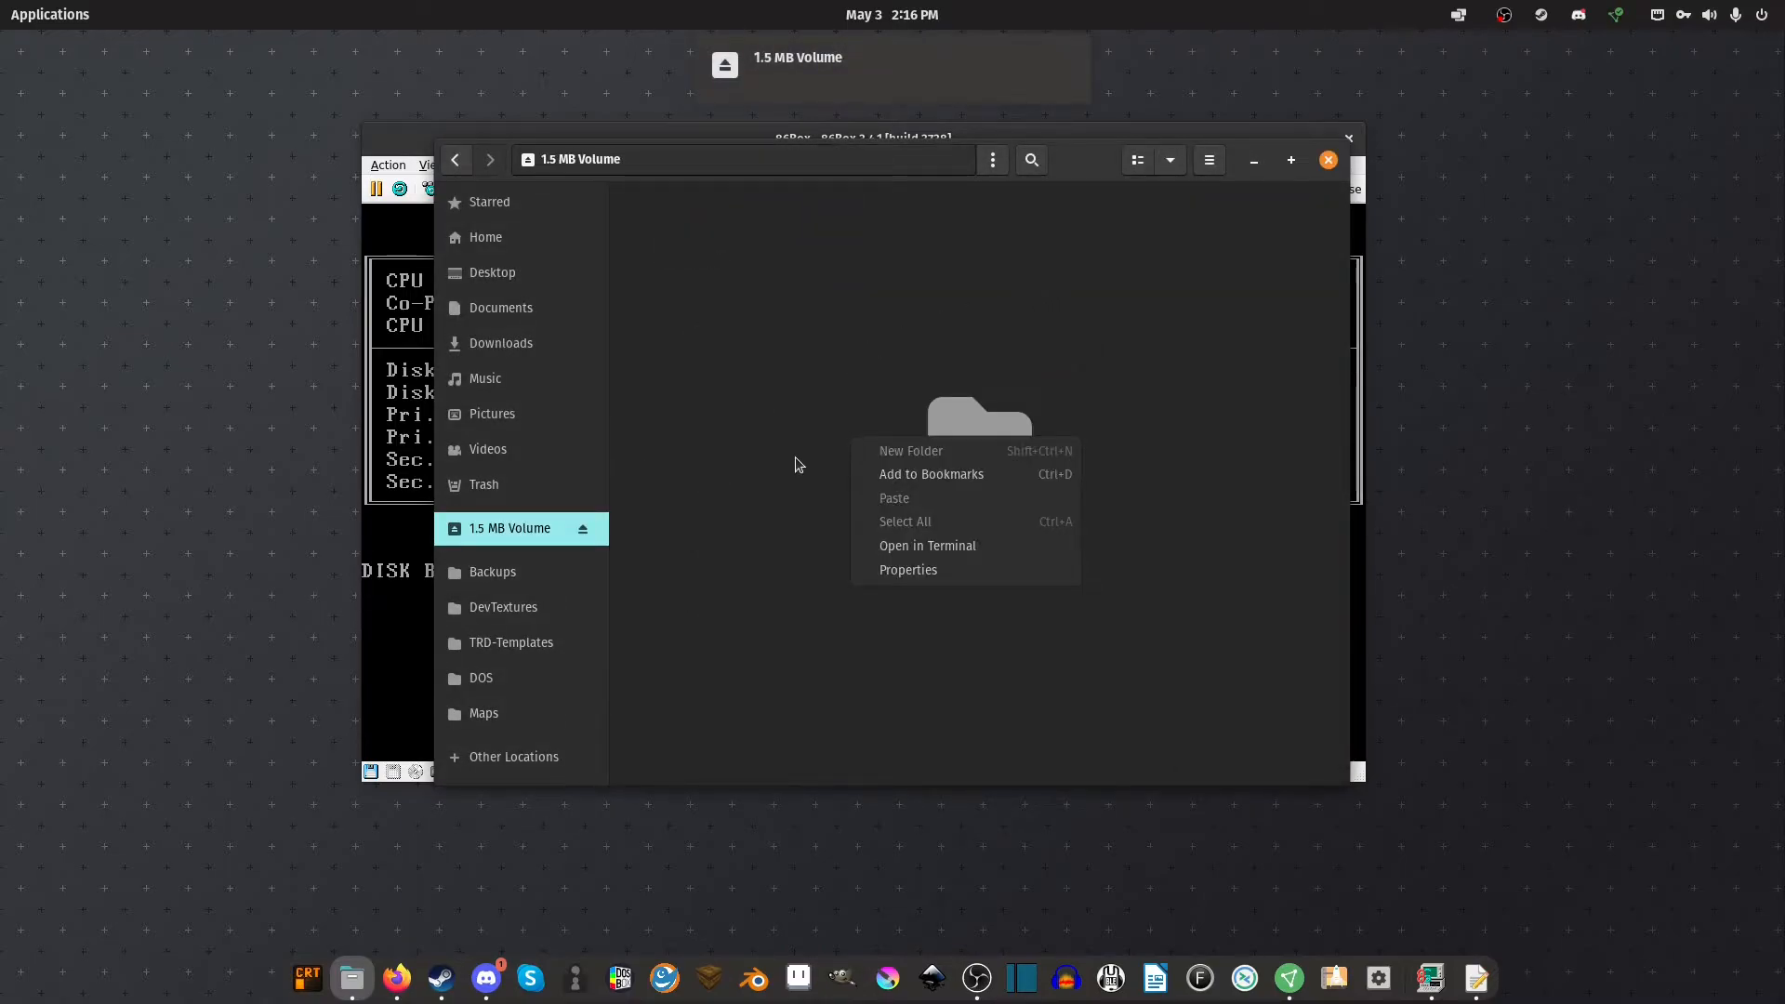
pyautogui.rightClick(519, 536)
pyautogui.rightClick(540, 535)
pyautogui.click(493, 423)
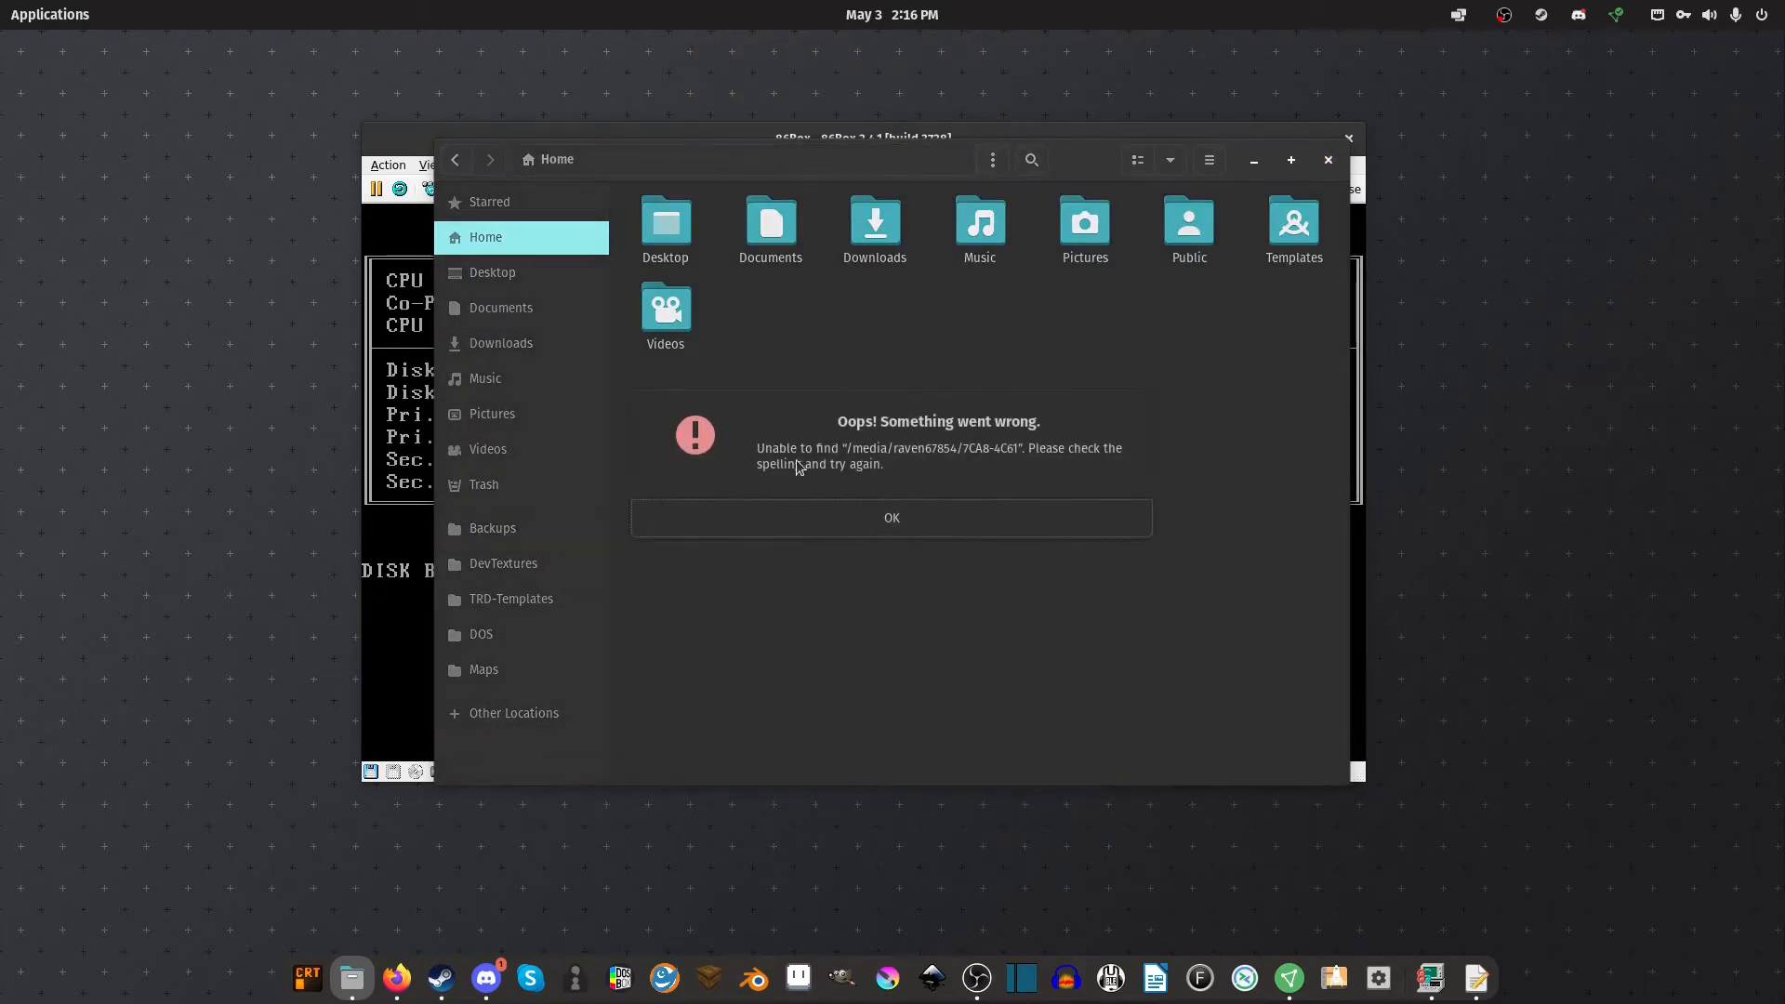
pyautogui.click(874, 532)
# Return to Documents/Tools/86Box/discs/drivers and bring up the application launcher search
pyautogui.click(520, 308)
pyautogui.doubleClick(794, 230)
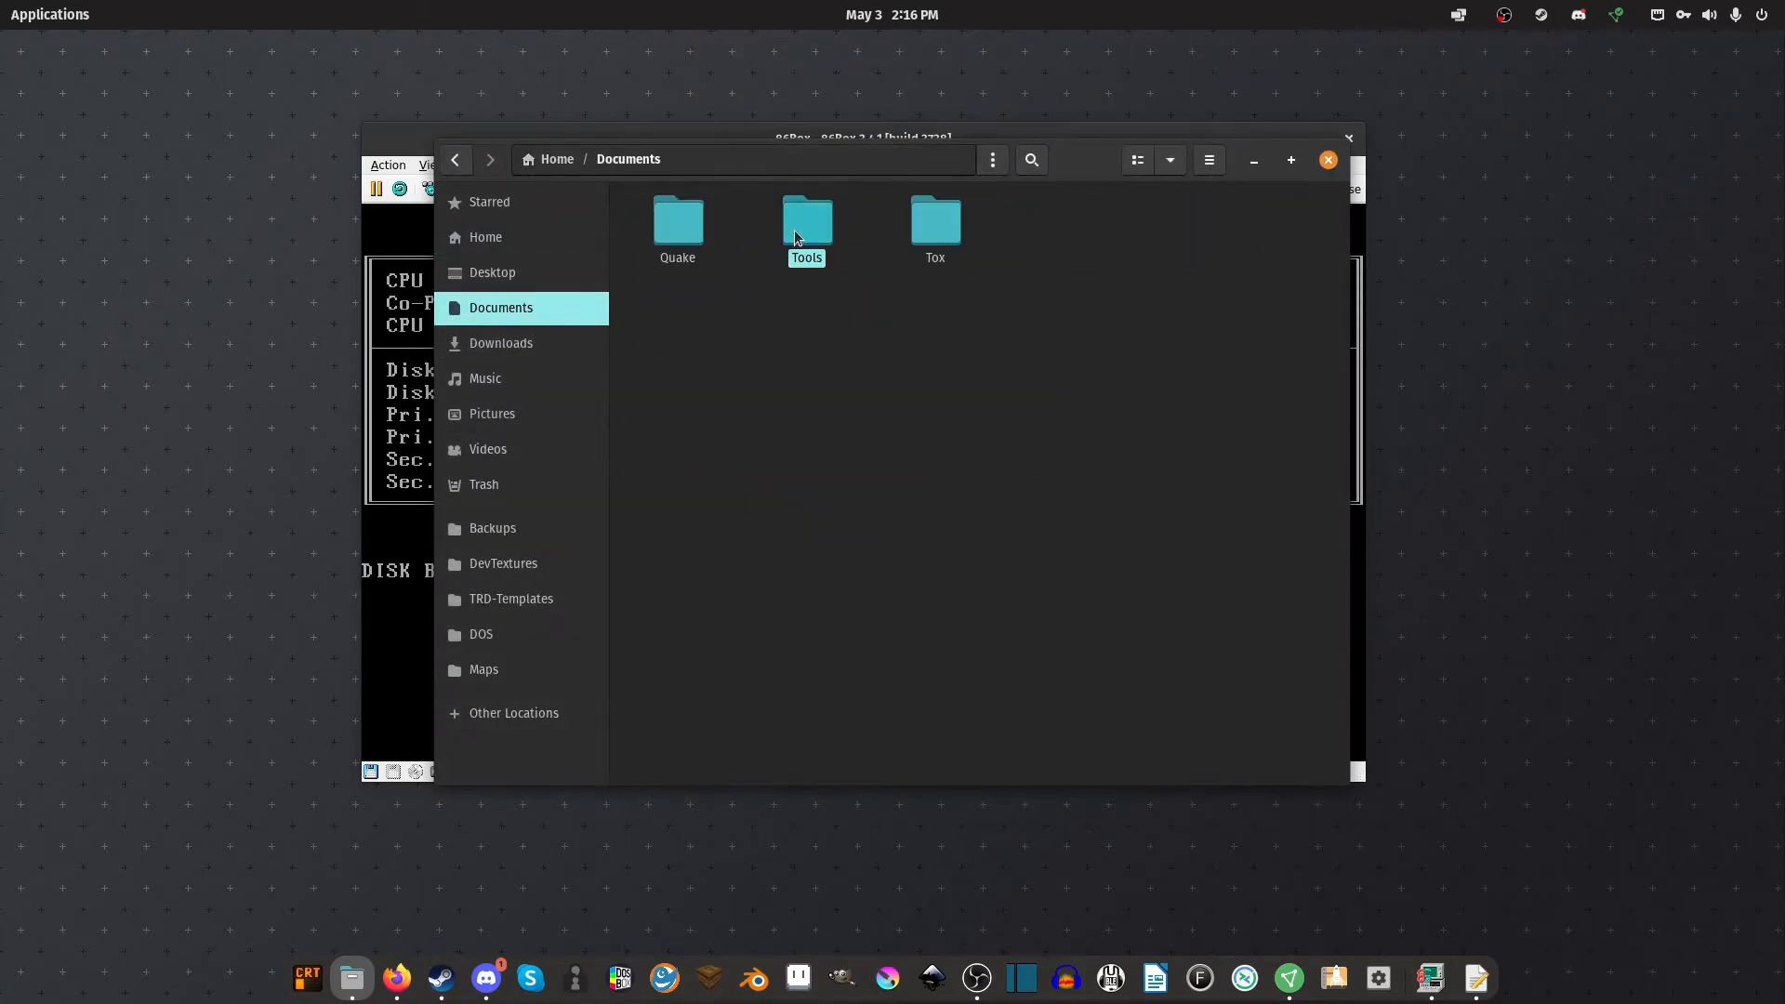
pyautogui.doubleClick(692, 237)
pyautogui.doubleClick(693, 239)
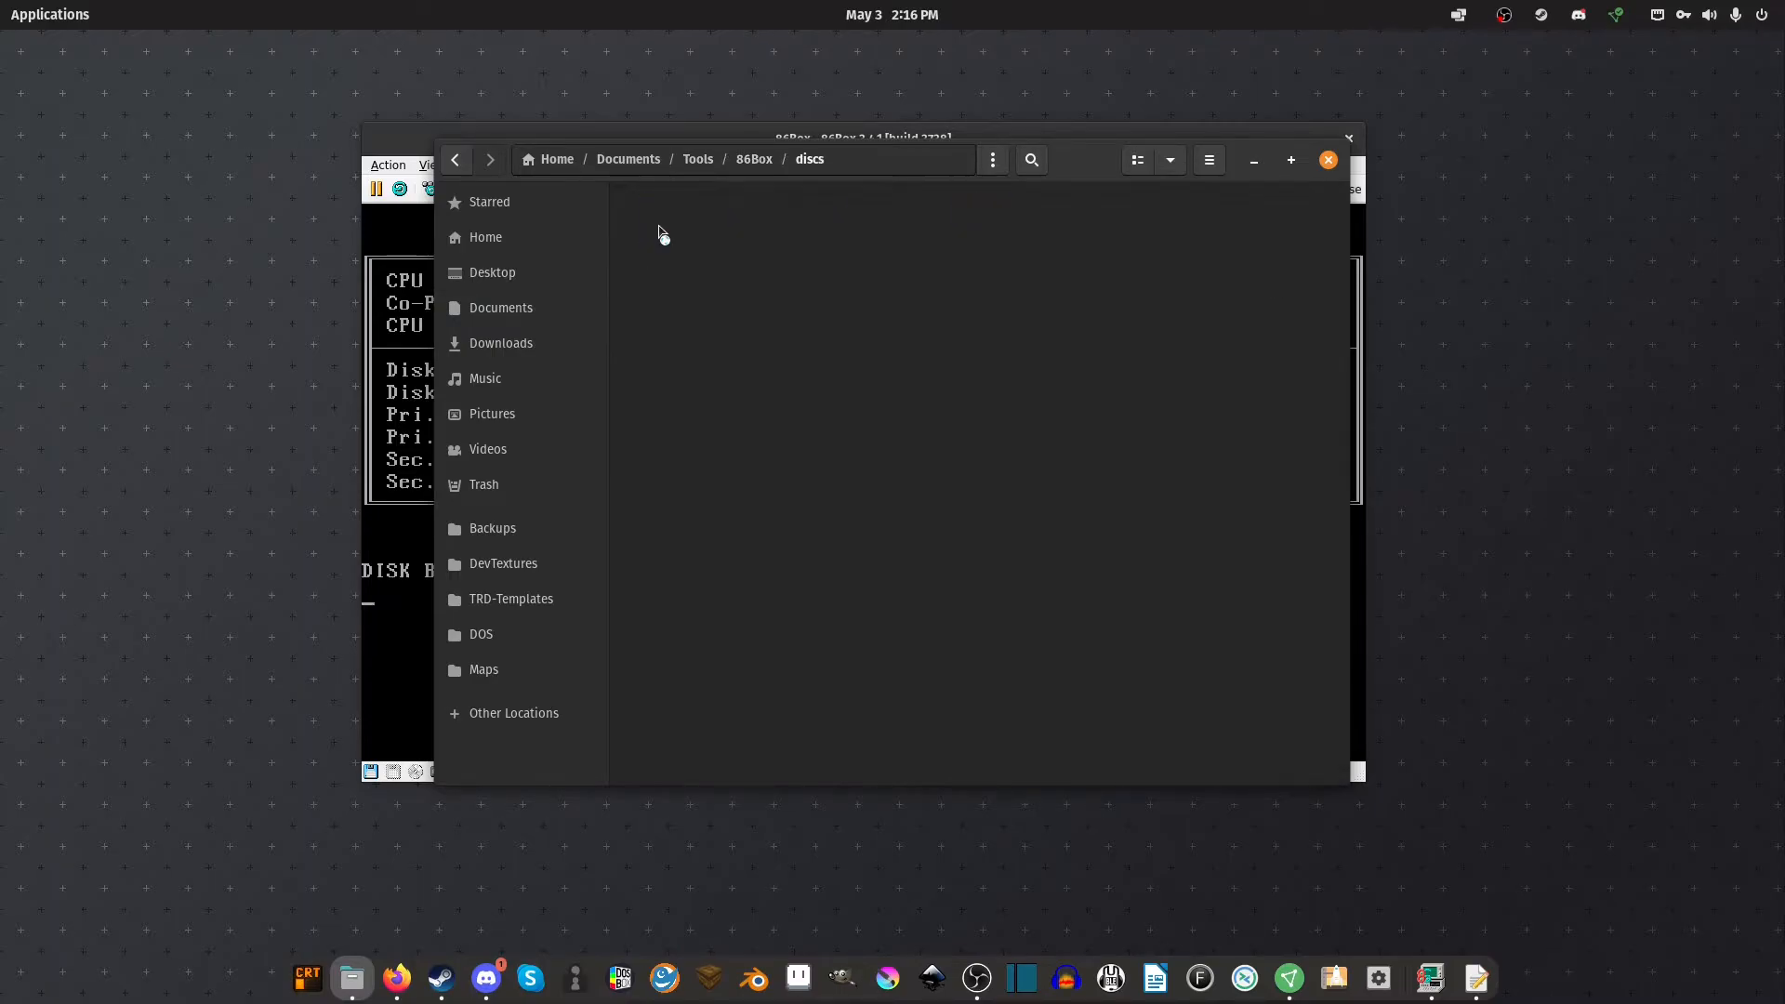
pyautogui.doubleClick(756, 230)
pyautogui.rightClick(805, 409)
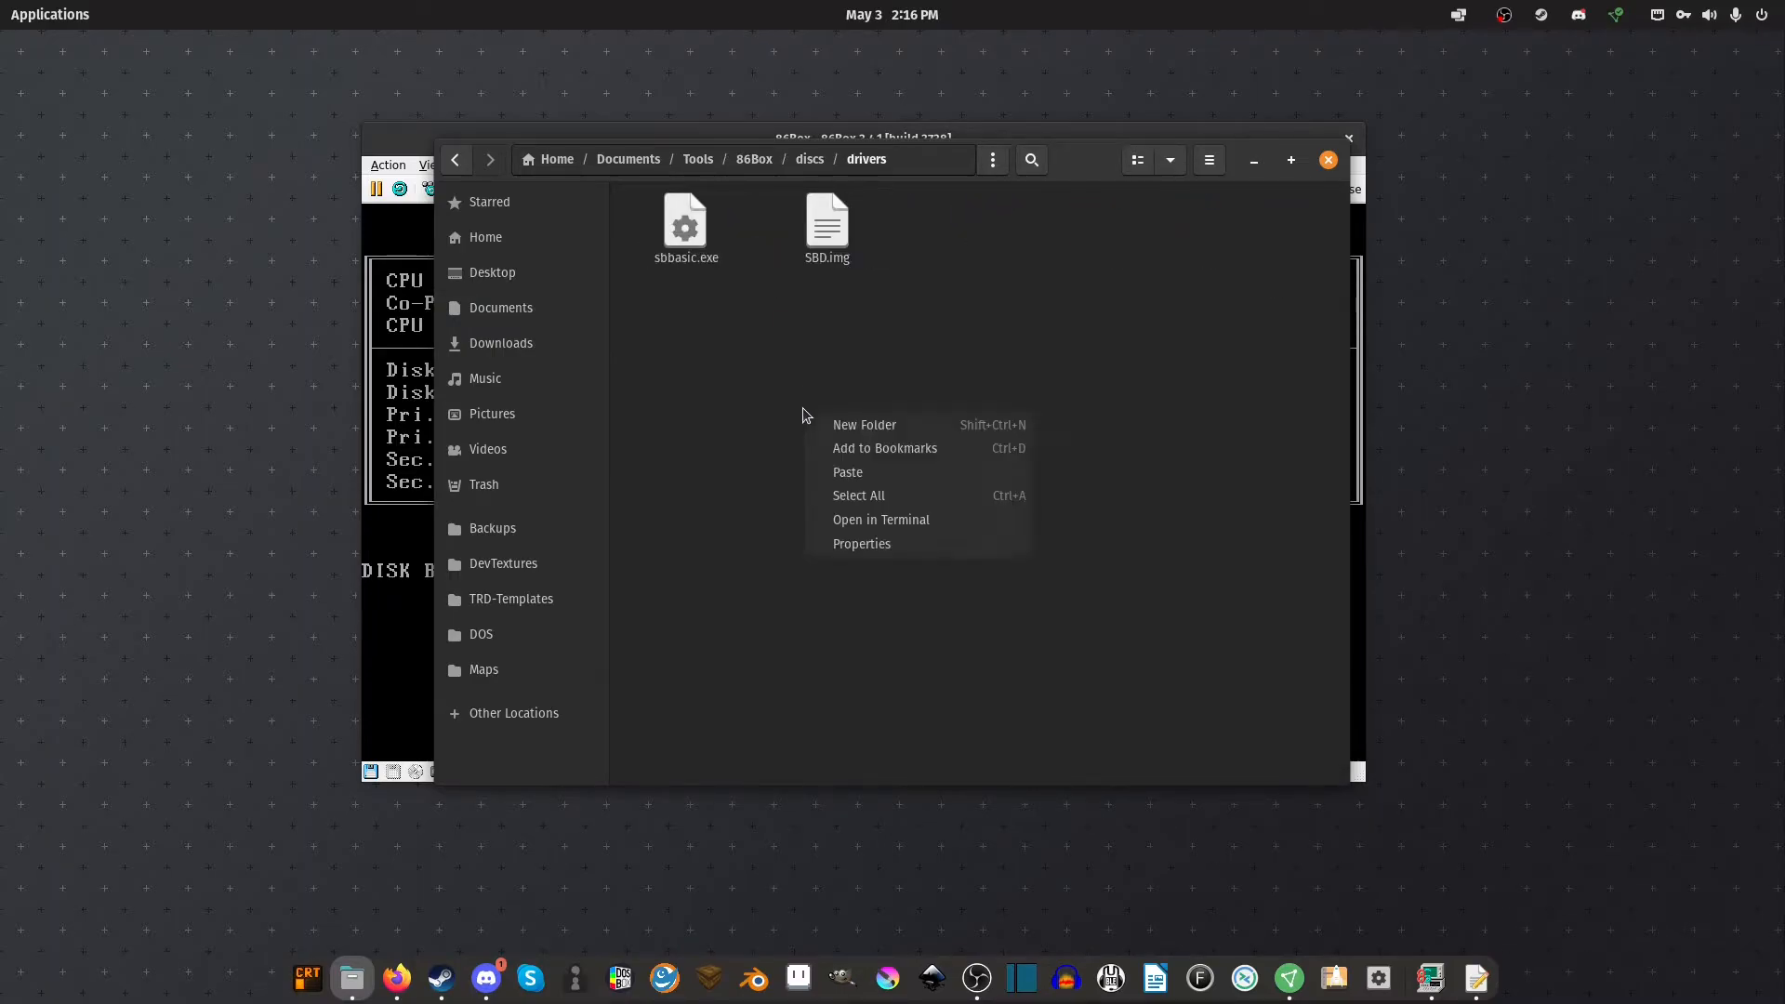
pyautogui.click(764, 385)
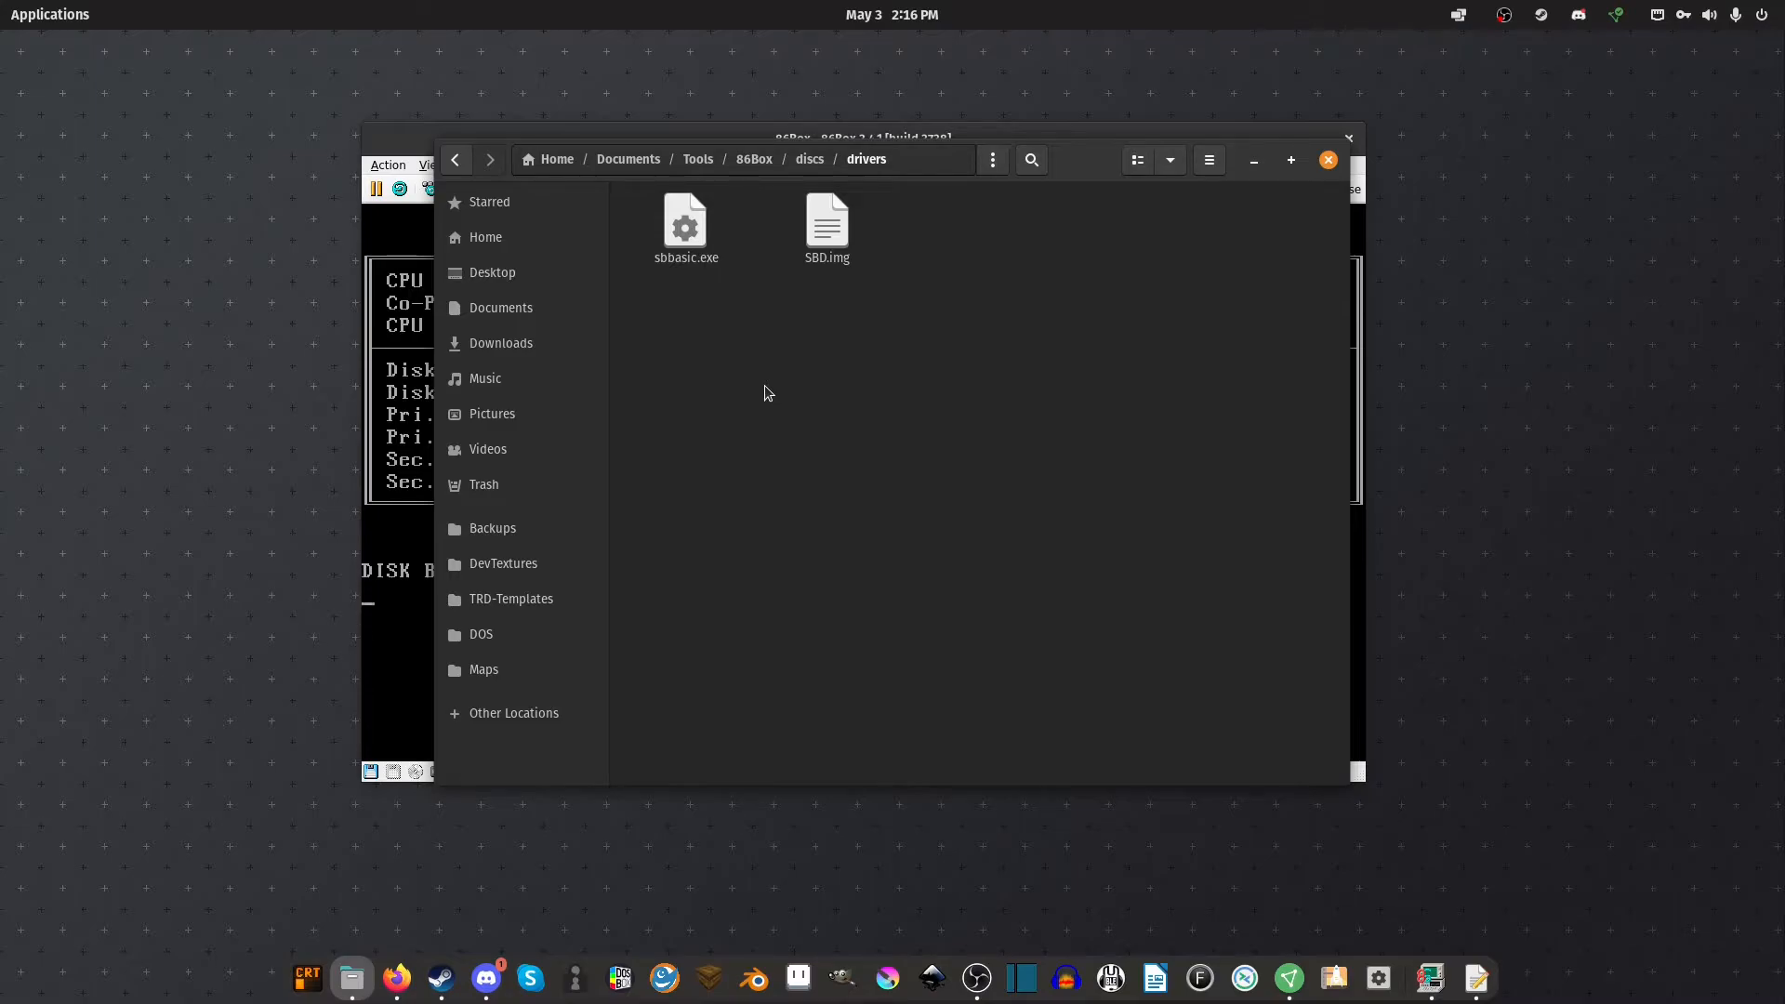
pyautogui.press('super')
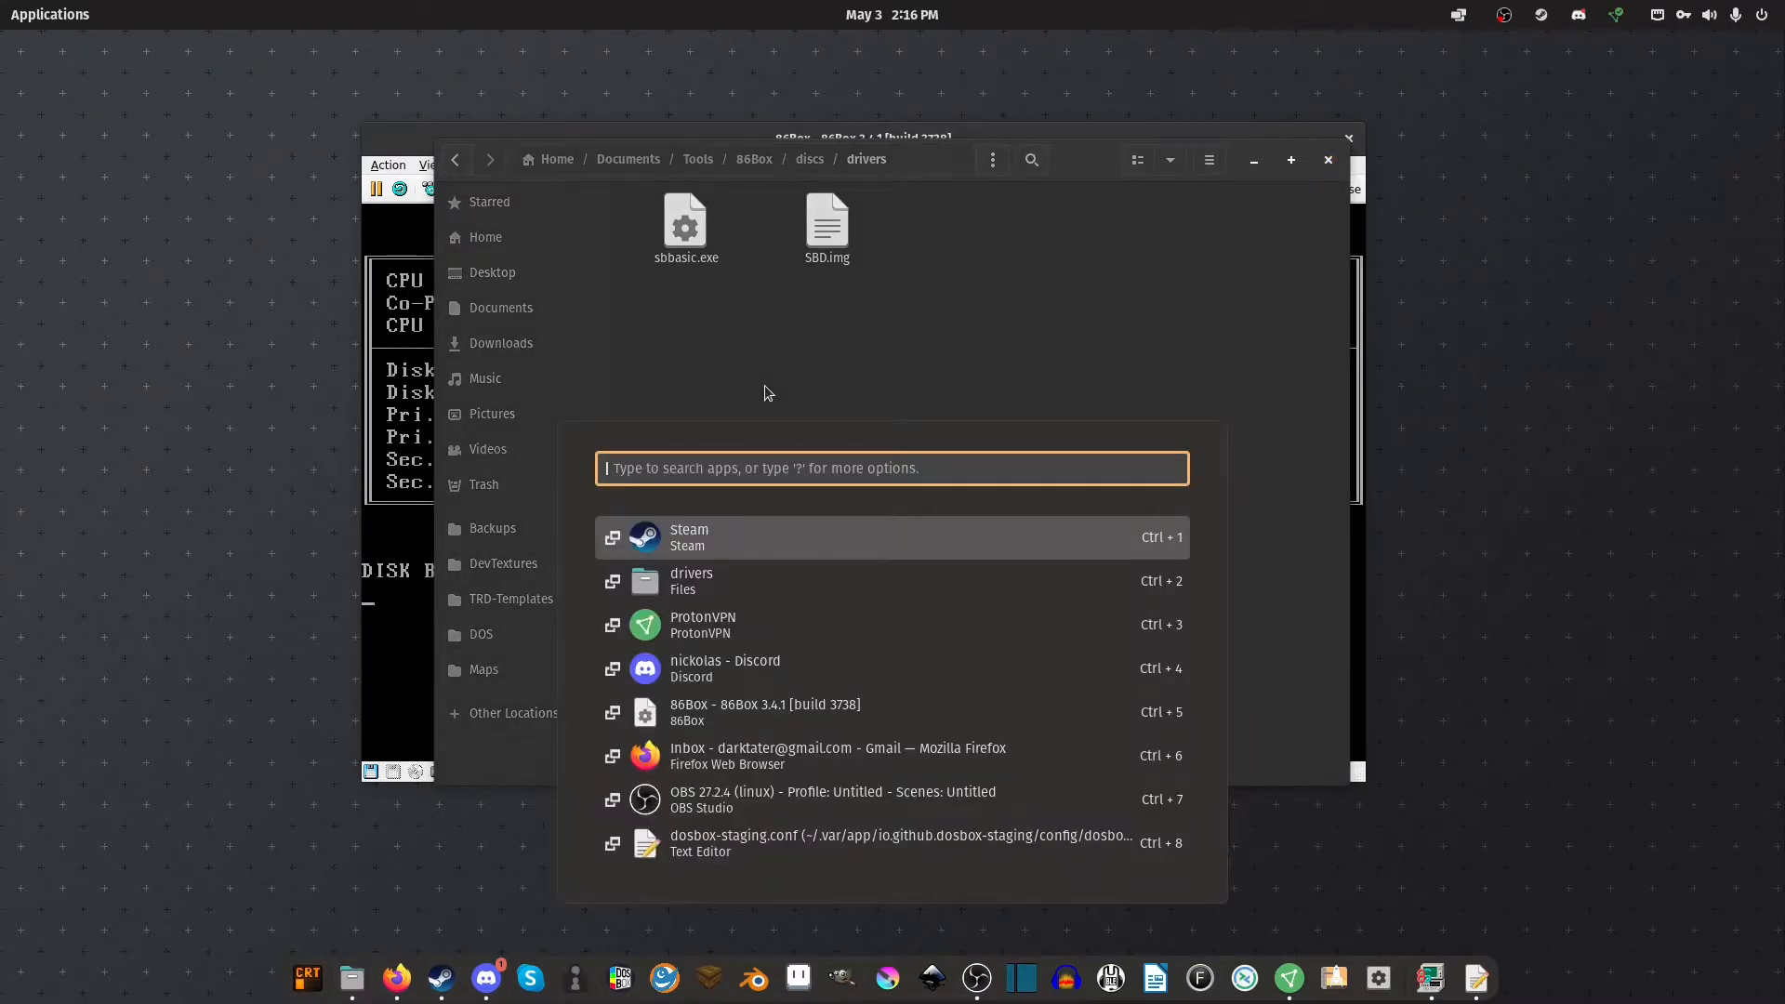
# Launch Disks and attach drivers/SBD.img as a writable loop device, then close Disks
pyautogui.write('disk')
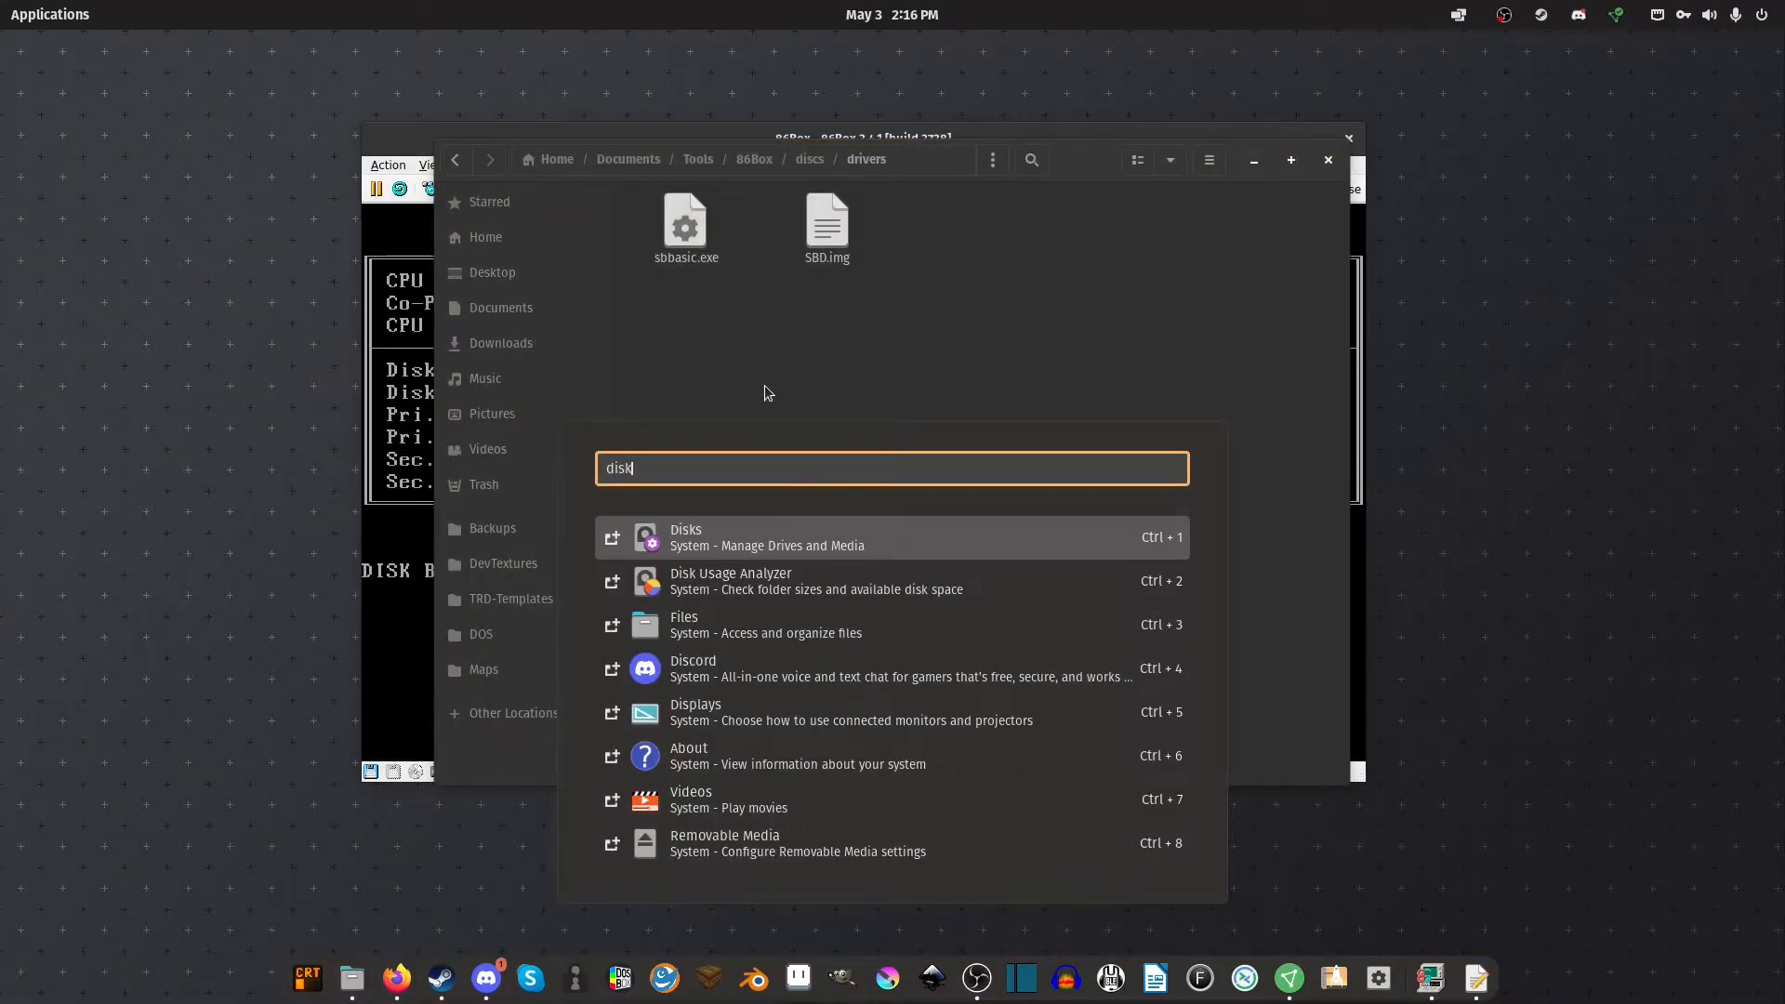
pyautogui.press('Return')
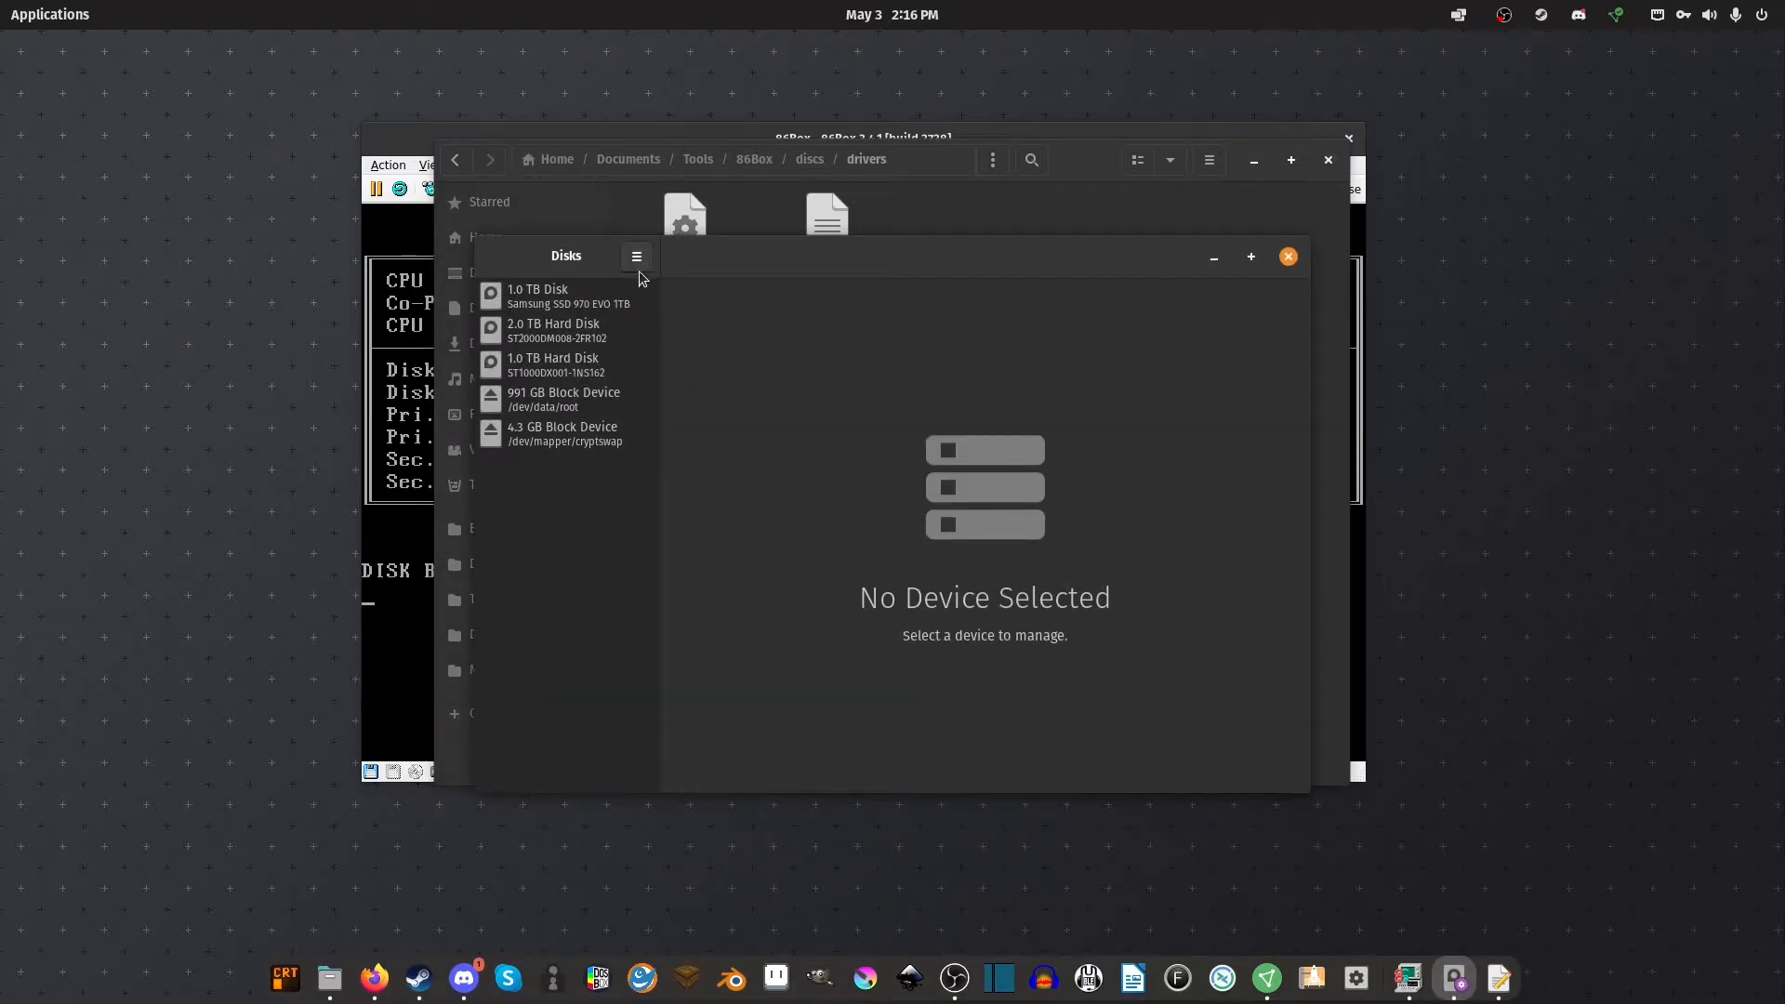
pyautogui.click(636, 257)
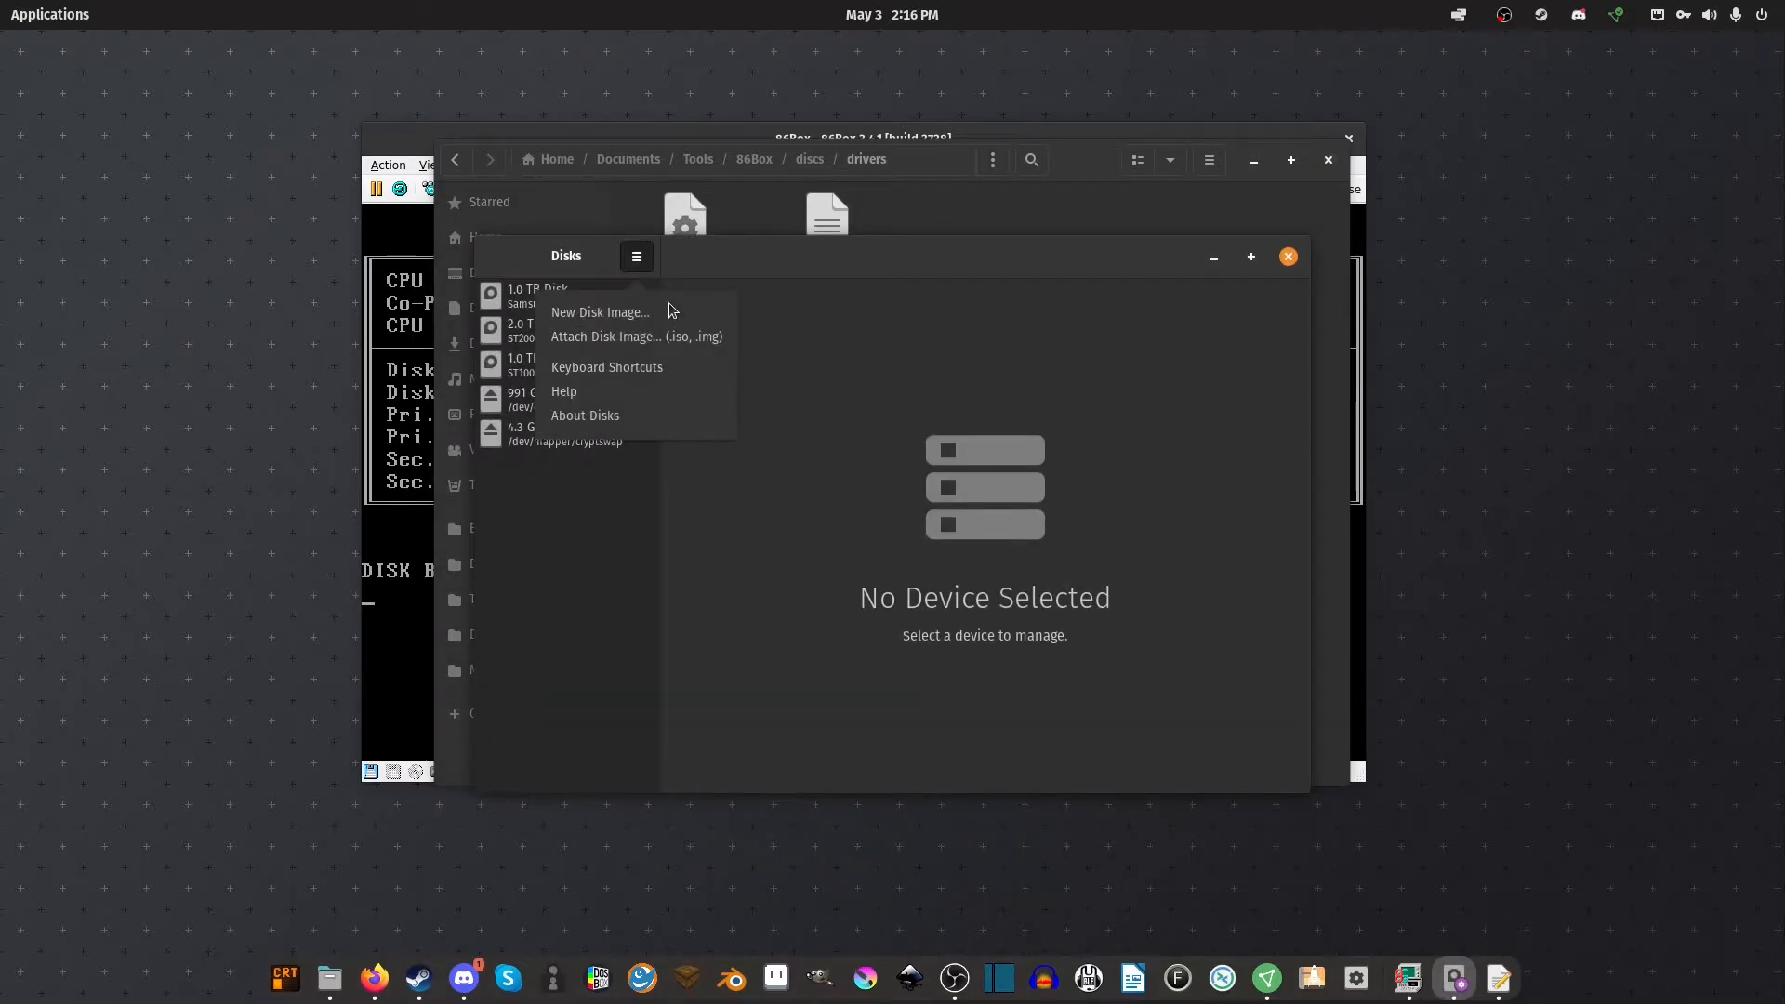
pyautogui.click(697, 340)
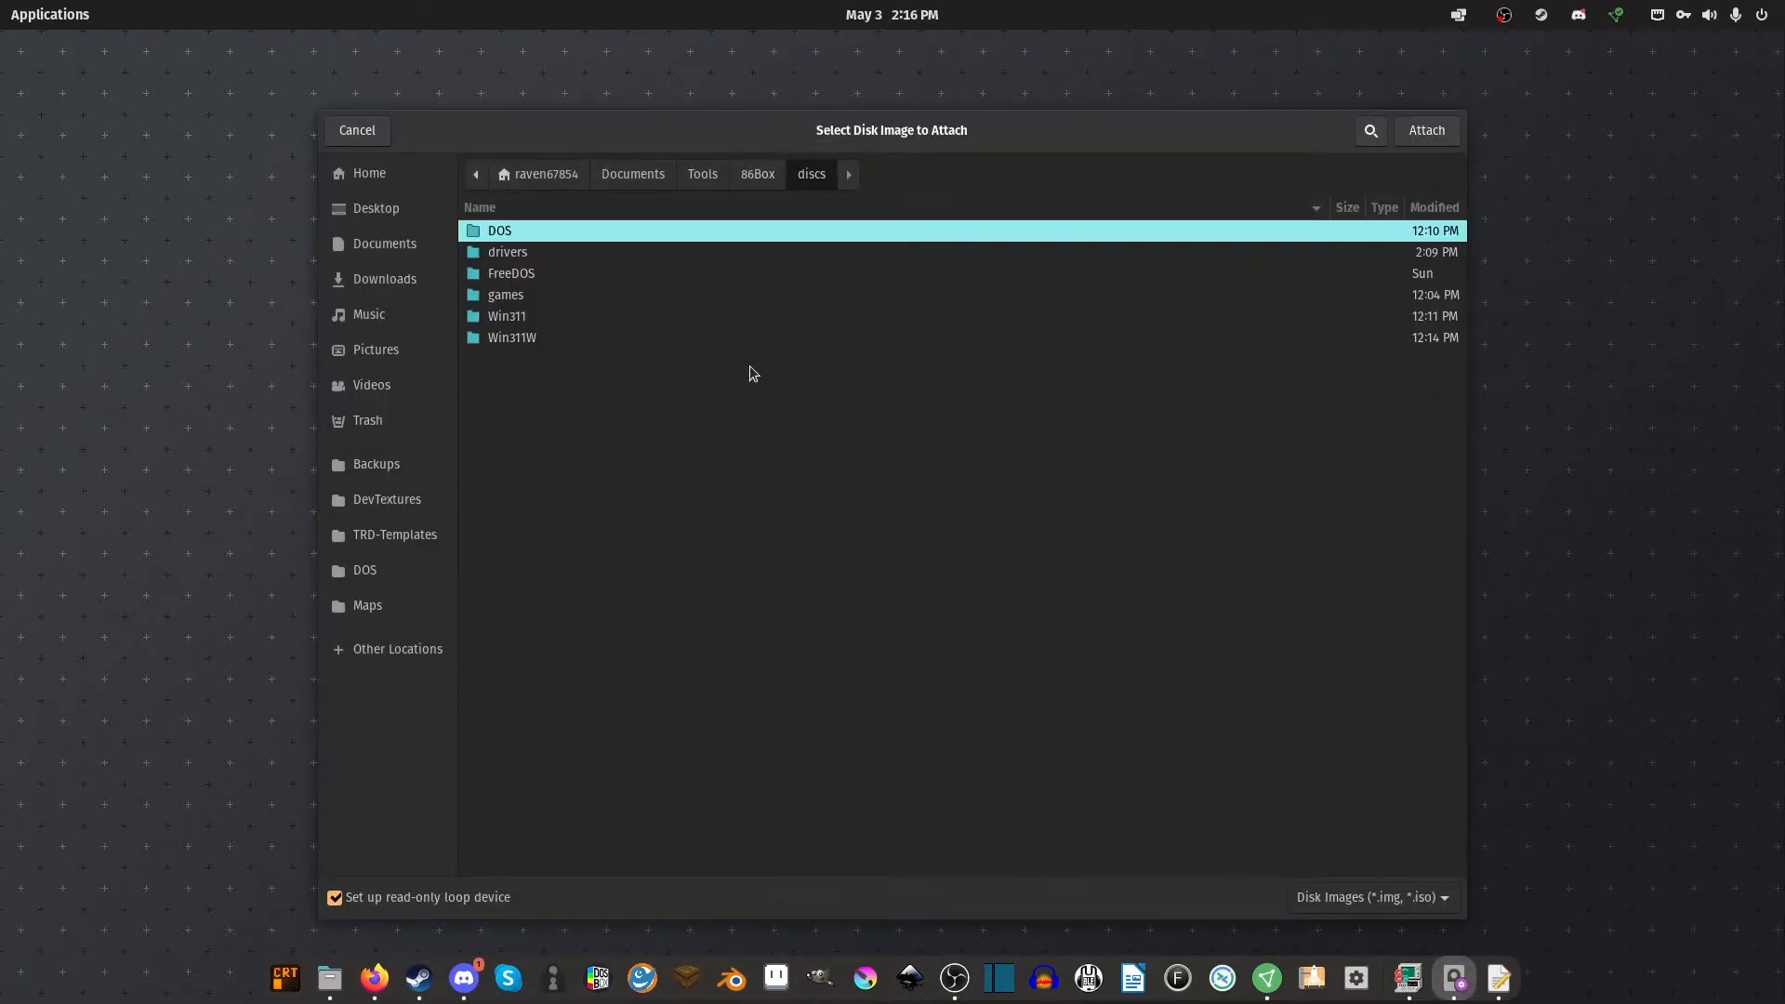
pyautogui.doubleClick(548, 253)
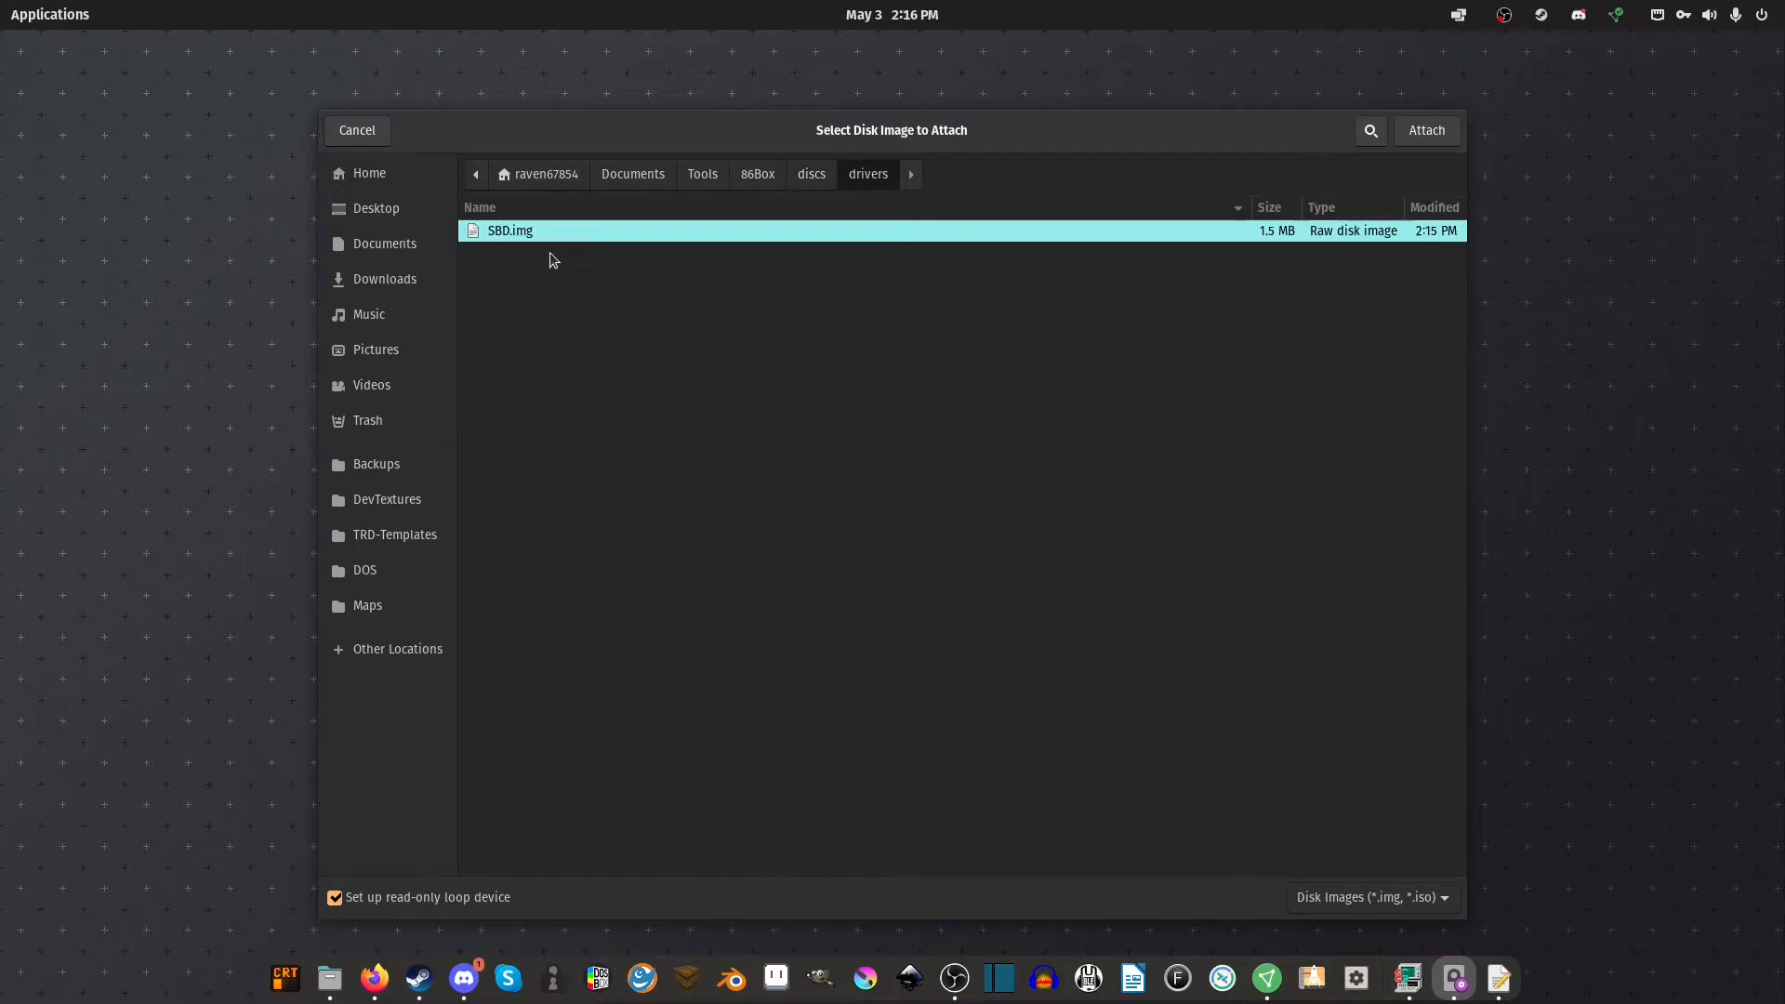
pyautogui.click(346, 894)
pyautogui.doubleClick(594, 231)
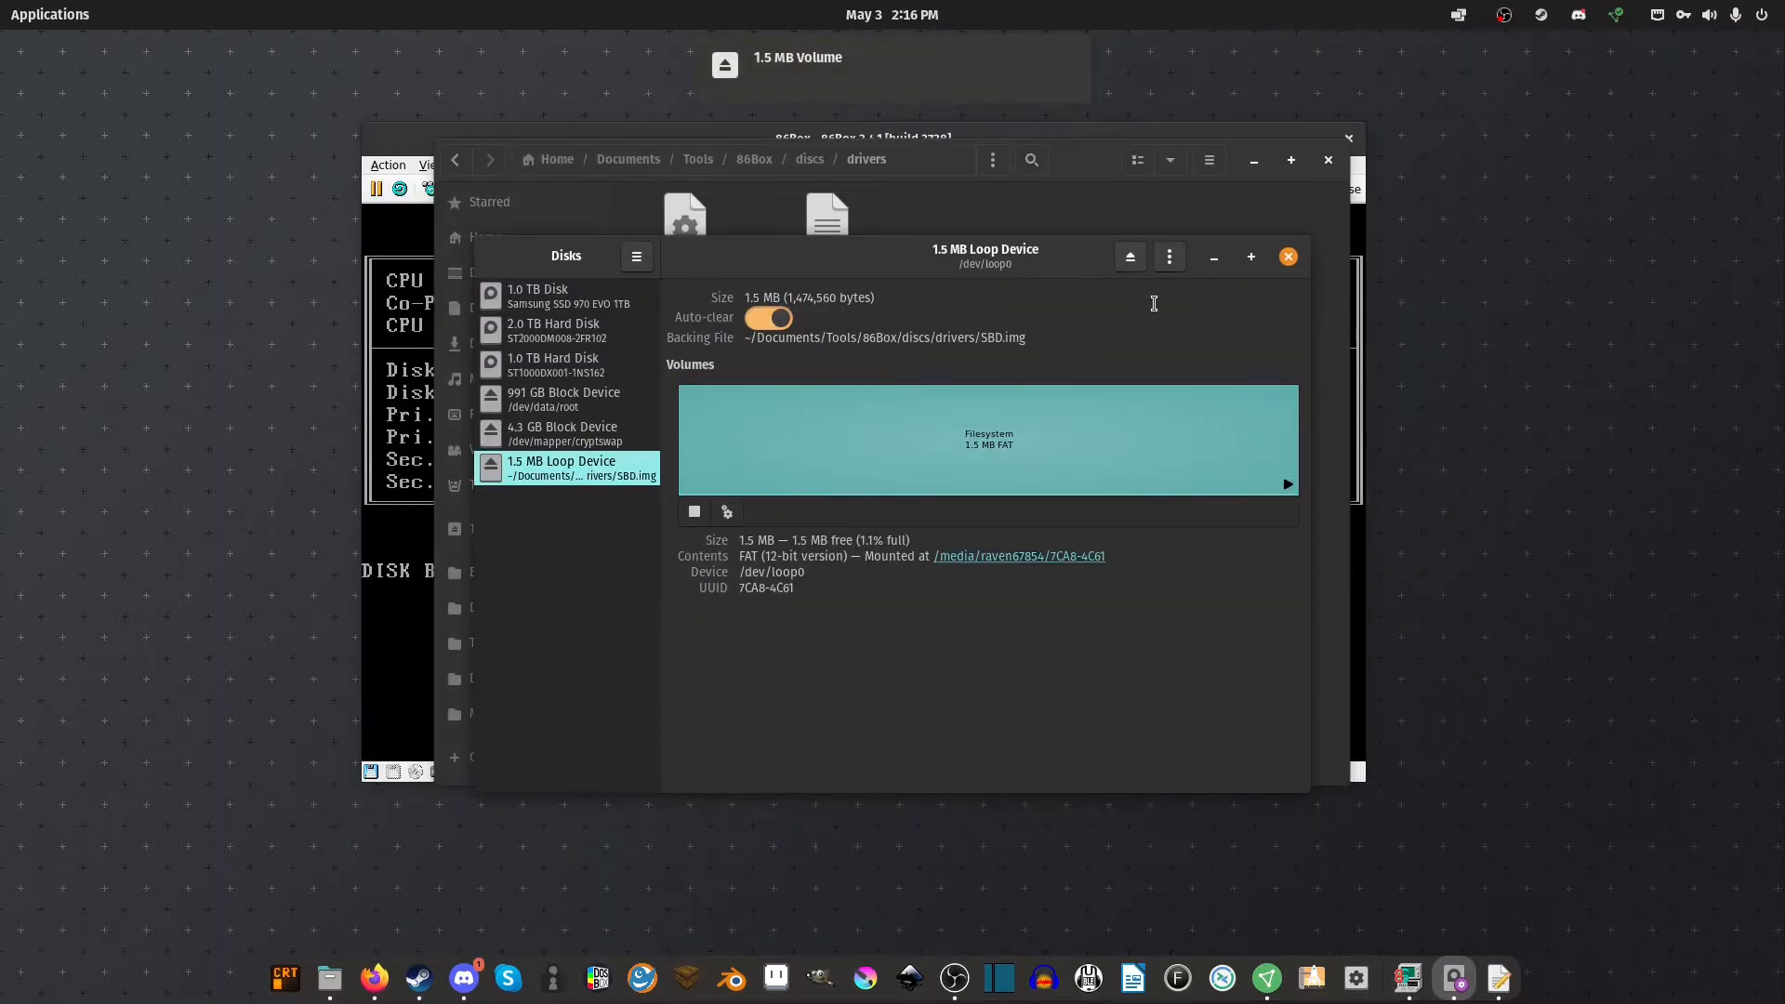
pyautogui.click(1288, 257)
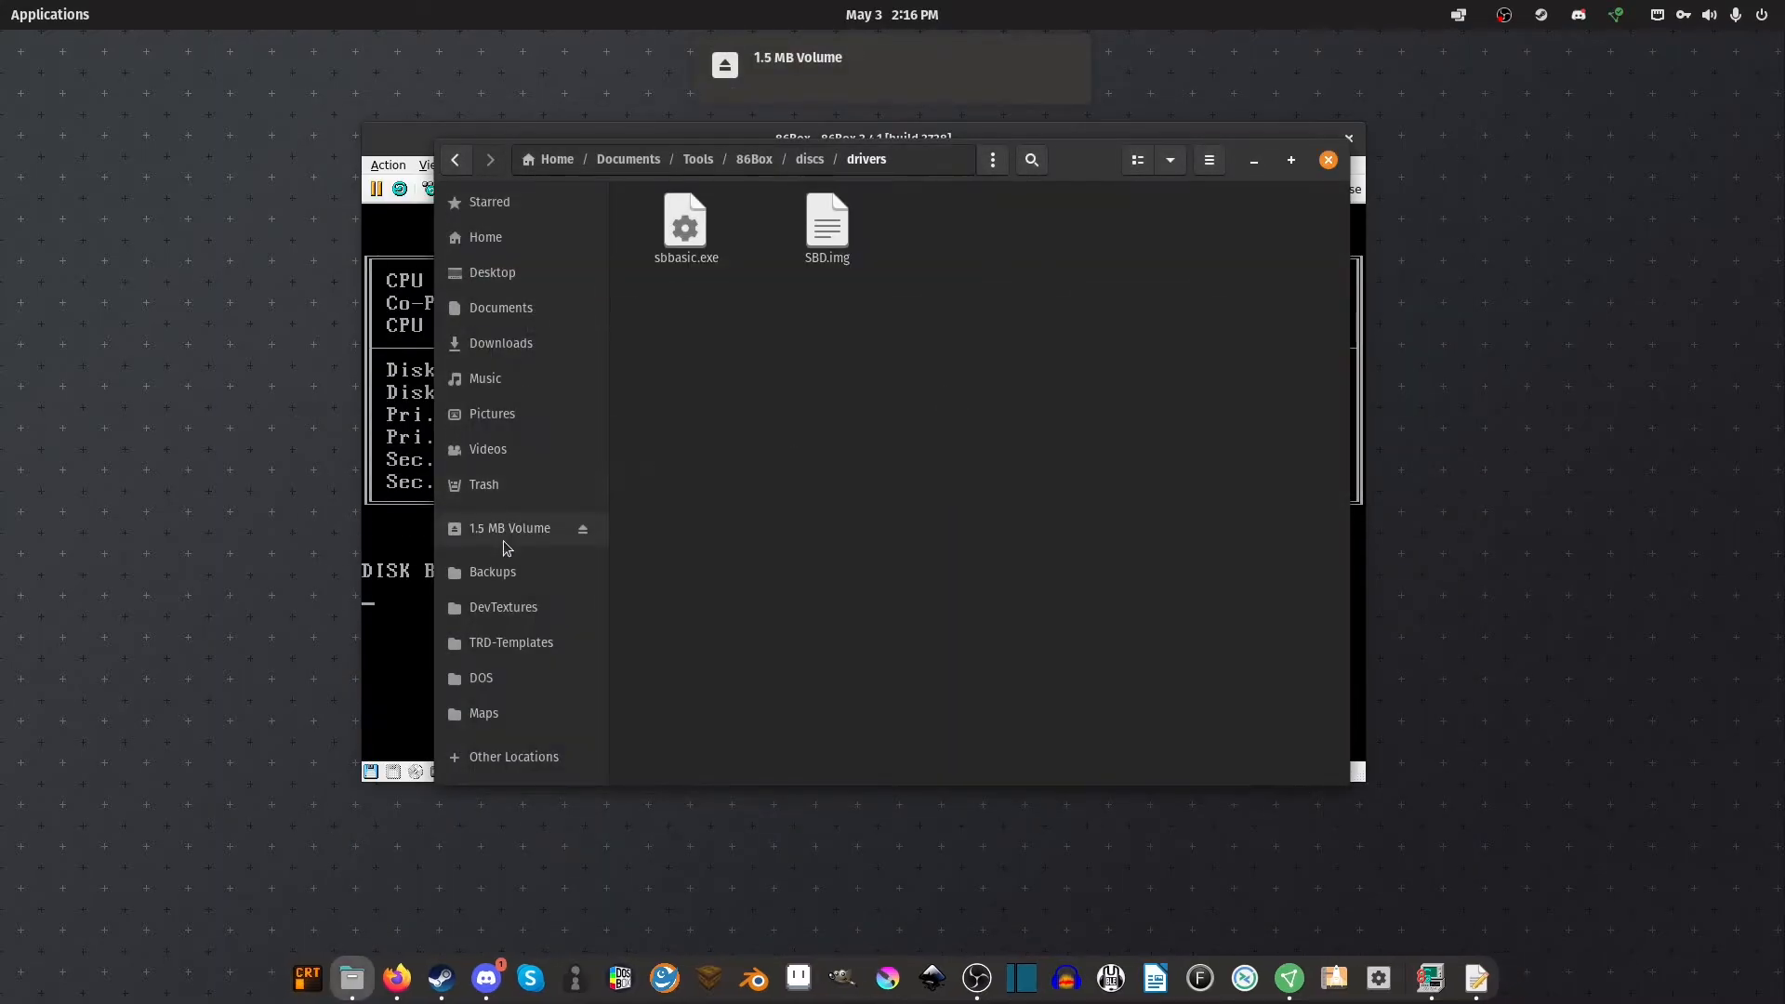
# Drag sbbasic.exe onto the 1.5 MB Volume, check it, unmount the volume and close Files
pyautogui.moveTo(689, 234); pyautogui.dragTo(517, 527)
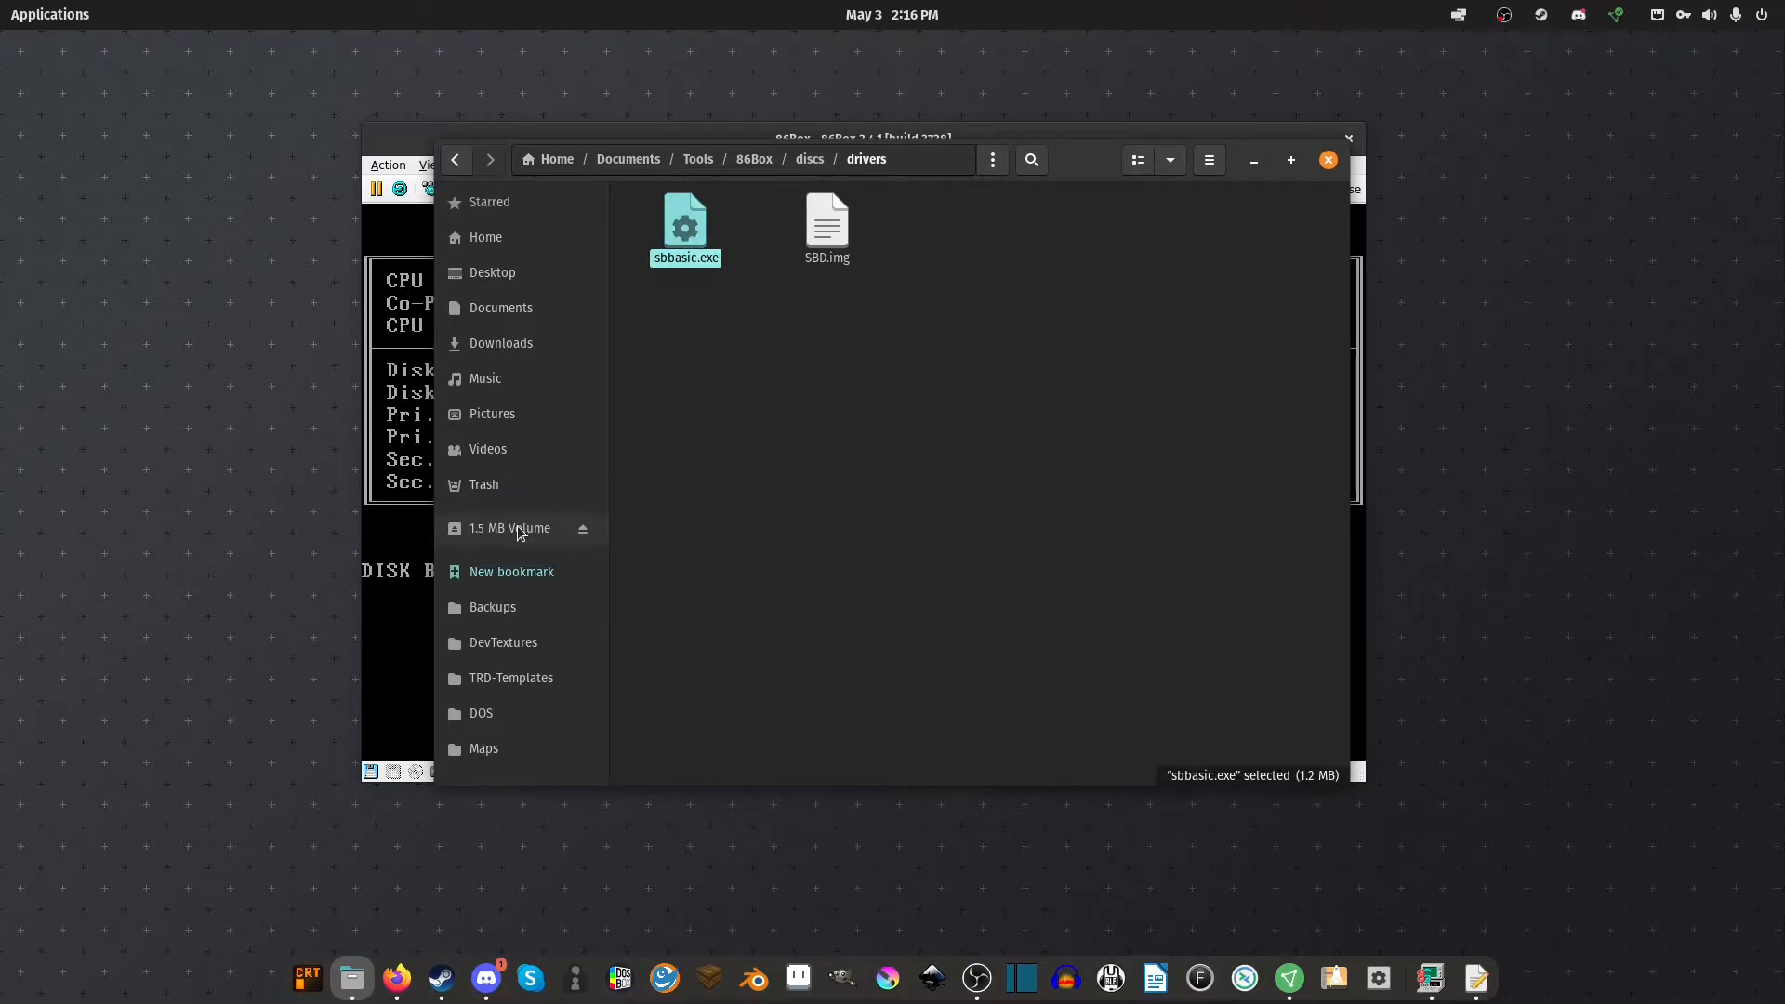
pyautogui.click(517, 527)
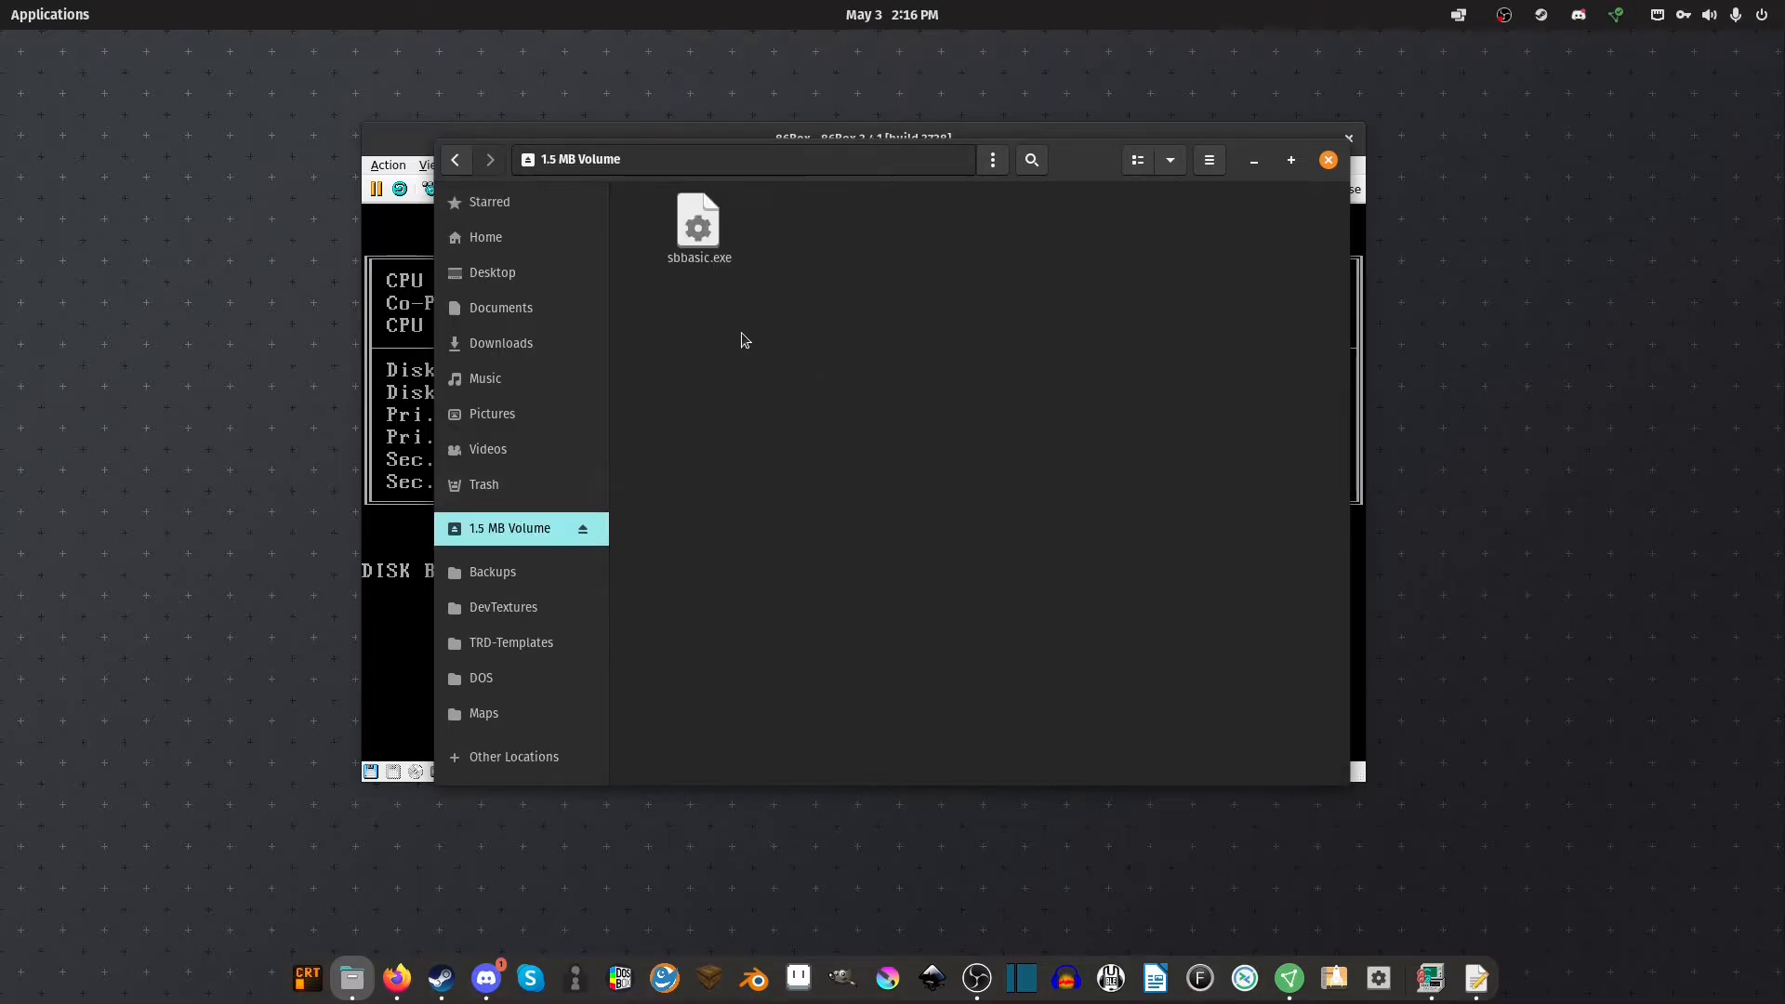
pyautogui.rightClick(558, 541)
pyautogui.click(492, 422)
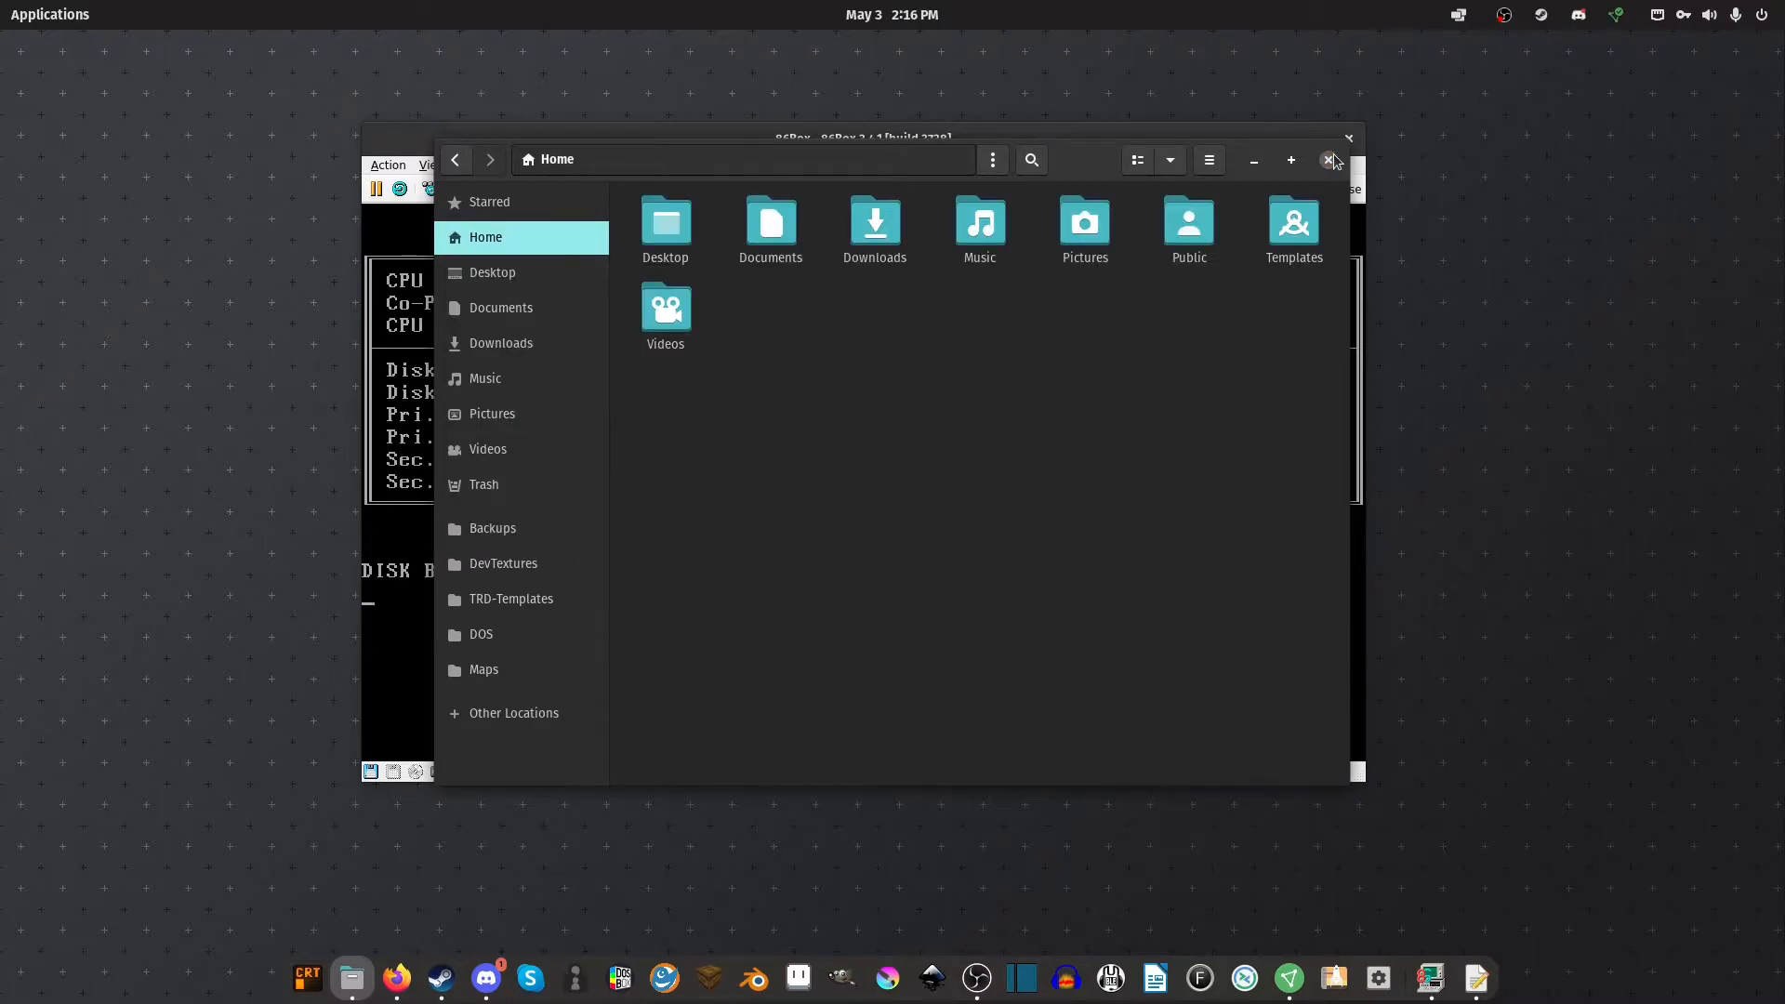
pyautogui.click(1328, 159)
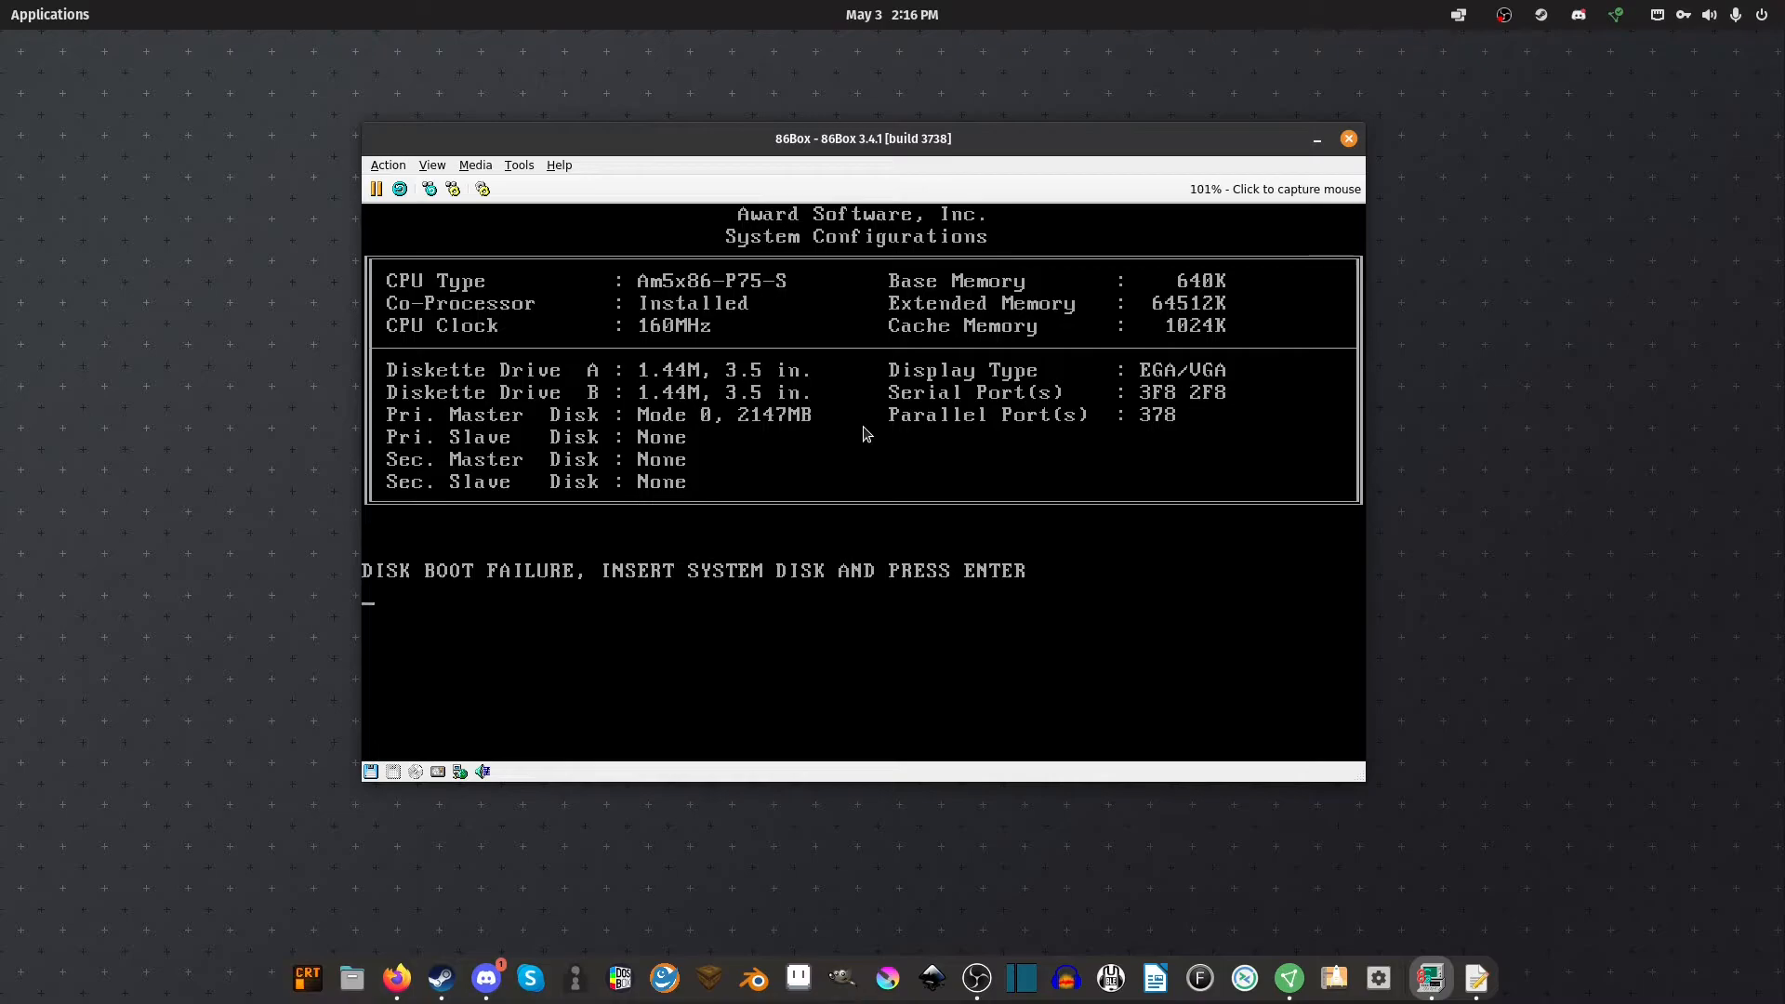
# Load discs/DOS/Disk1.img into the floppy drive and hard-reset the emulated PC
pyautogui.click(370, 771)
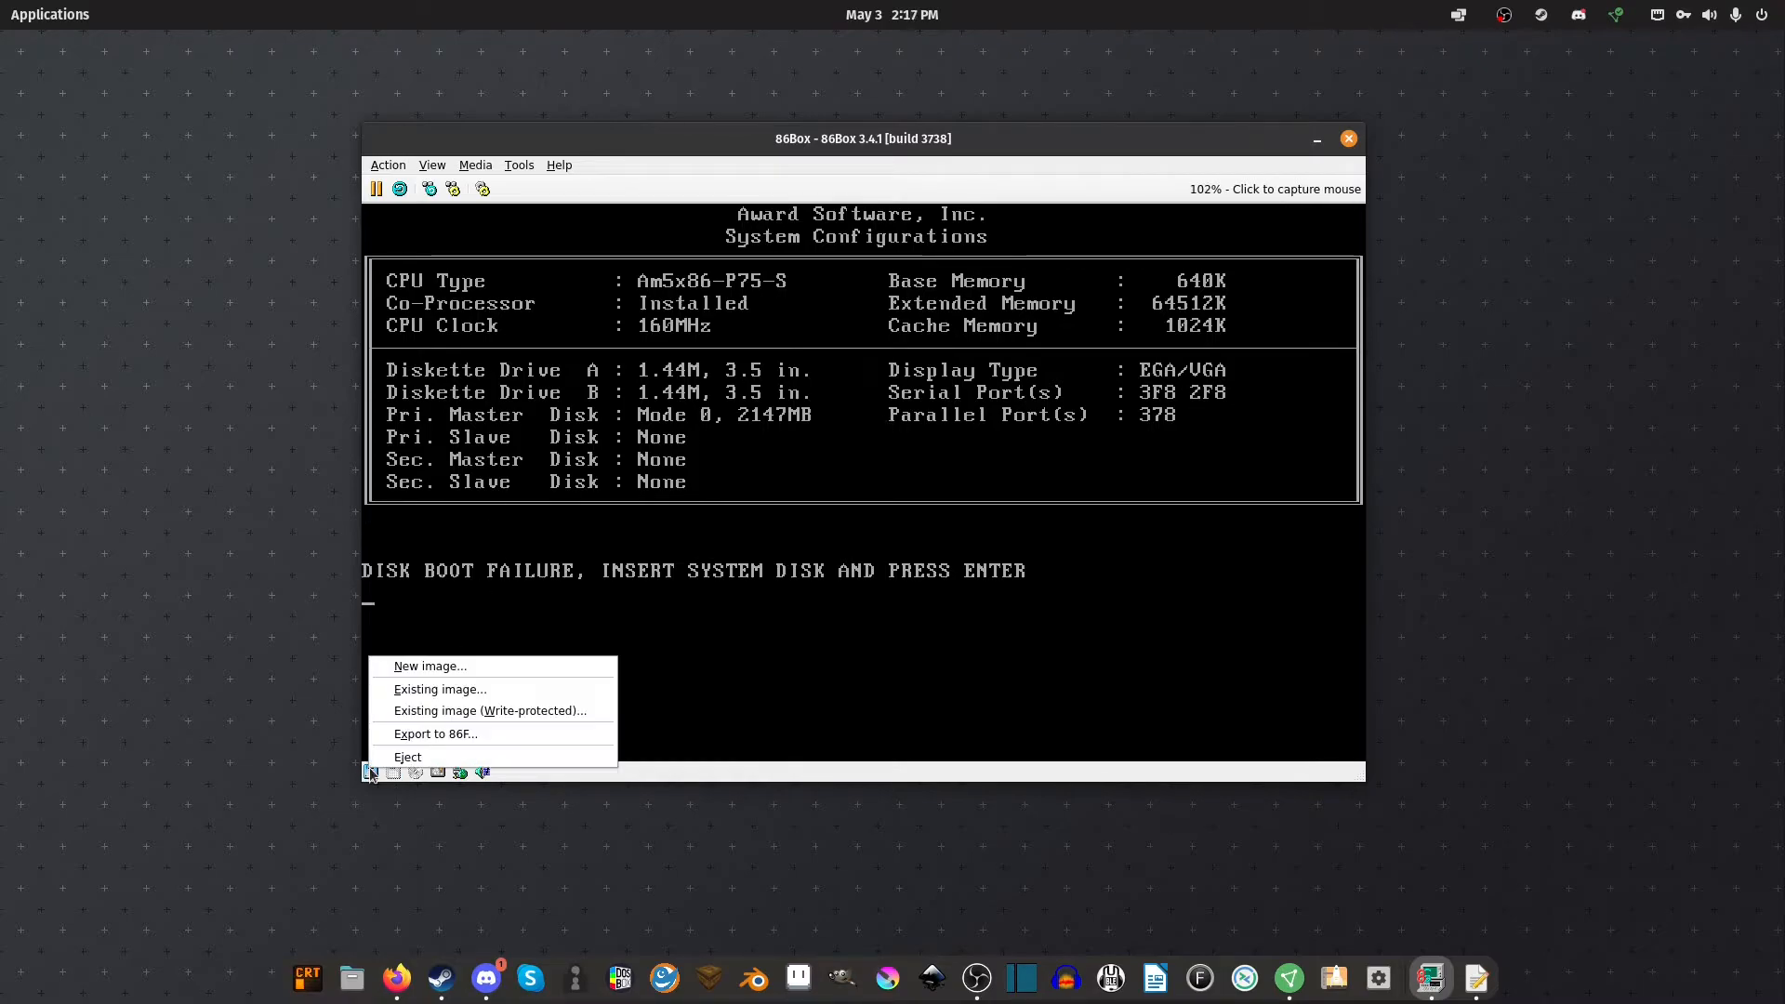
pyautogui.click(445, 692)
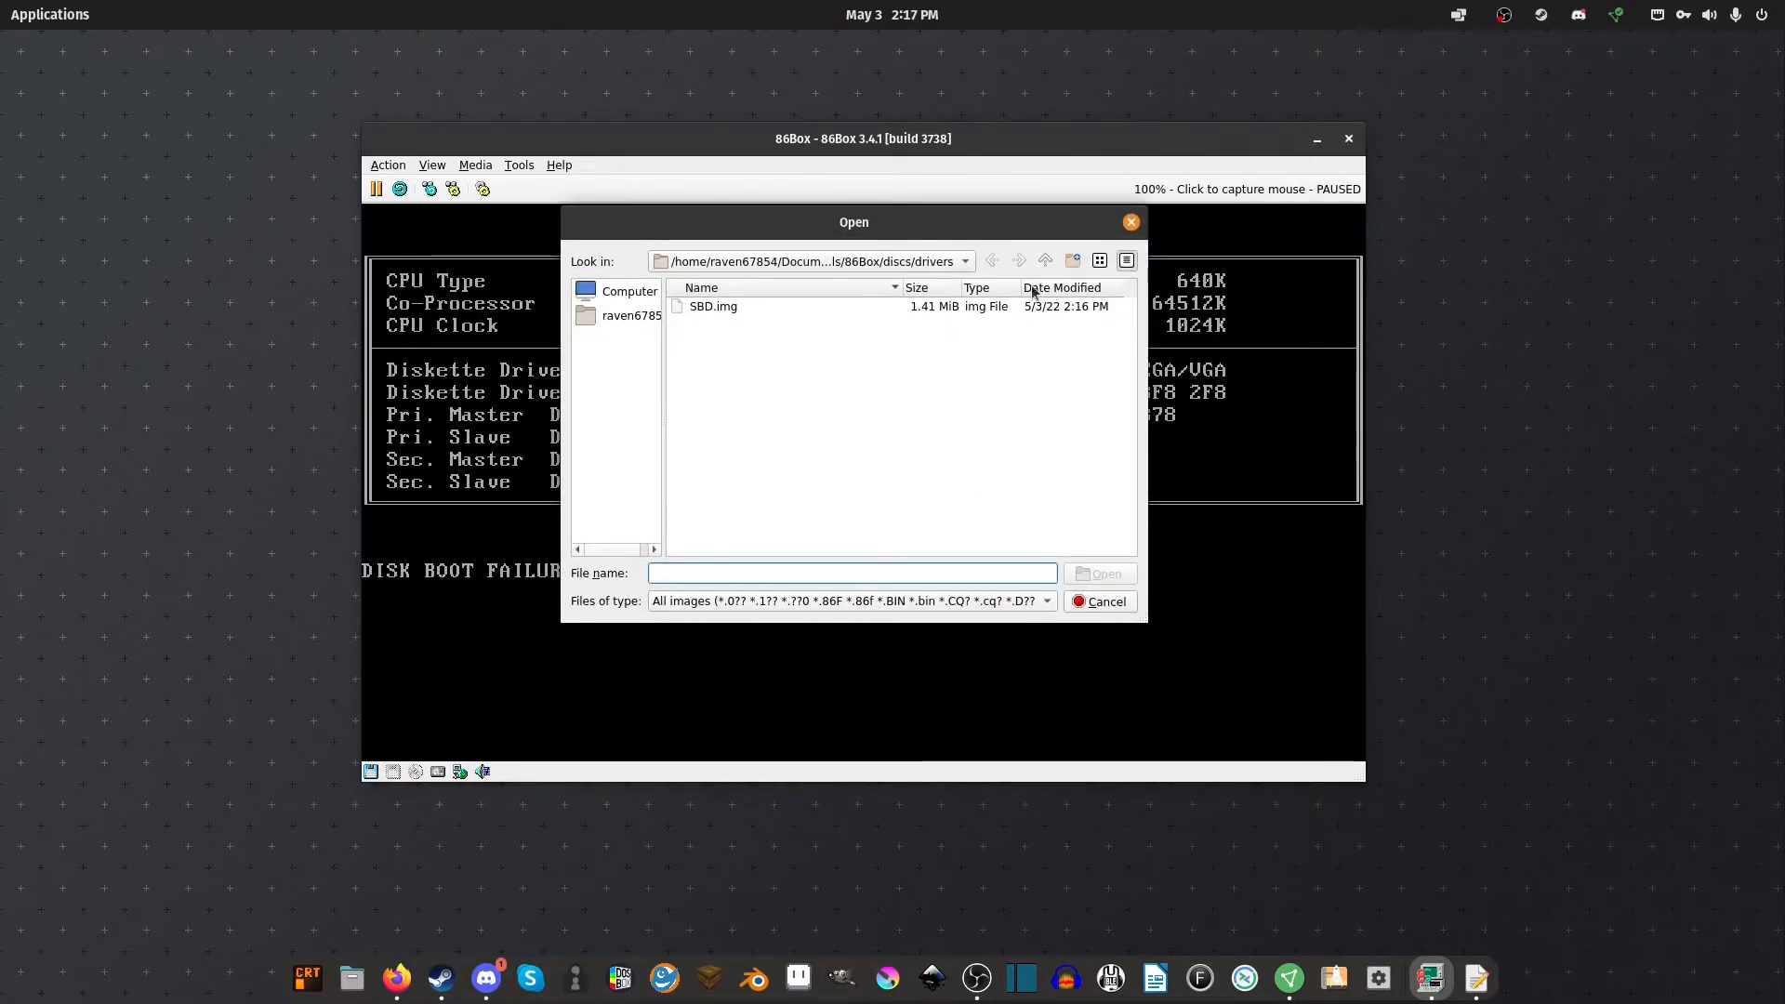
pyautogui.click(1045, 260)
pyautogui.doubleClick(711, 305)
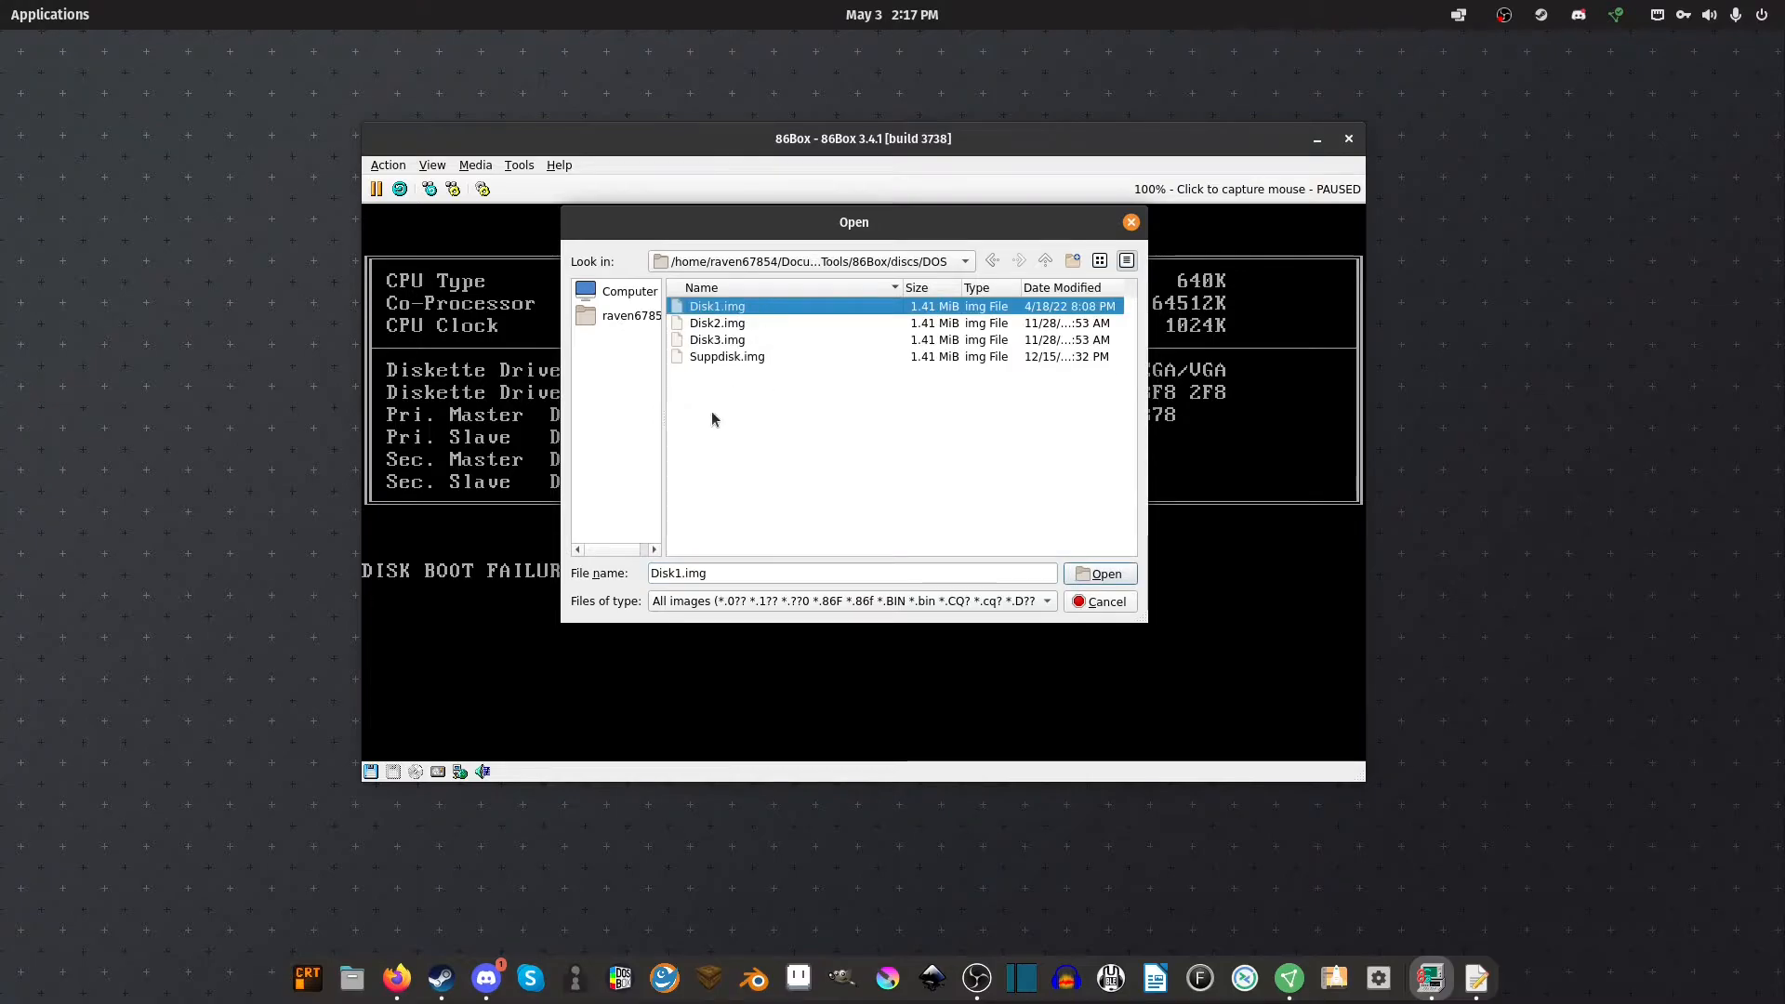
pyautogui.doubleClick(744, 308)
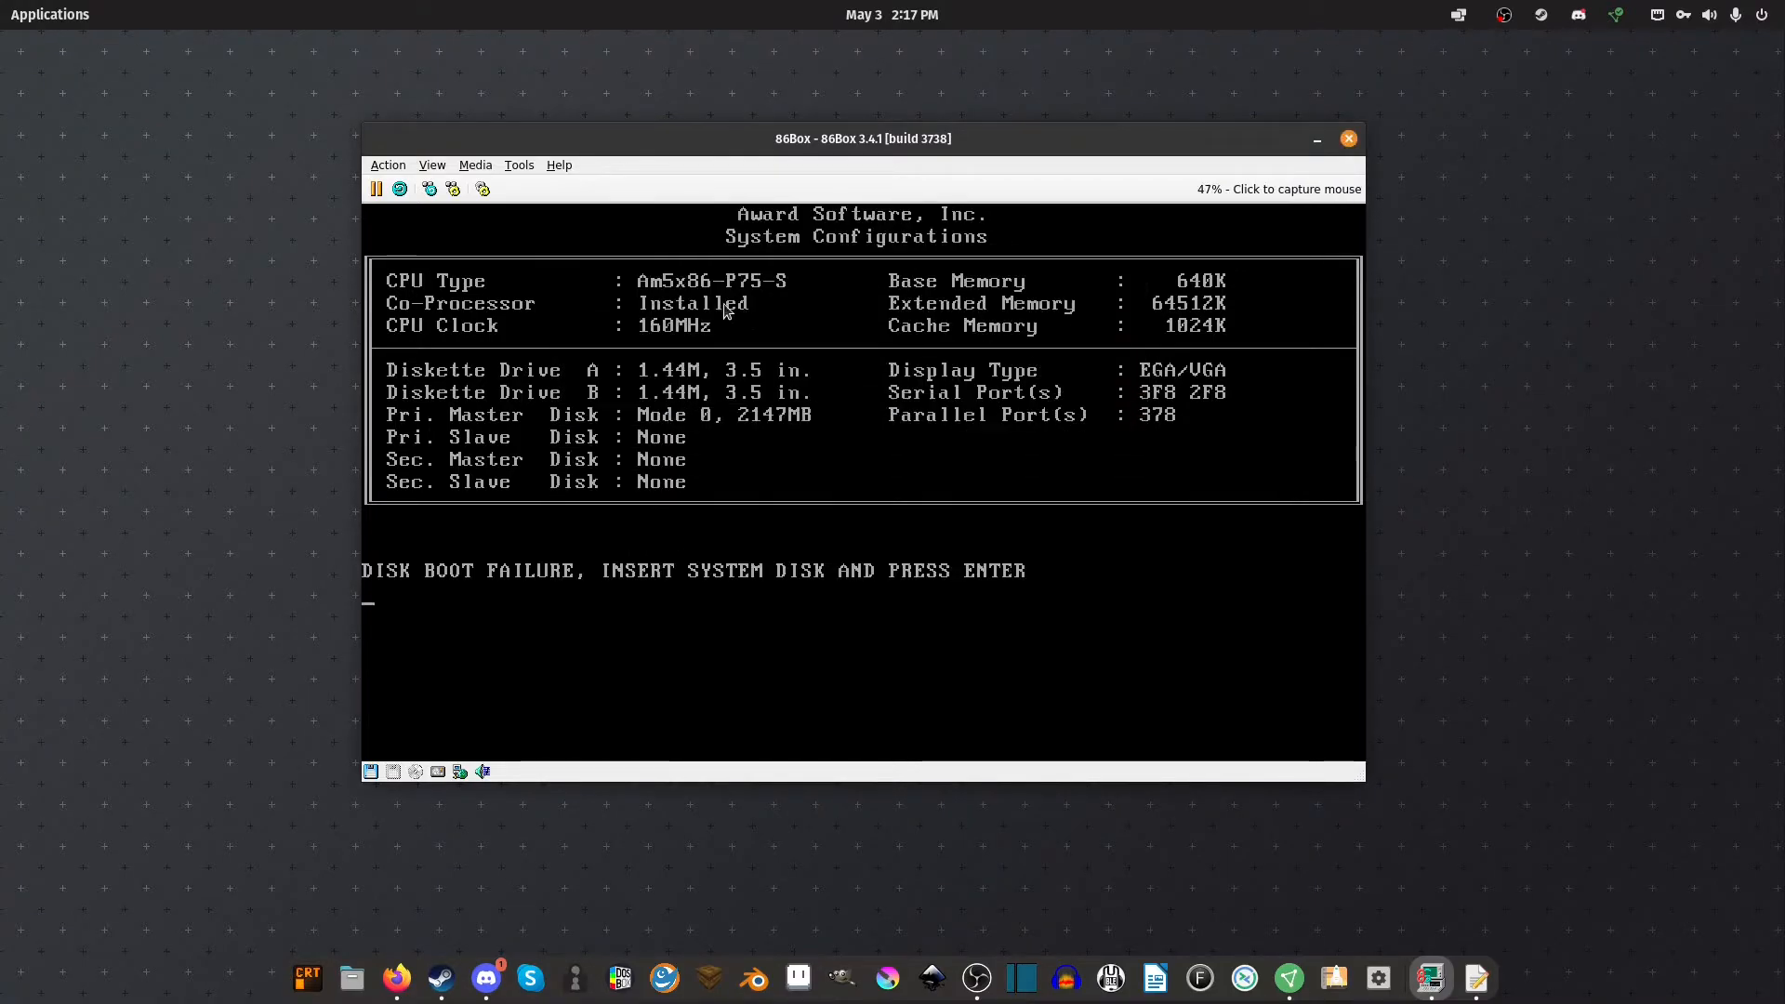
pyautogui.click(401, 190)
pyautogui.click(926, 465)
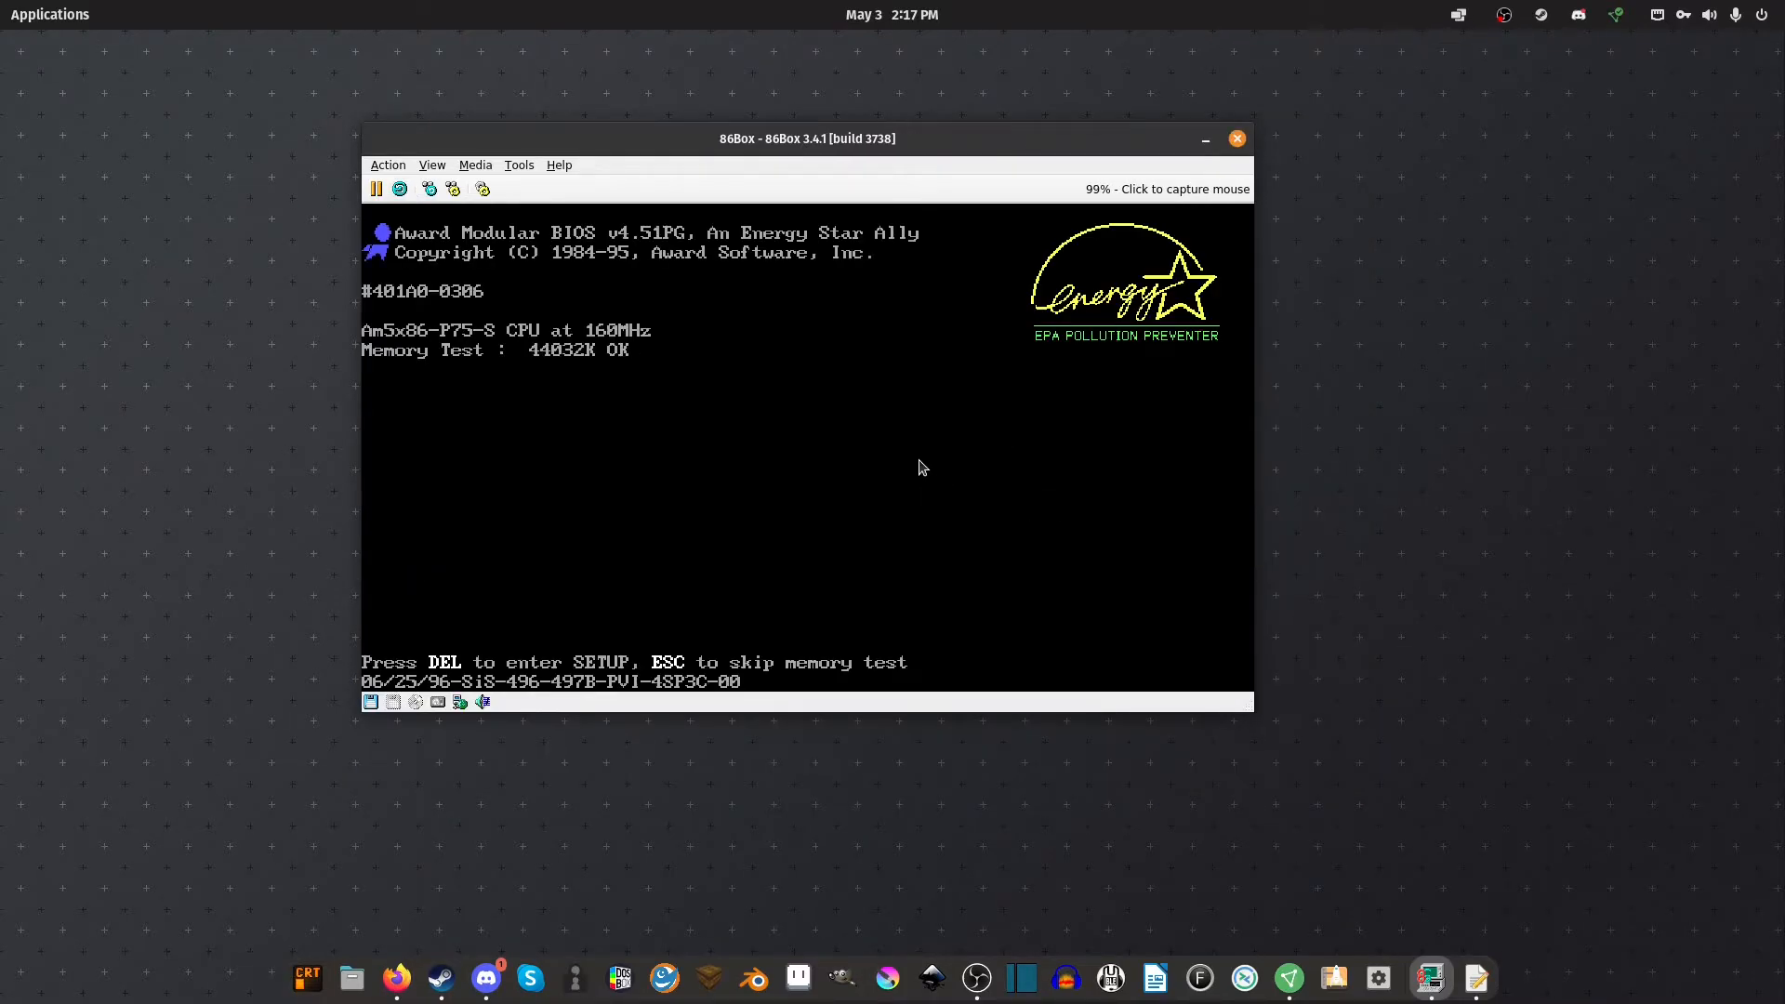
# Enter BIOS setup and auto-detect the 544 MB primary master disk, skipping empty drive slots
pyautogui.press('Delete')
pyautogui.press('Down')
pyautogui.press('Right')
pyautogui.press('Down')
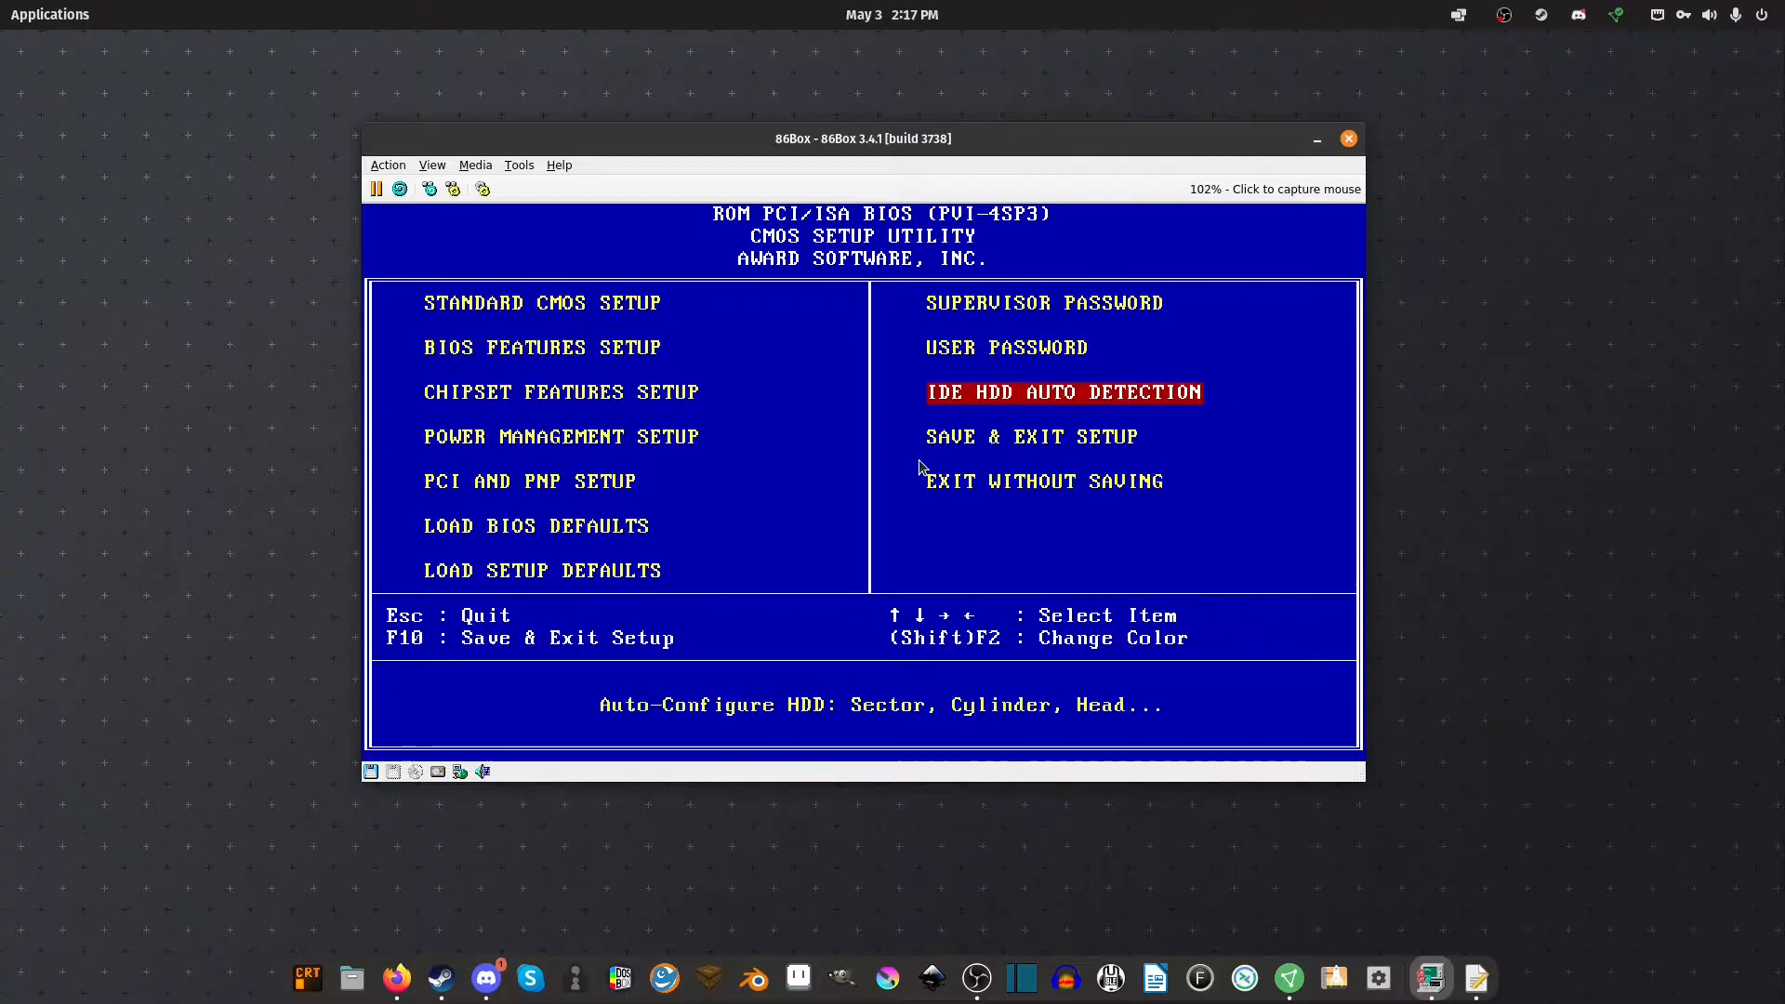
pyautogui.press('Return')
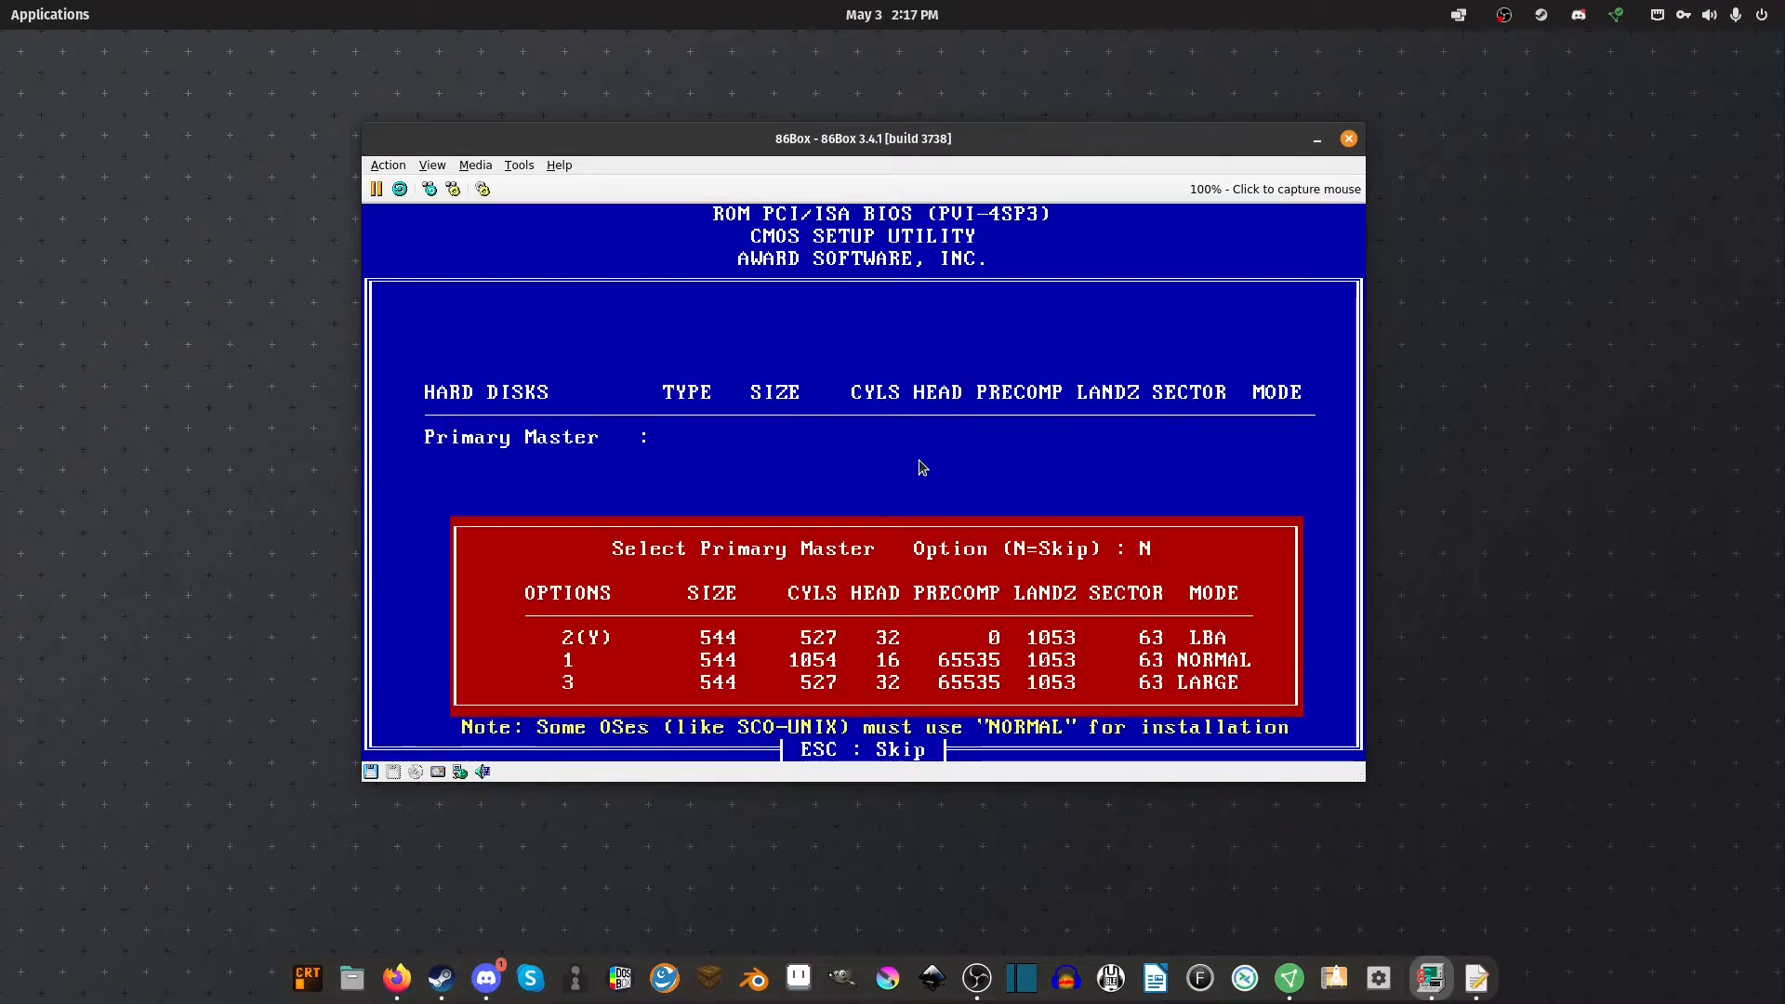
pyautogui.write('y')
pyautogui.press('Return')
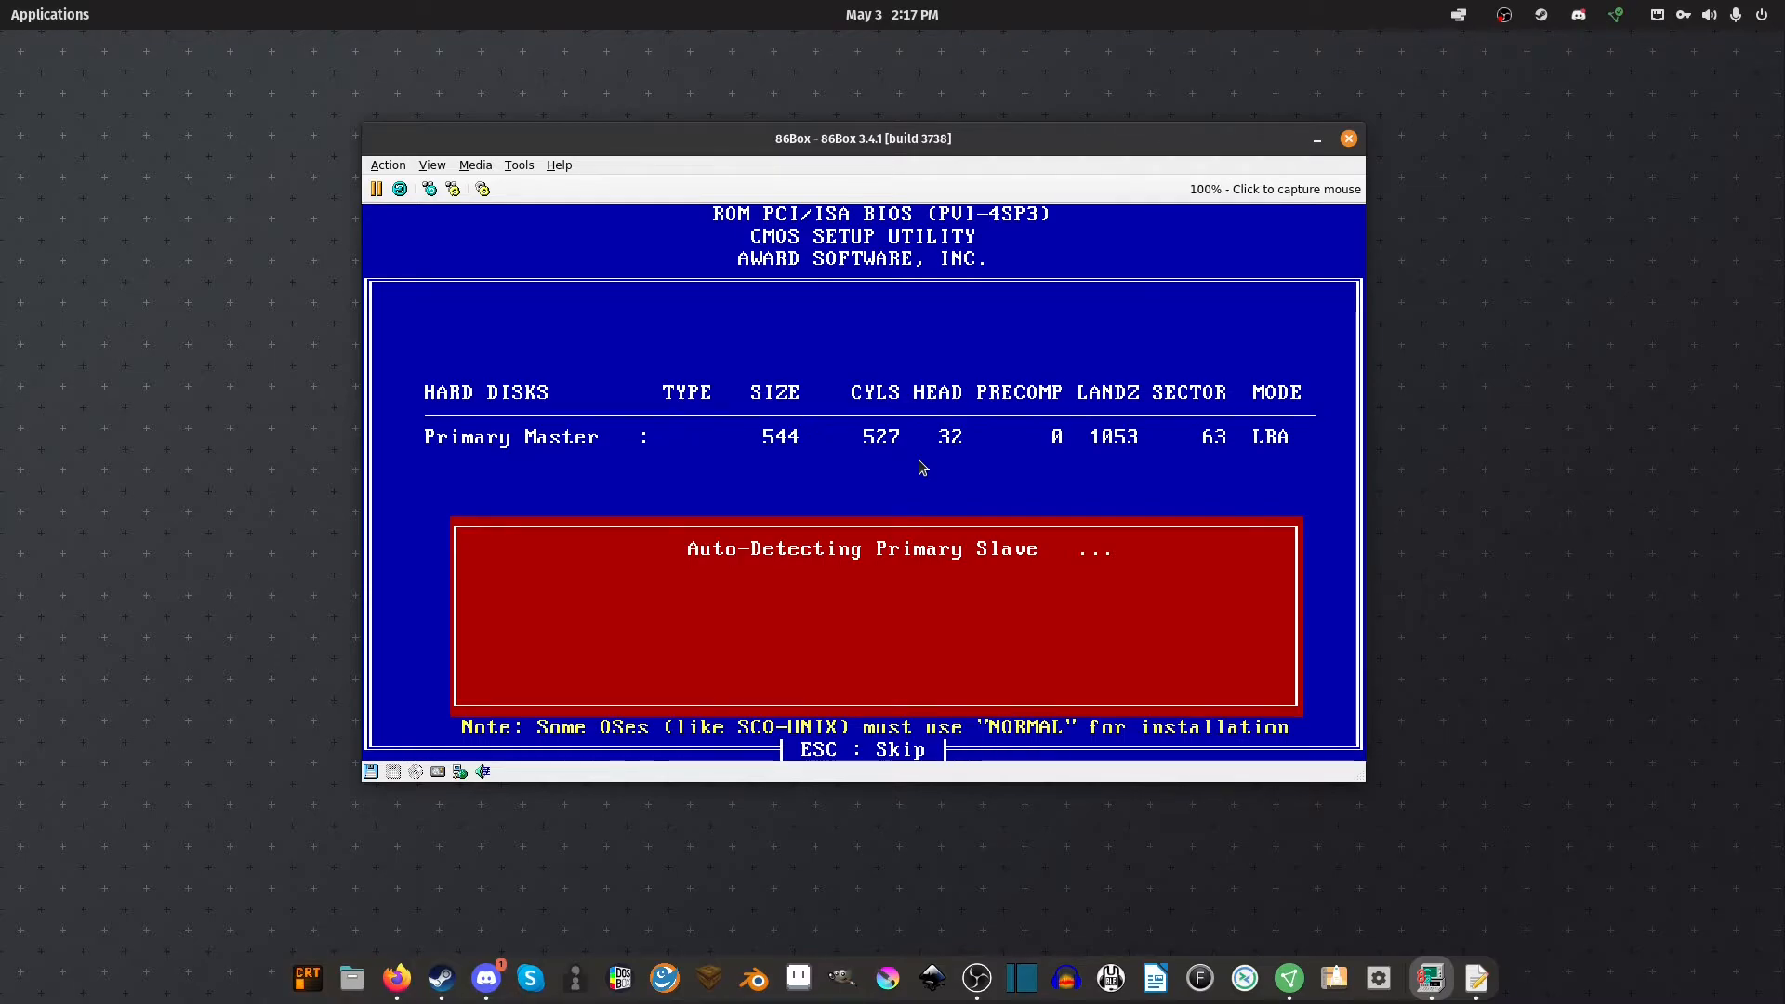
pyautogui.press('Return')
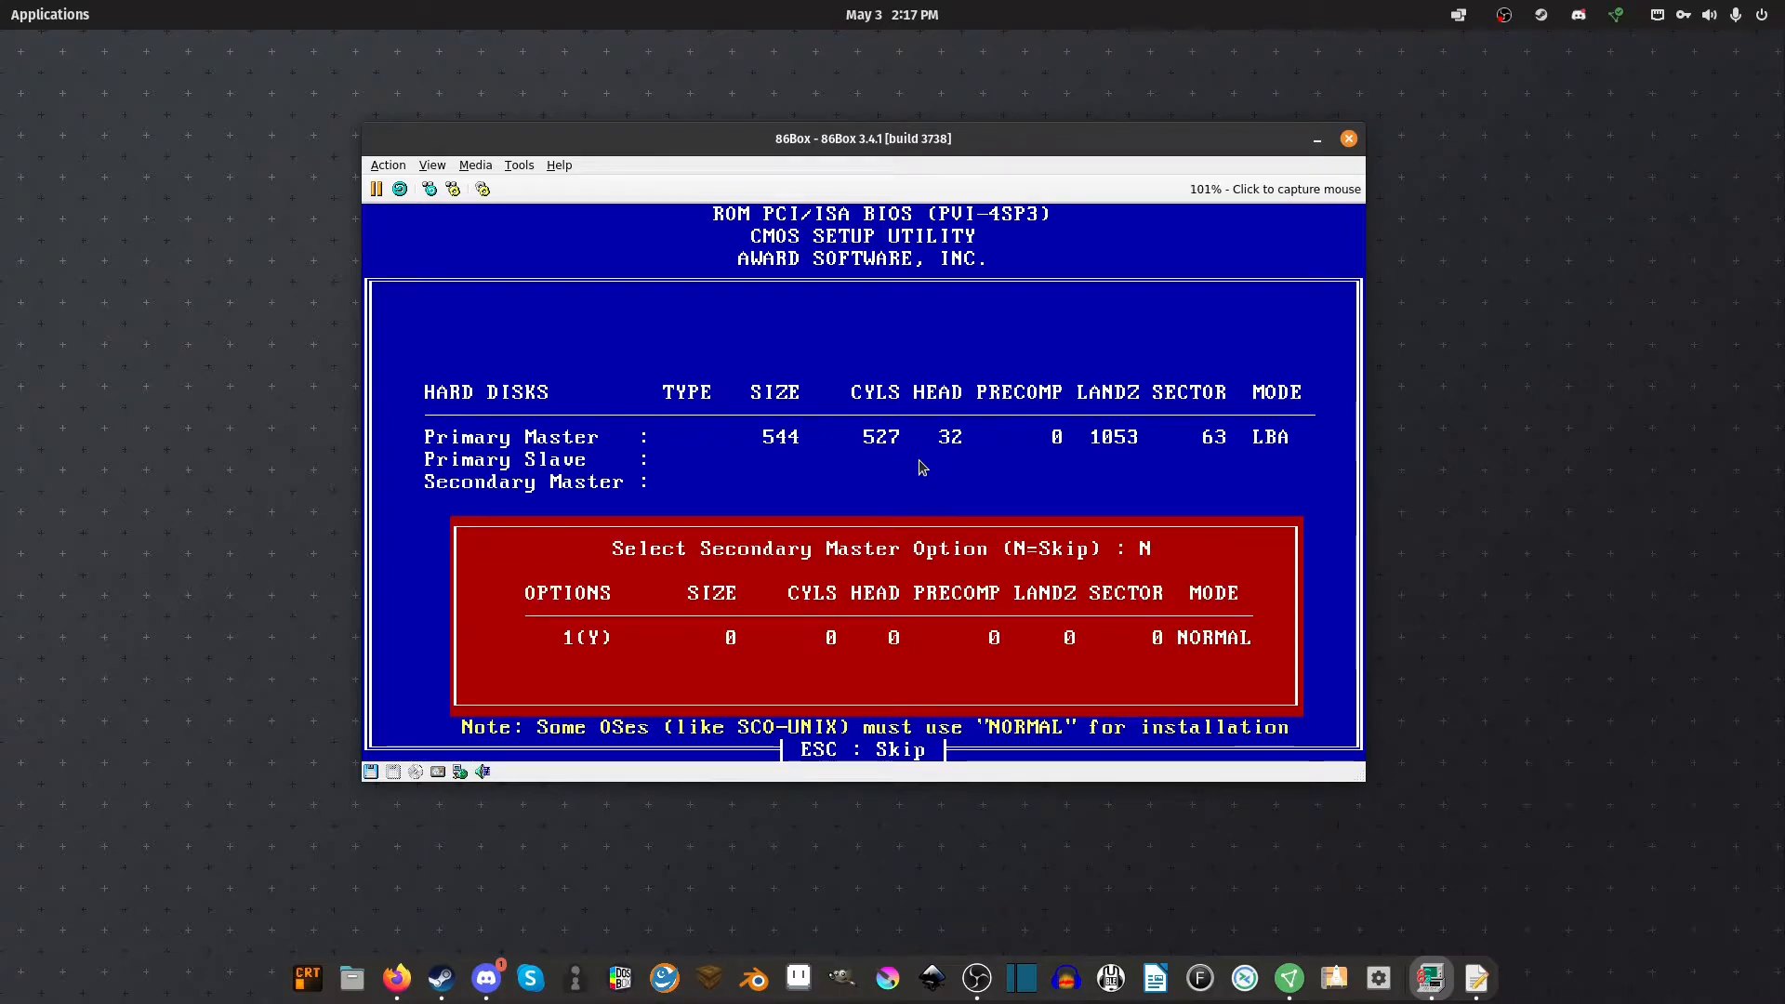
pyautogui.press('Return')
pyautogui.press('Return')
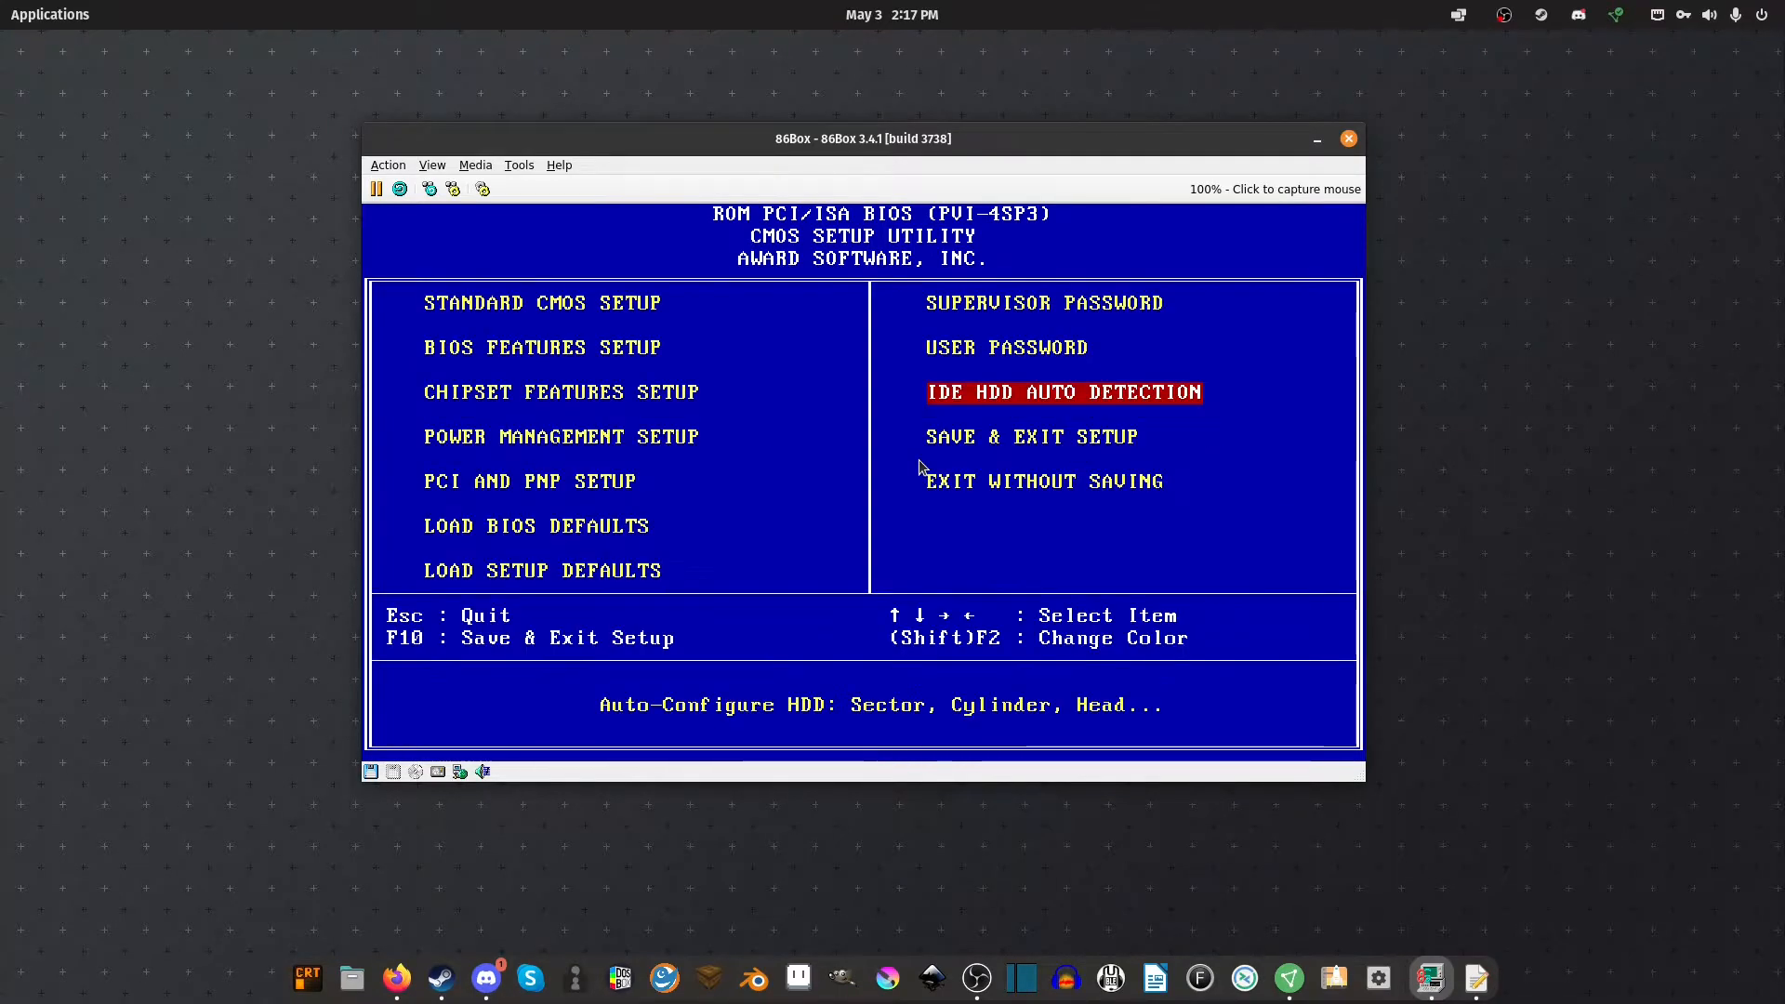
# Save the BIOS settings and exit, rebooting into MS-DOS 6.22 Setup
pyautogui.press('Left')
pyautogui.press('Right')
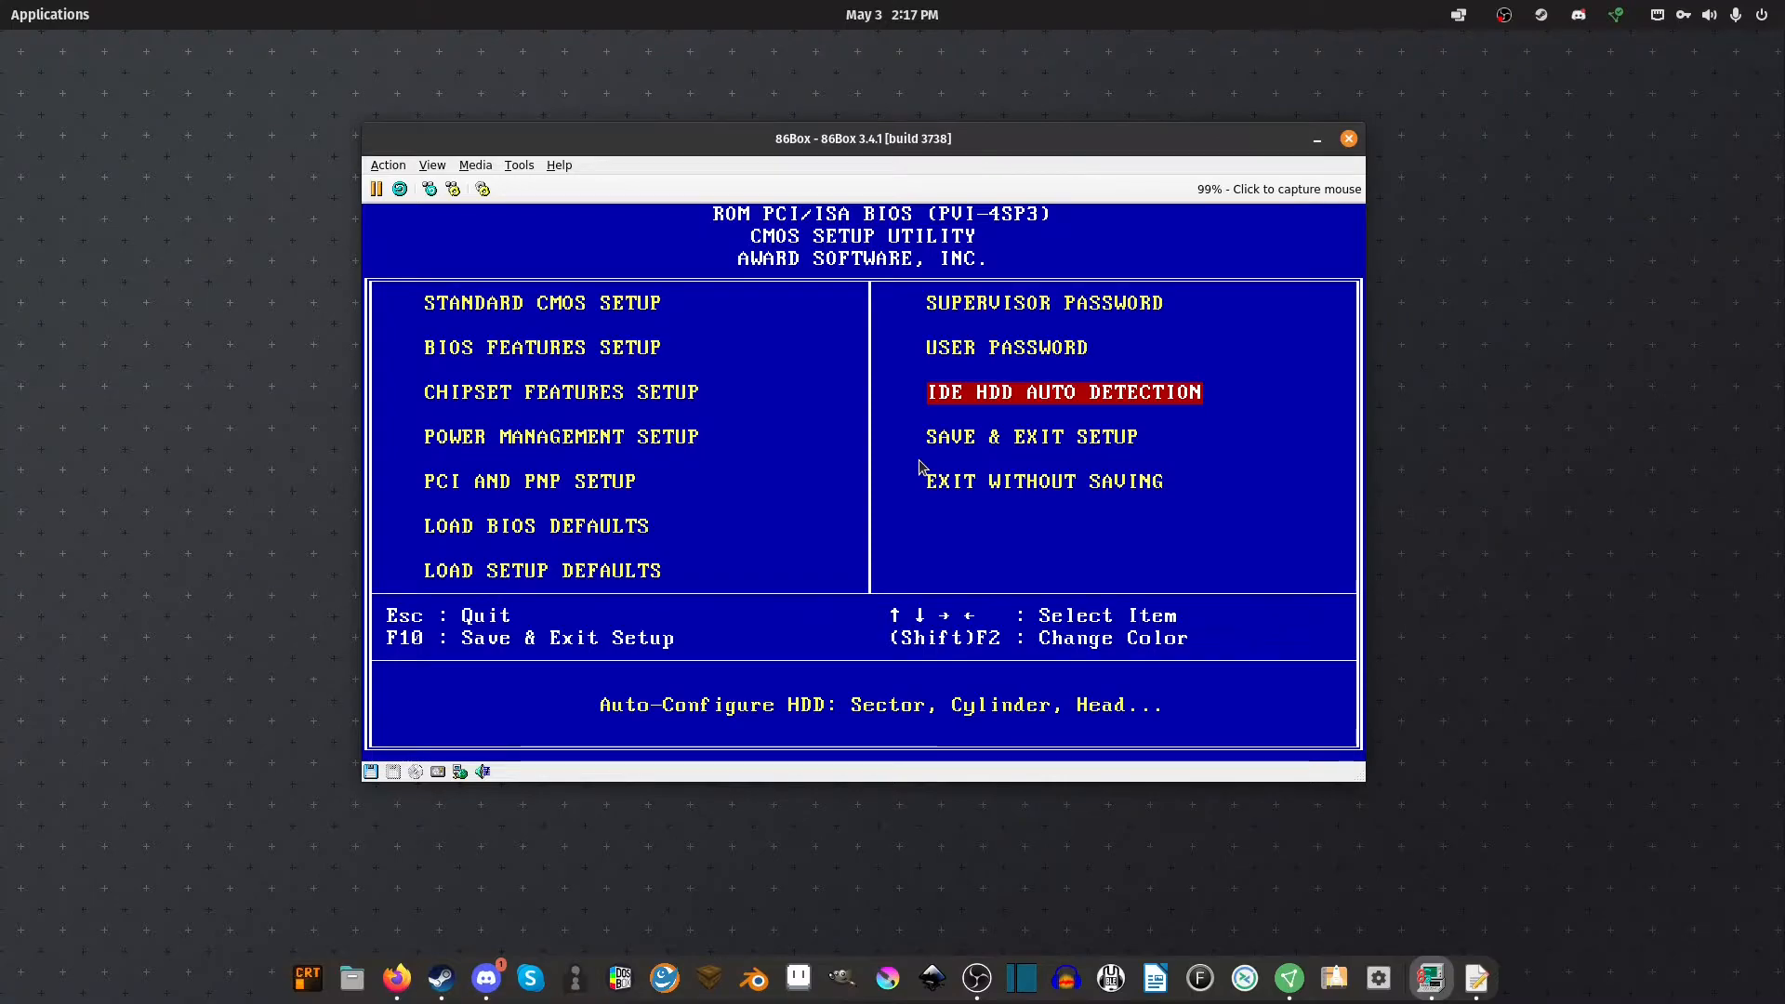
pyautogui.press('Down')
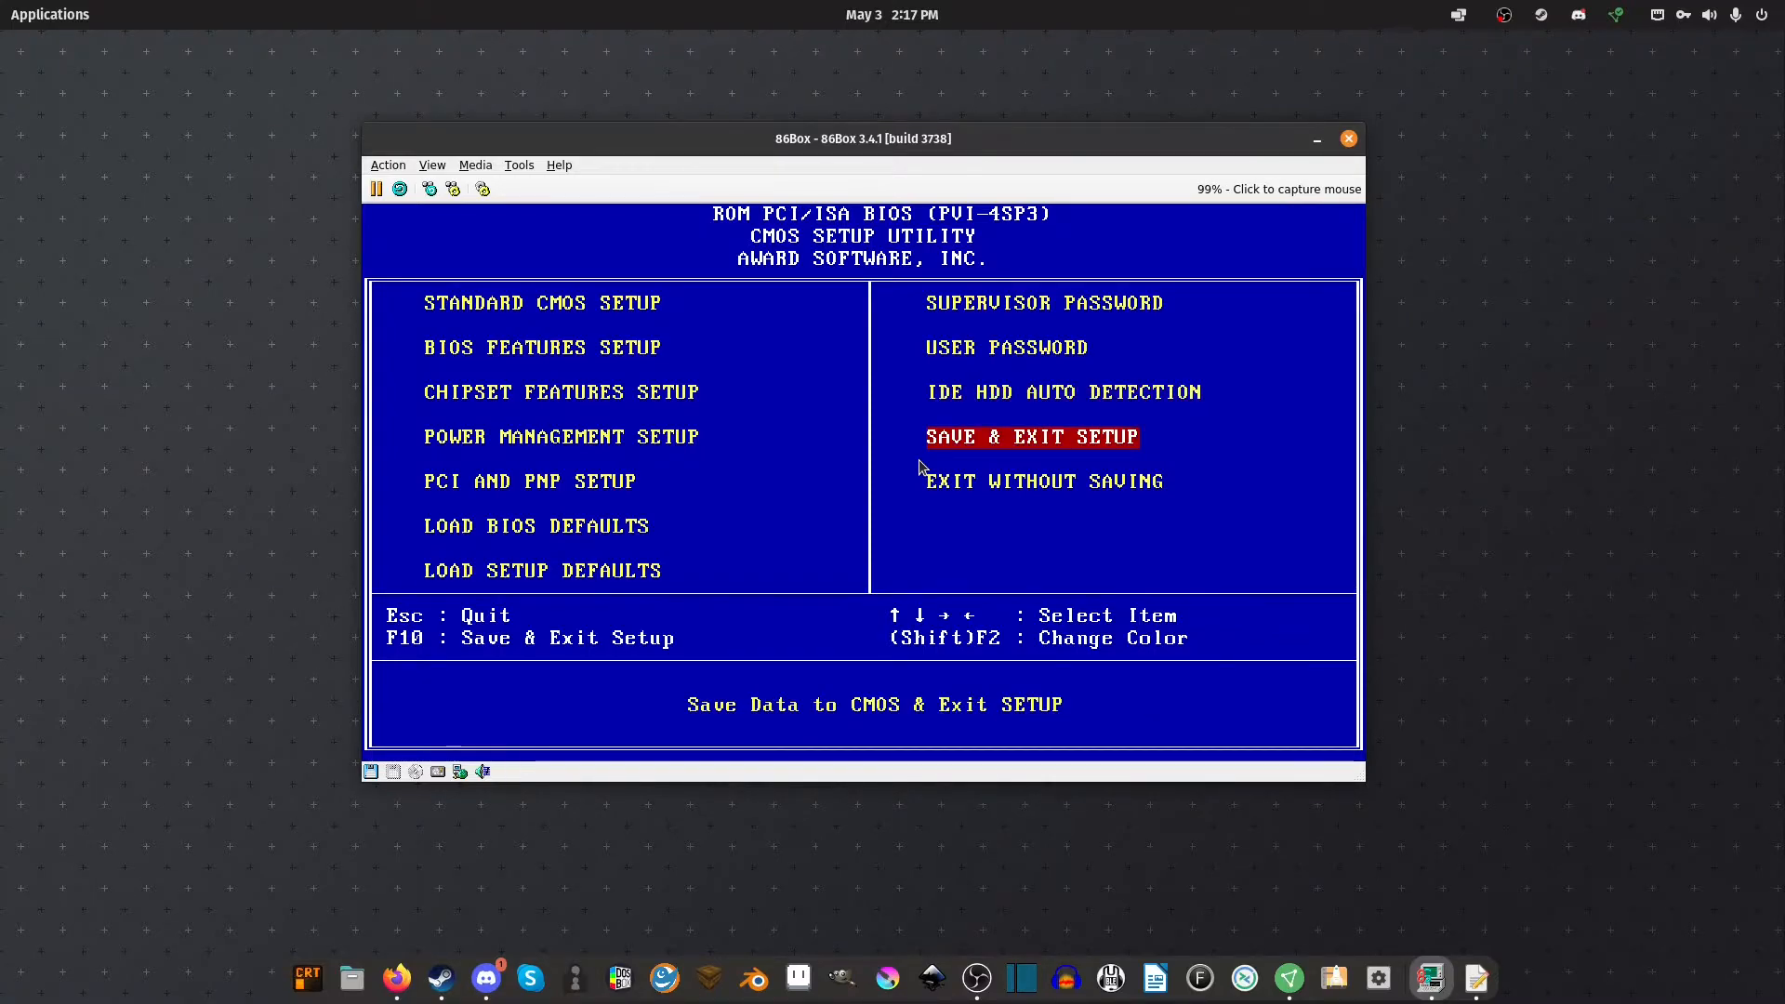
pyautogui.press('Return')
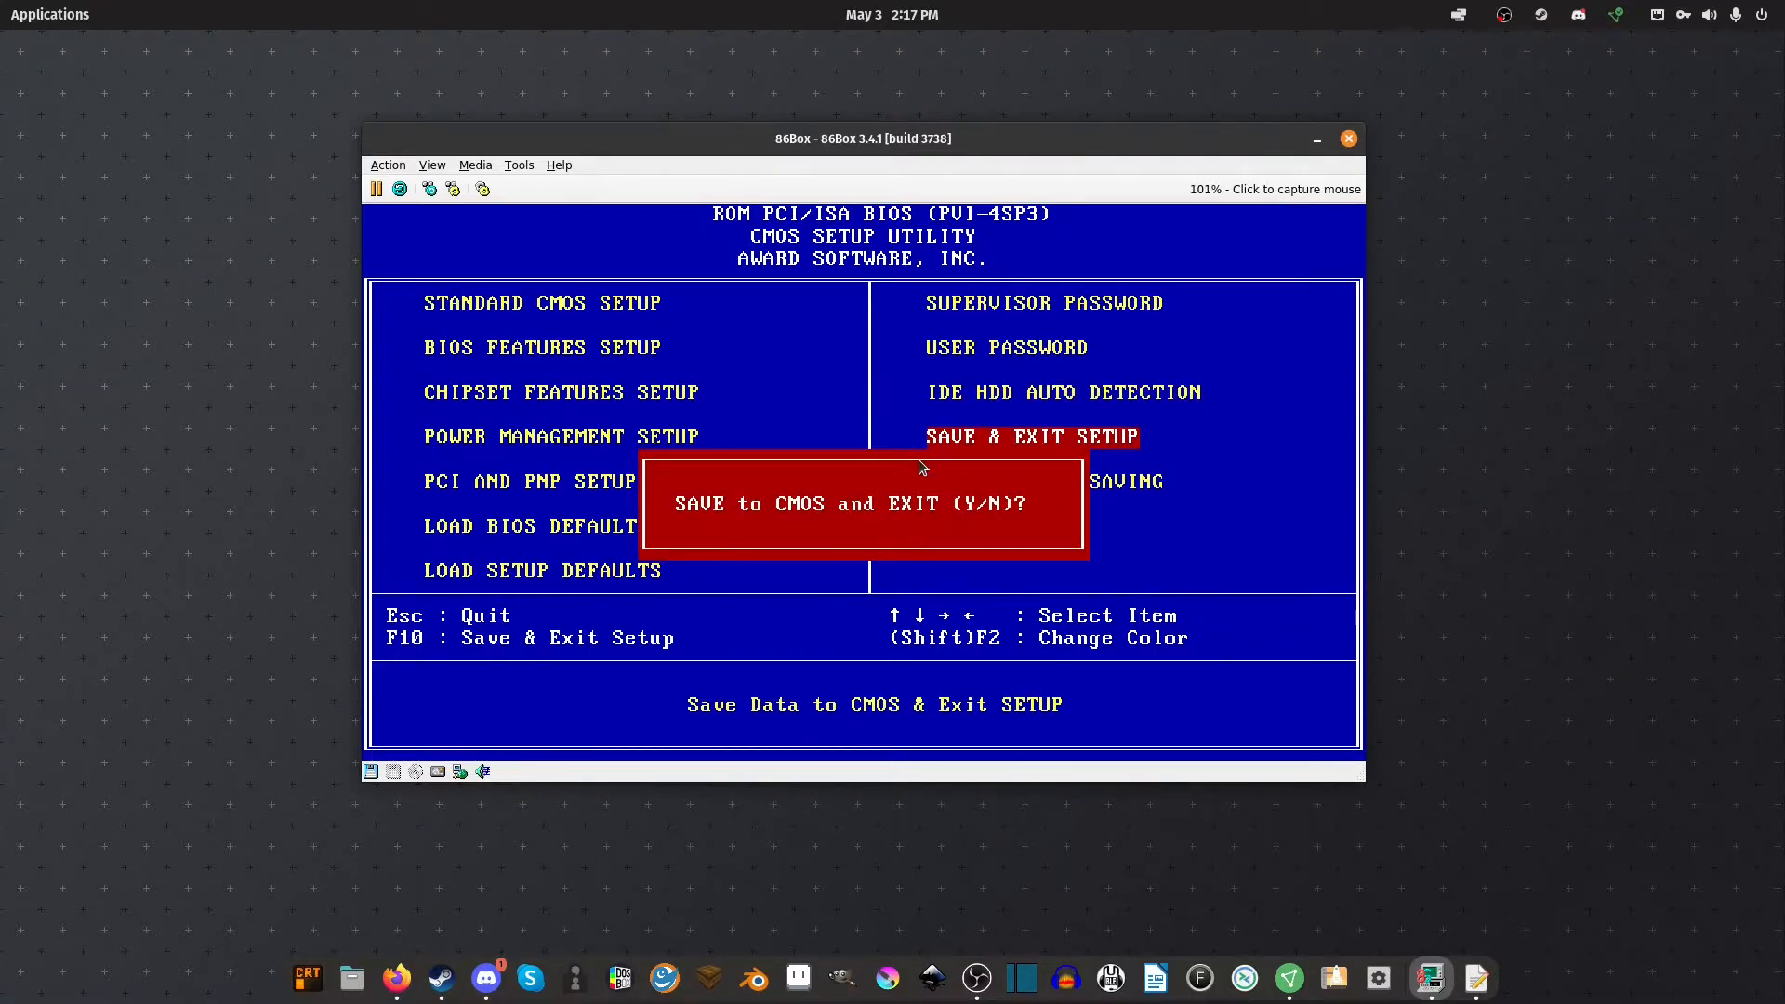
pyautogui.write('y')
pyautogui.press('Return')
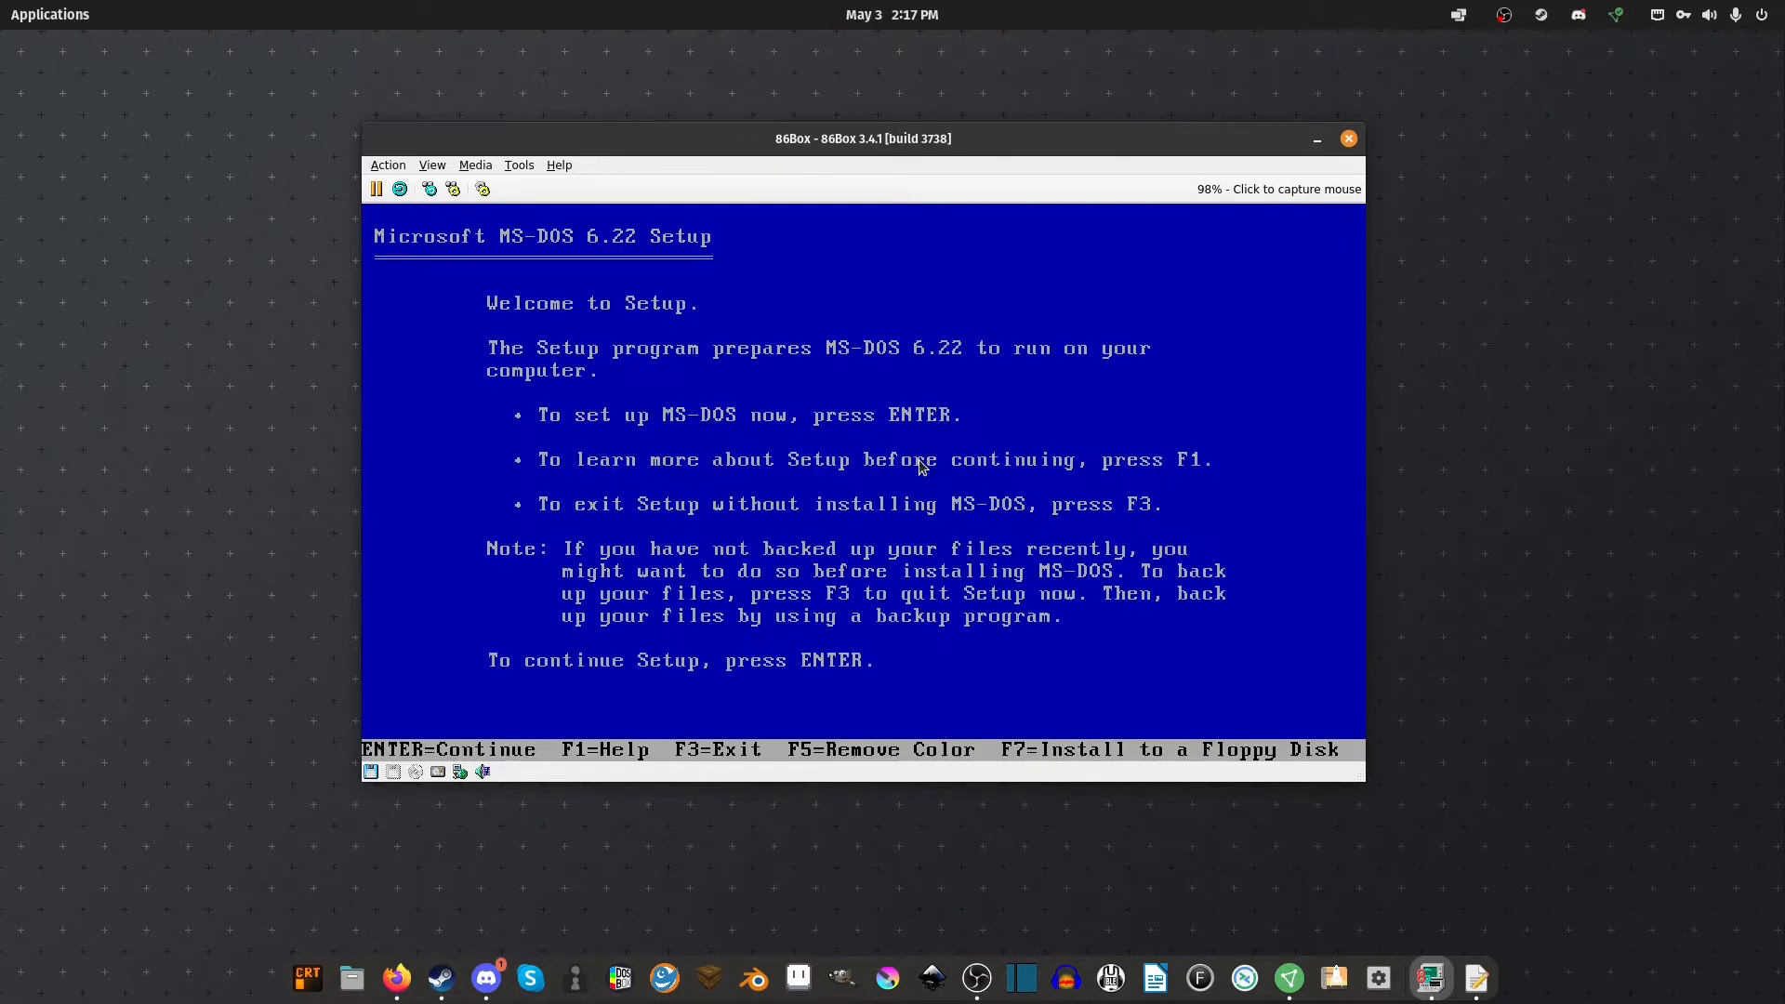
# Start MS-DOS Setup, let it configure the unallocated disk space, and restart
pyautogui.press('Return')
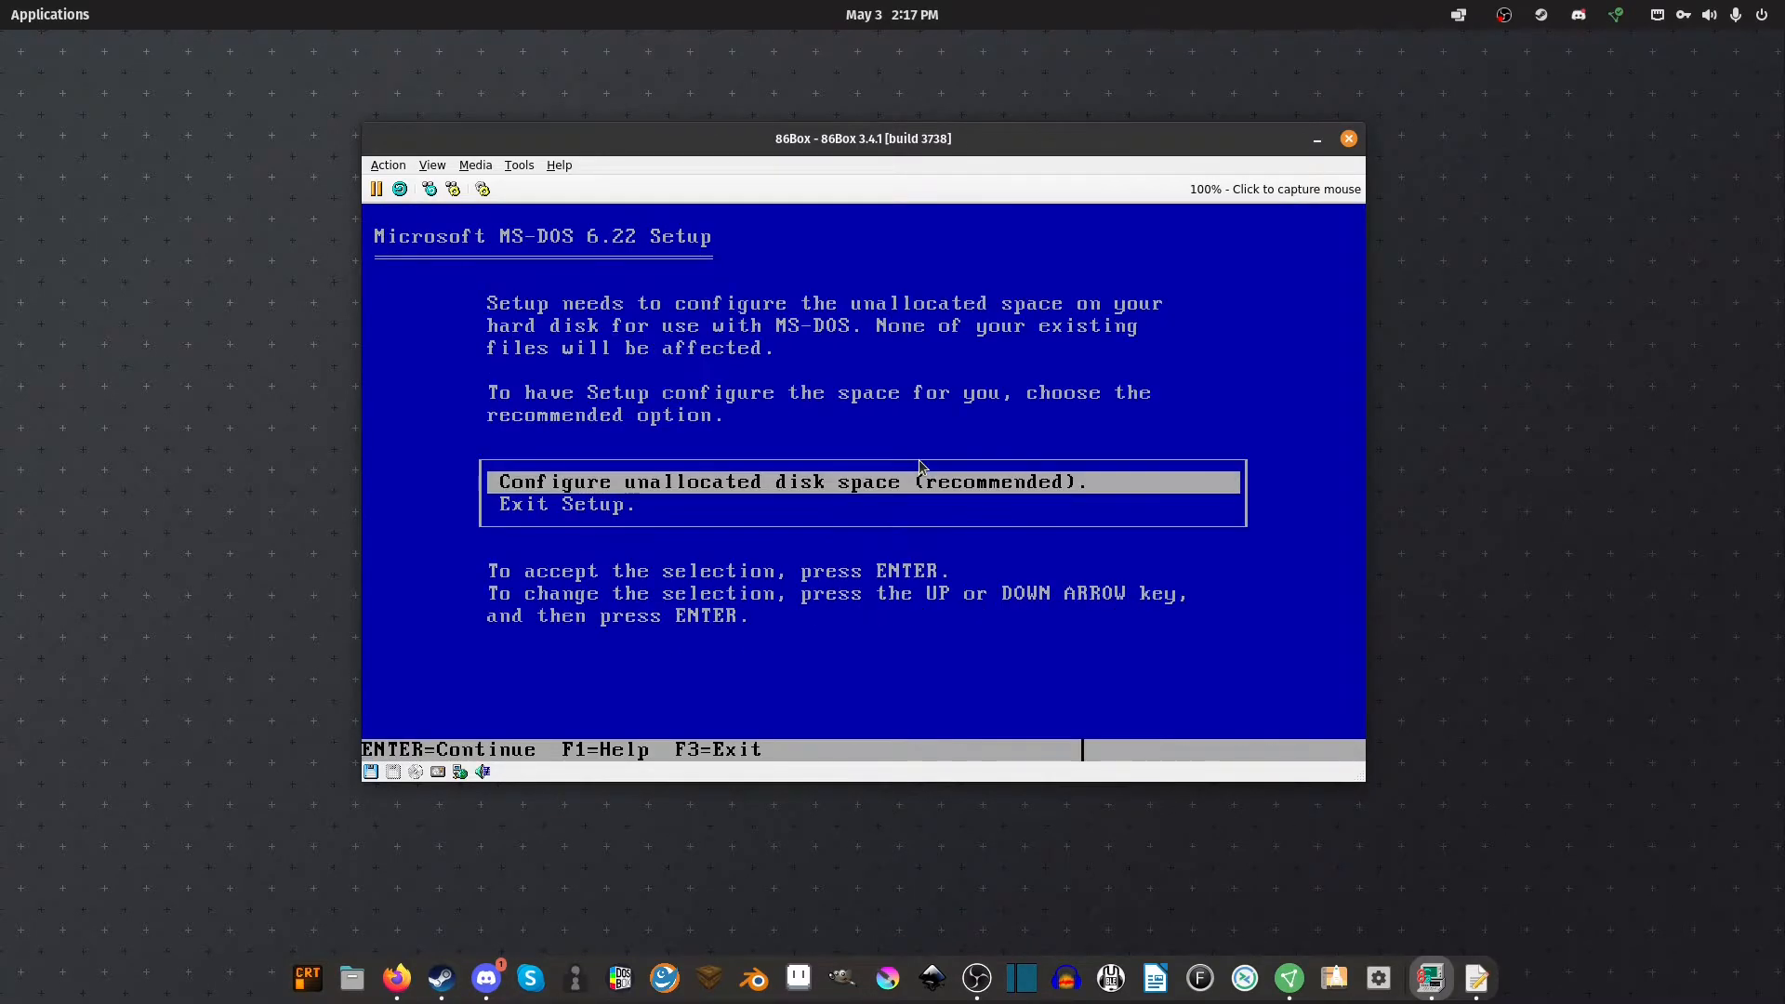
pyautogui.press('Return')
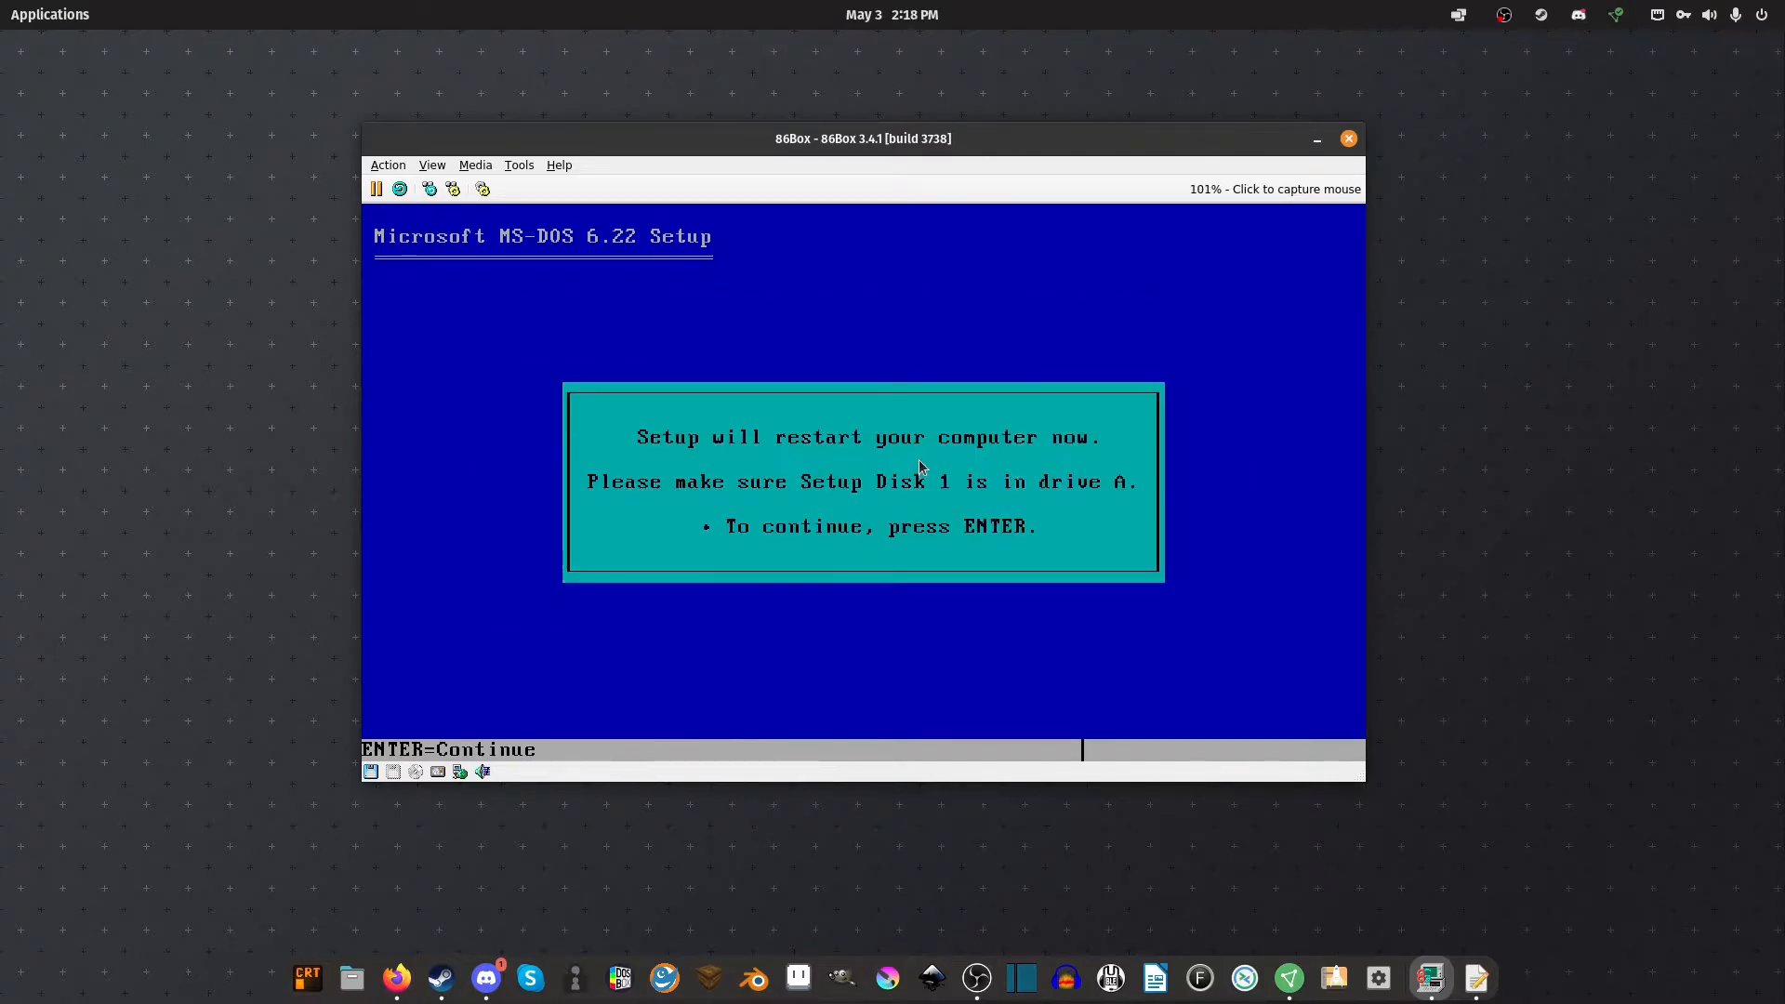
pyautogui.press('Return')
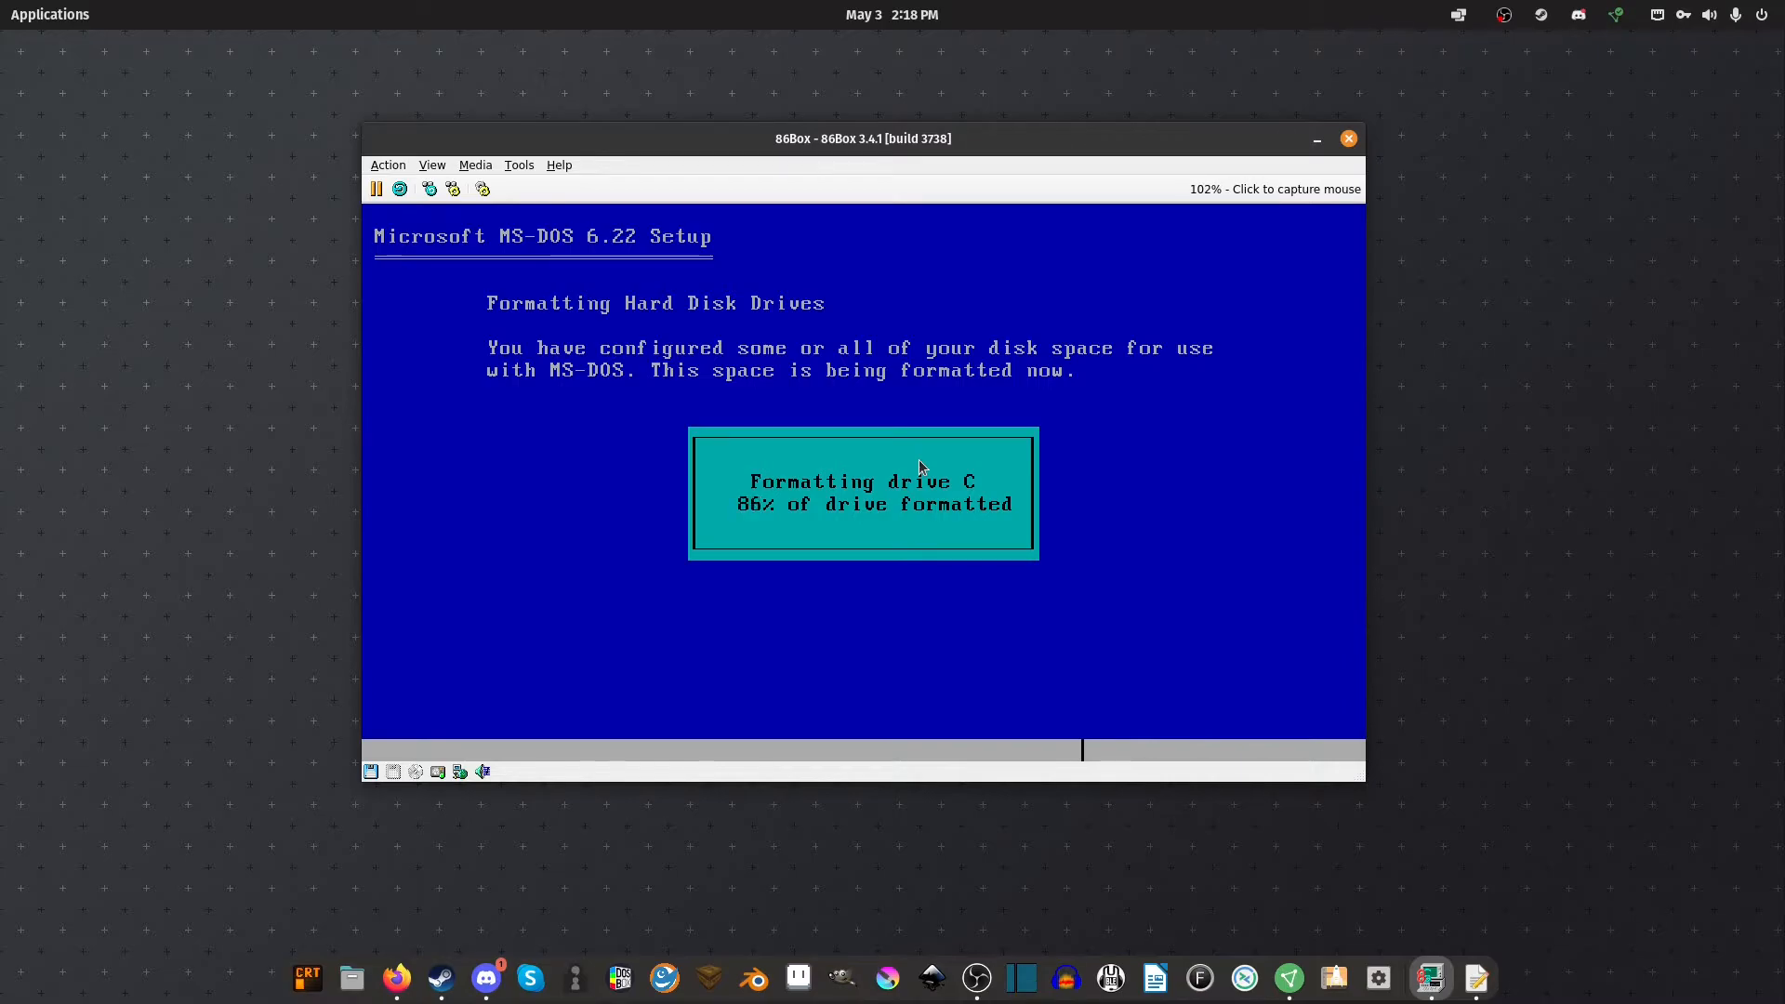
# Accept the default date, country and keyboard settings and the C:\DOS install directory
pyautogui.press('Up')
pyautogui.press('Down')
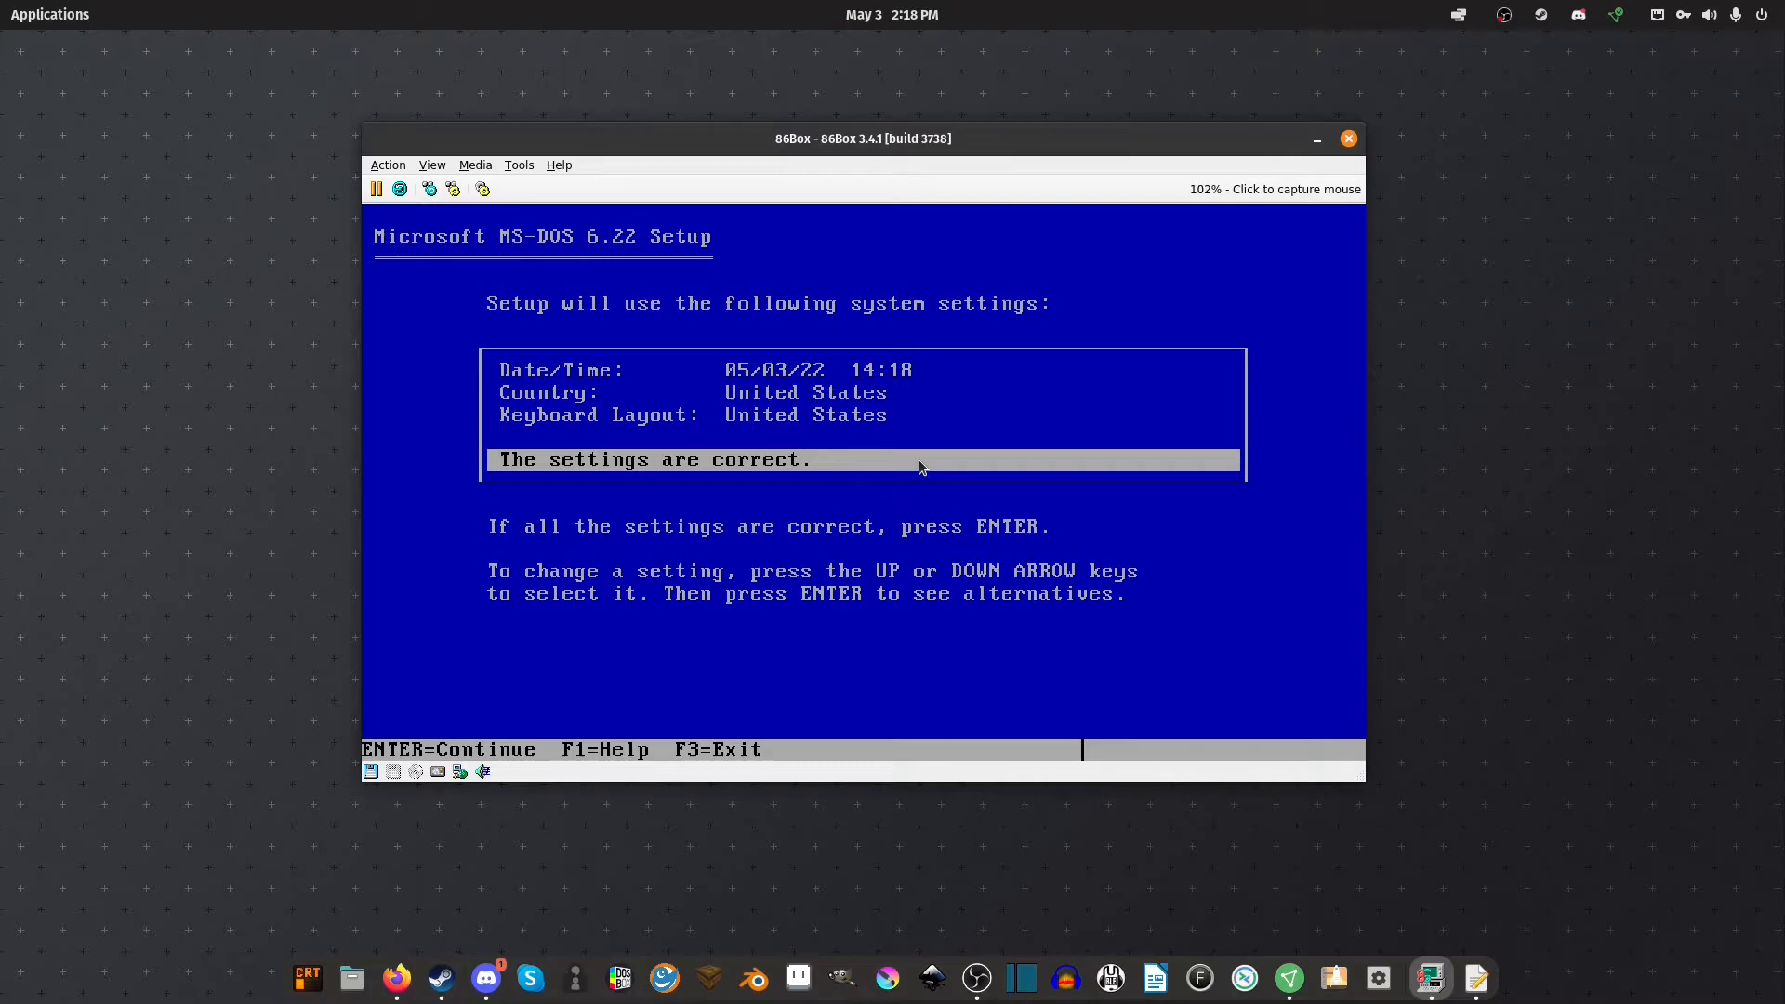
pyautogui.press('Return')
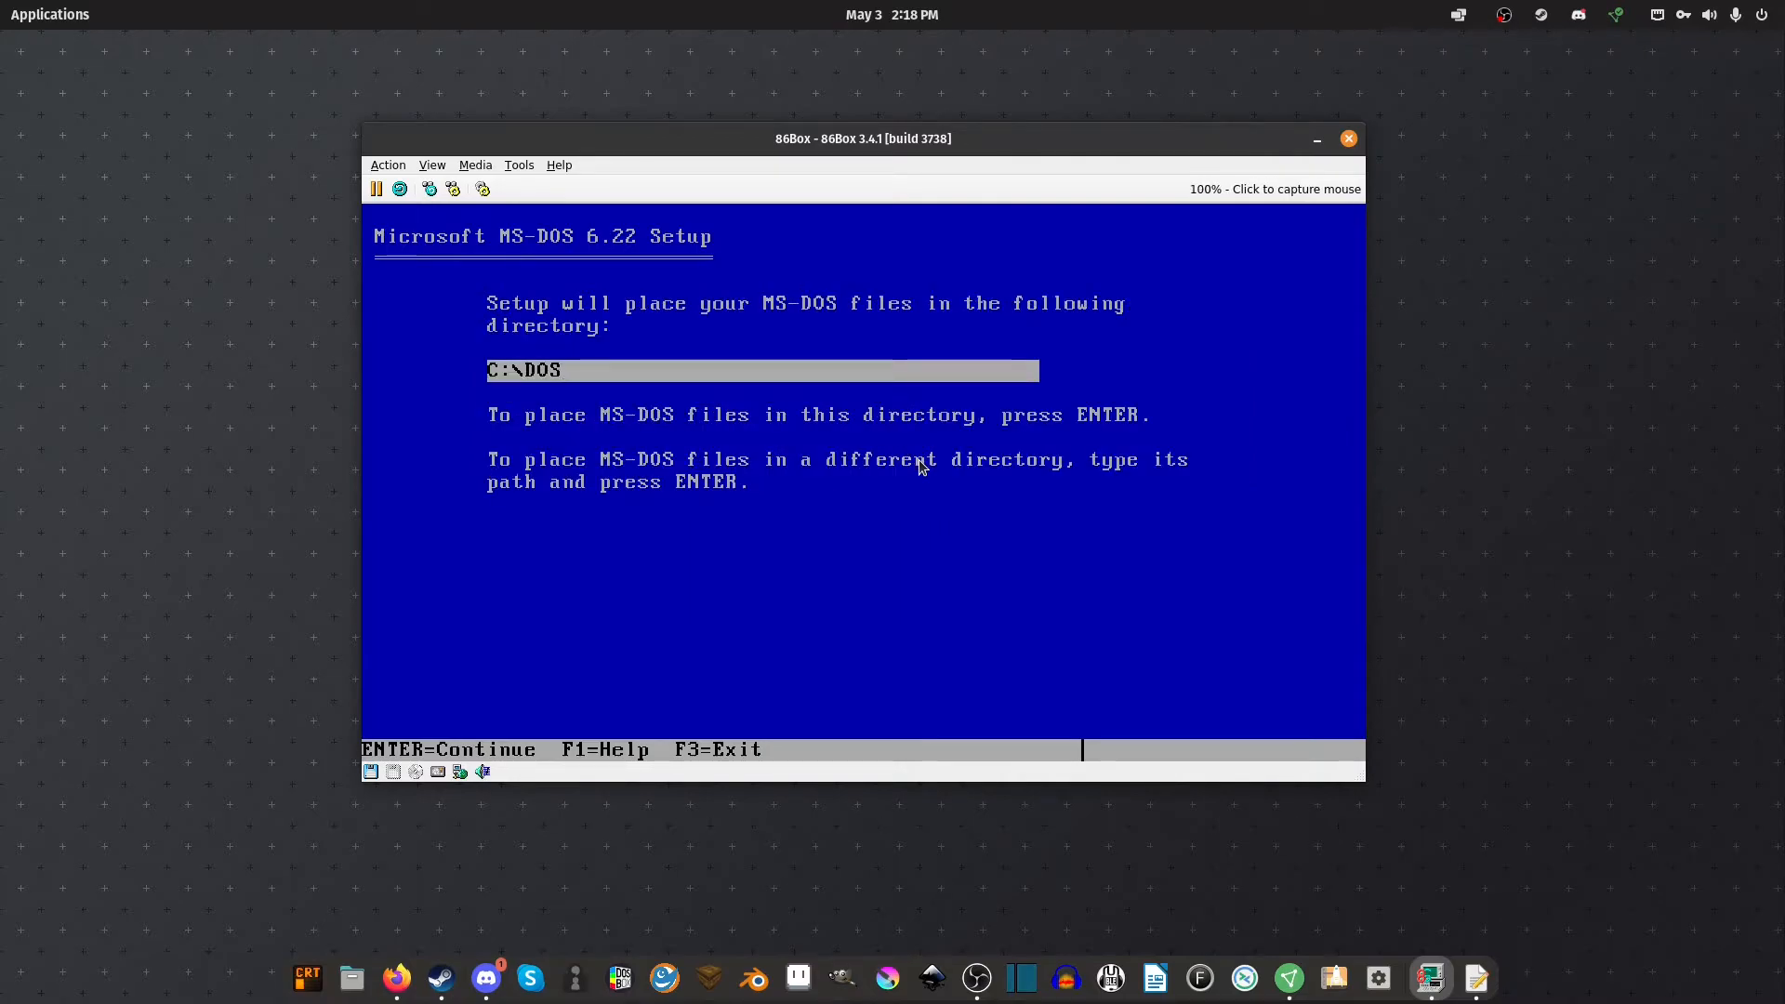
pyautogui.press('Return')
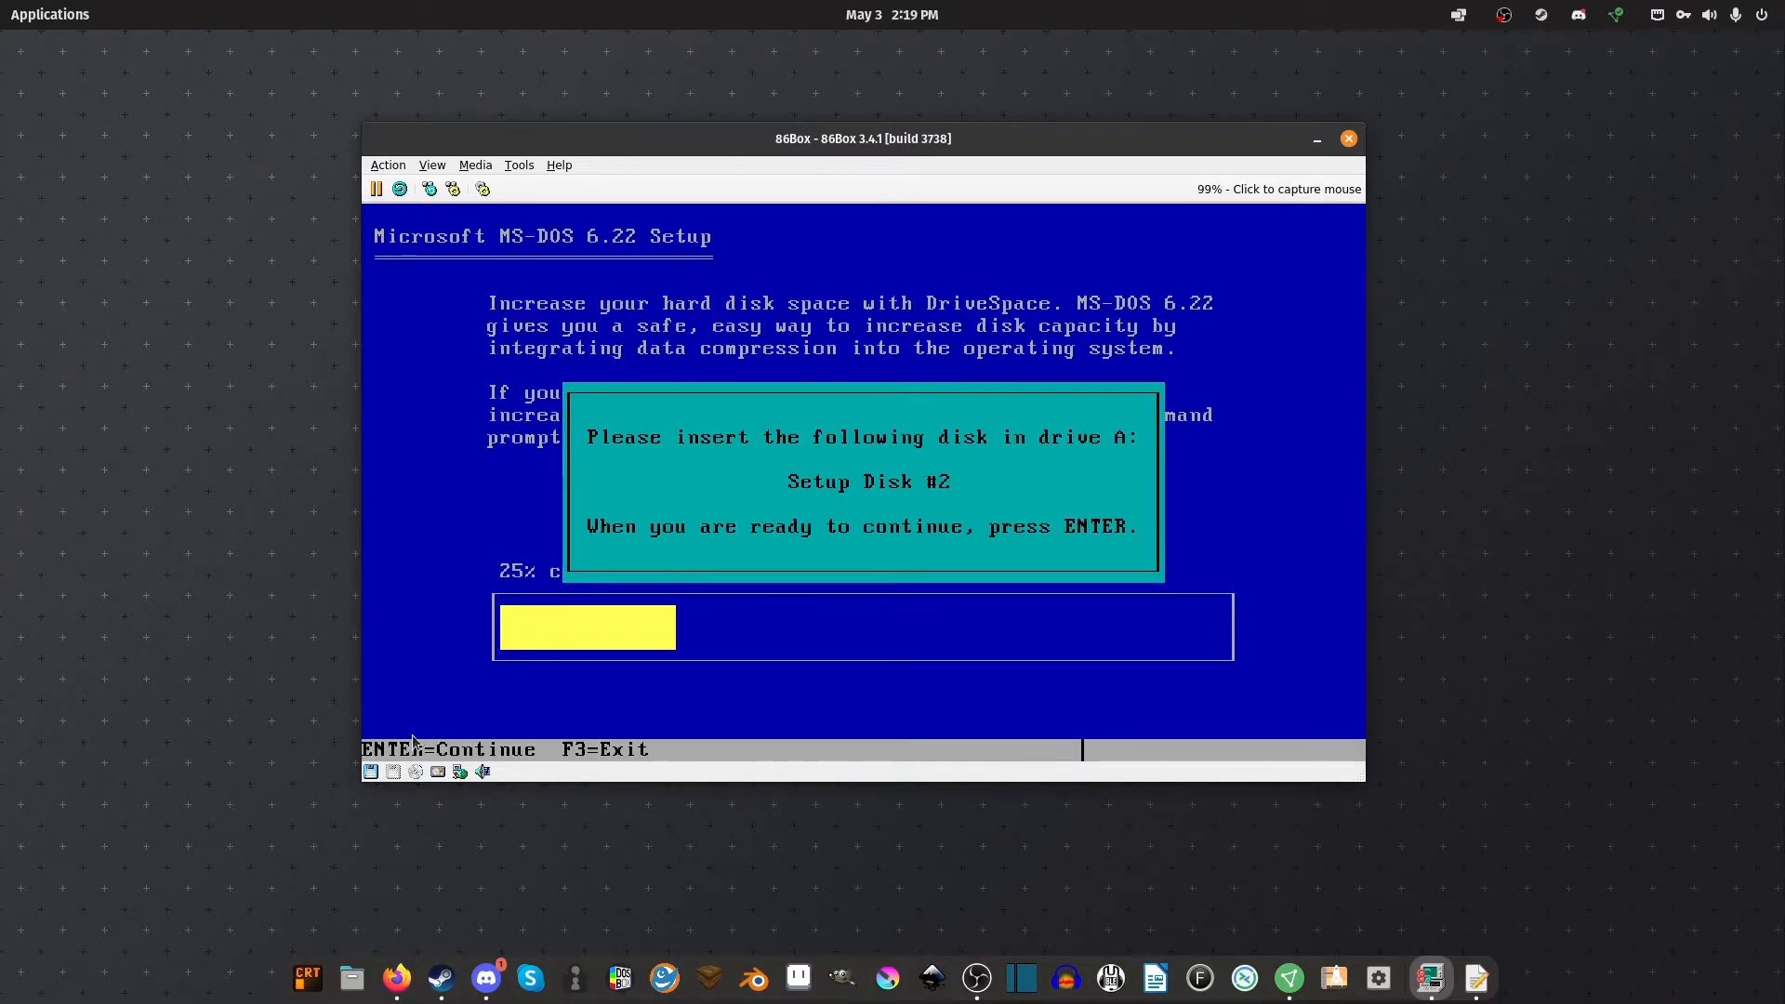
# Load Disk2.img into drive A and continue MS-DOS Setup
pyautogui.click(370, 772)
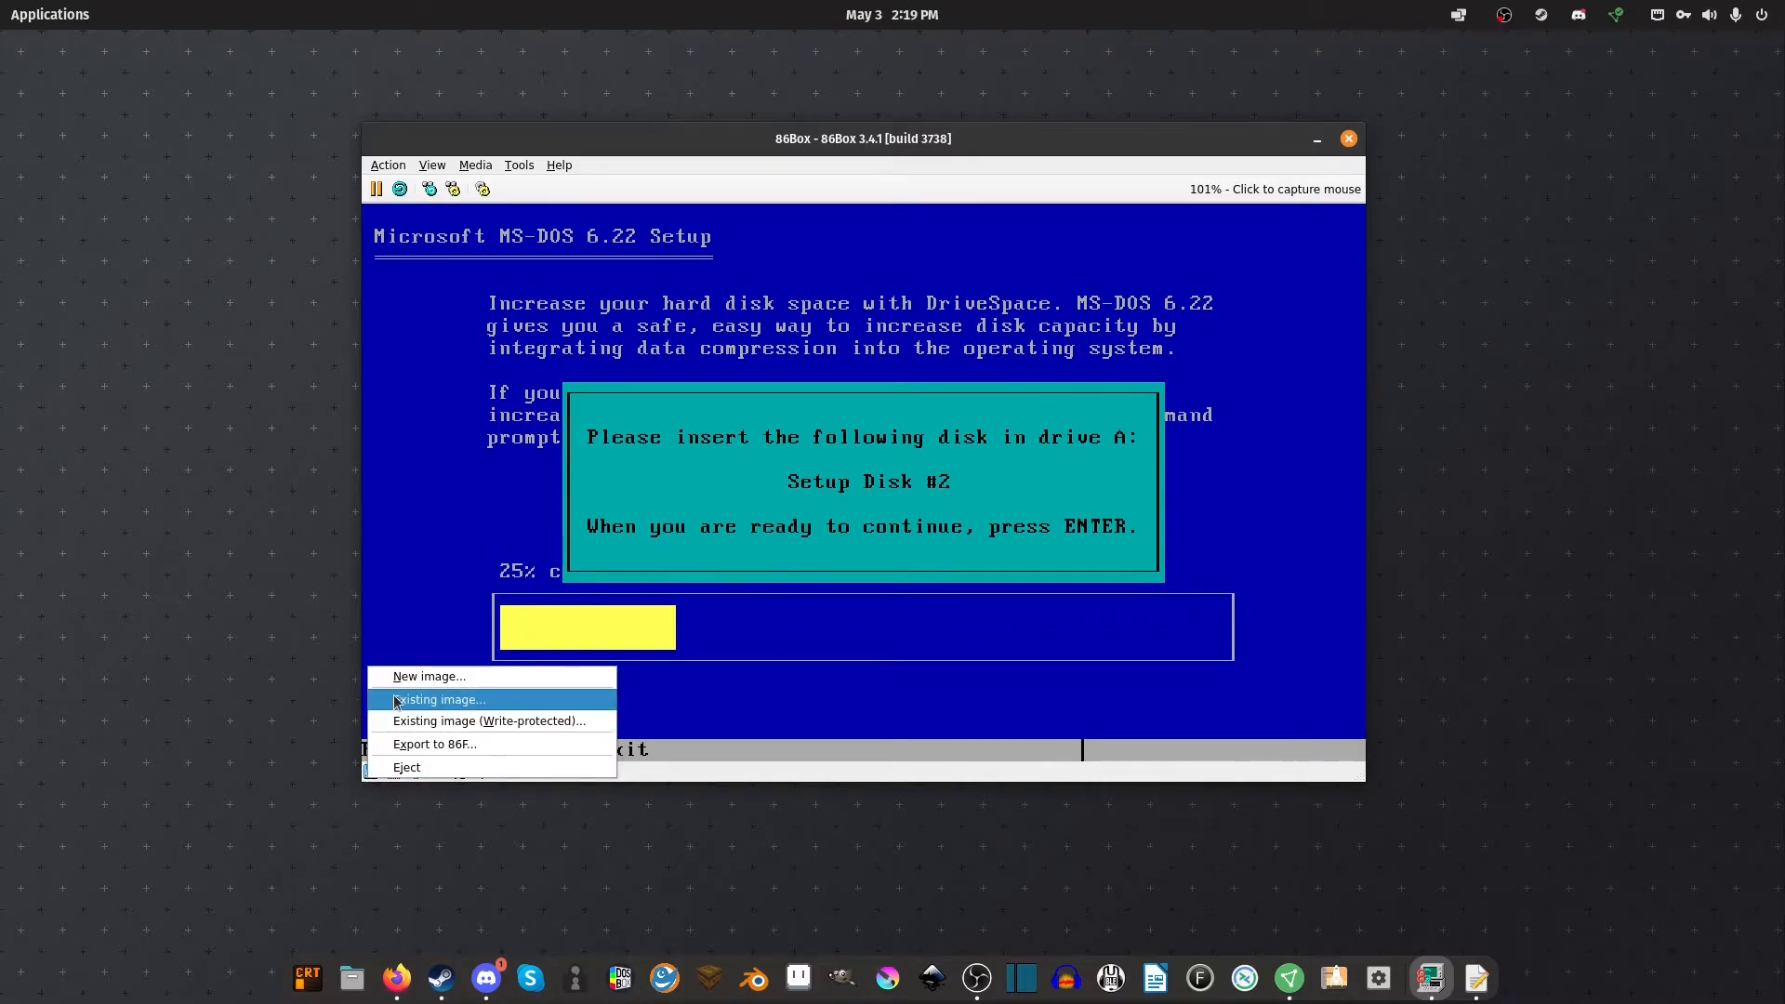
pyautogui.click(436, 700)
pyautogui.doubleClick(695, 320)
pyautogui.press('Return')
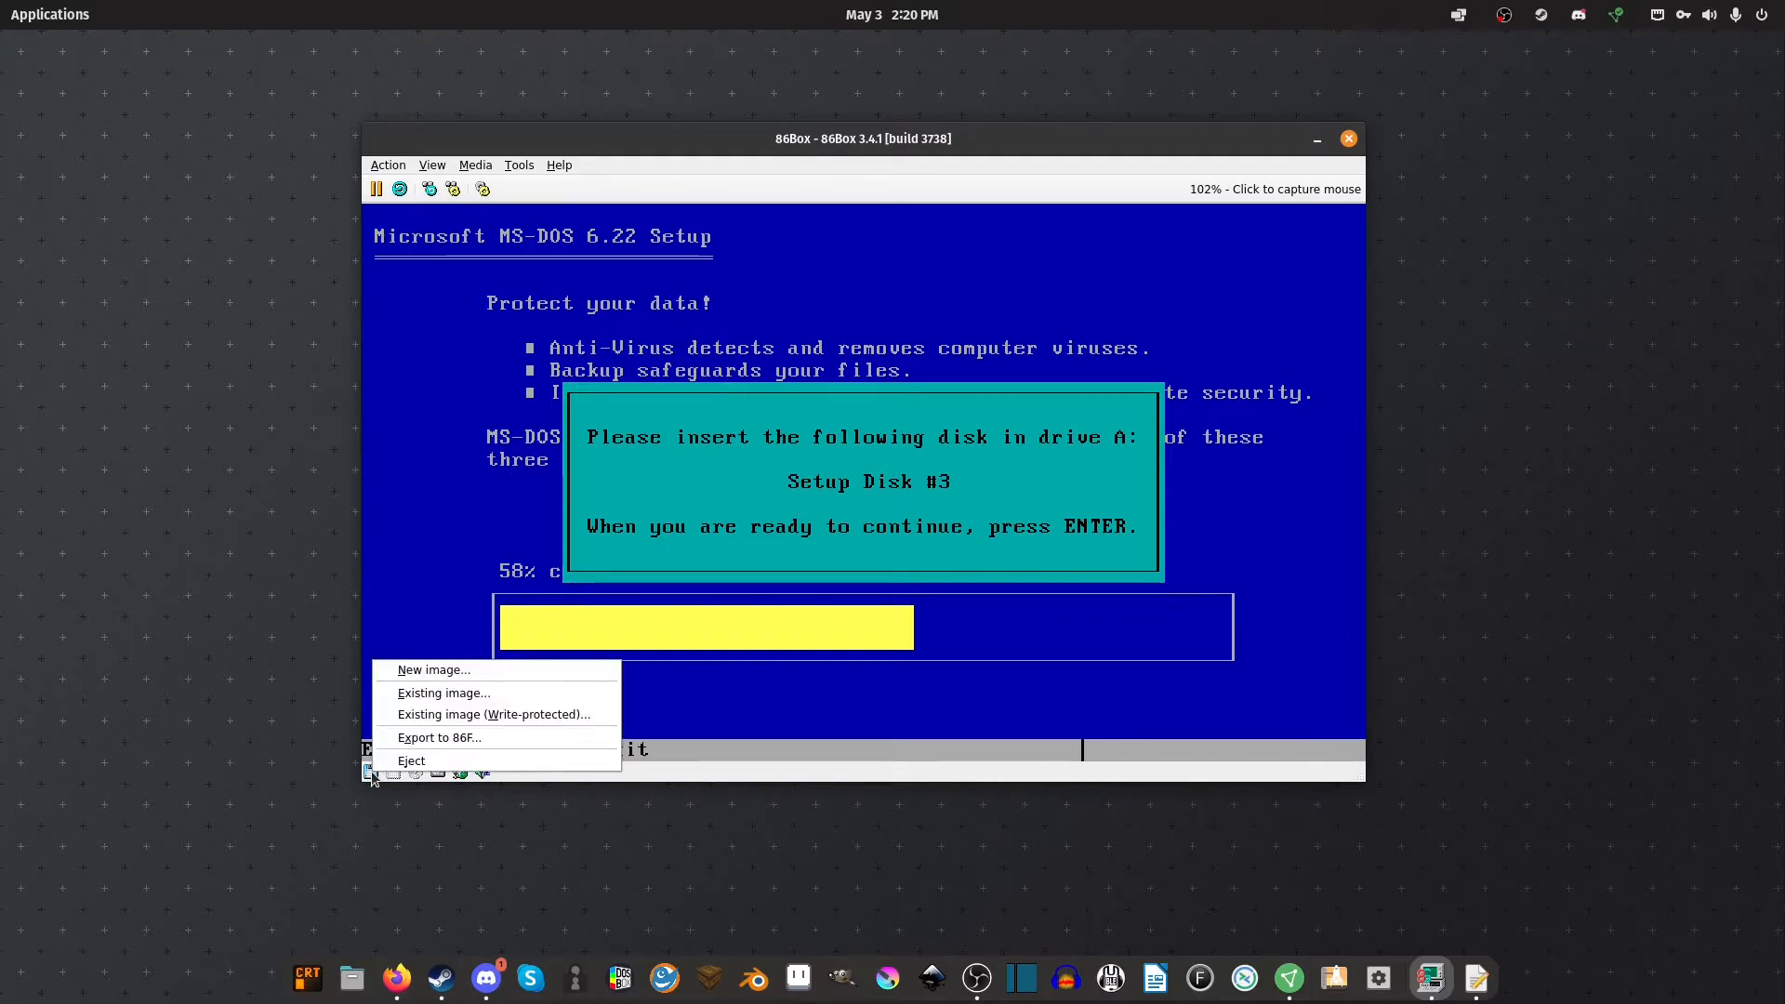
# Load Disk3.img into drive A and continue MS-DOS Setup
pyautogui.click(423, 697)
pyautogui.click(742, 342)
pyautogui.doubleClick(742, 342)
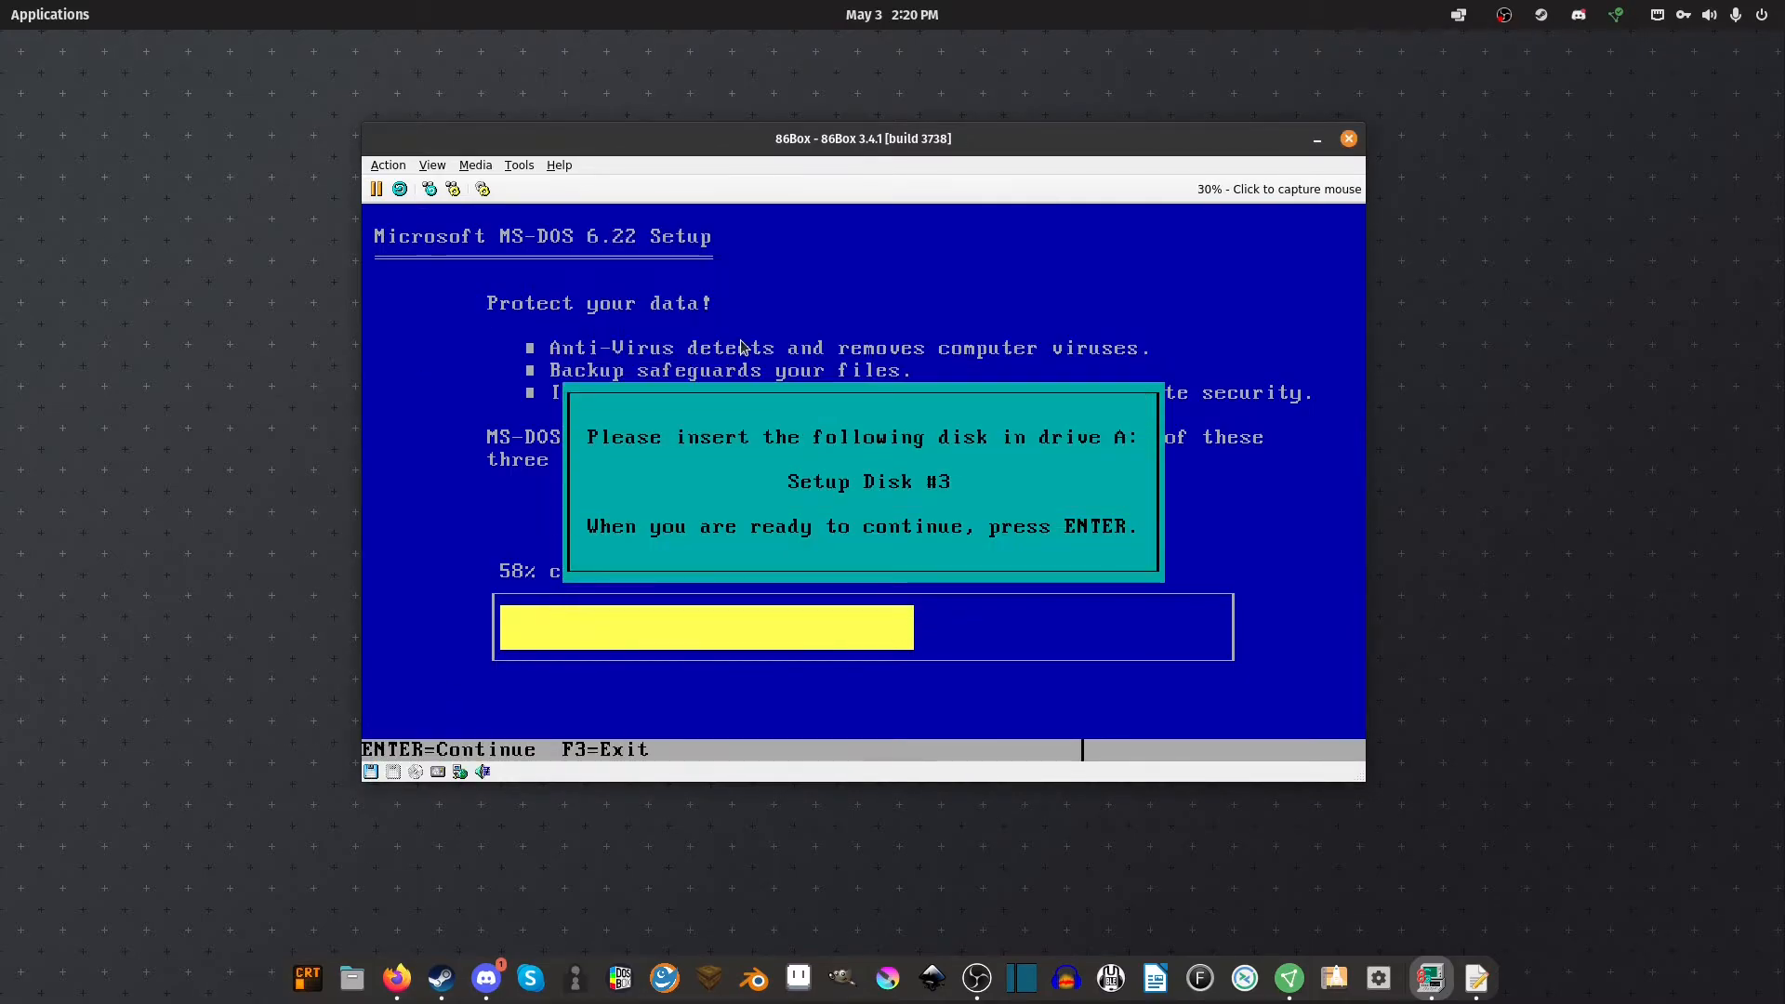
pyautogui.press('Return')
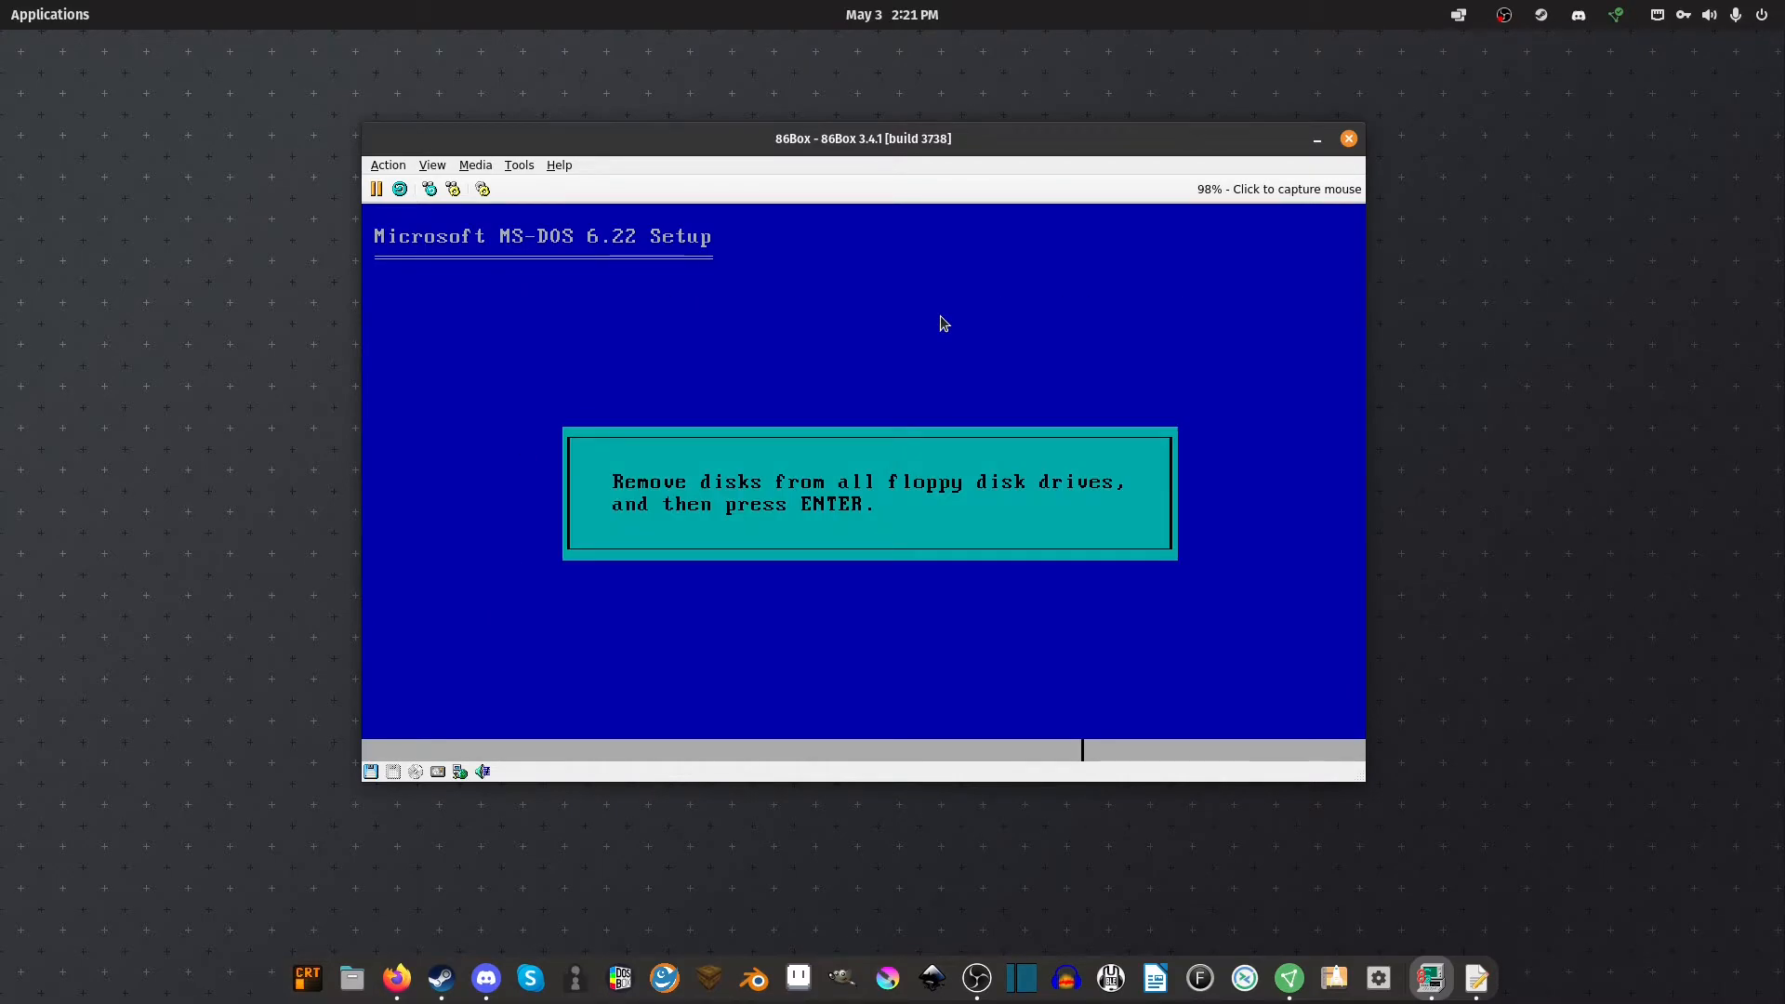
# Eject the floppy from drive A, finish Setup and reboot to the C:\> prompt
pyautogui.click(377, 771)
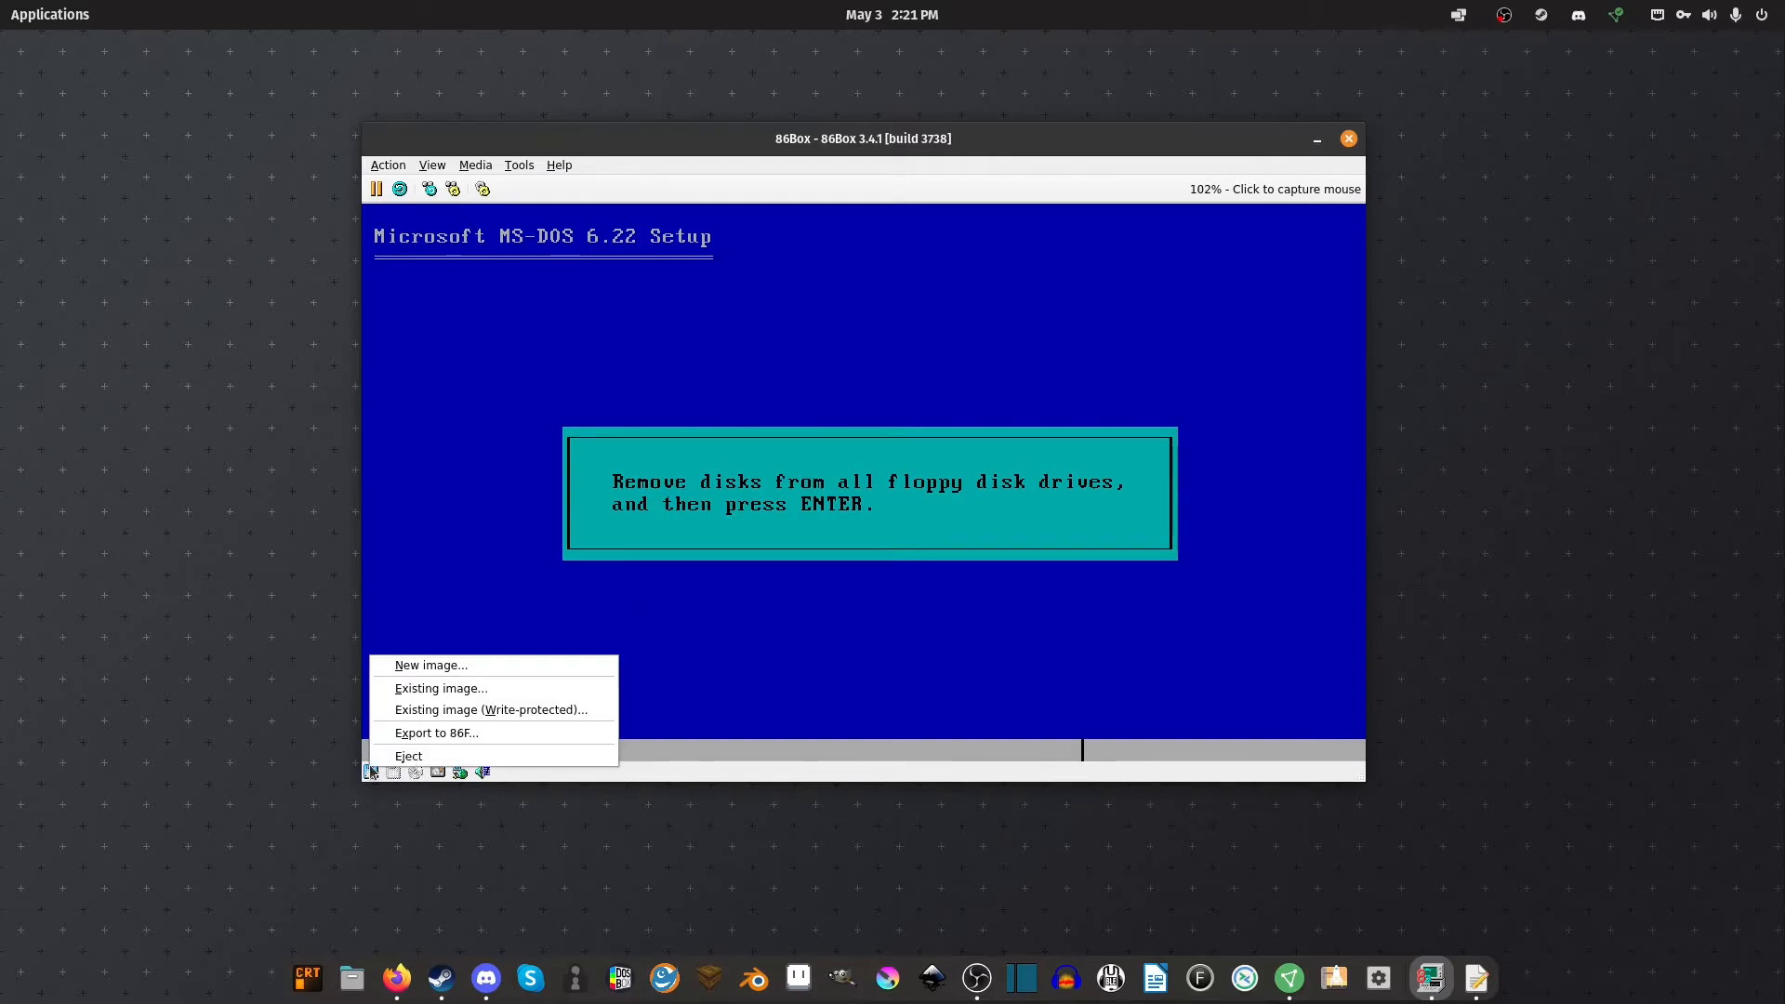
pyautogui.click(419, 753)
pyautogui.press('Return')
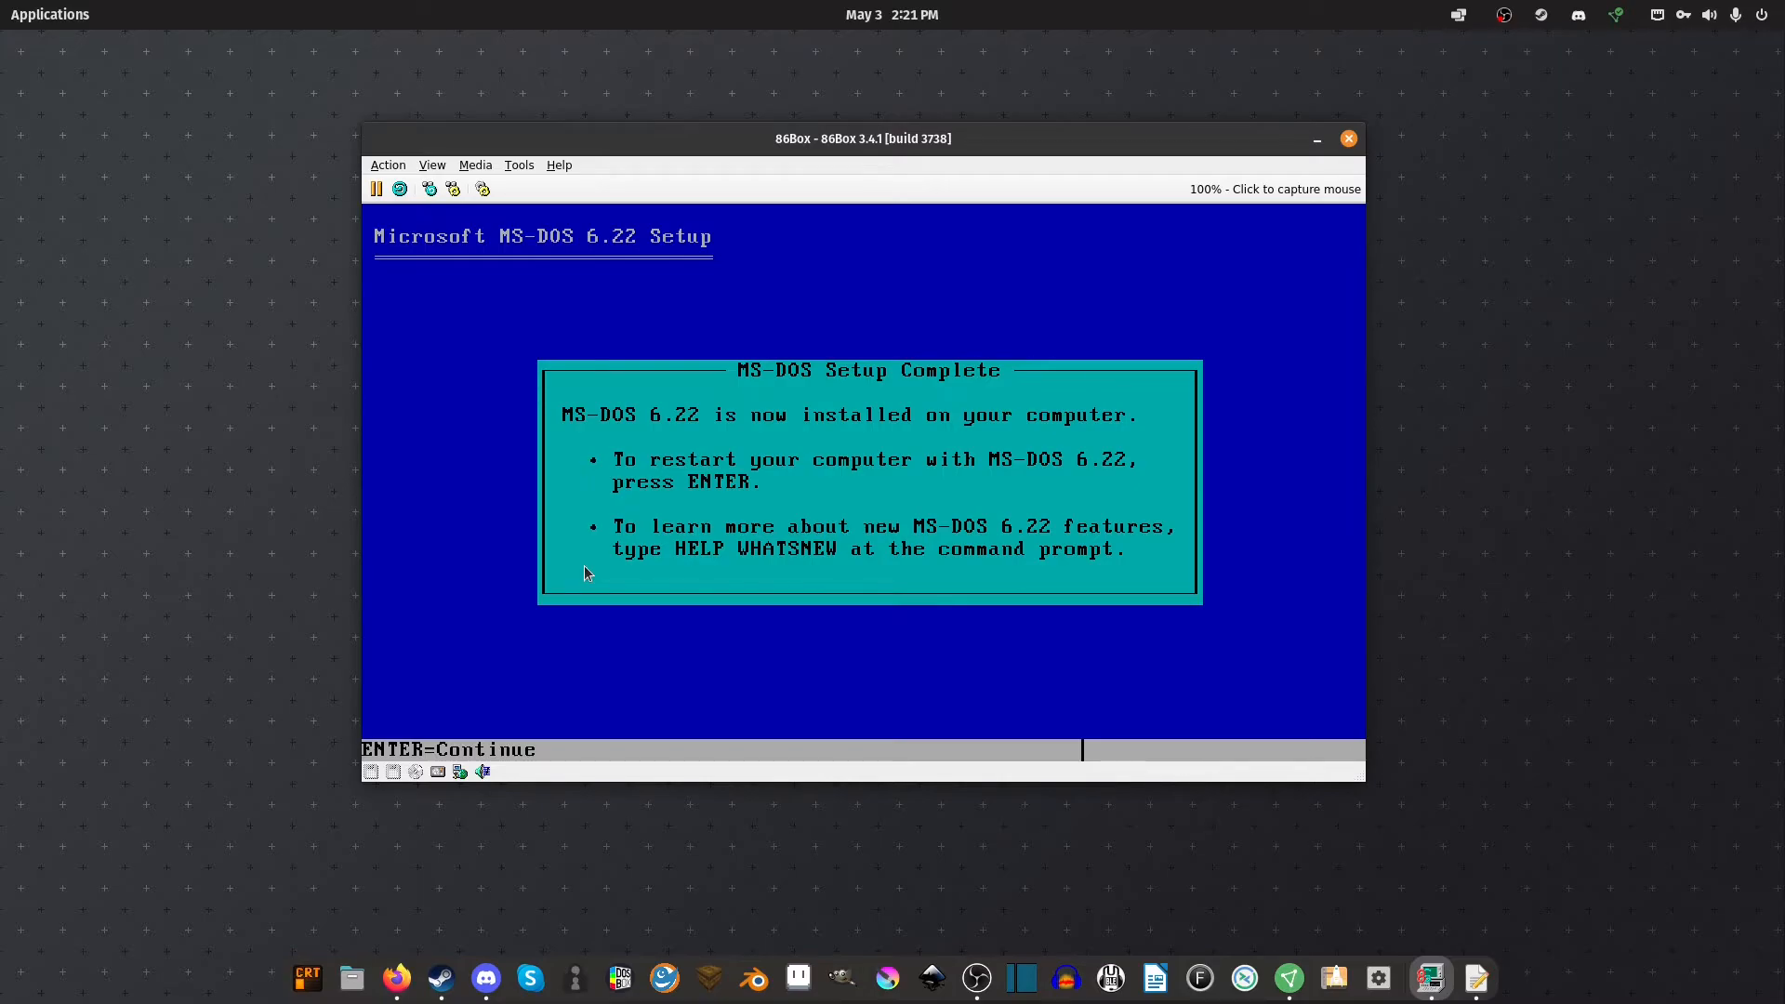
pyautogui.press('Return')
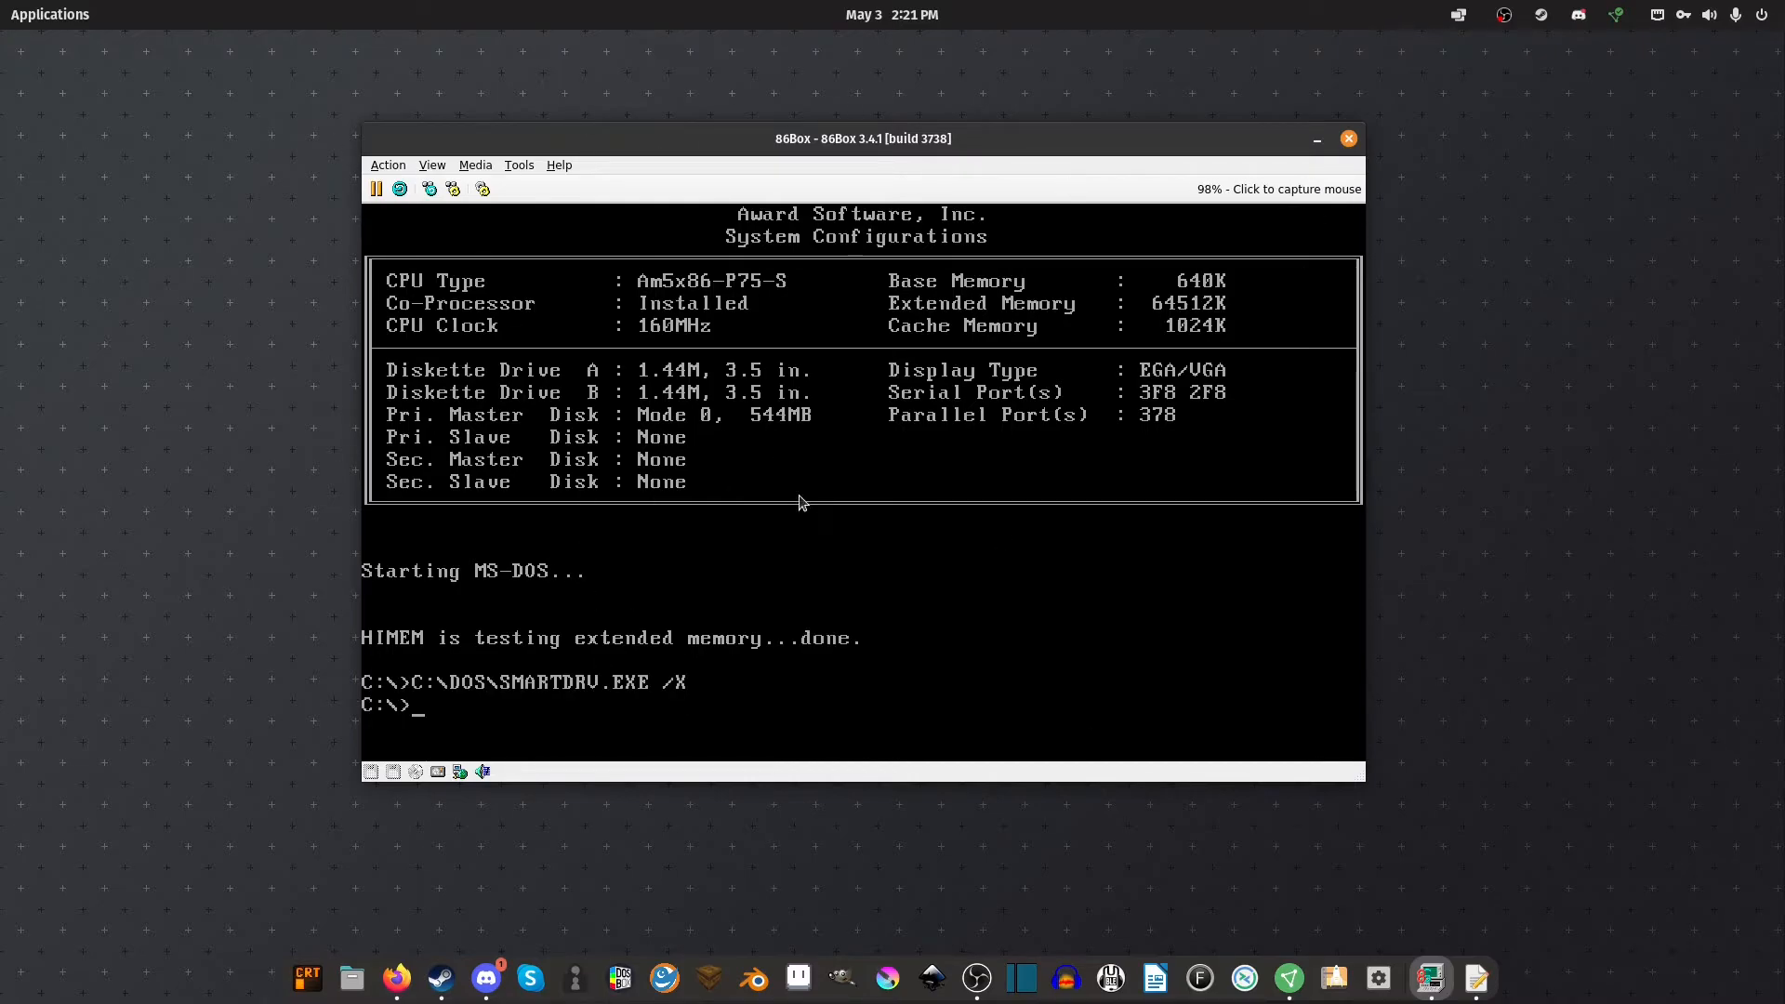
pyautogui.write('ffsfdfdfd')
pyautogui.press('BackSpace')
pyautogui.press('BackSpace')
pyautogui.press('BackSpace')
pyautogui.press('BackSpace')
pyautogui.press('BackSpace')
pyautogui.press('BackSpace')
pyautogui.press('BackSpace')
pyautogui.press('BackSpace')
pyautogui.press('BackSpace')
# Load Disk01.img from the Win311W folder into the emulated floppy drive A
pyautogui.click(373, 771)
pyautogui.click(449, 686)
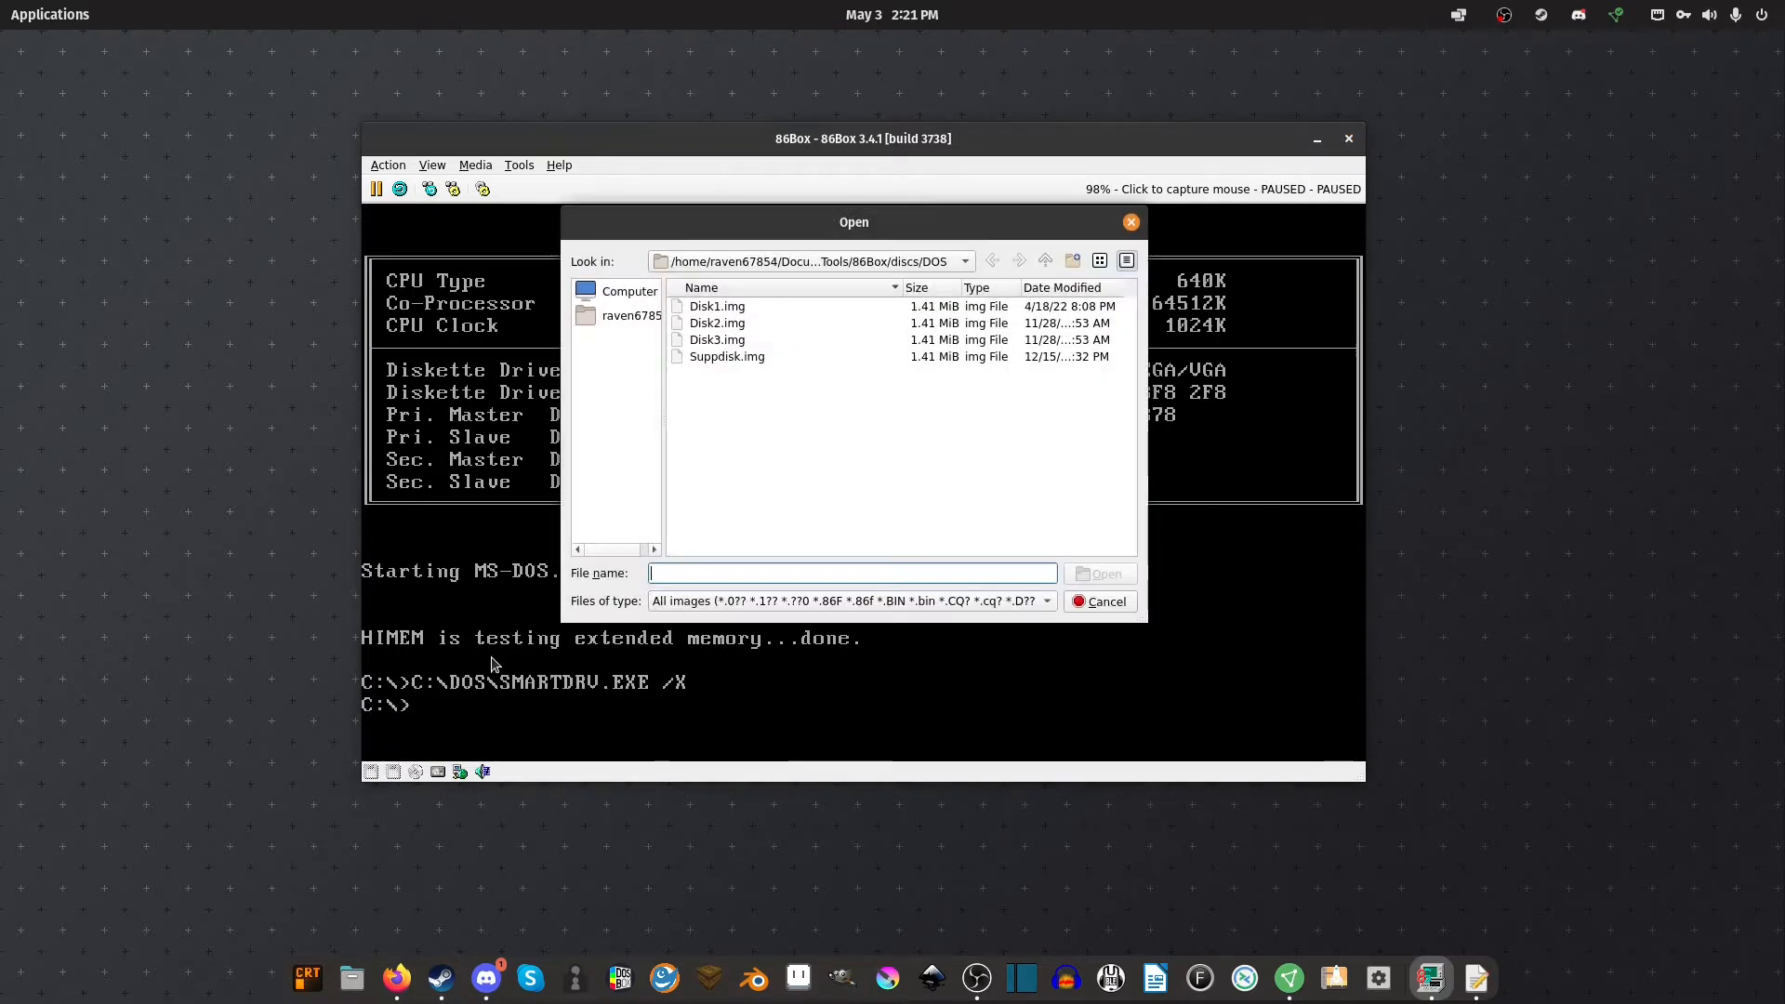
pyautogui.click(1046, 260)
pyautogui.doubleClick(716, 391)
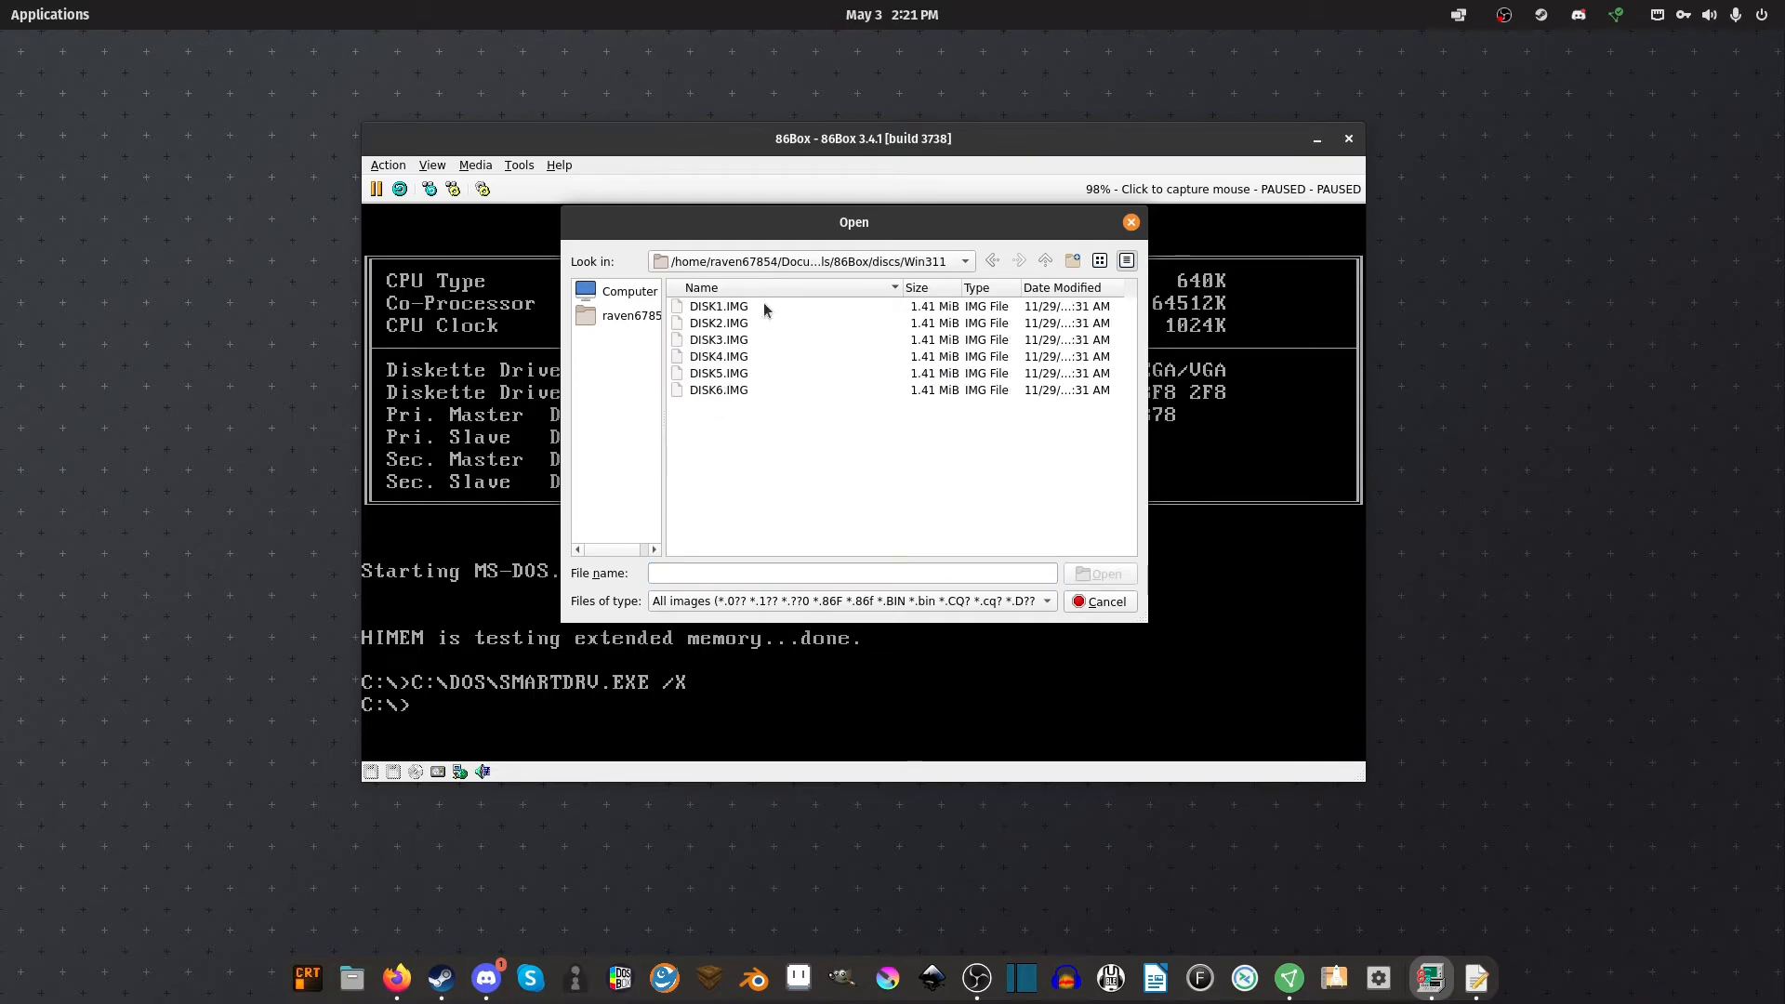
pyautogui.click(1046, 260)
pyautogui.doubleClick(744, 390)
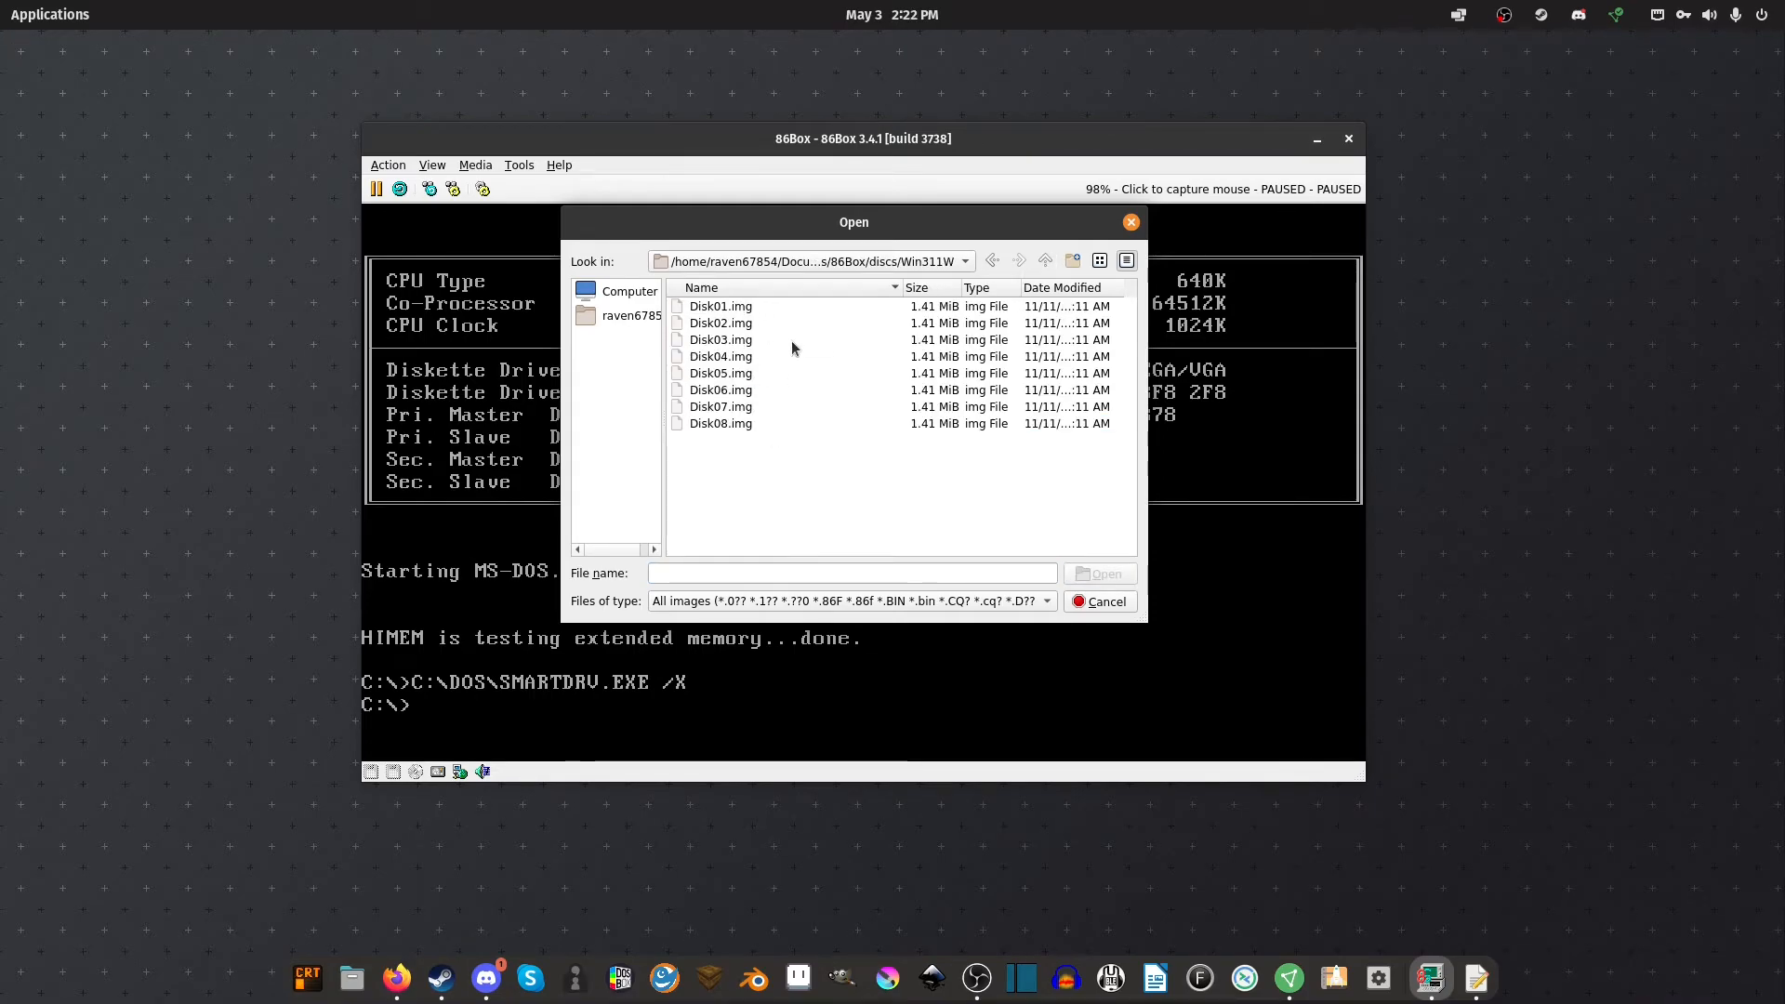
pyautogui.click(744, 307)
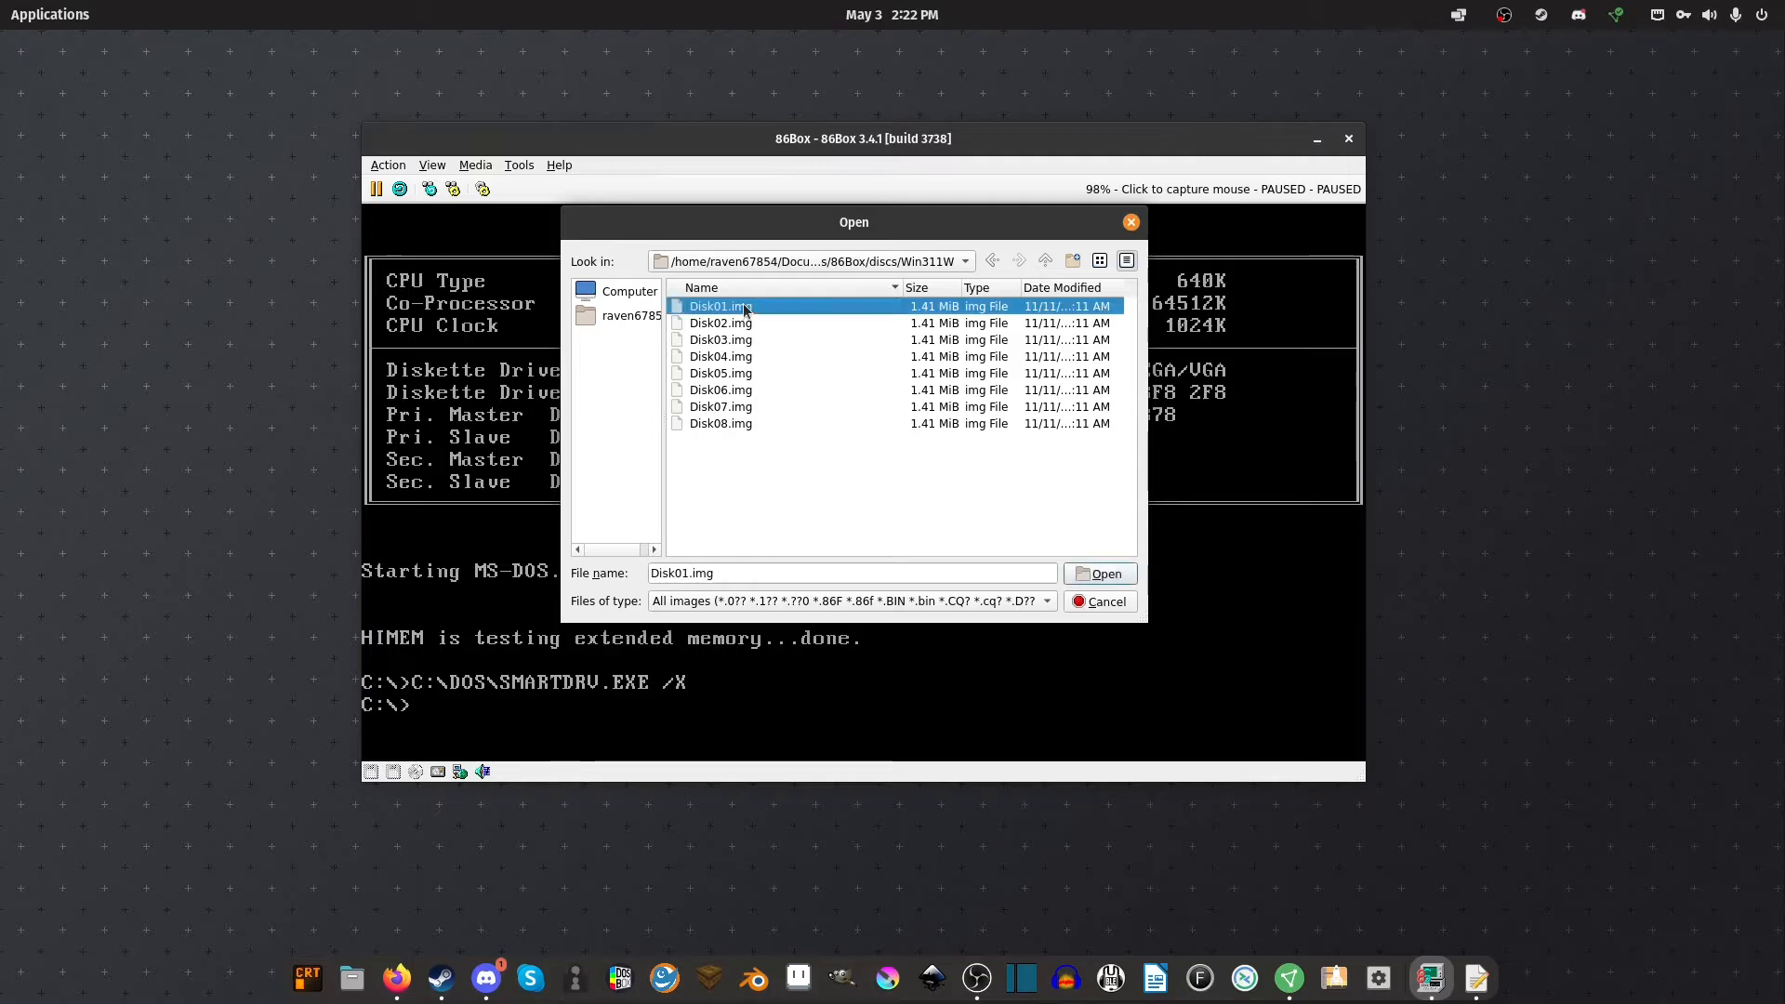
pyautogui.doubleClick(744, 307)
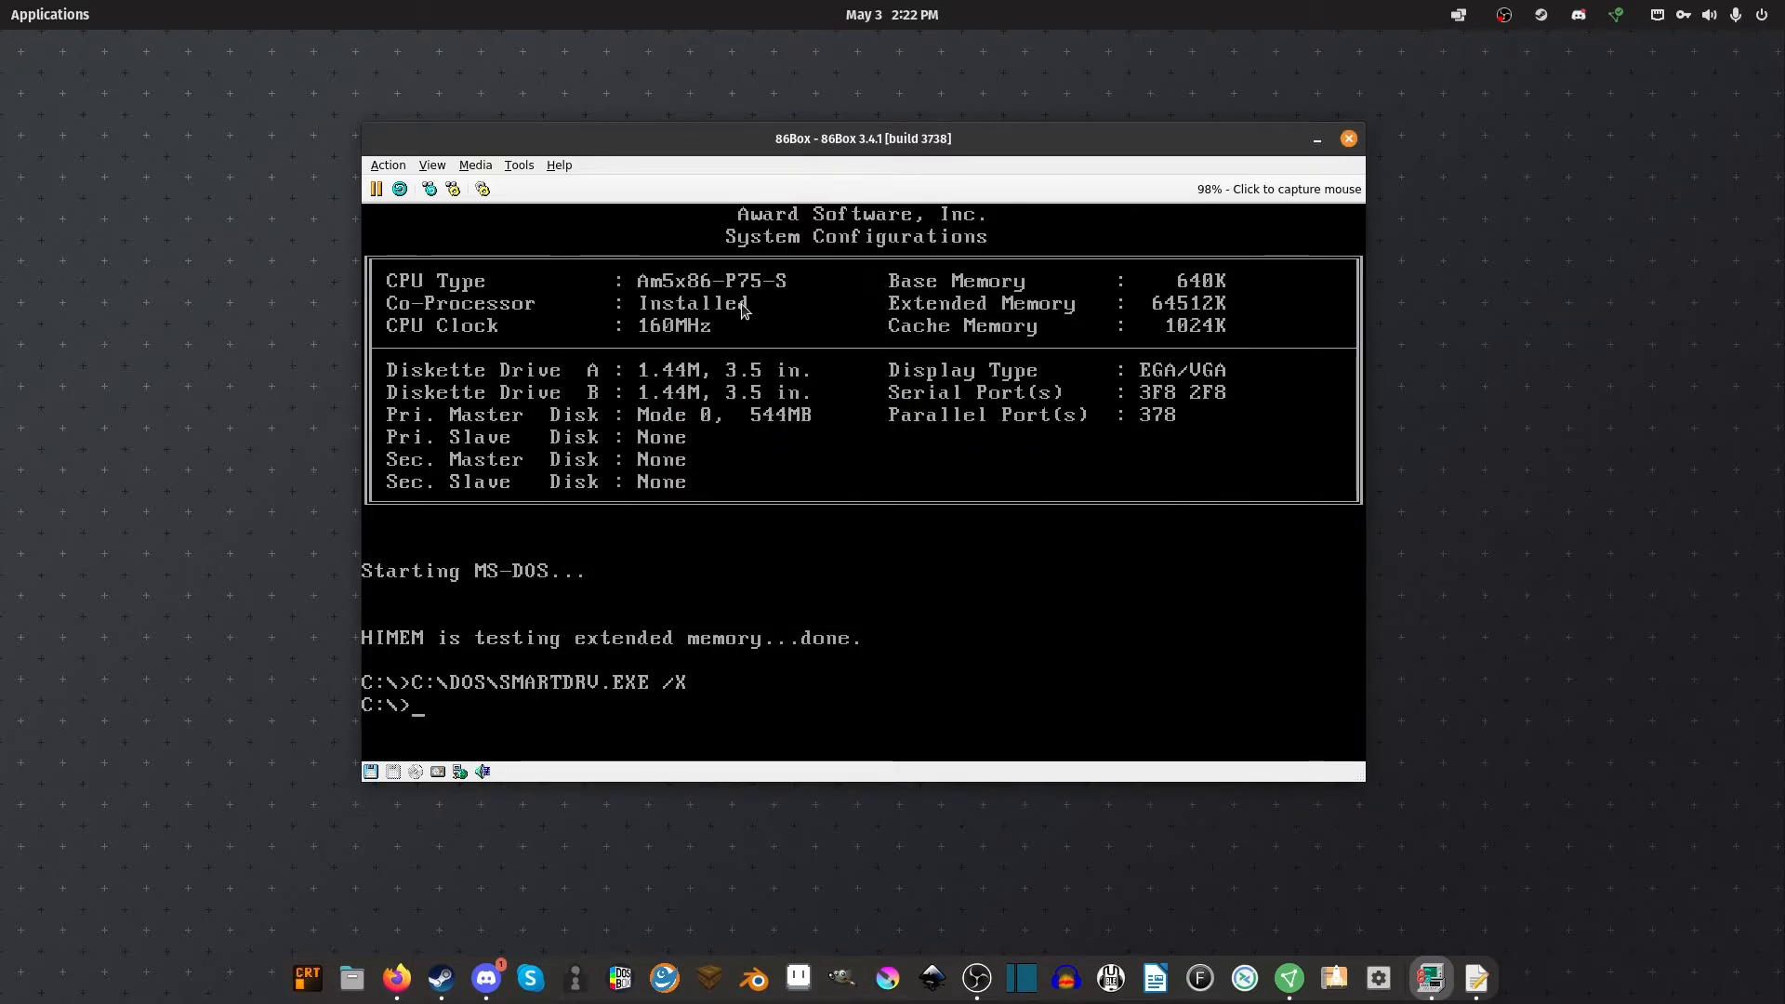
# Switch to drive A, list its files with dir, and run setup
pyautogui.write('A:')
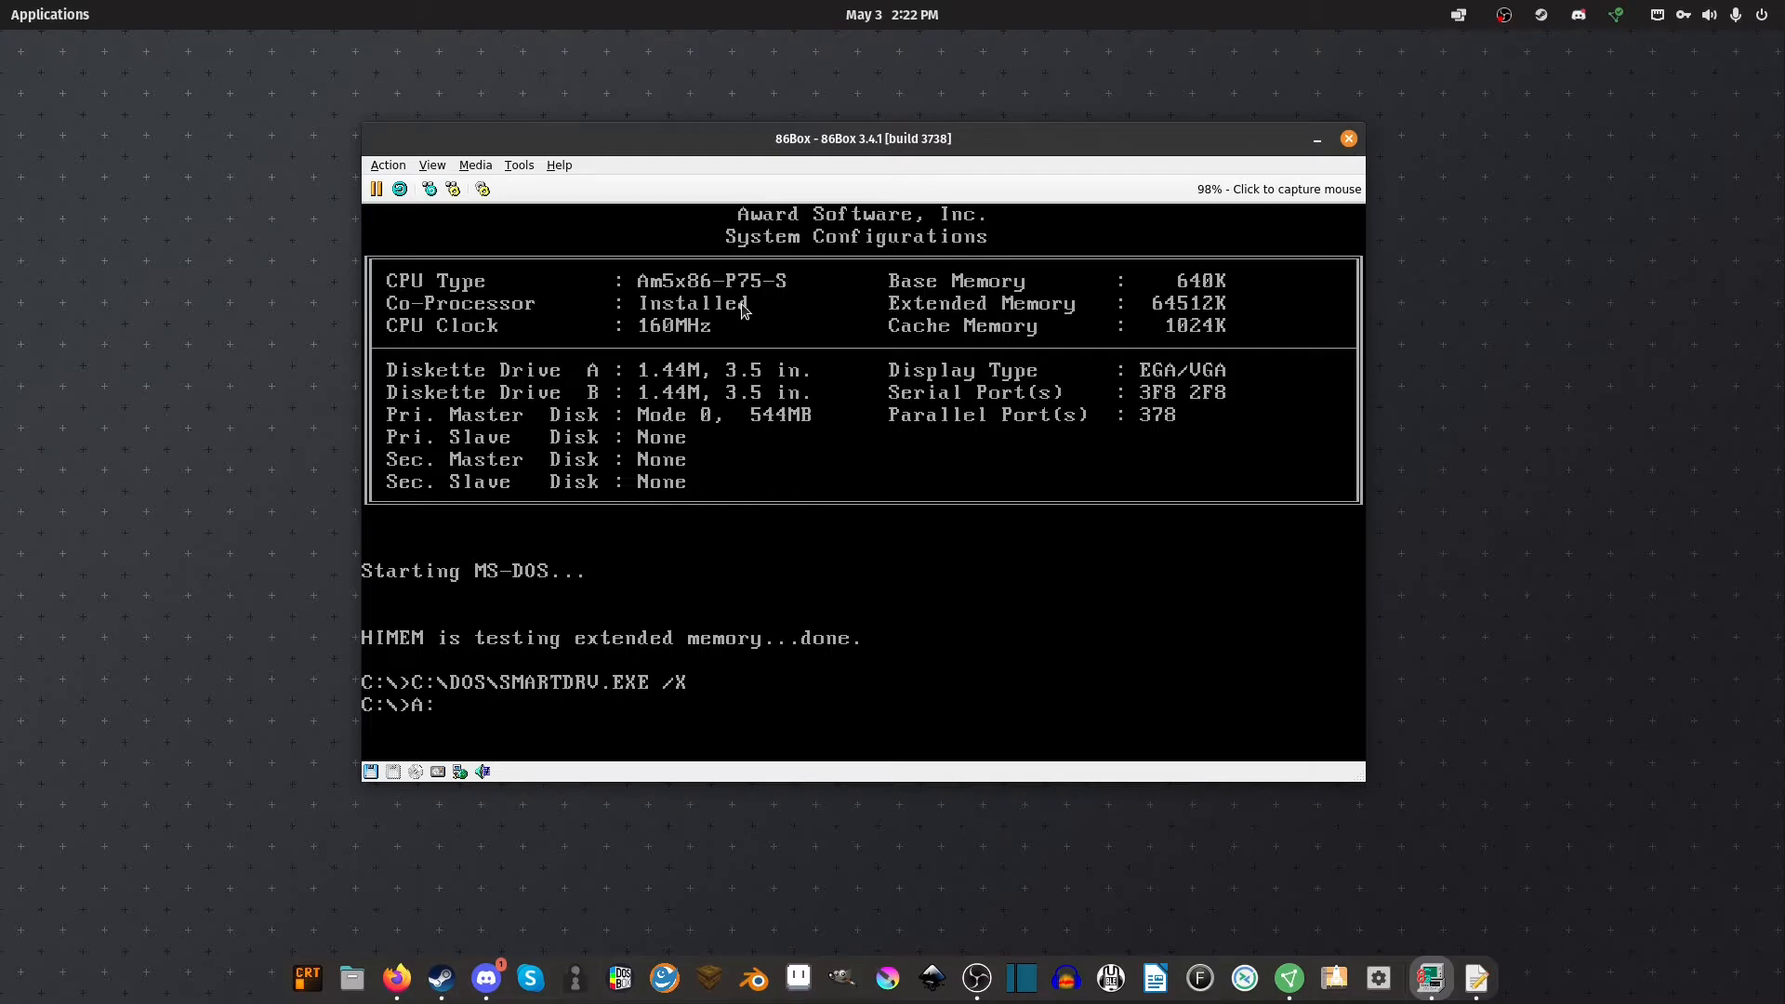
pyautogui.press('Return')
pyautogui.write('dir')
pyautogui.press('Return')
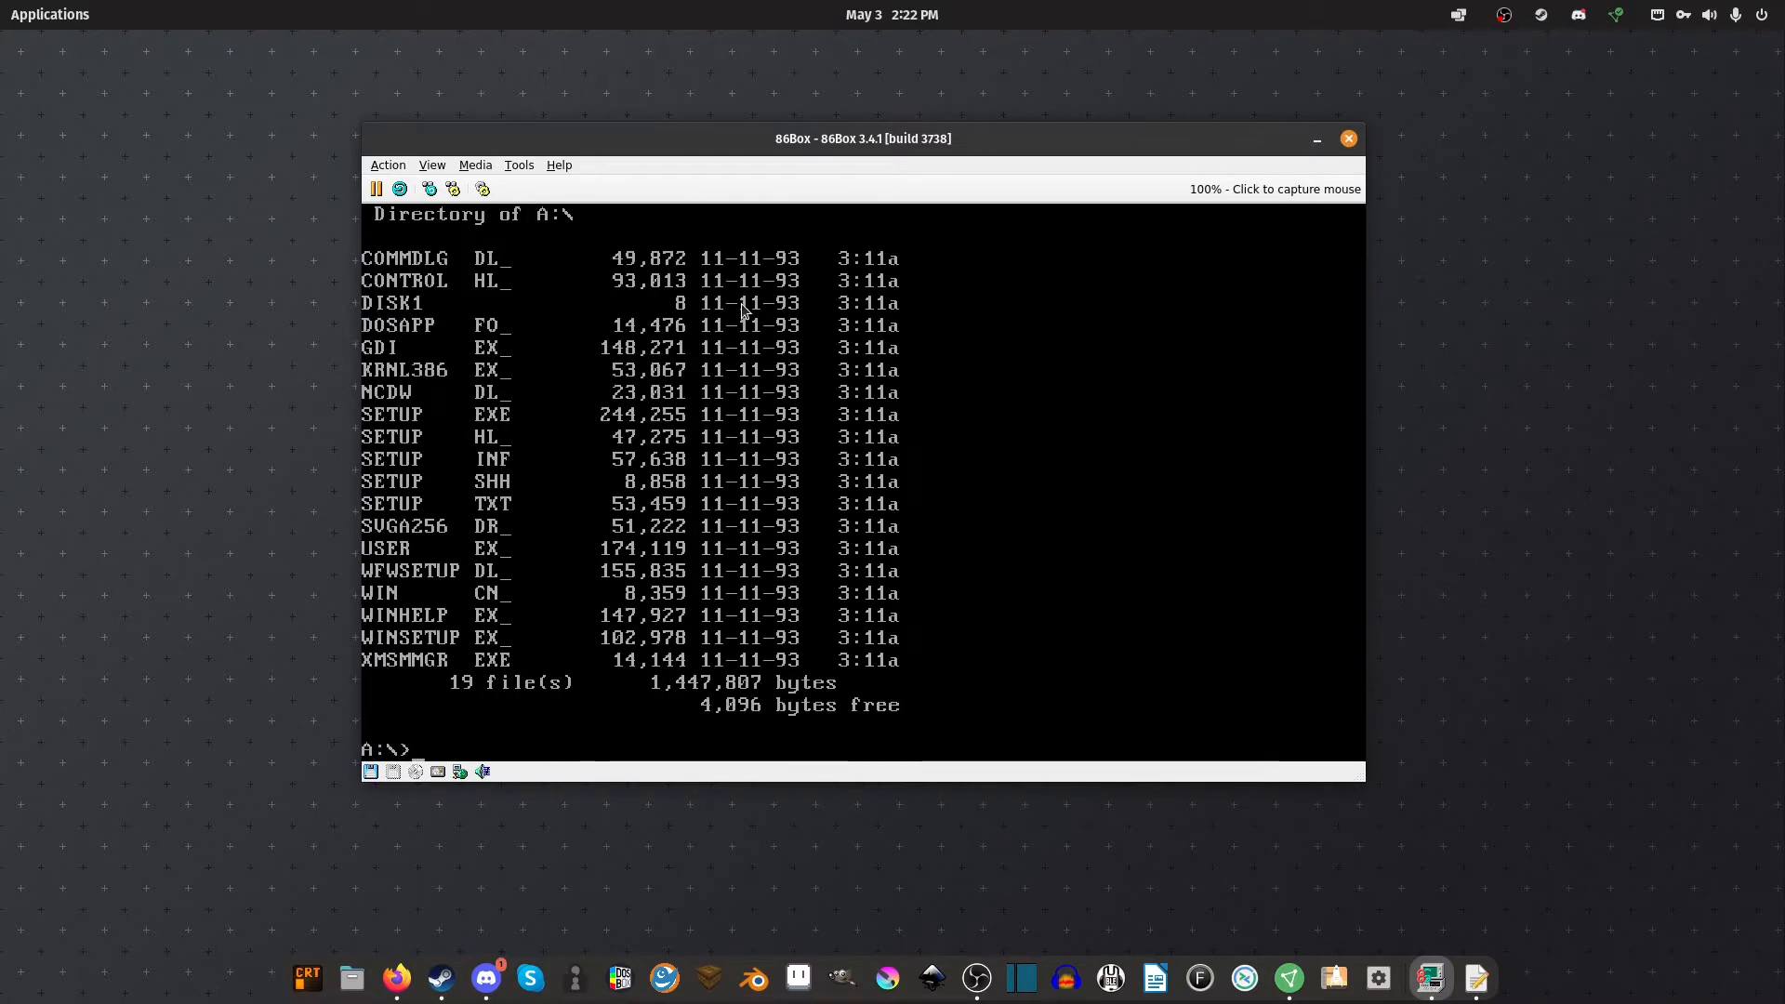
pyautogui.write('setup')
pyautogui.press('Return')
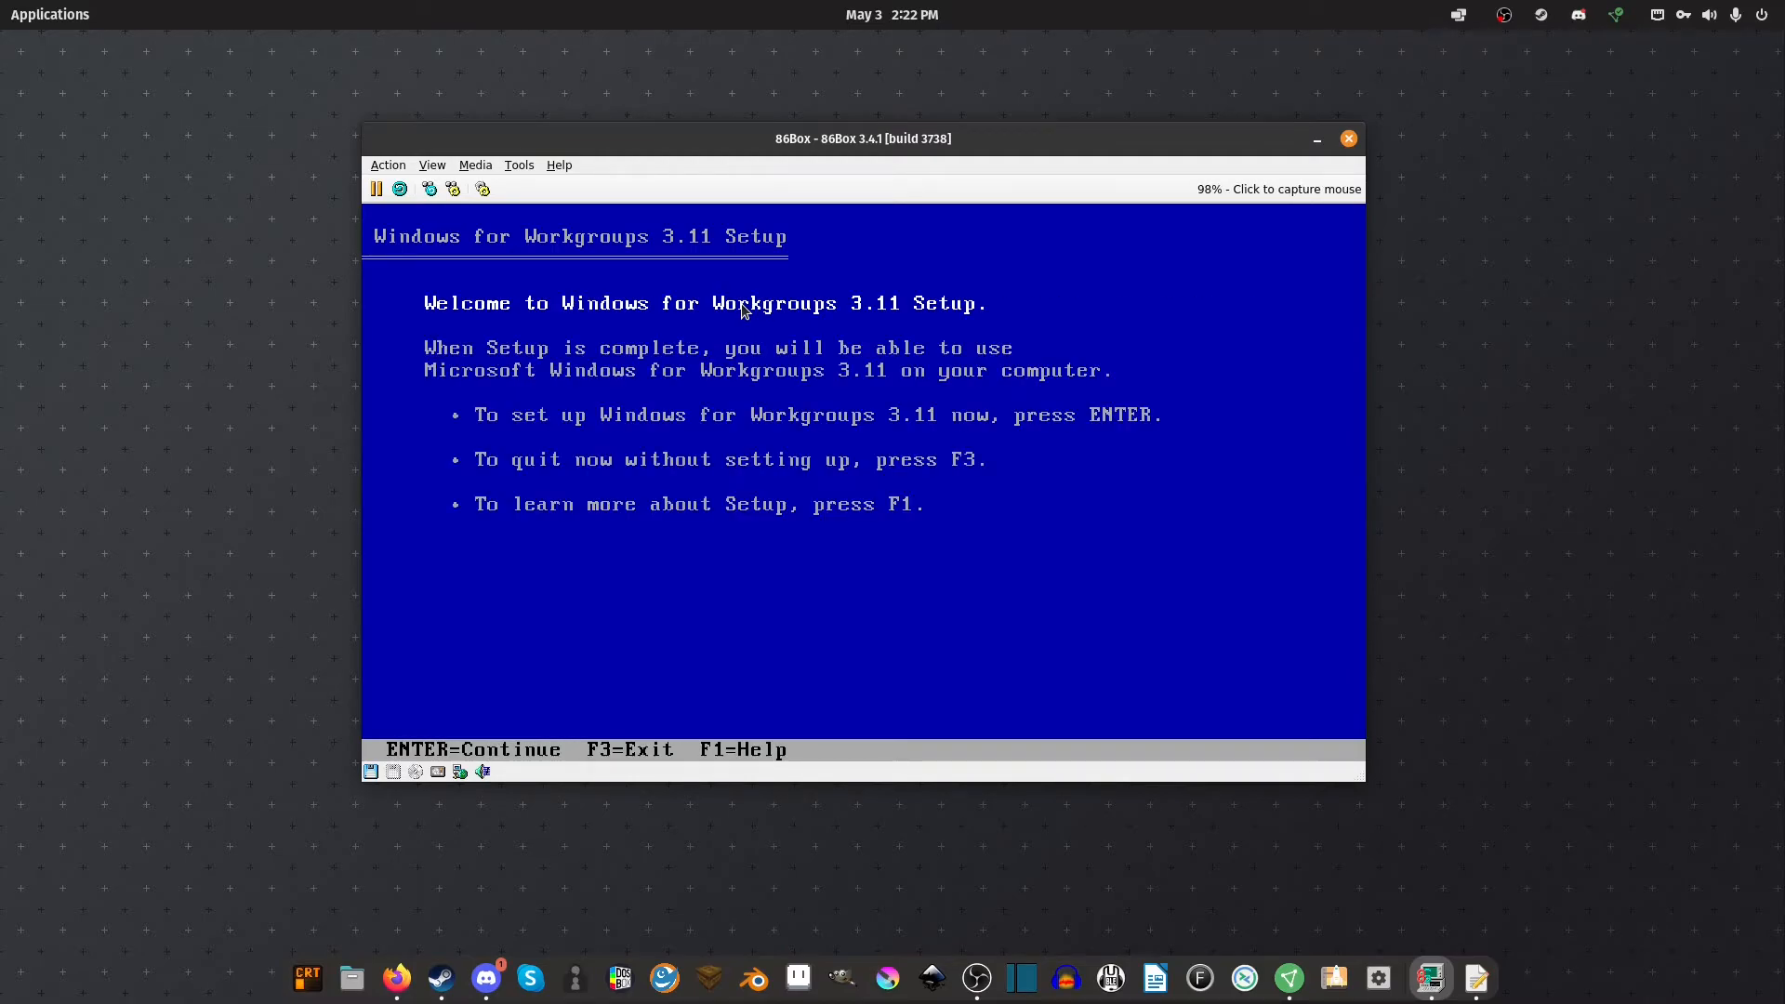
# Accept the Welcome screen and choose Express Setup
pyautogui.press('Return')
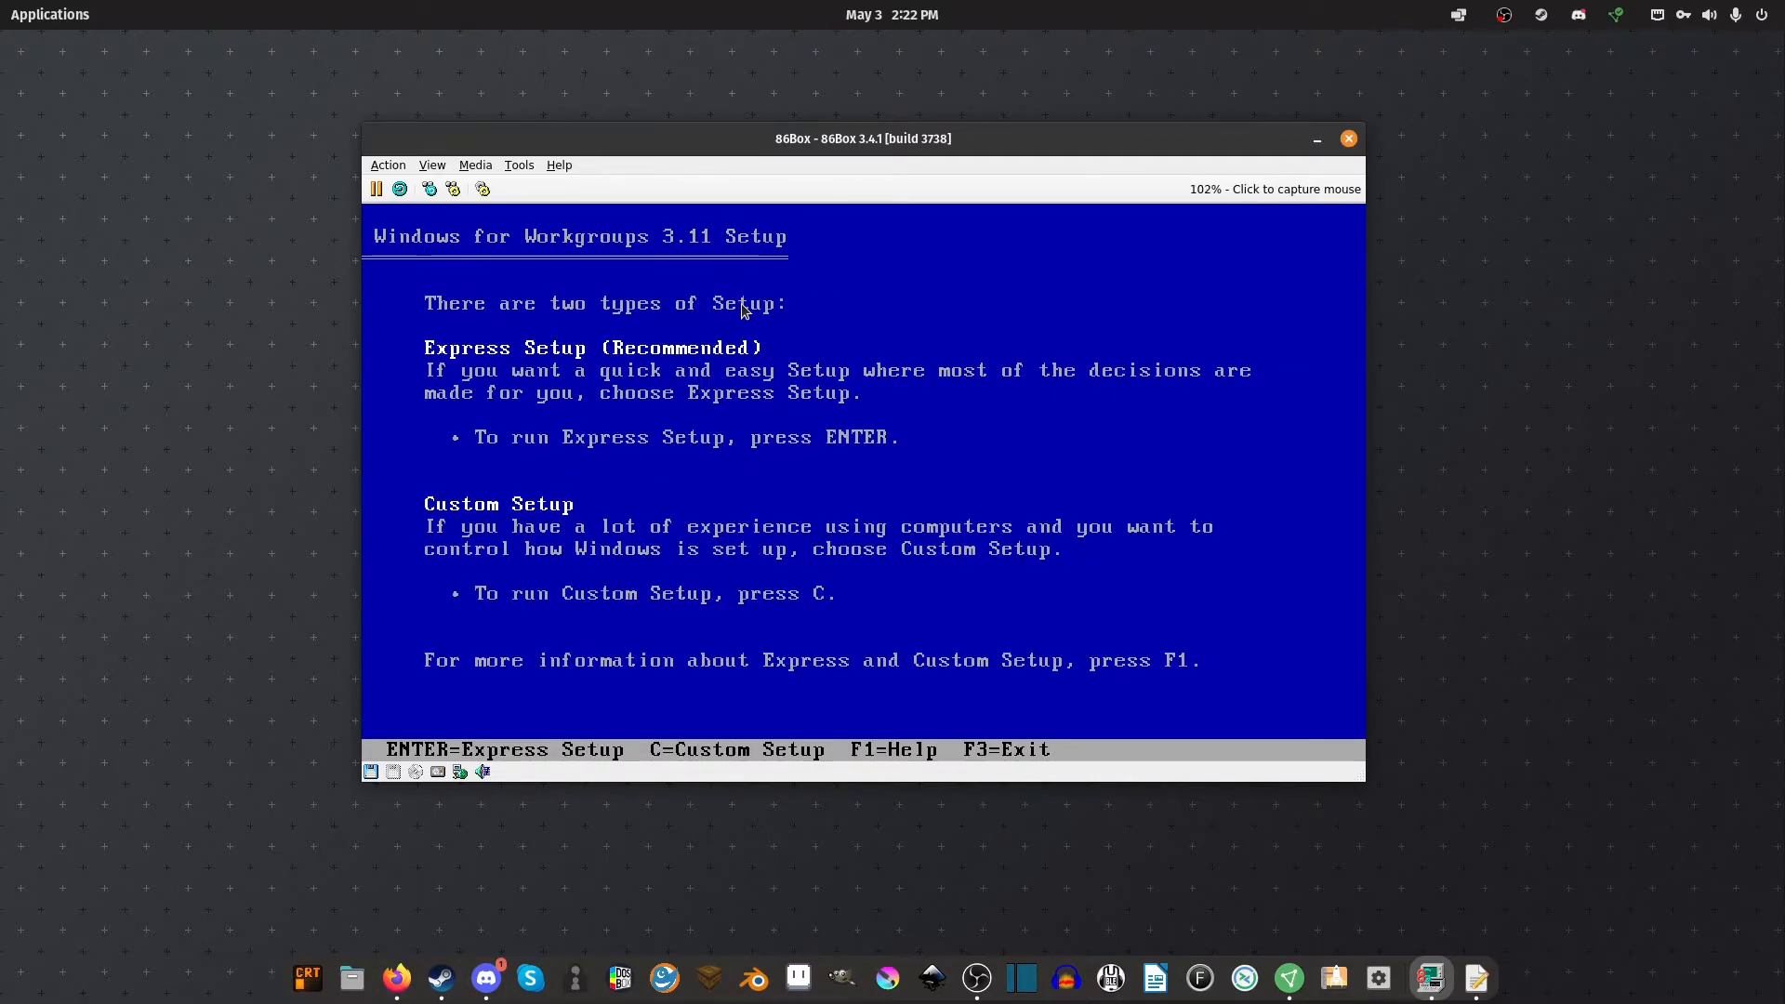
pyautogui.press('Return')
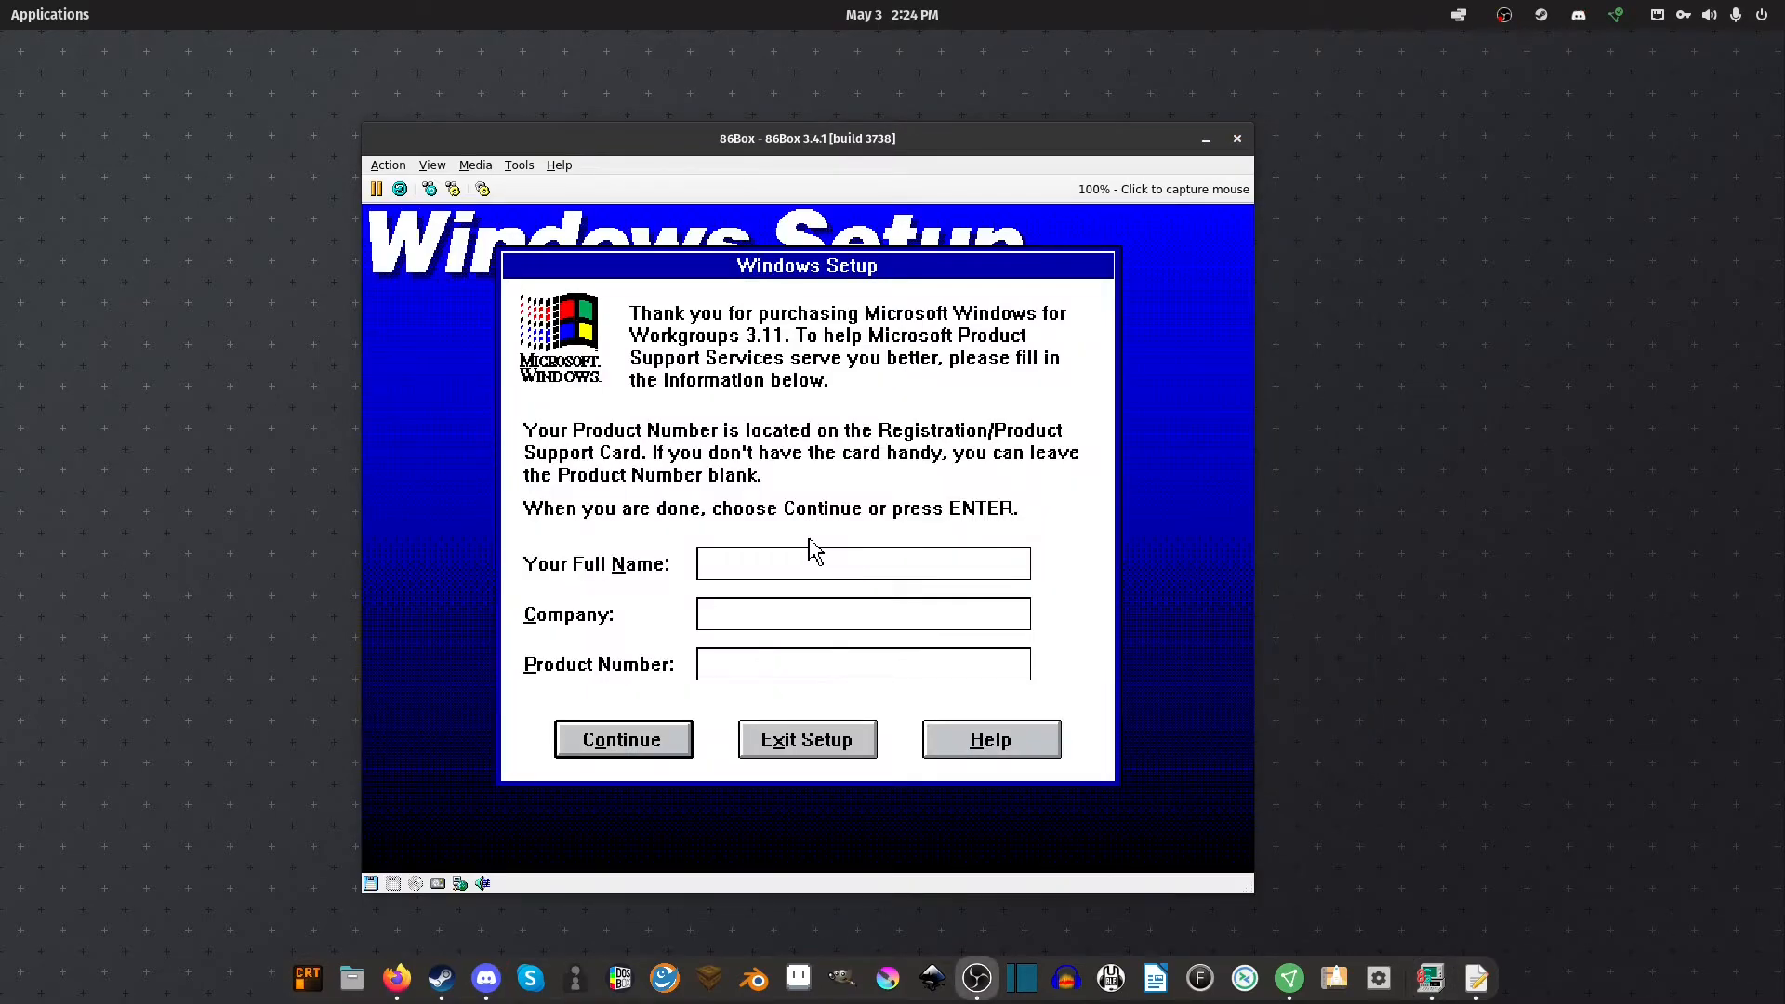
# Enter the registrant's full name and company name in Setup and continue
pyautogui.click(811, 548)
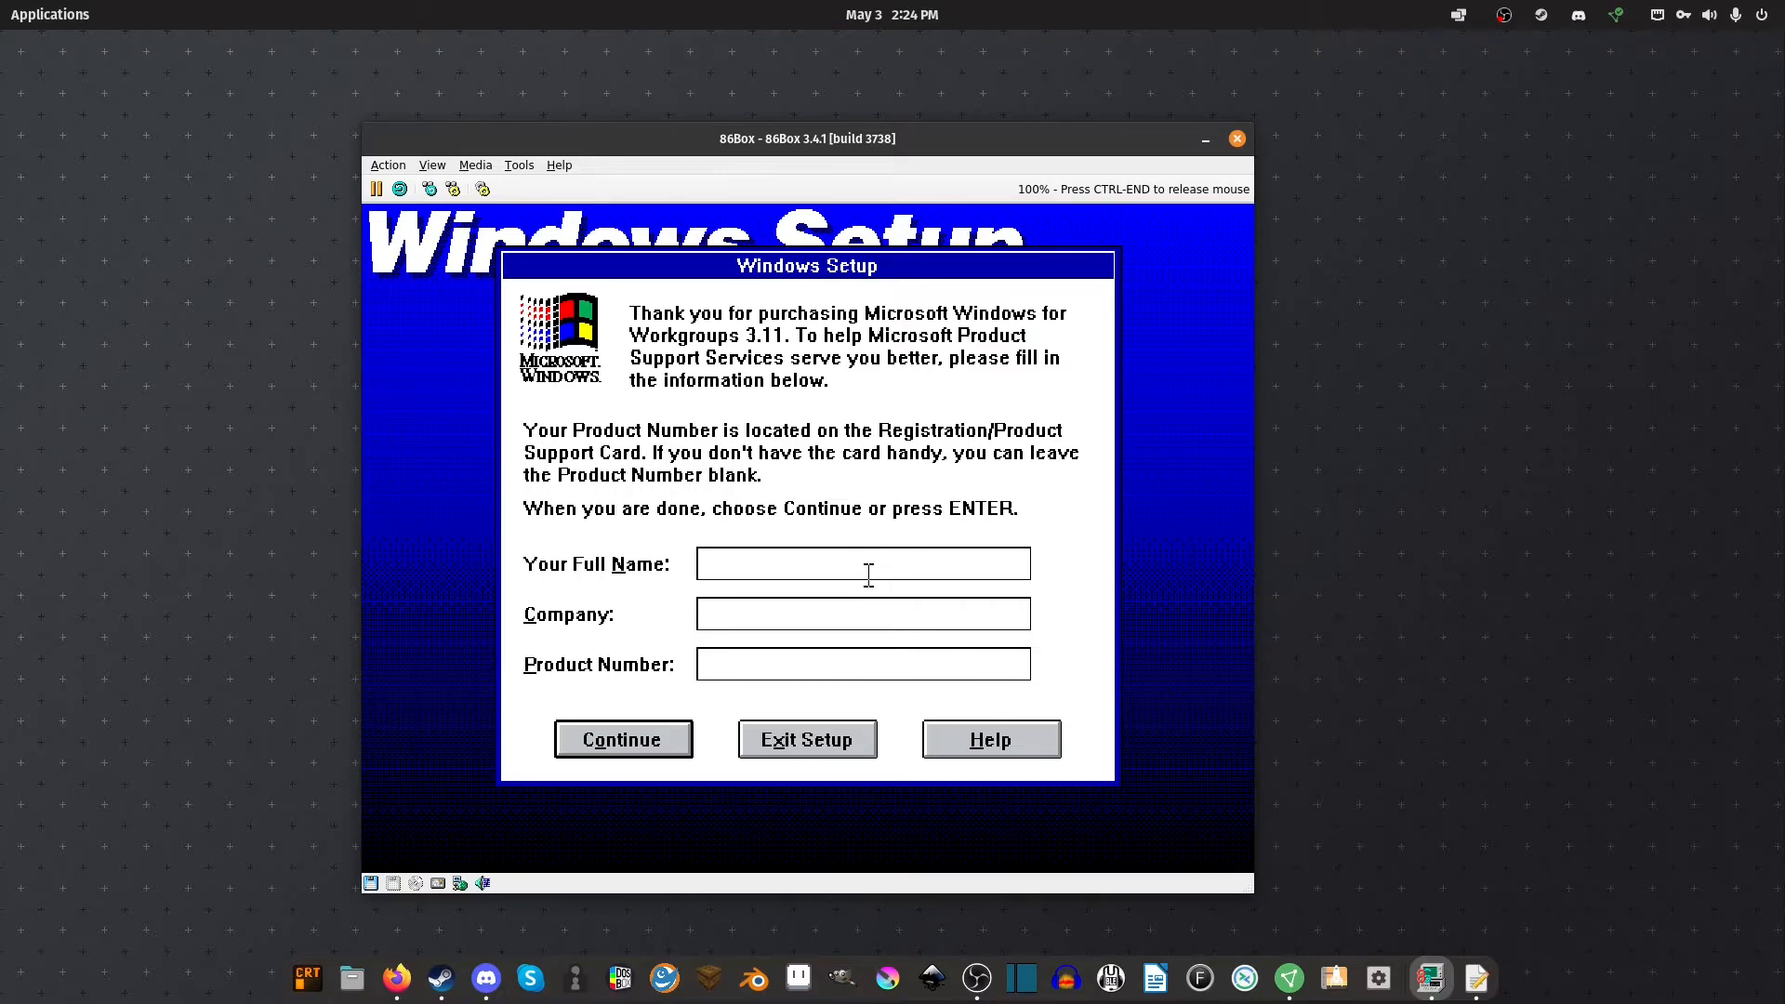
pyautogui.write('TheRetroDev')
pyautogui.press('Tab')
pyautogui.write('TheRe')
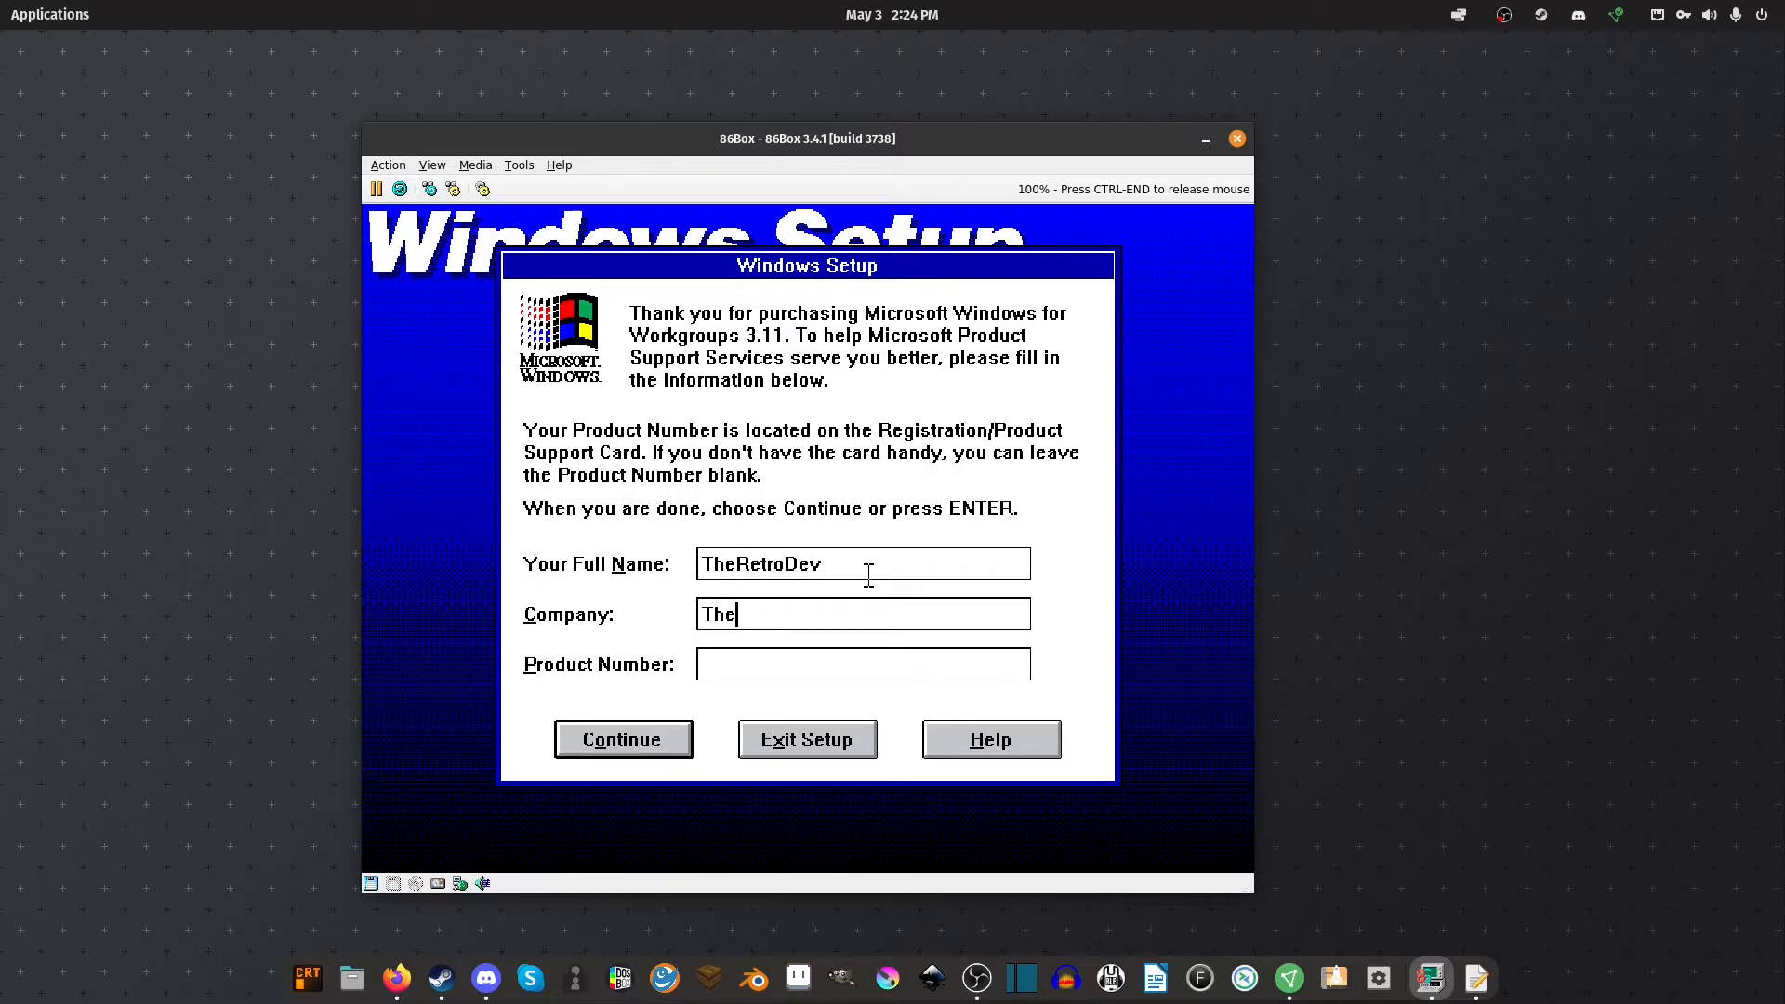
pyautogui.write('troDev')
pyautogui.click(615, 739)
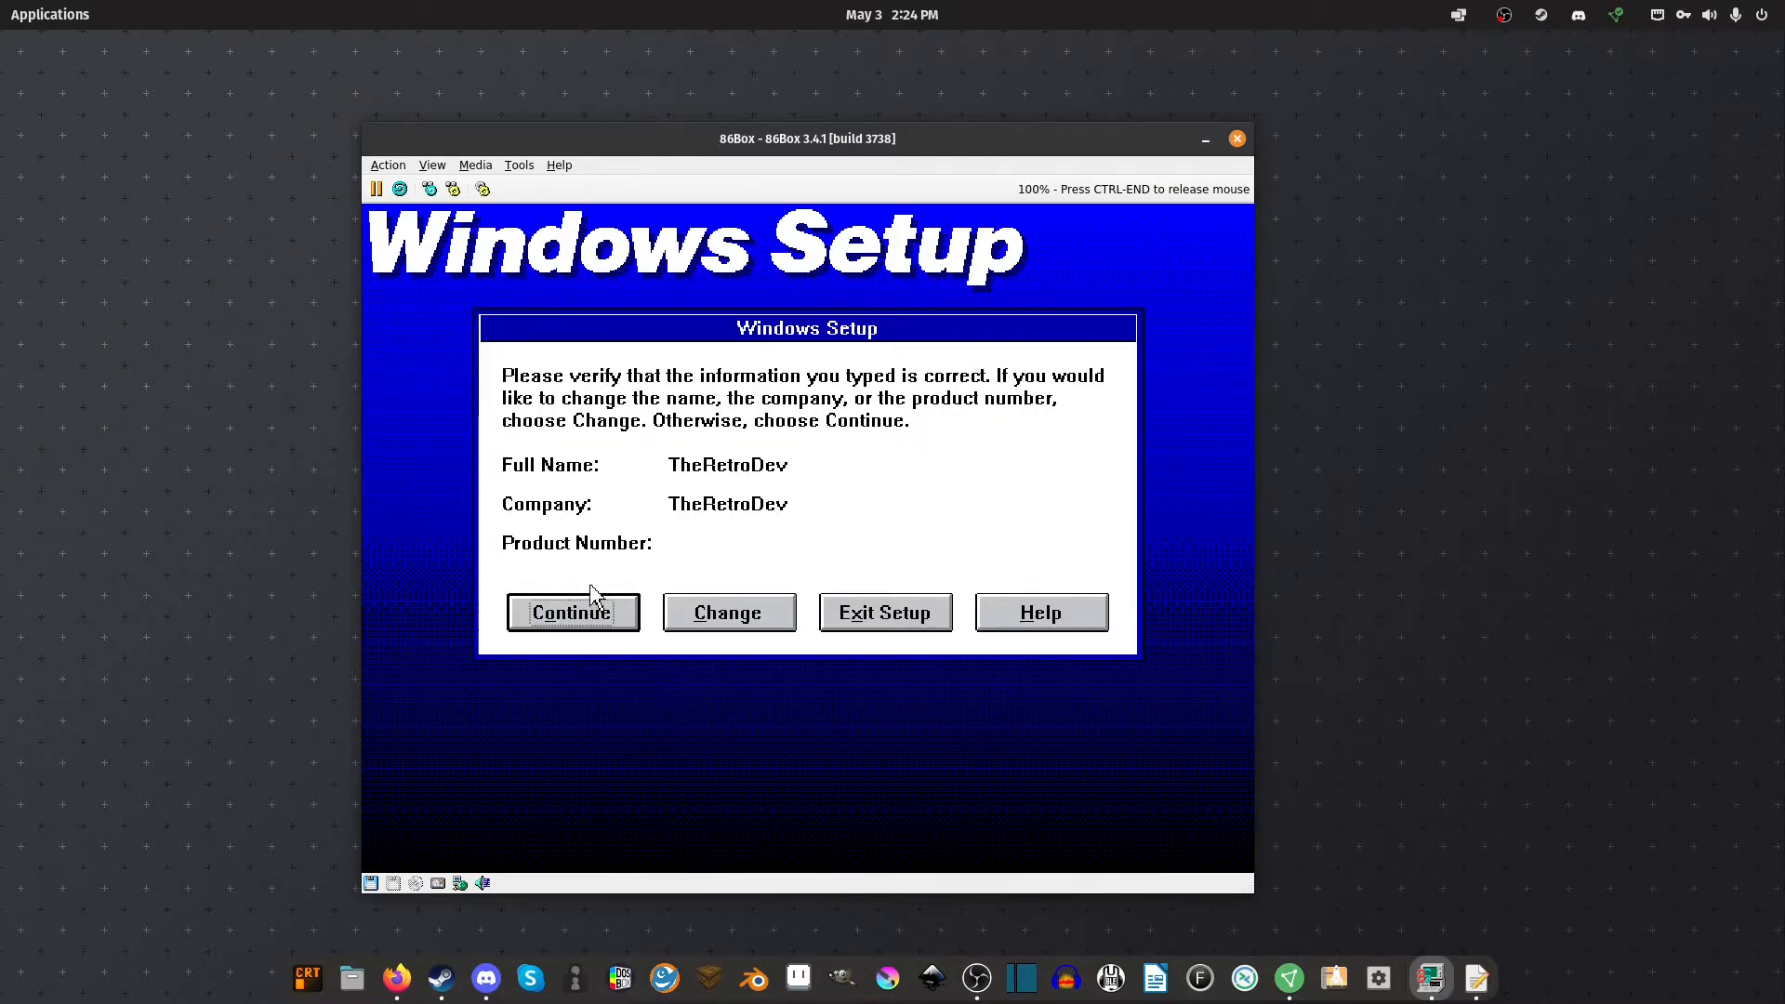
# Confirm the registration details, then release the mouse with Ctrl+End once copying finishes
pyautogui.click(586, 615)
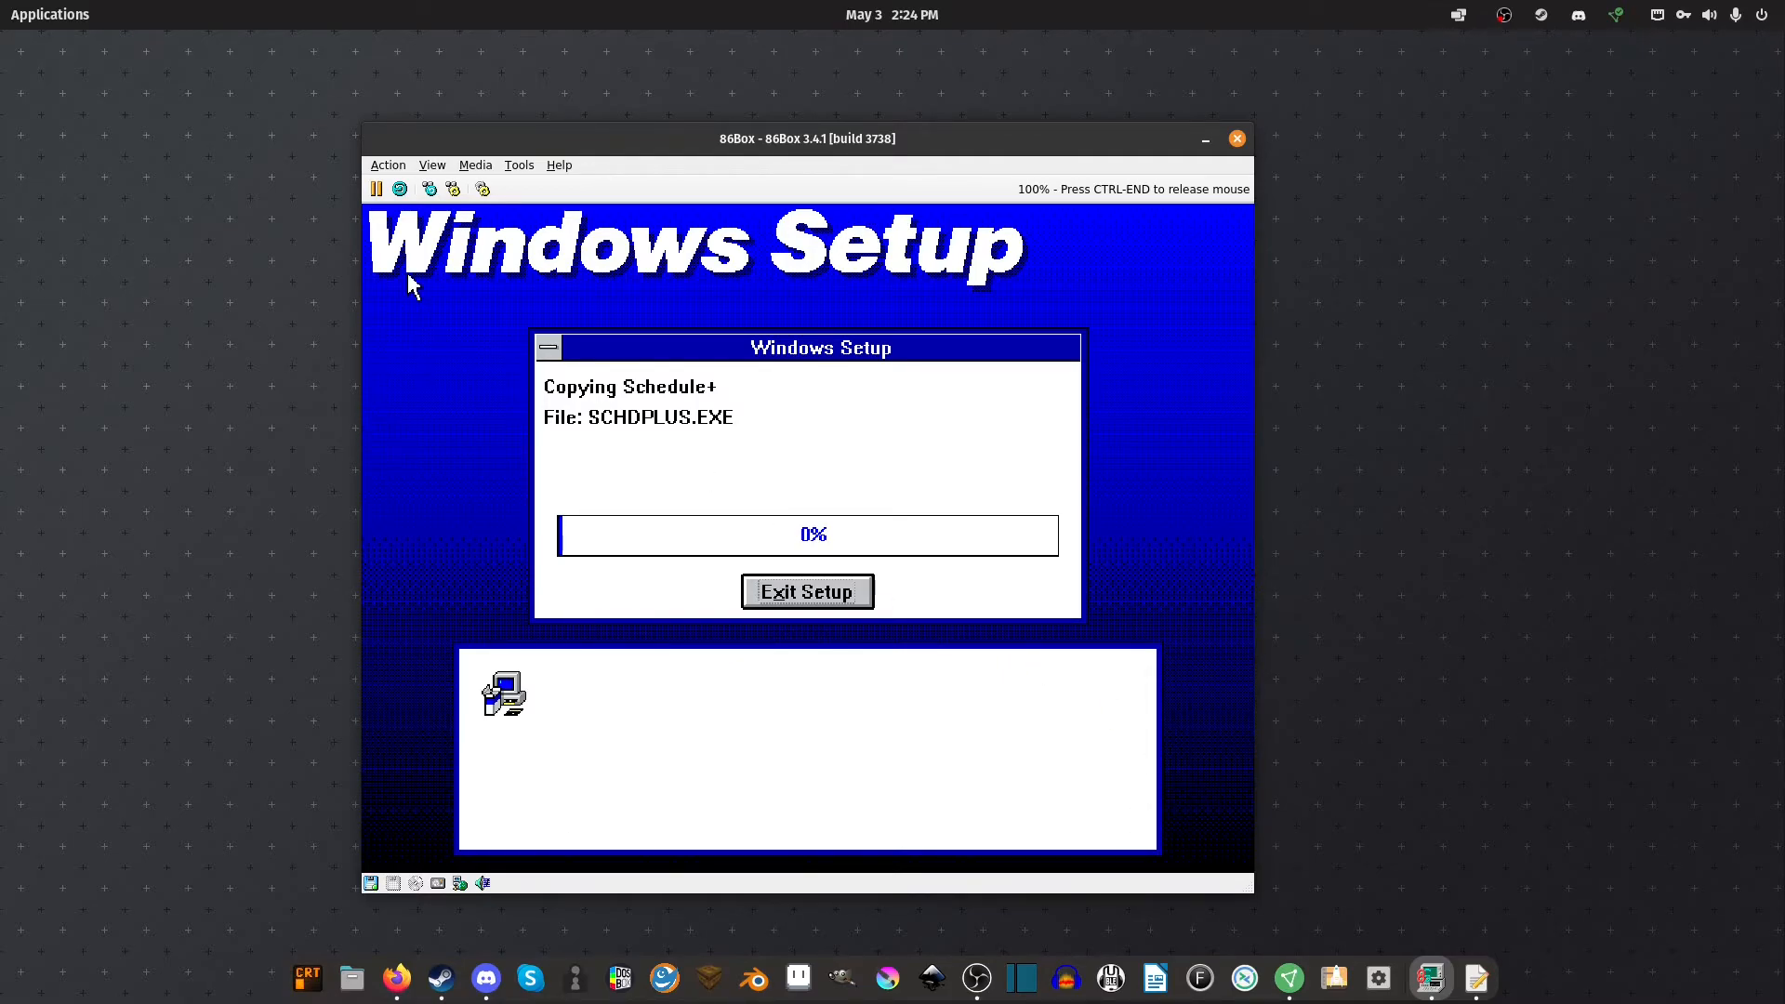
pyautogui.hotkey('ctrl', 'End')
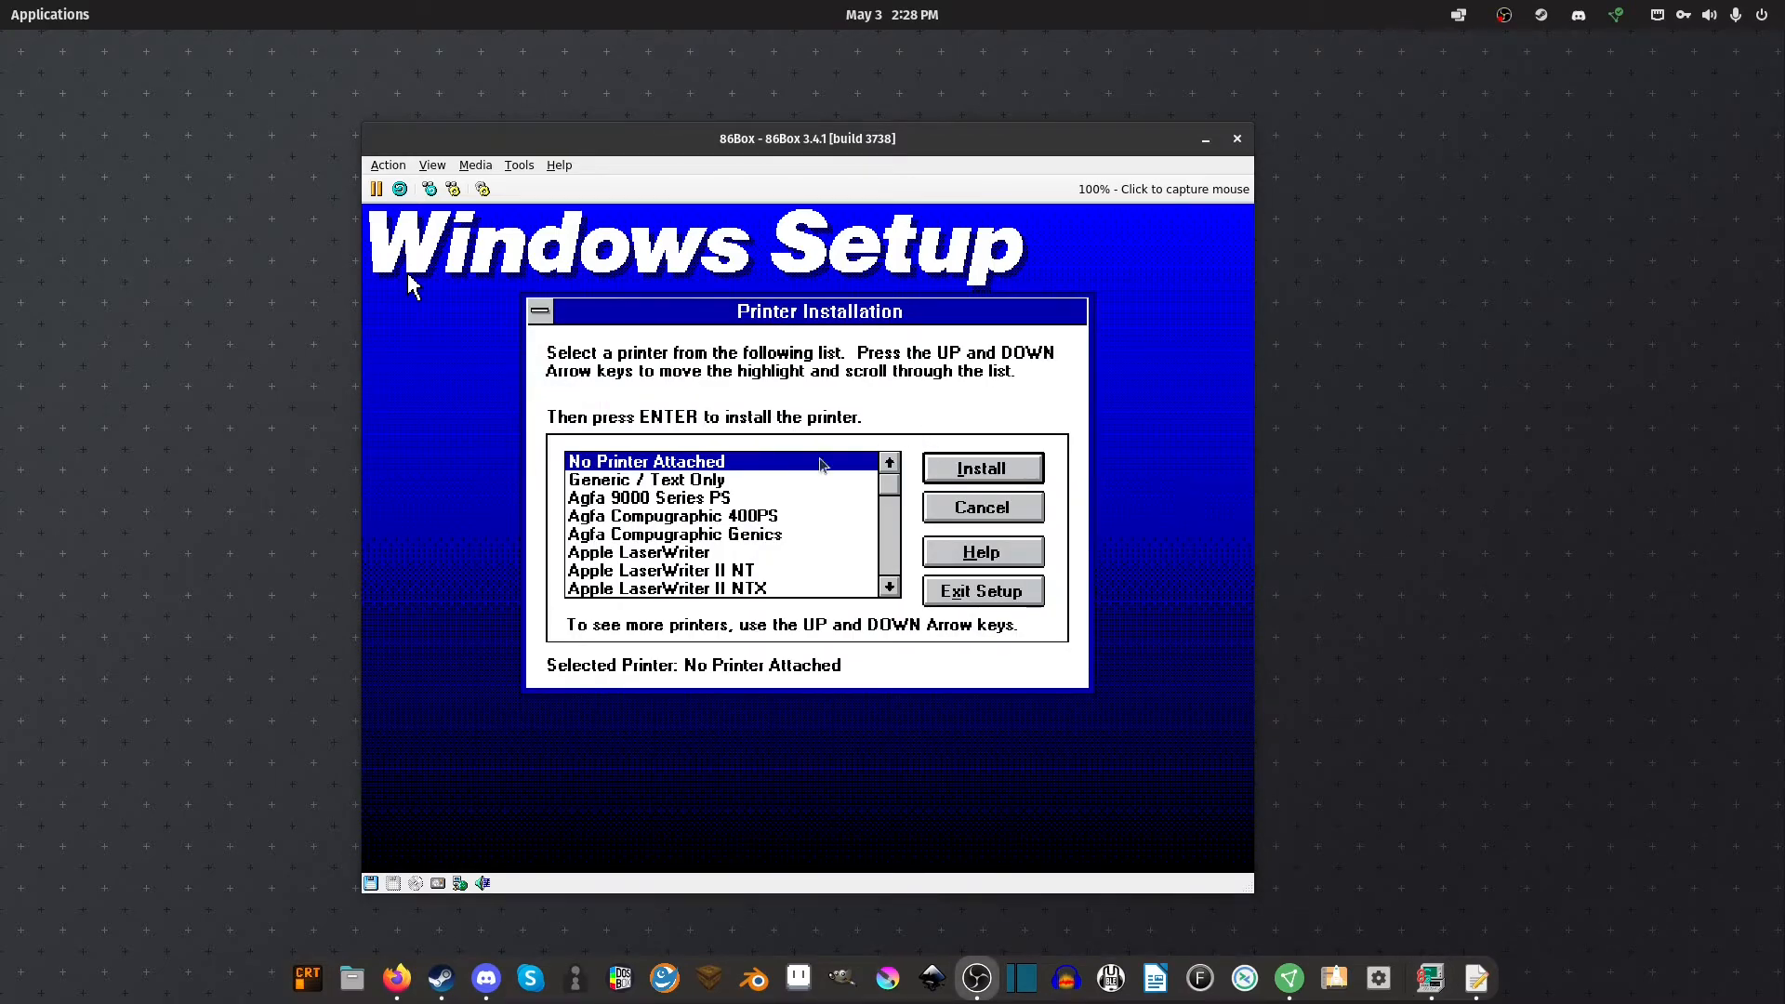
# Install with No Printer Attached selected
pyautogui.click(734, 606)
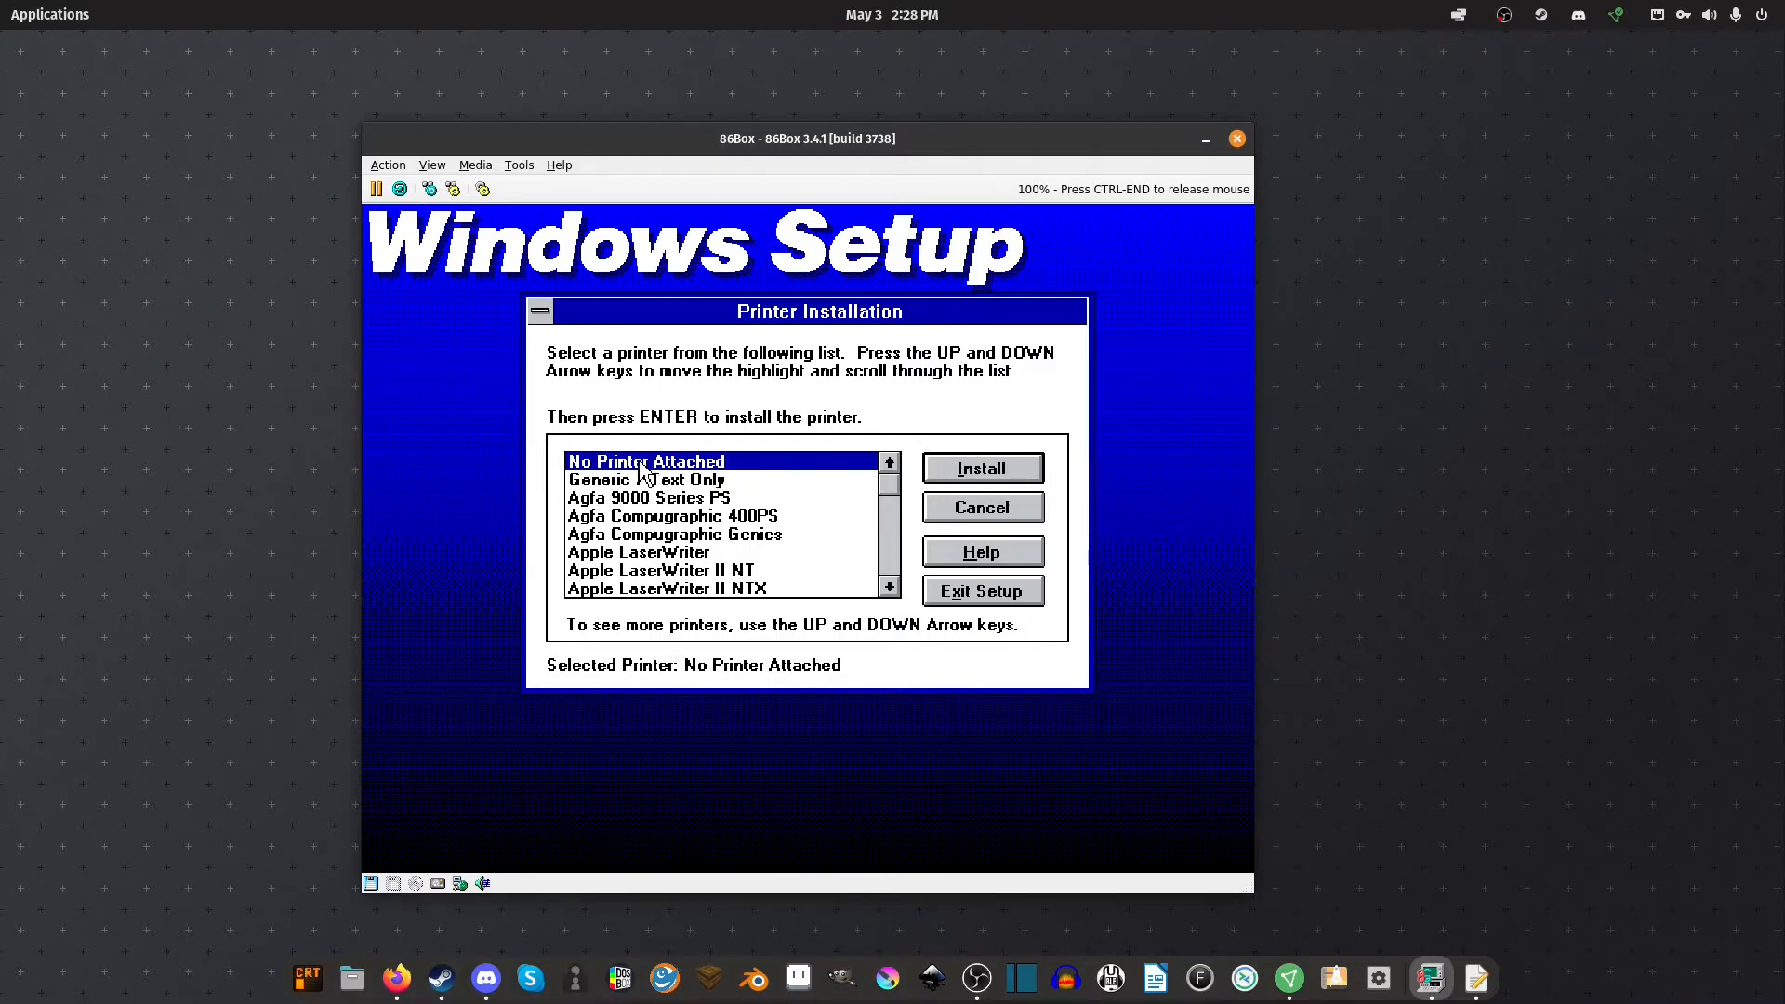
pyautogui.click(983, 472)
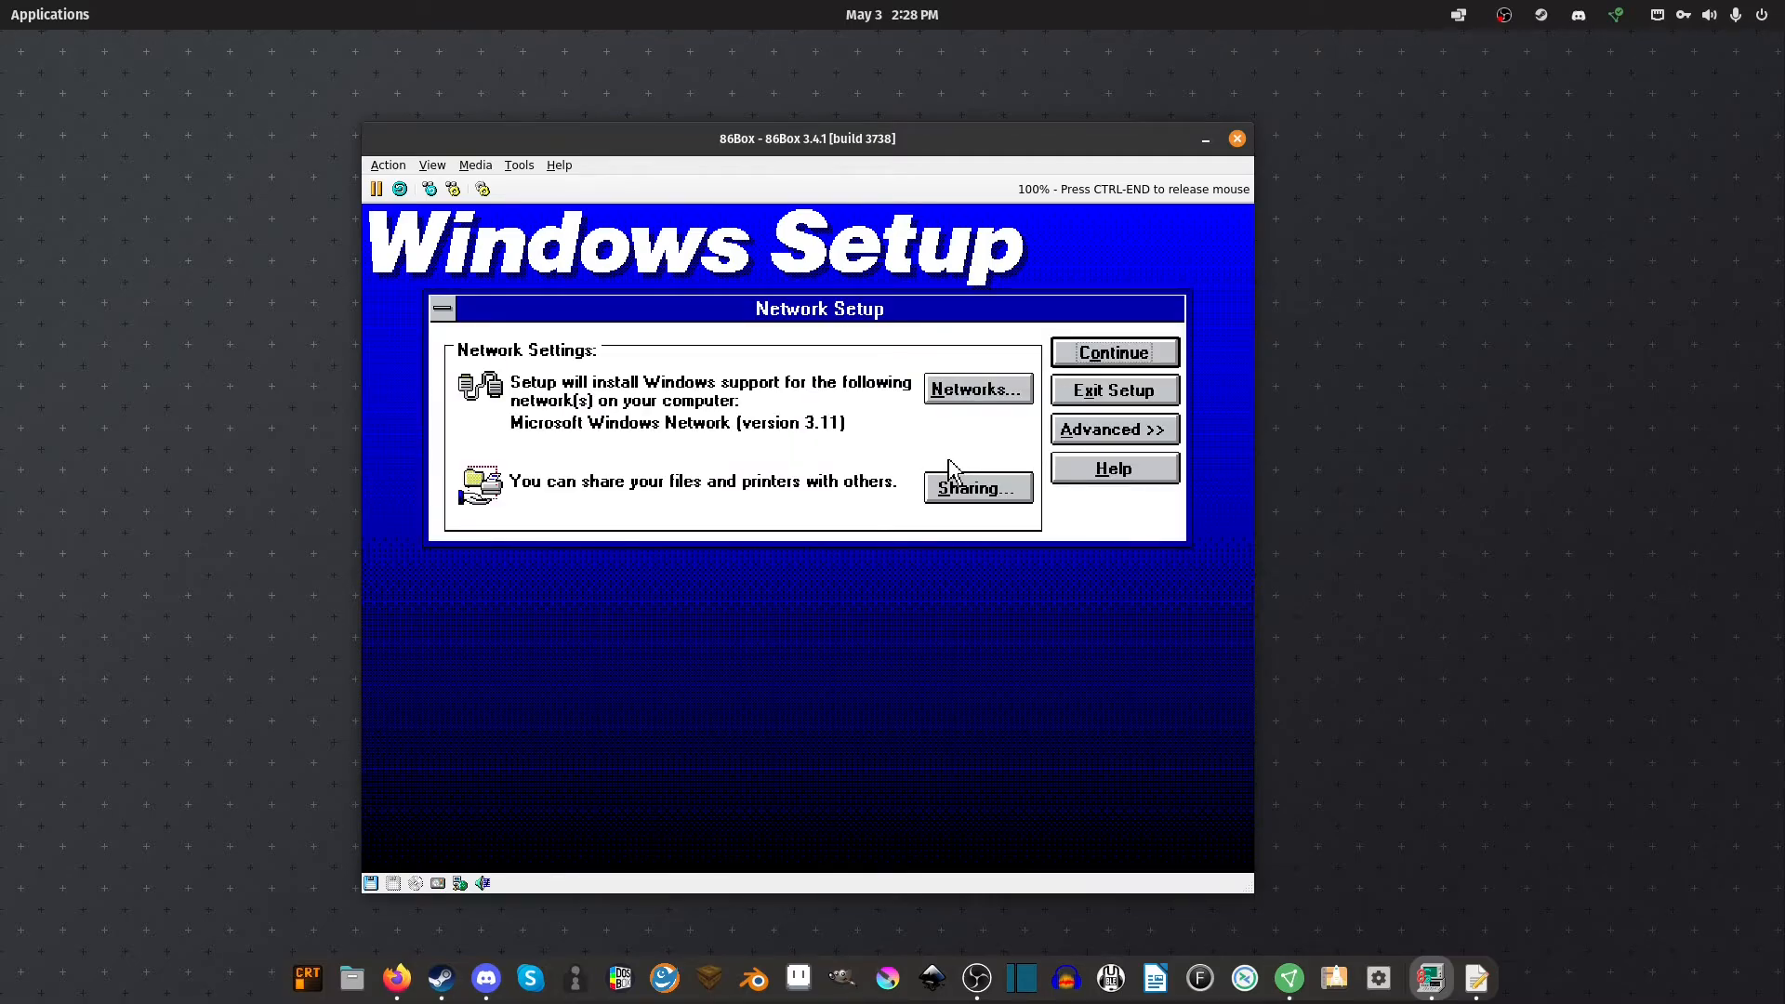
# Keep Microsoft Windows Network as the network type and continue past the summary
pyautogui.click(959, 384)
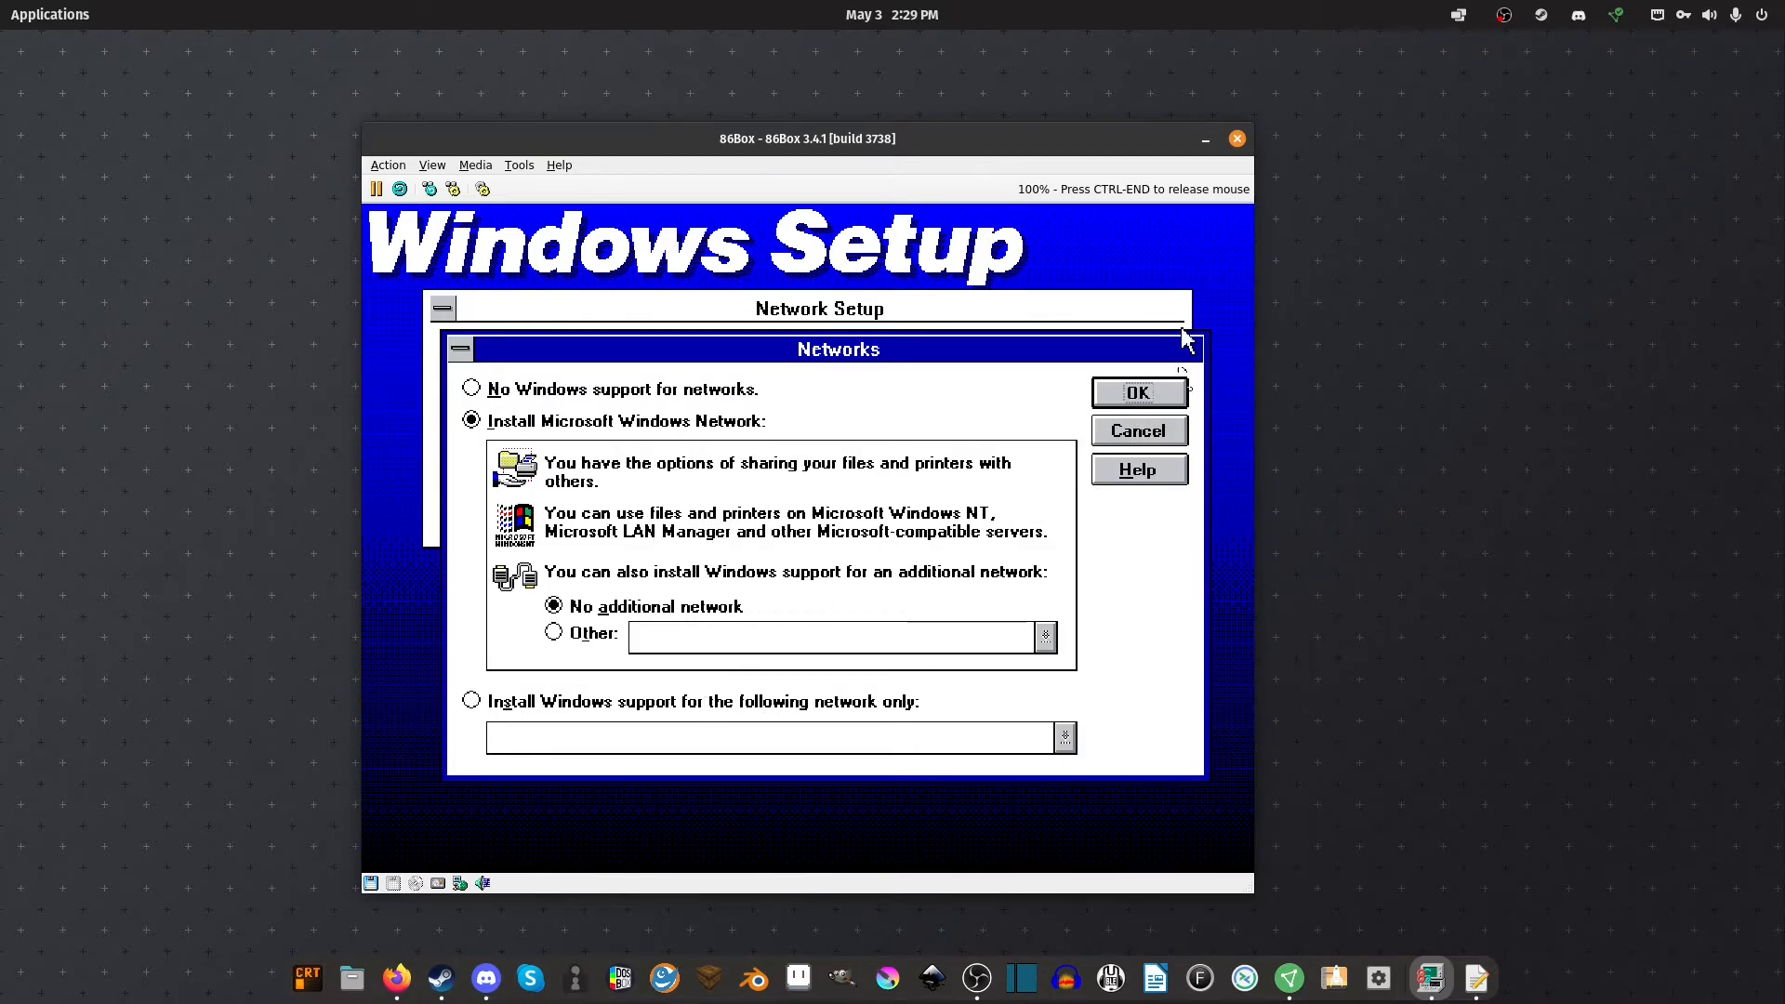
pyautogui.click(1128, 395)
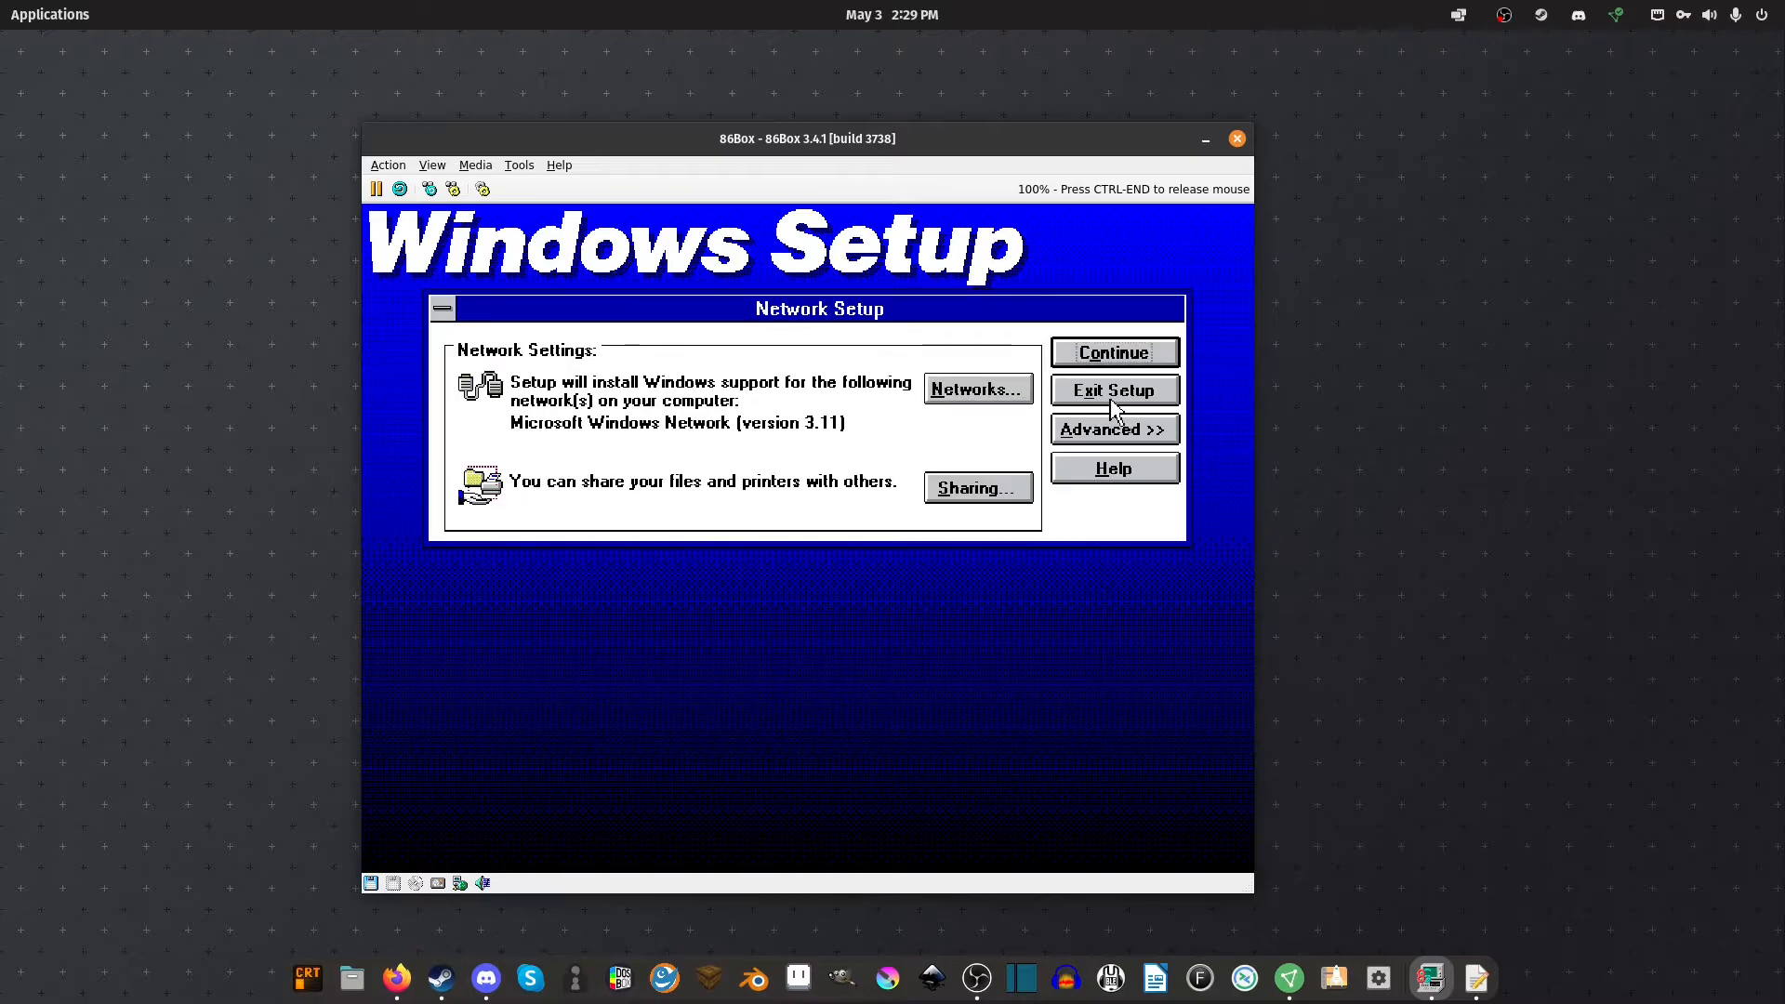
pyautogui.click(1097, 359)
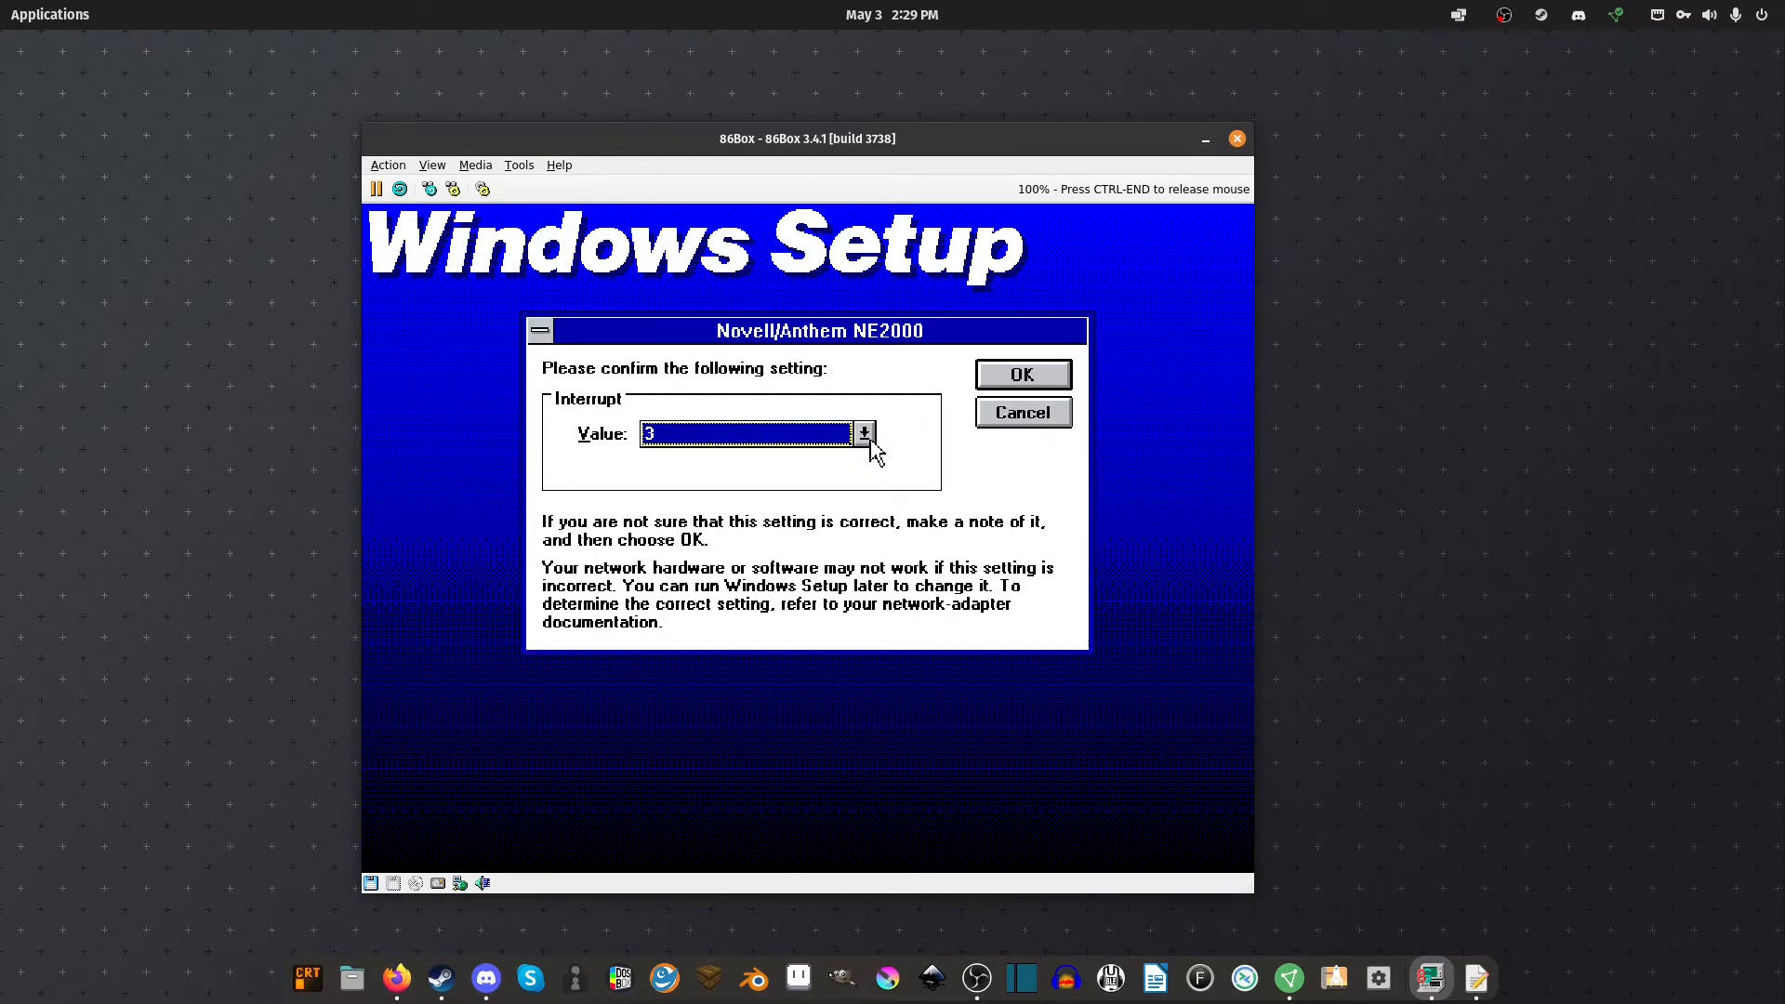
# Keep the NE2000 card on interrupt 3 despite the COM2 warning and accept the network names
pyautogui.click(869, 439)
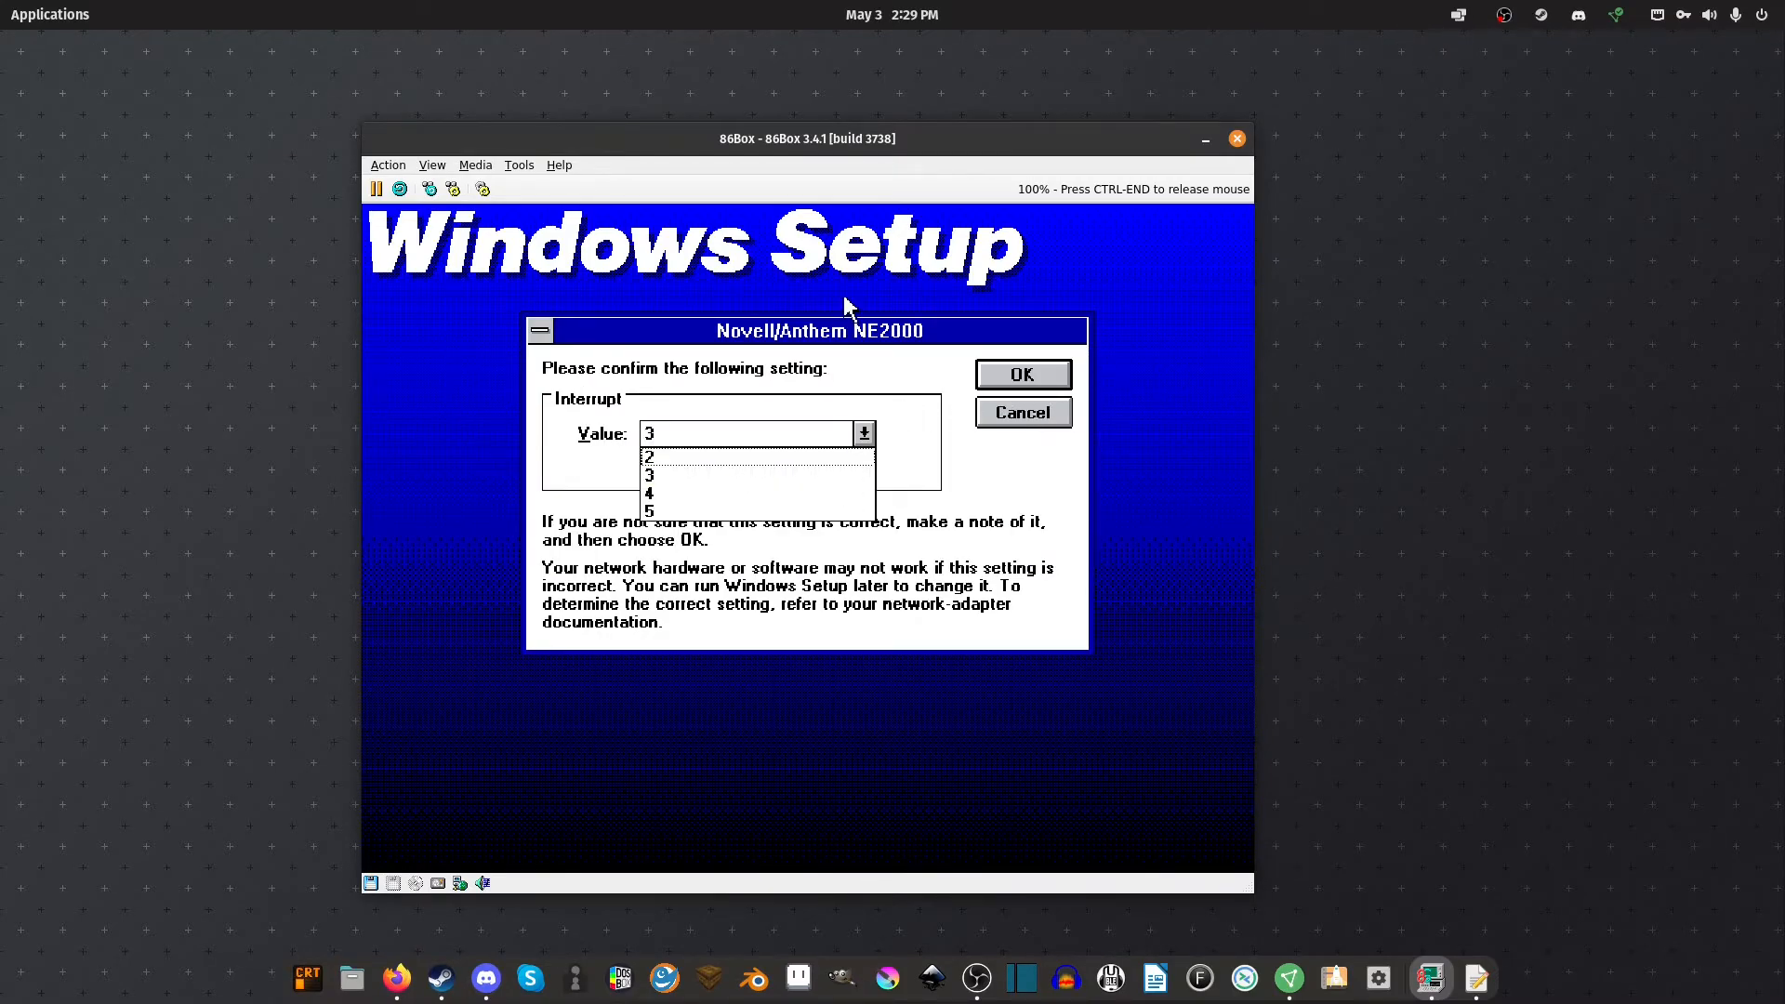
pyautogui.click(830, 470)
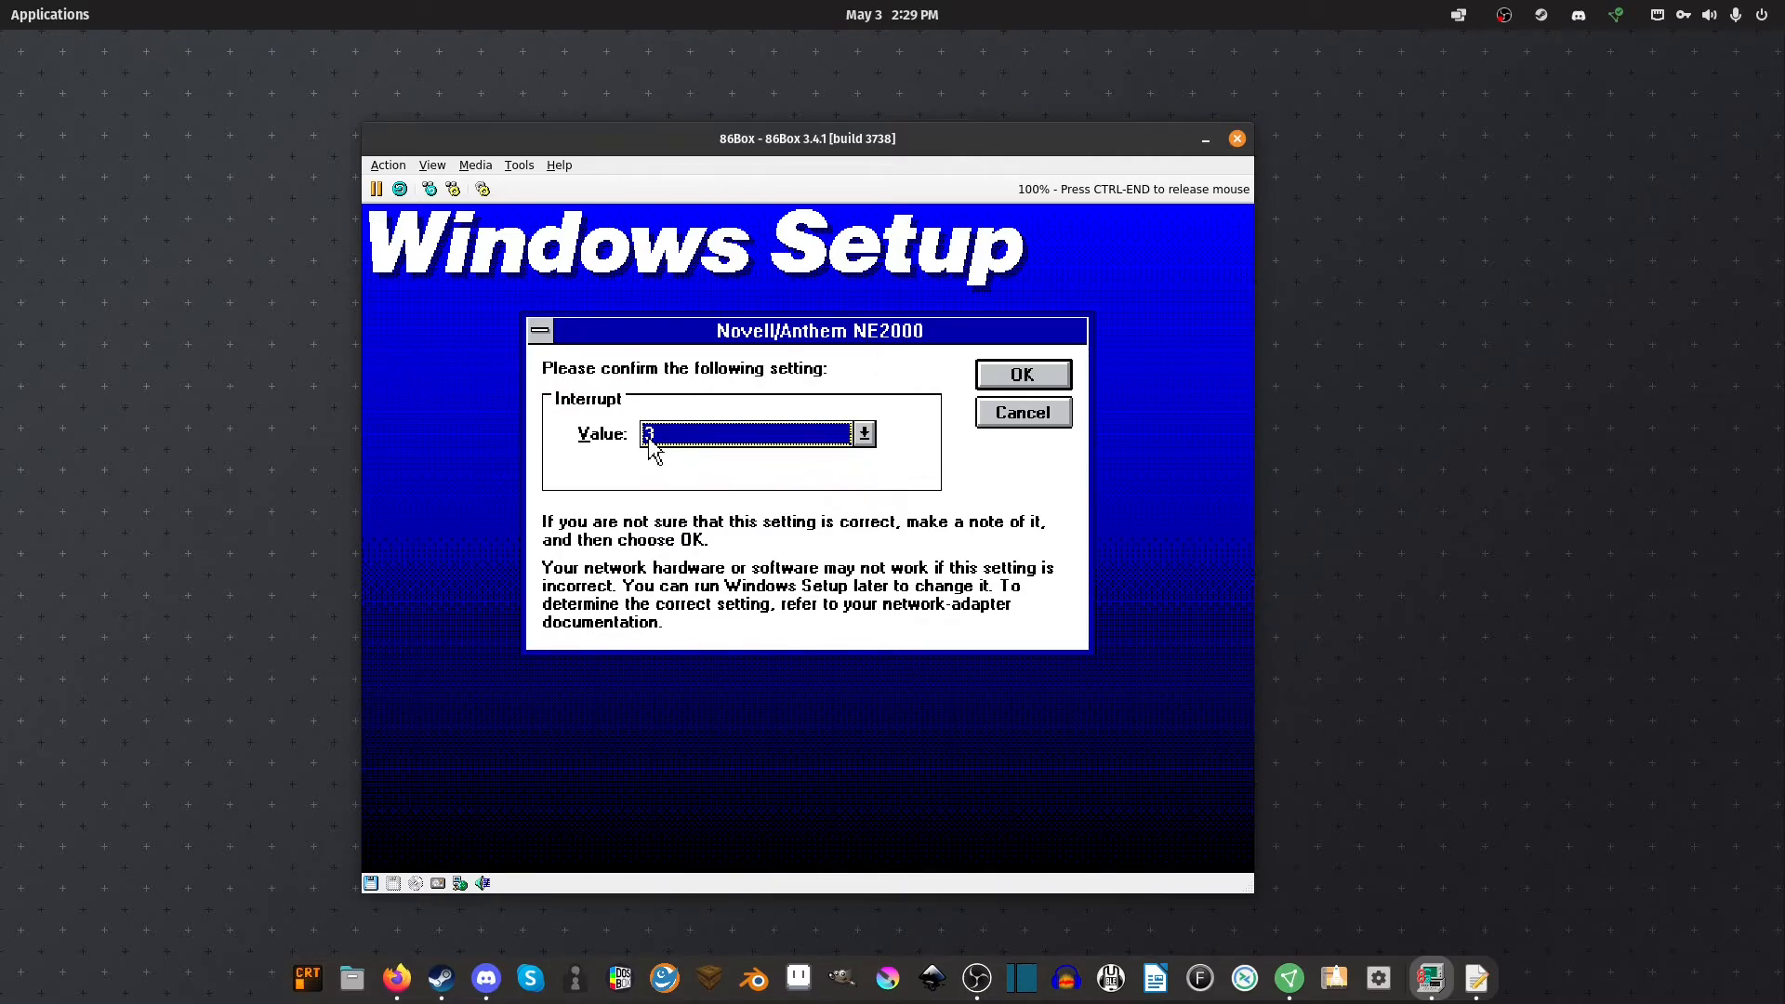
pyautogui.click(1002, 374)
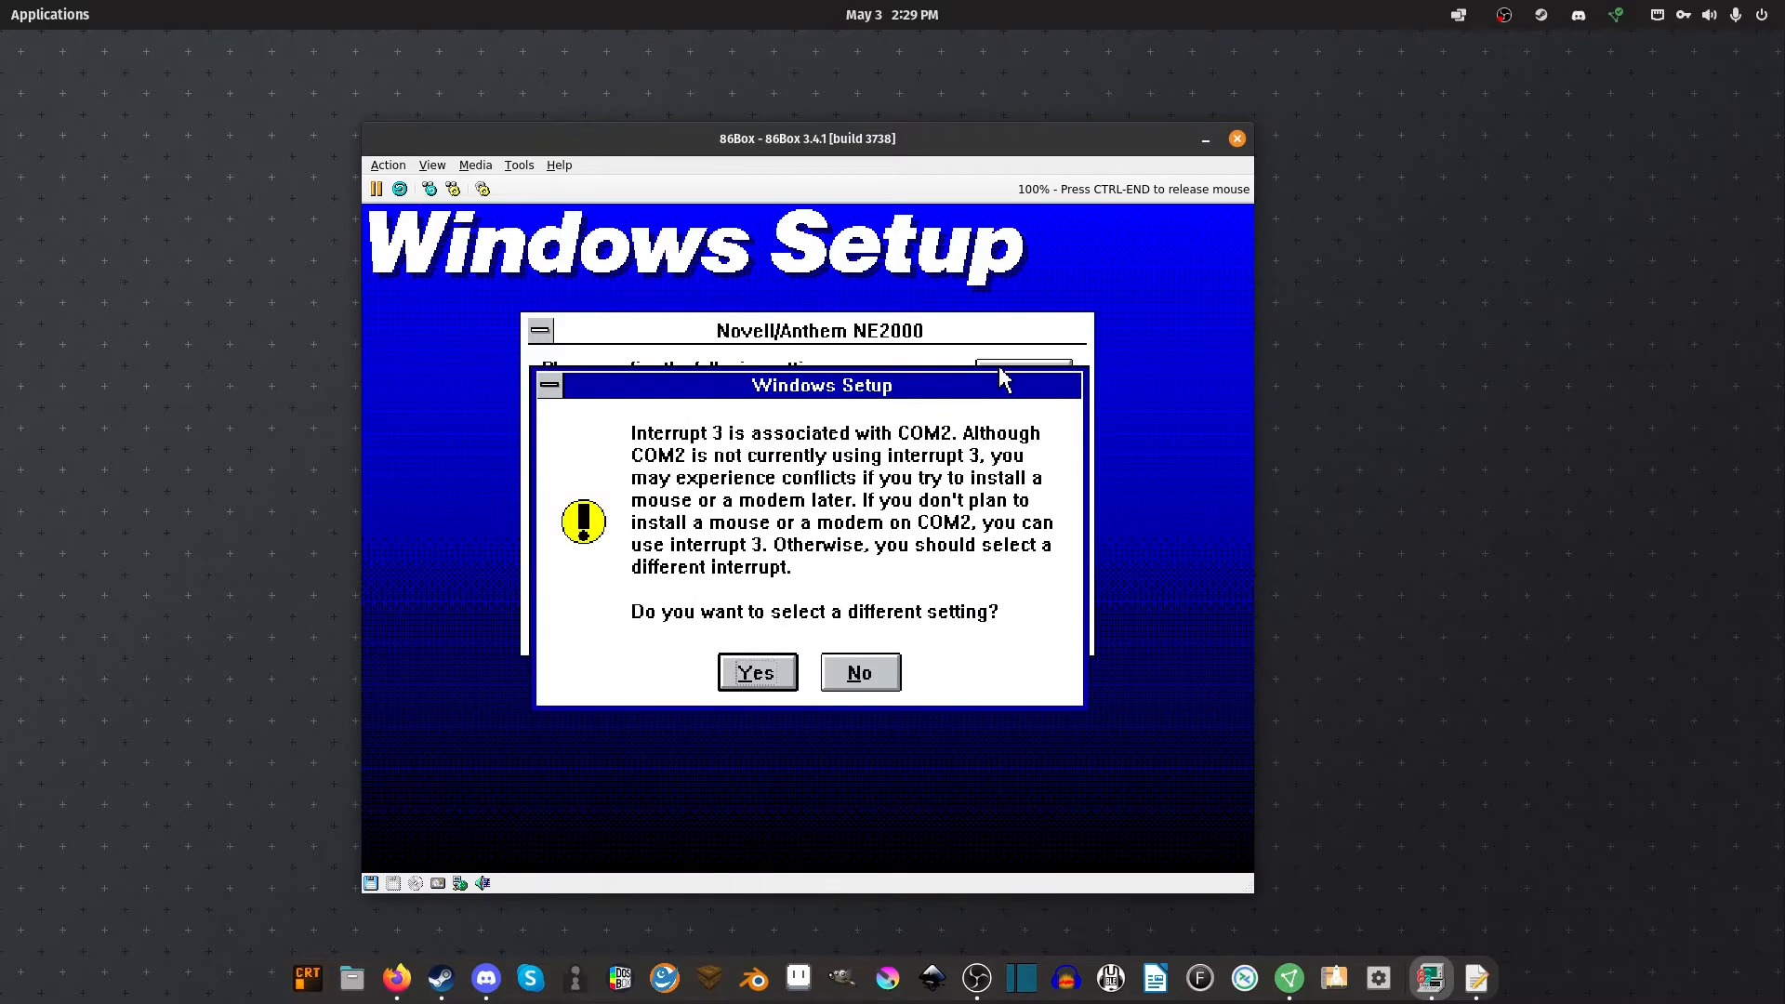
pyautogui.click(852, 682)
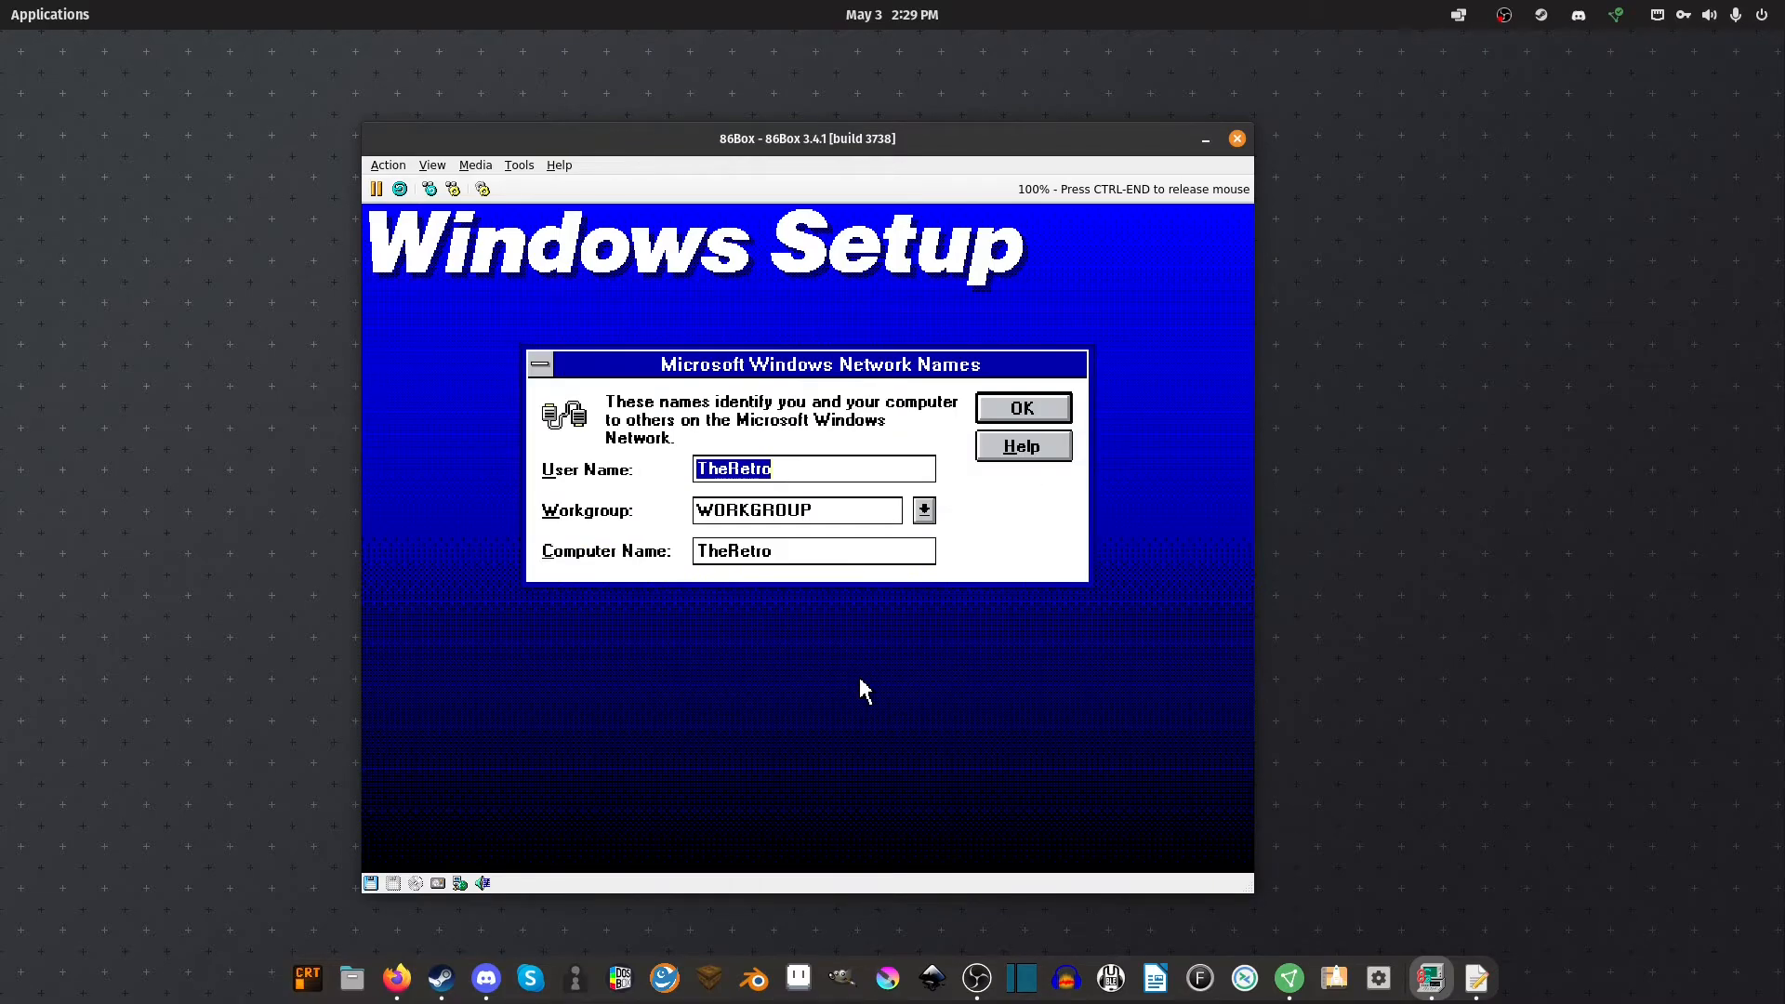
pyautogui.click(1022, 409)
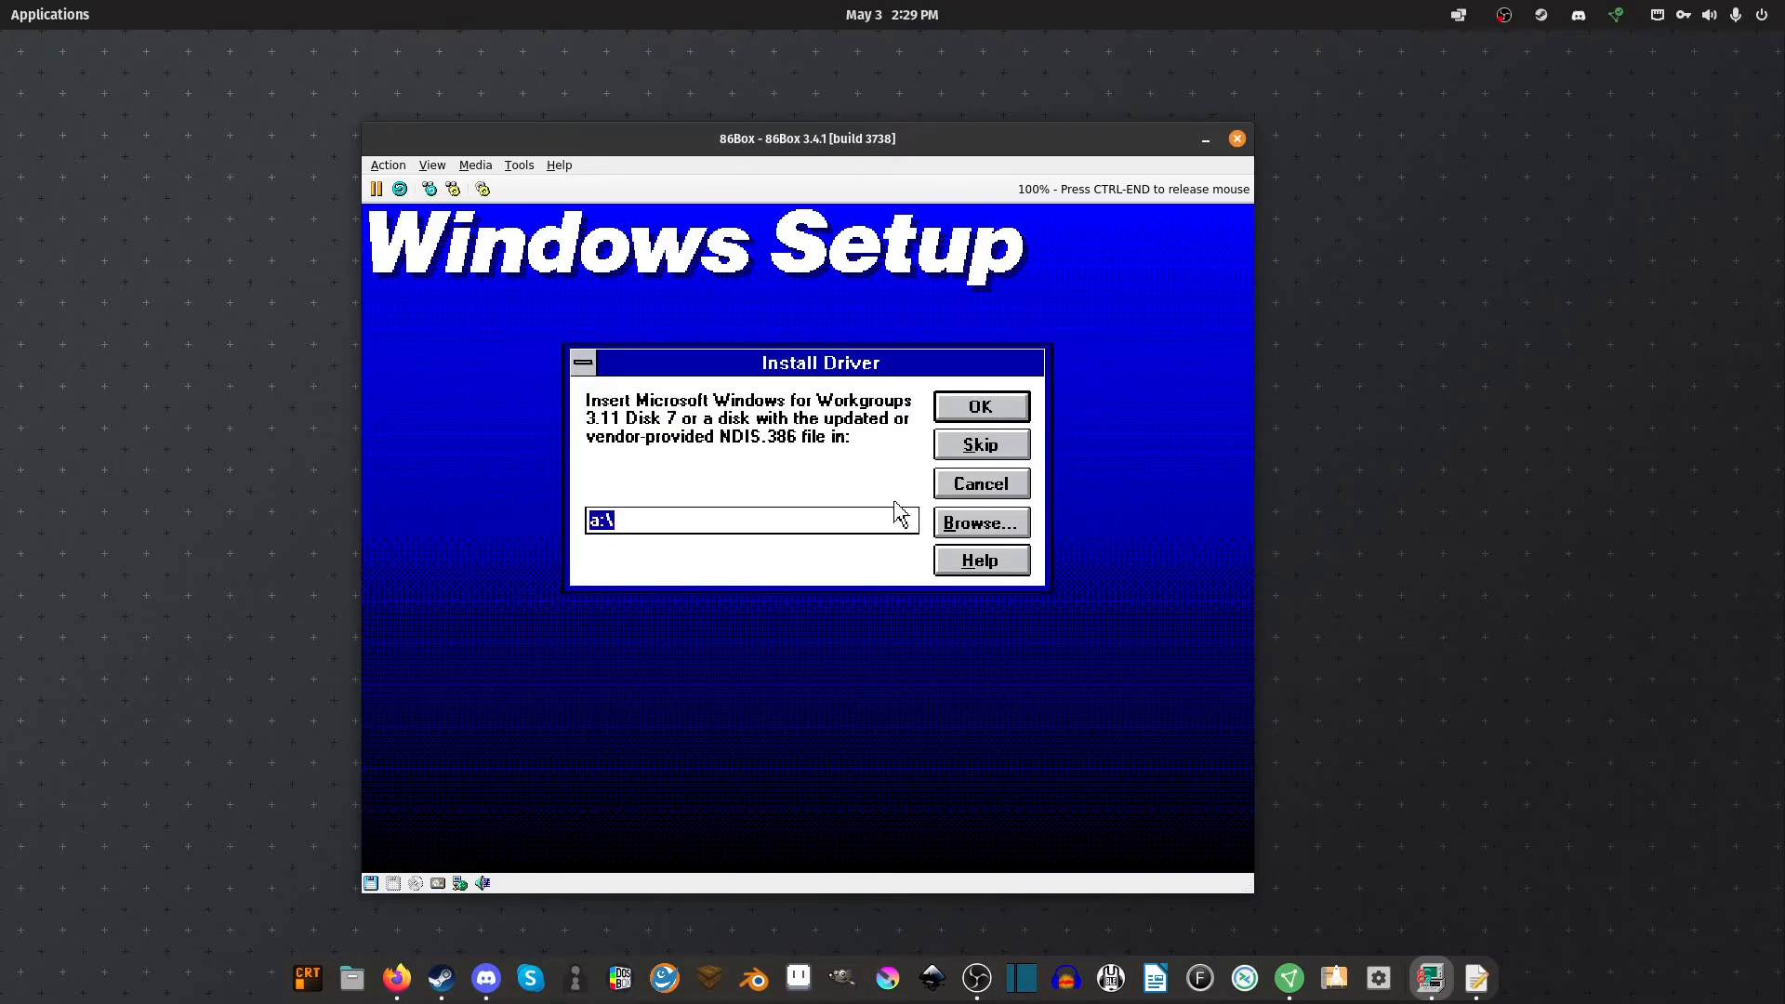
pyautogui.hotkey('ctrl', 'End')
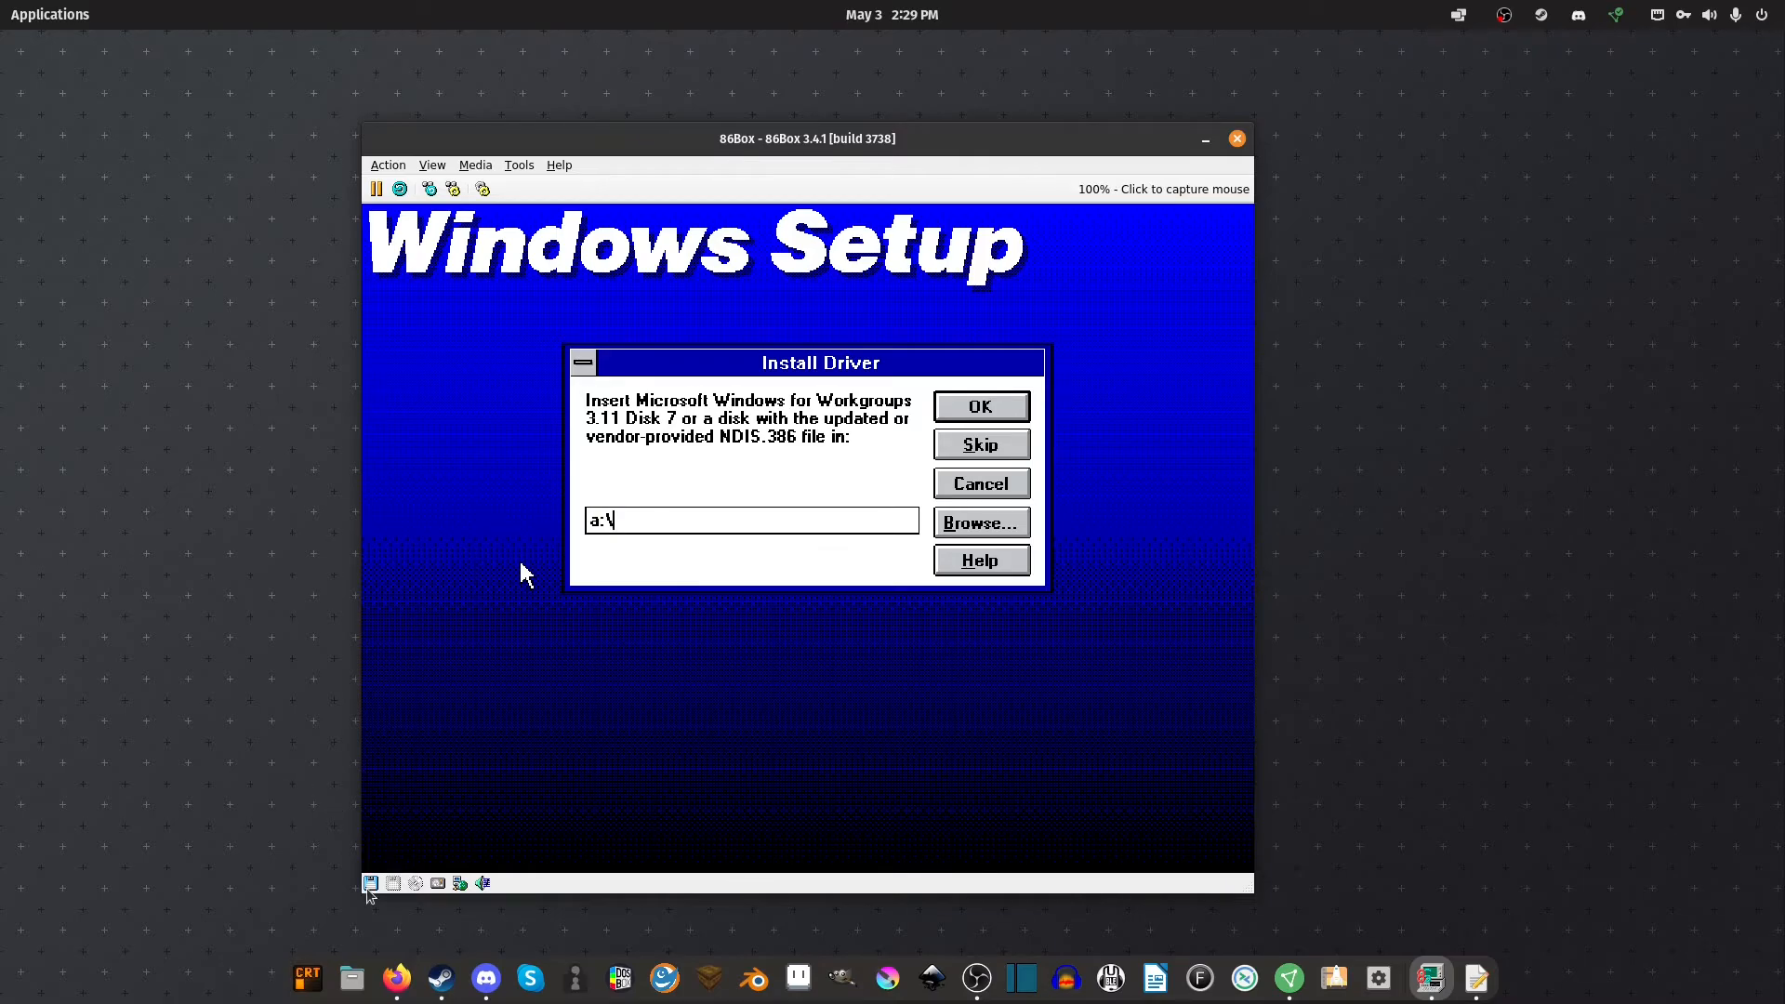
pyautogui.click(369, 883)
# Insert Disk07.img into the floppy drive and confirm the driver disk prompt
pyautogui.click(418, 807)
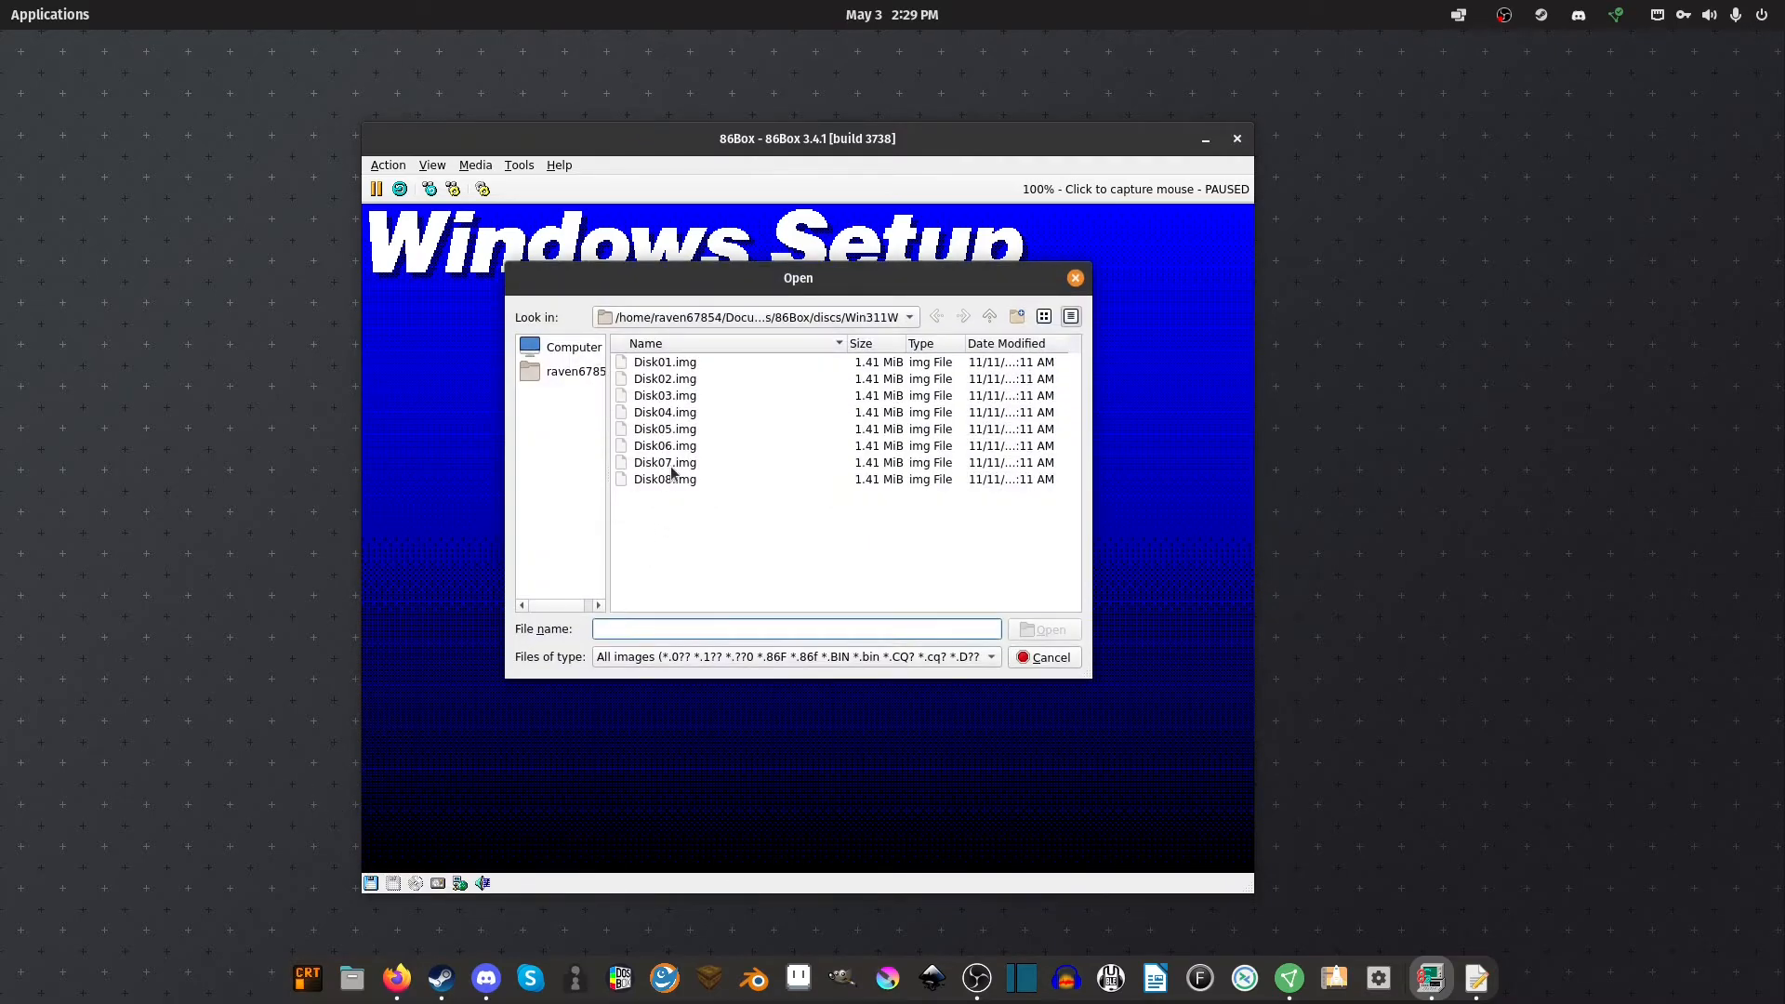
pyautogui.doubleClick(671, 465)
pyautogui.press('Return')
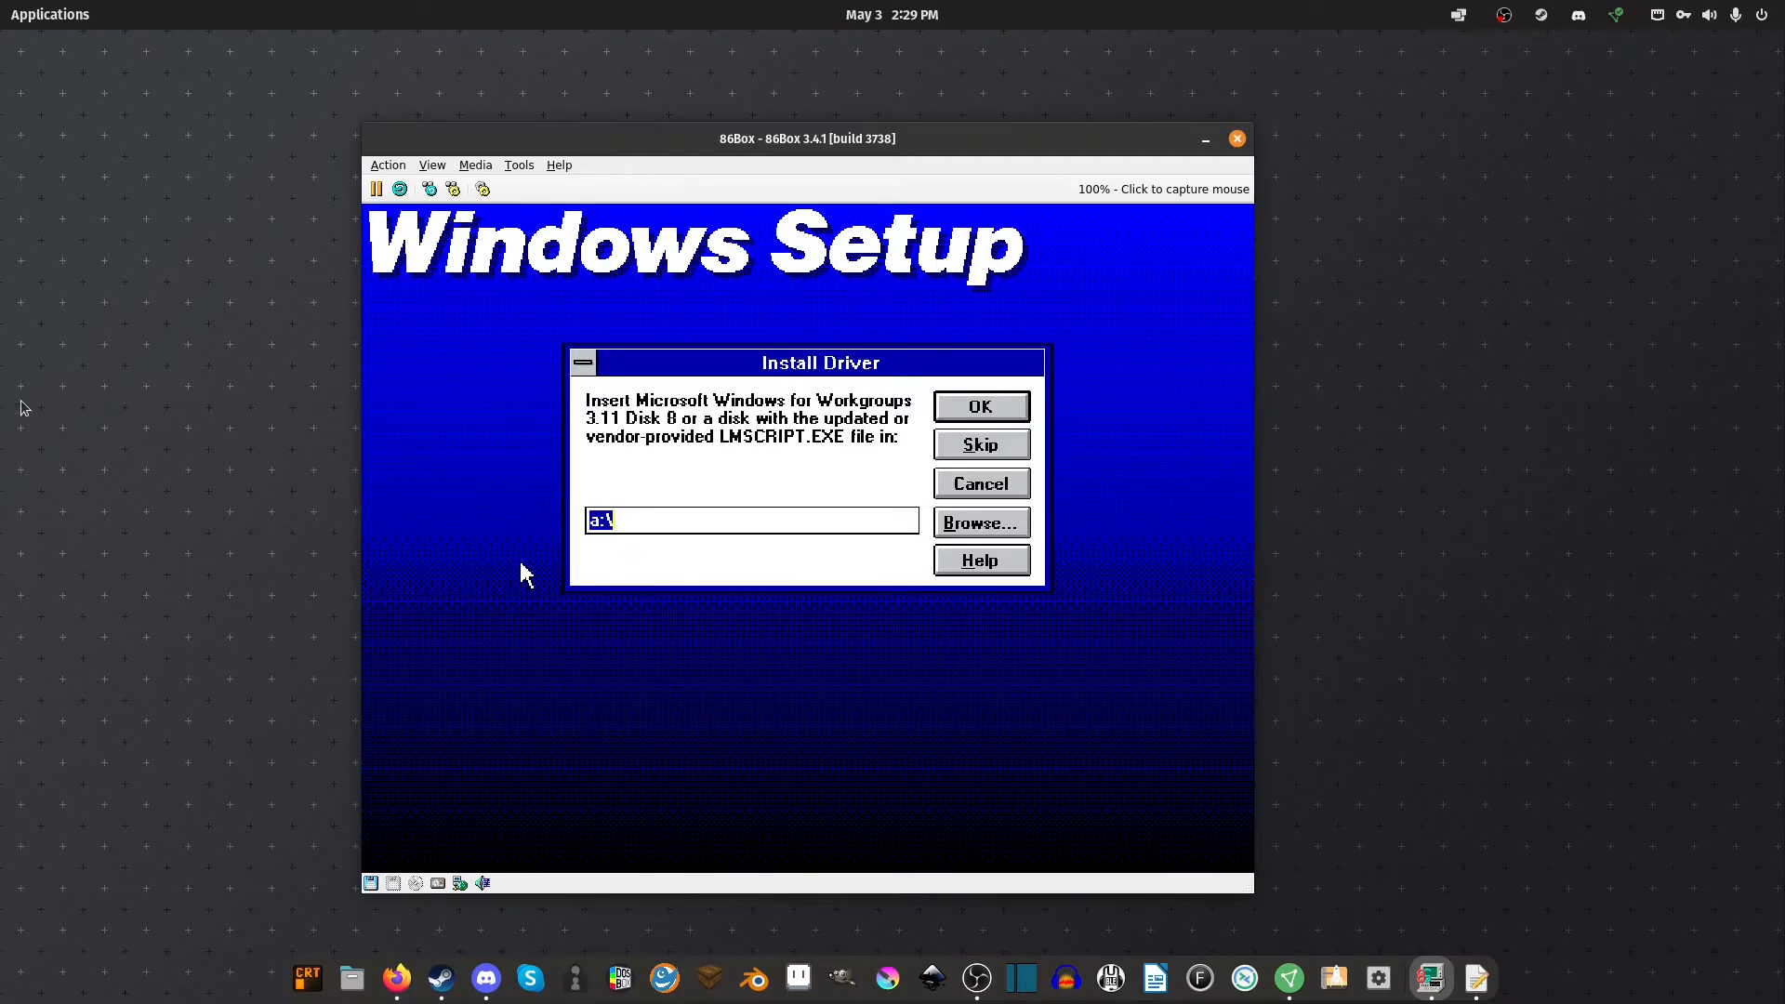
# Insert Disk08.img into the floppy drive and confirm the Disk 8 prompt
pyautogui.click(371, 884)
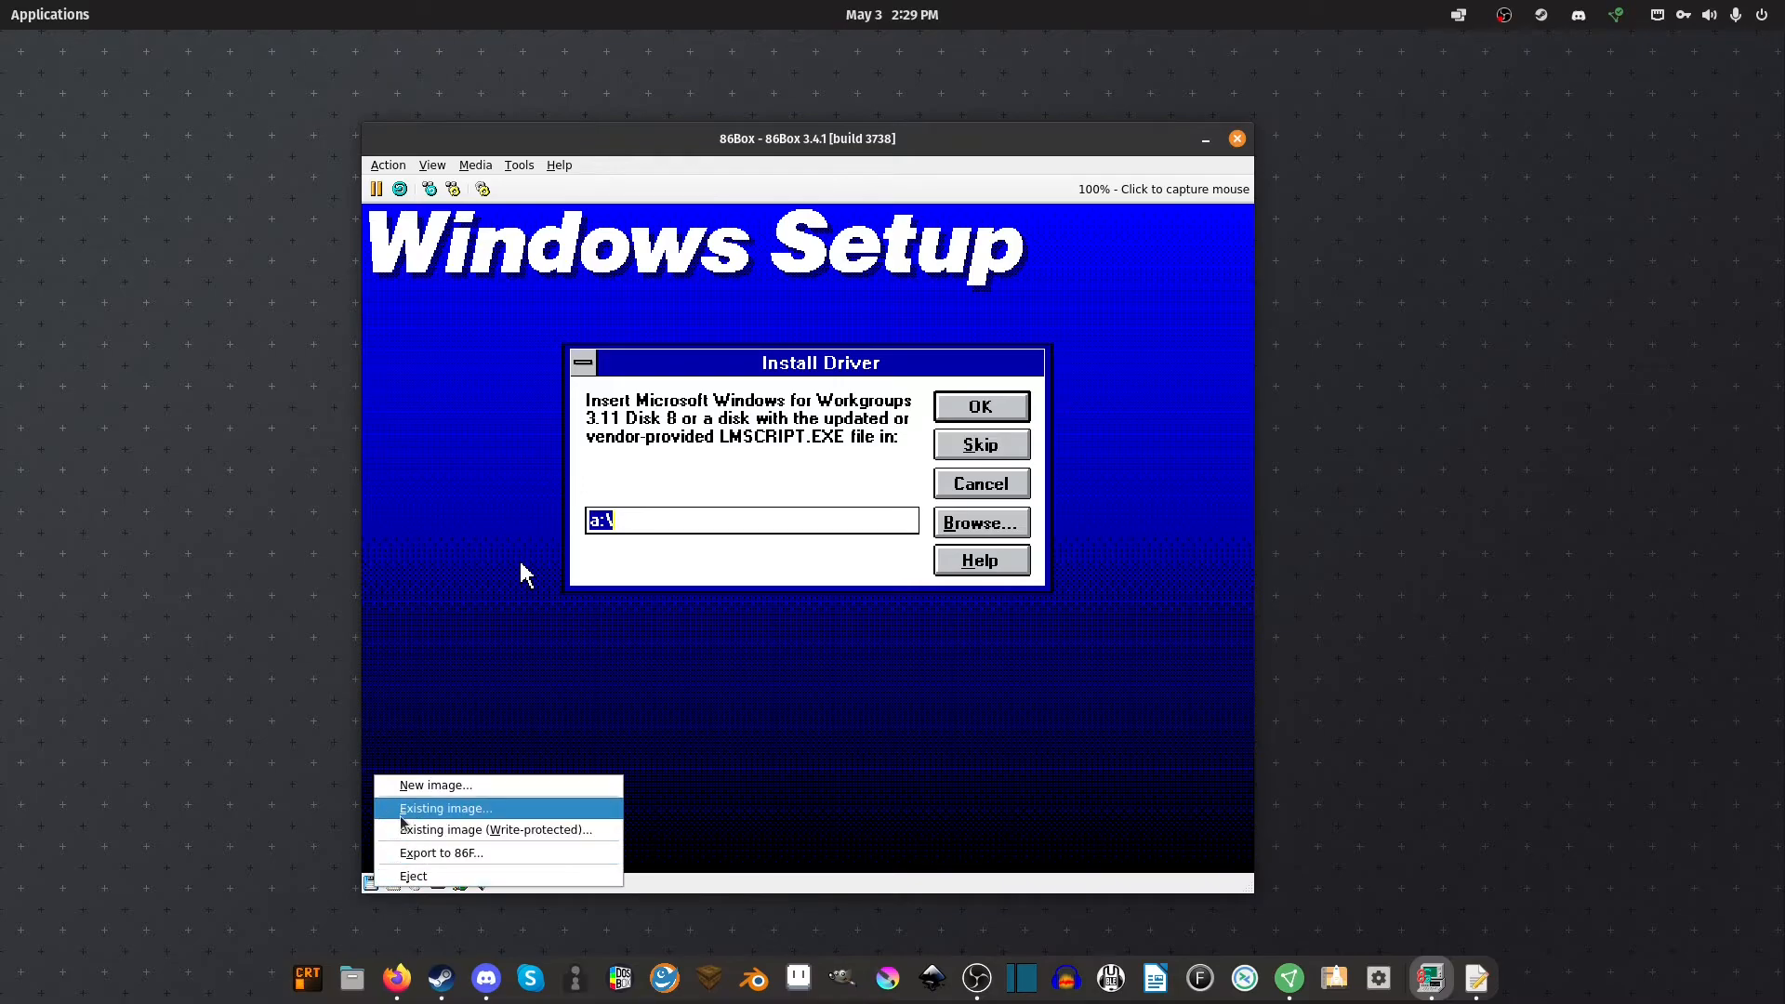
pyautogui.click(402, 814)
pyautogui.doubleClick(651, 480)
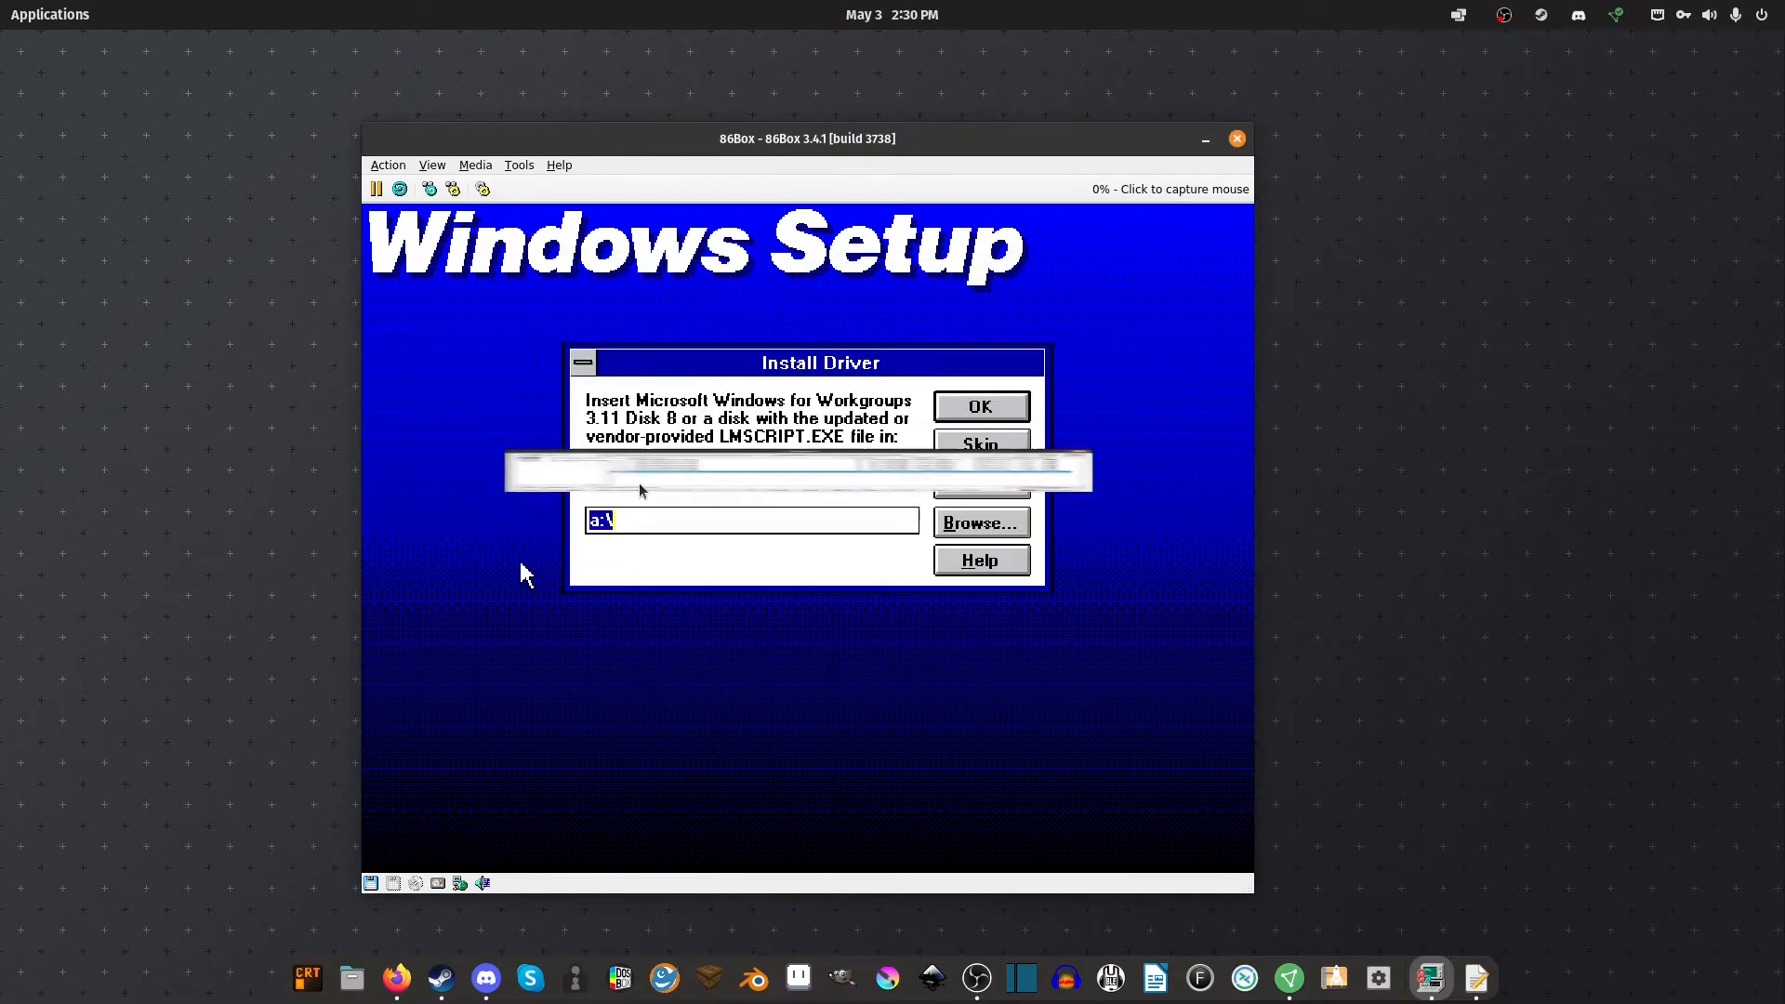
pyautogui.press('Return')
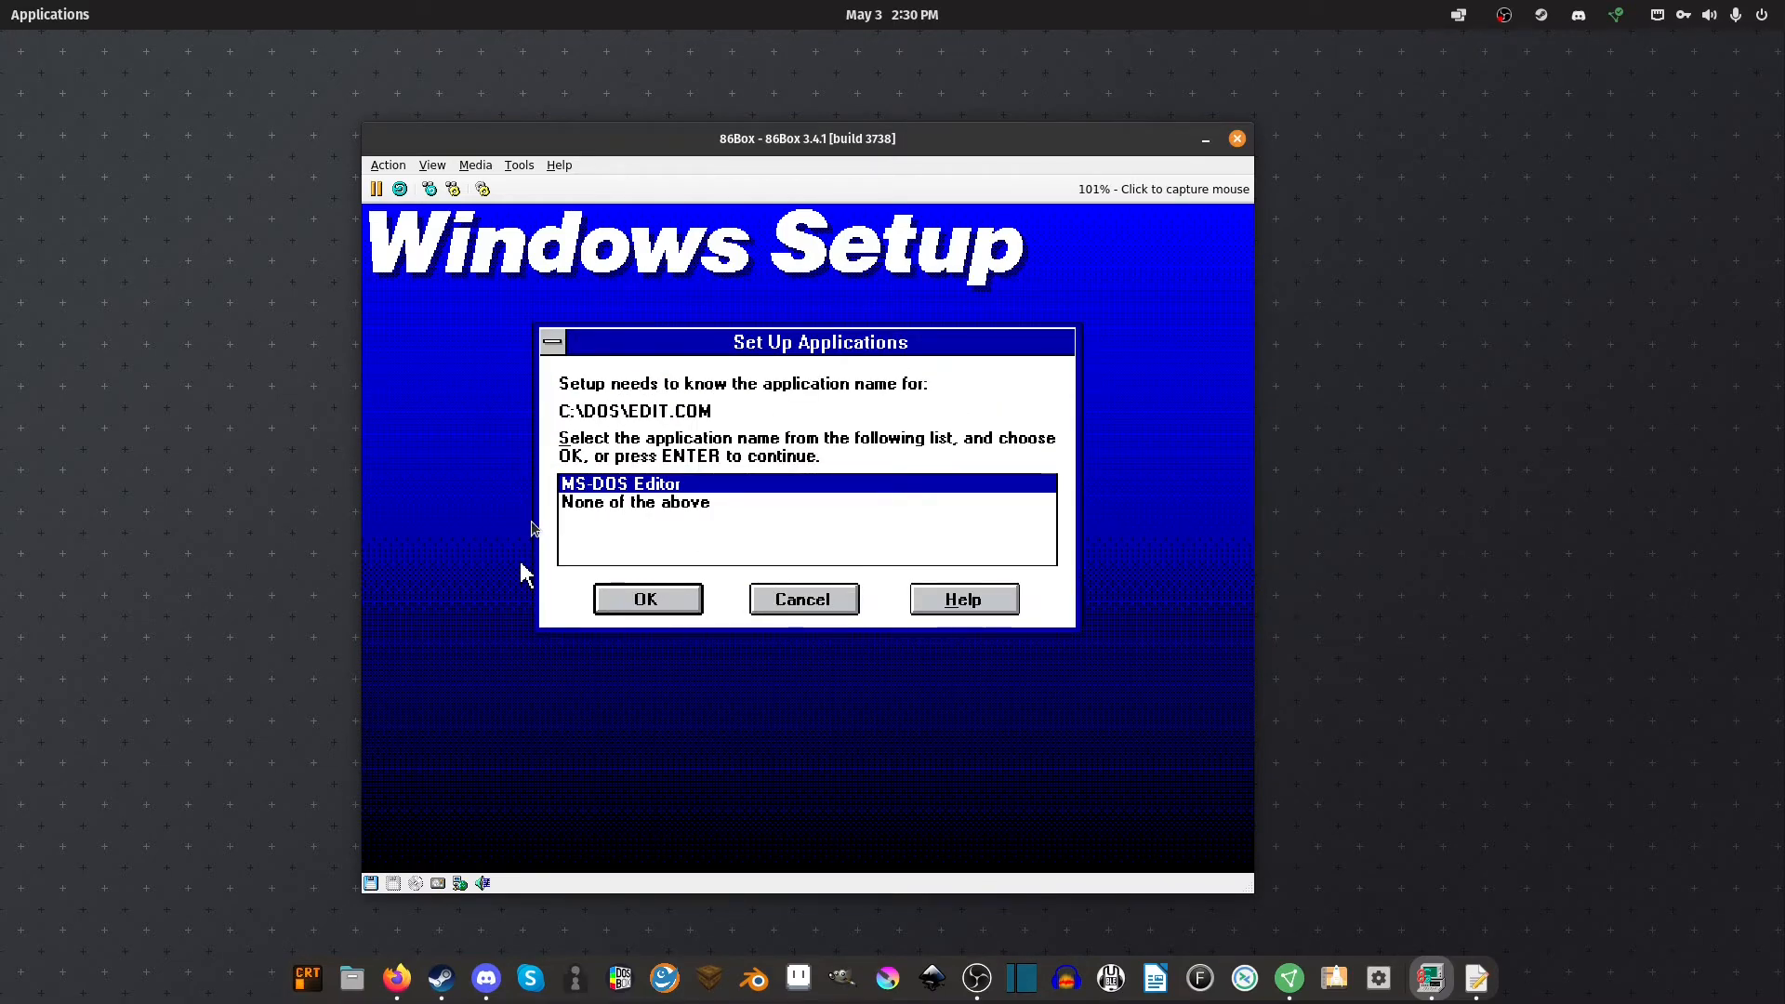
# Accept MS-DOS Editor for EDIT.COM, skip the Windows tutorial, and restart the computer
pyautogui.click(691, 513)
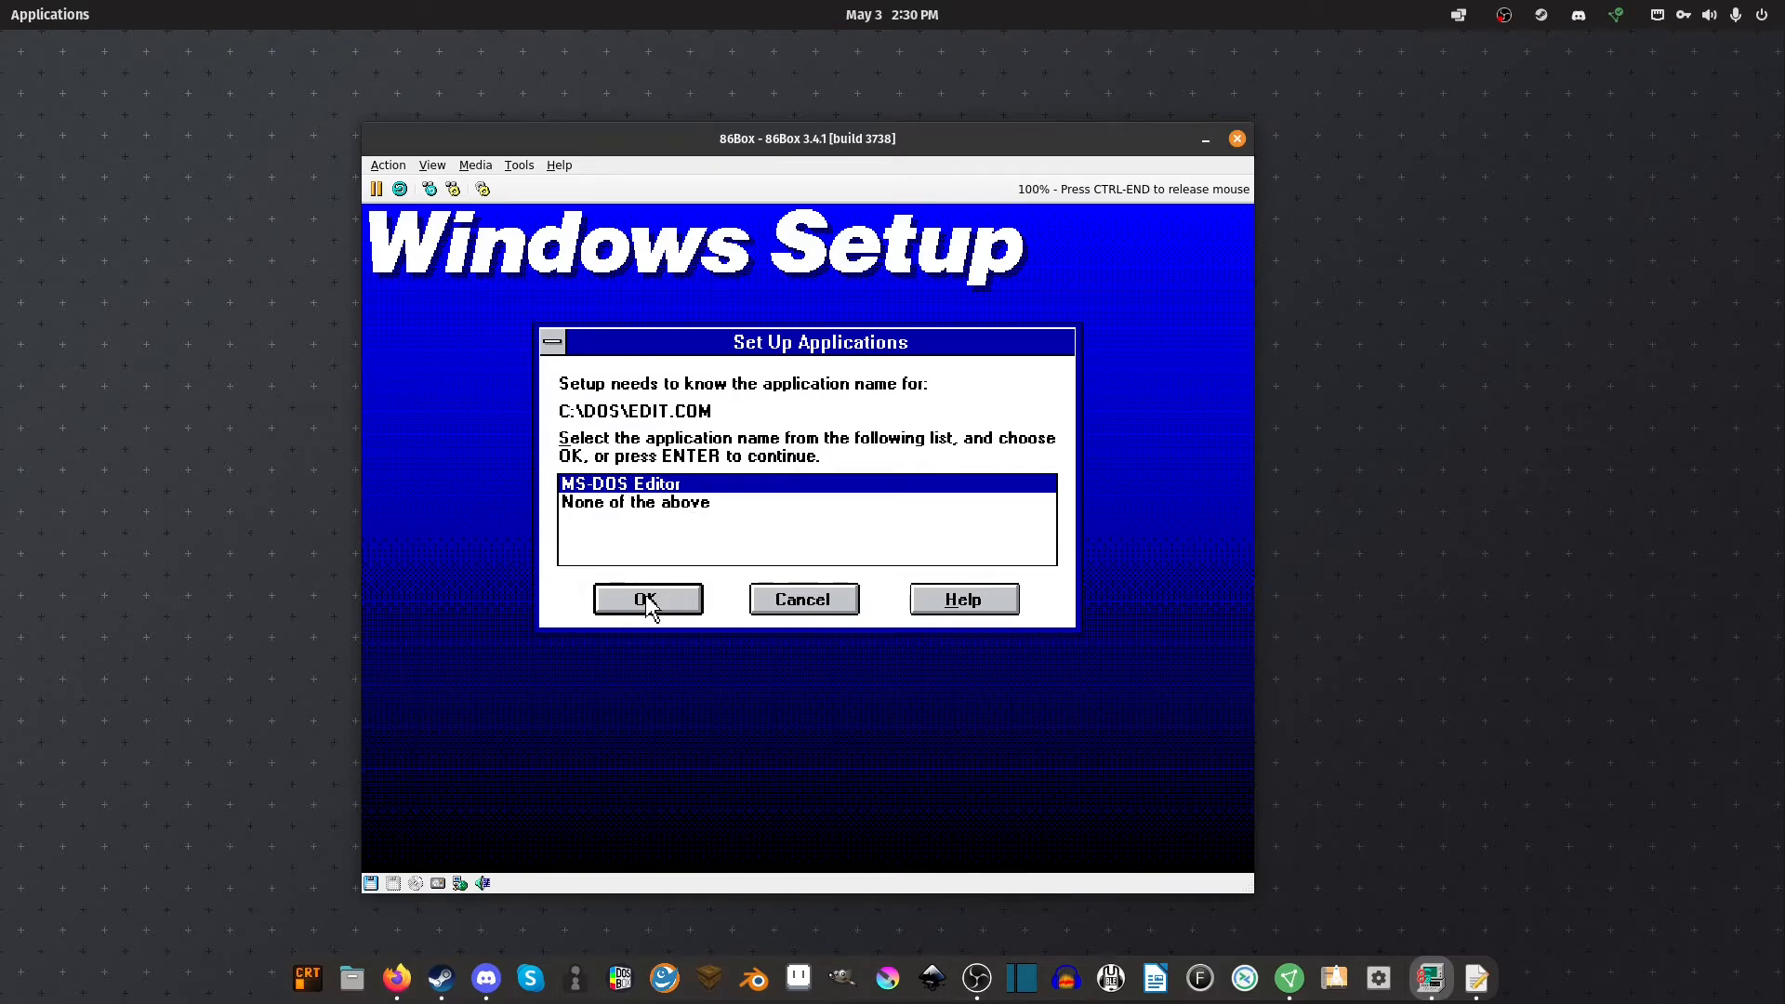
pyautogui.click(647, 600)
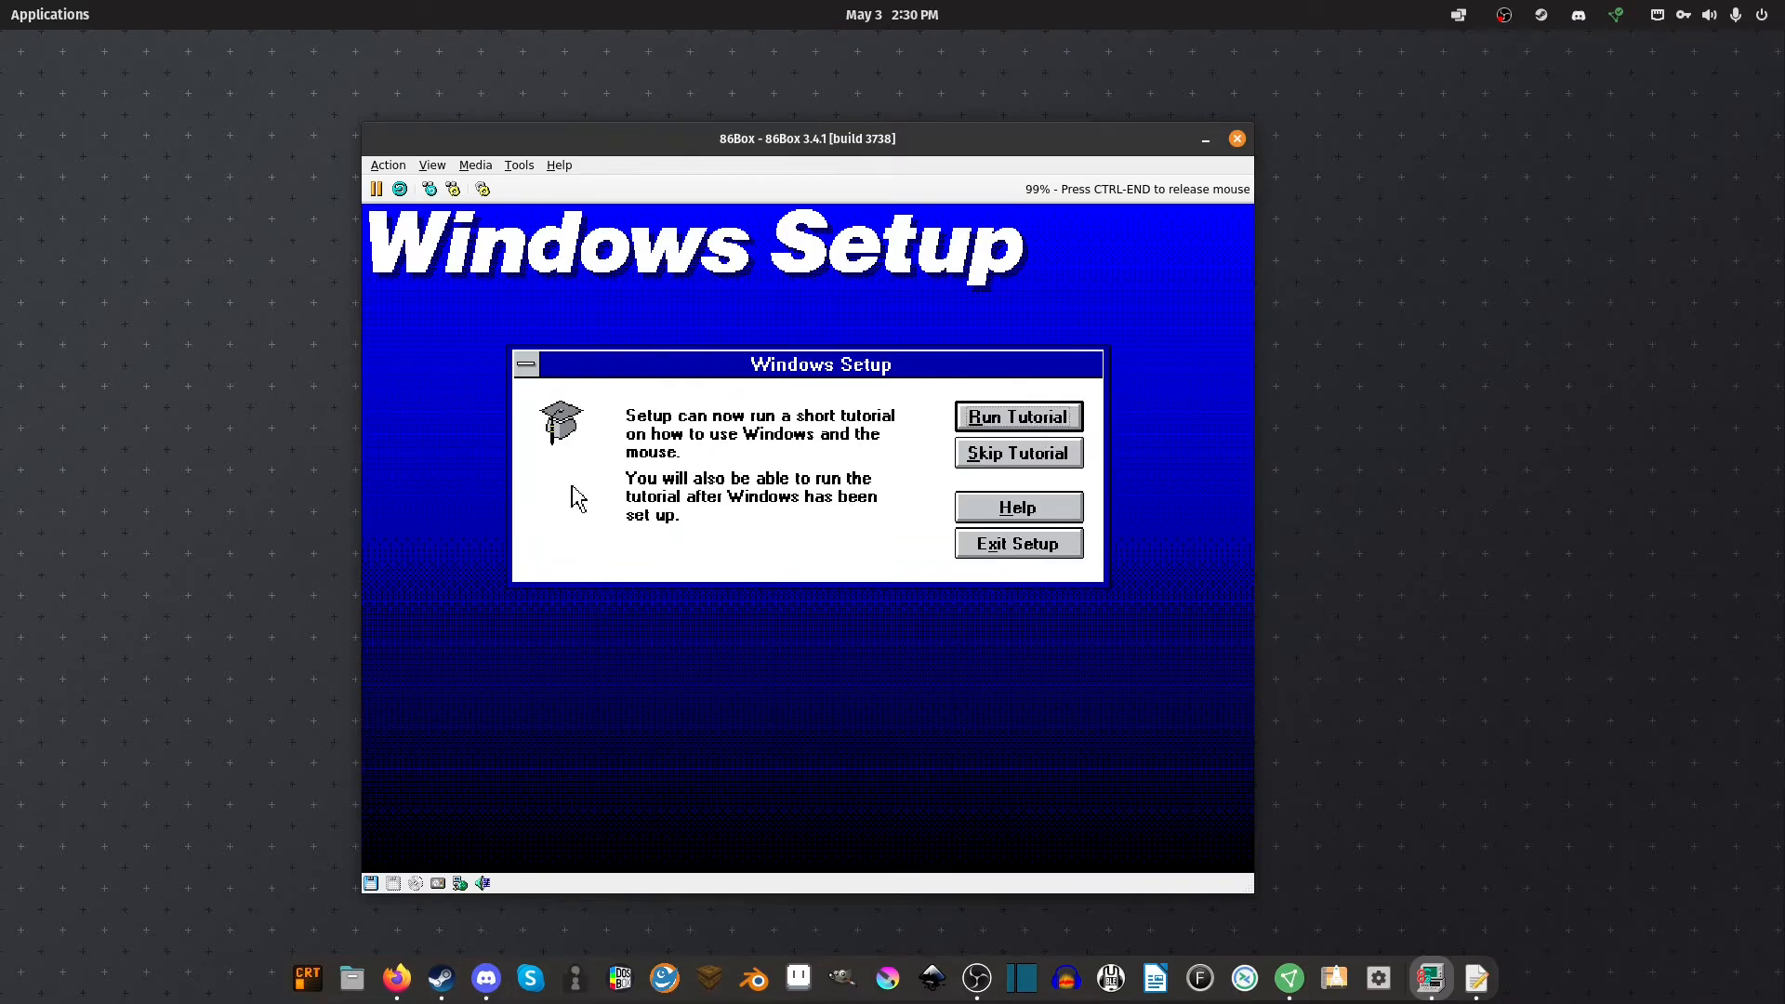
pyautogui.moveTo(850, 366)
pyautogui.mouseDown()
pyautogui.moveTo(841, 349)
pyautogui.moveTo(884, 427)
pyautogui.moveTo(855, 401)
pyautogui.moveTo(856, 347)
pyautogui.moveTo(839, 419)
pyautogui.moveTo(883, 372)
pyautogui.mouseUp()
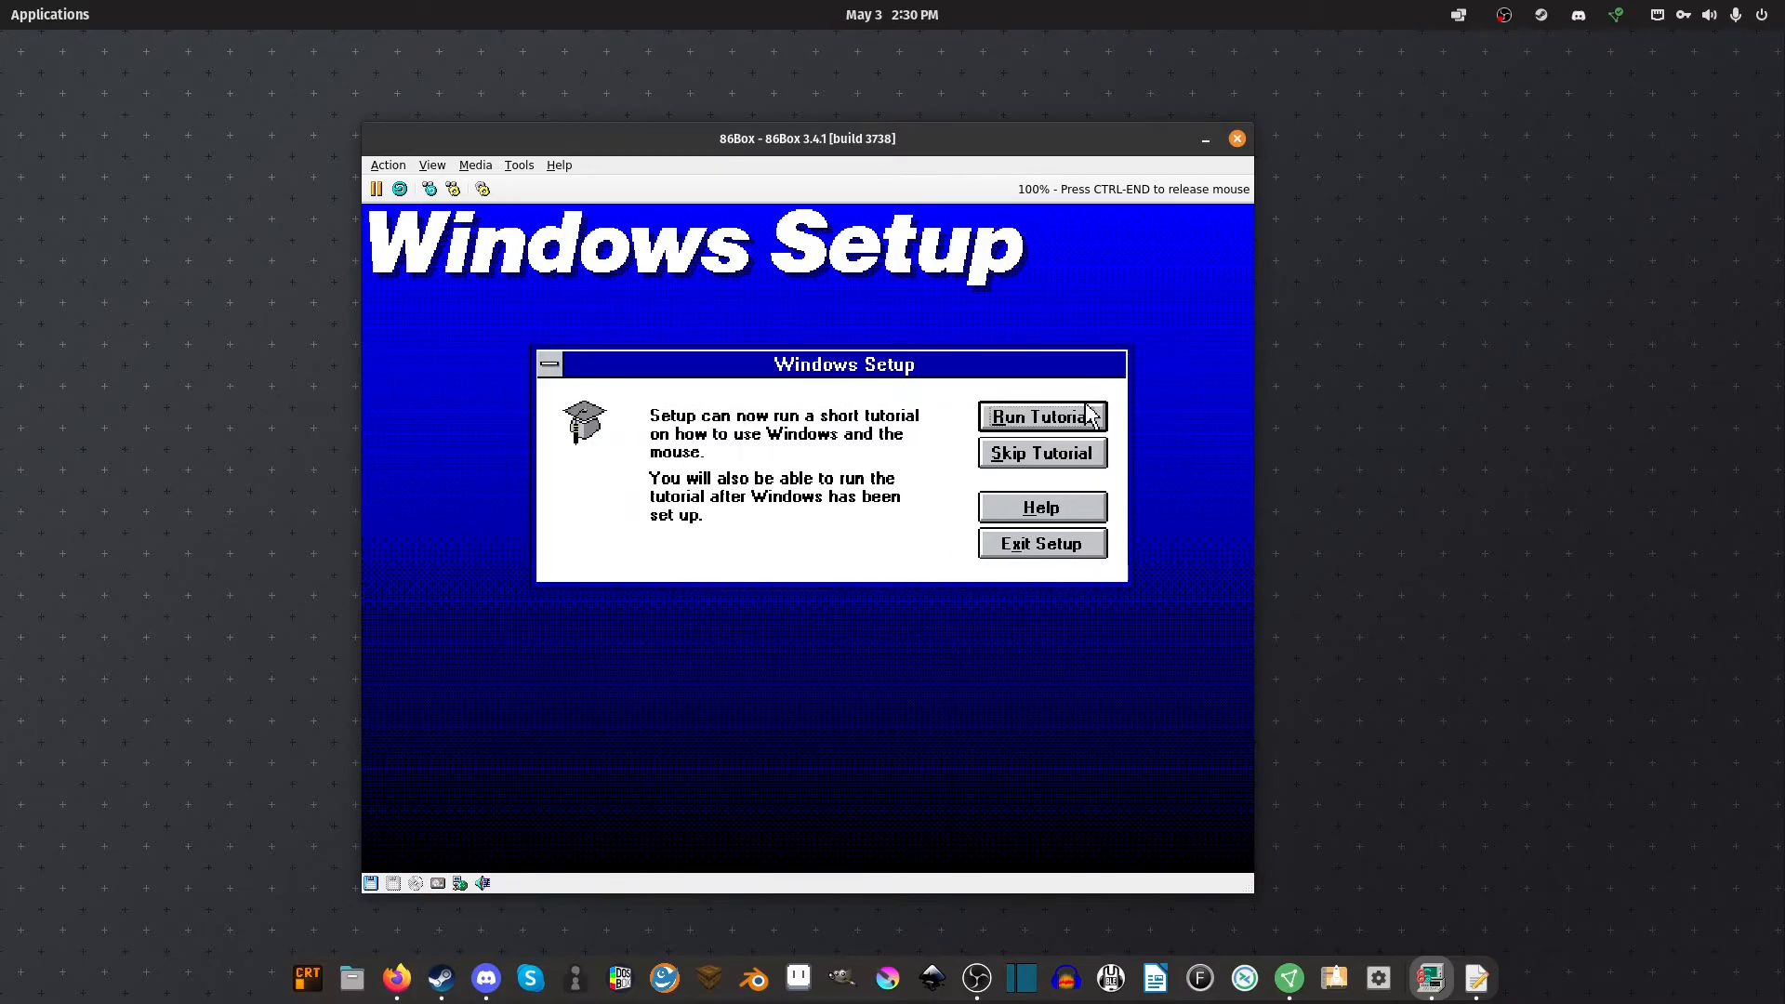
pyautogui.click(1016, 460)
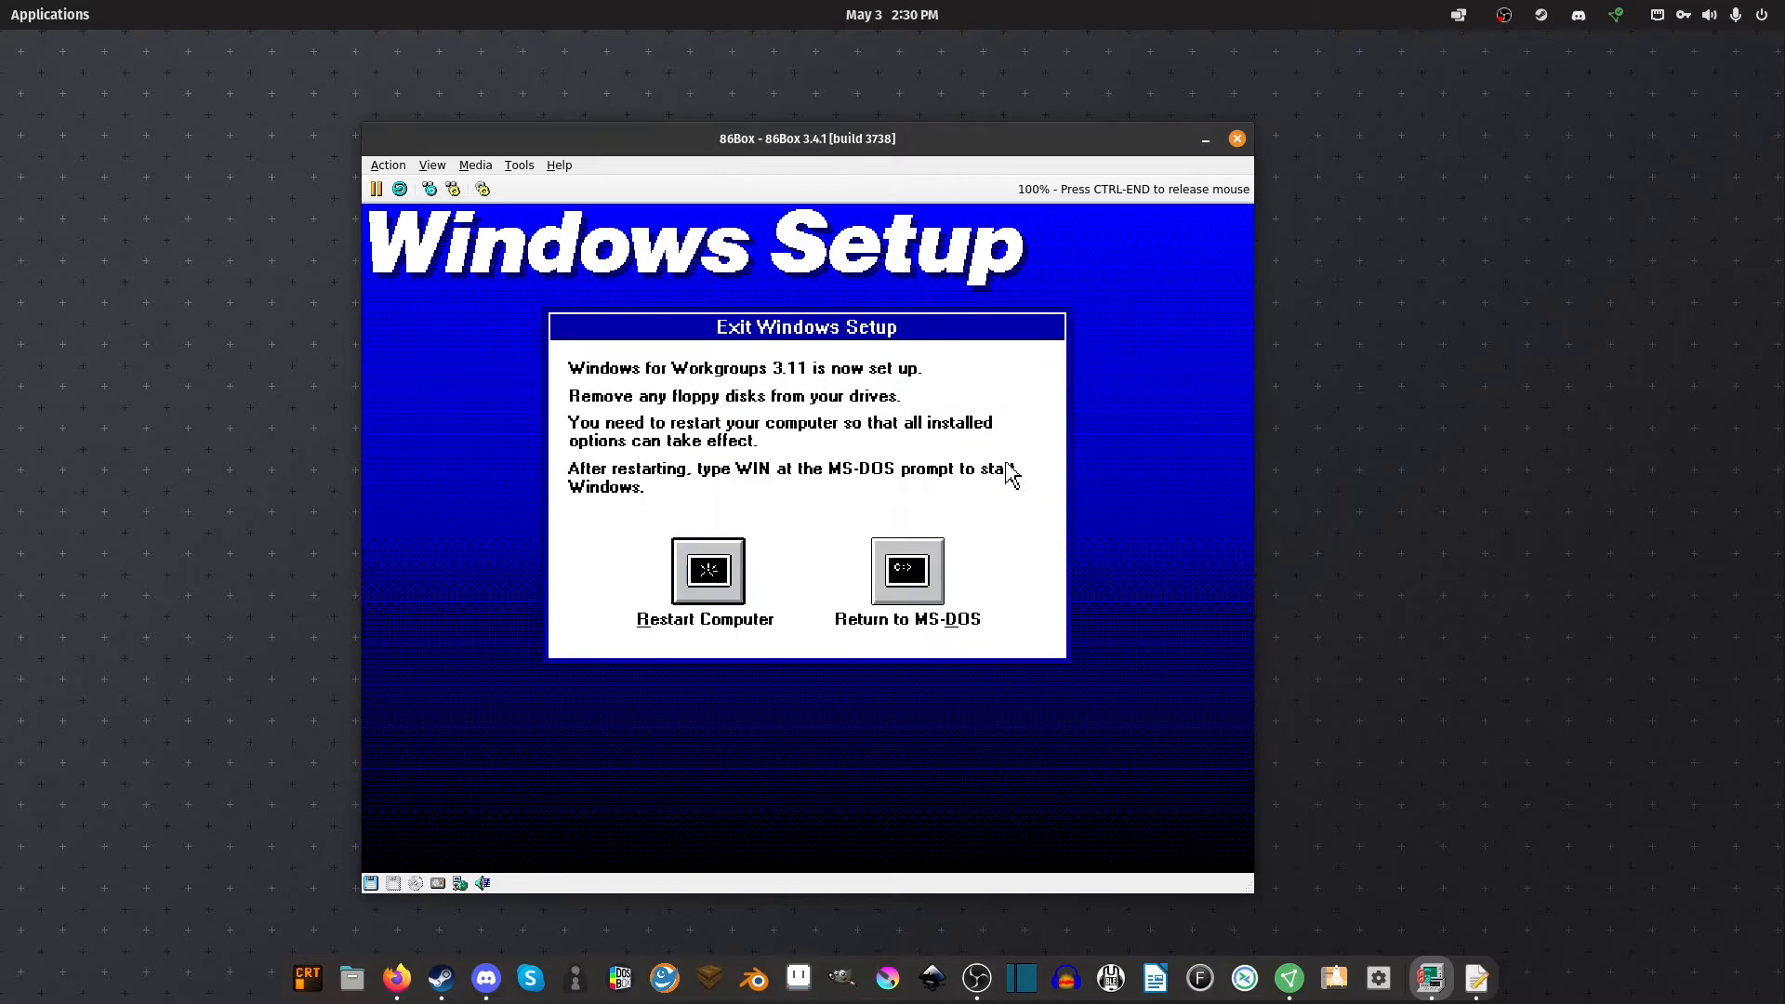
pyautogui.click(714, 595)
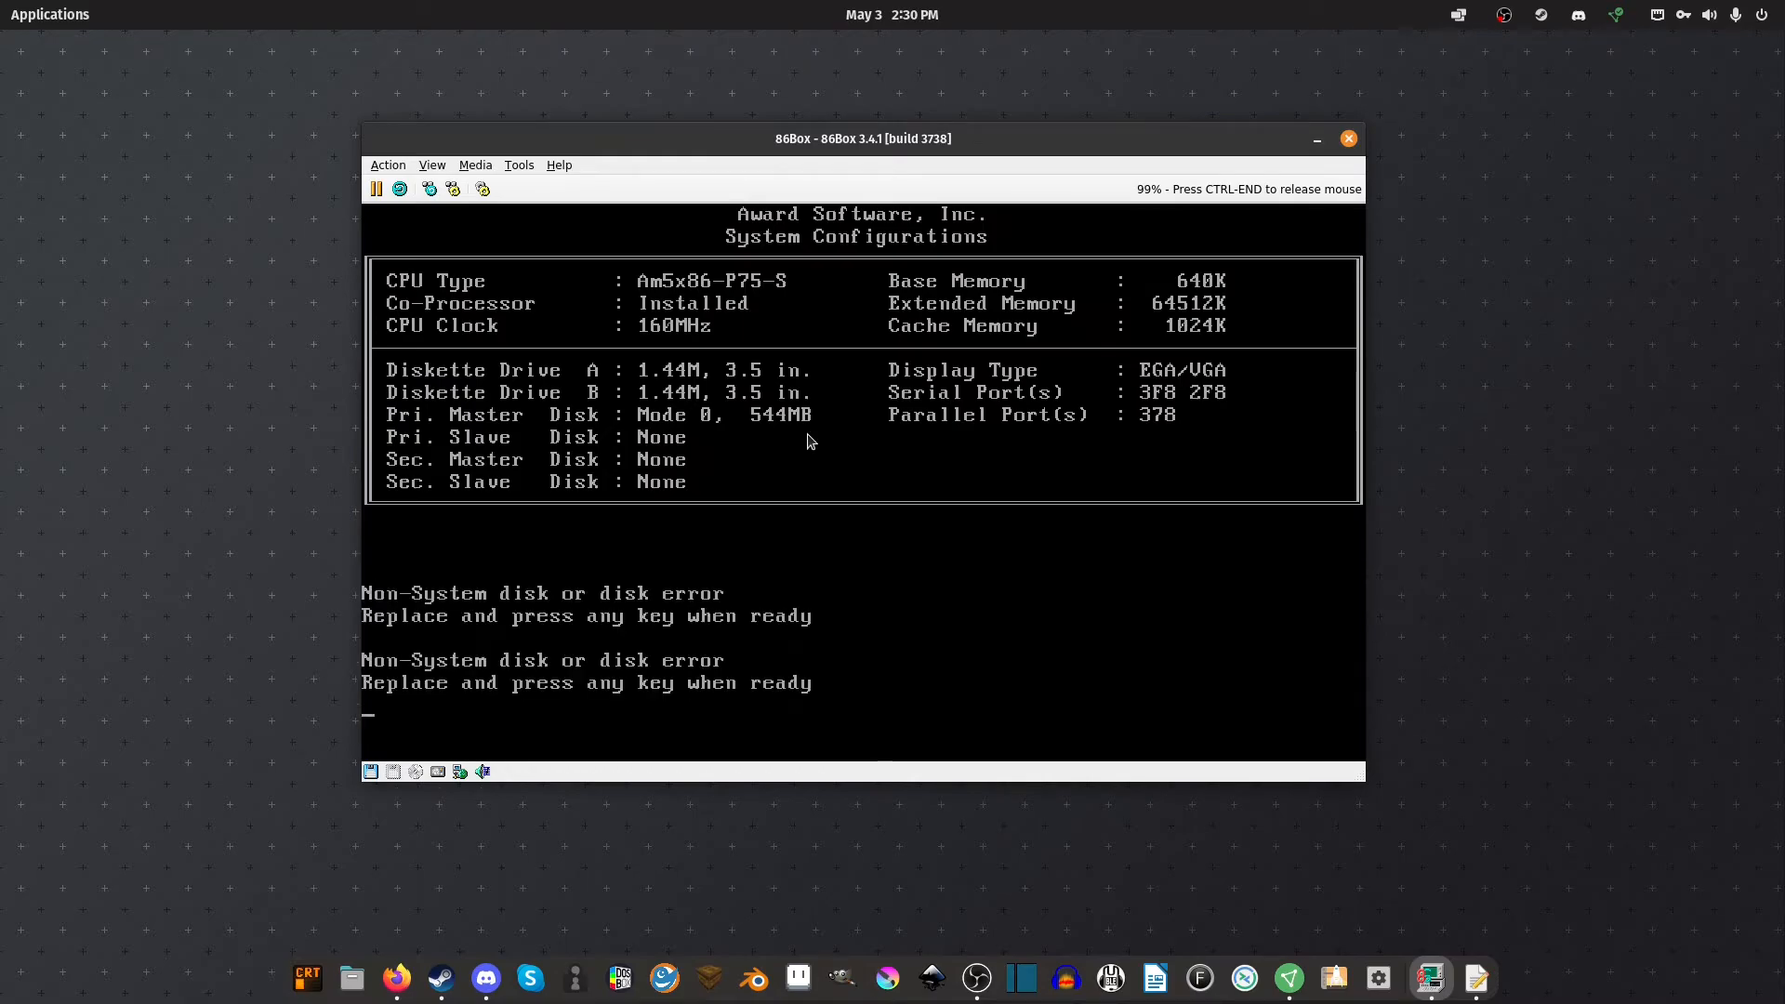
# Eject the floppy image and let the PC boot MS-DOS from the hard disk
pyautogui.hotkey('ctrl', 'End')
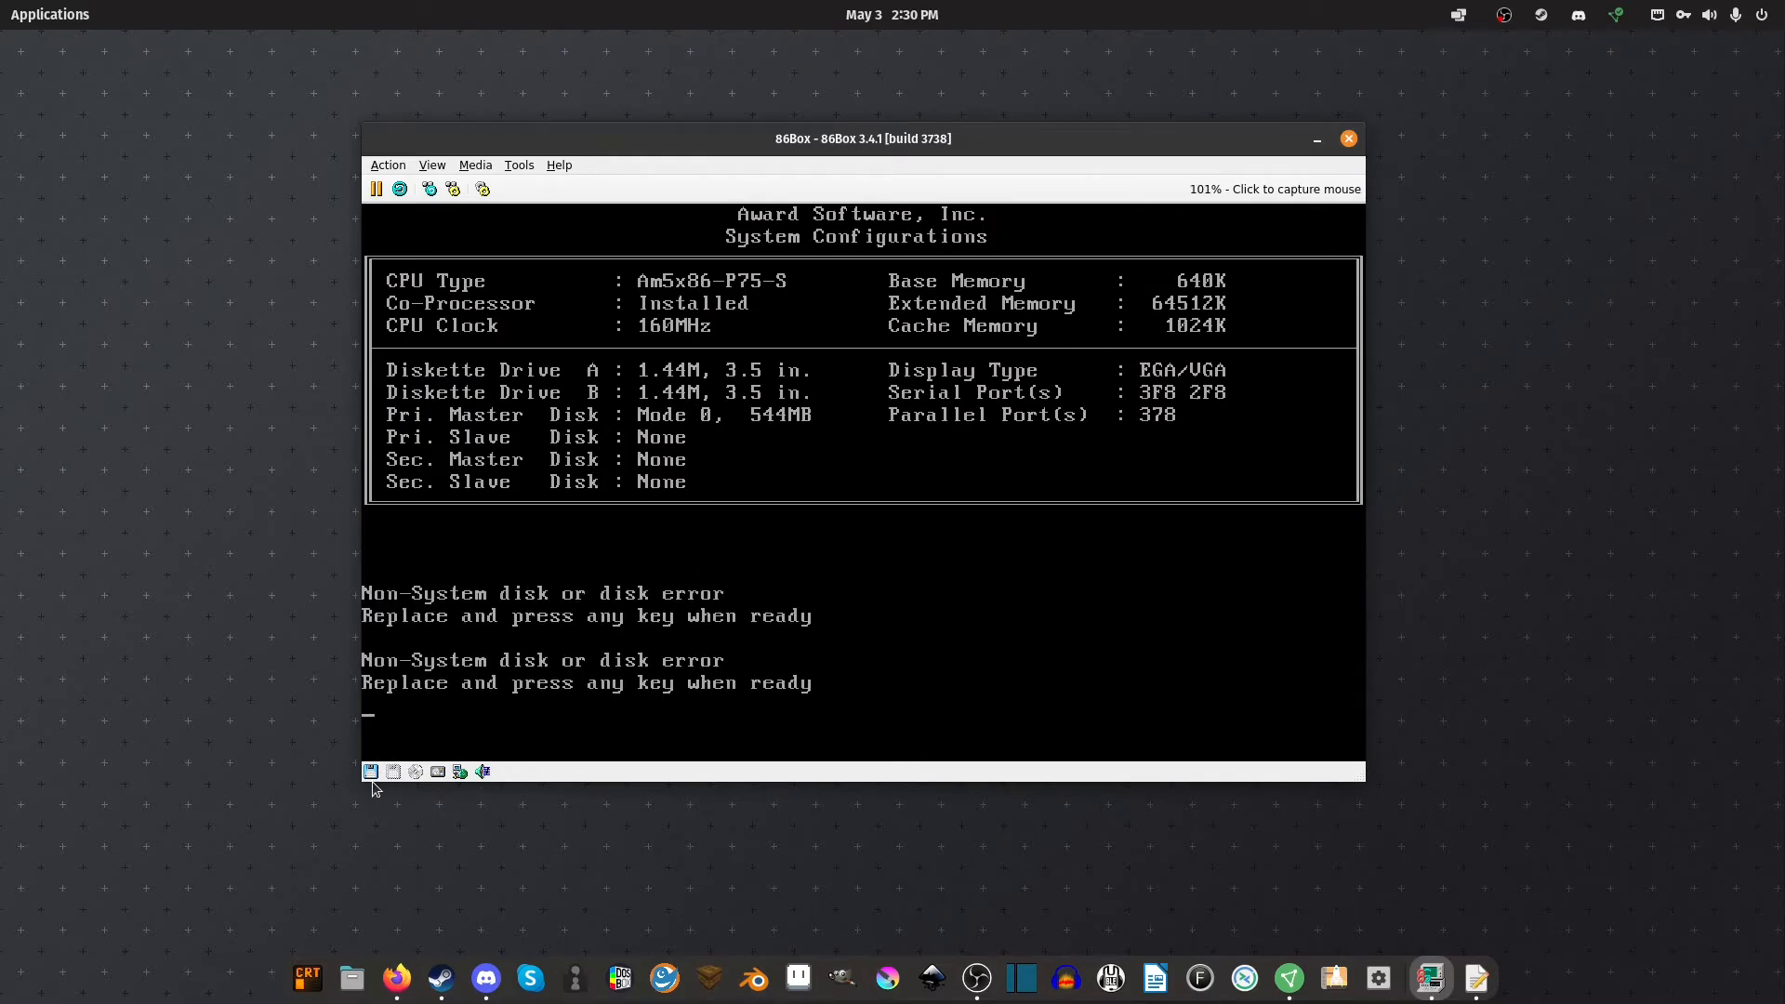
pyautogui.click(370, 773)
pyautogui.click(409, 769)
pyautogui.press('Return')
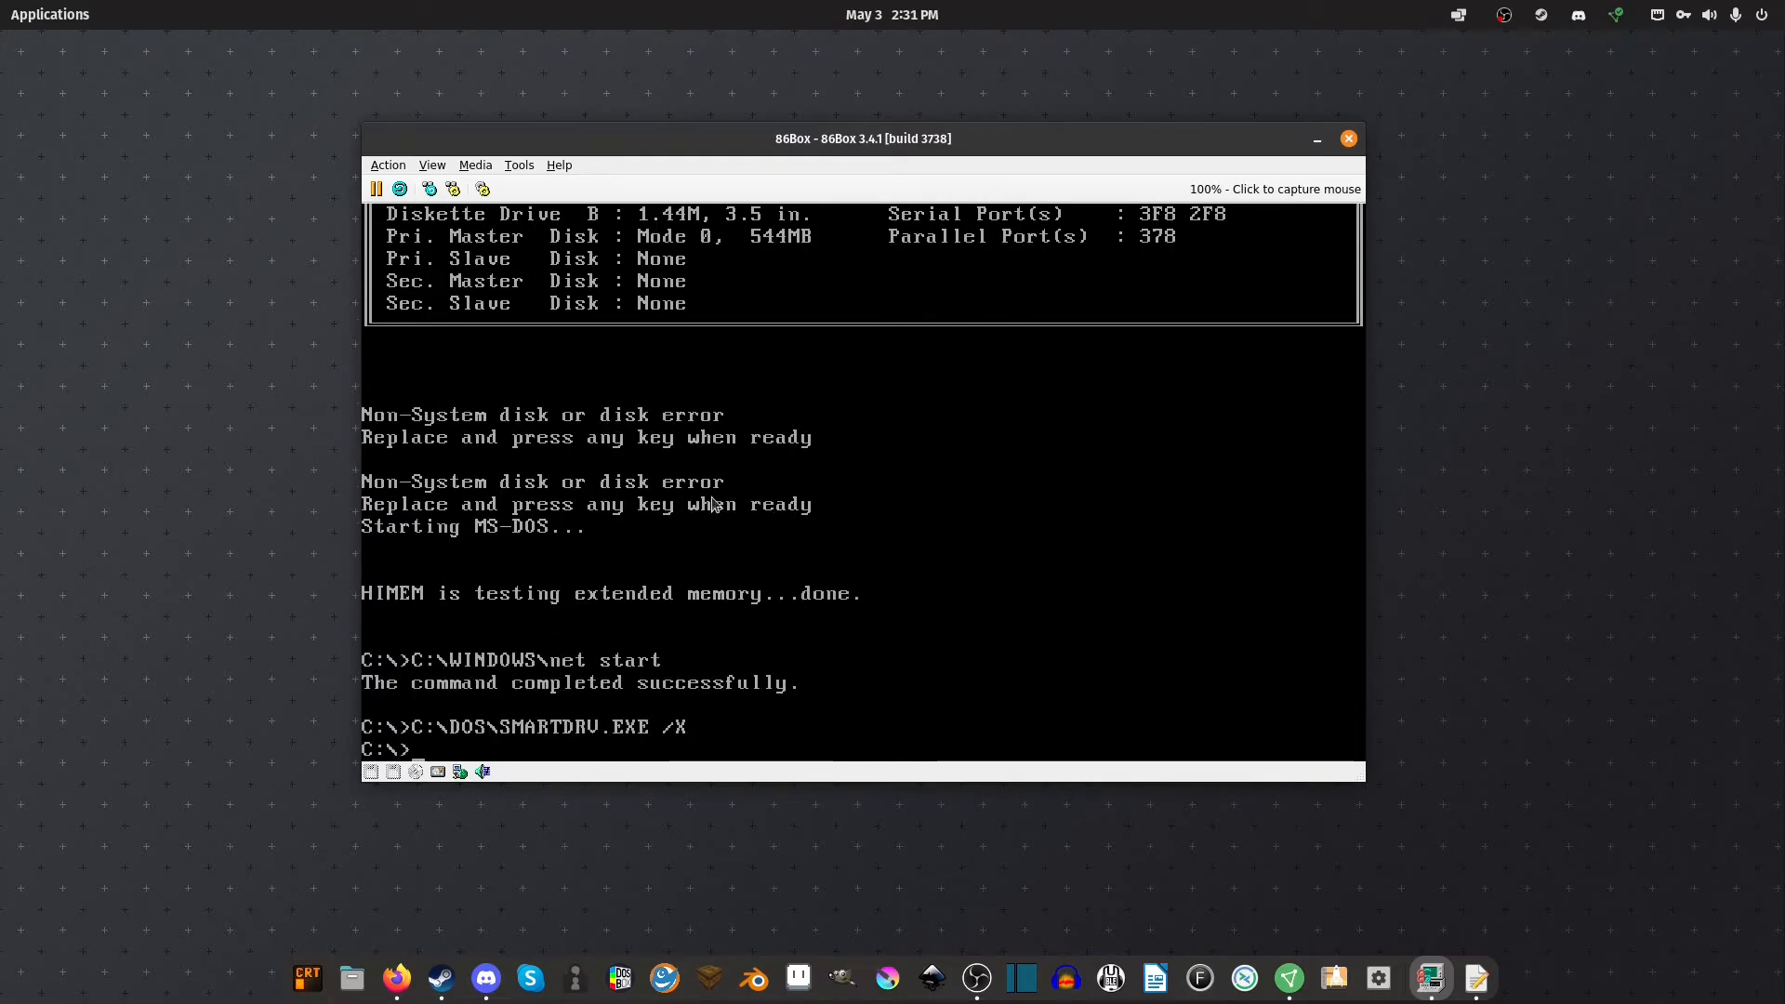
# List the root of drive C and create an installs folder with mkdir
pyautogui.write('dir')
pyautogui.press('Return')
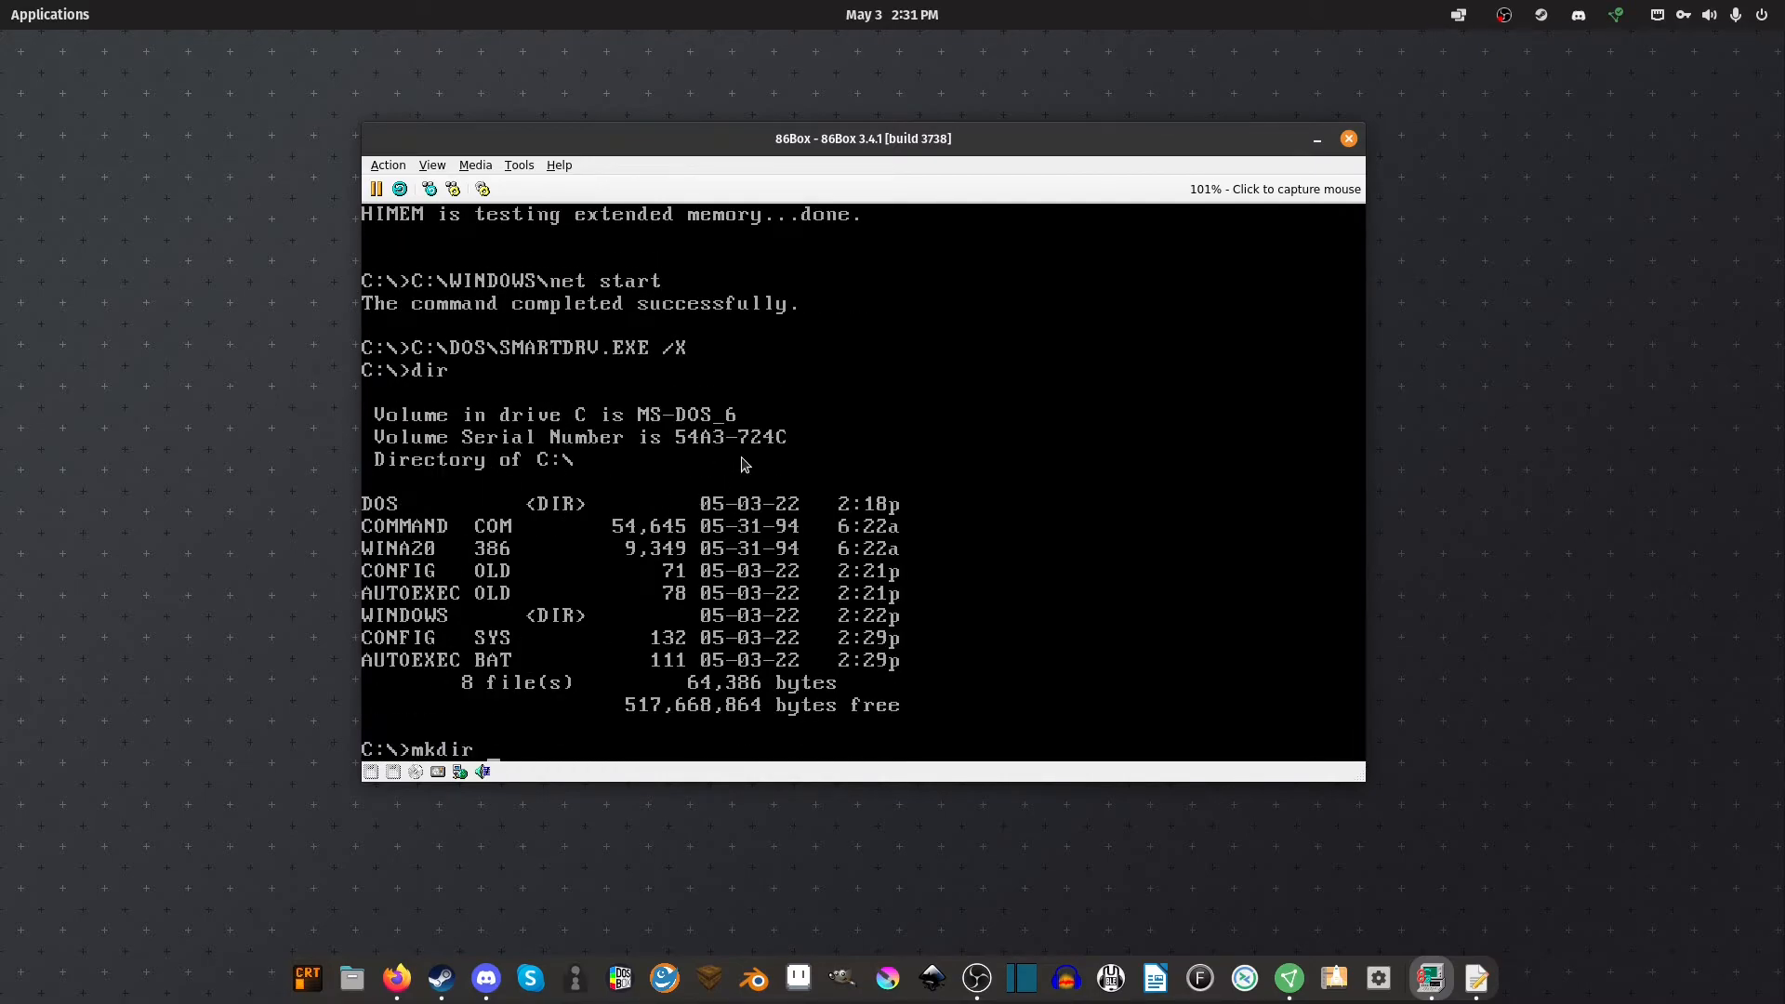
pyautogui.write('mkdir installs')
pyautogui.press('Return')
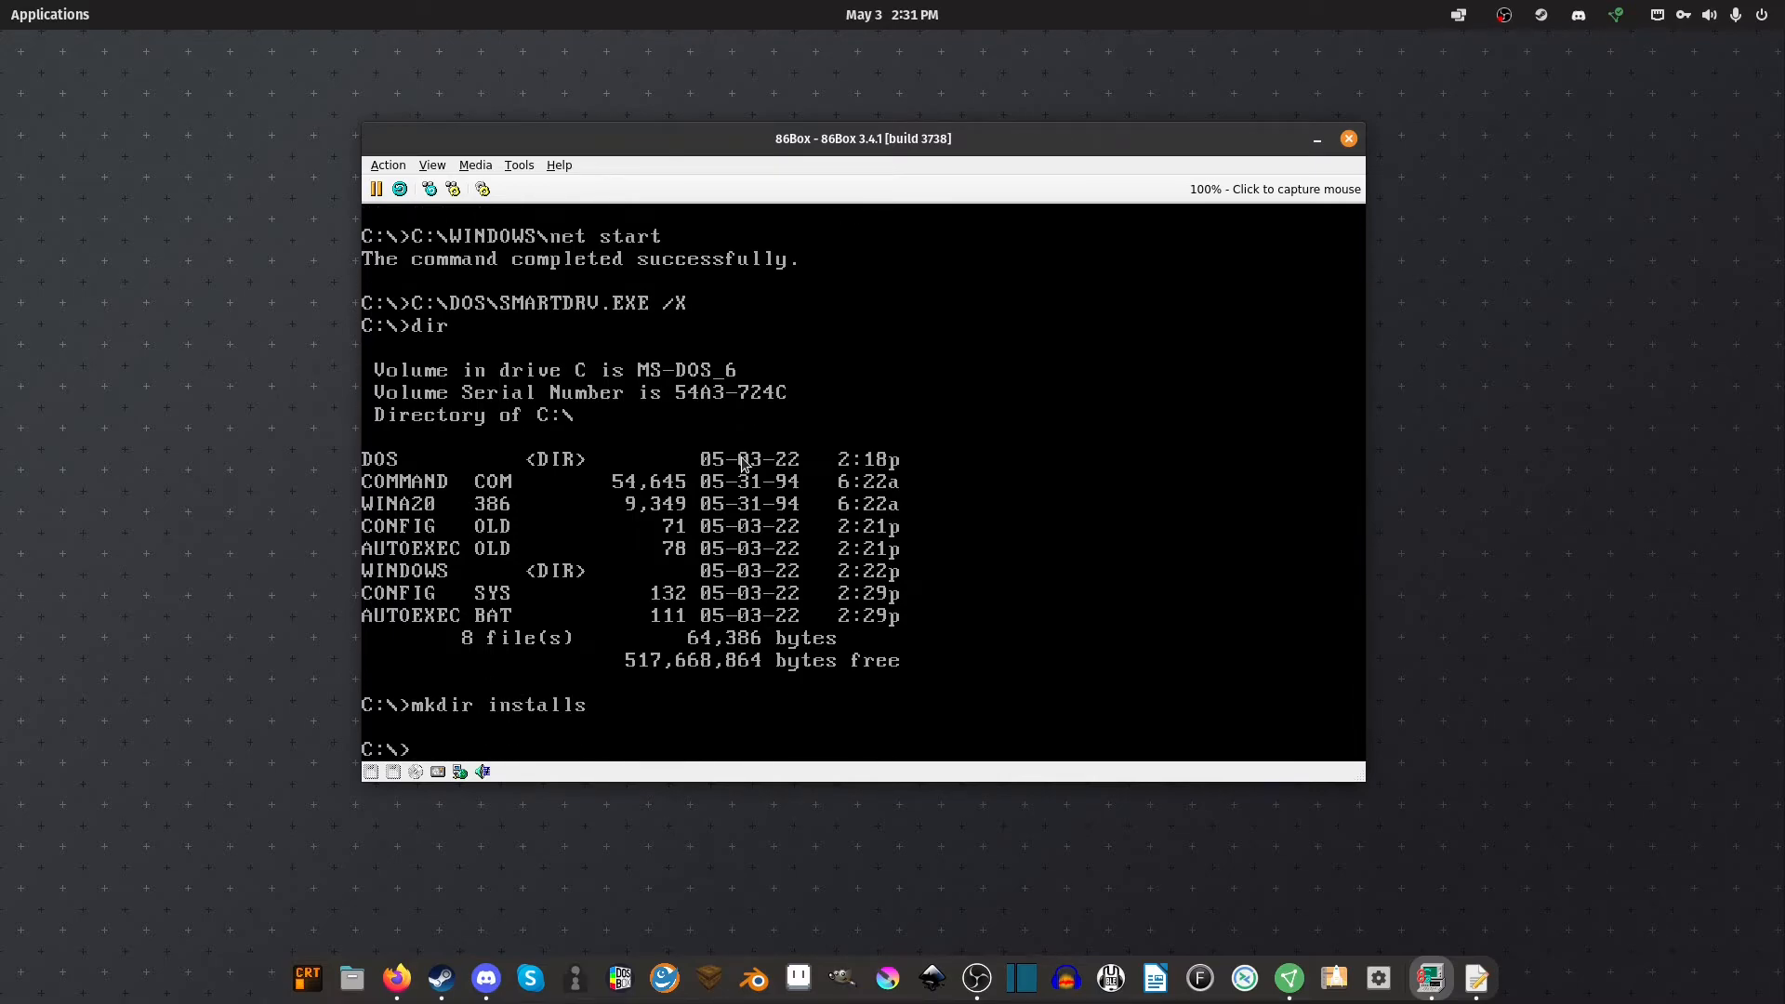
# Load SBD.img from the drivers folder into the emulated floppy drive
pyautogui.click(372, 772)
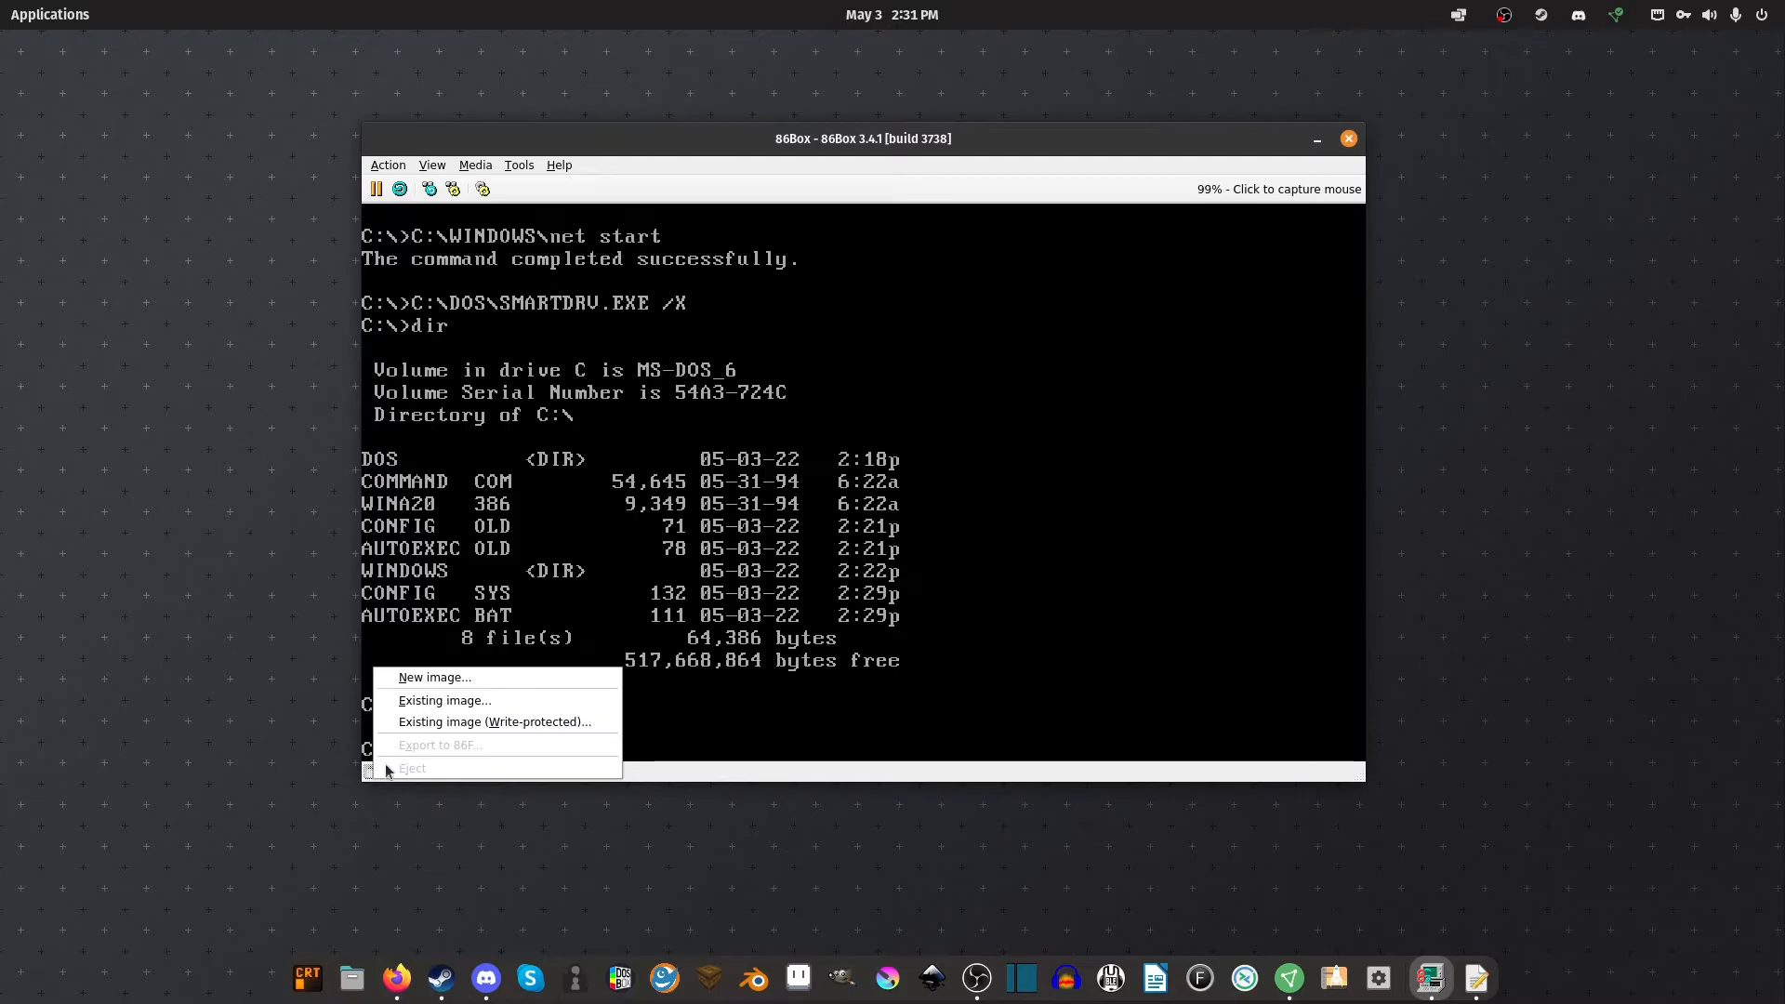
pyautogui.click(444, 700)
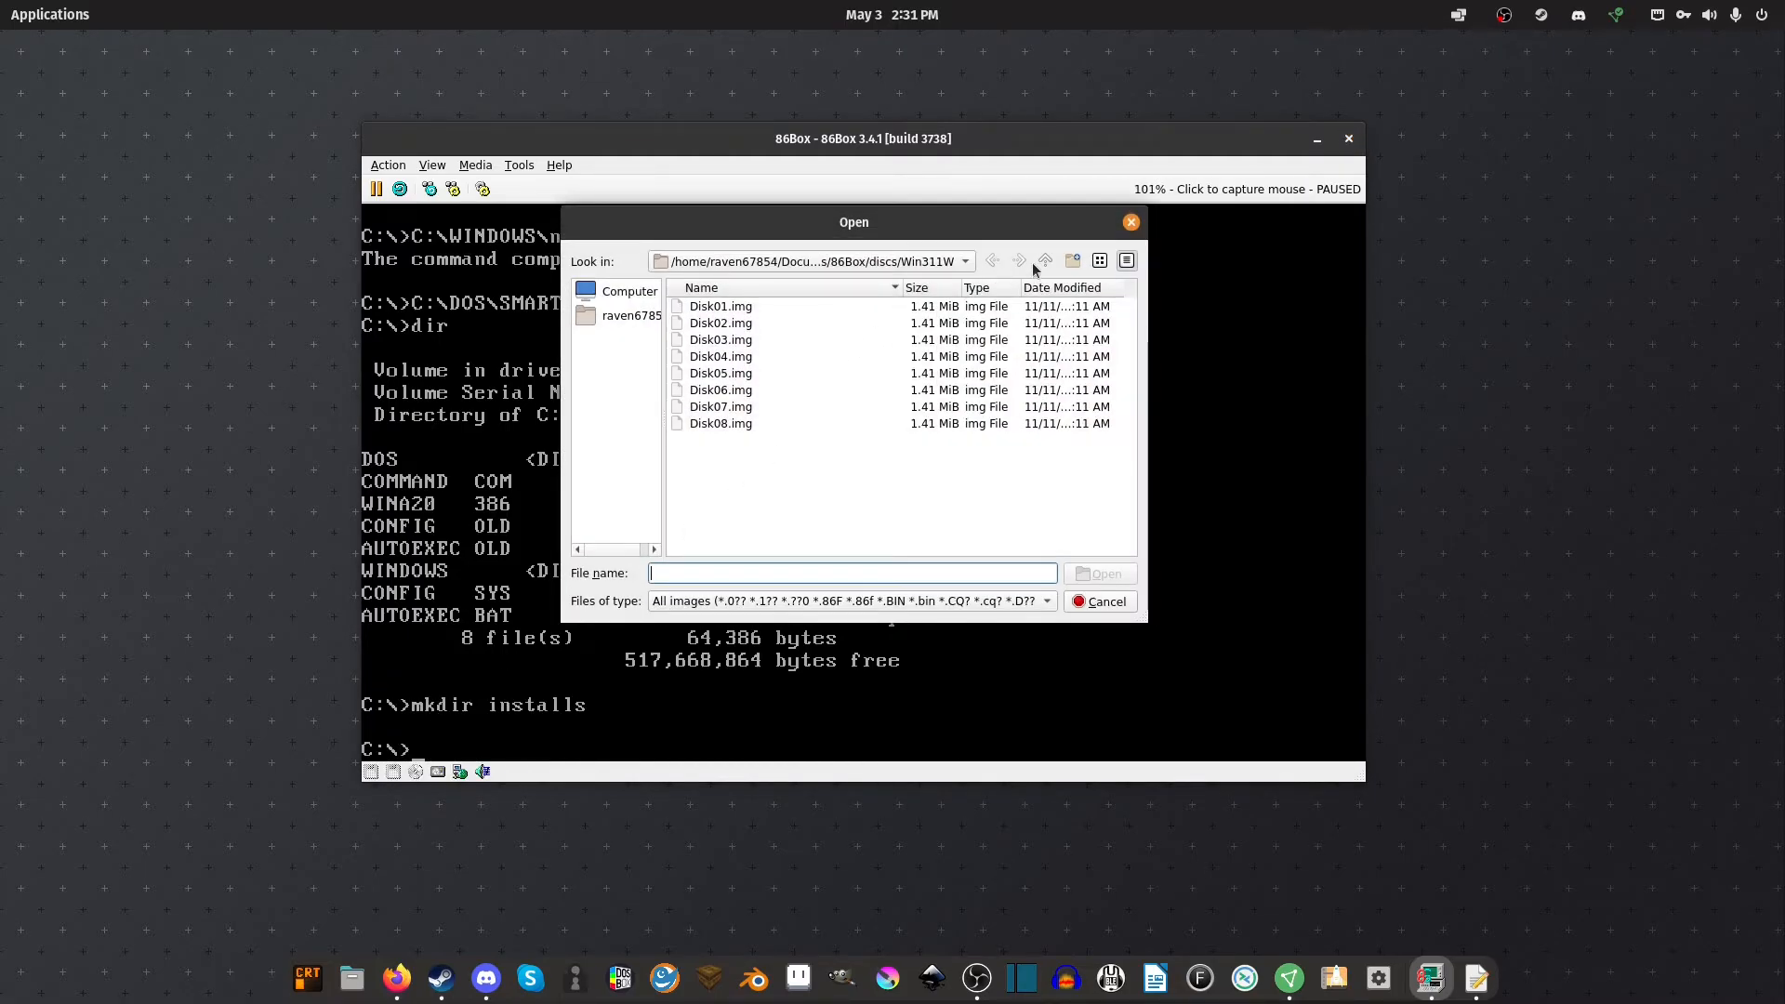
pyautogui.click(1043, 261)
pyautogui.doubleClick(753, 312)
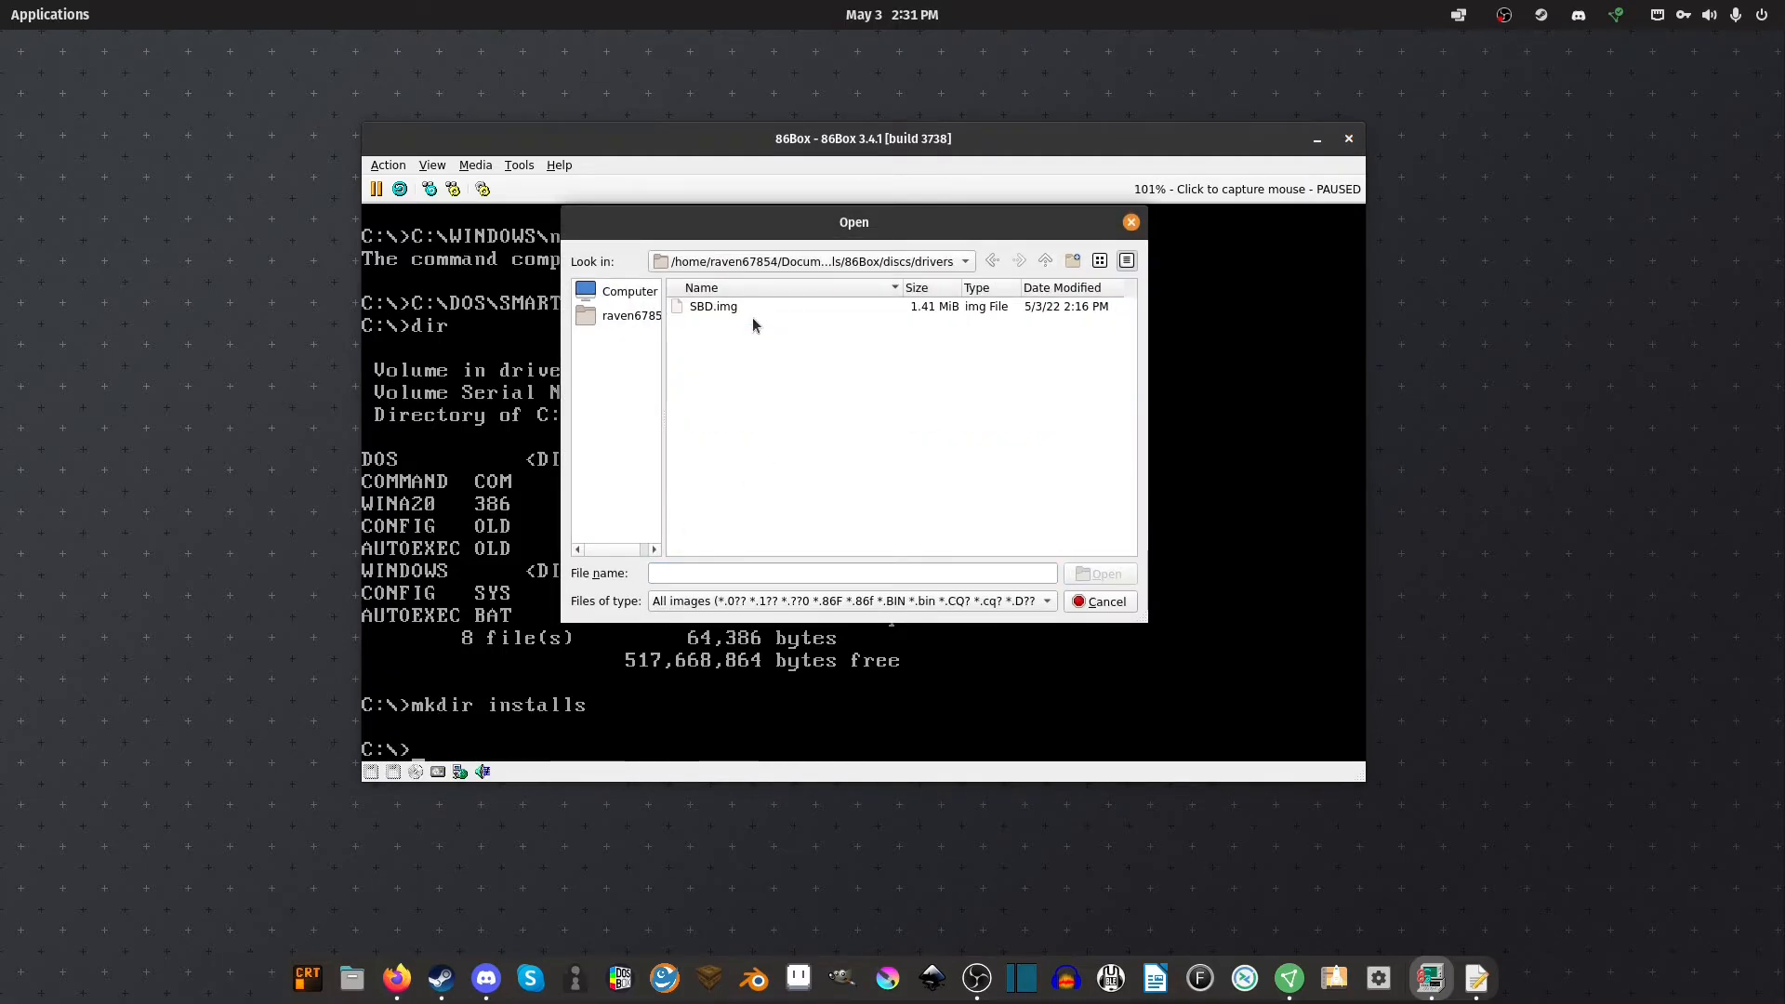
pyautogui.doubleClick(740, 311)
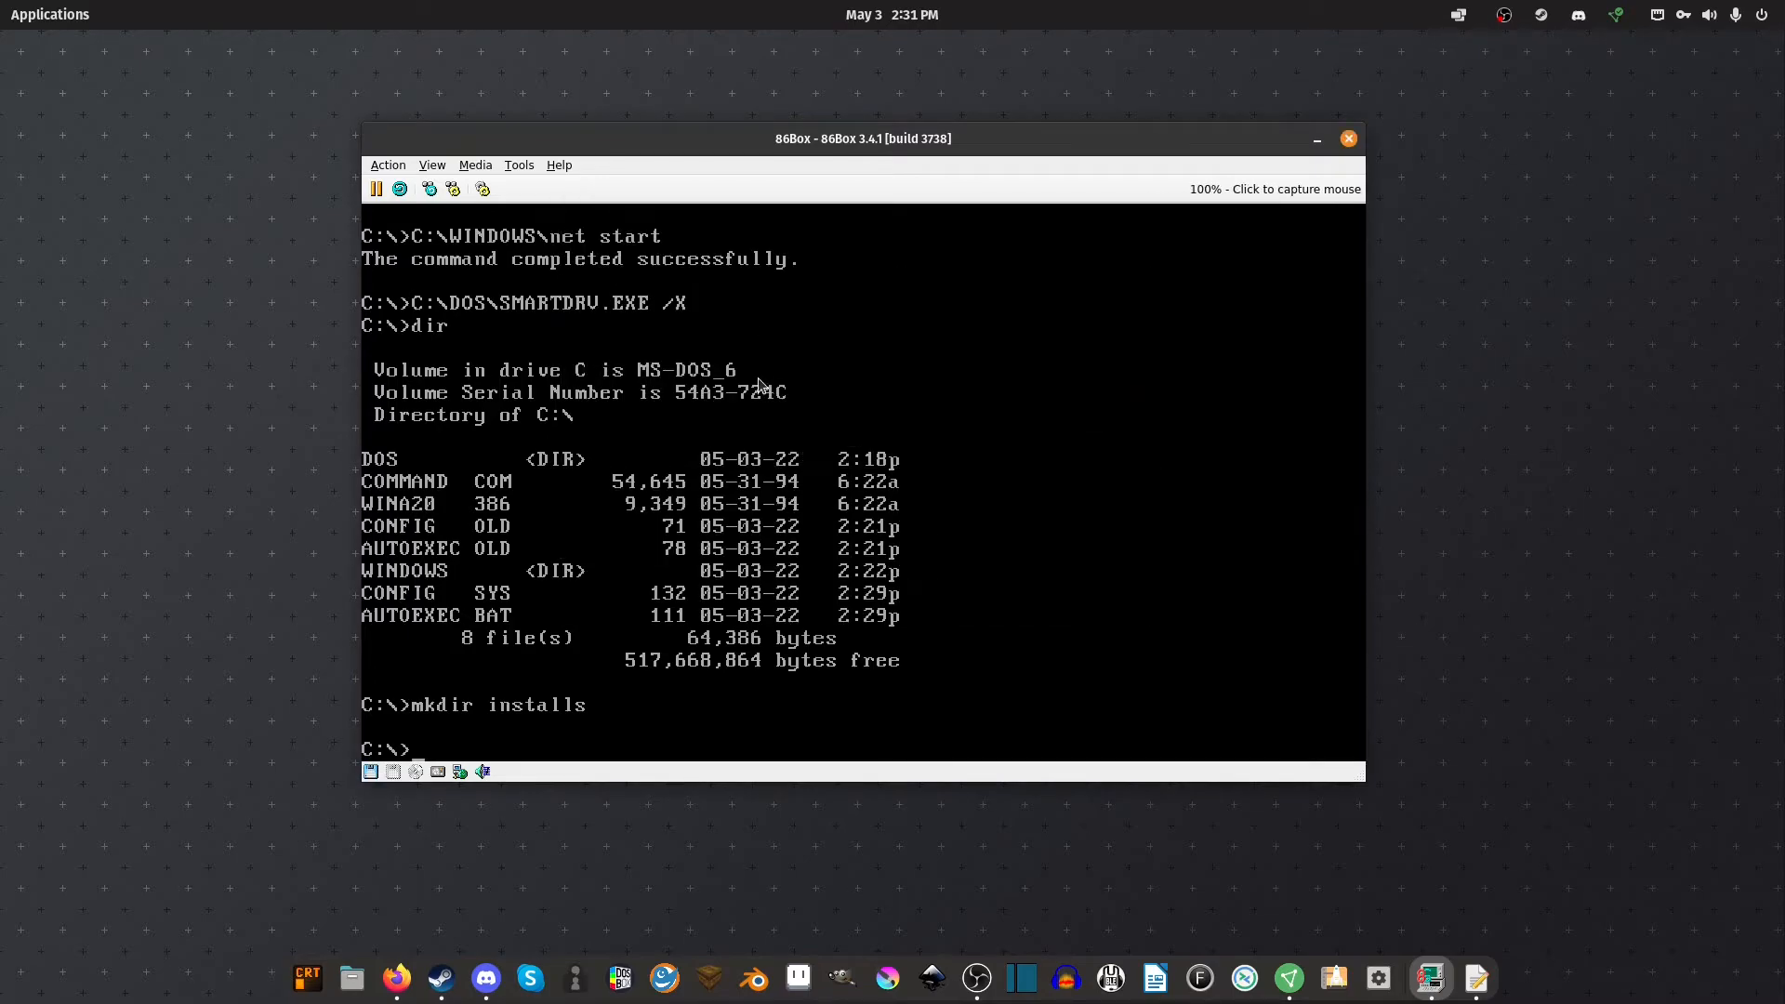
# List floppy drive A: and copy sbbasic.exe to C:\Installs
pyautogui.write('A:')
pyautogui.press('Return')
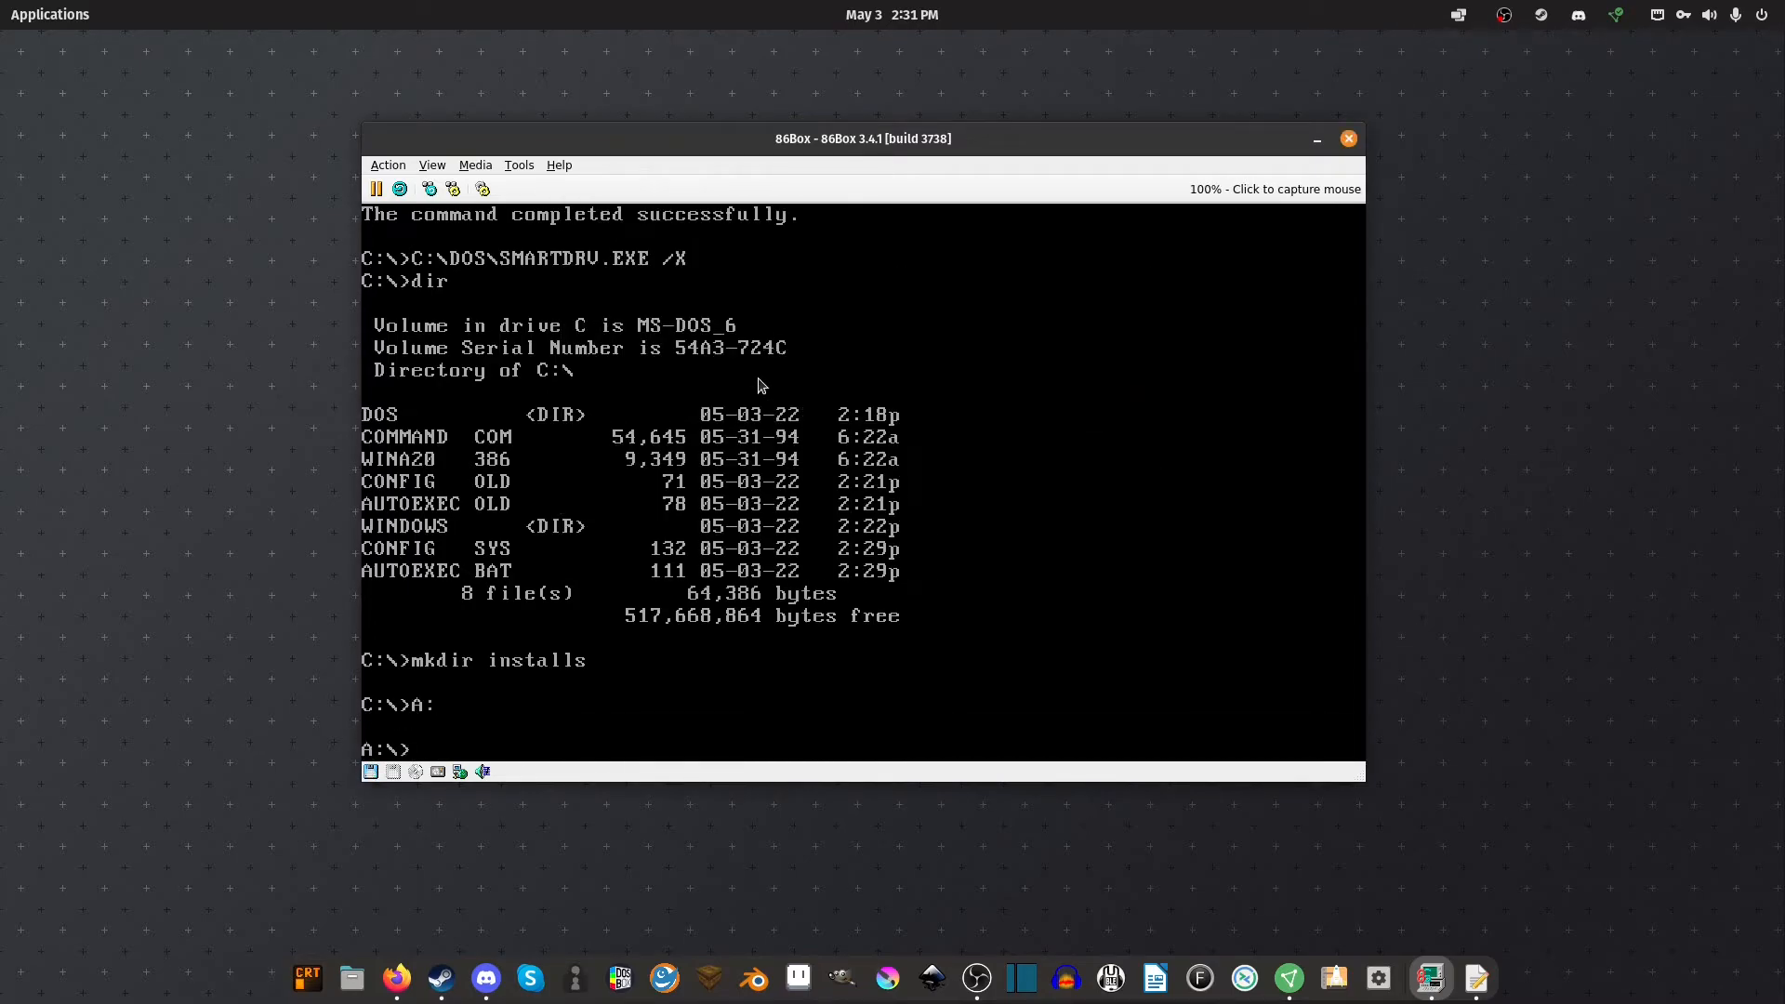
pyautogui.write('dir')
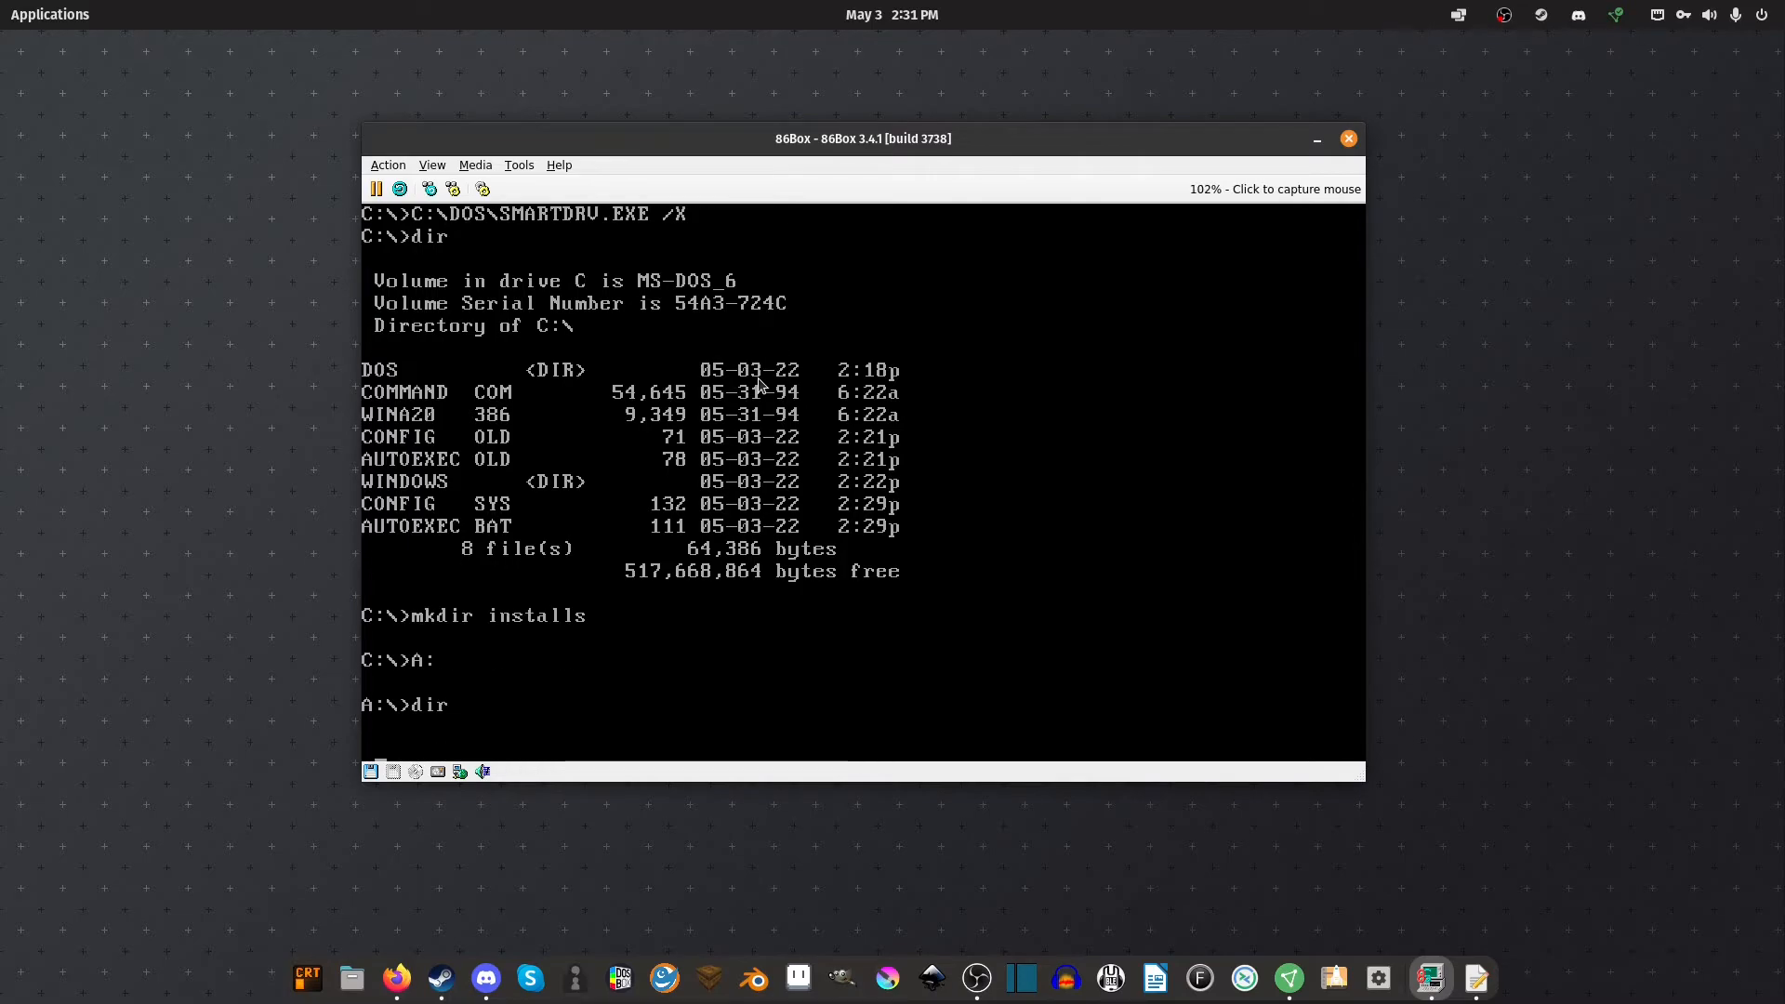
pyautogui.press('Return')
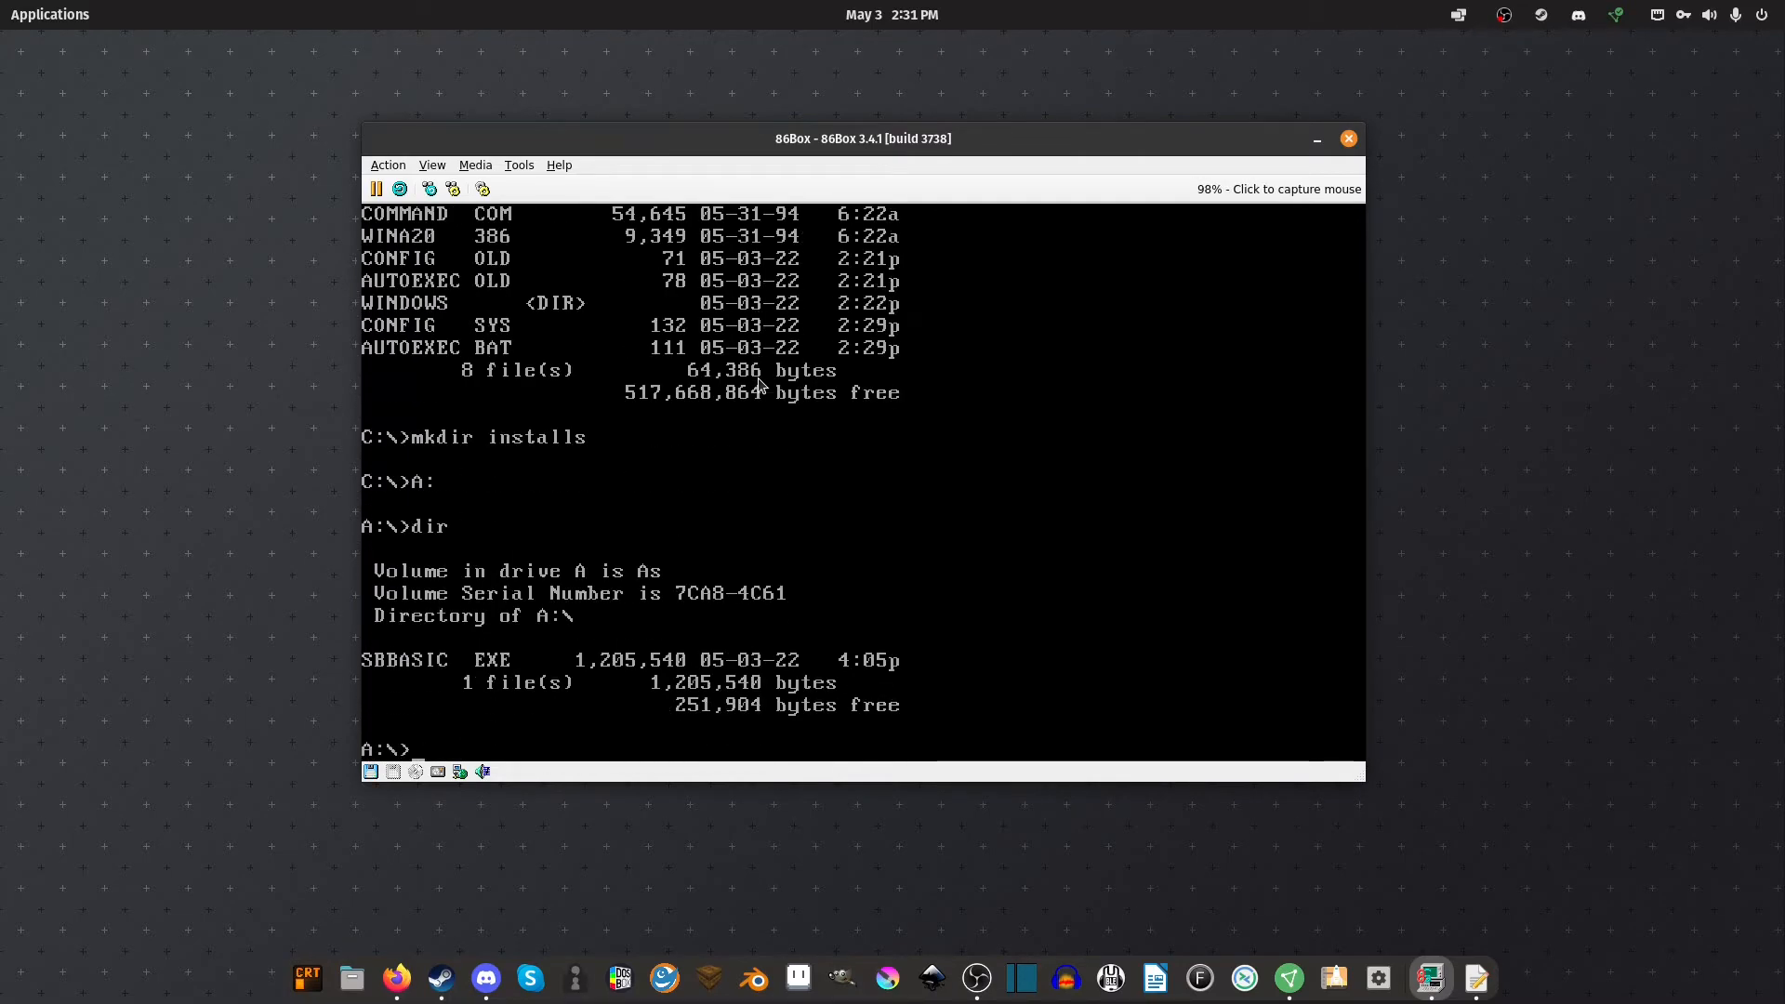
pyautogui.write('copy sbbasic.exe ')
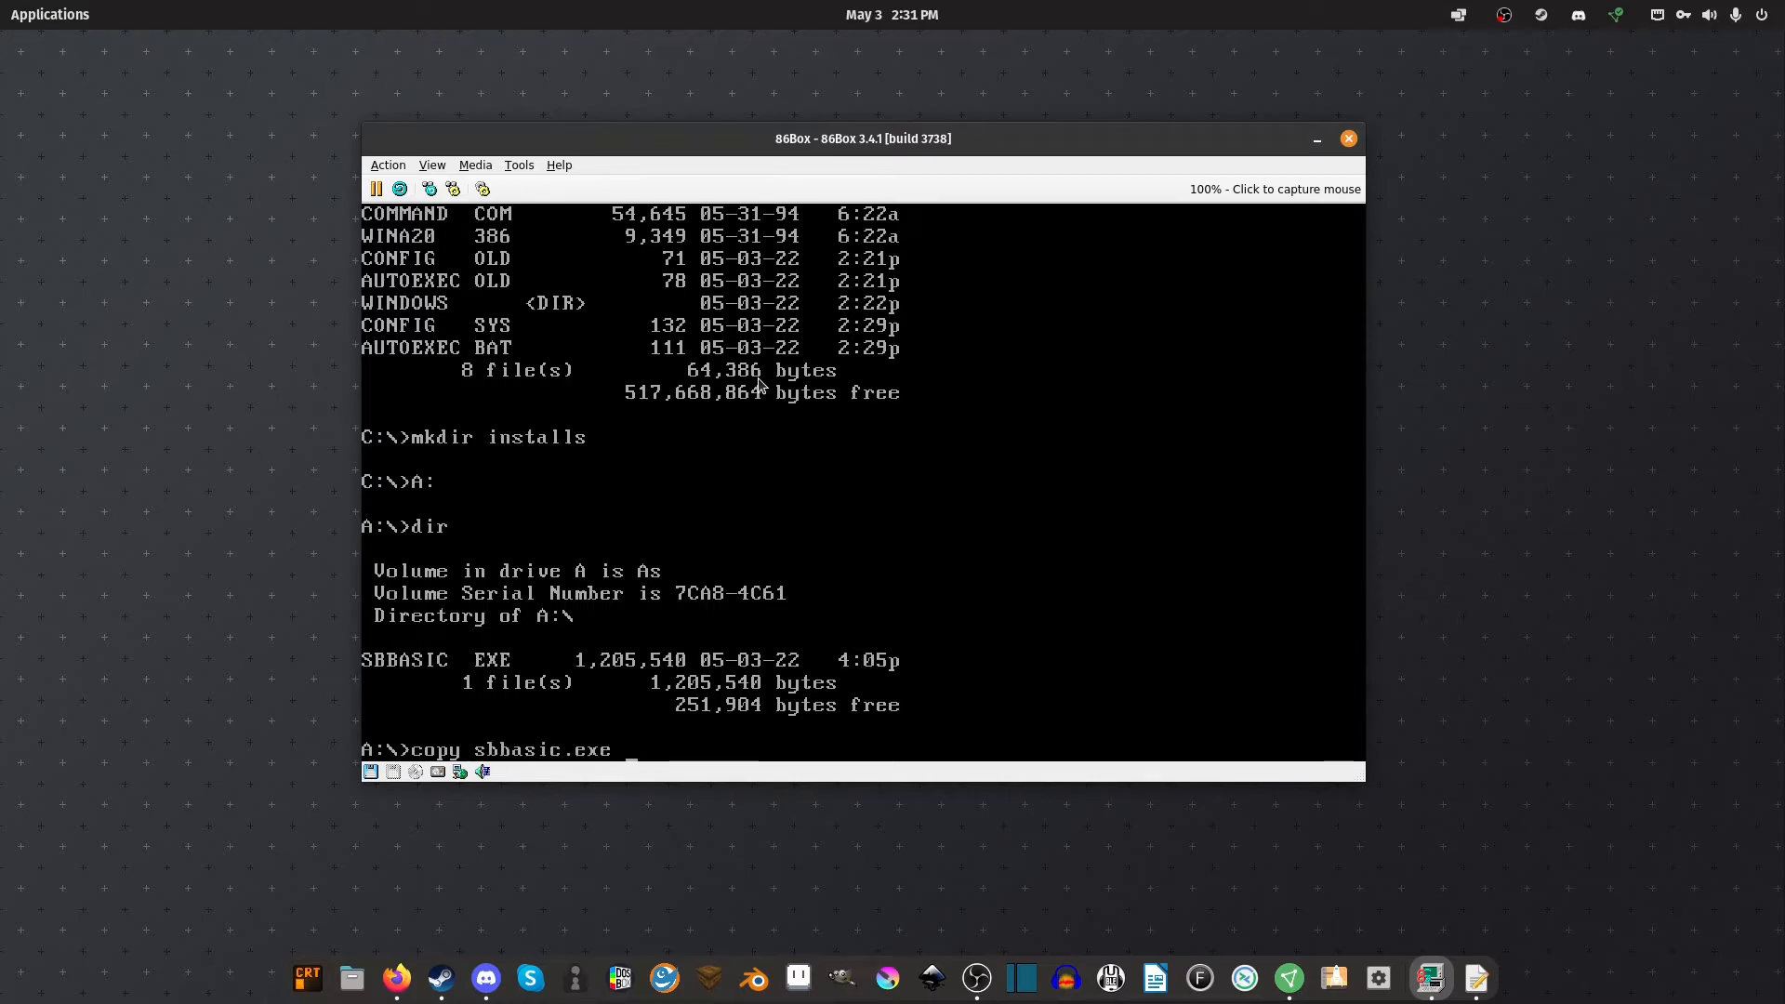
pyautogui.write('C:\\Installs')
pyautogui.press('Return')
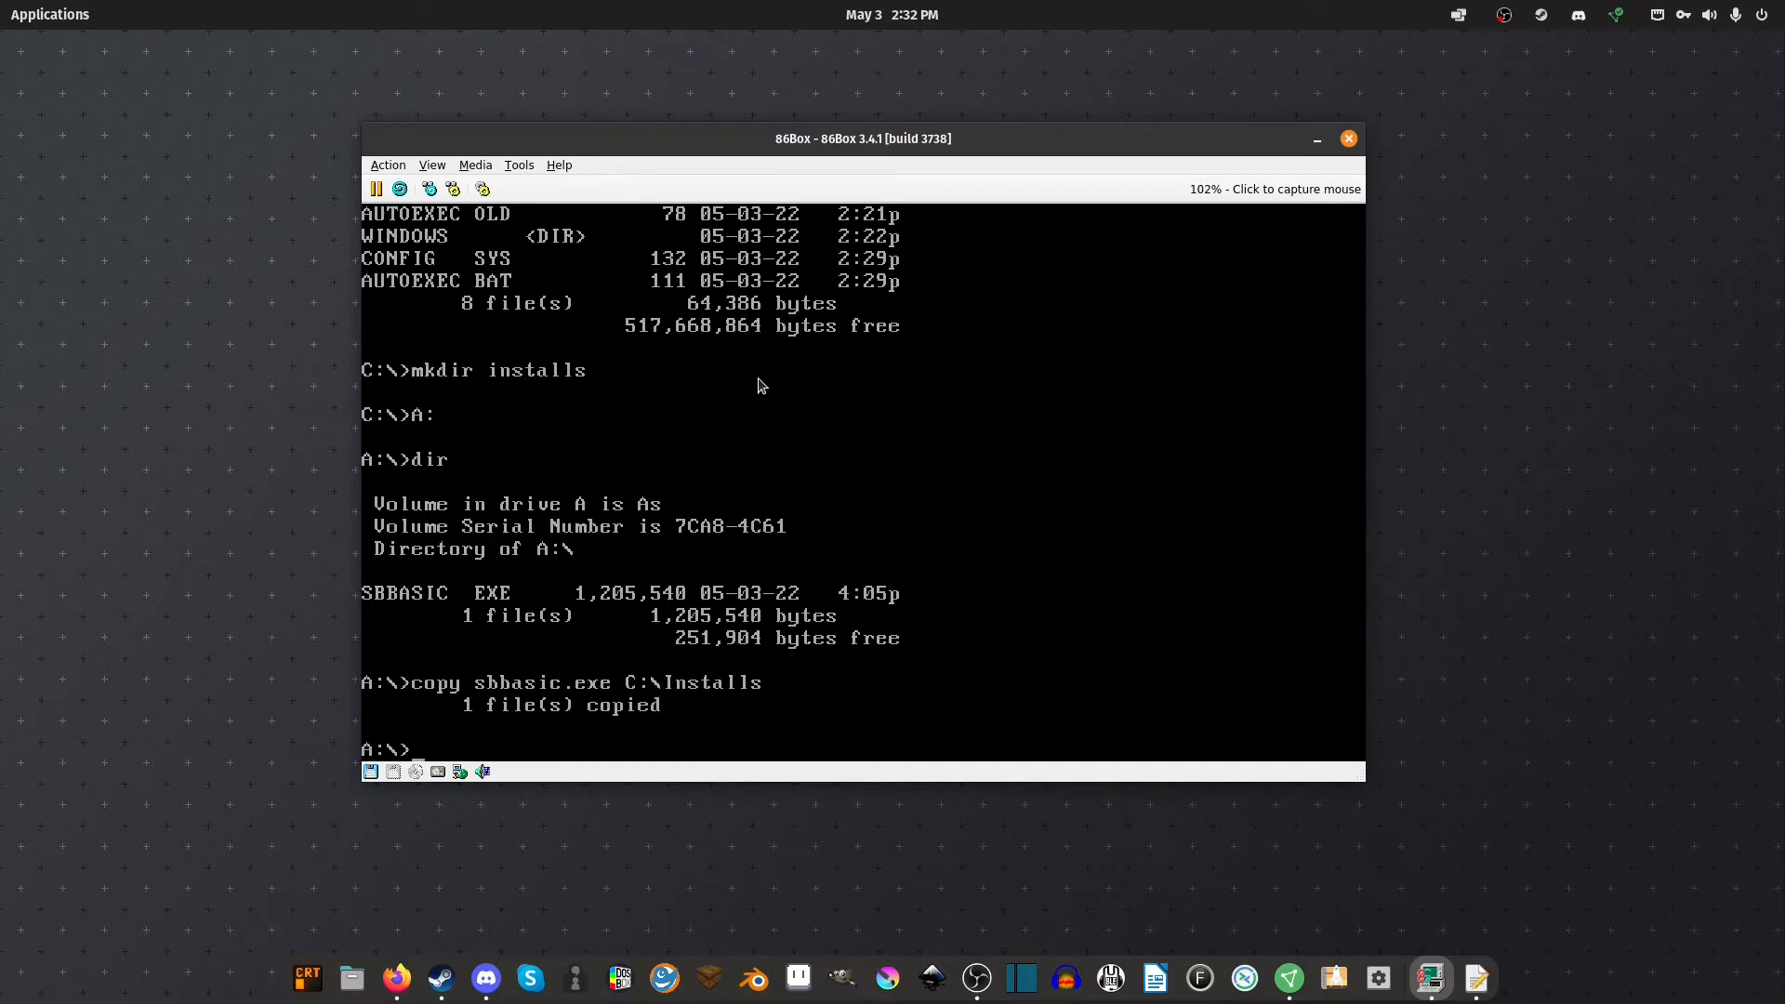
# Switch to drive C:, enter the installs folder and list its contents
pyautogui.write('C:')
pyautogui.press('Return')
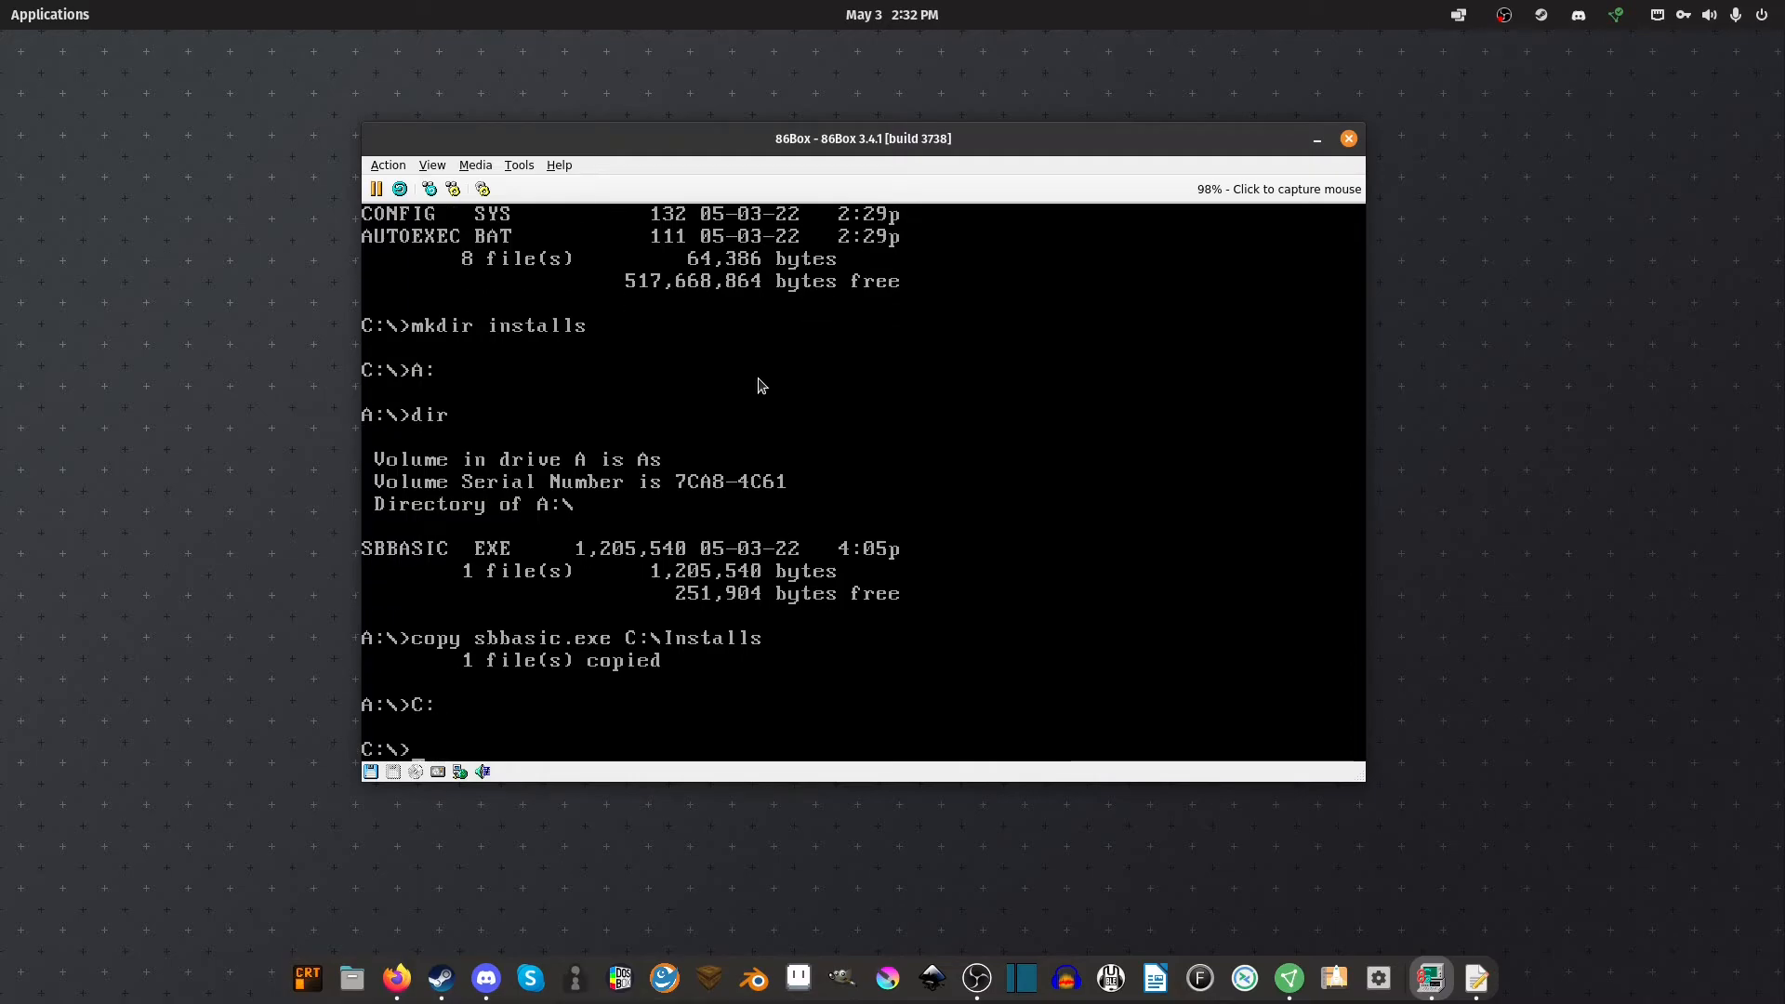
pyautogui.write('cd installs')
pyautogui.press('Return')
pyautogui.write('dir')
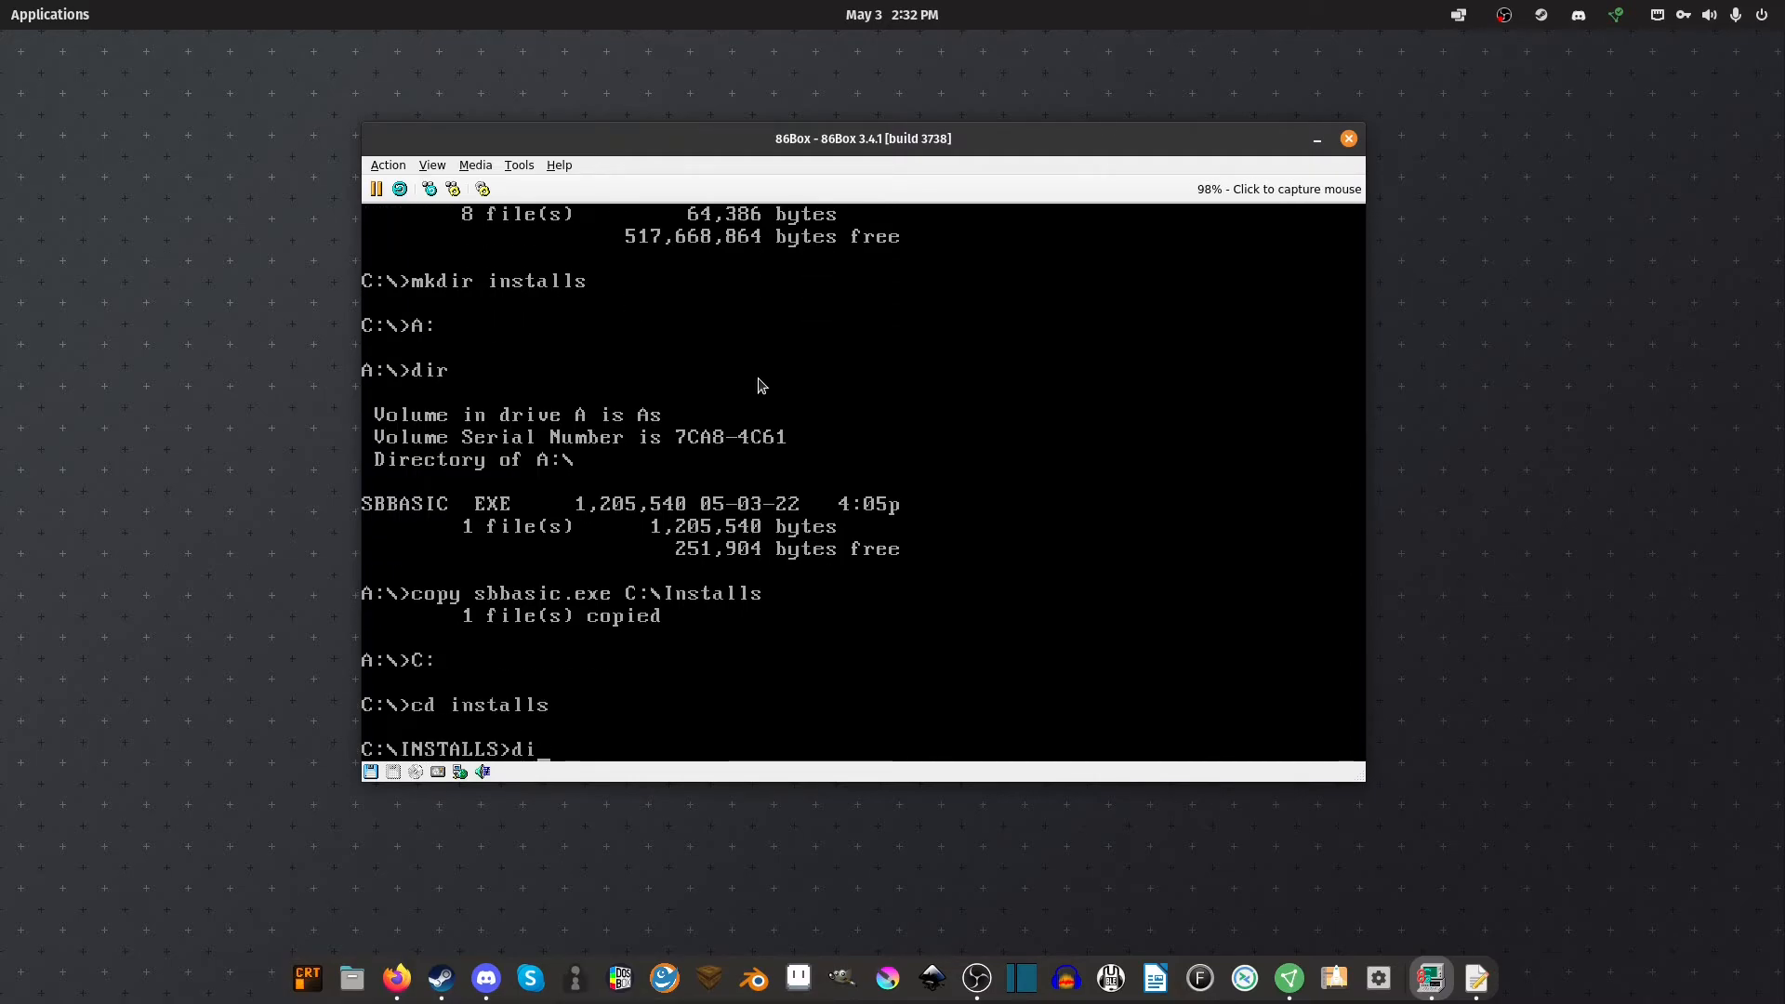
pyautogui.press('Return')
# Run sbbasic to extract the driver files, list them, and start the install program
pyautogui.write('sbbasic')
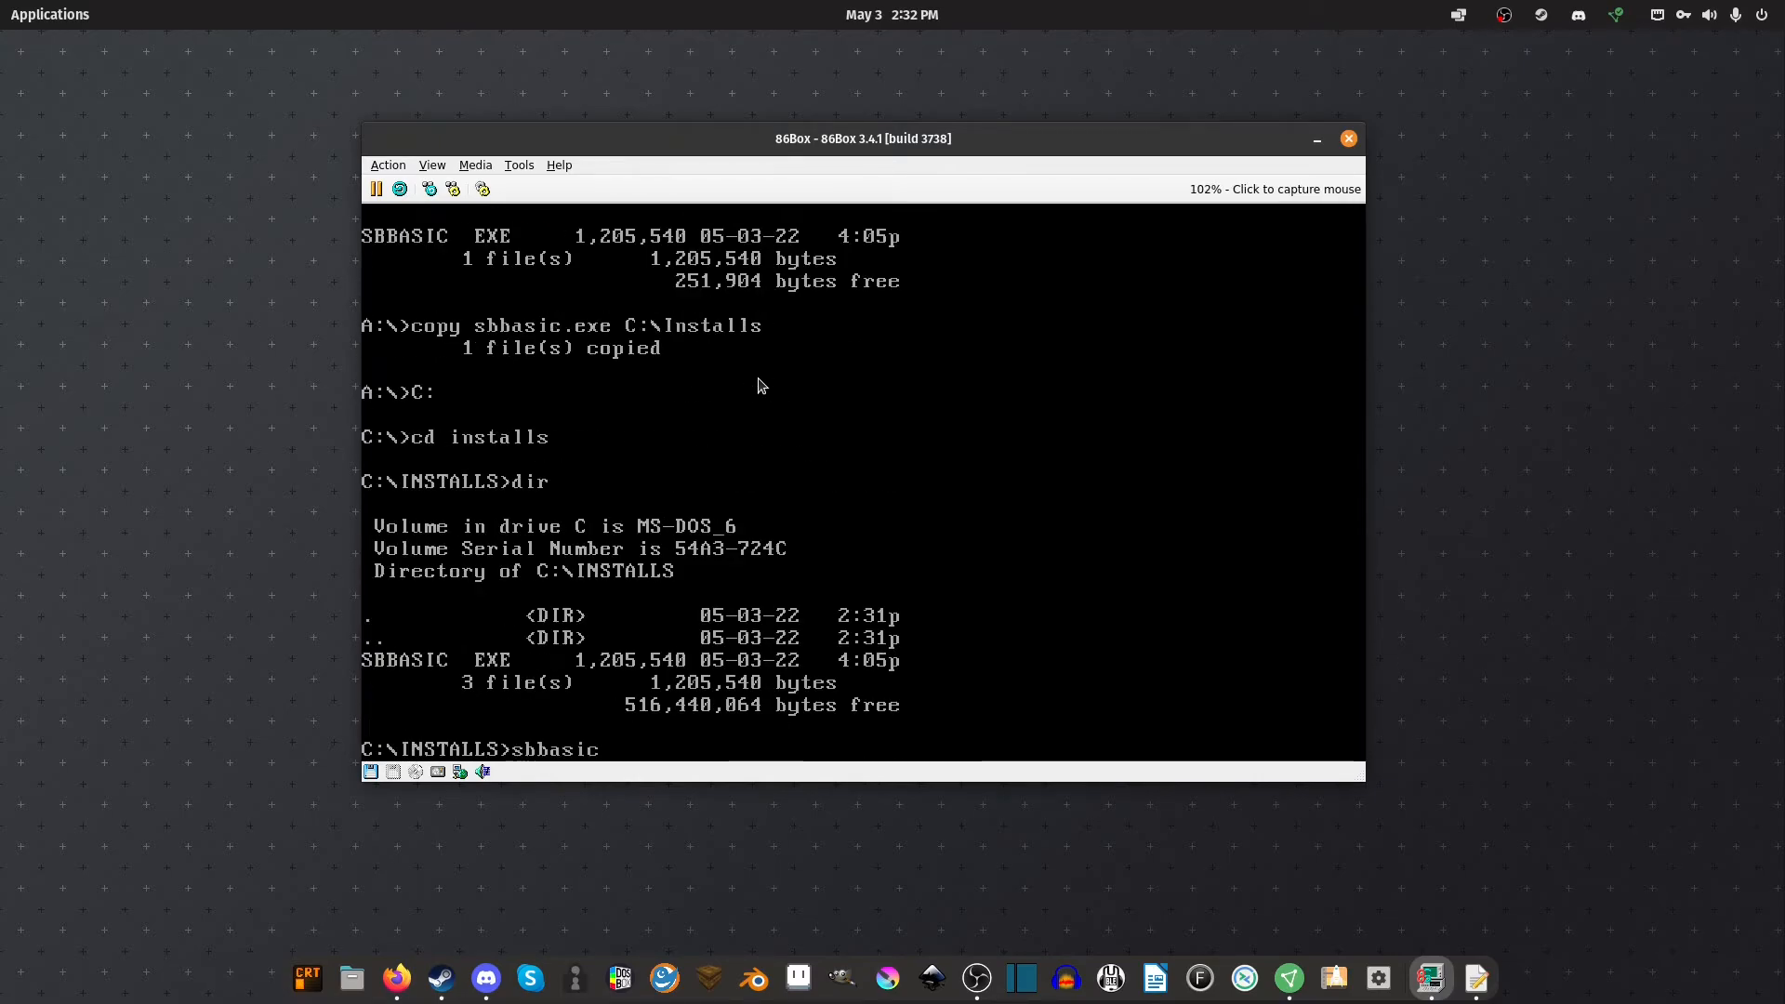
pyautogui.press('Return')
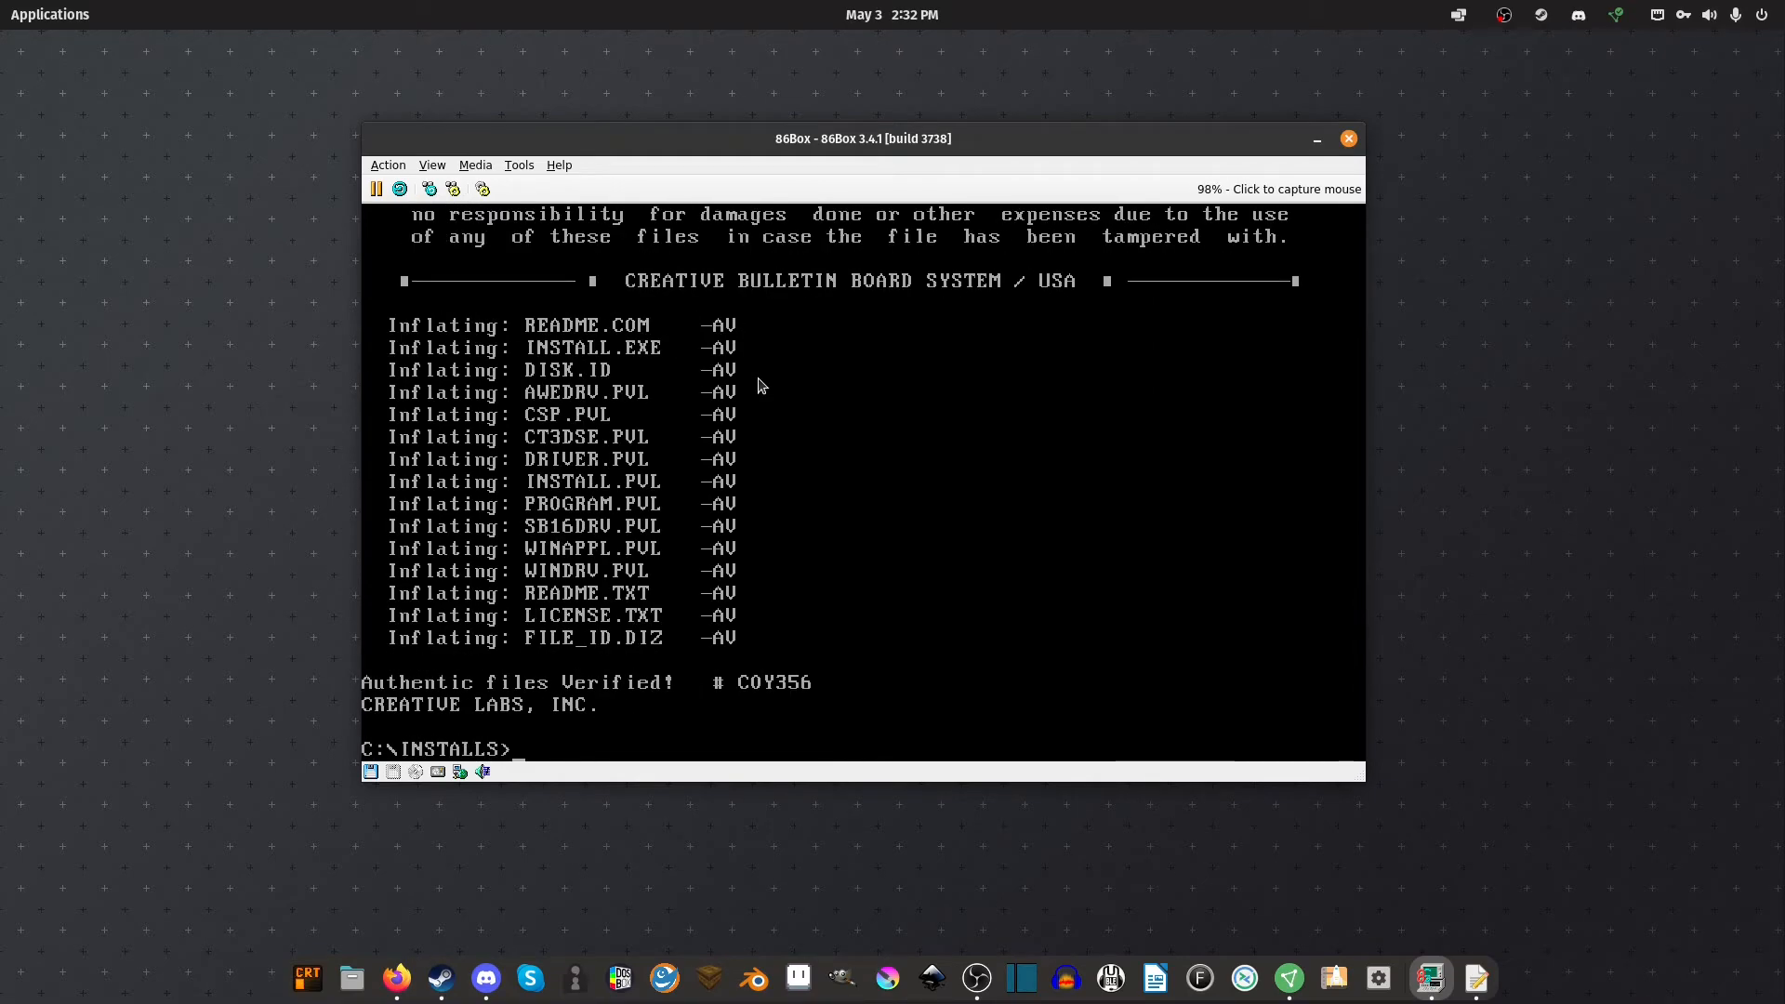
pyautogui.write('dir')
pyautogui.press('Return')
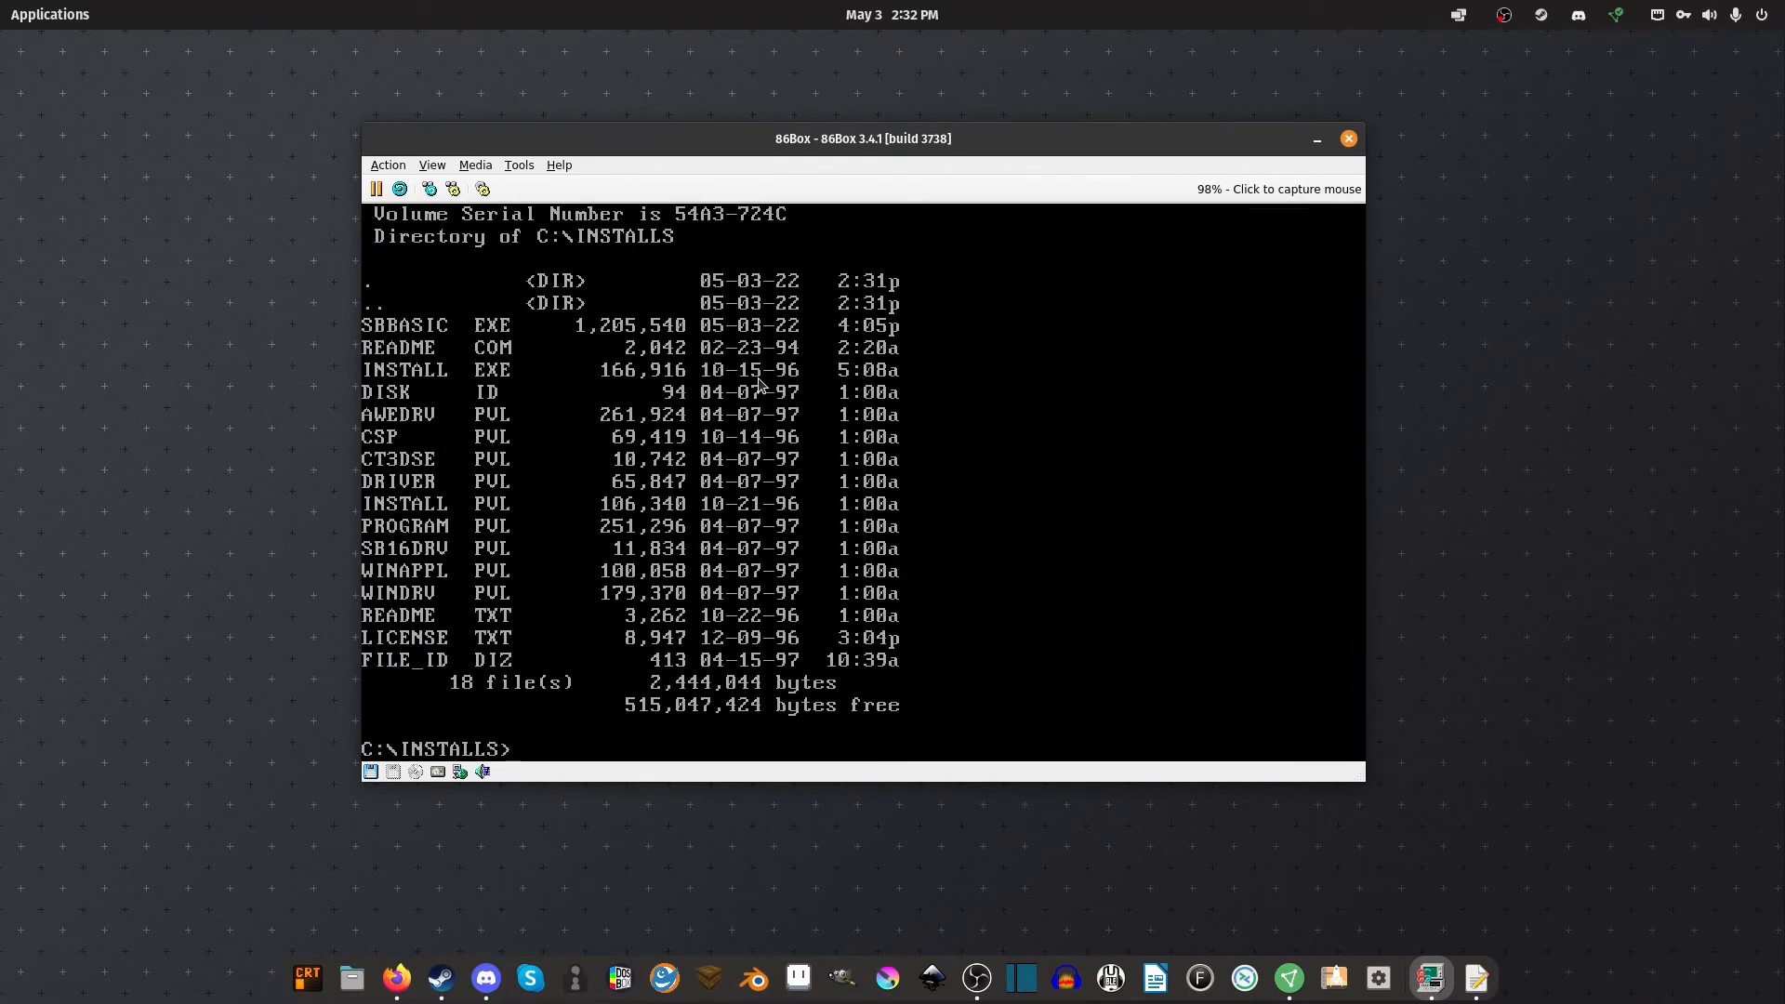
pyautogui.write('install')
pyautogui.press('Return')
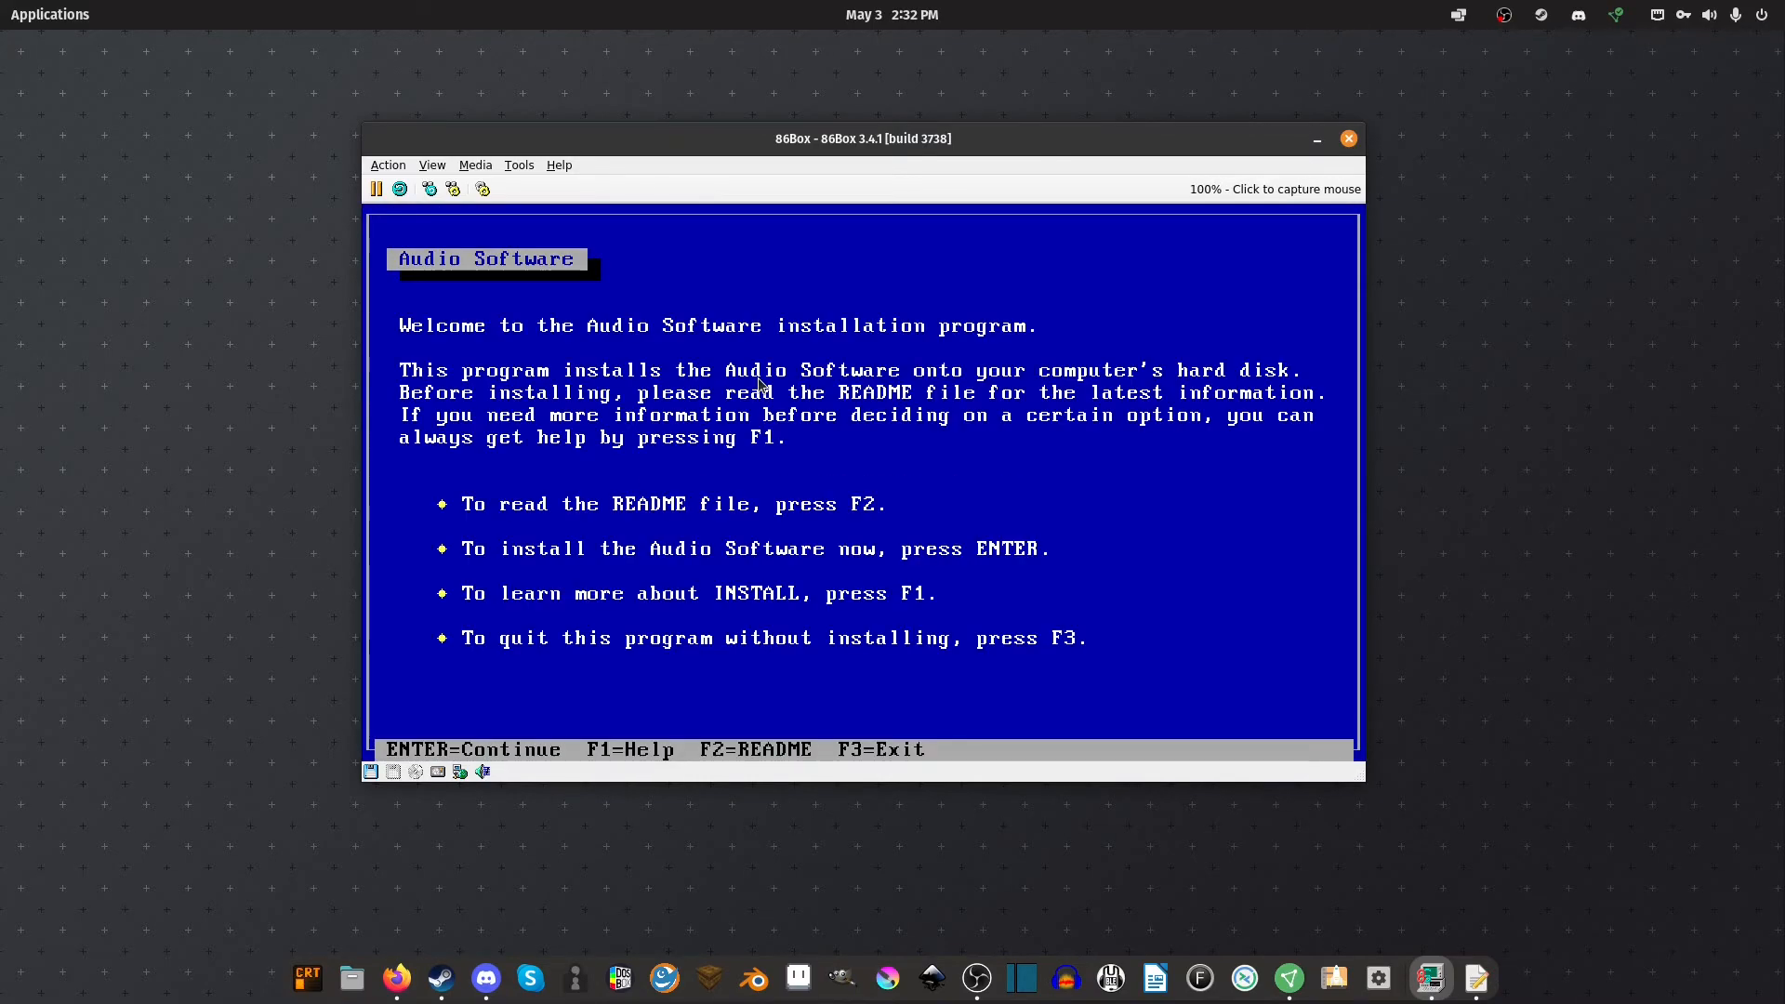
# Accept the welcome and default install paths, then change the card's interrupt from 5 to 7
pyautogui.press('Return')
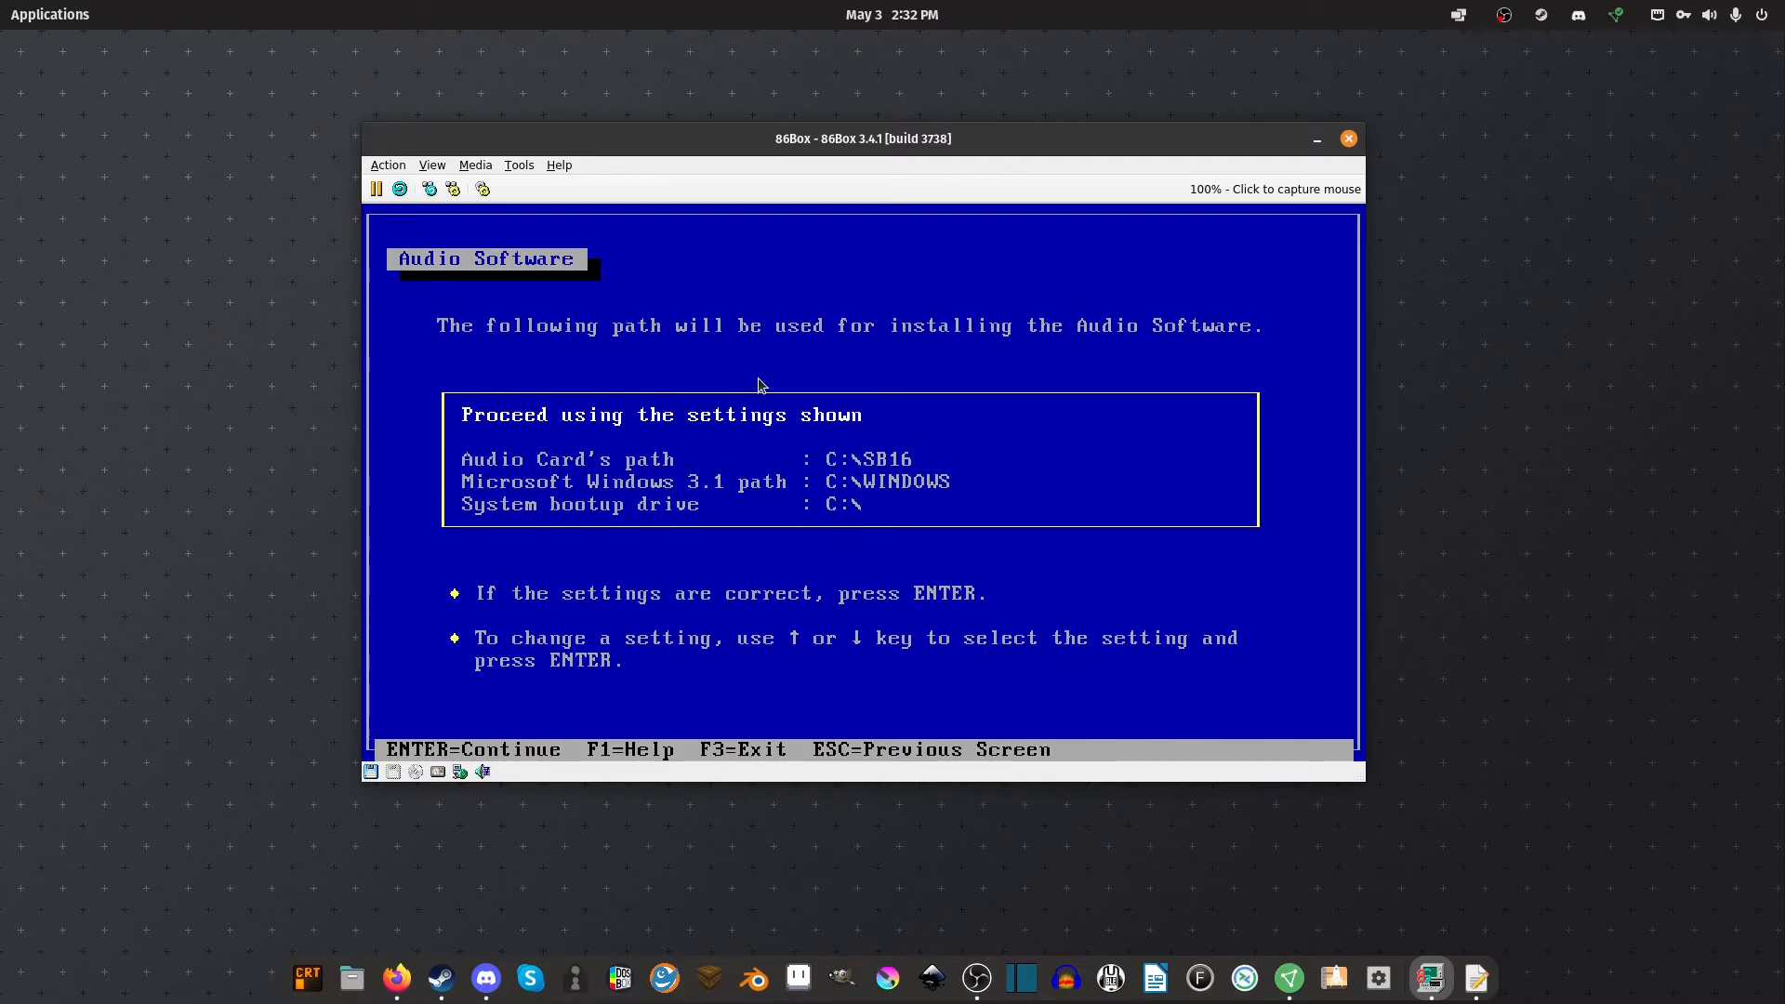
pyautogui.press('Return')
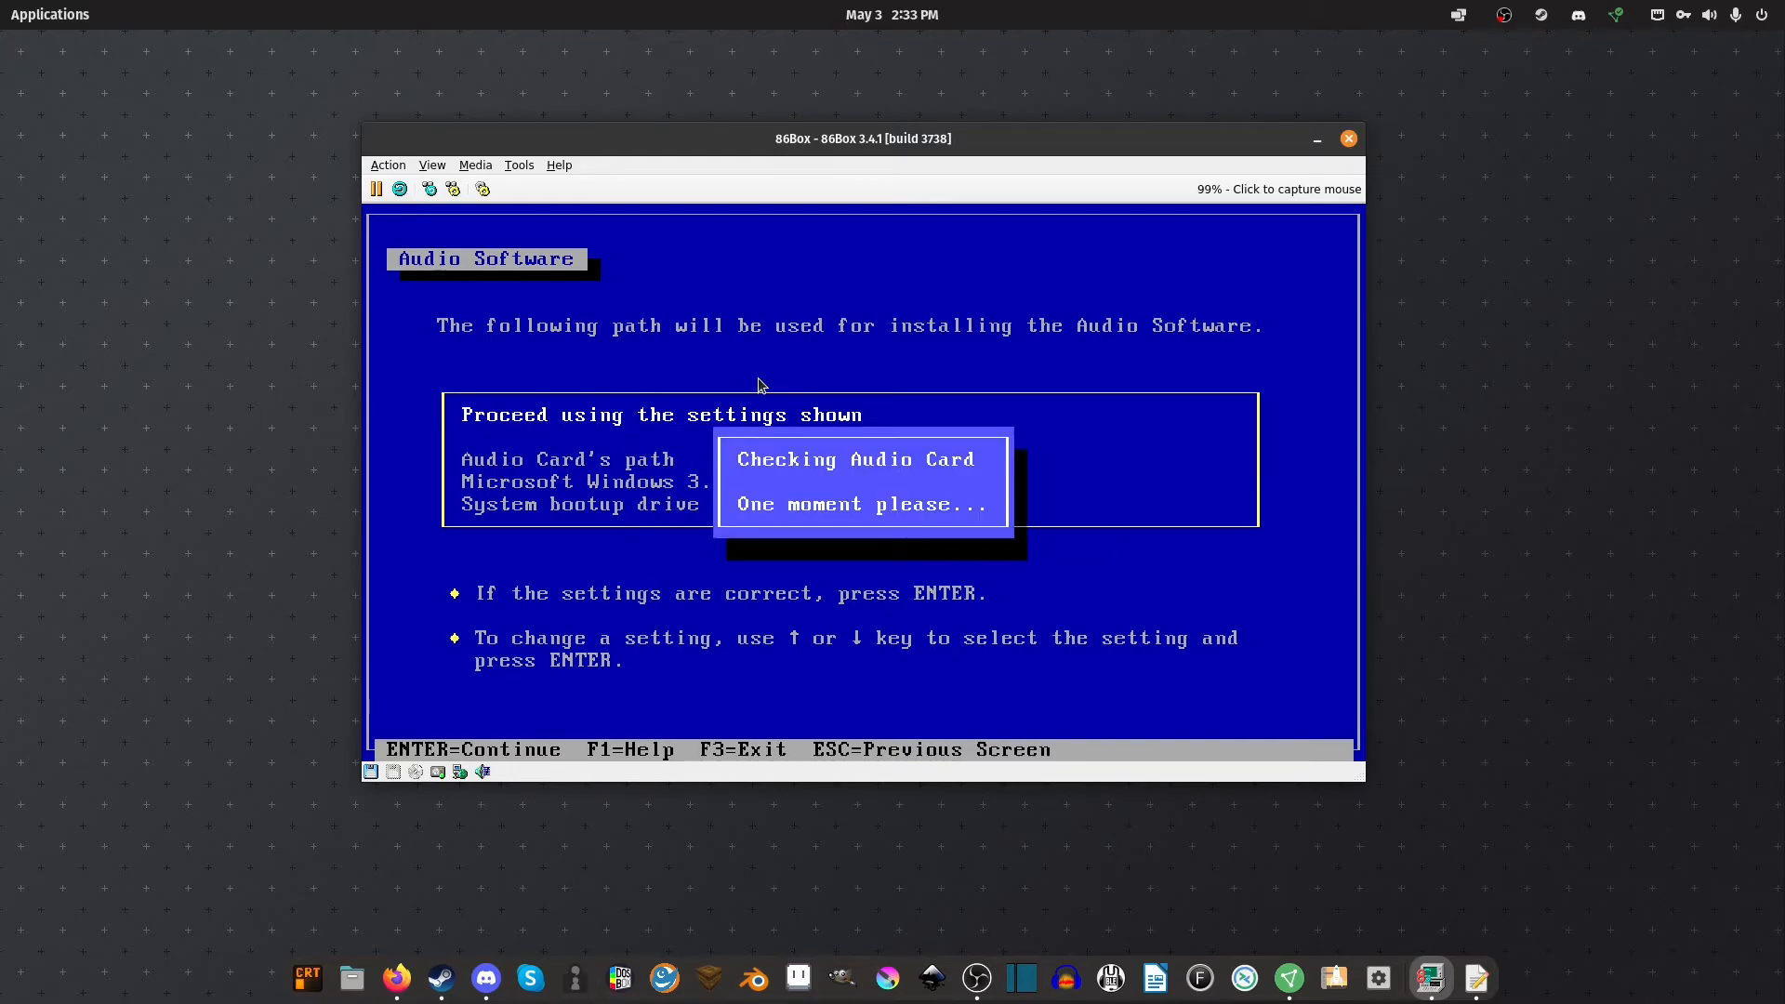
pyautogui.press('Down')
pyautogui.press('Down')
pyautogui.press('Down')
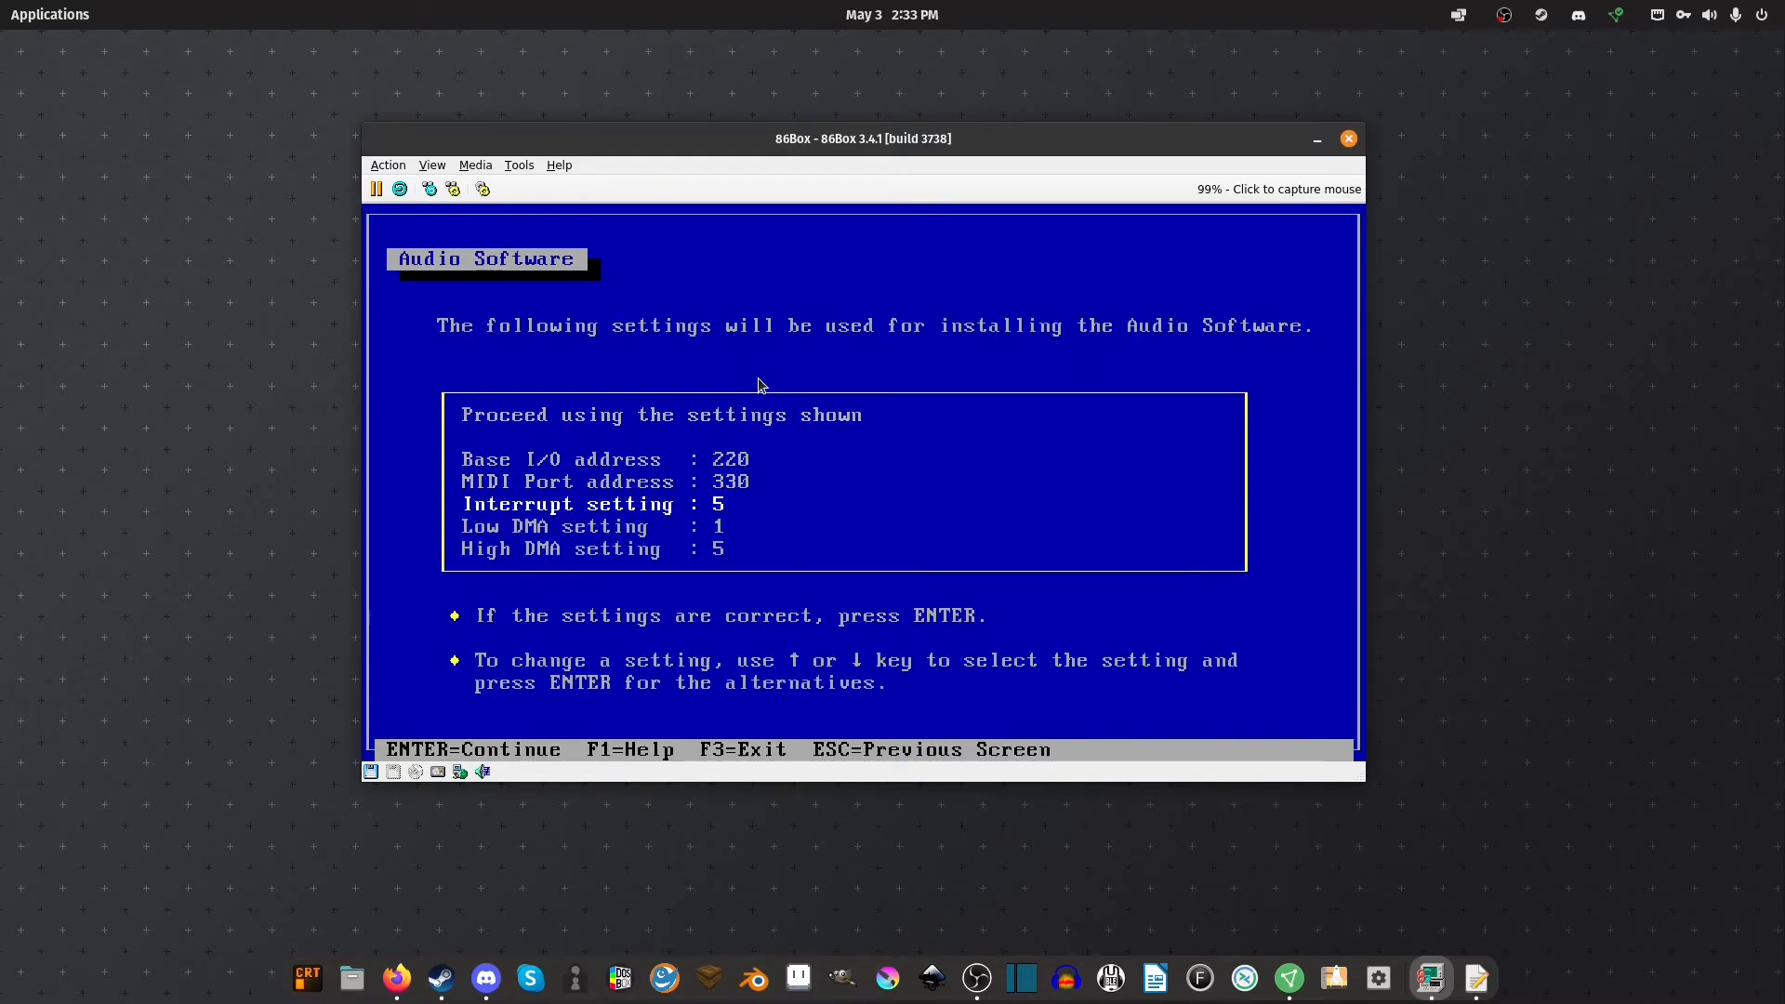
pyautogui.press('Return')
pyautogui.press('Down')
pyautogui.press('Return')
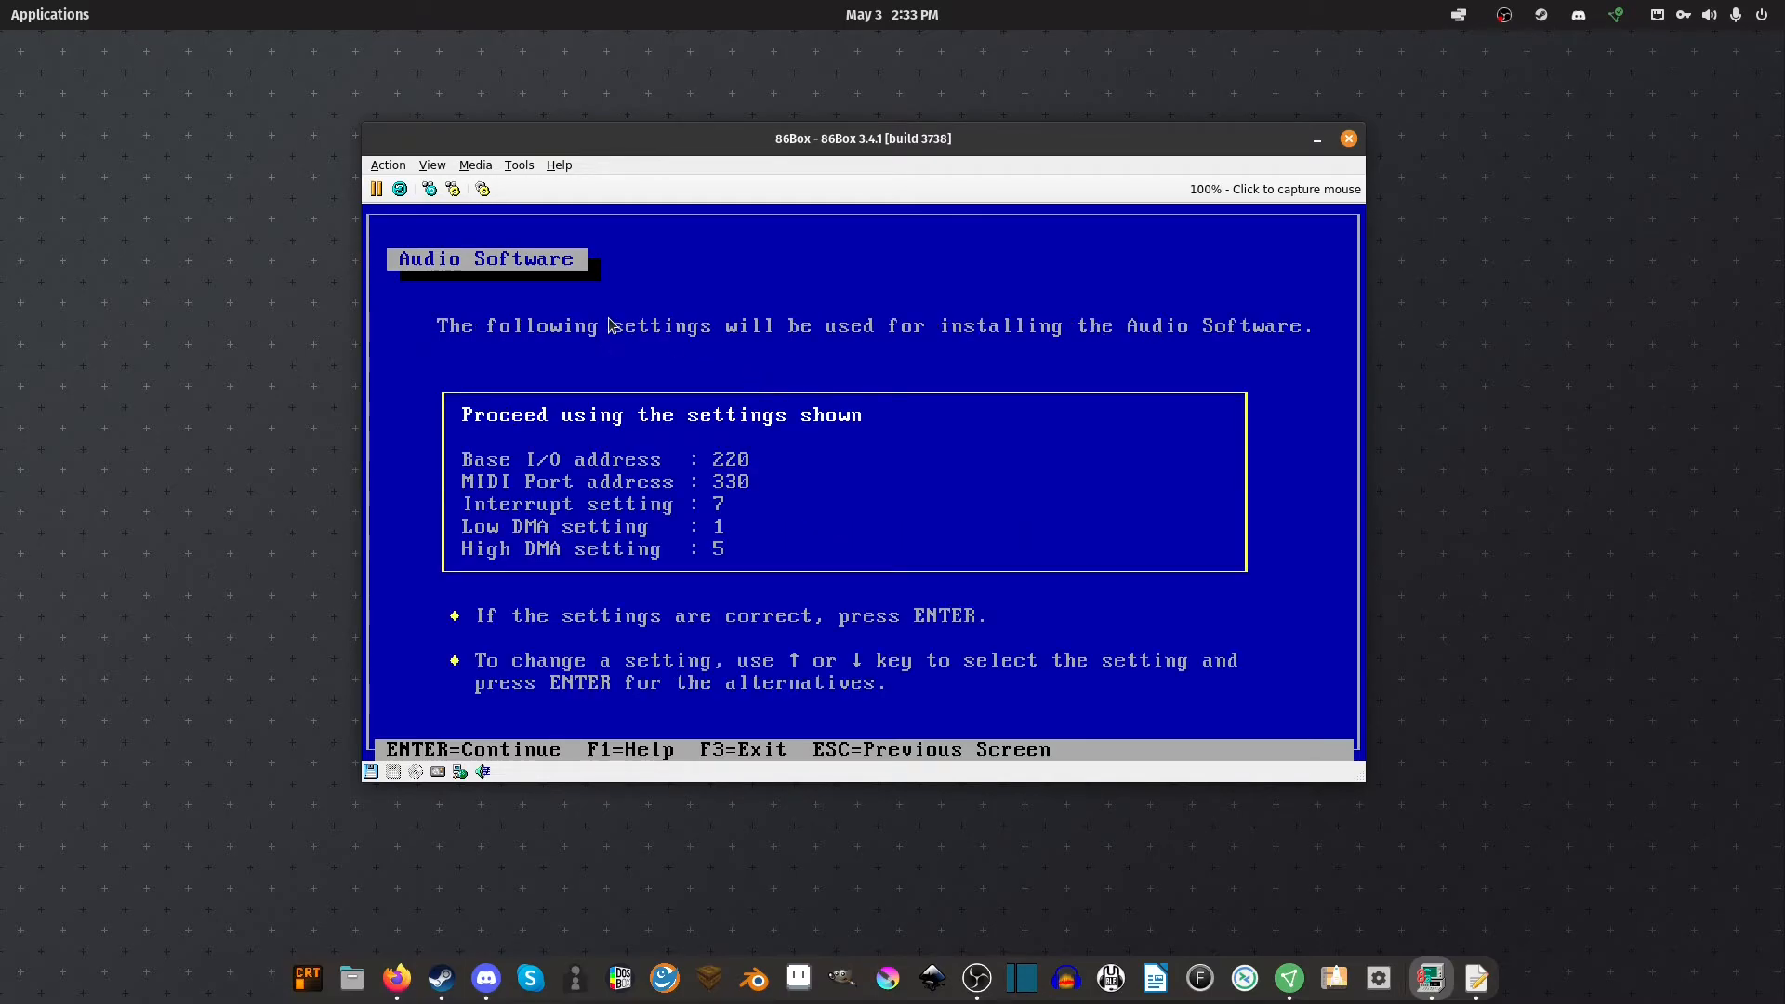
pyautogui.click(519, 164)
pyautogui.click(525, 183)
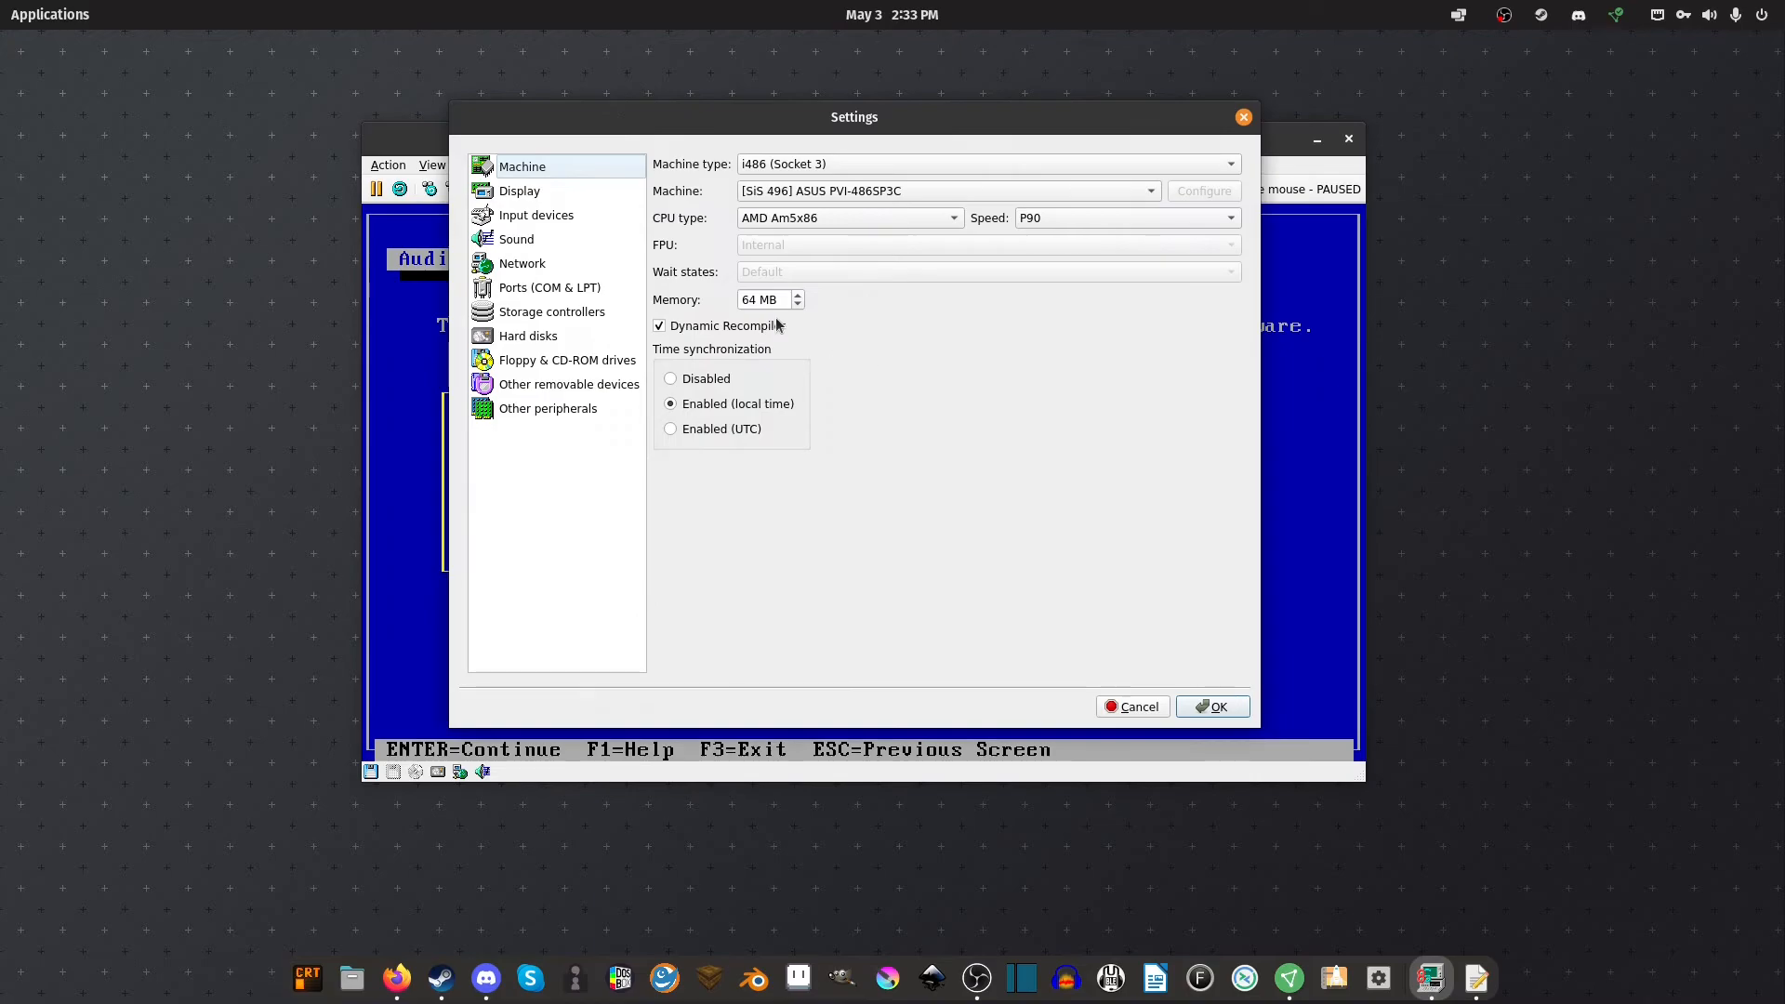
pyautogui.moveTo(691, 136); pyautogui.dragTo(1049, 151)
pyautogui.click(875, 253)
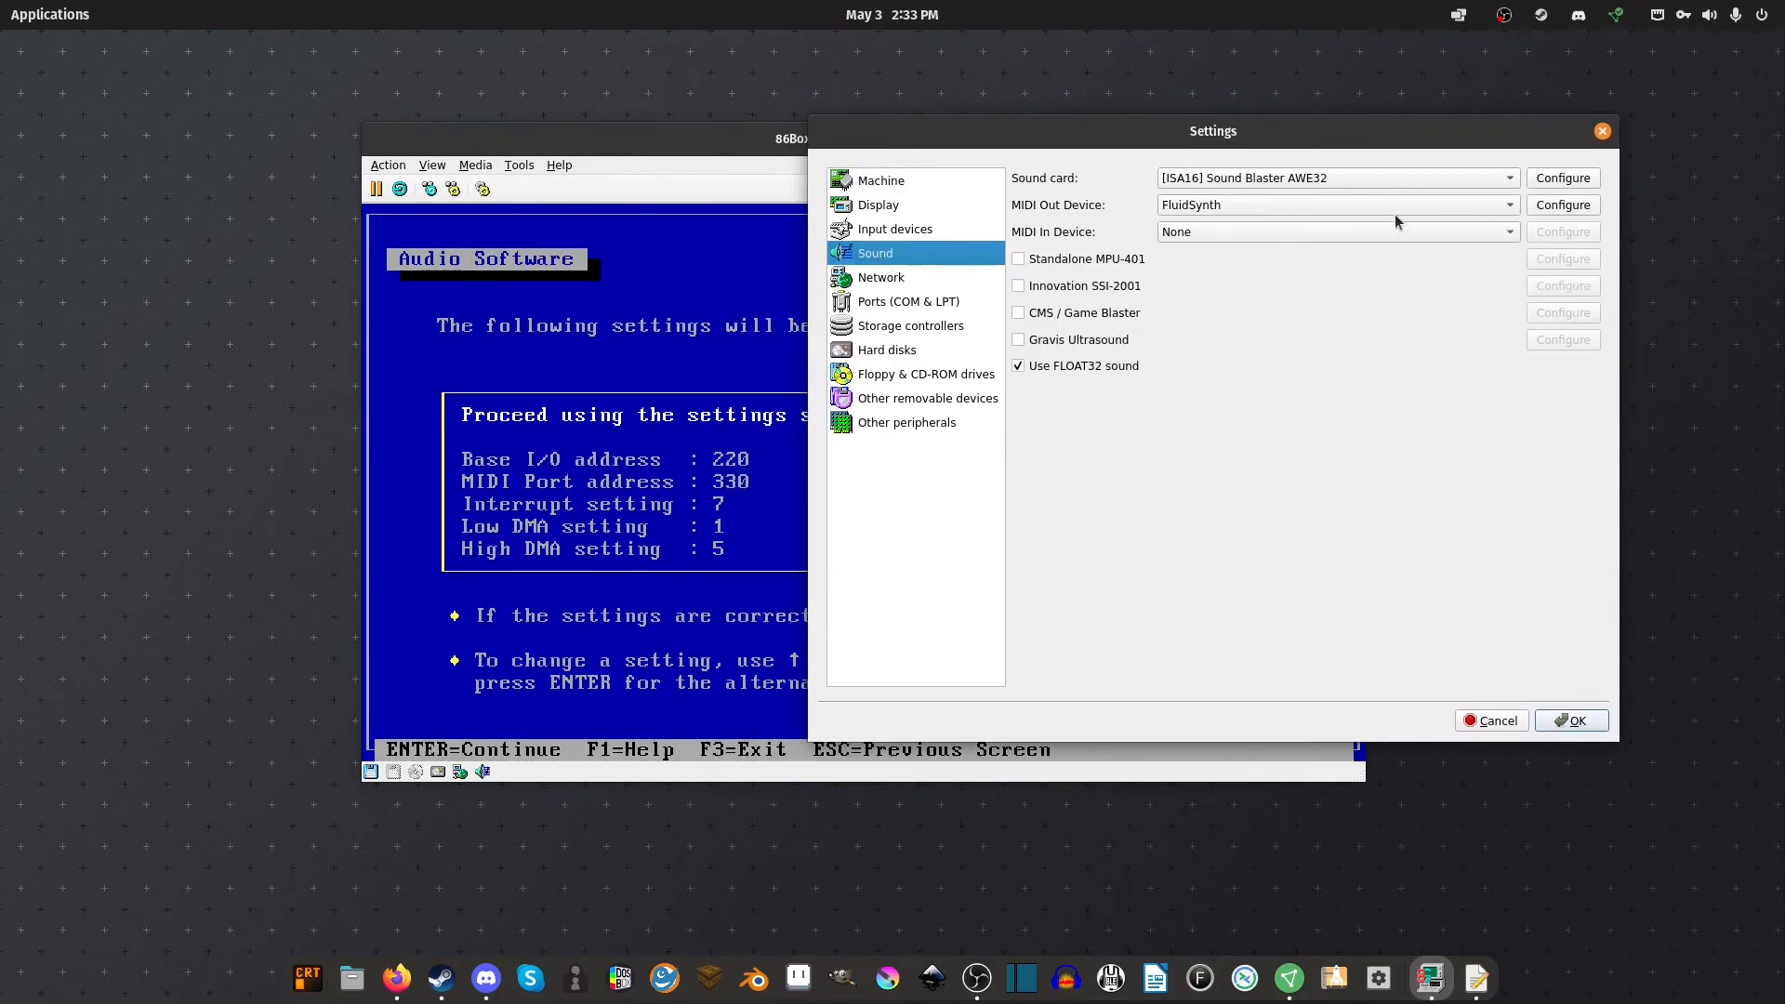
pyautogui.click(1544, 180)
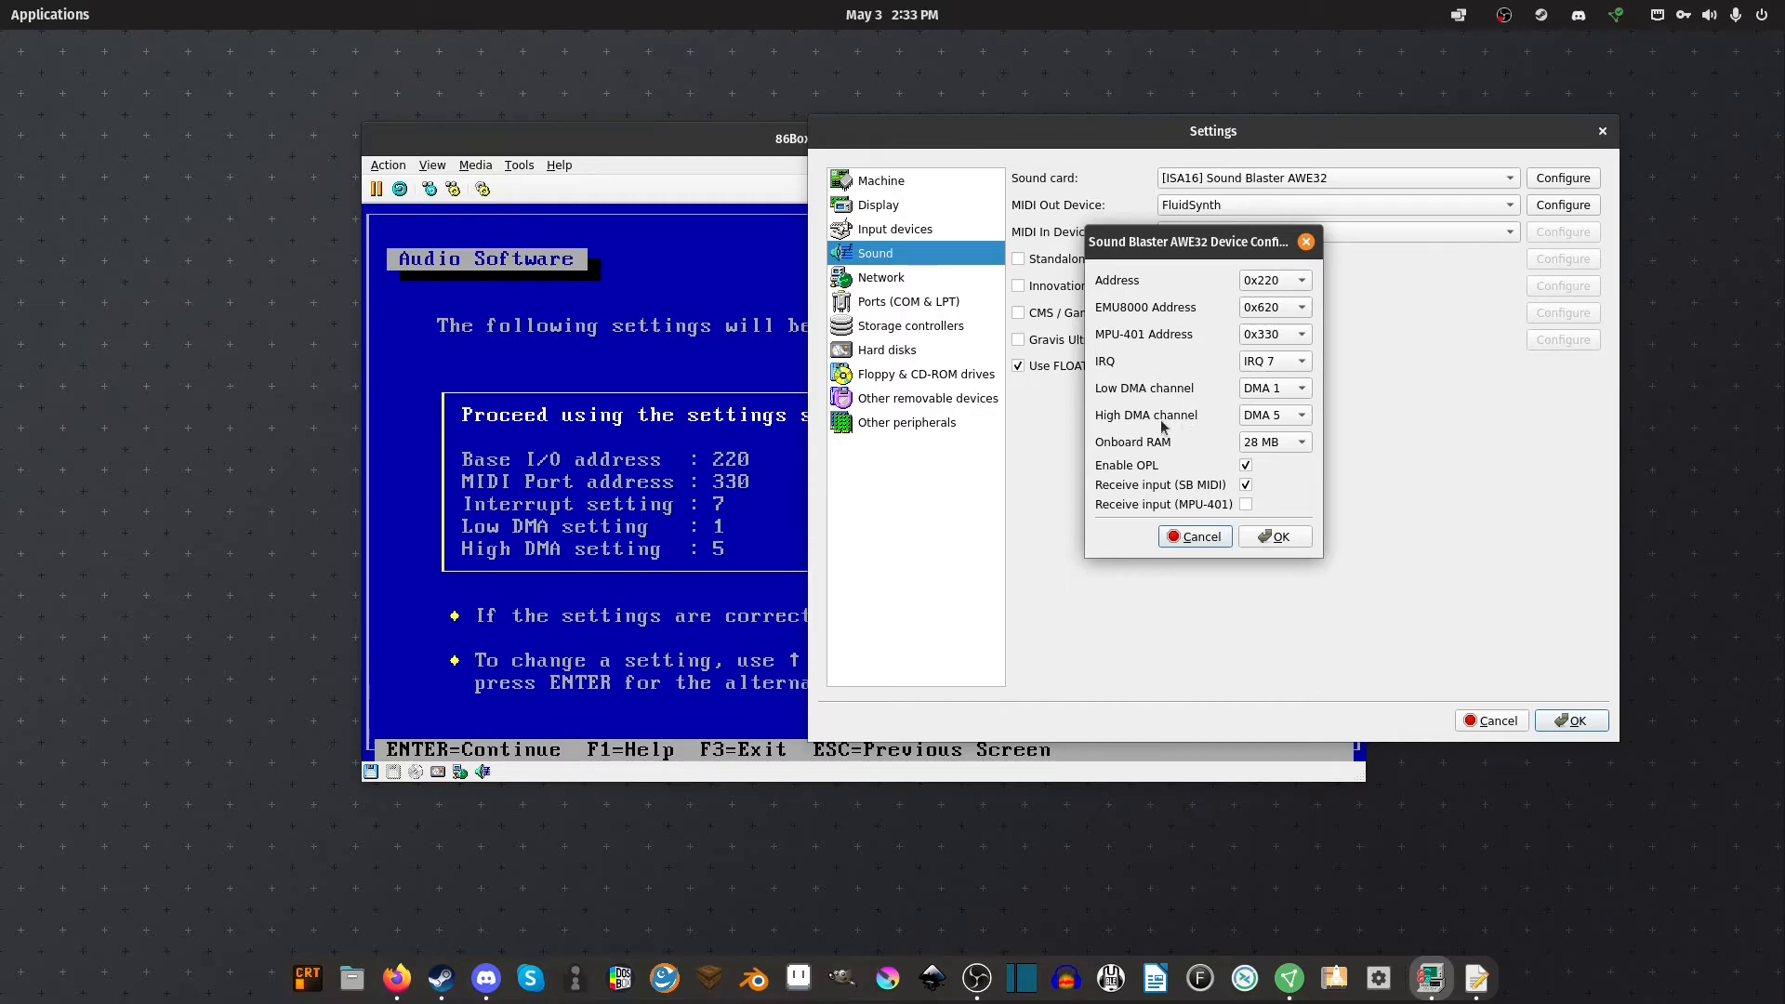
pyautogui.click(1215, 545)
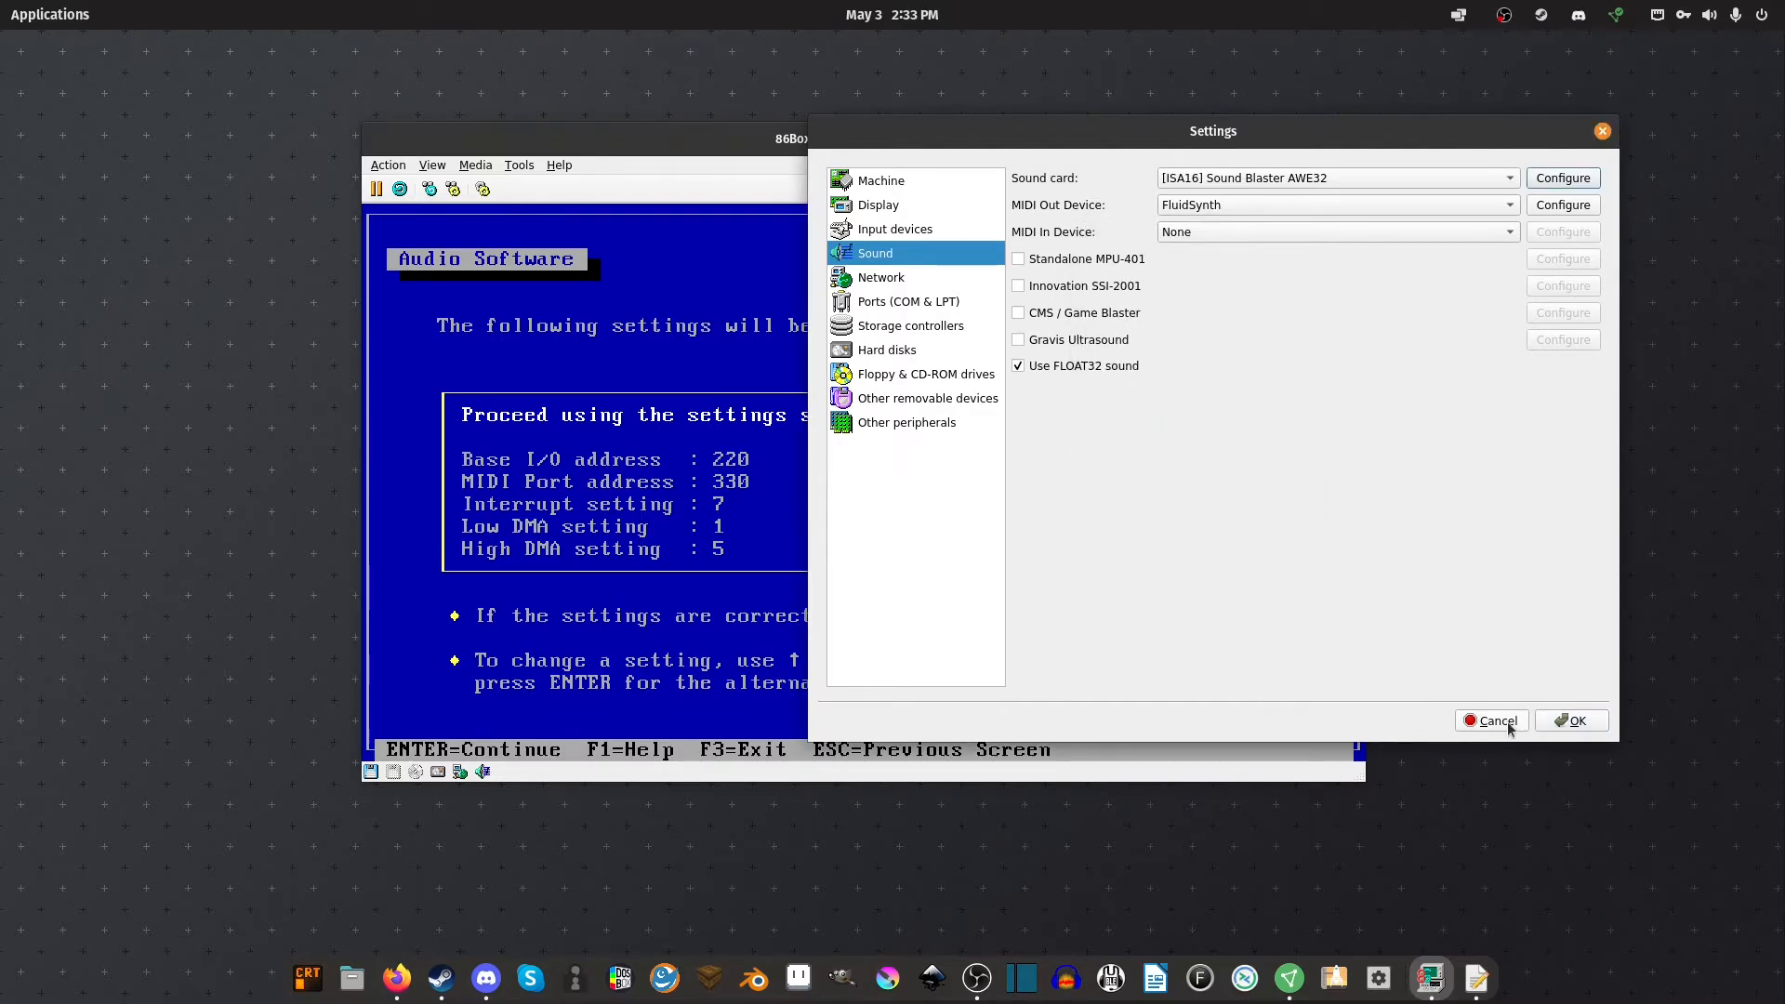
pyautogui.click(1501, 723)
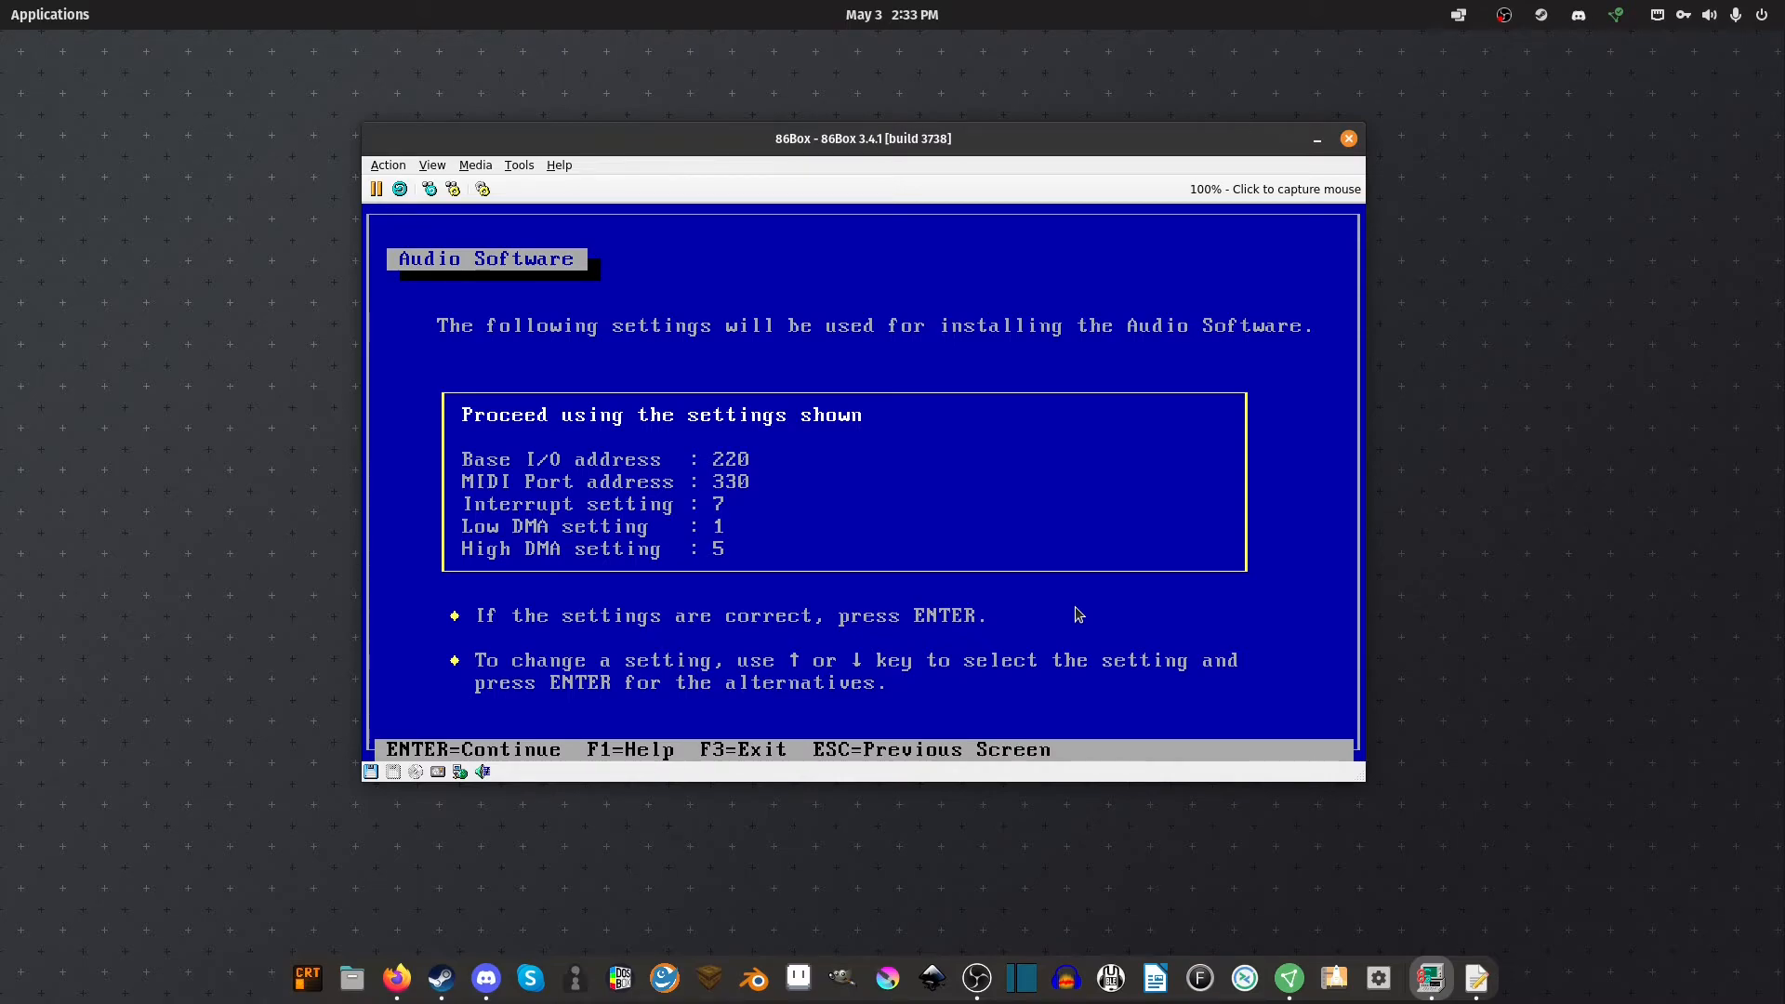
# Install with the chosen settings, accept system file changes, replace MIDIMAP.CFG, and reboot with F10
pyautogui.press('Return')
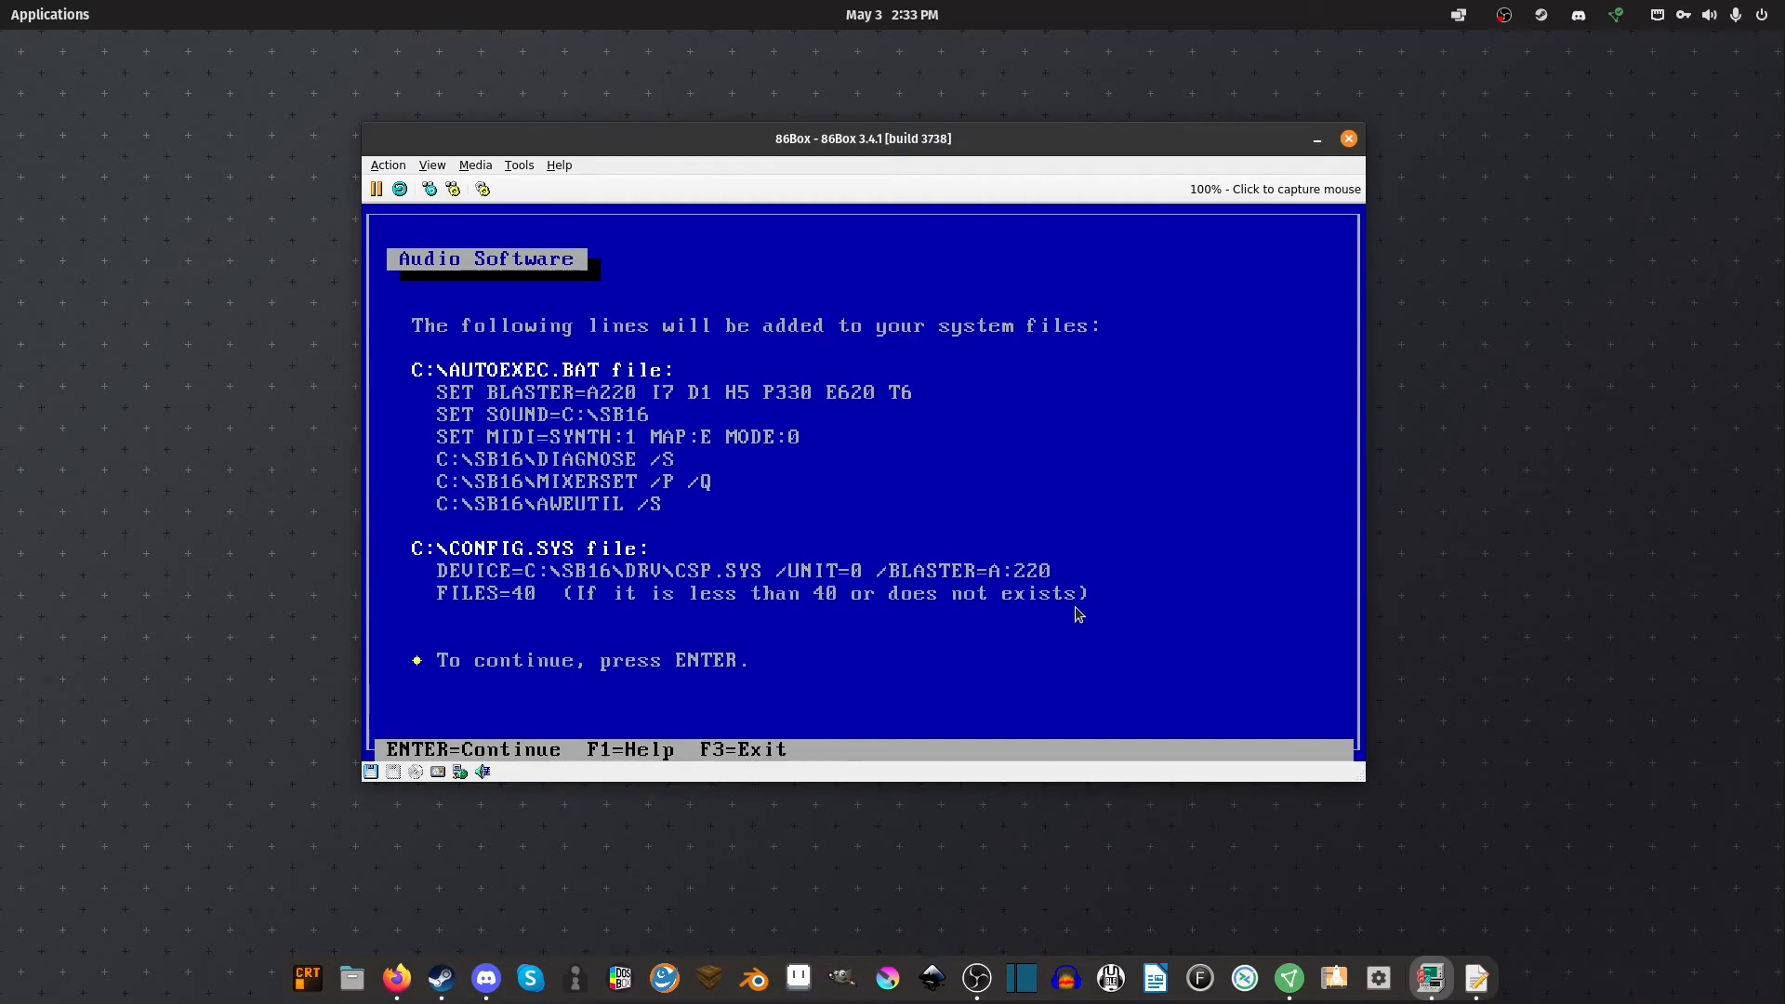
pyautogui.press('Return')
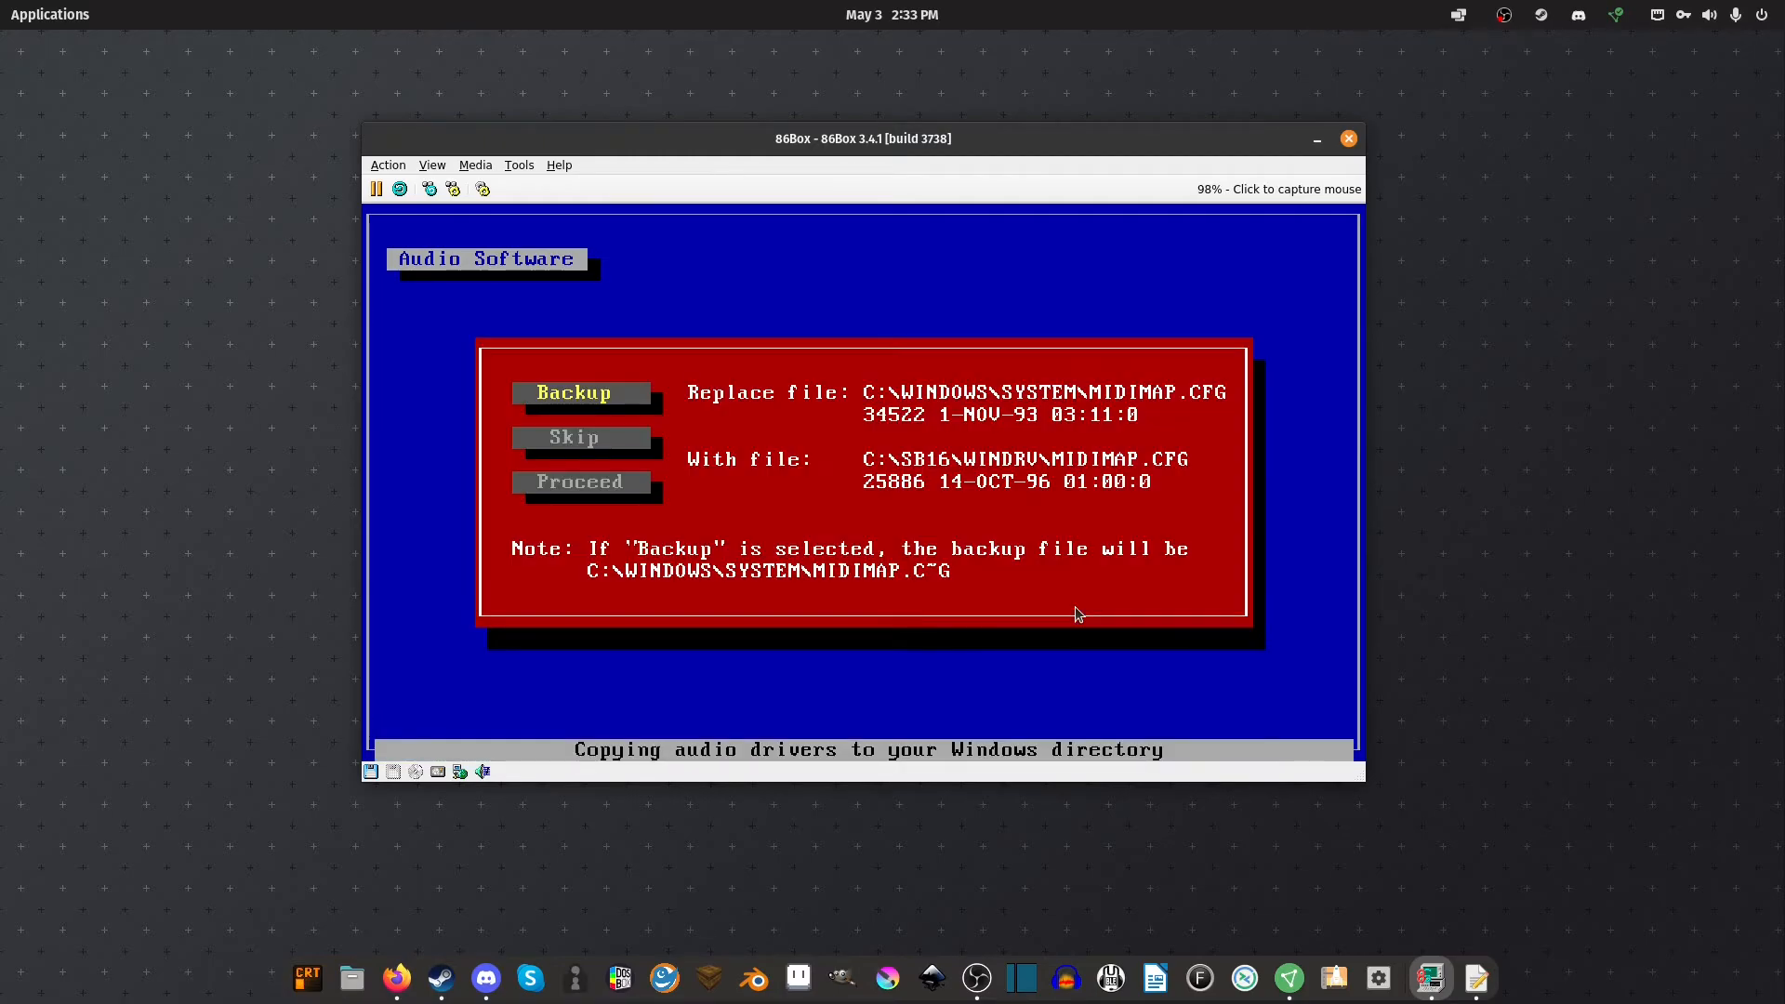
pyautogui.press('Down')
pyautogui.press('Down')
pyautogui.press('Return')
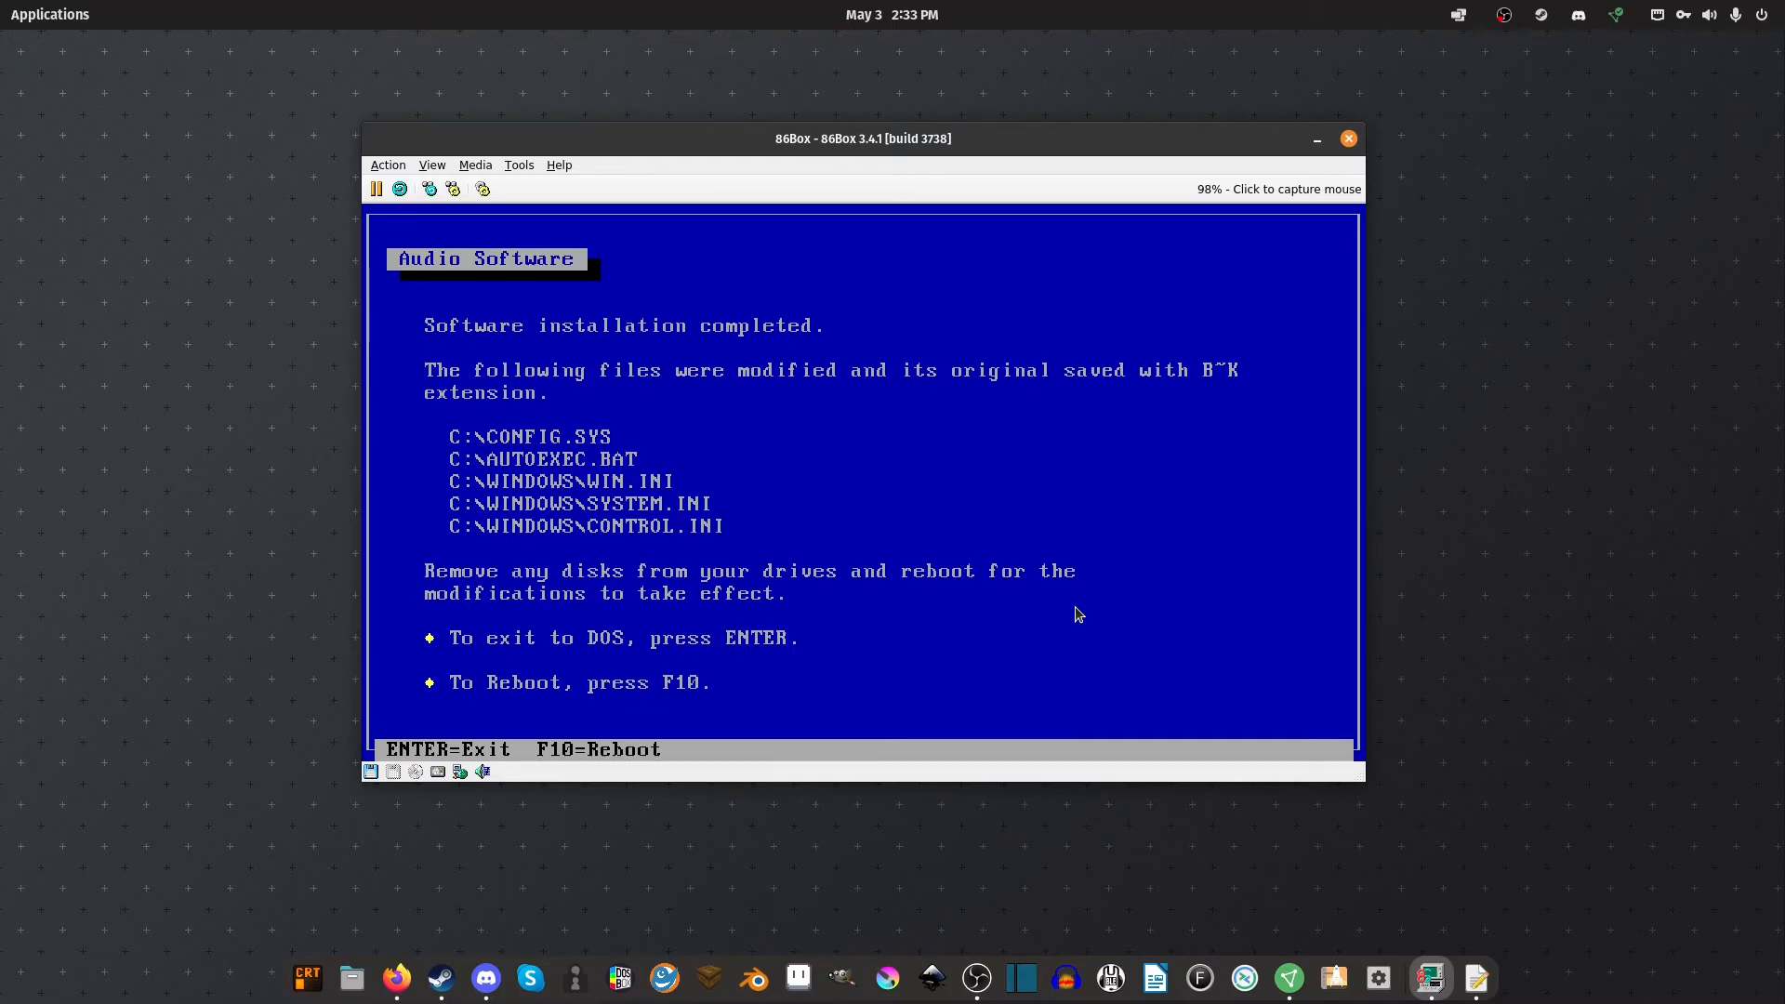
pyautogui.press('F10')
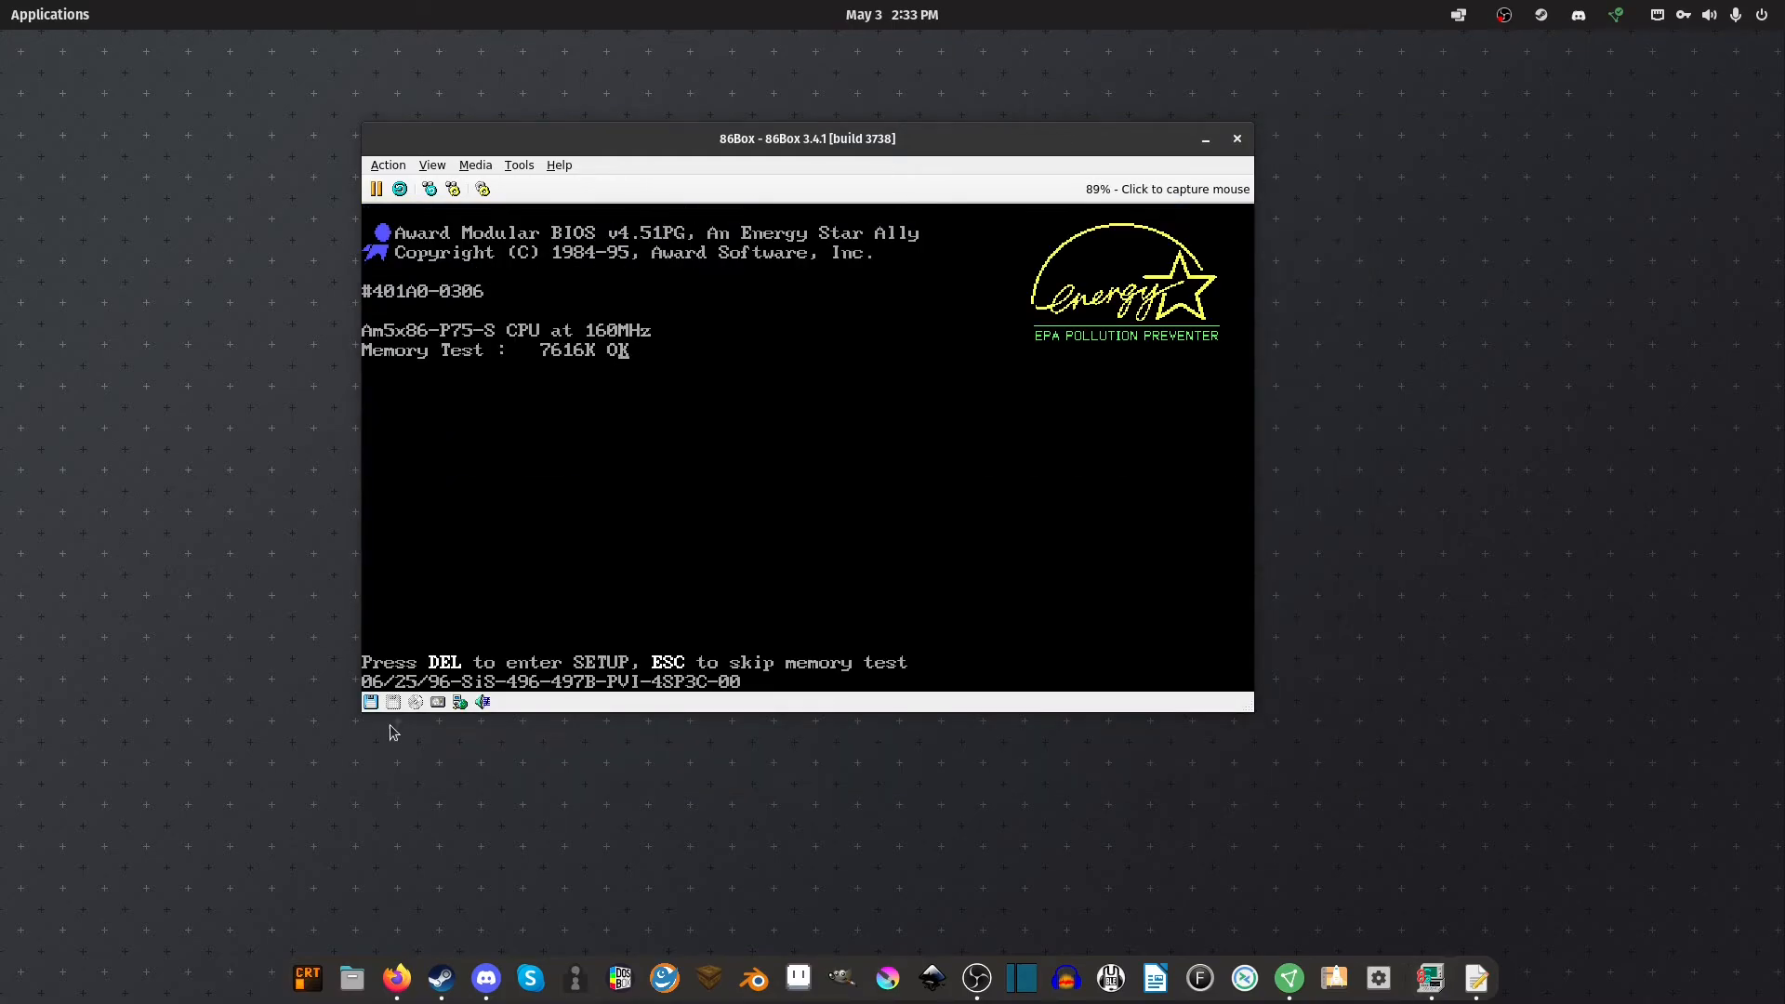
# Capture the mouse, log on with a new password-list file, and dismiss the End of Setup notice
pyautogui.click(369, 703)
pyautogui.click(637, 530)
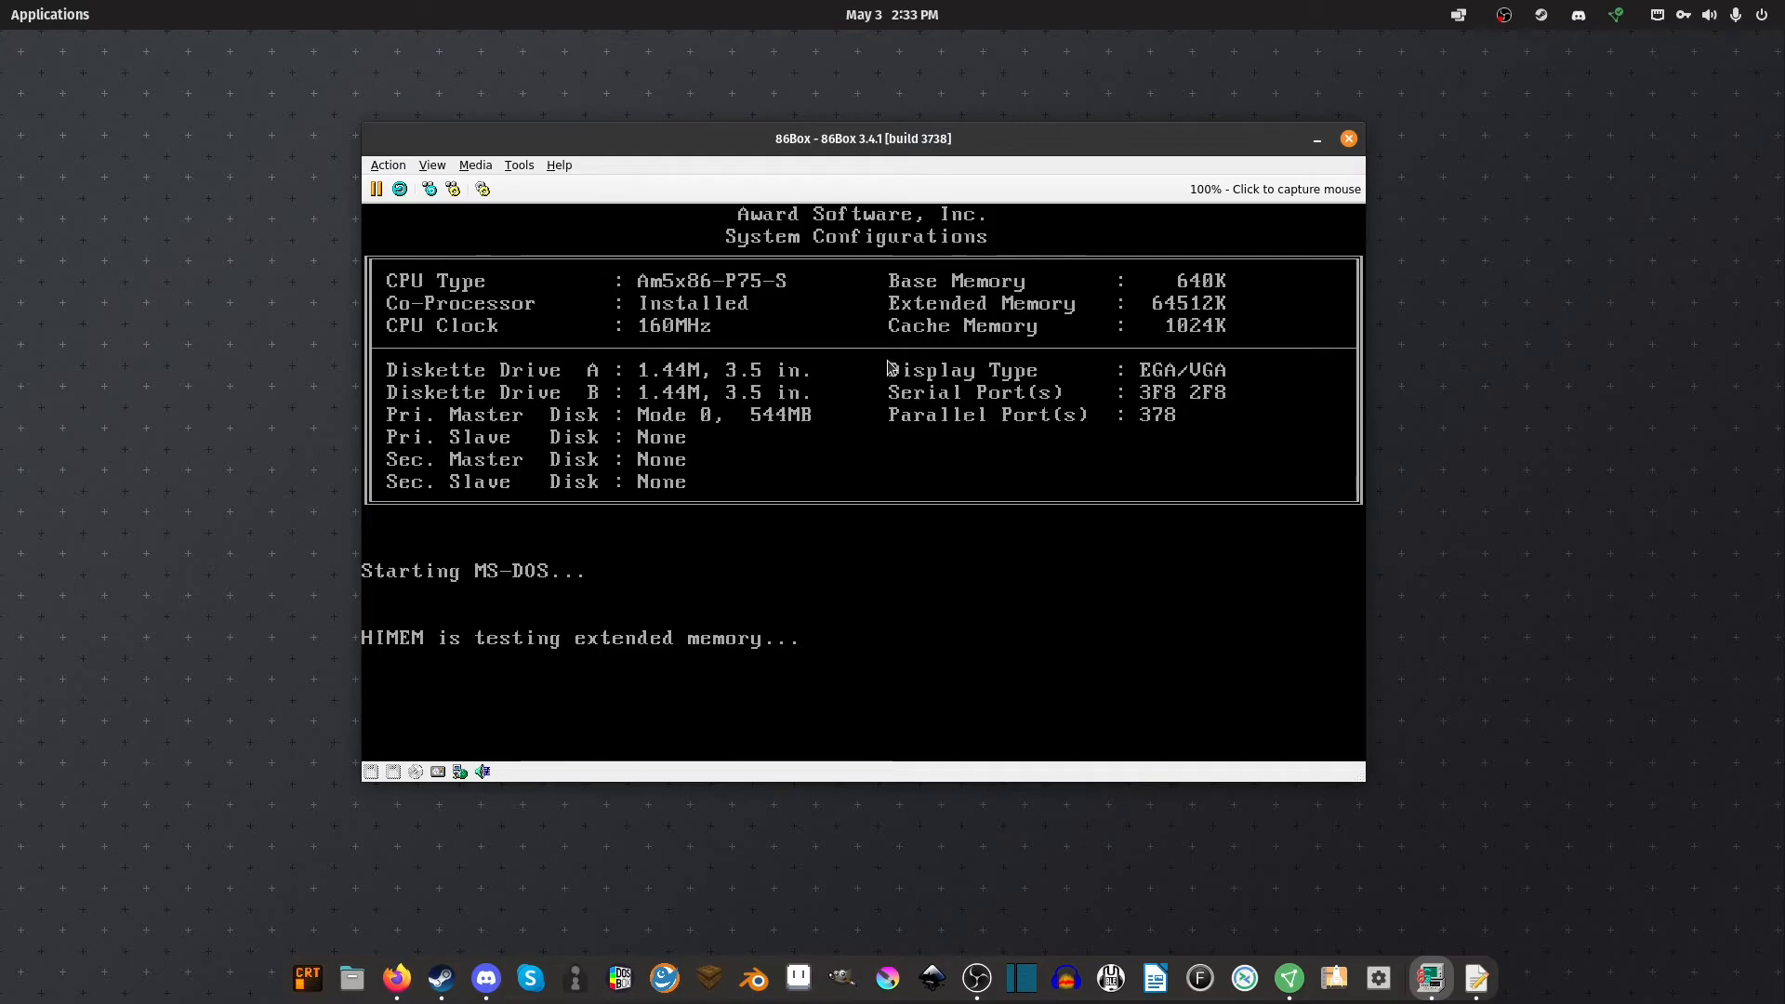
pyautogui.click(863, 481)
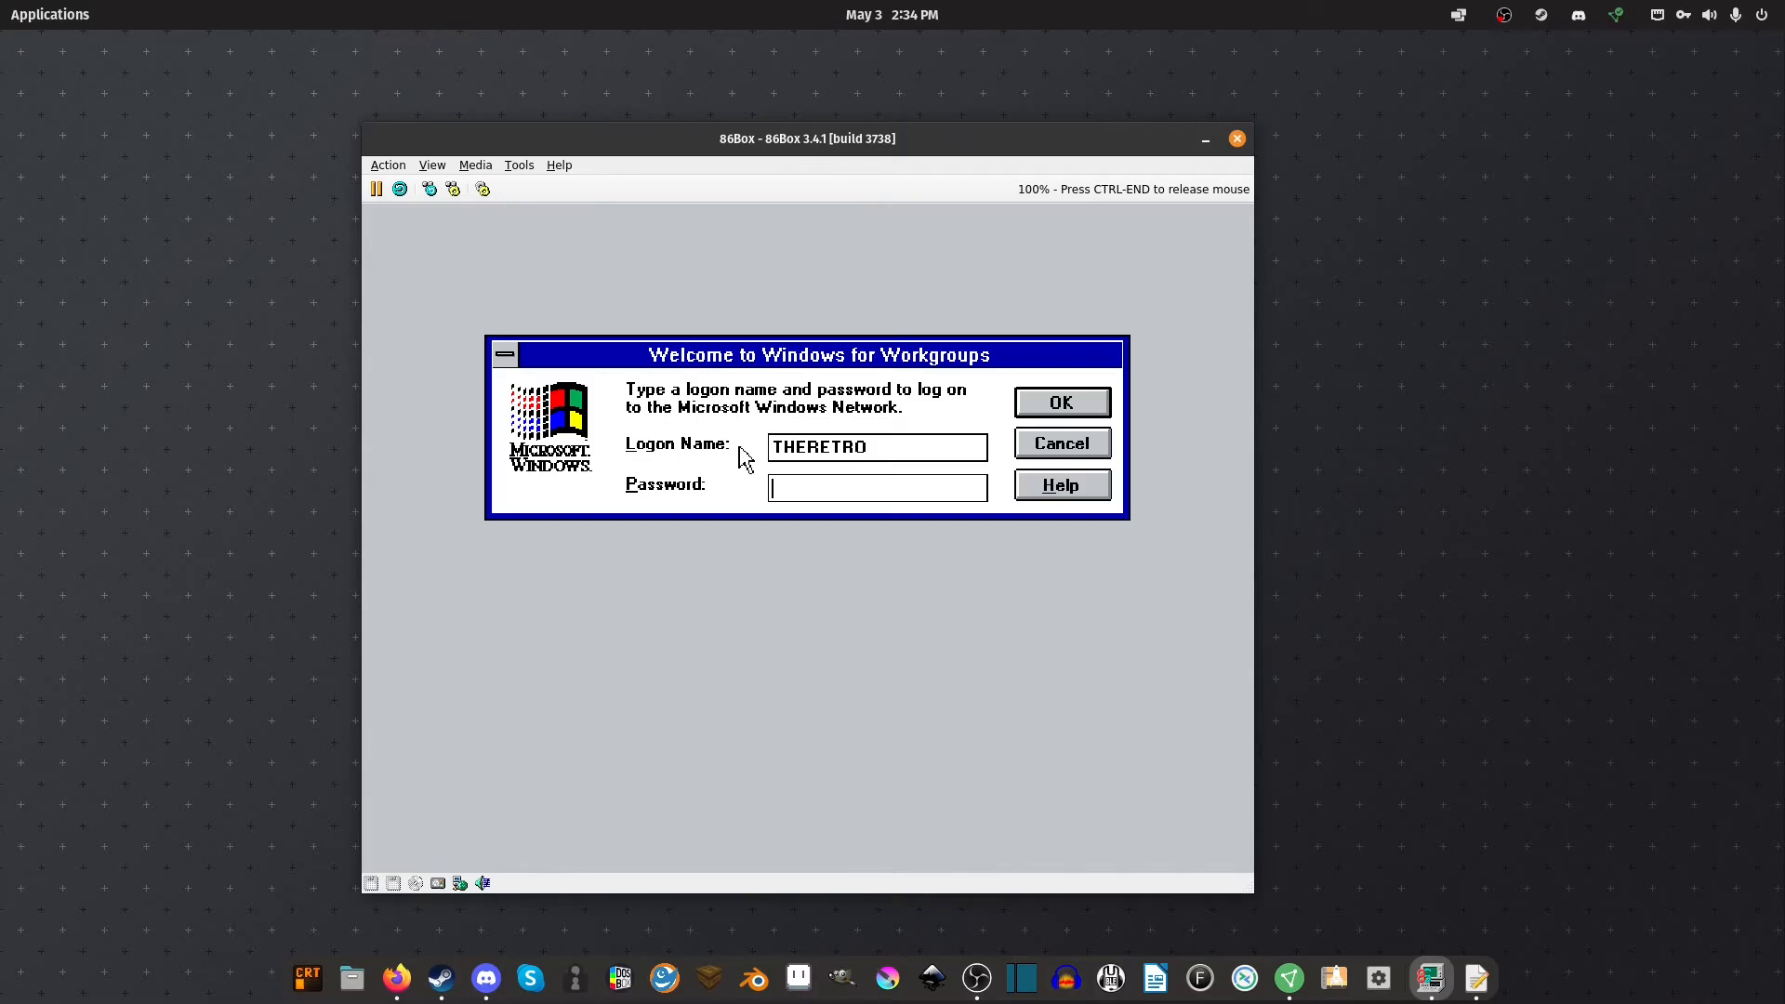
pyautogui.click(1087, 406)
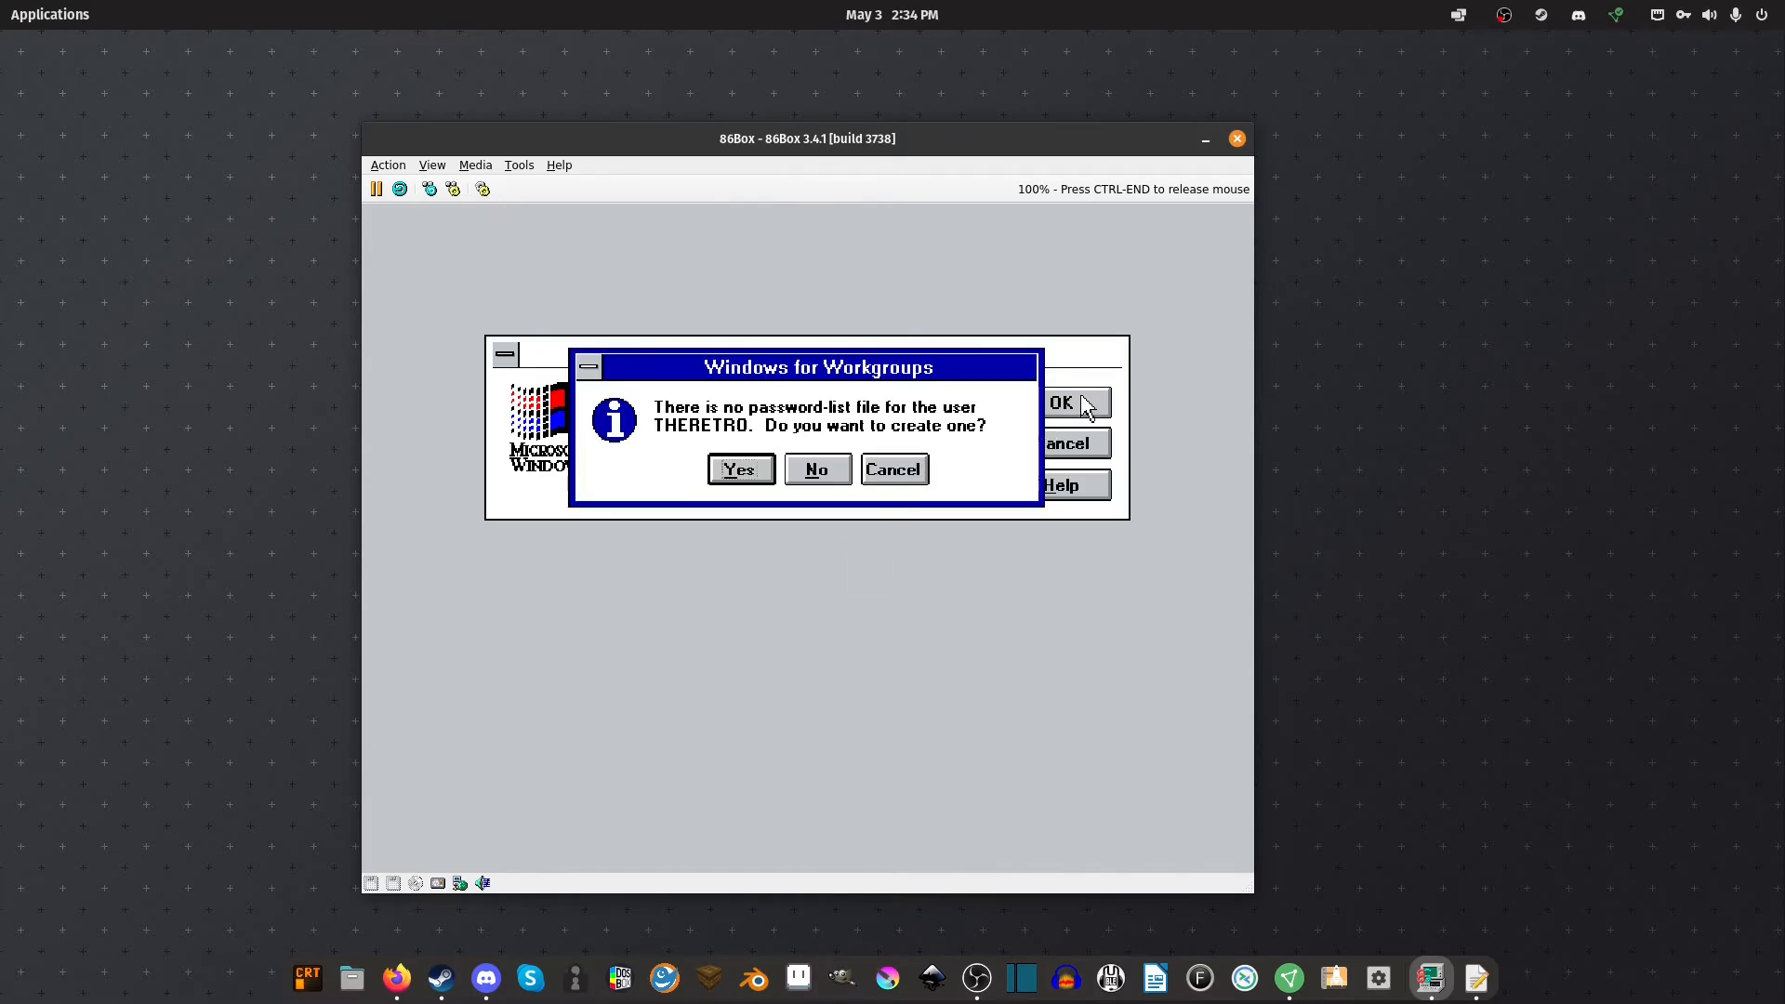
pyautogui.click(737, 471)
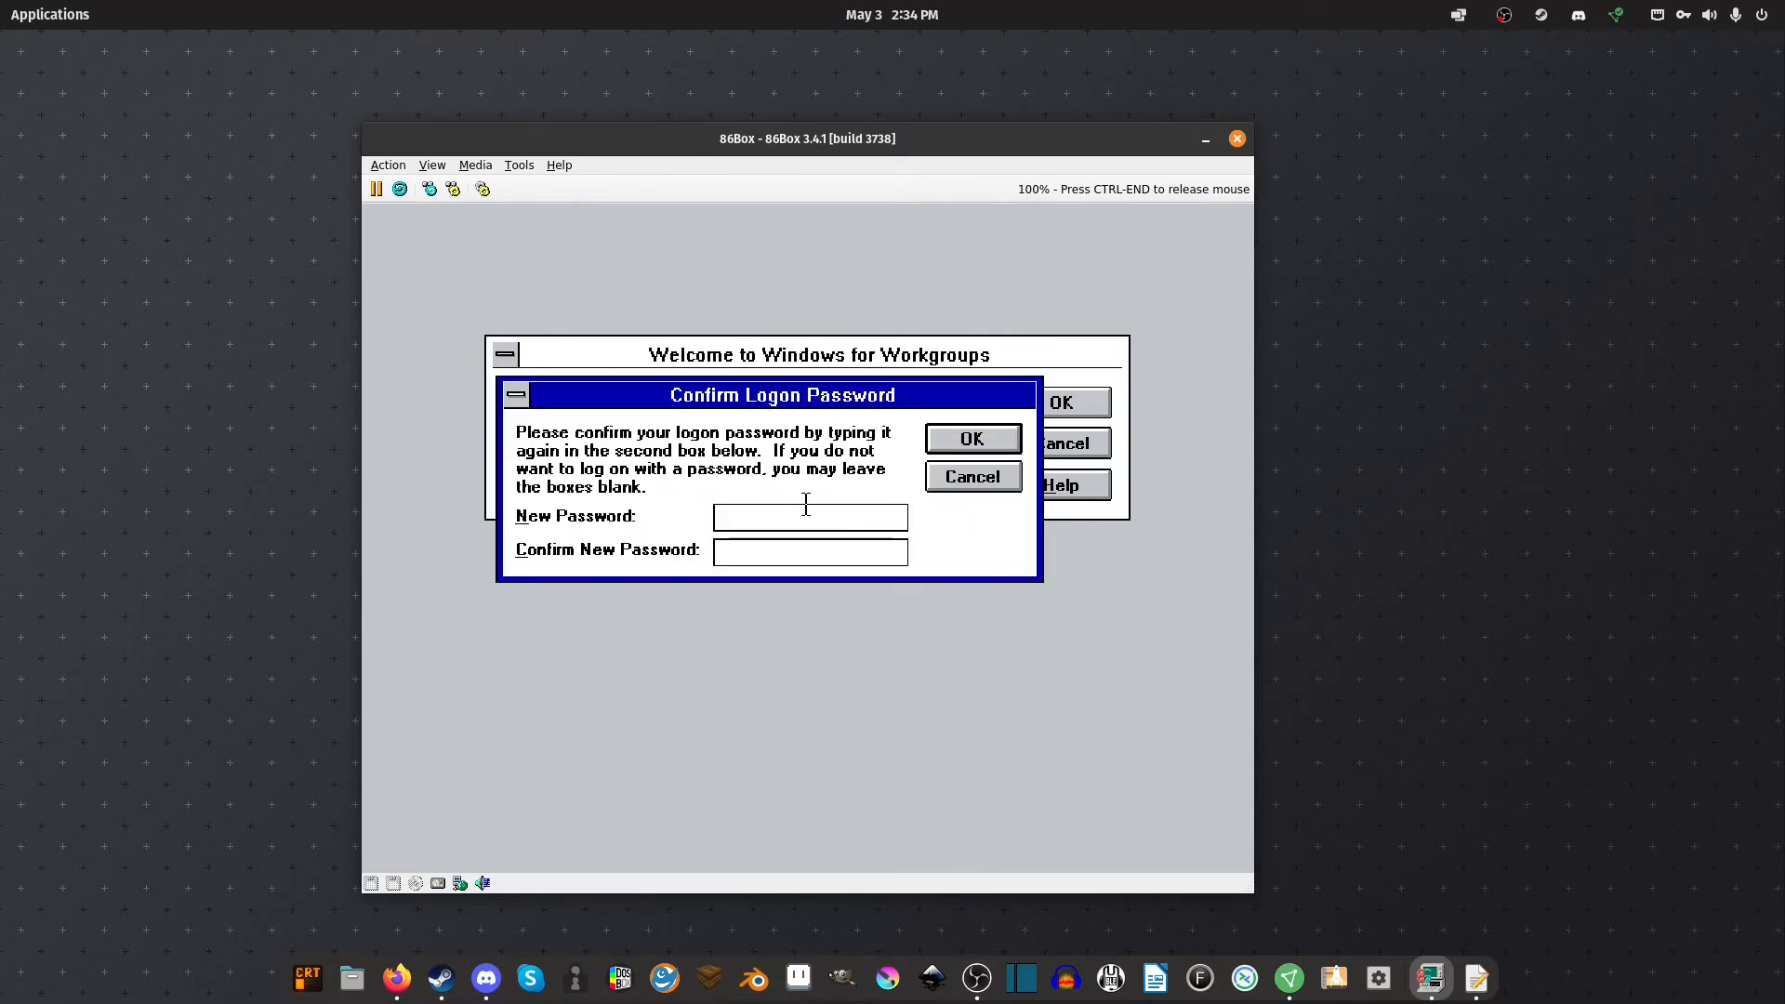
pyautogui.write('**')
pyautogui.press('Return')
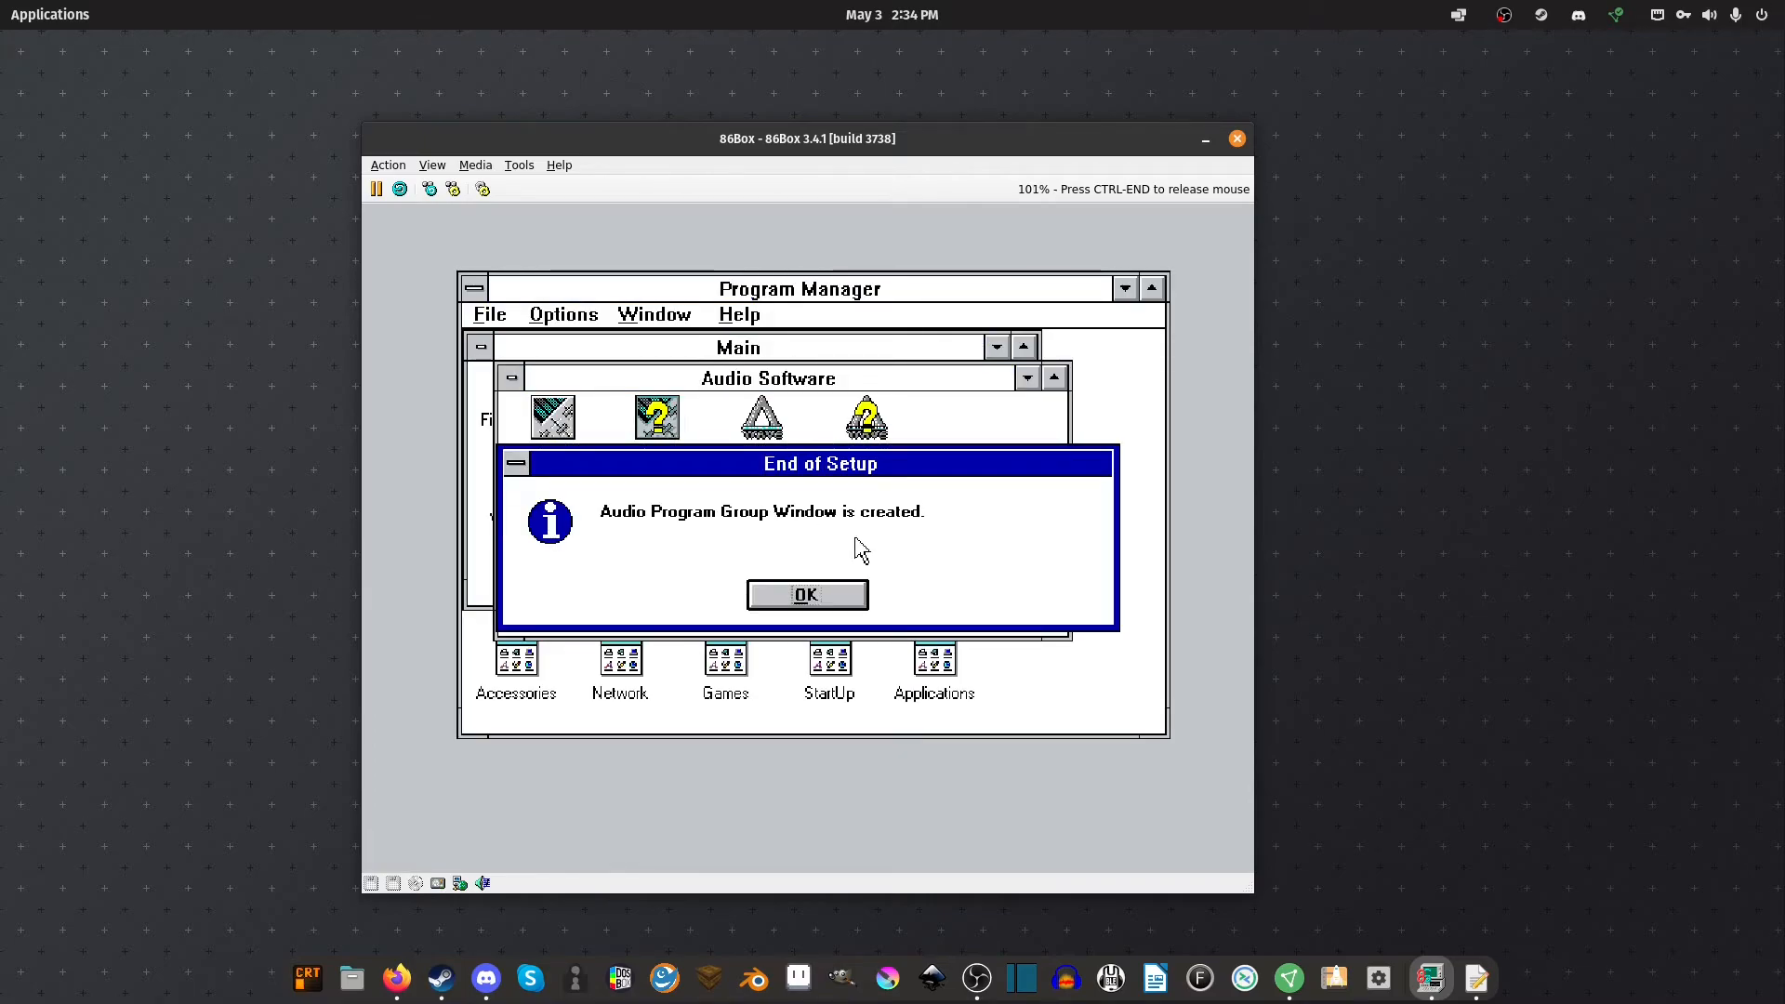
pyautogui.click(801, 595)
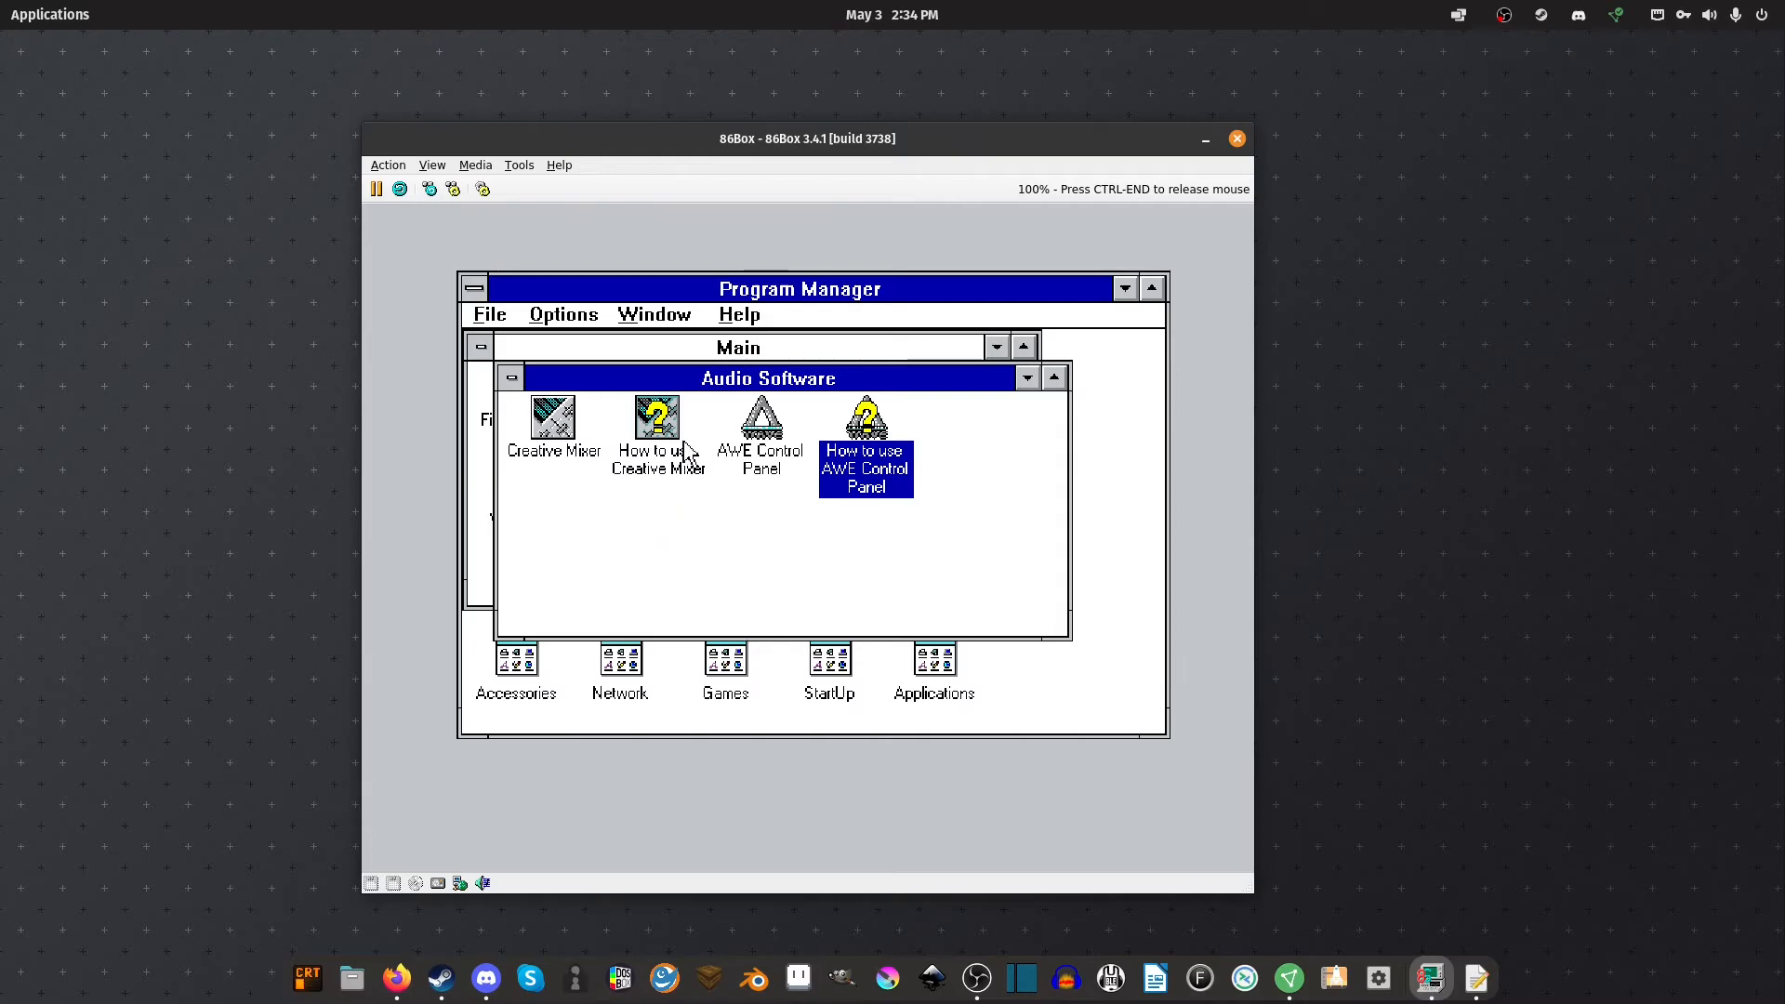
# Open AWE Control Panel and look through its Synth, User, WaveFx and Playback tabs
pyautogui.doubleClick(785, 427)
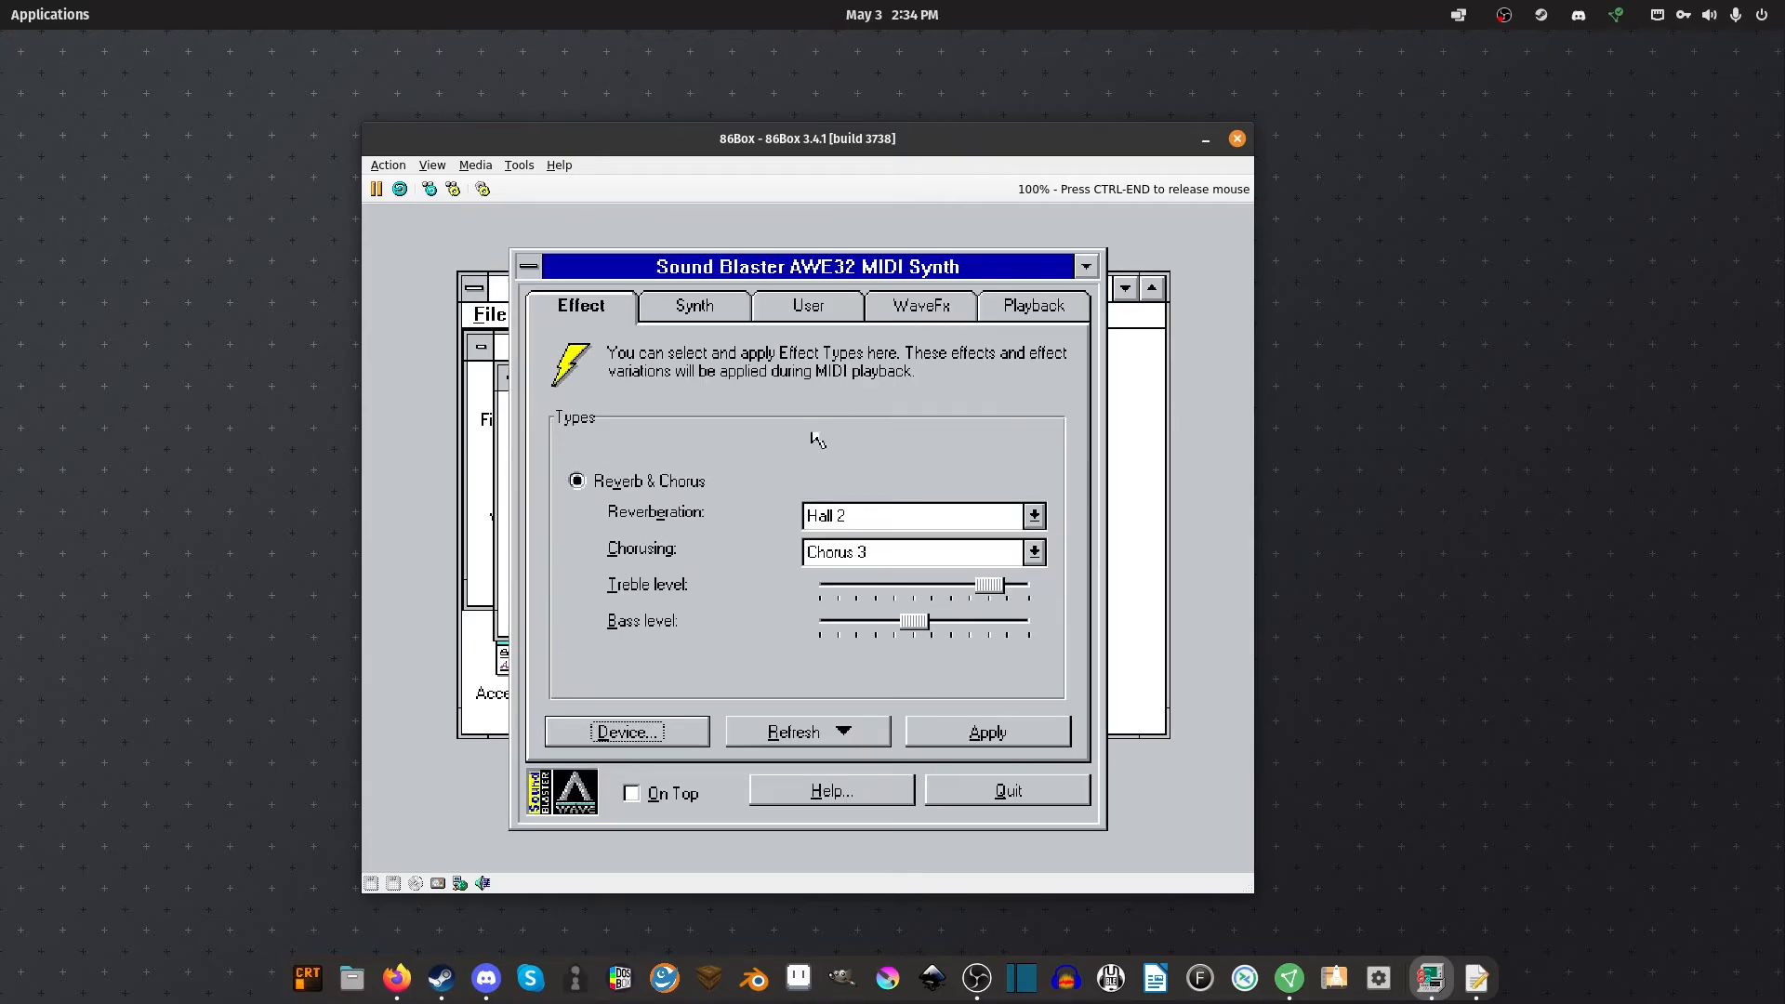
pyautogui.click(697, 296)
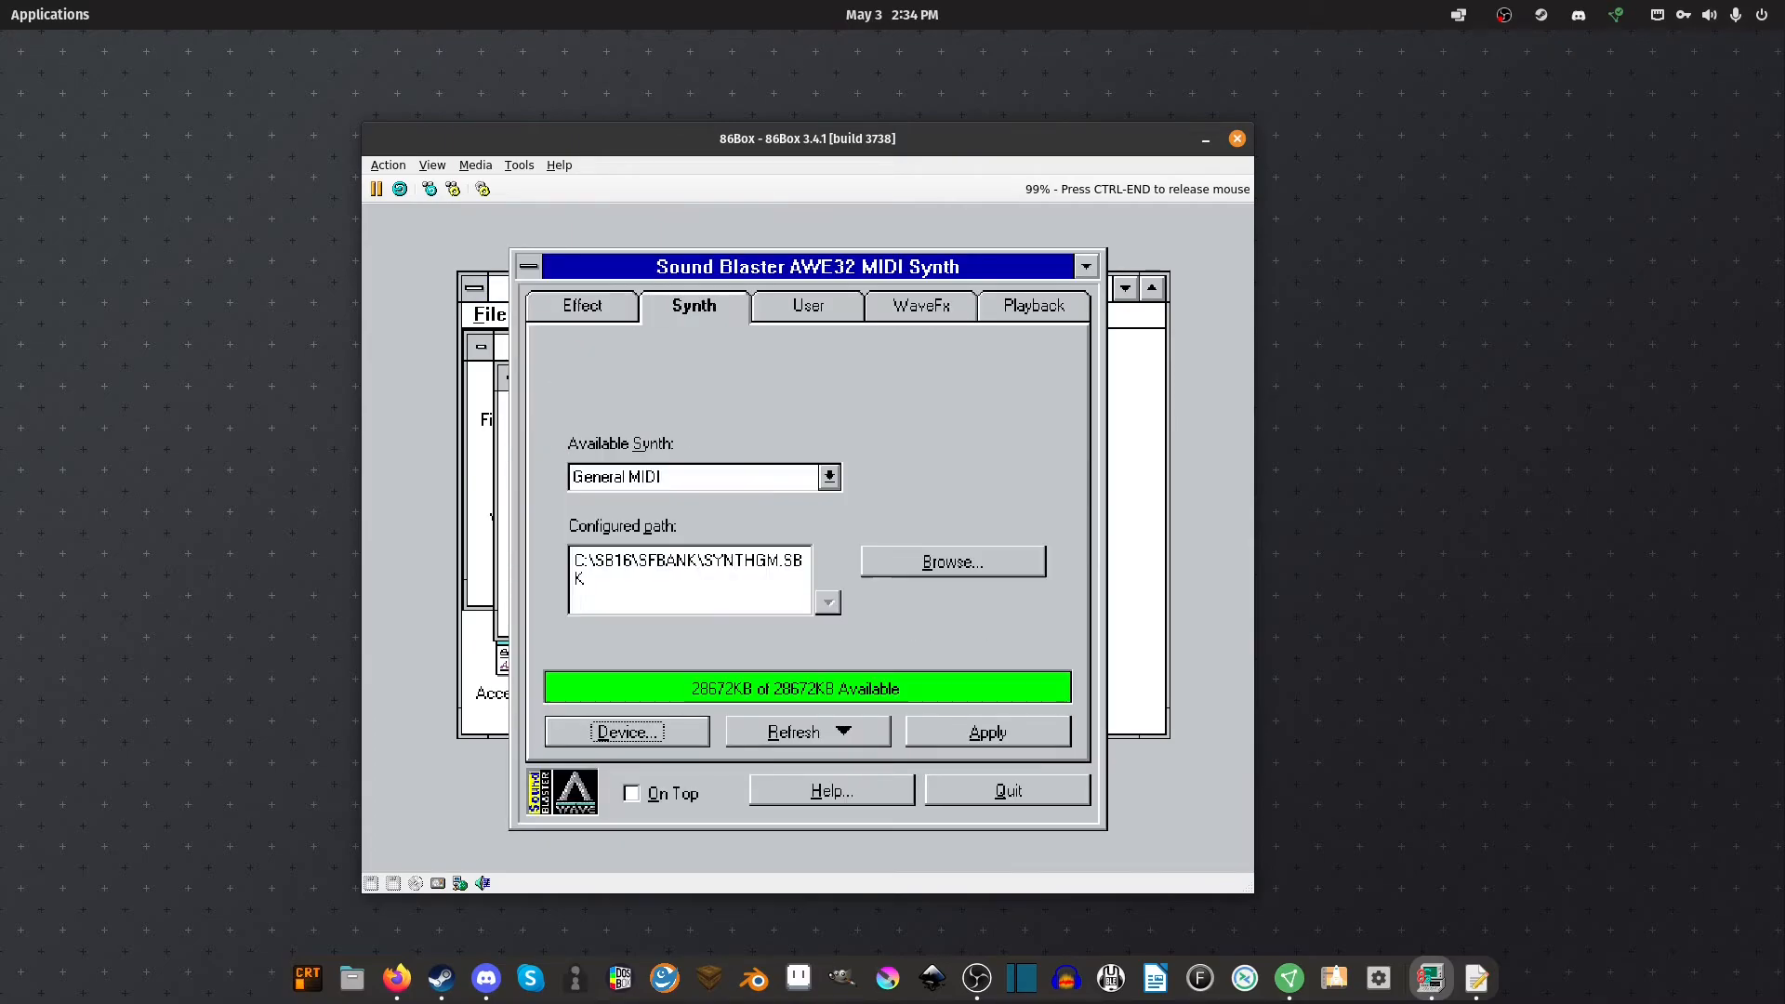
pyautogui.click(861, 311)
pyautogui.click(953, 313)
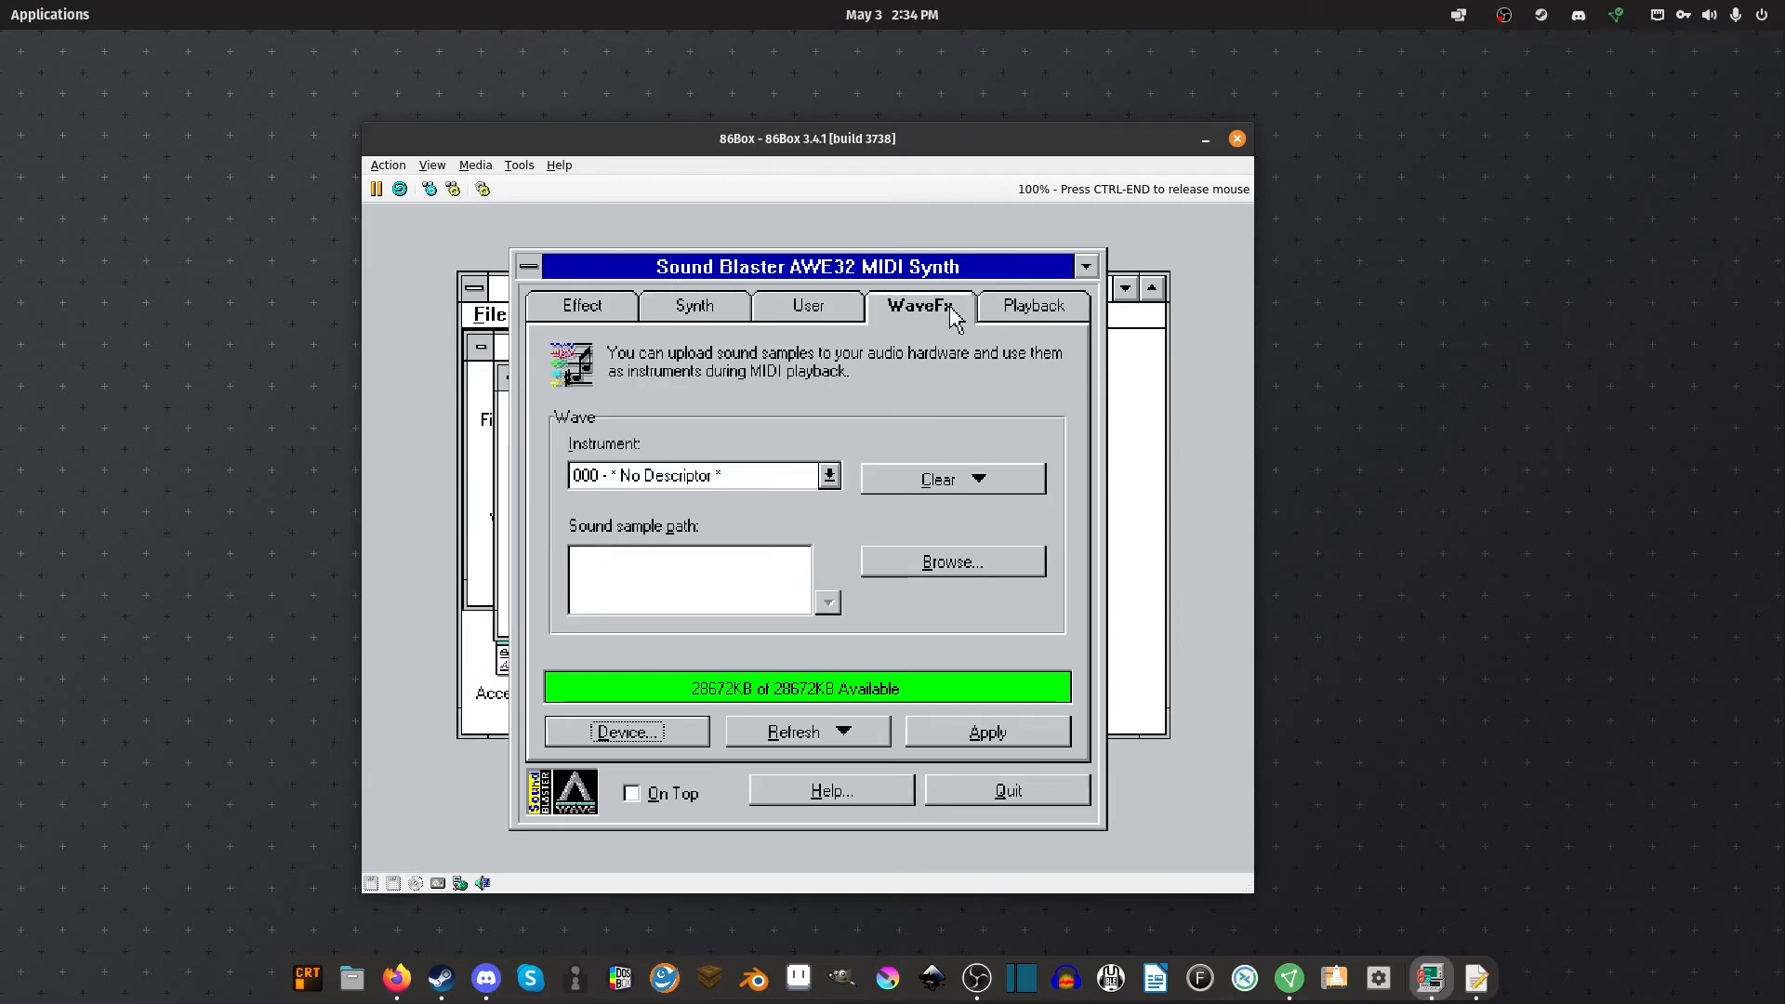
pyautogui.click(1033, 309)
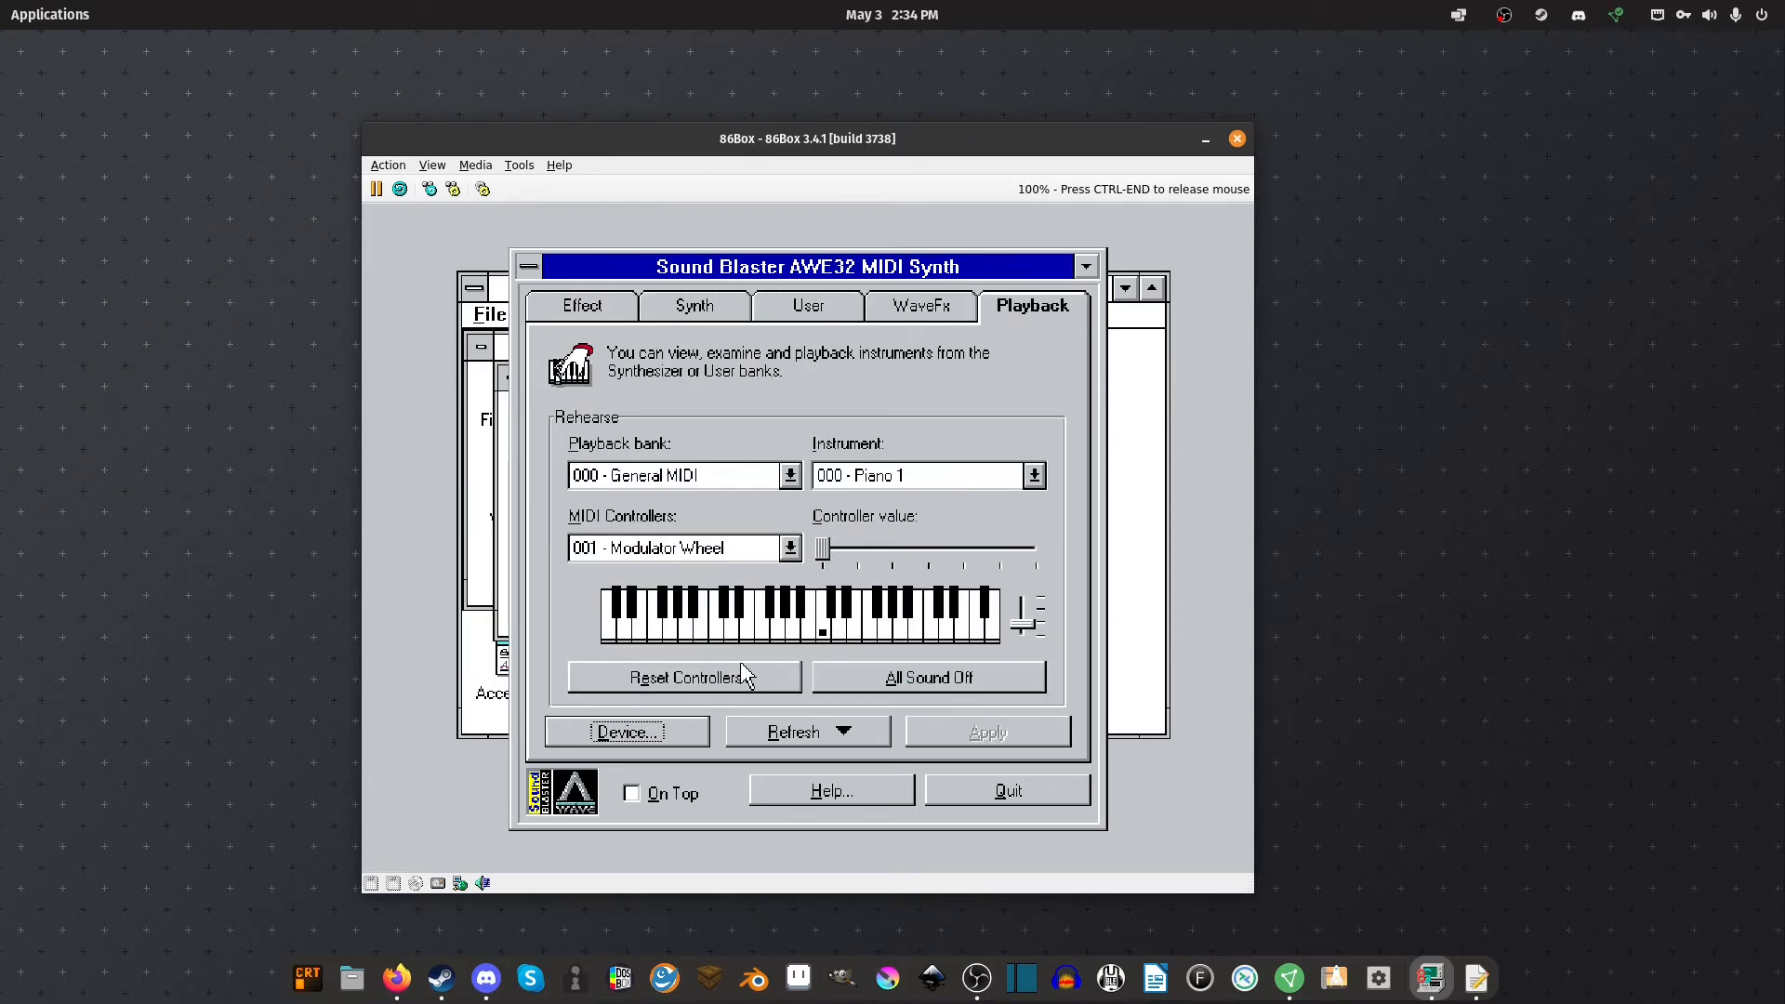
# Play test notes, switch to 003 - Honky-Tonk and play it, then close the synth panel
pyautogui.click(704, 613)
pyautogui.moveTo(1022, 623); pyautogui.dragTo(1023, 609)
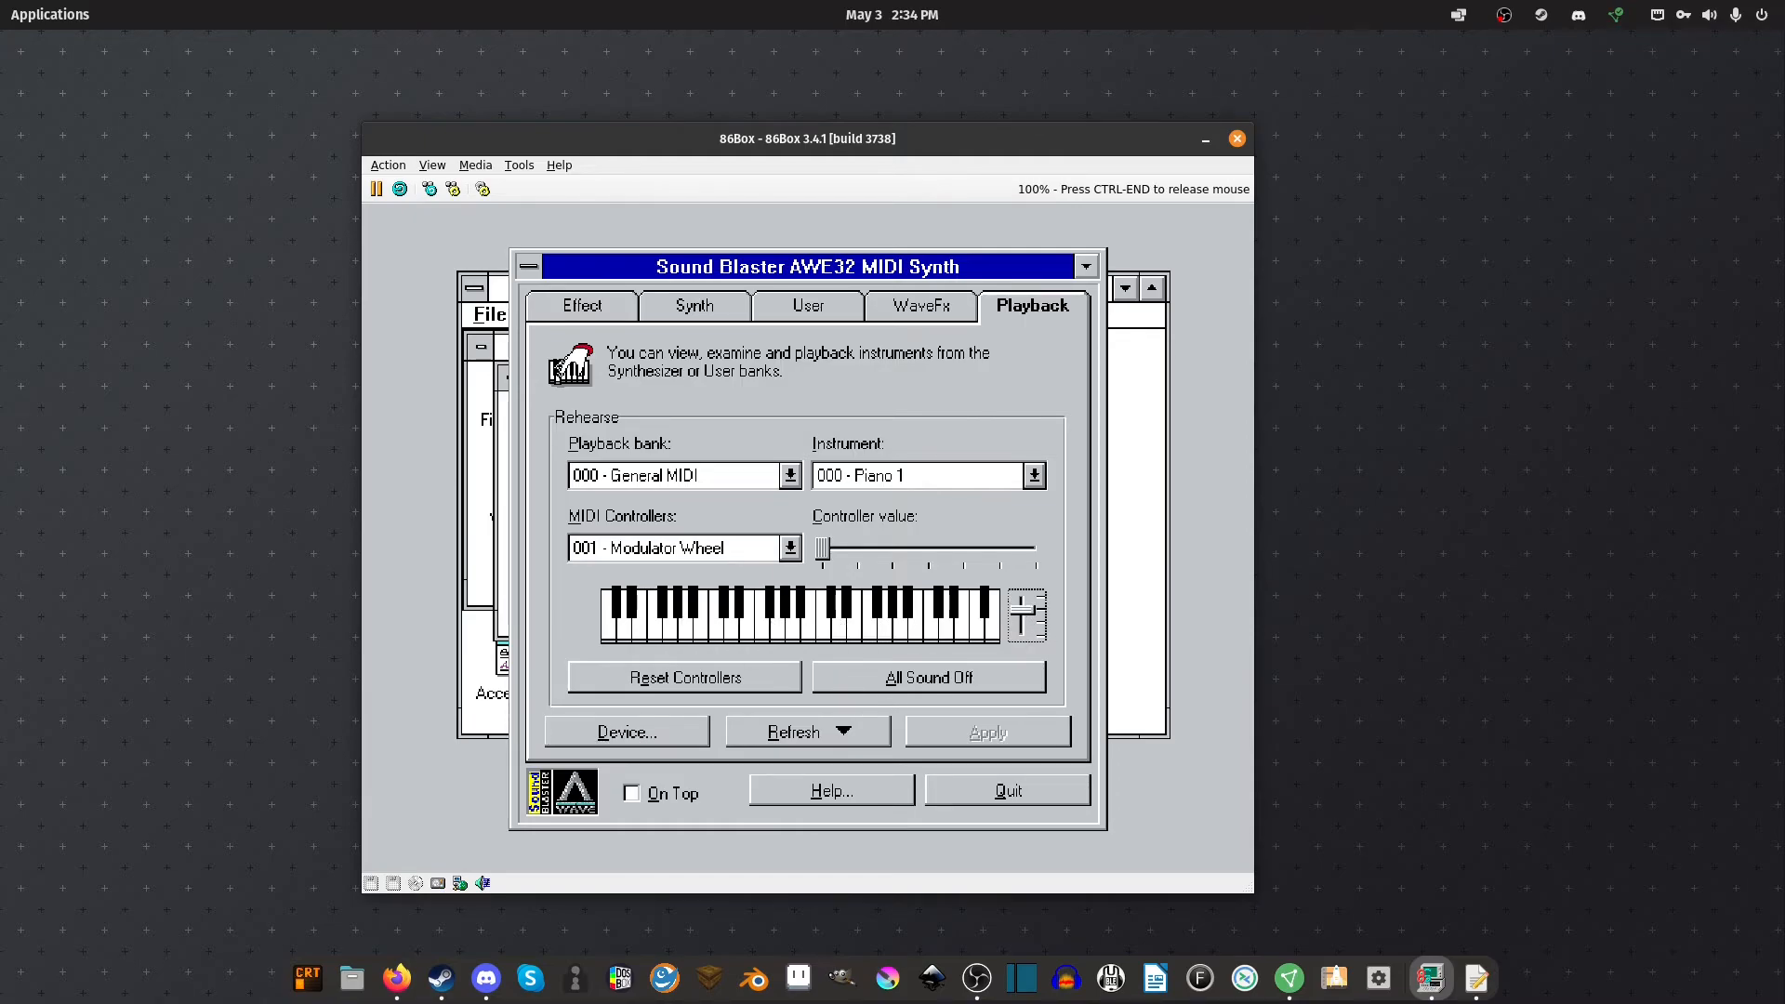
pyautogui.click(945, 632)
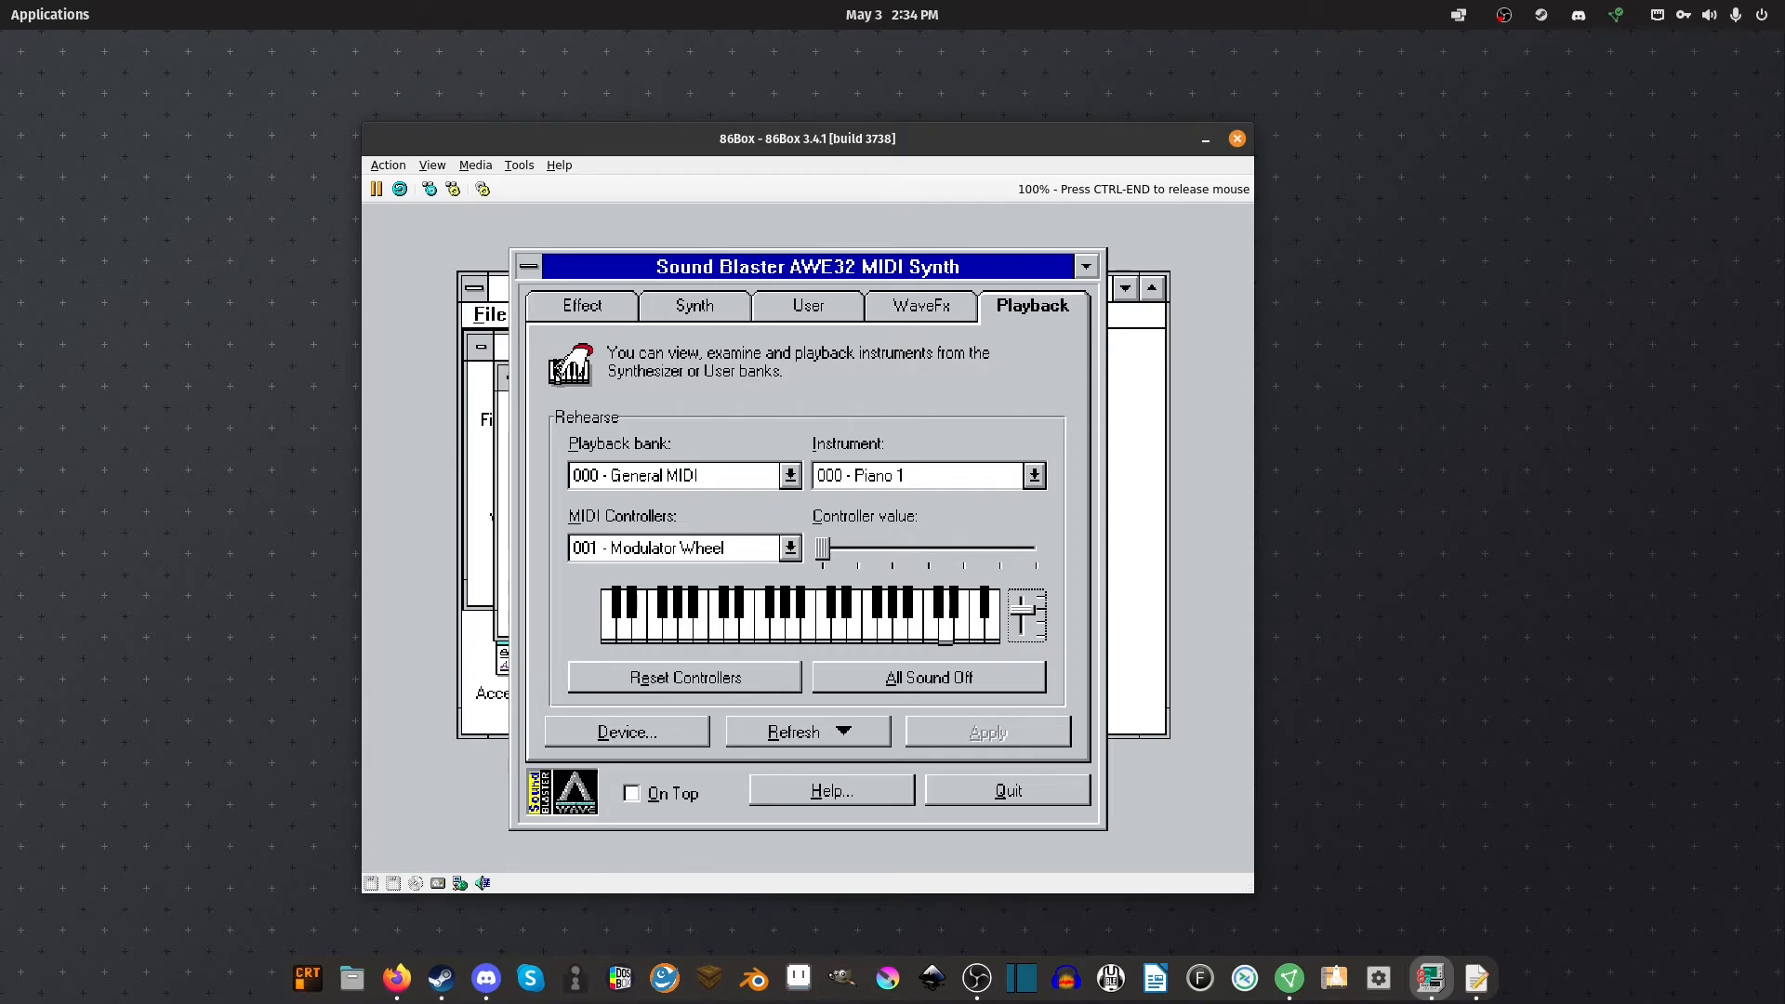
pyautogui.click(1027, 482)
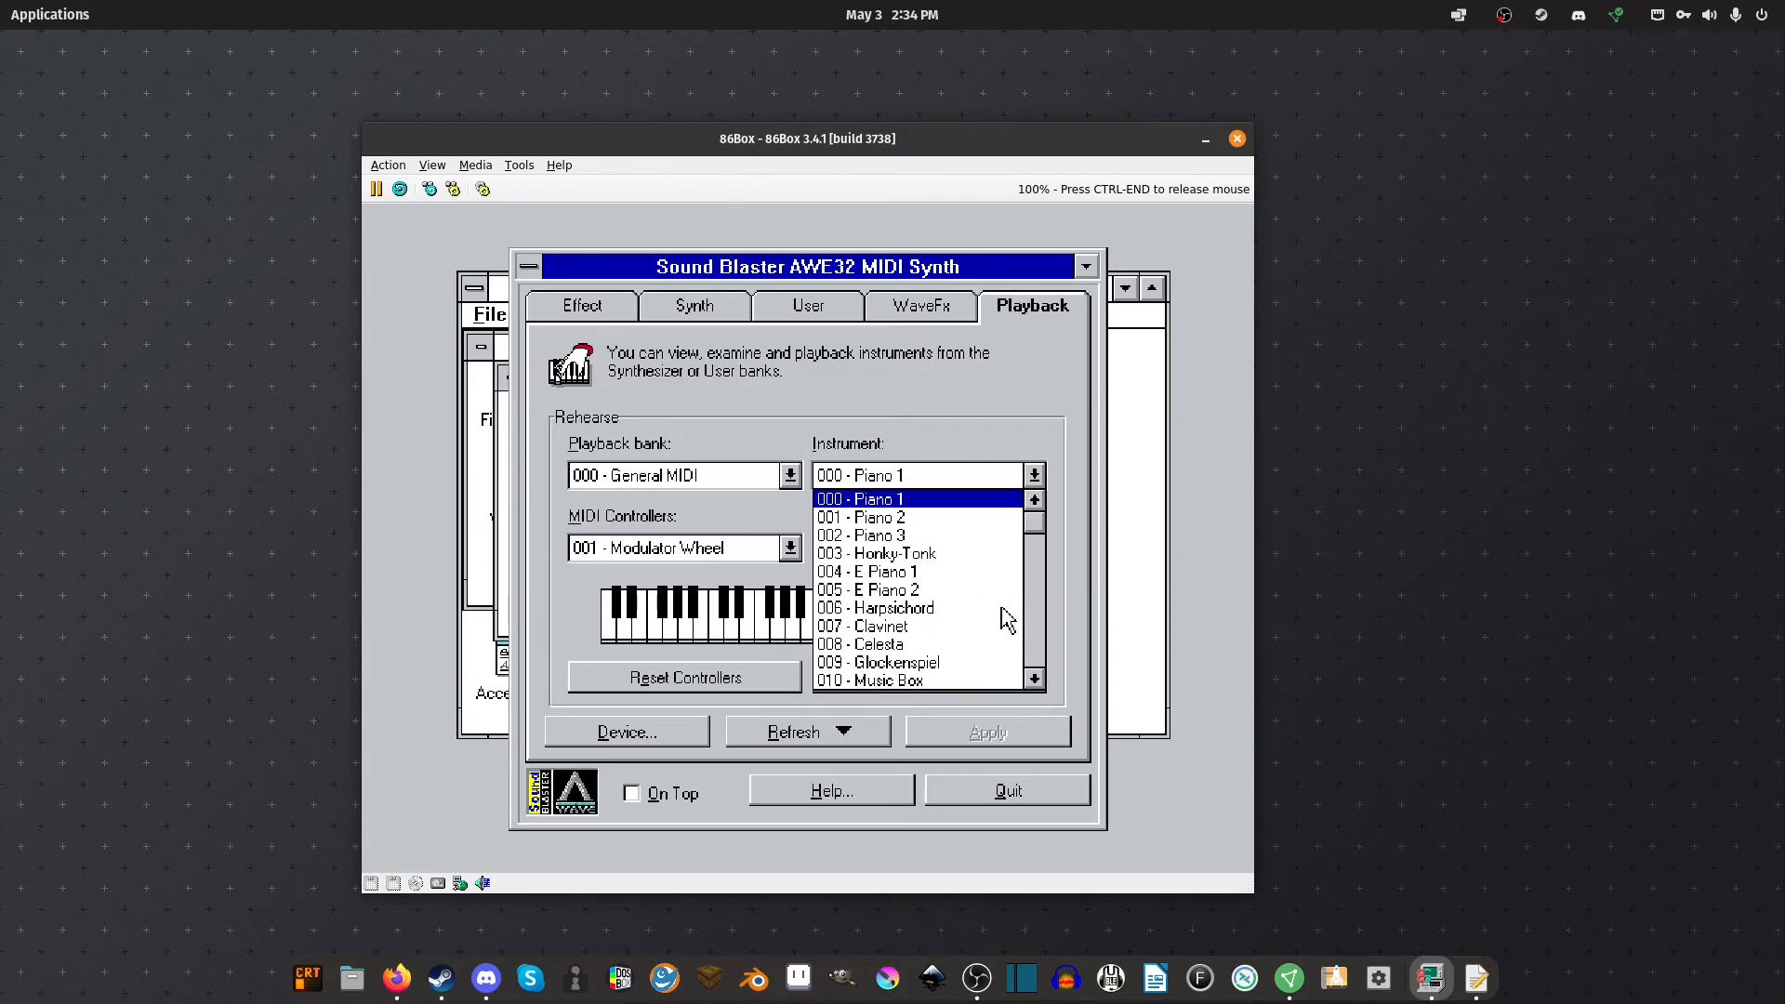
pyautogui.click(929, 554)
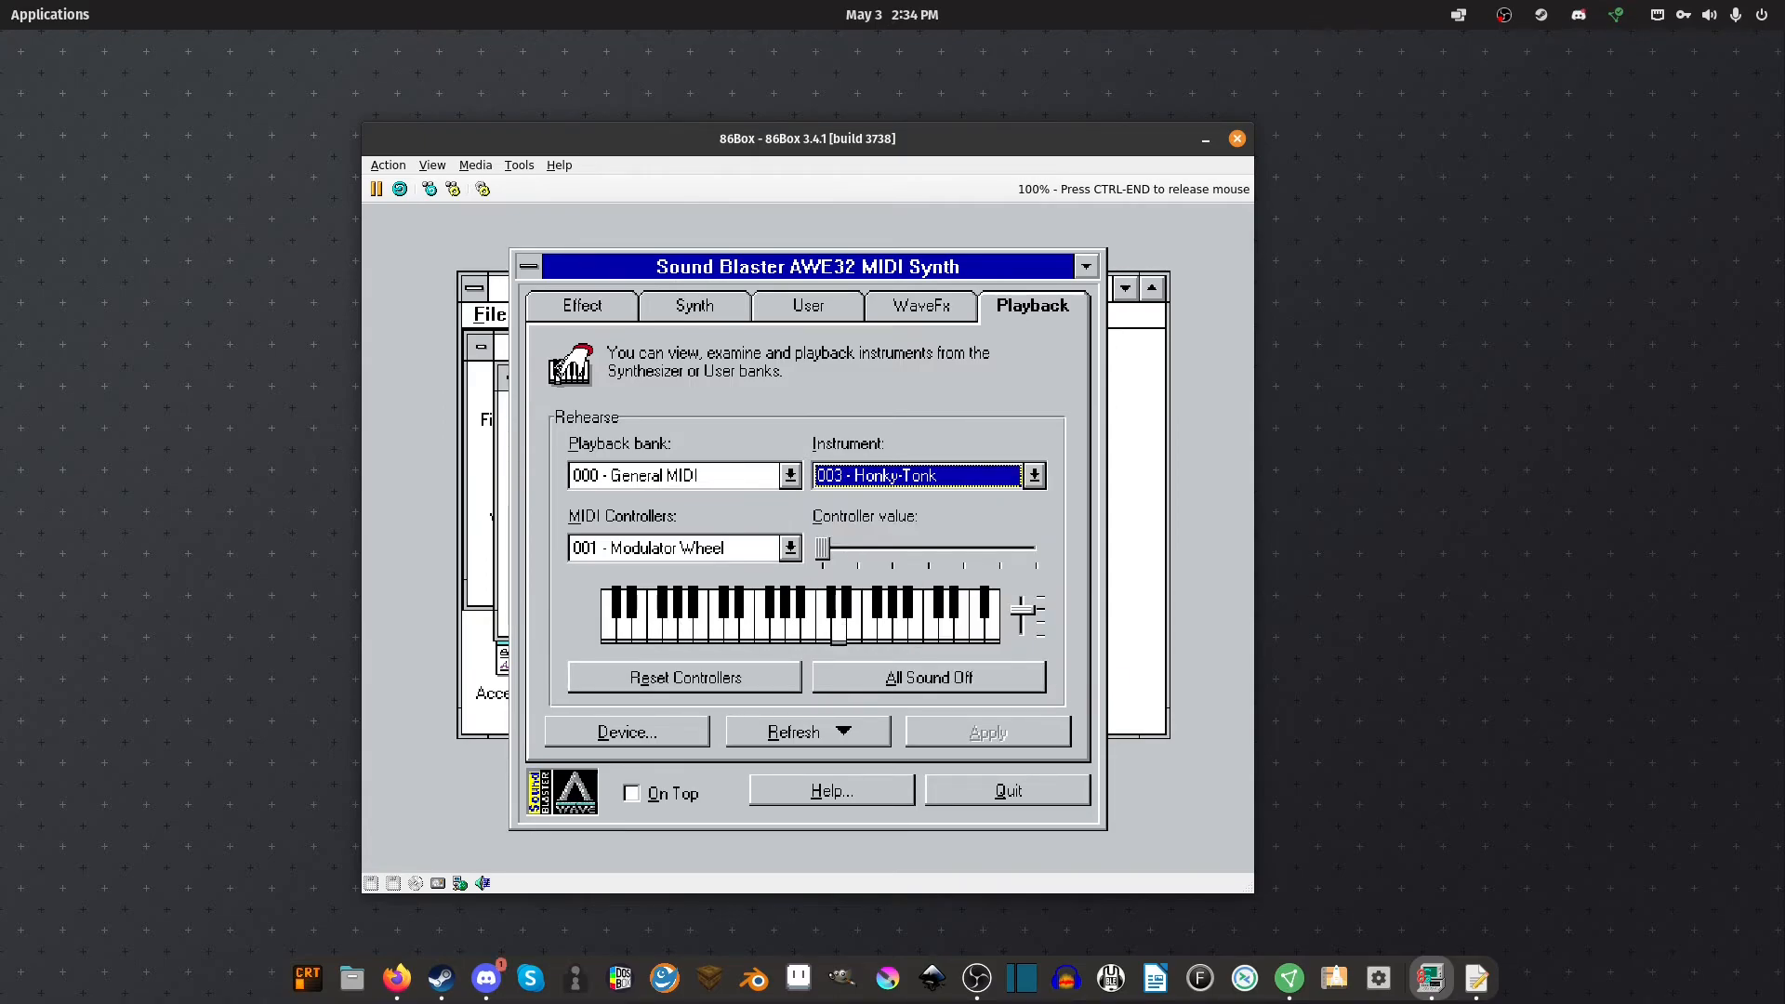
pyautogui.click(1023, 627)
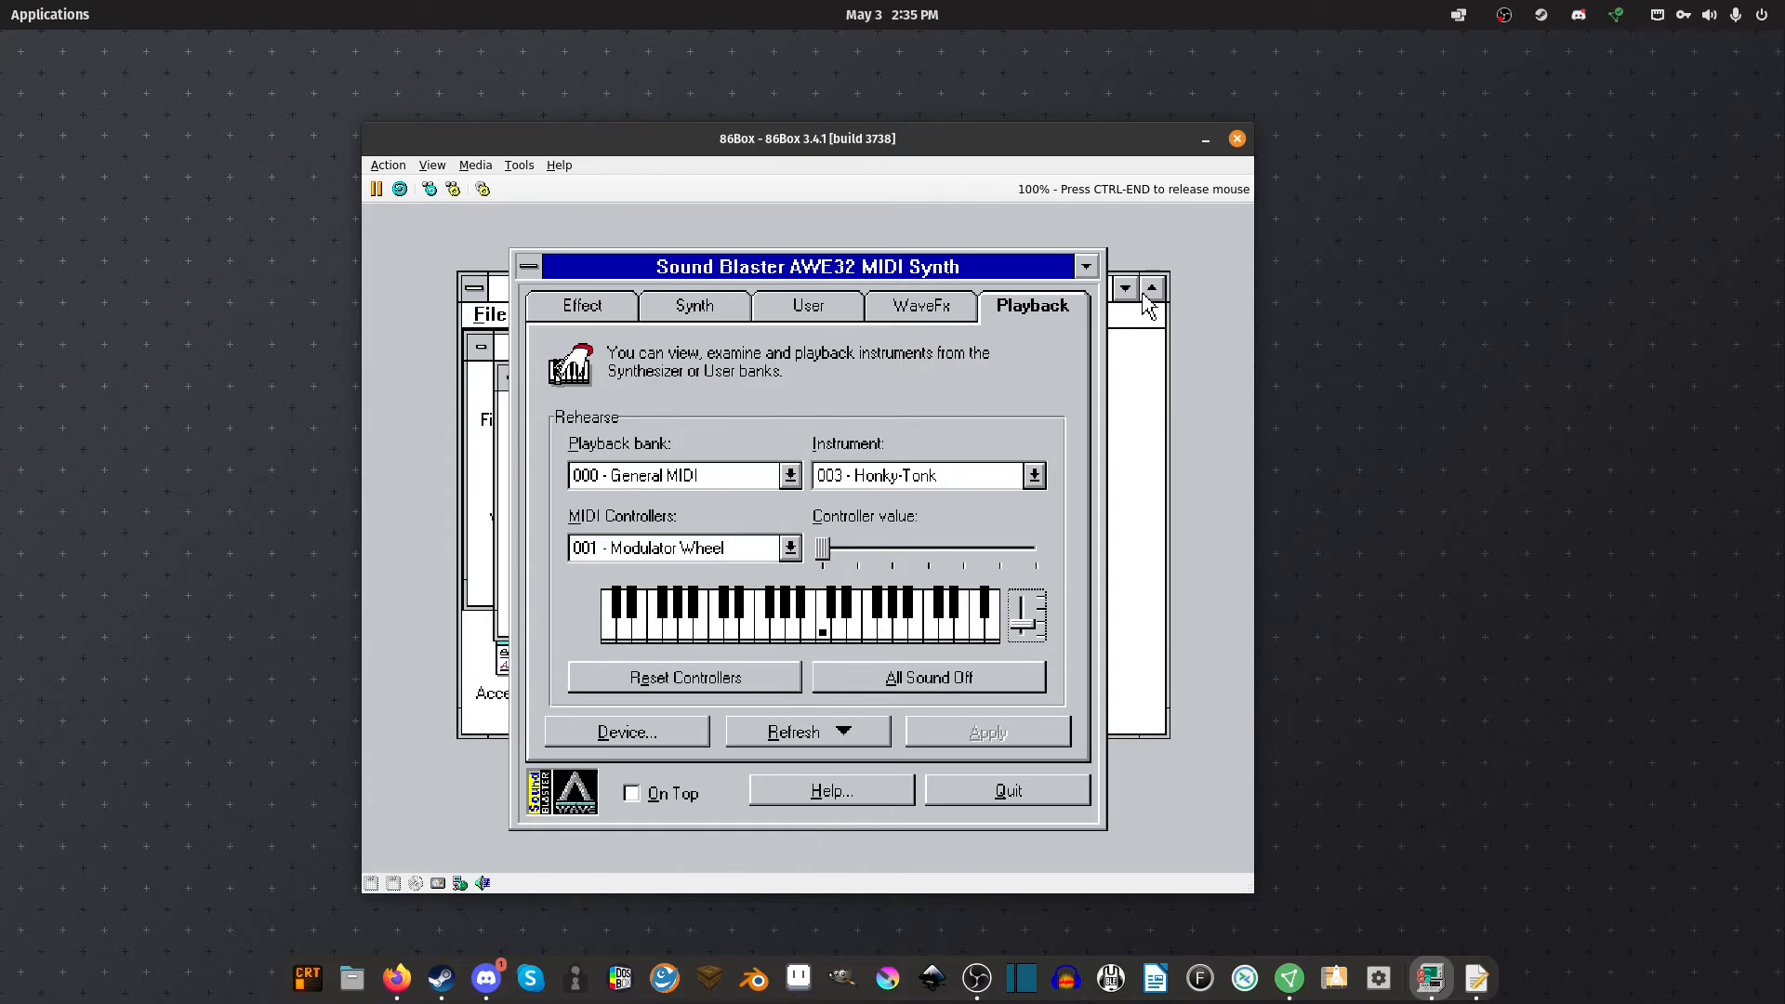
pyautogui.click(528, 269)
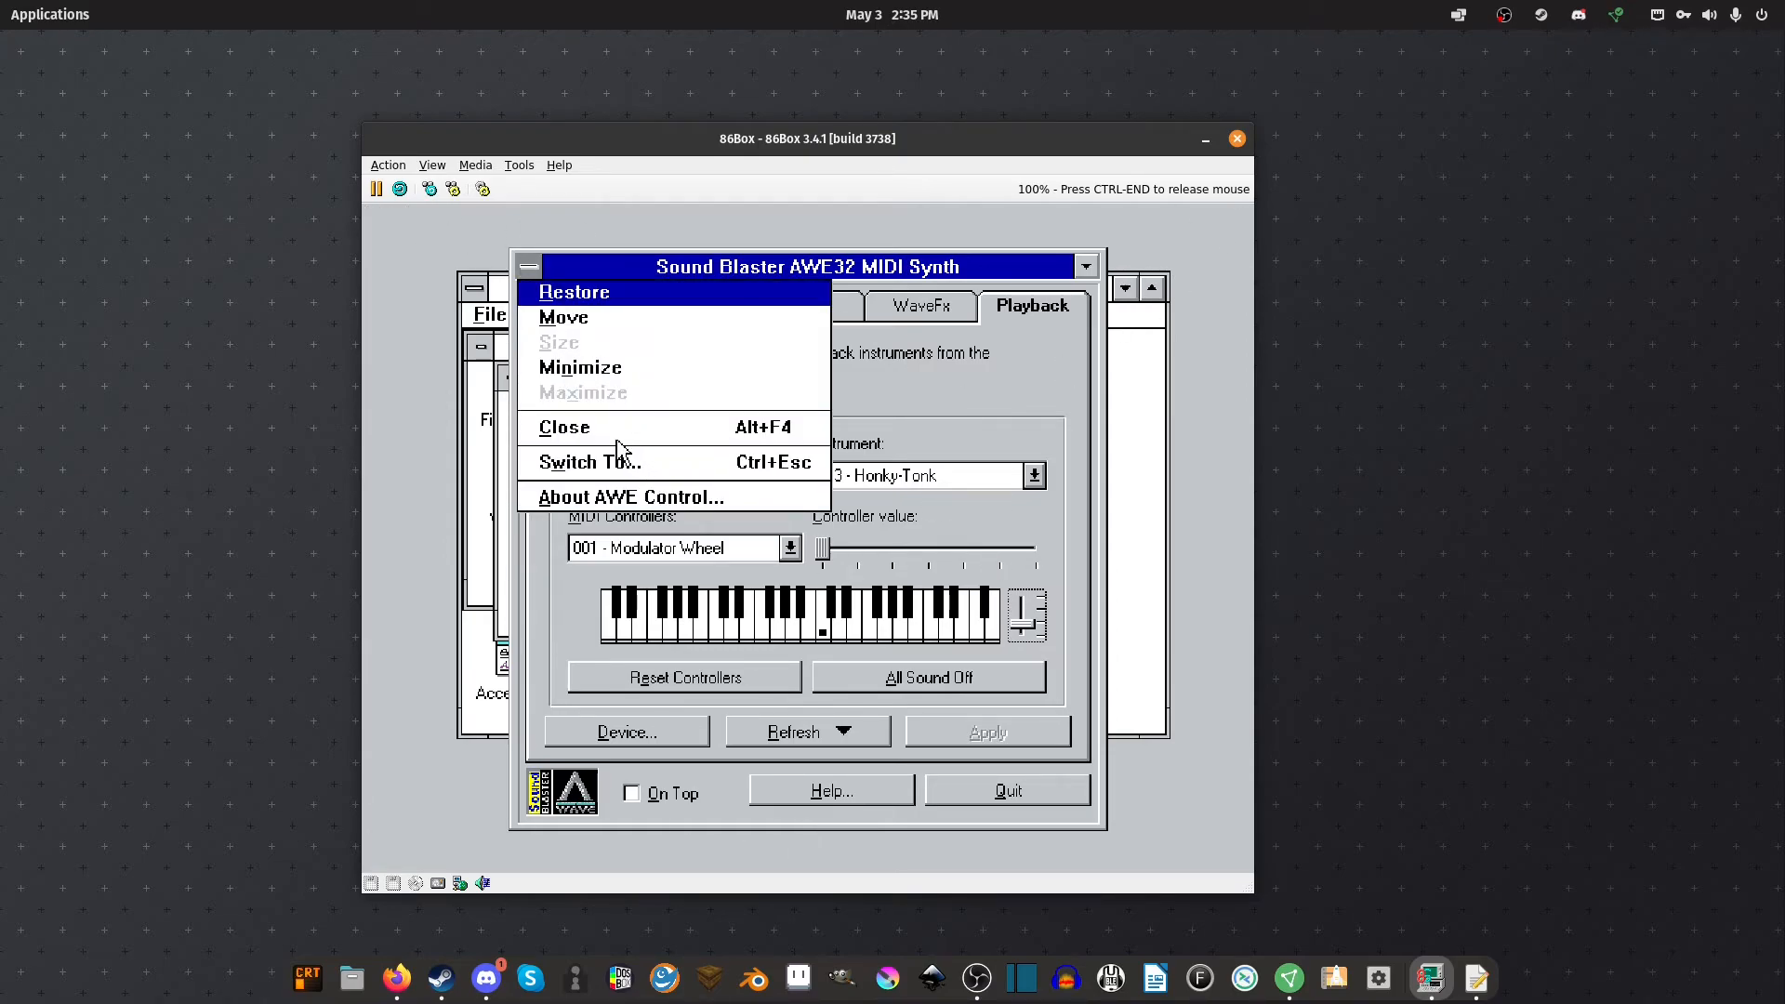
pyautogui.click(609, 435)
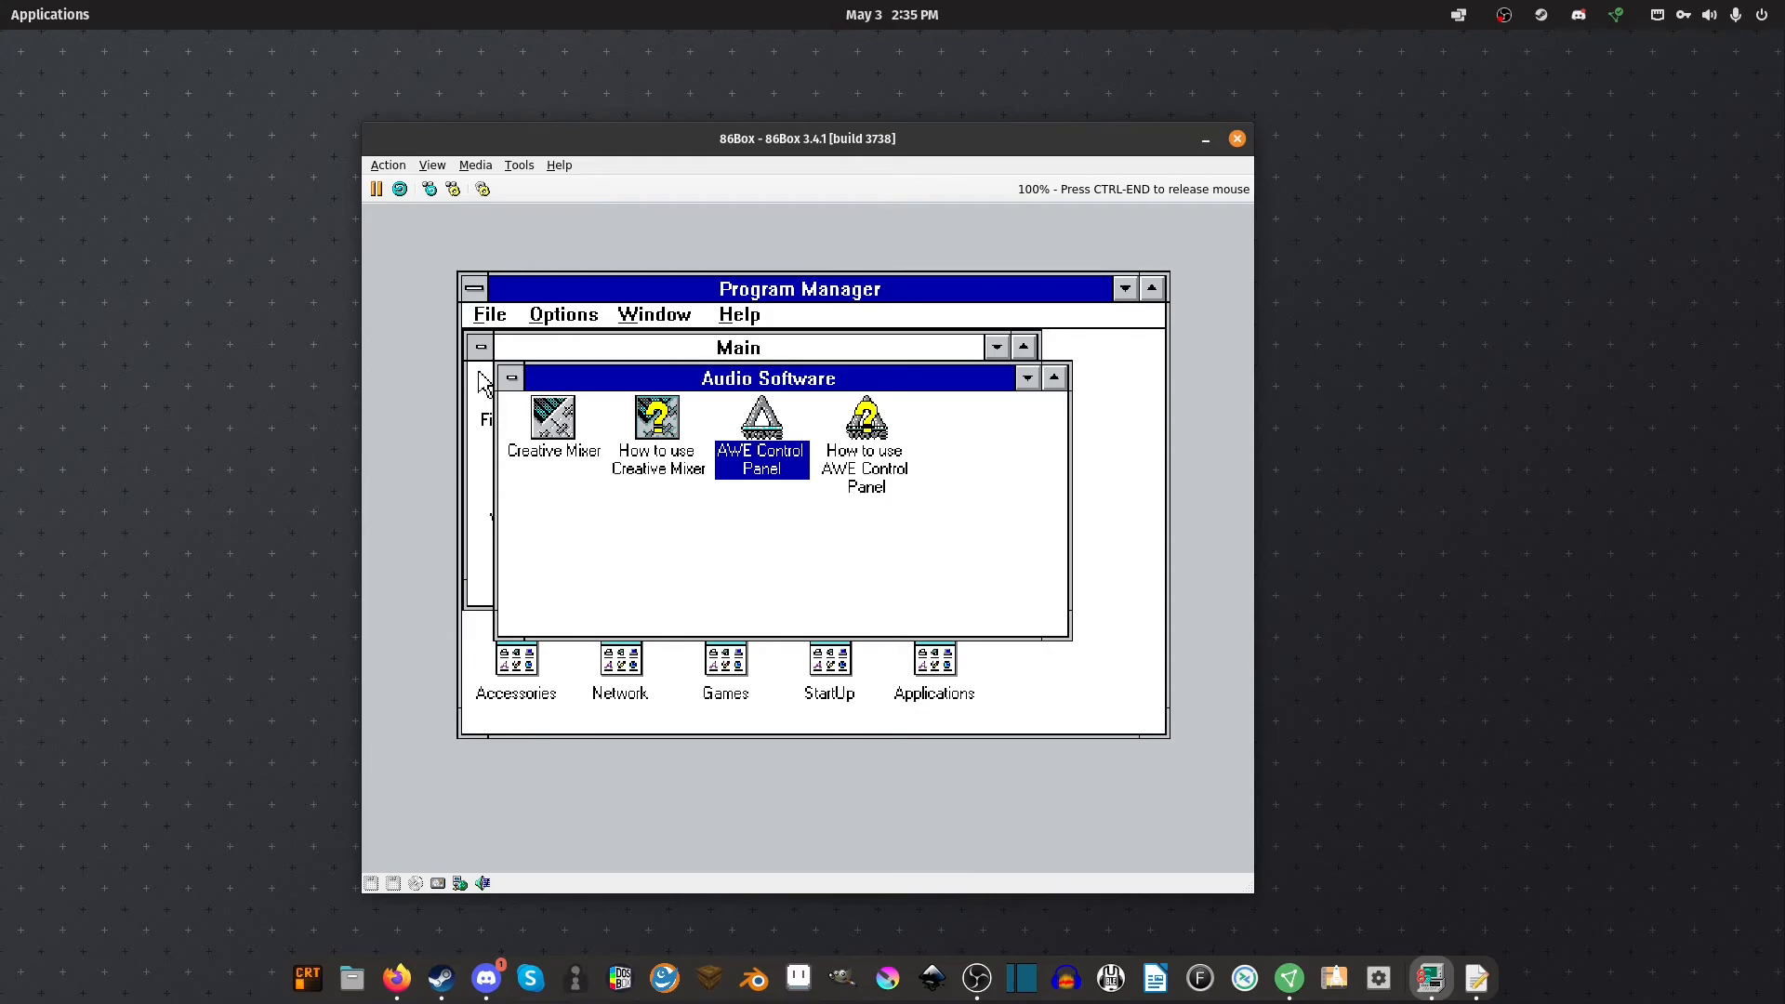
# Cancel the Exit Windows prompt and close the Audio Software group
pyautogui.hotkey('alt', 'F4')
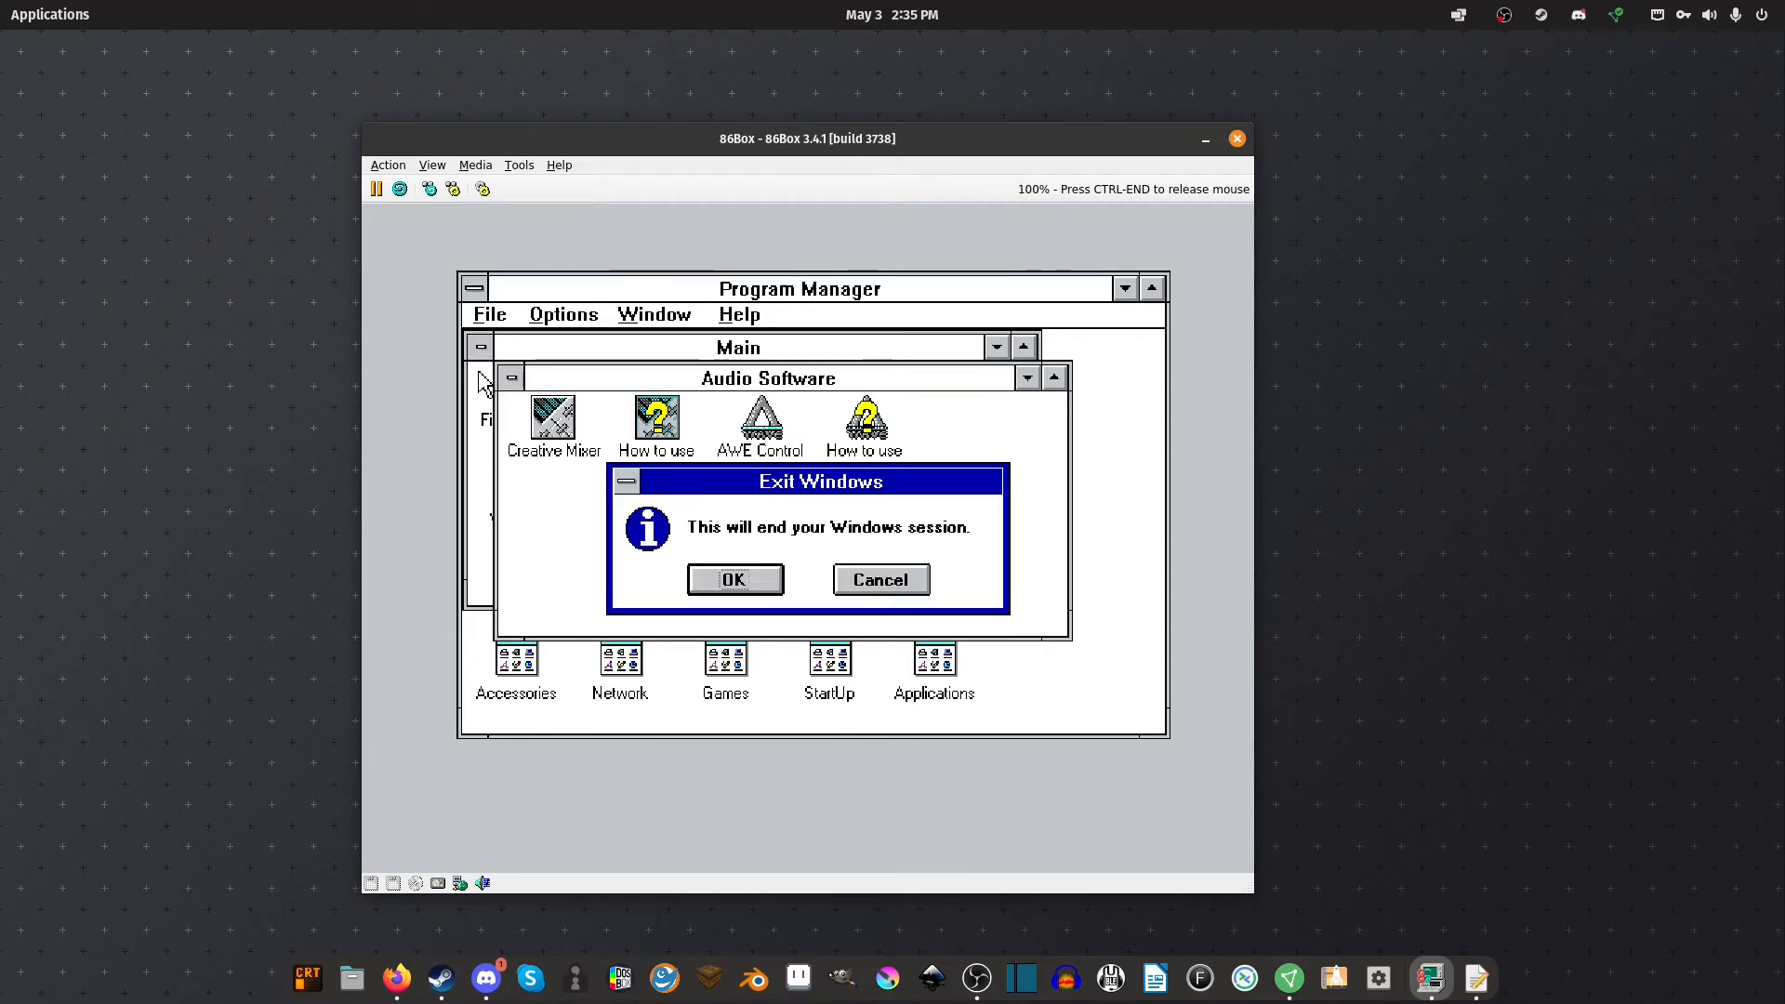
pyautogui.click(906, 578)
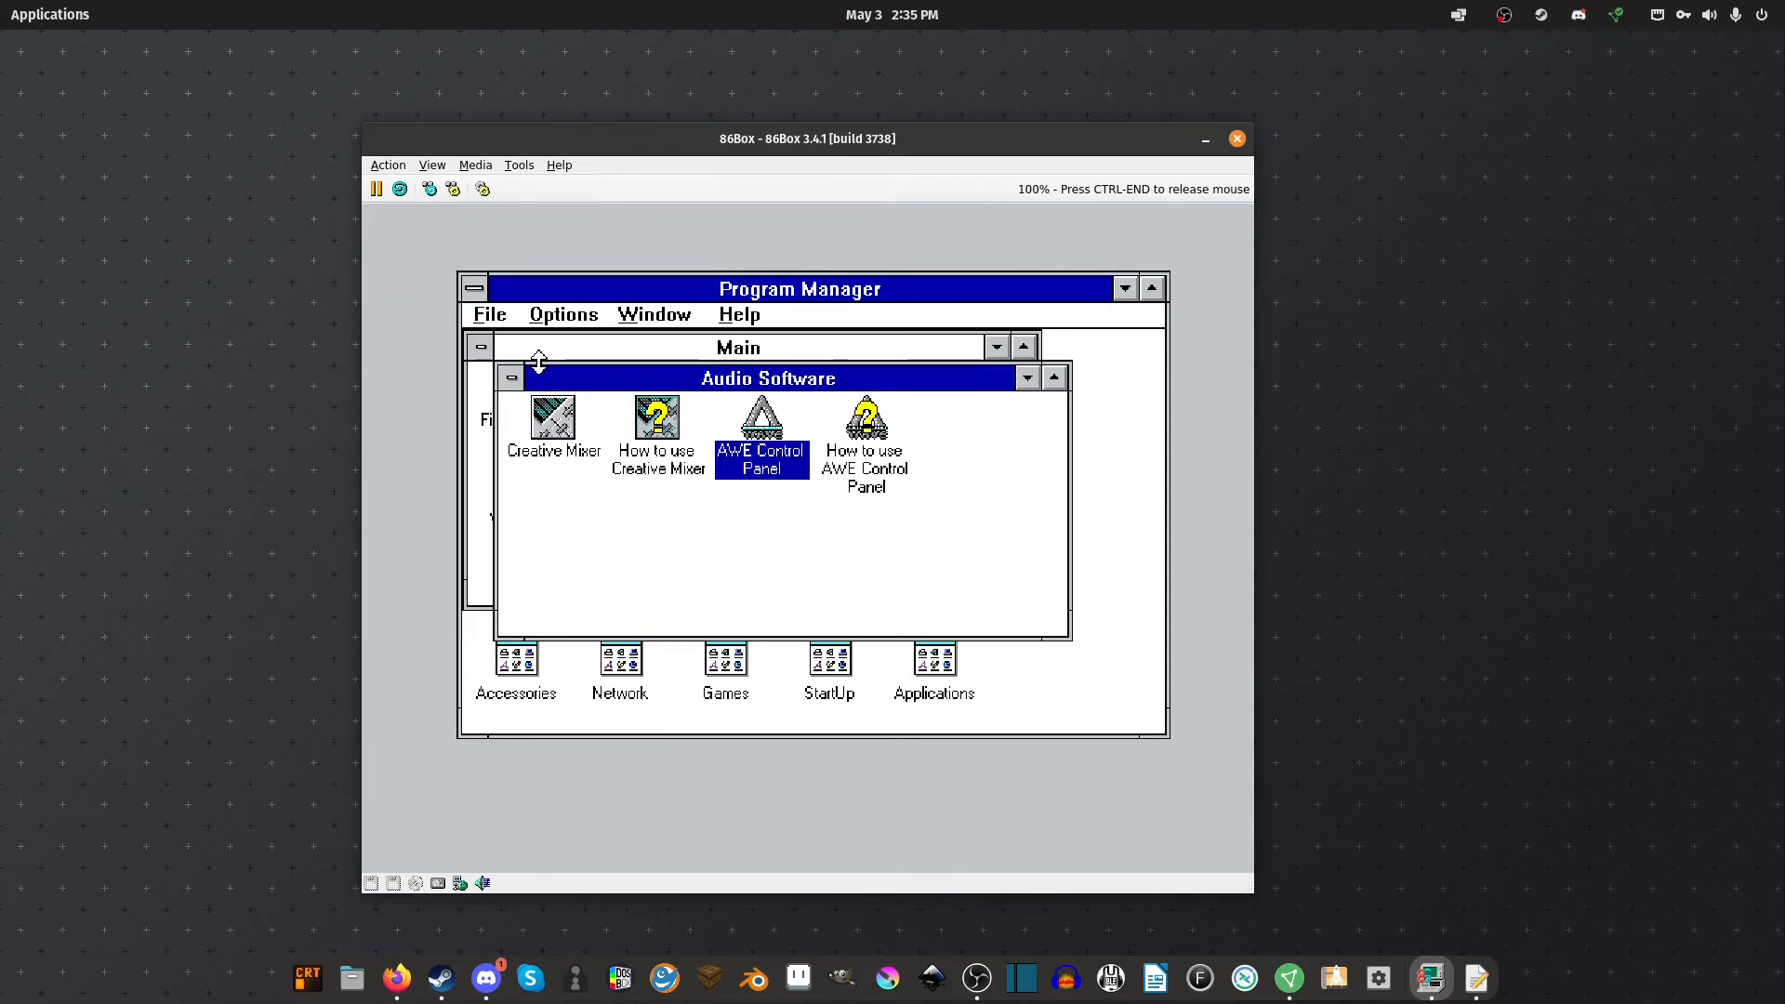
pyautogui.click(511, 378)
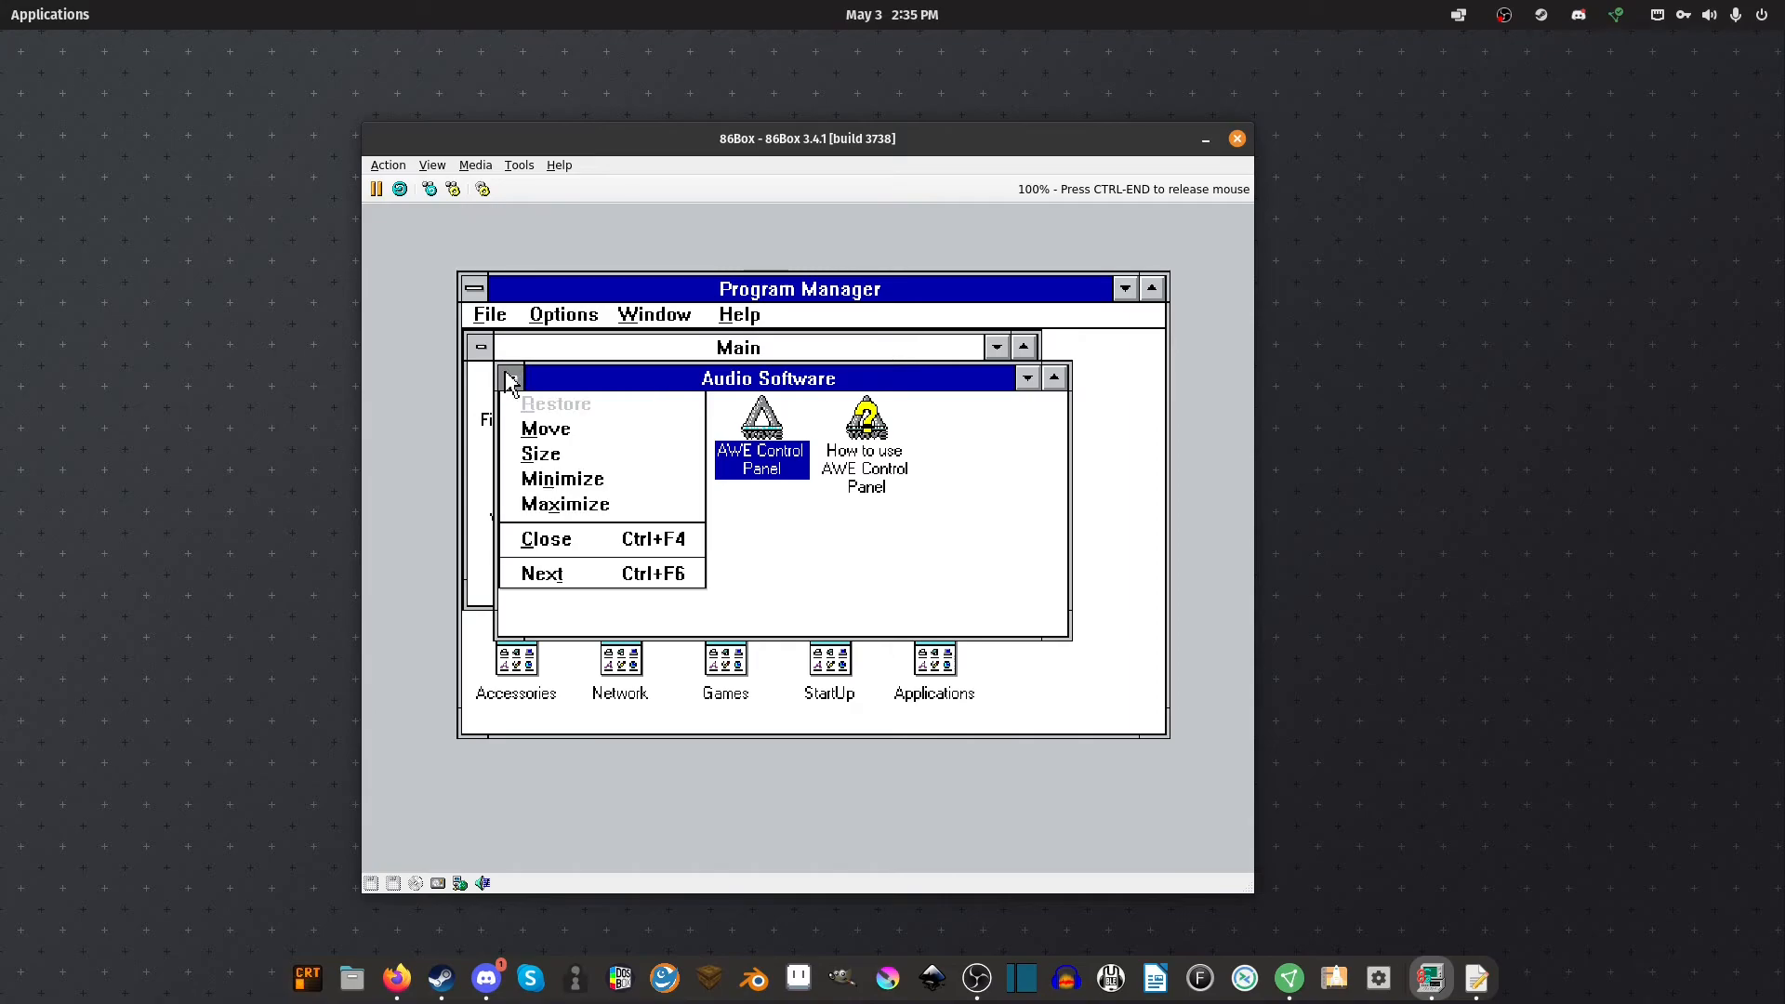
pyautogui.click(545, 540)
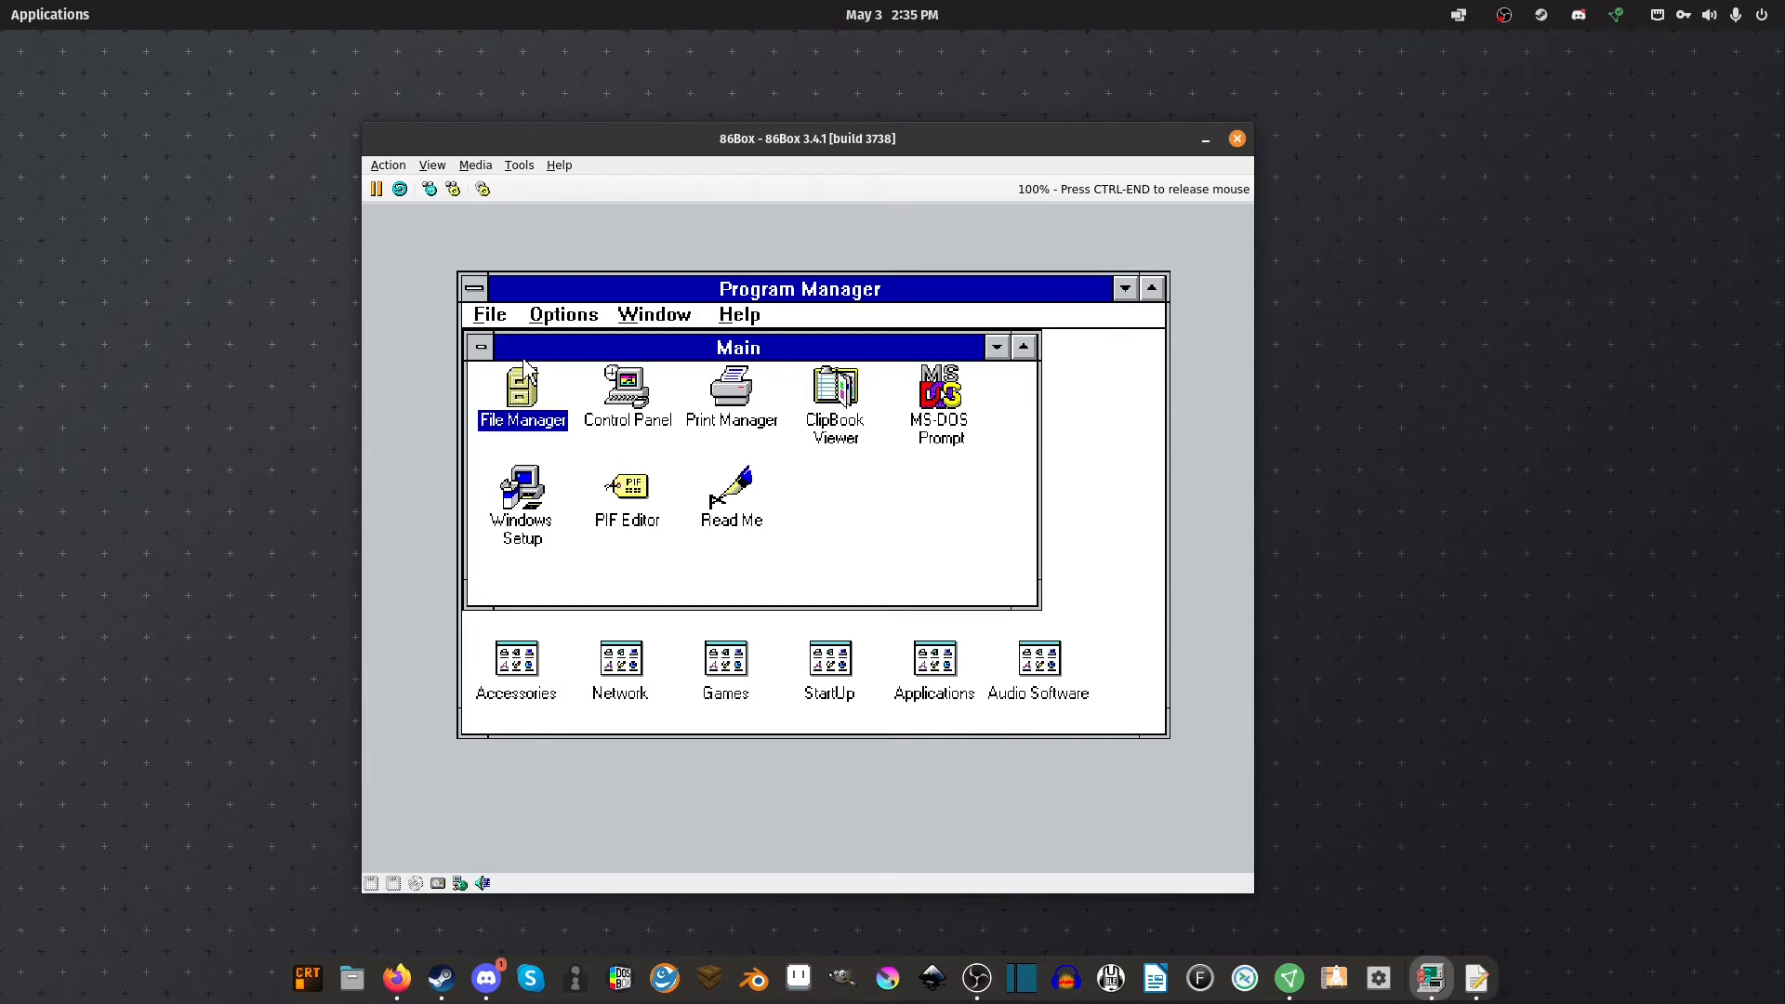
# Open Control Panel and check that MIDI Mapper uses the SBAWE32 Ext setup, leaving it unchanged
pyautogui.doubleClick(633, 406)
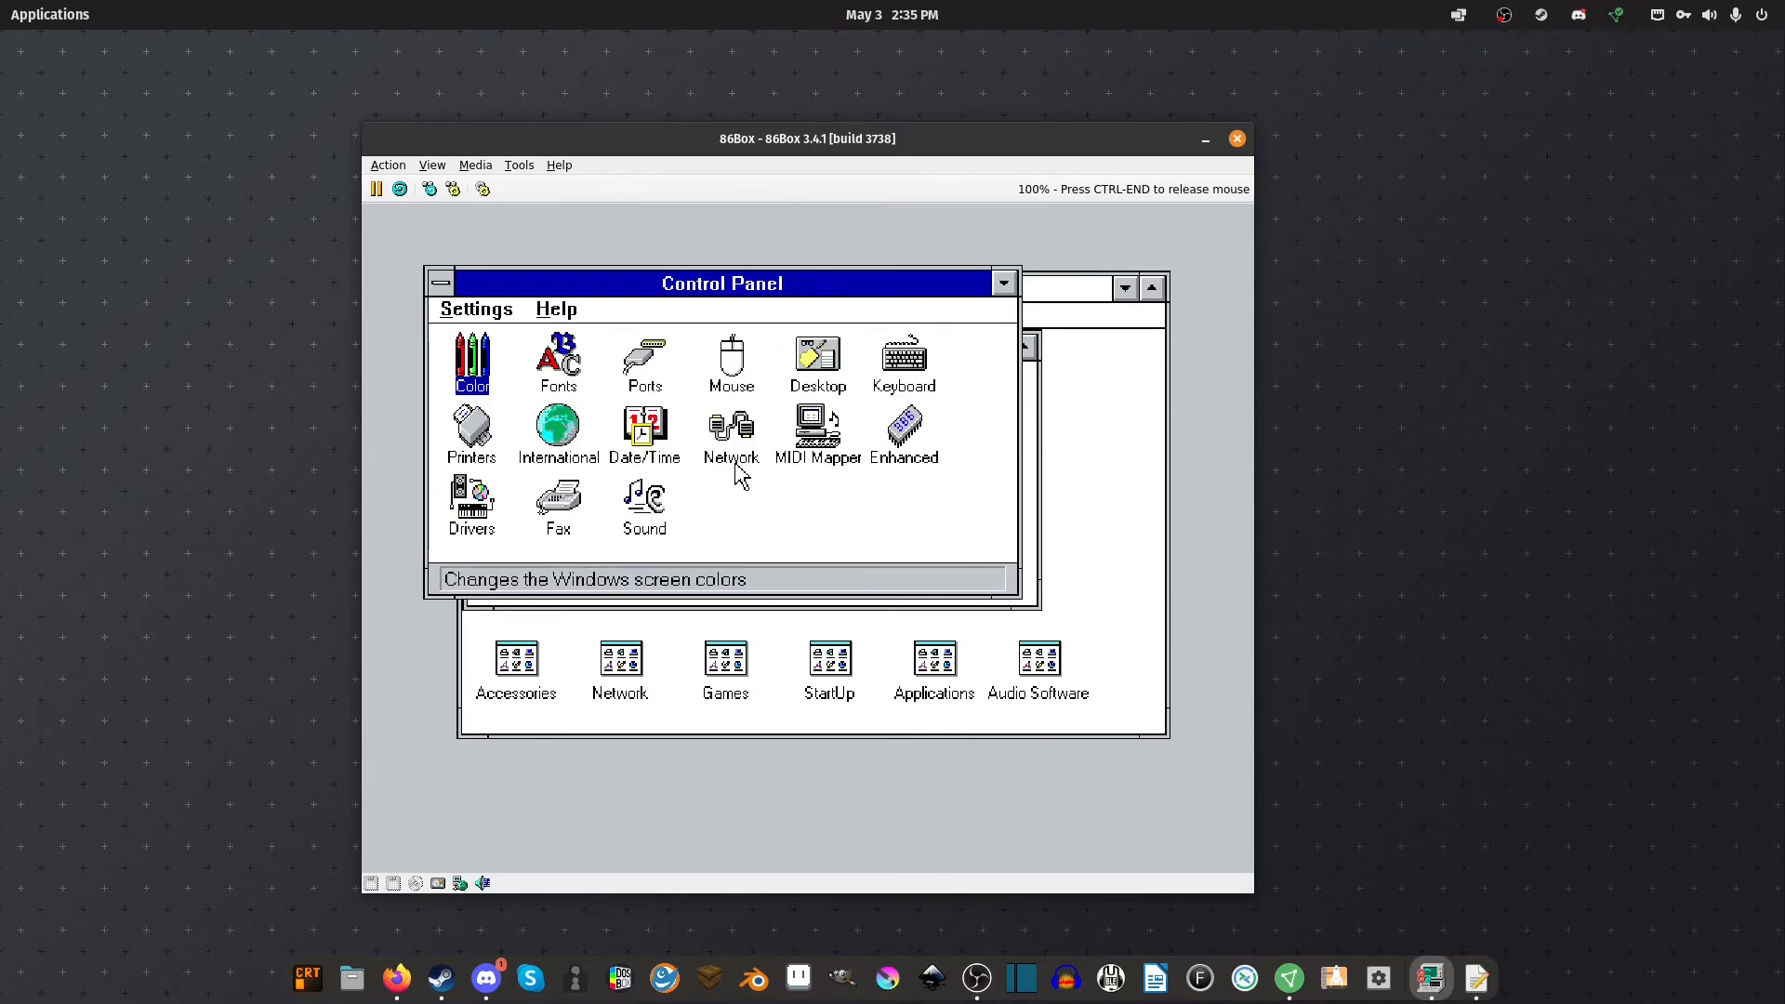
pyautogui.doubleClick(817, 429)
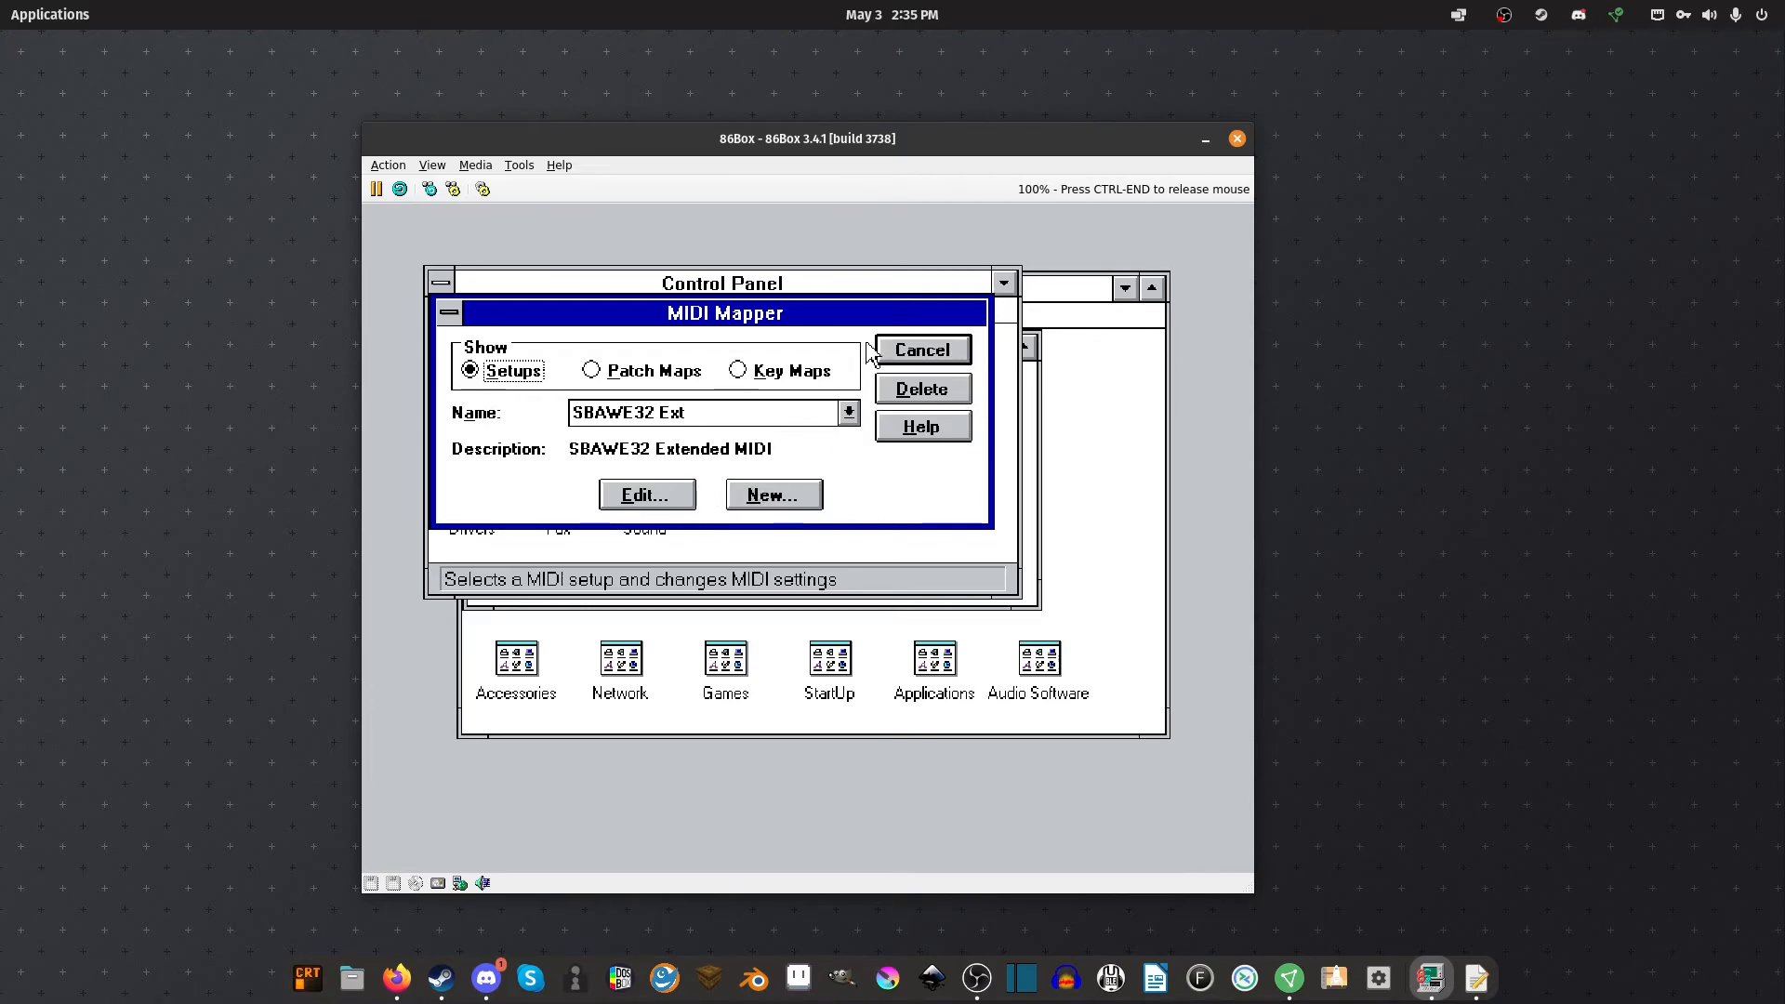
pyautogui.click(957, 357)
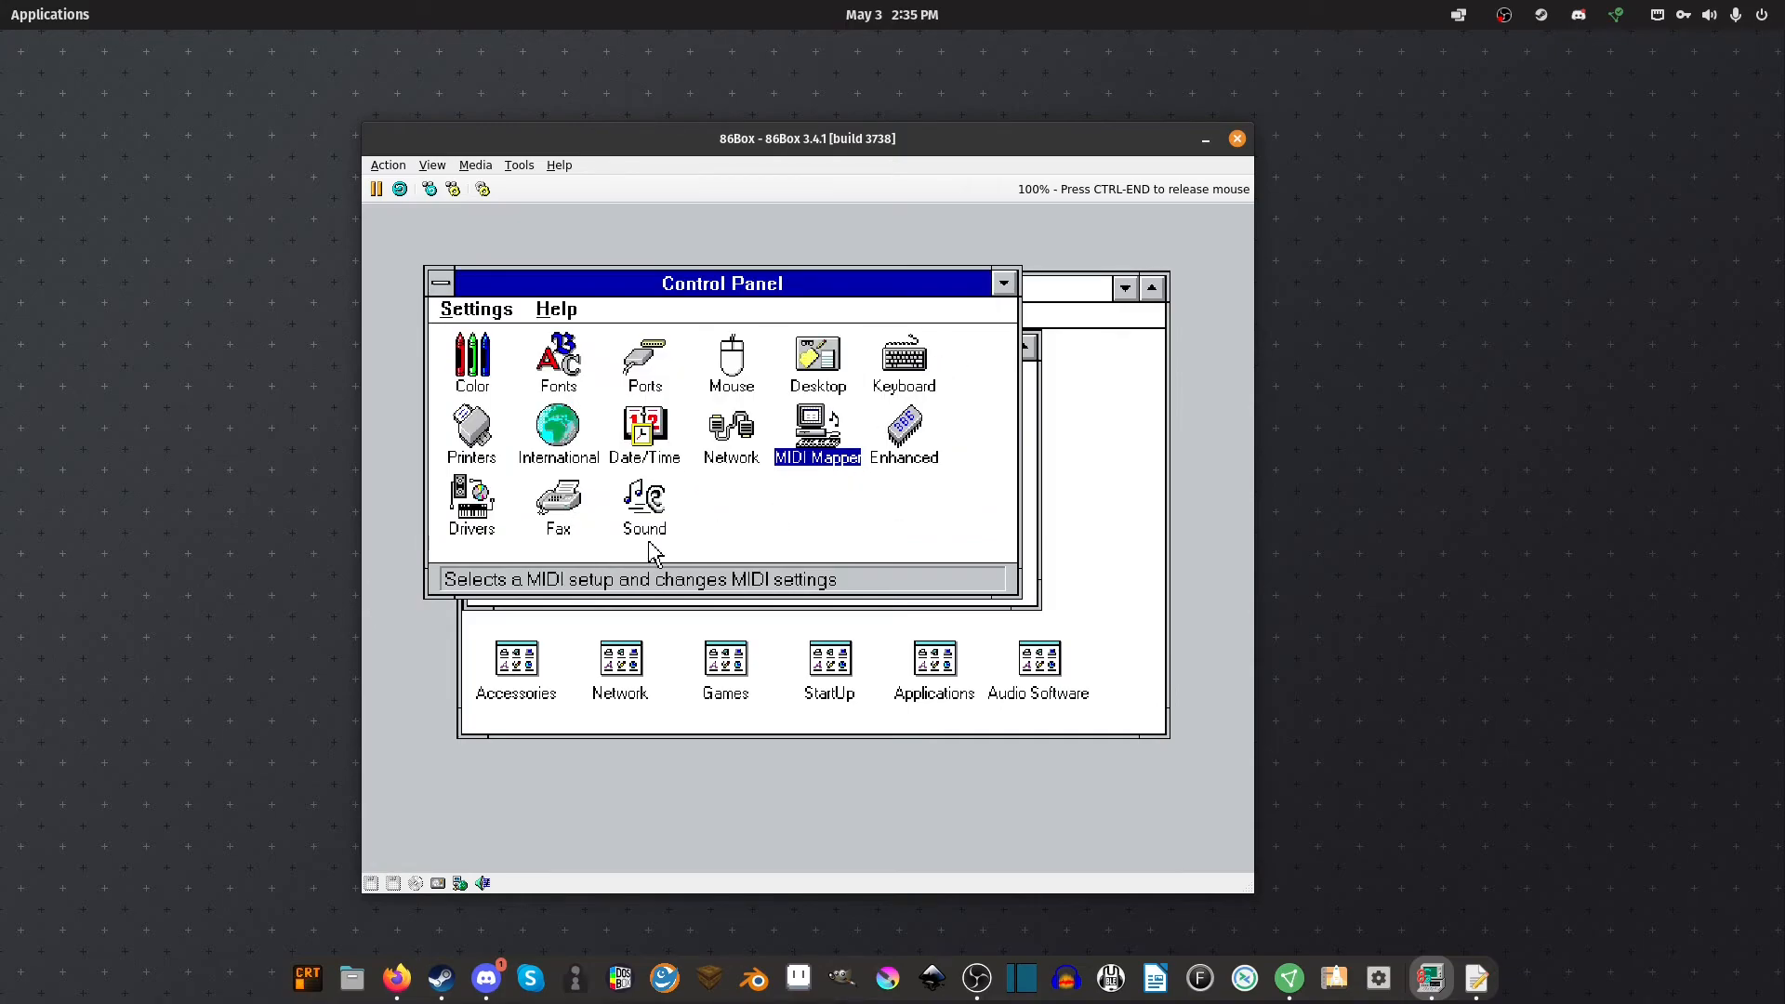
# In Sound settings, preview the Incoming Call and Windows Exit (chimes.wav) sounds, then close the dialog
pyautogui.doubleClick(648, 536)
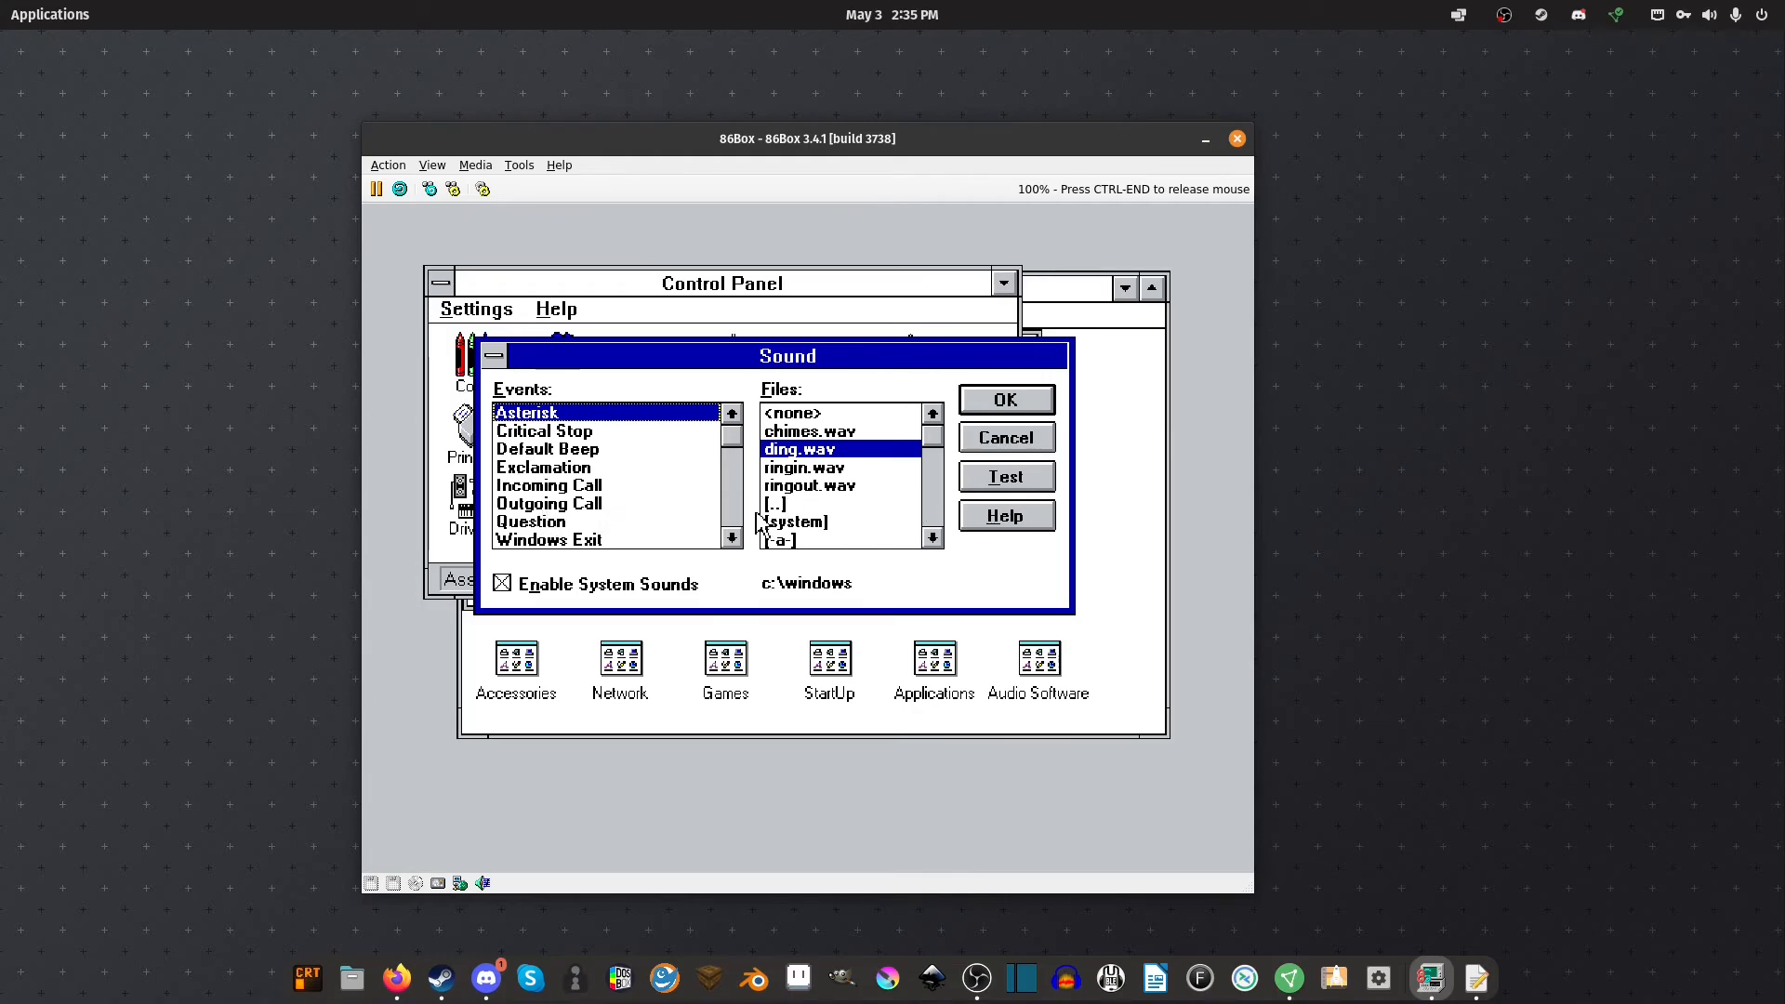
pyautogui.click(584, 493)
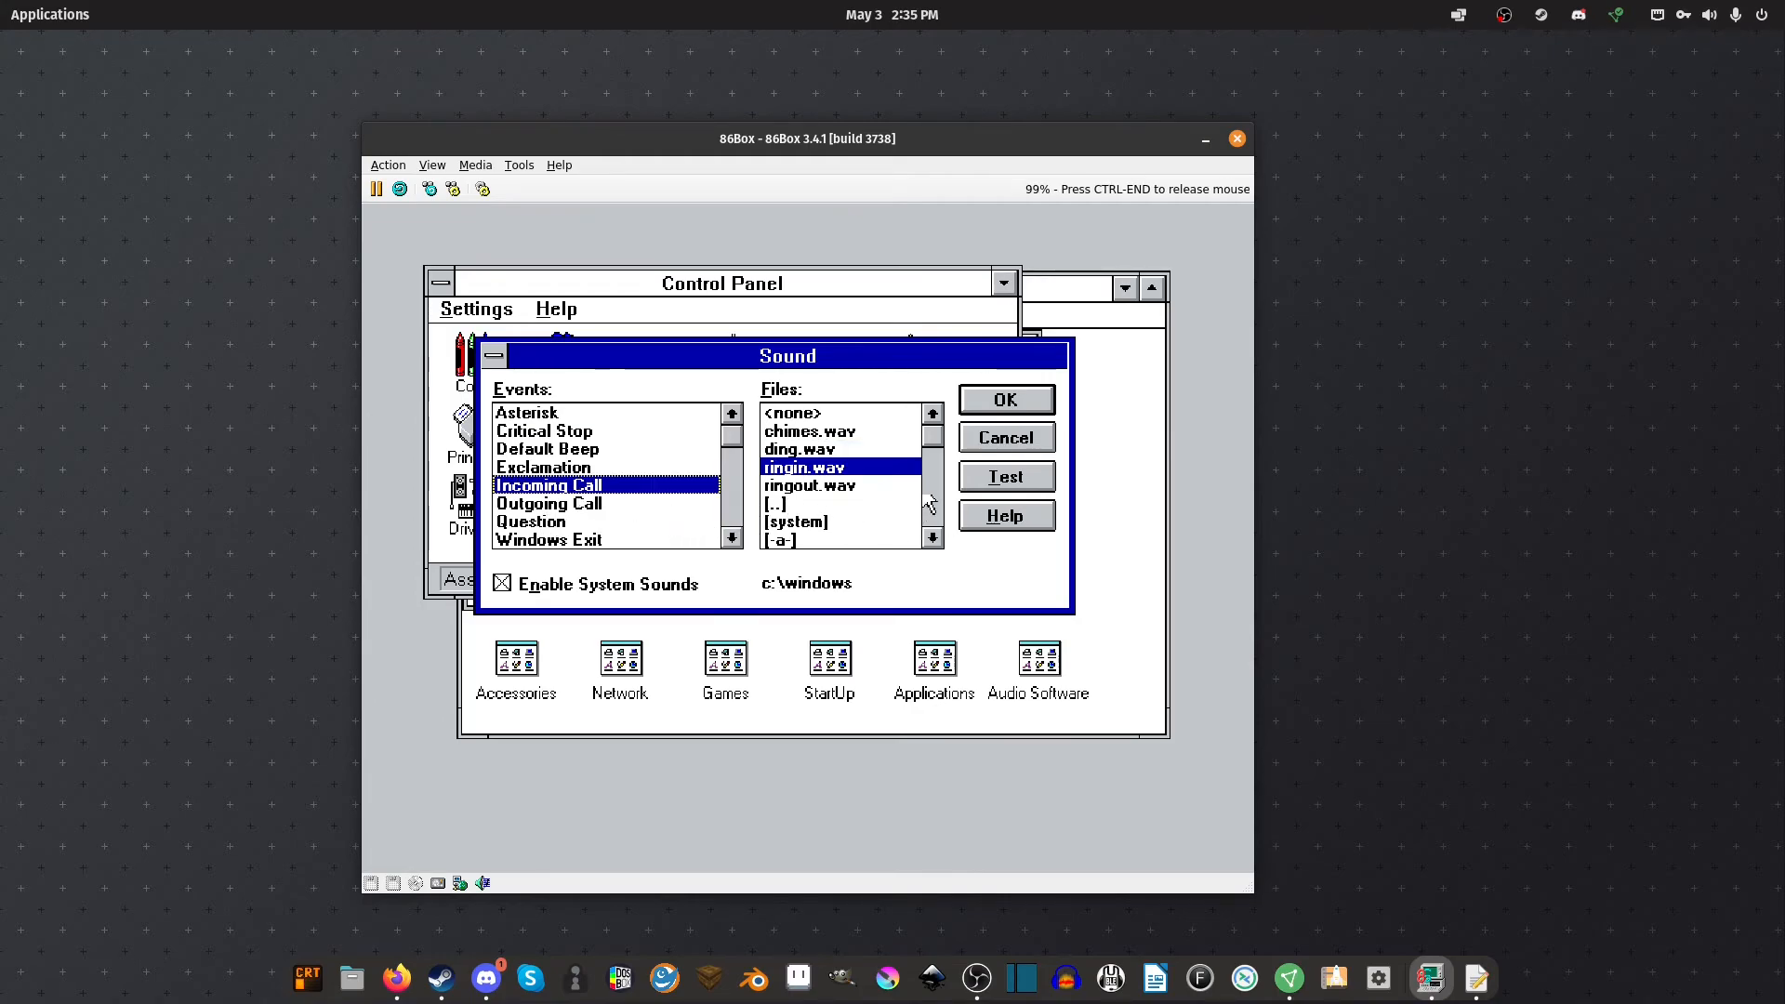
pyautogui.click(1027, 488)
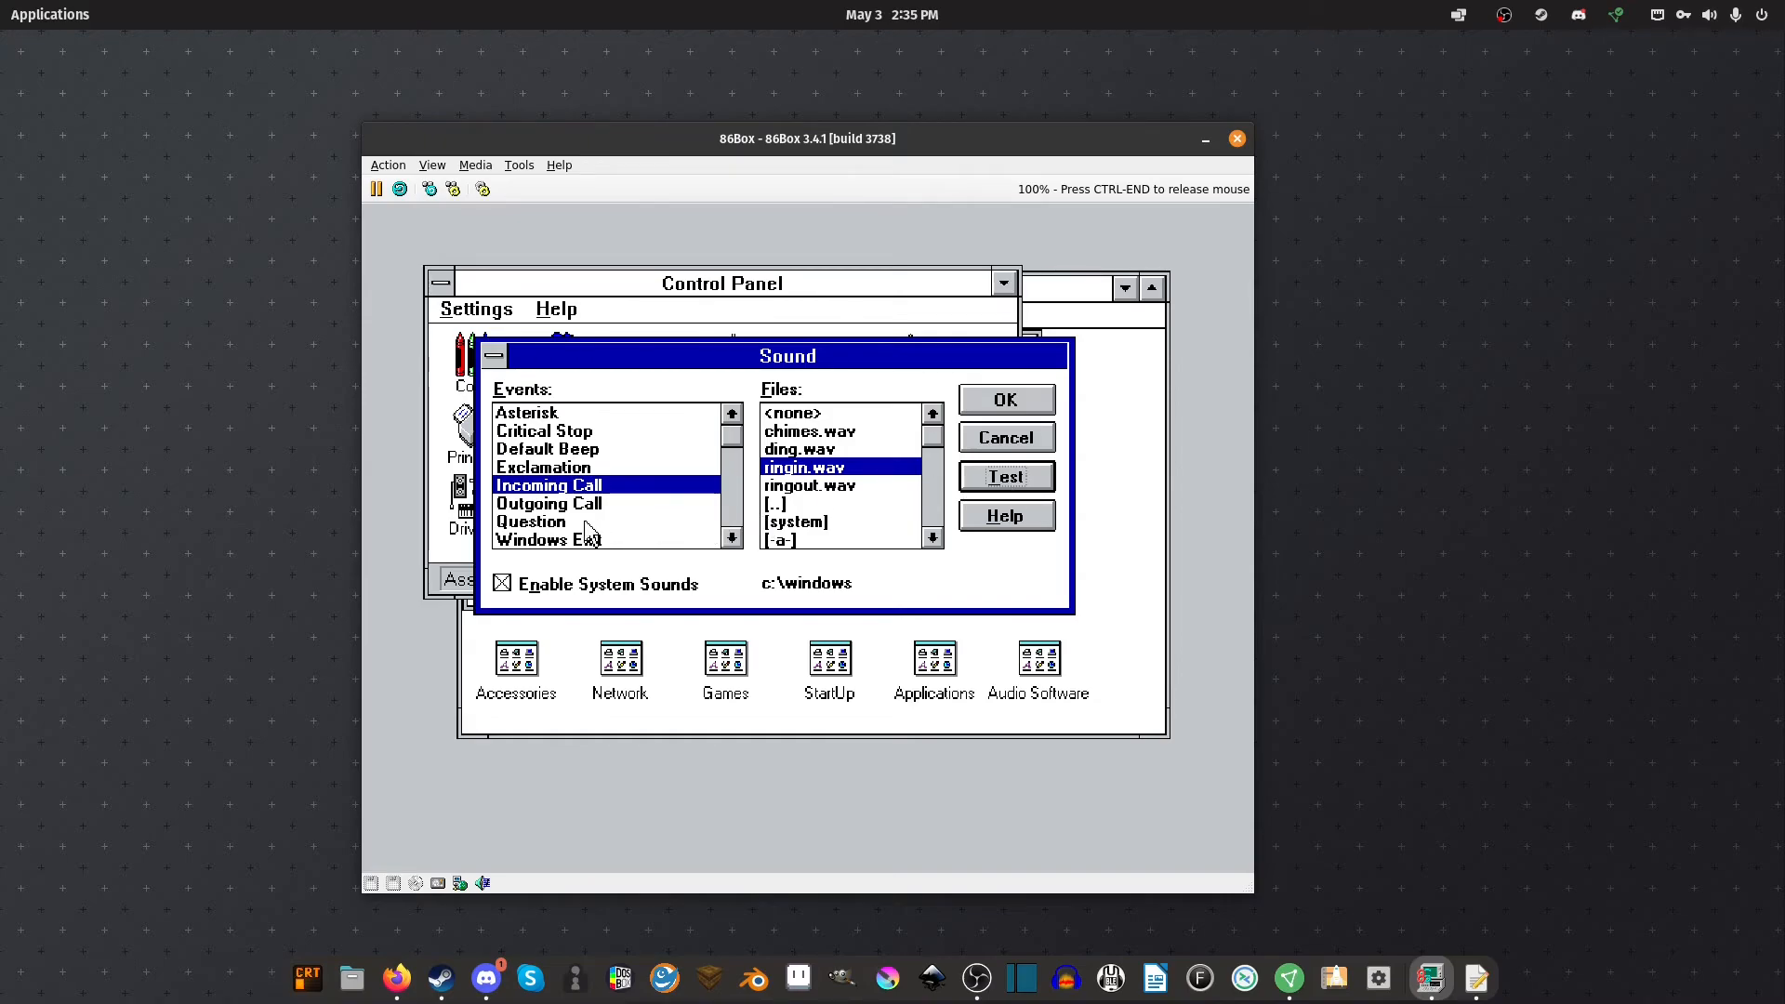
pyautogui.click(554, 525)
pyautogui.click(557, 541)
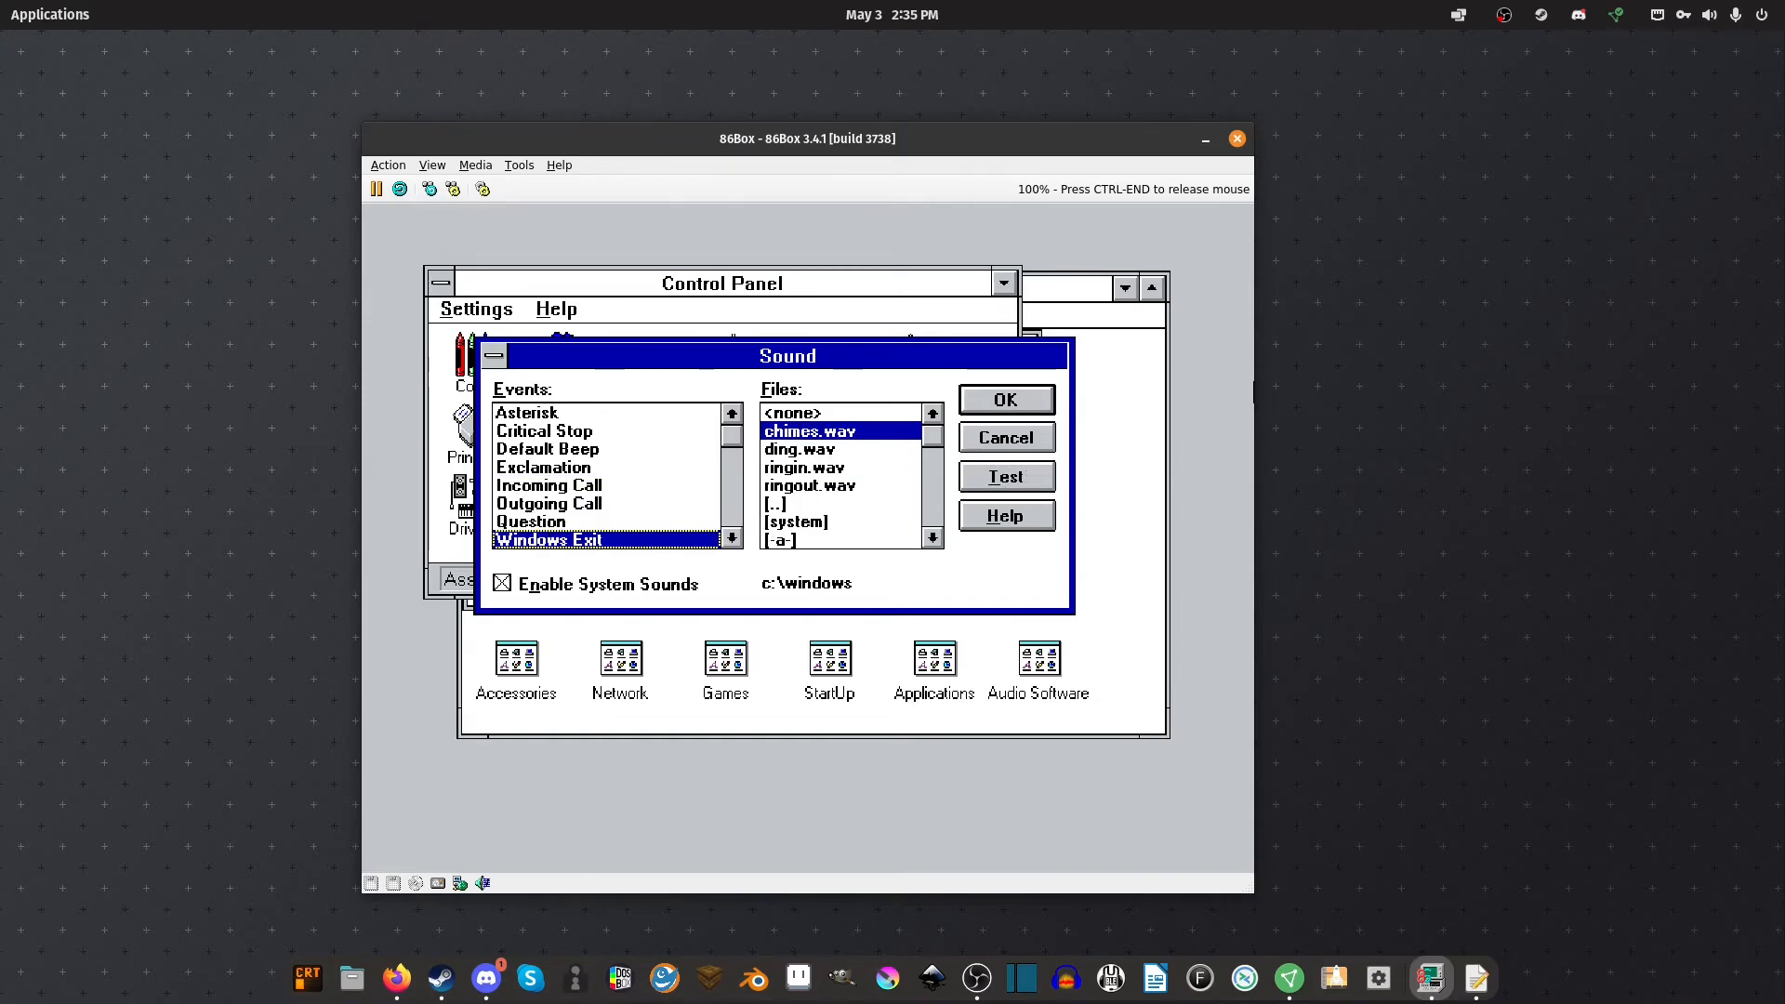
pyautogui.click(967, 479)
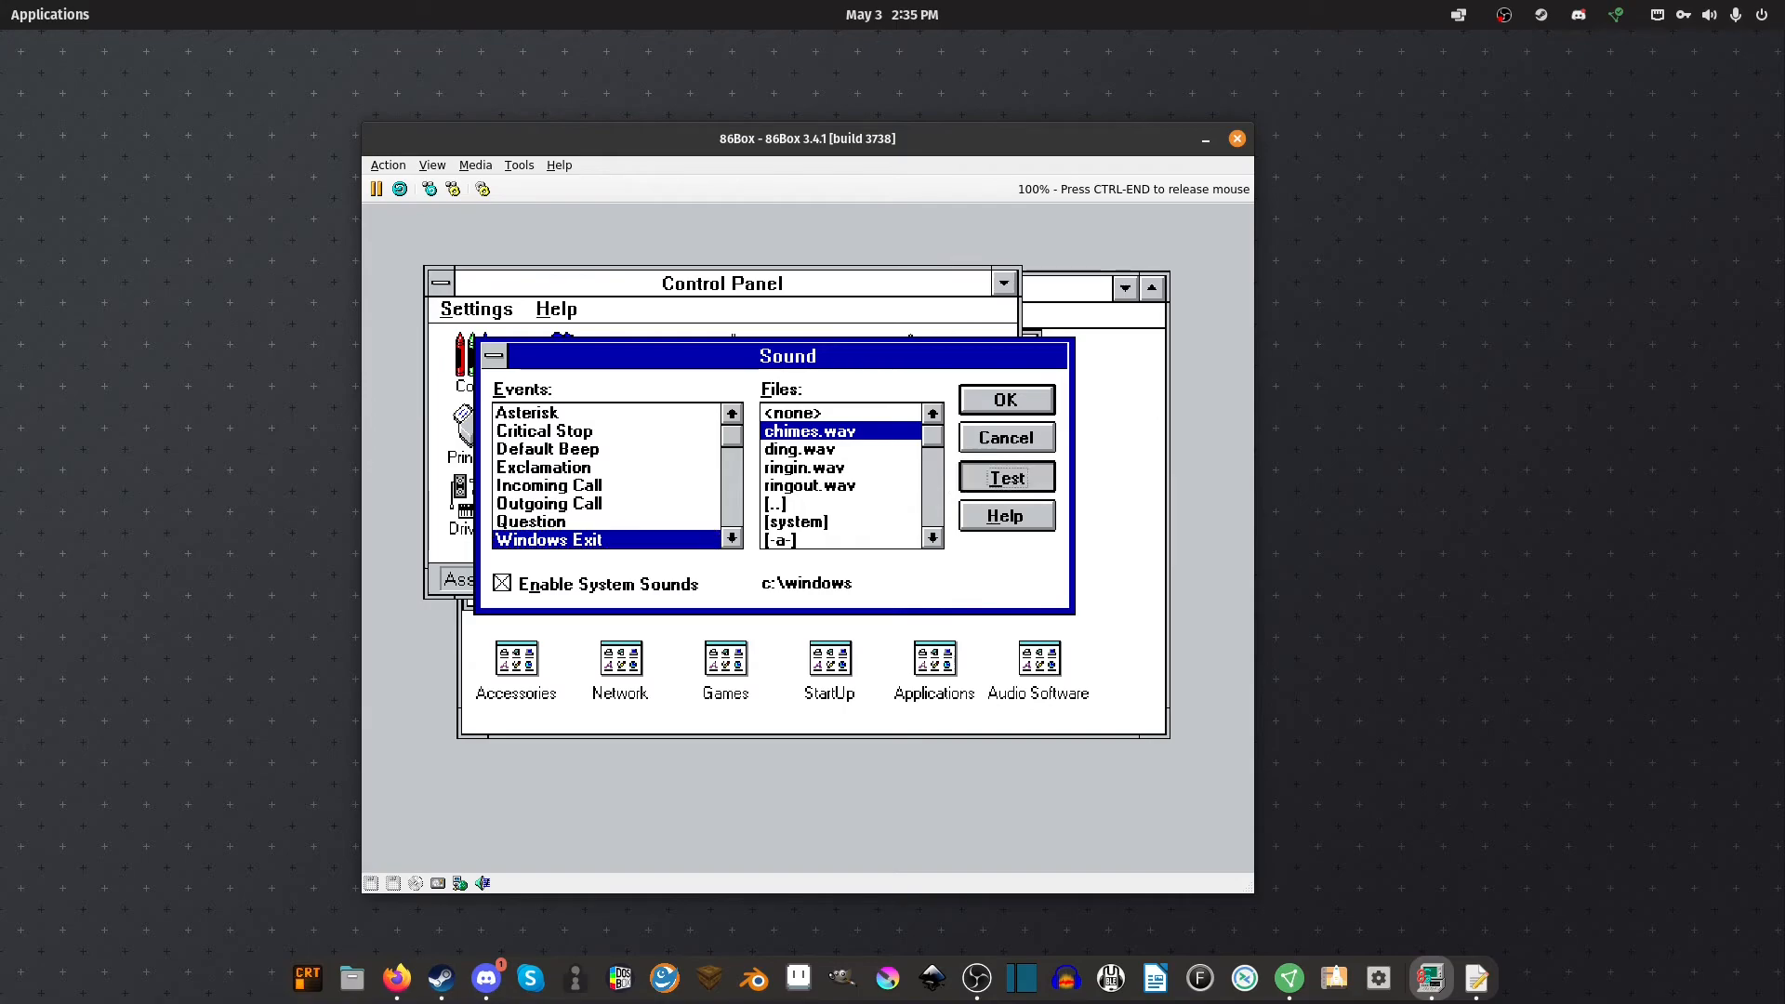
pyautogui.click(967, 477)
pyautogui.click(967, 477)
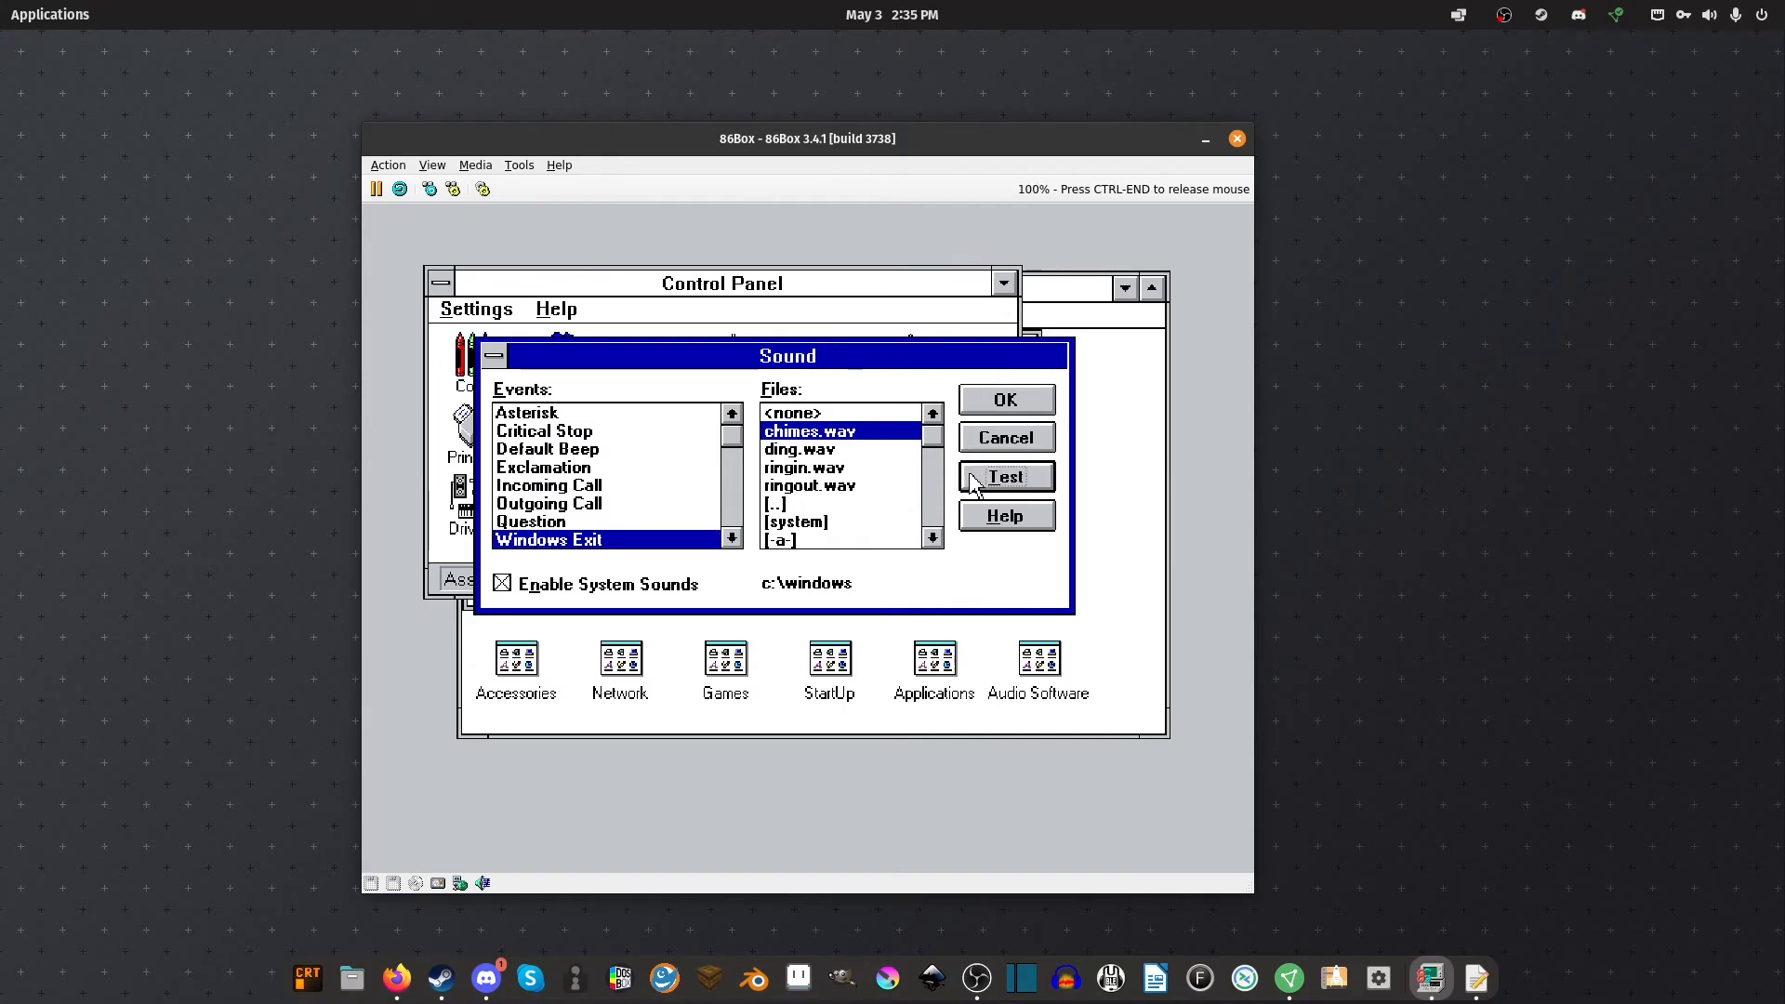
pyautogui.click(494, 355)
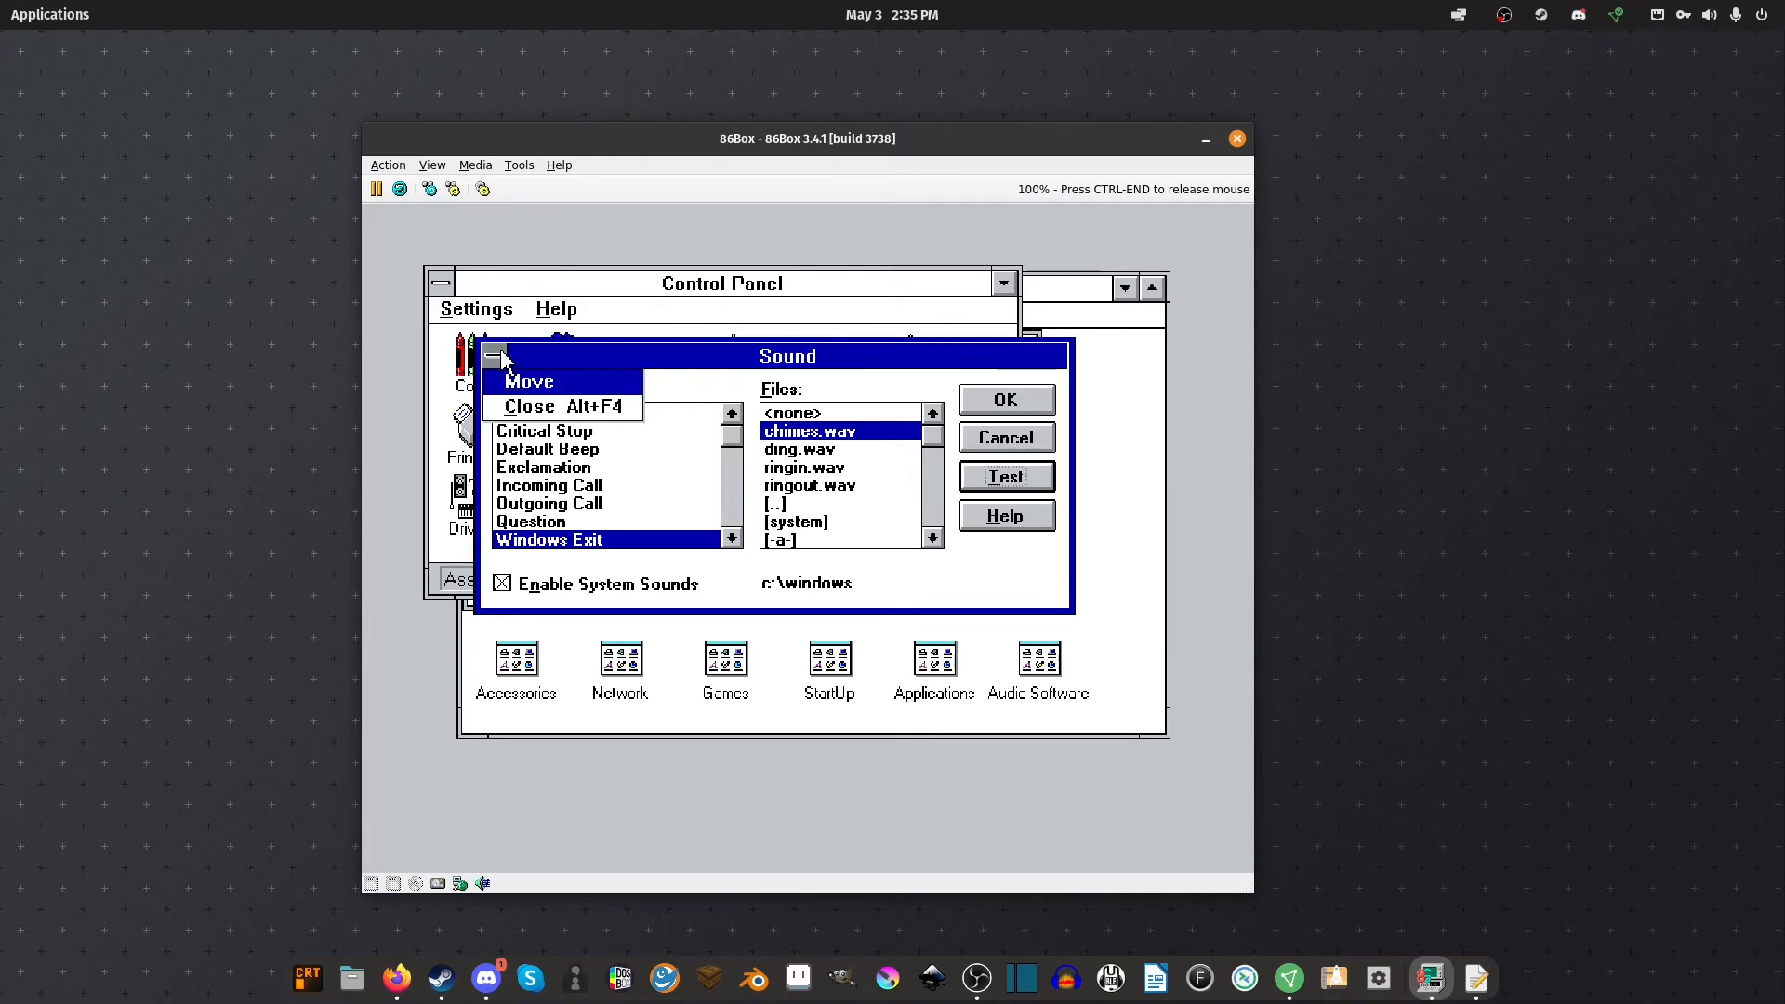
pyautogui.click(566, 409)
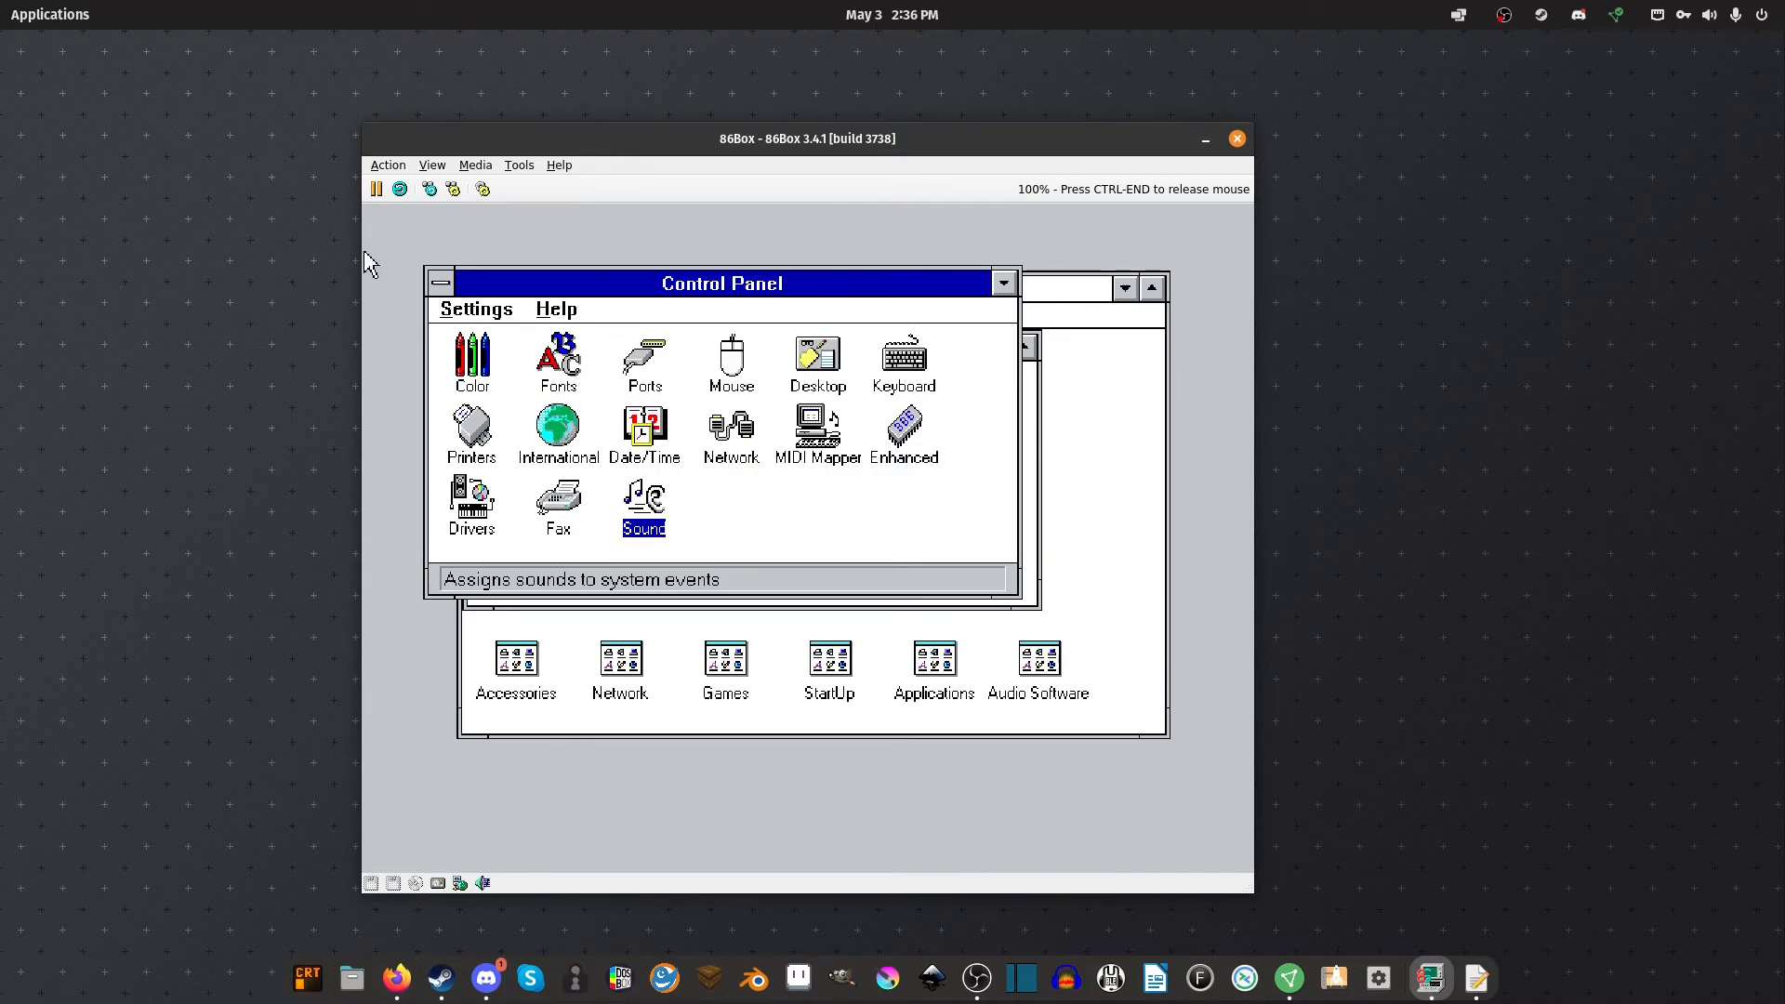
# Close Control Panel and the Main group, then launch Media Player from Accessories
pyautogui.click(440, 283)
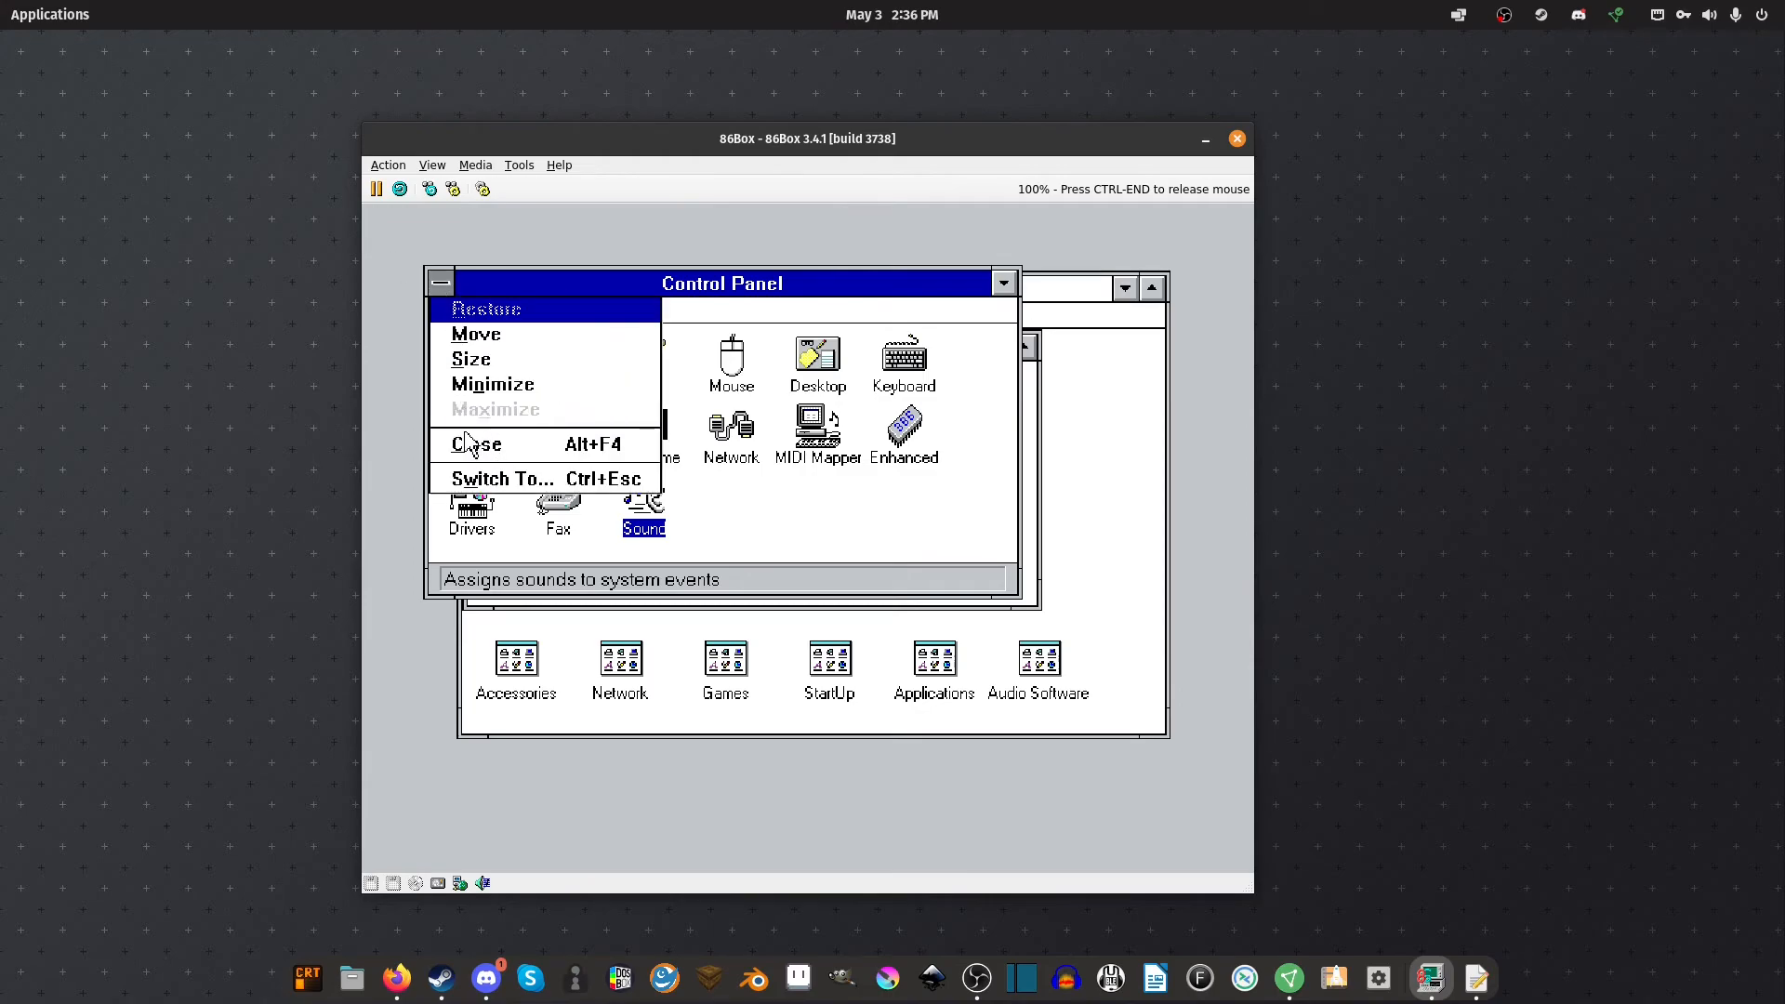
pyautogui.click(476, 445)
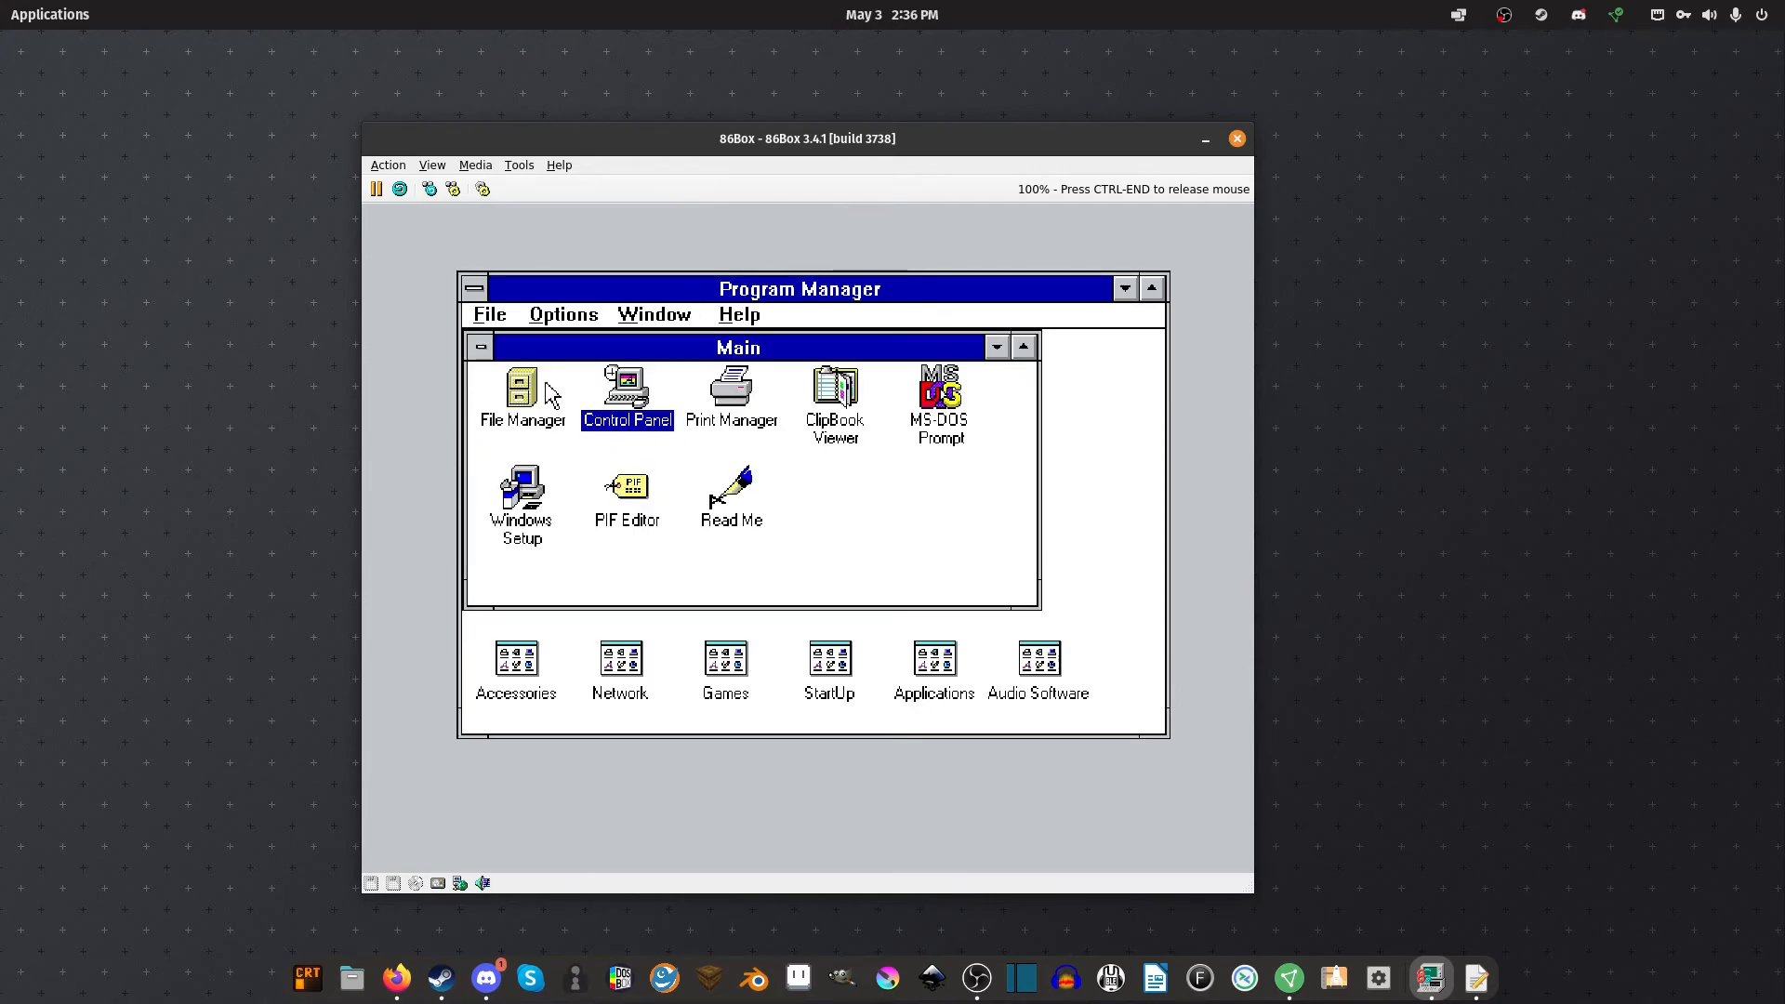
pyautogui.click(481, 347)
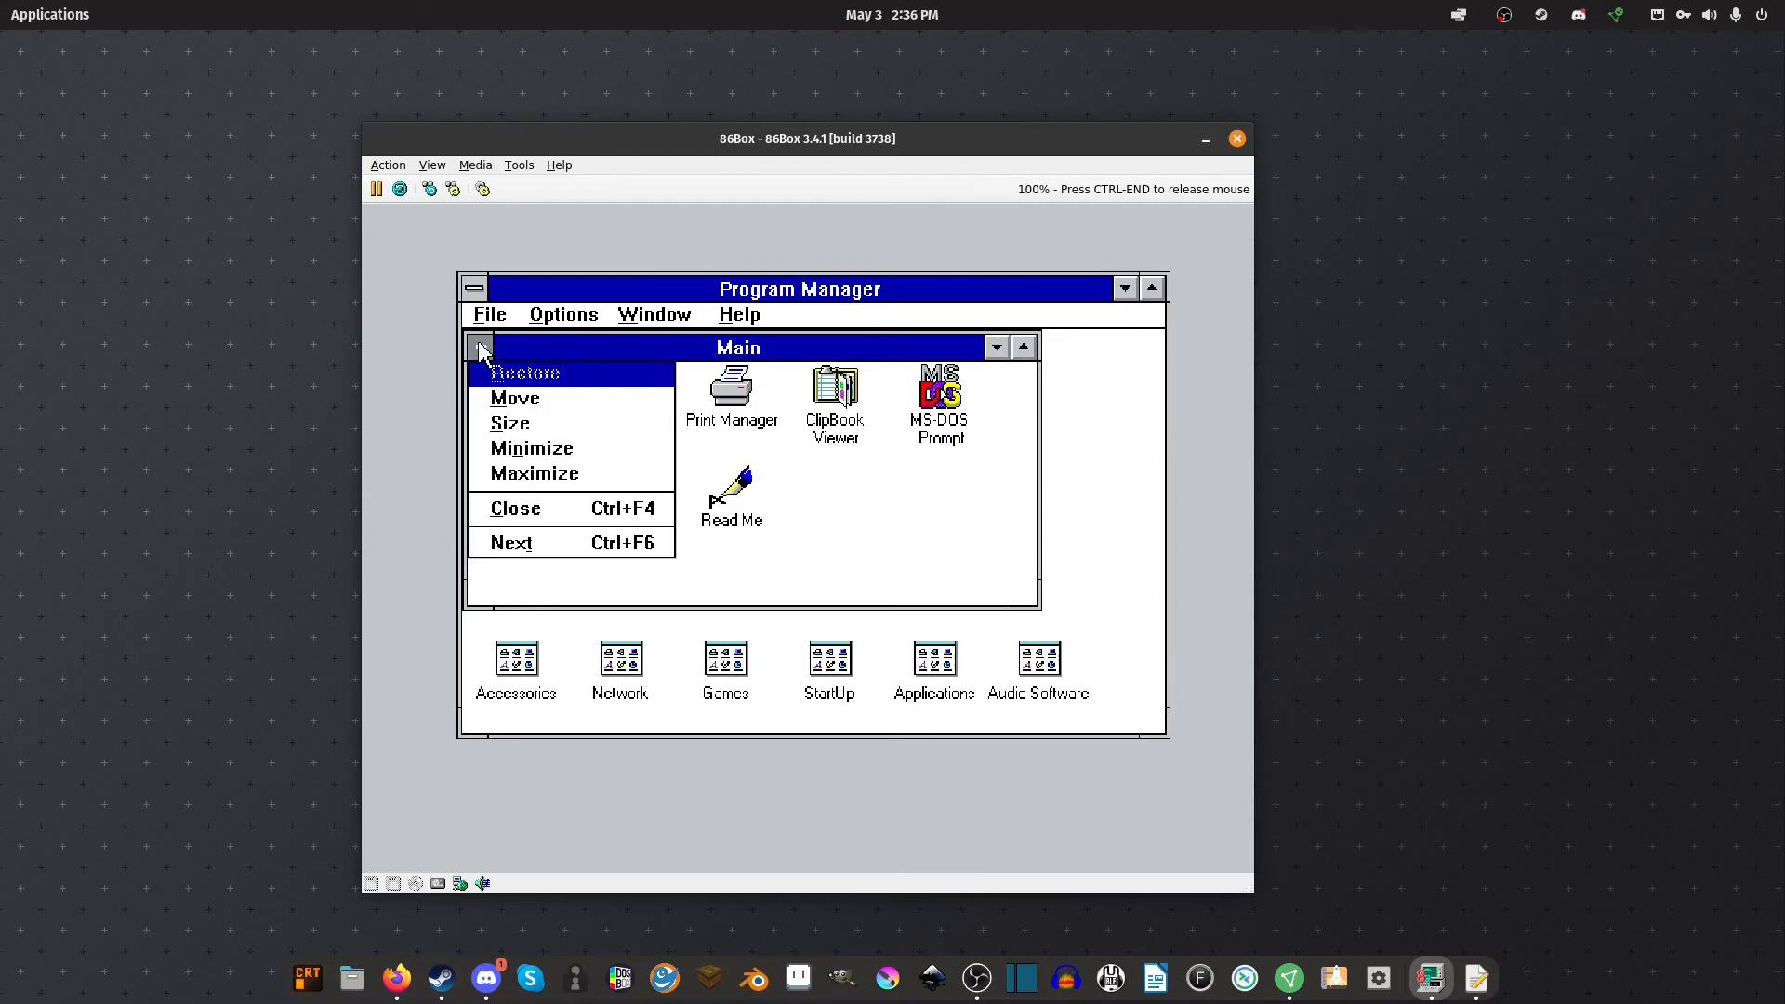
pyautogui.click(578, 515)
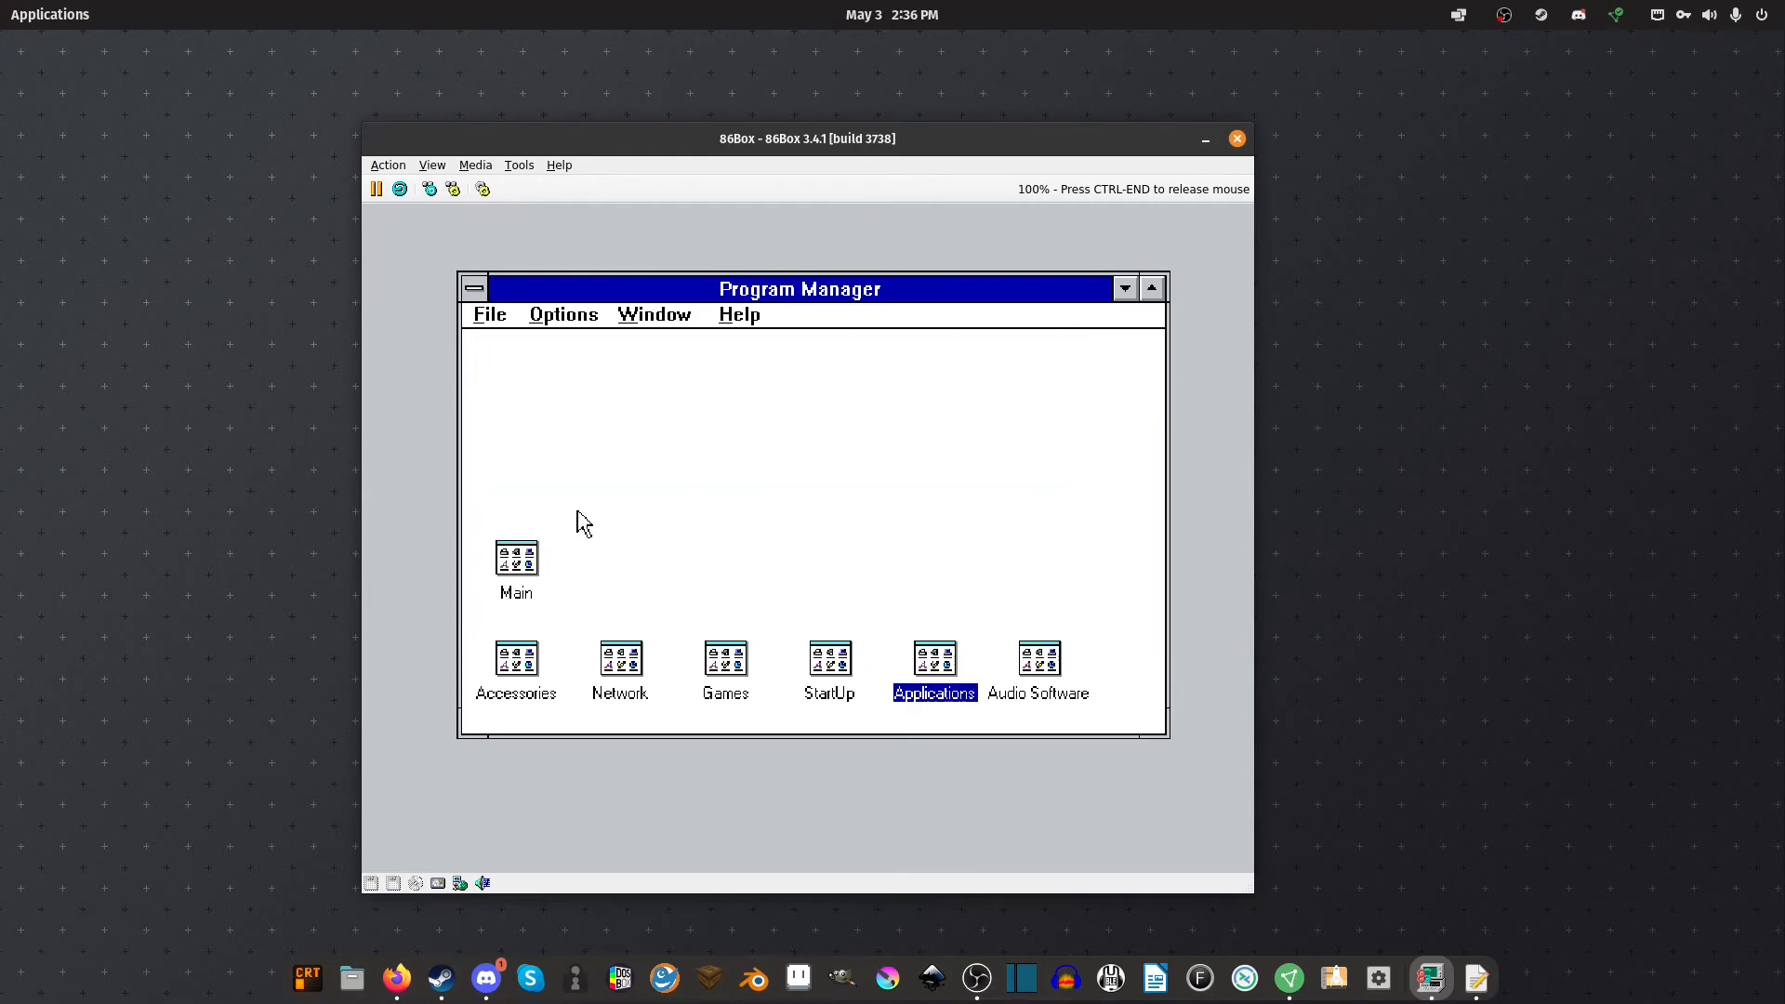
pyautogui.doubleClick(517, 692)
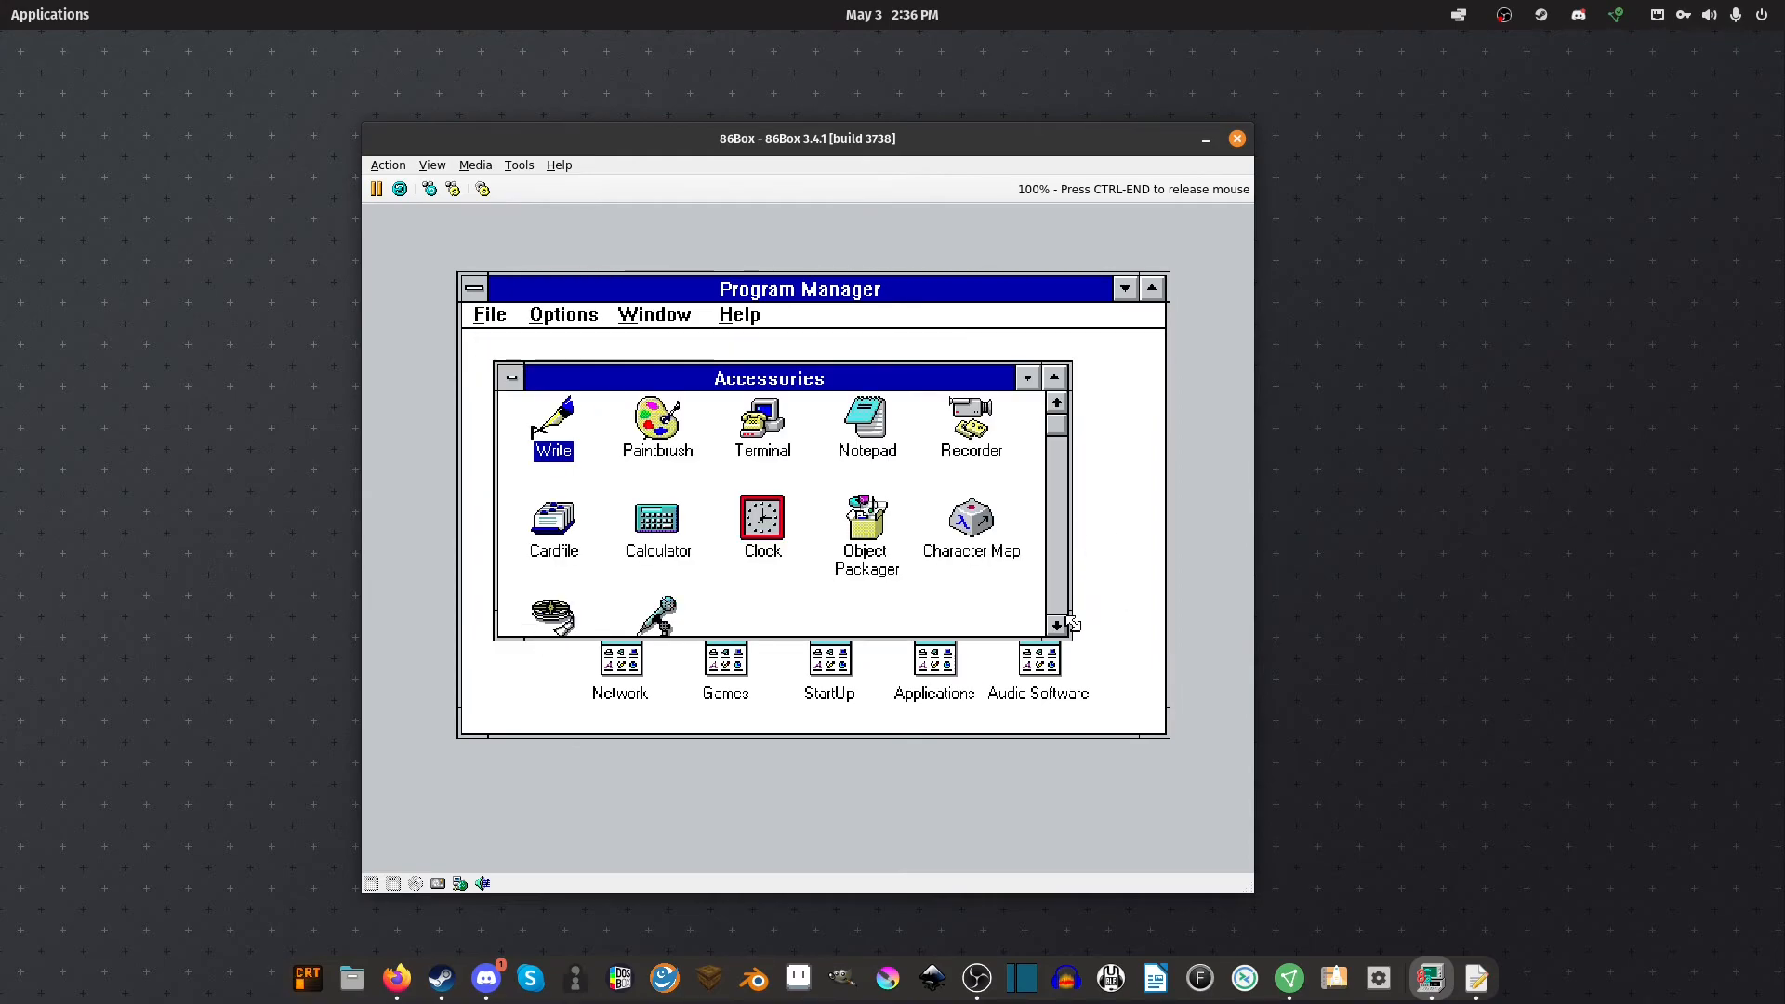
pyautogui.click(1064, 624)
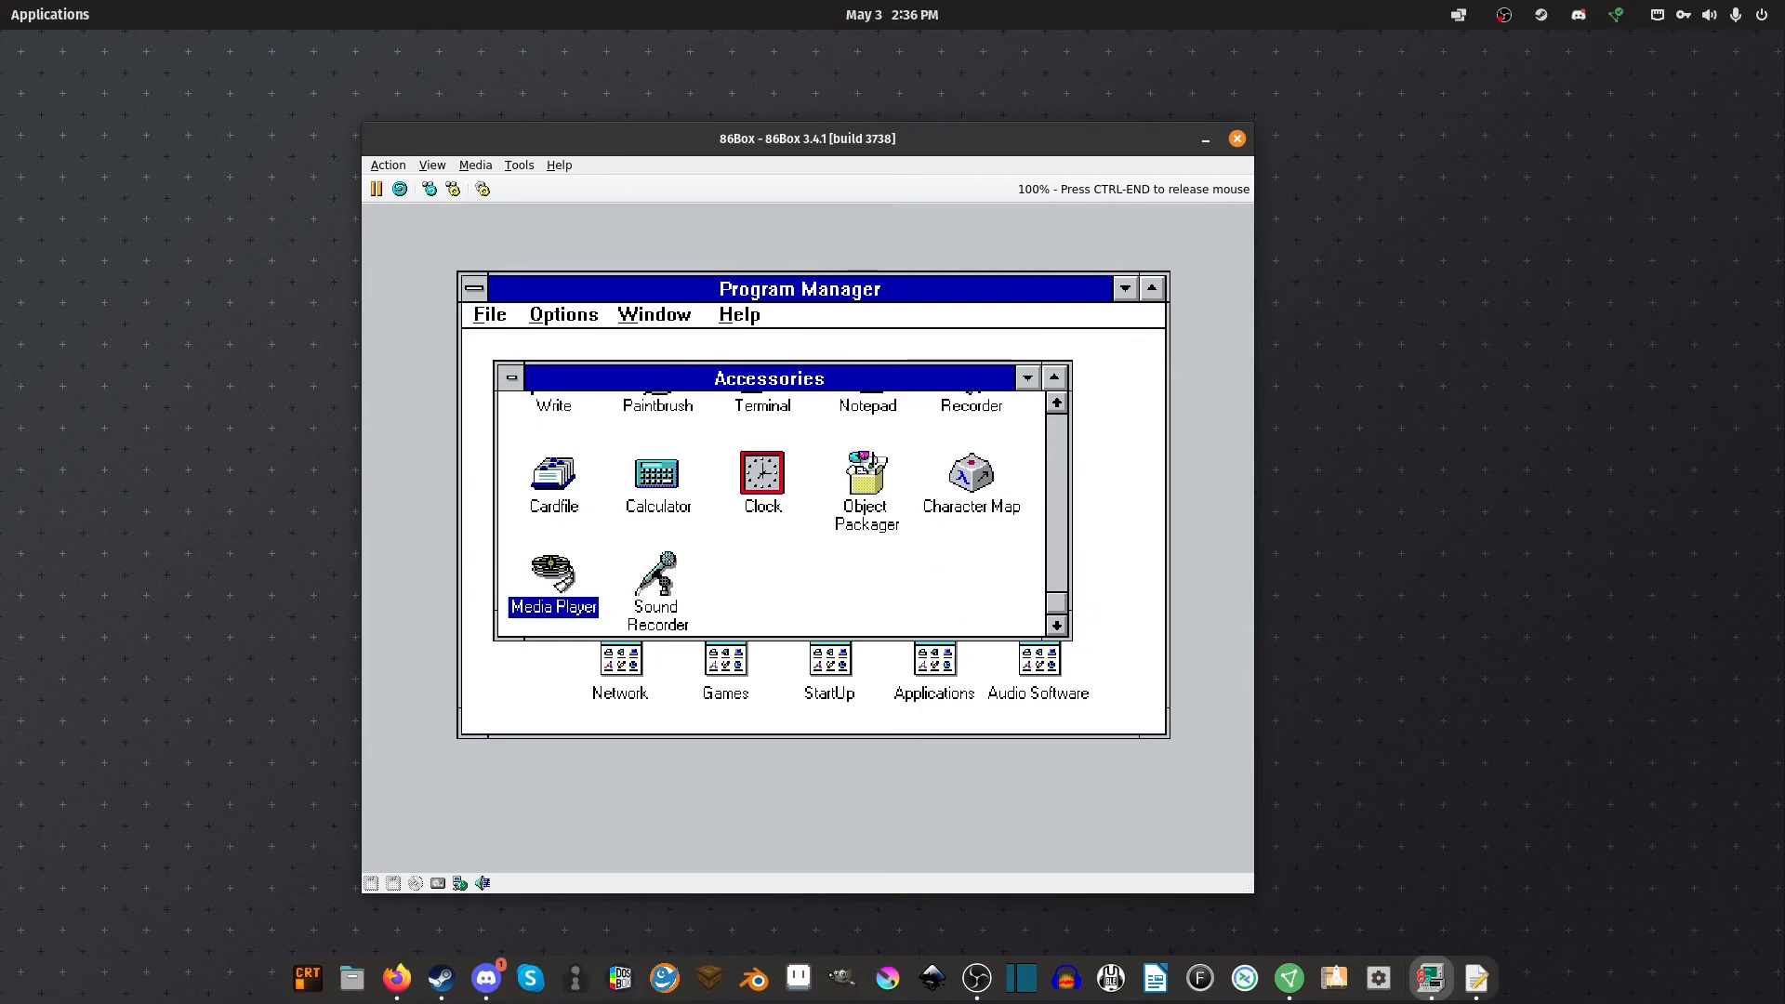
pyautogui.doubleClick(554, 576)
# Open canyon.mid from the windows folder using the MIDI Sequencer file type
pyautogui.click(567, 340)
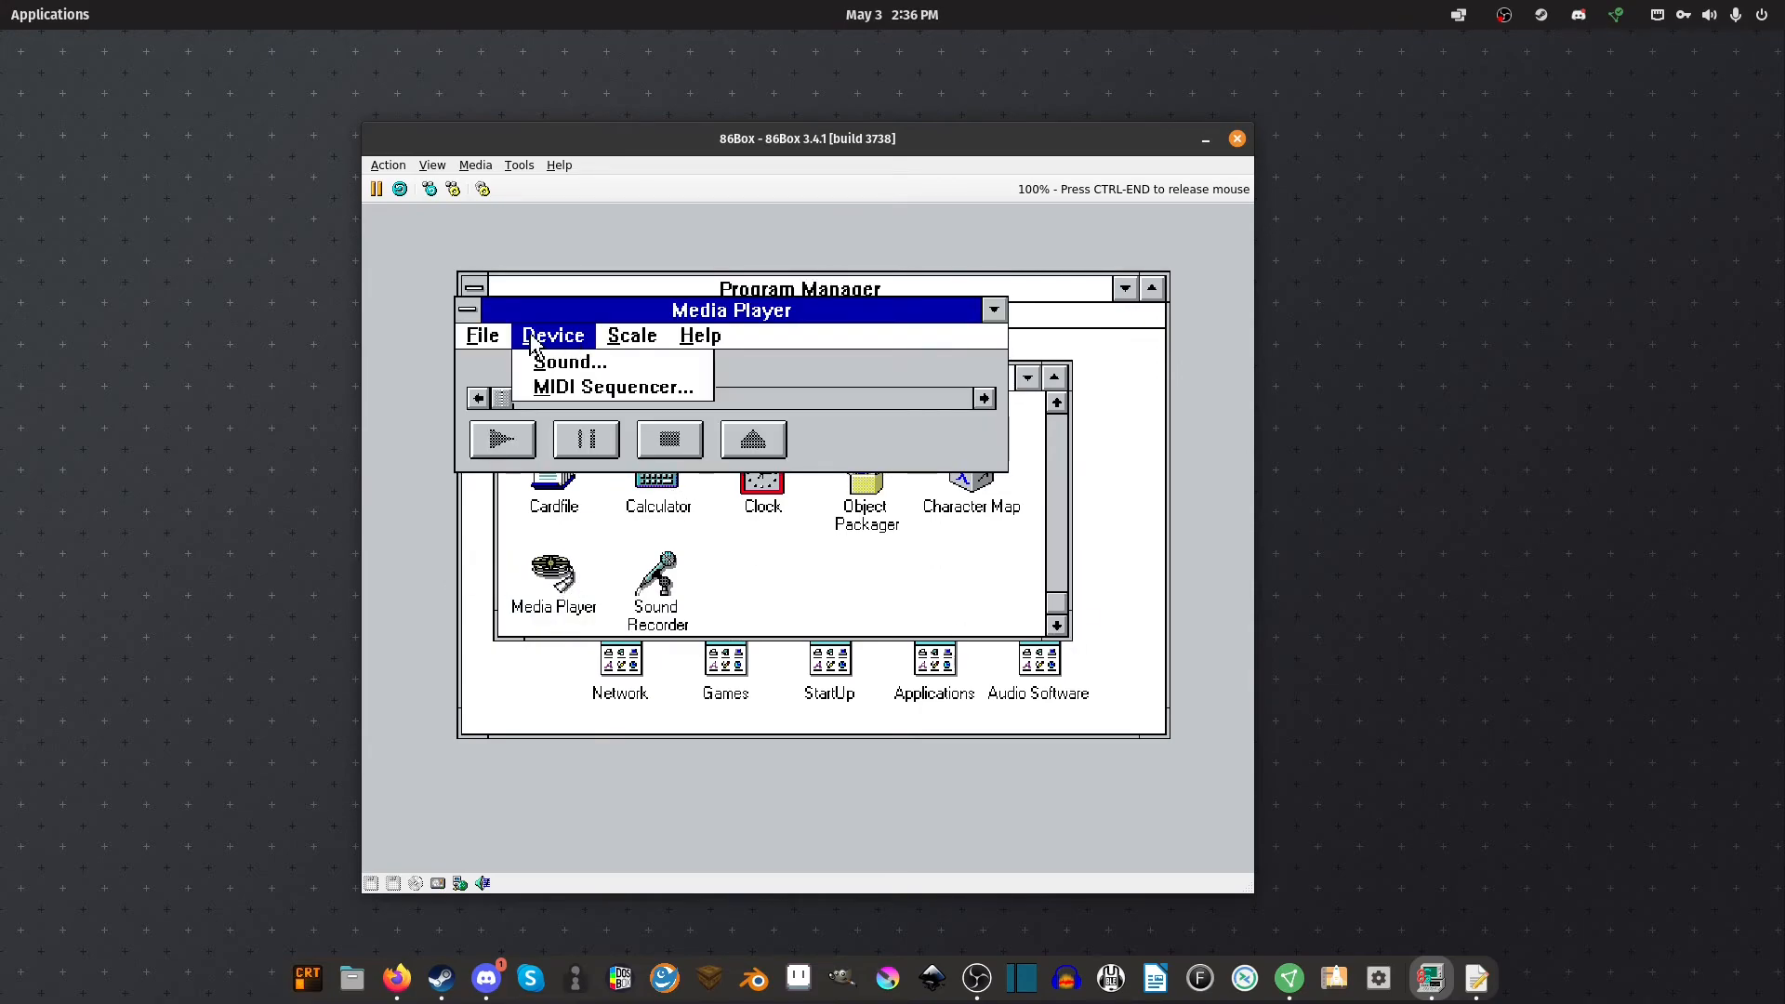
pyautogui.moveTo(482, 335)
pyautogui.click(511, 361)
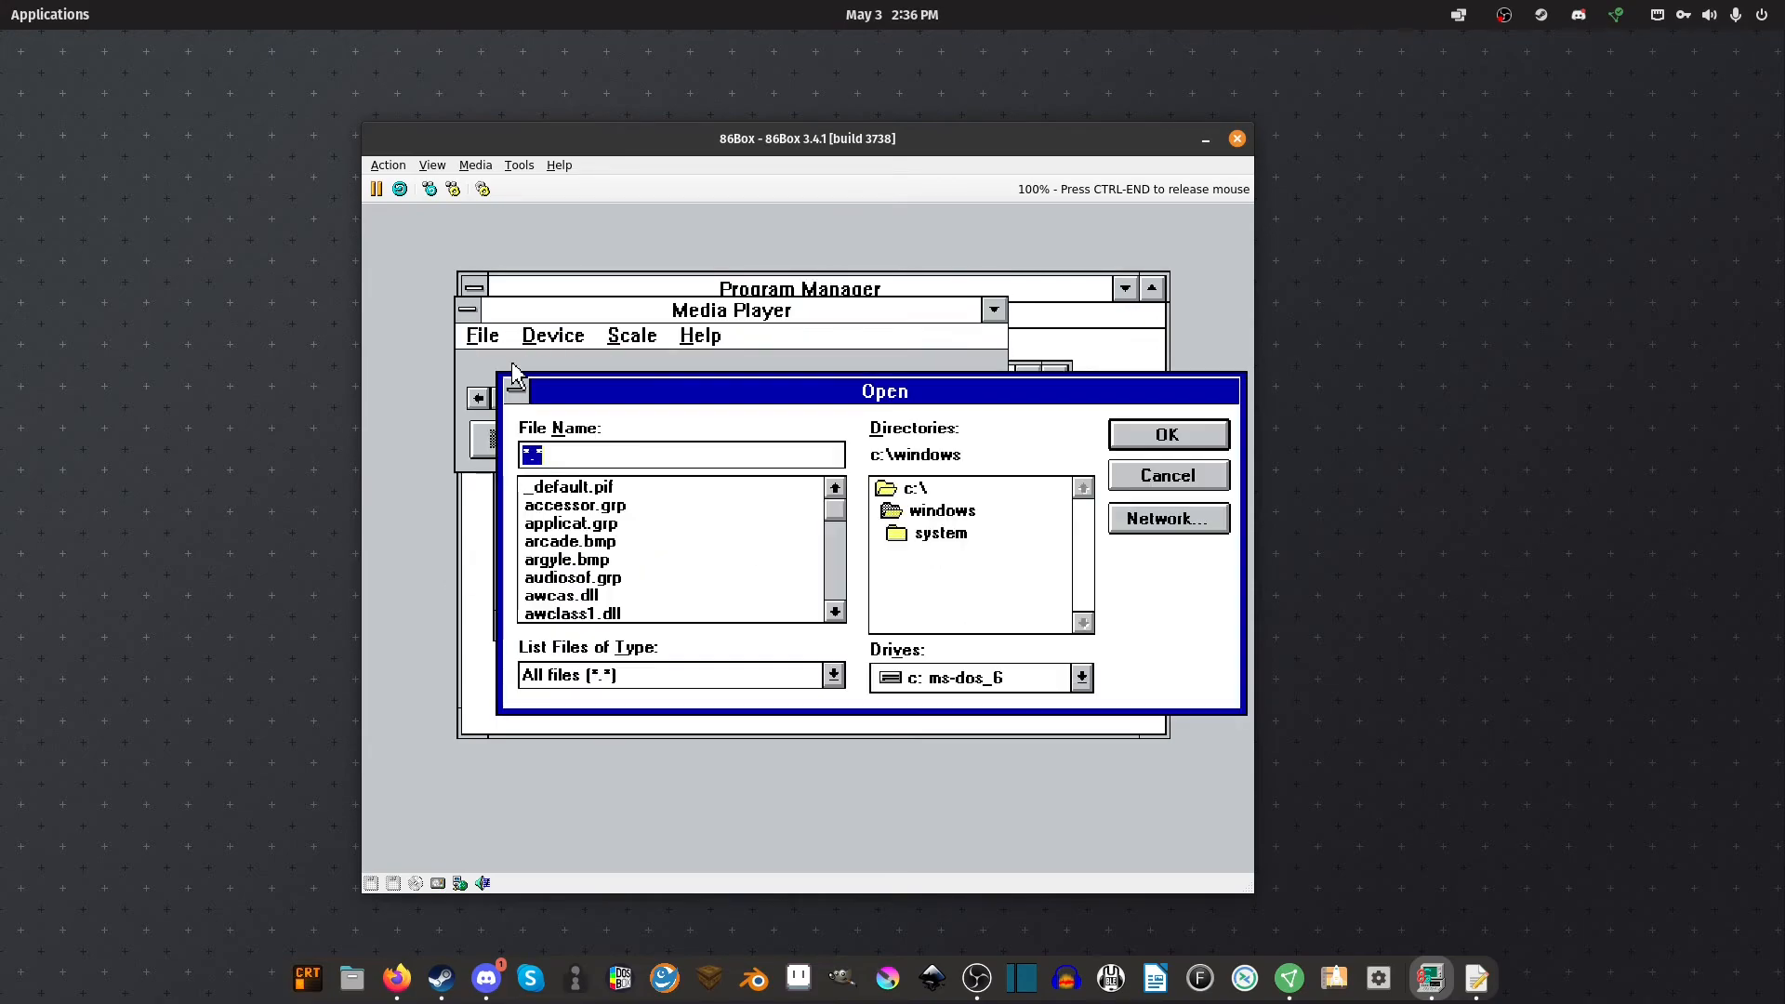
pyautogui.doubleClick(959, 538)
pyautogui.click(833, 674)
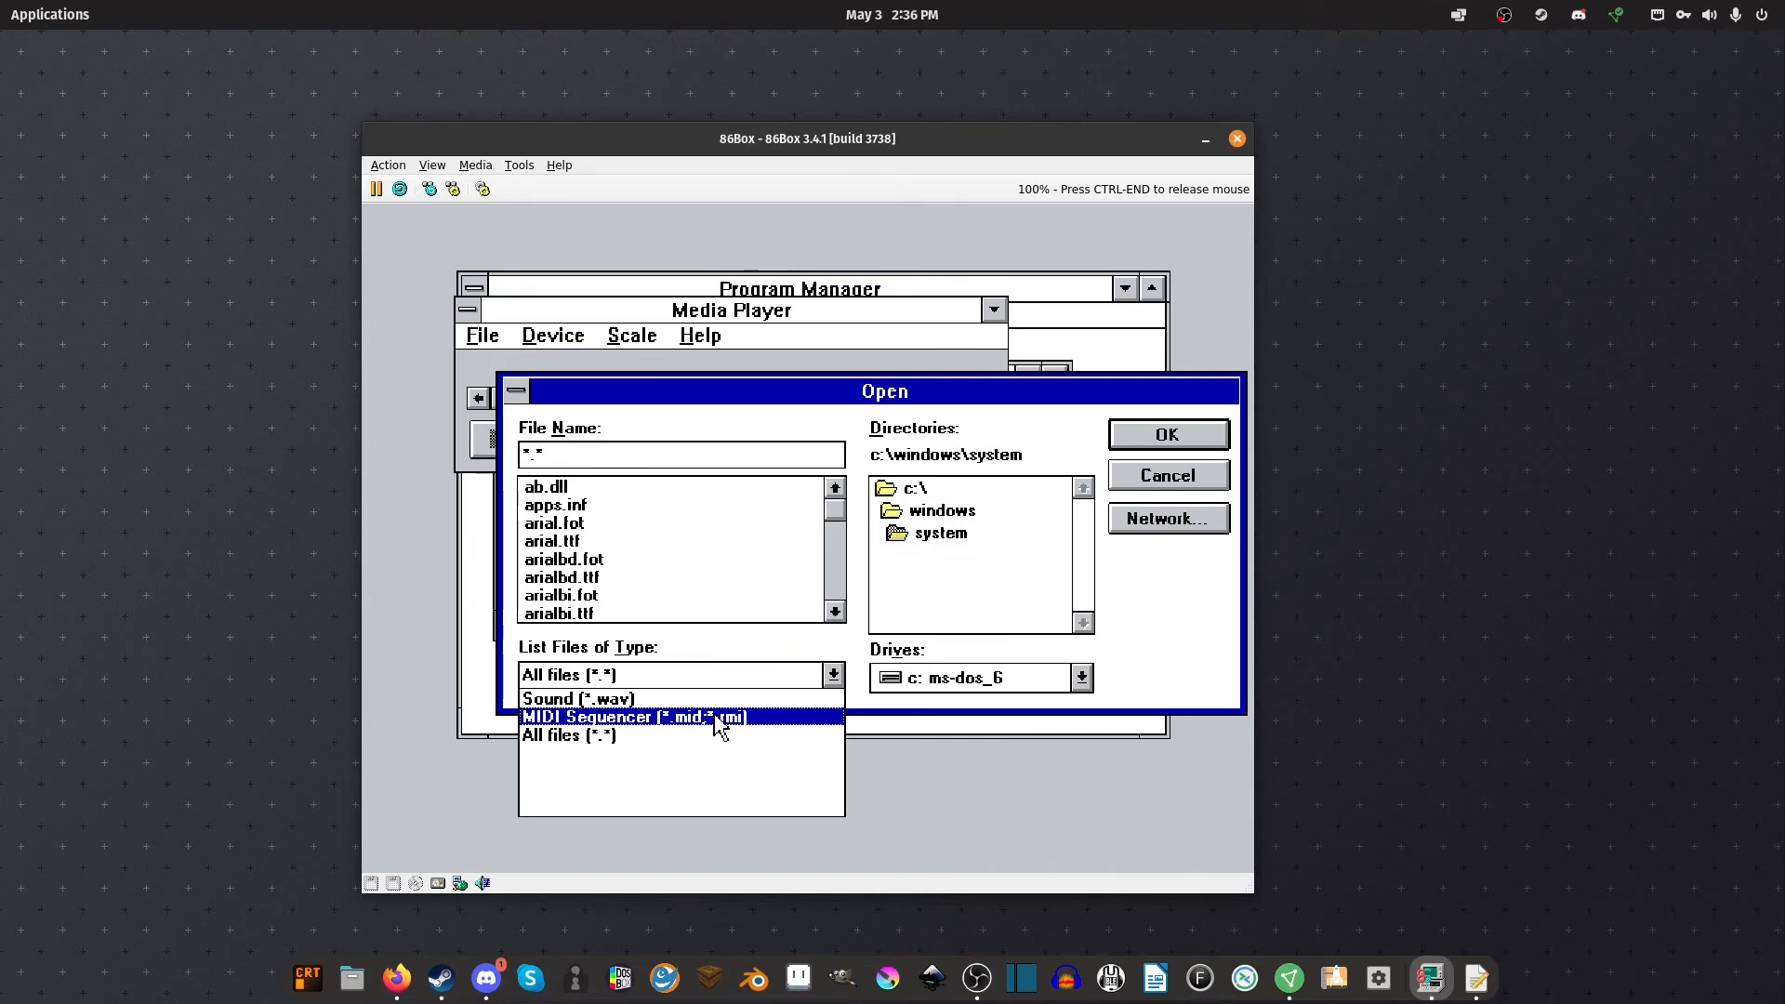
pyautogui.click(717, 717)
pyautogui.doubleClick(946, 511)
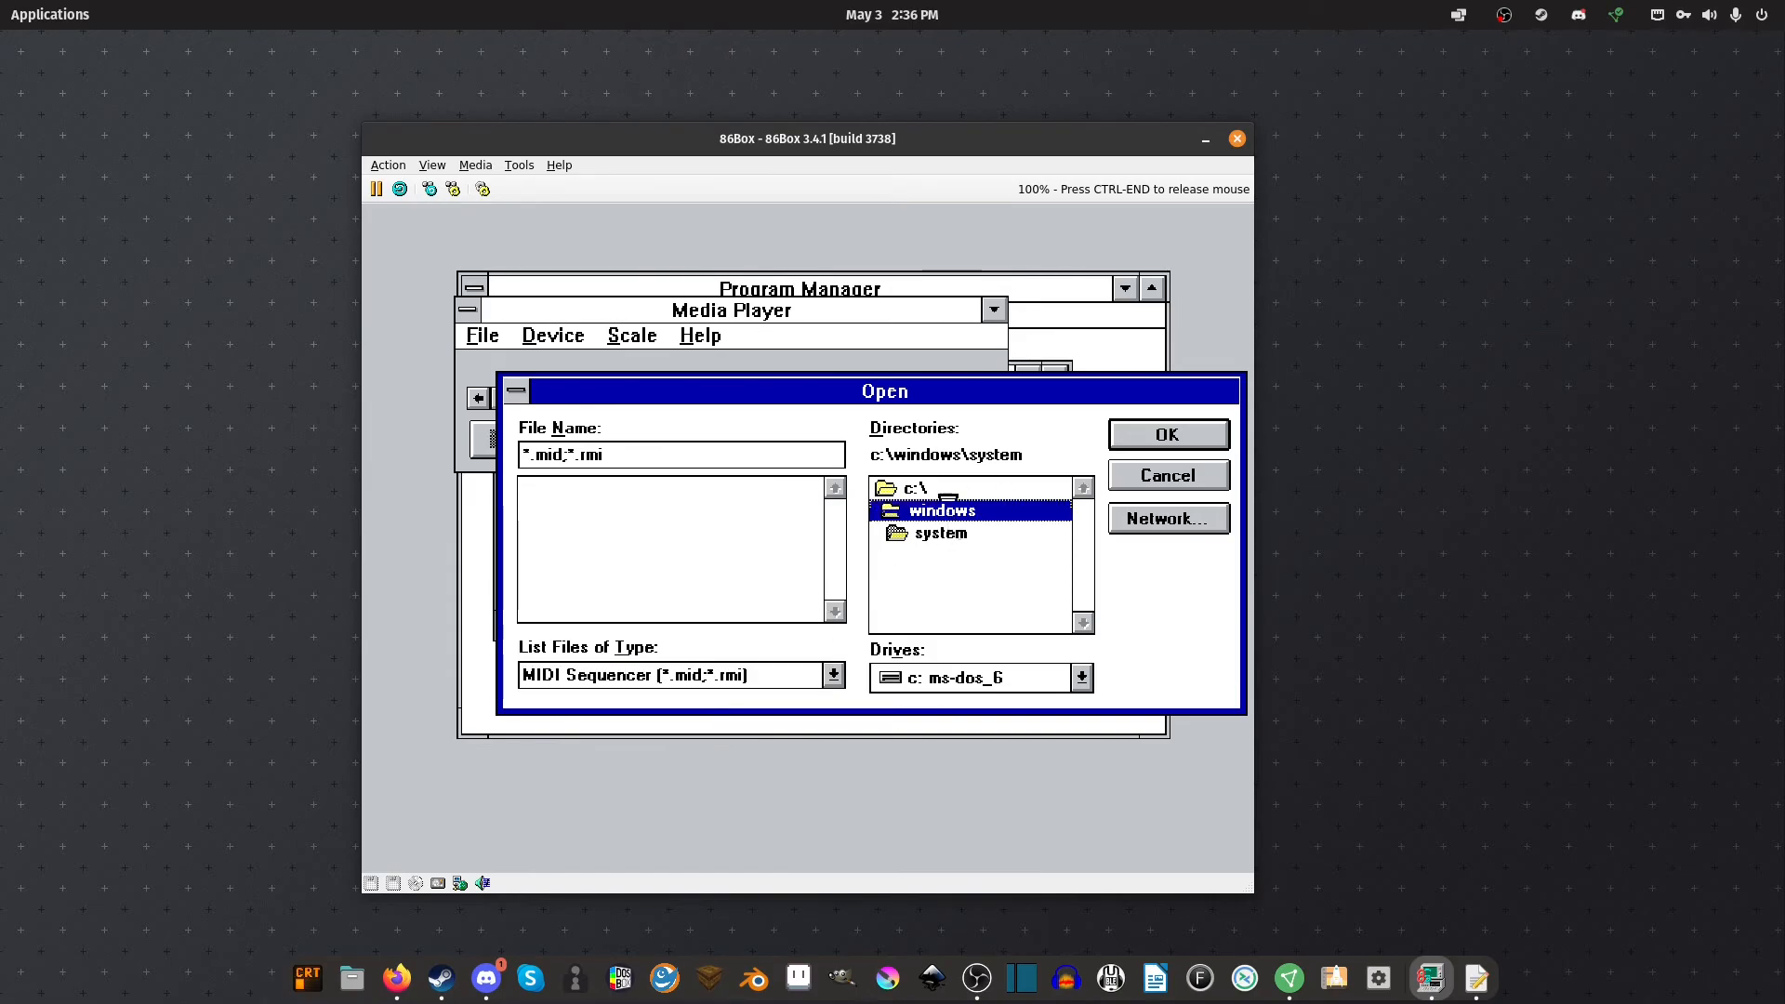
pyautogui.click(578, 490)
pyautogui.doubleClick(578, 490)
# Play CANYON.MID, stop it, and exit Media Player
pyautogui.click(506, 442)
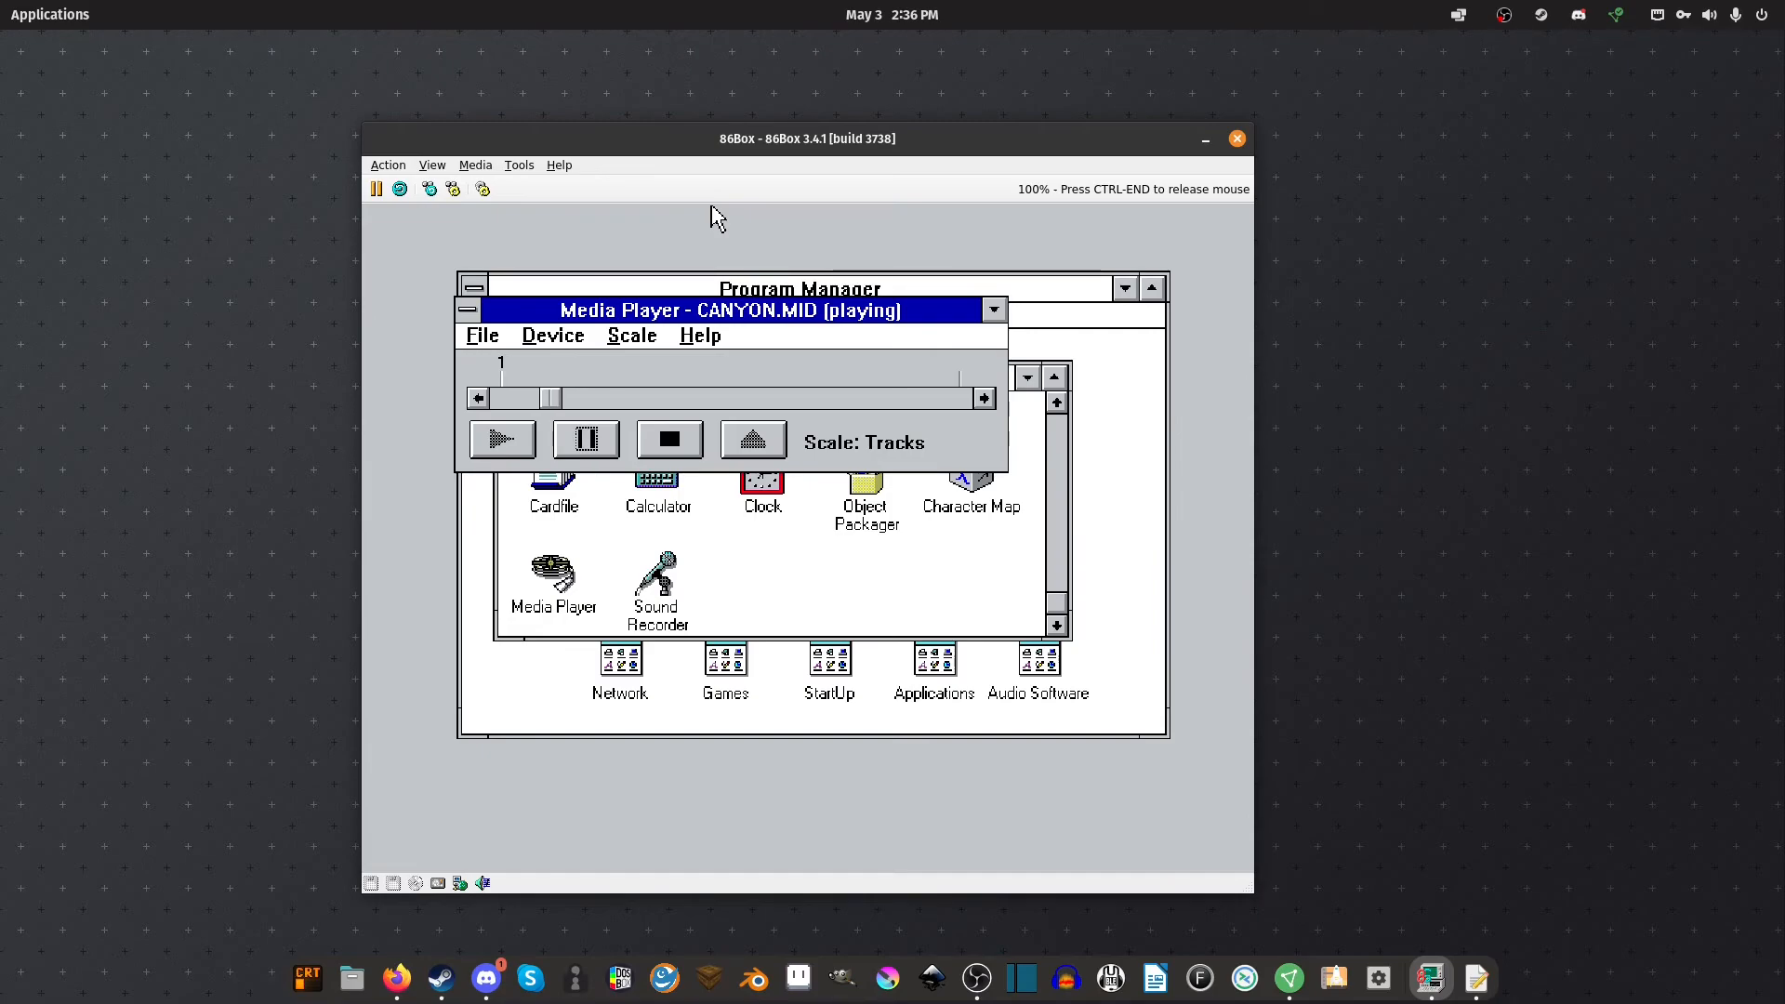
pyautogui.click(662, 439)
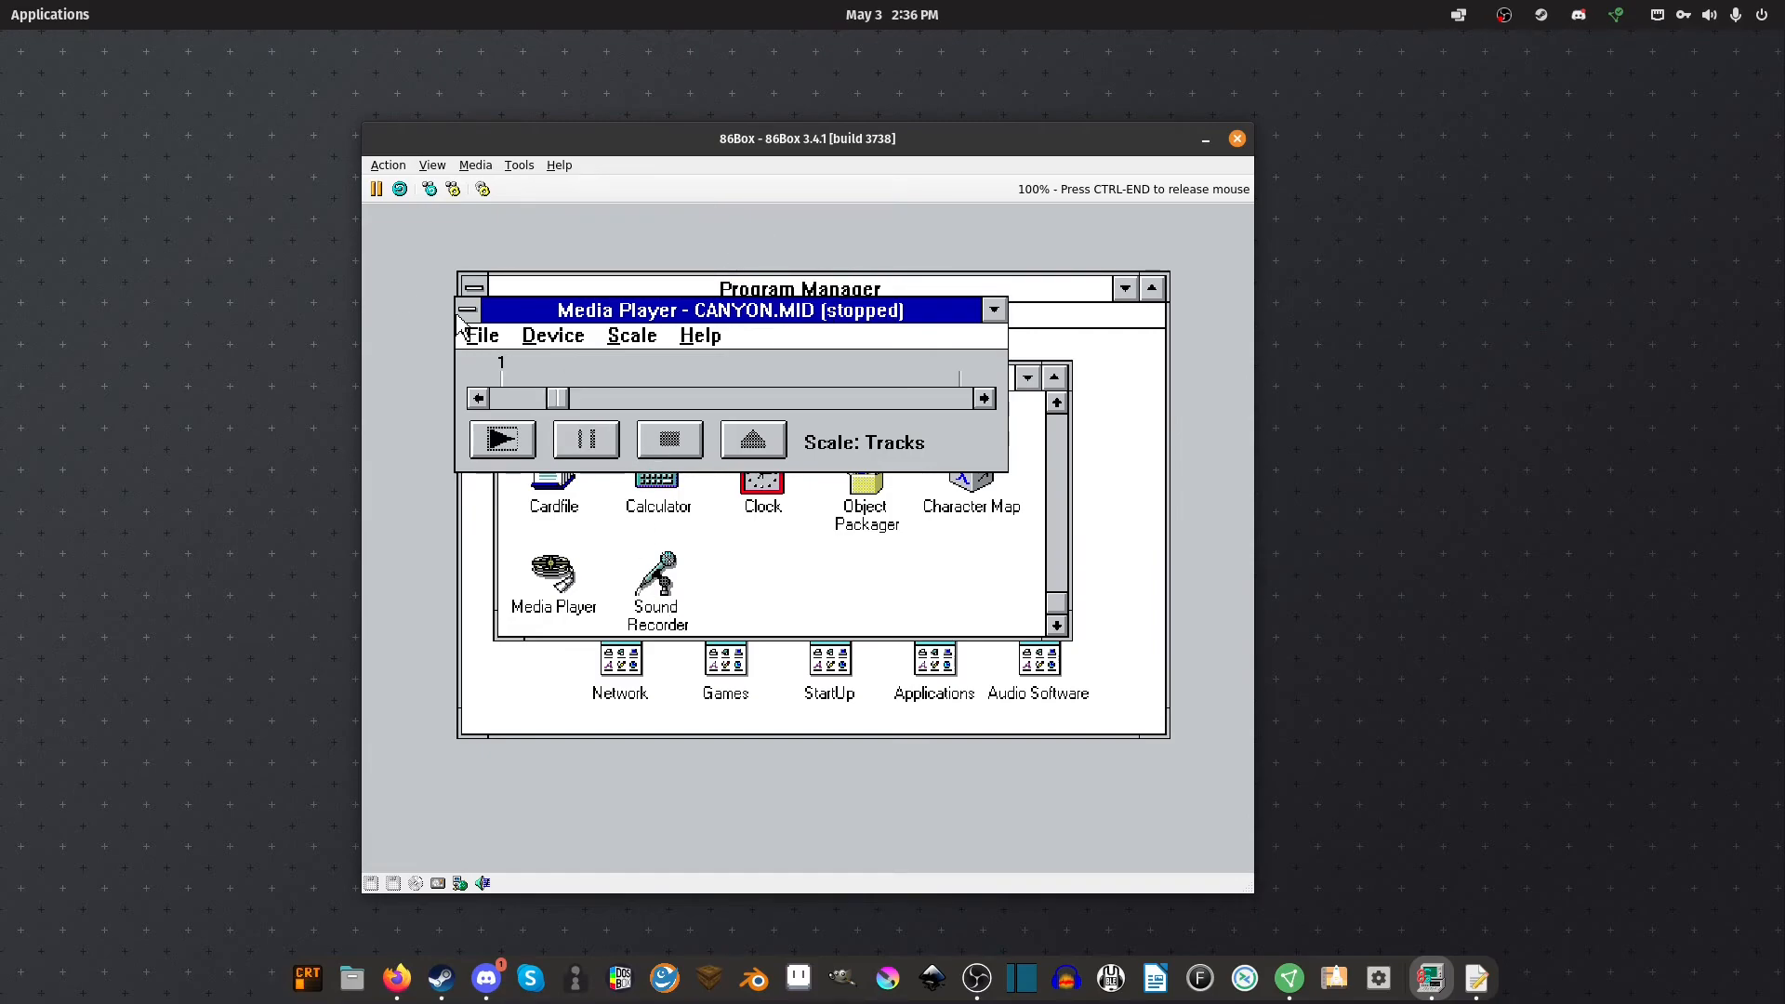
pyautogui.click(484, 335)
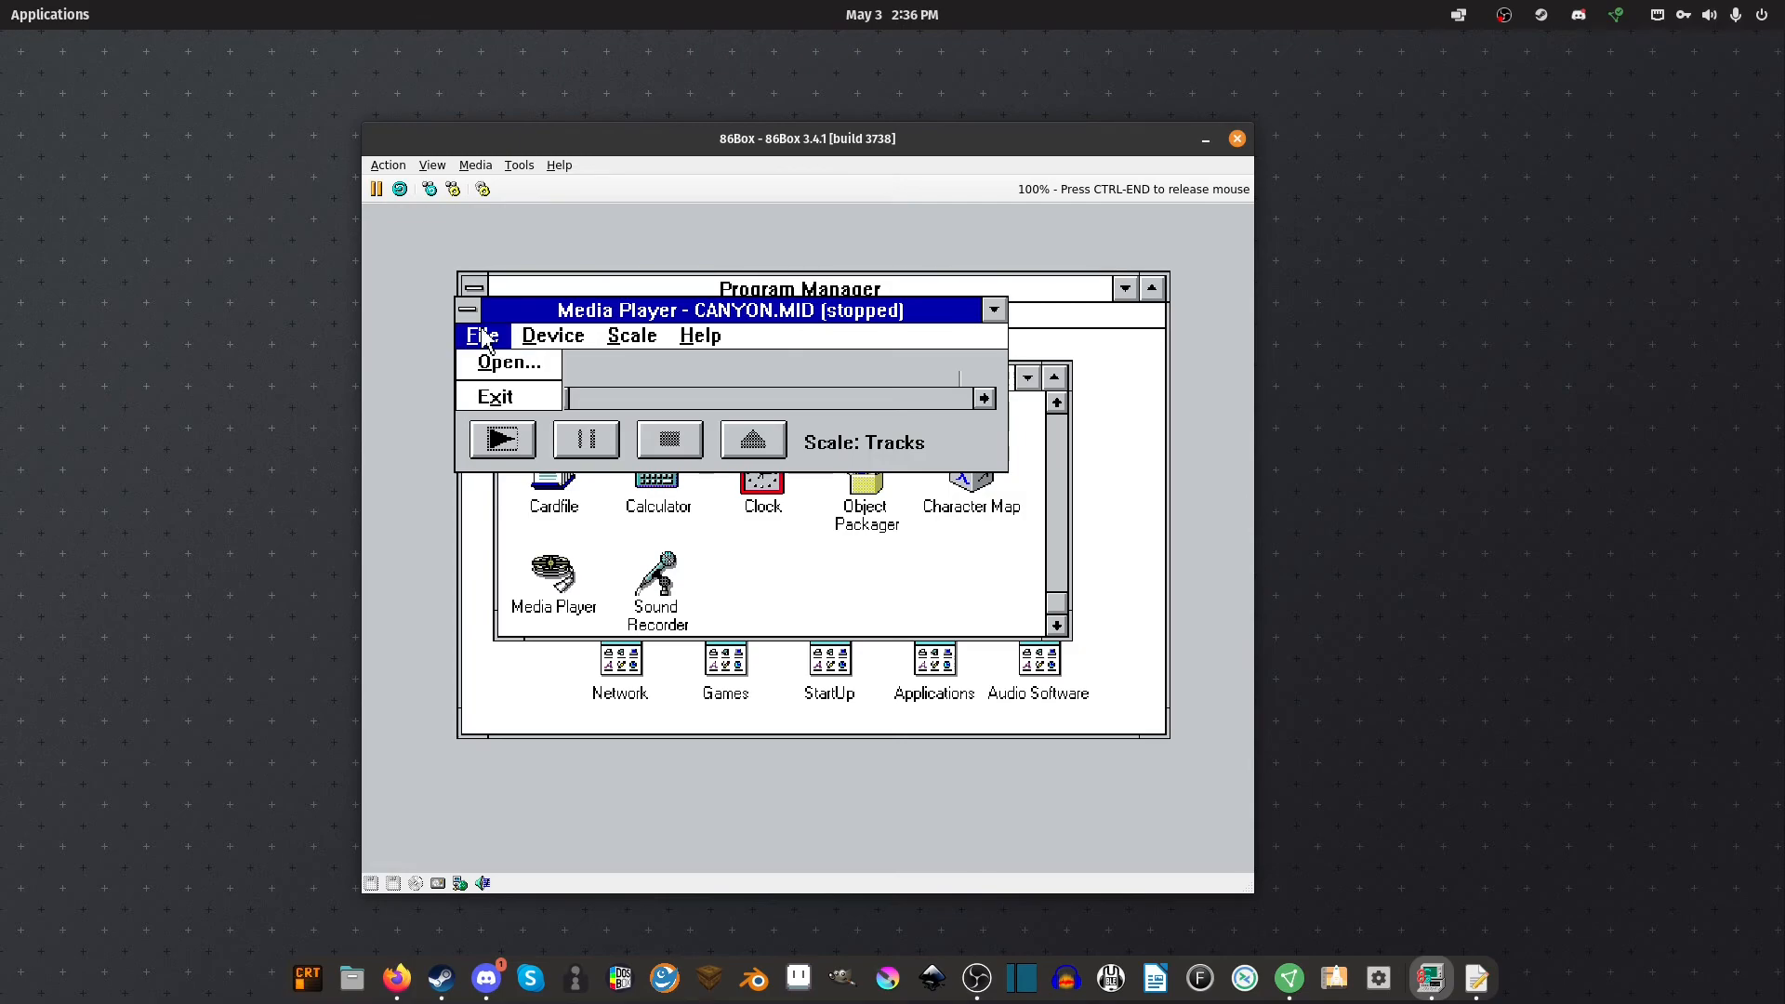
pyautogui.click(491, 396)
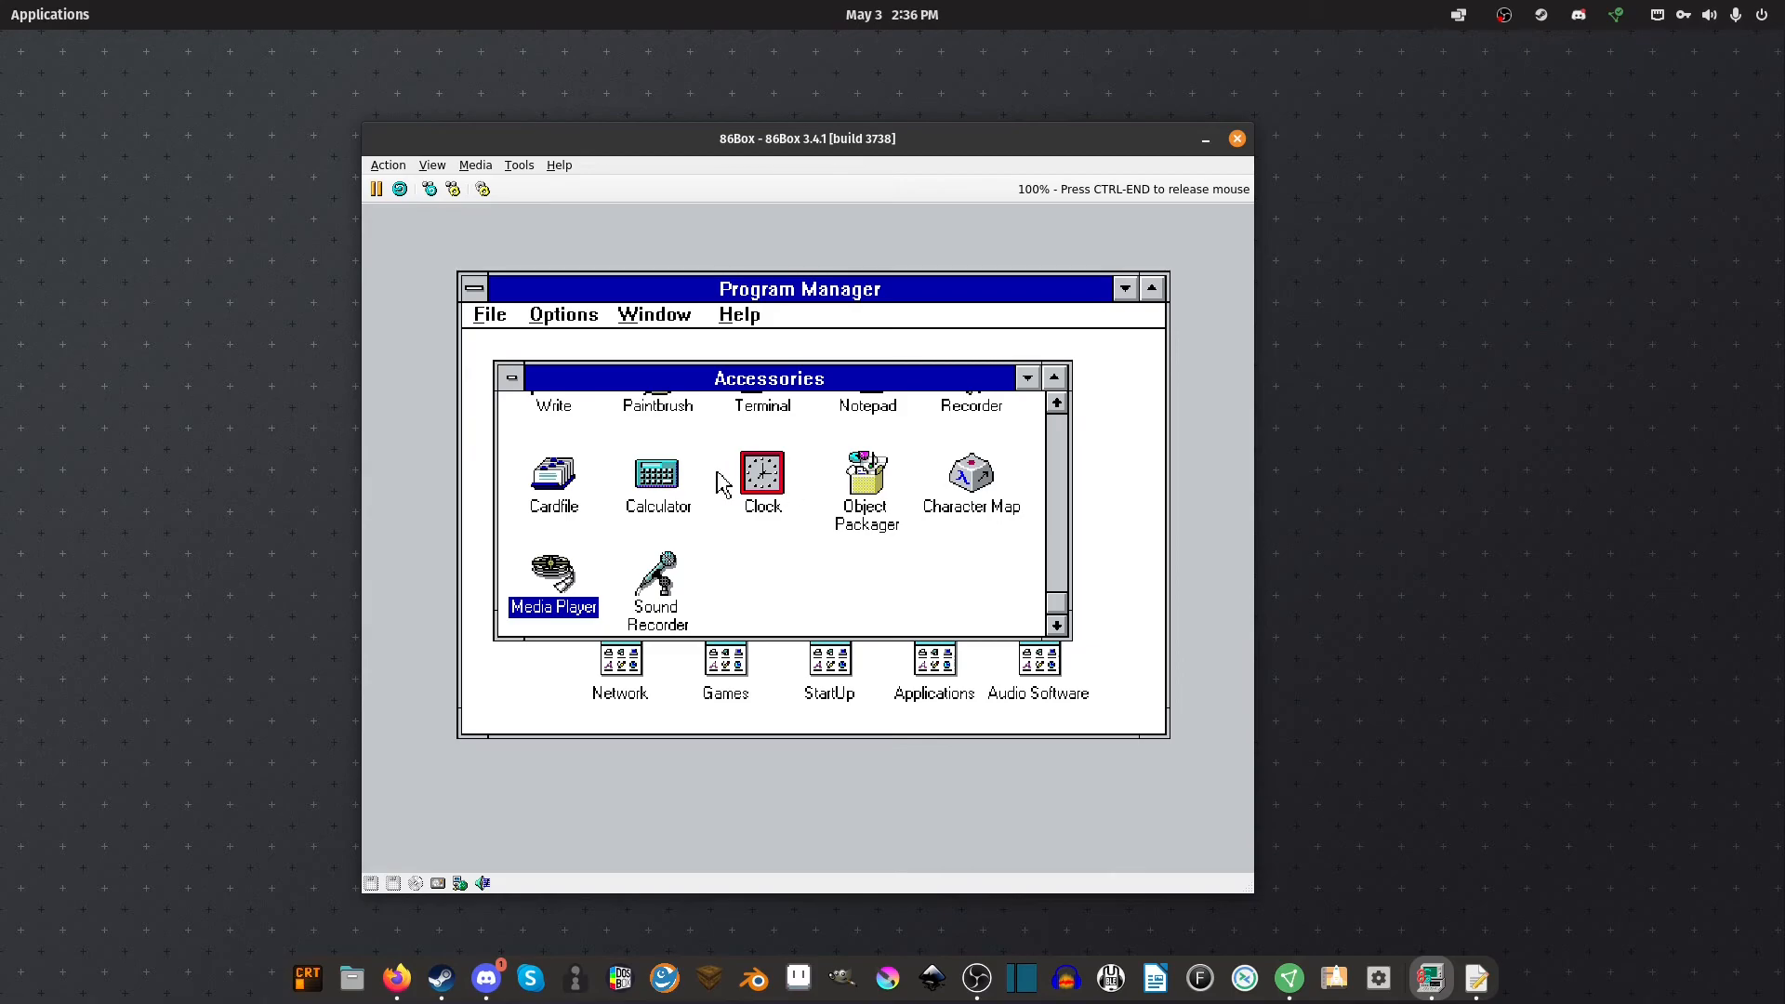
pyautogui.doubleClick(751, 478)
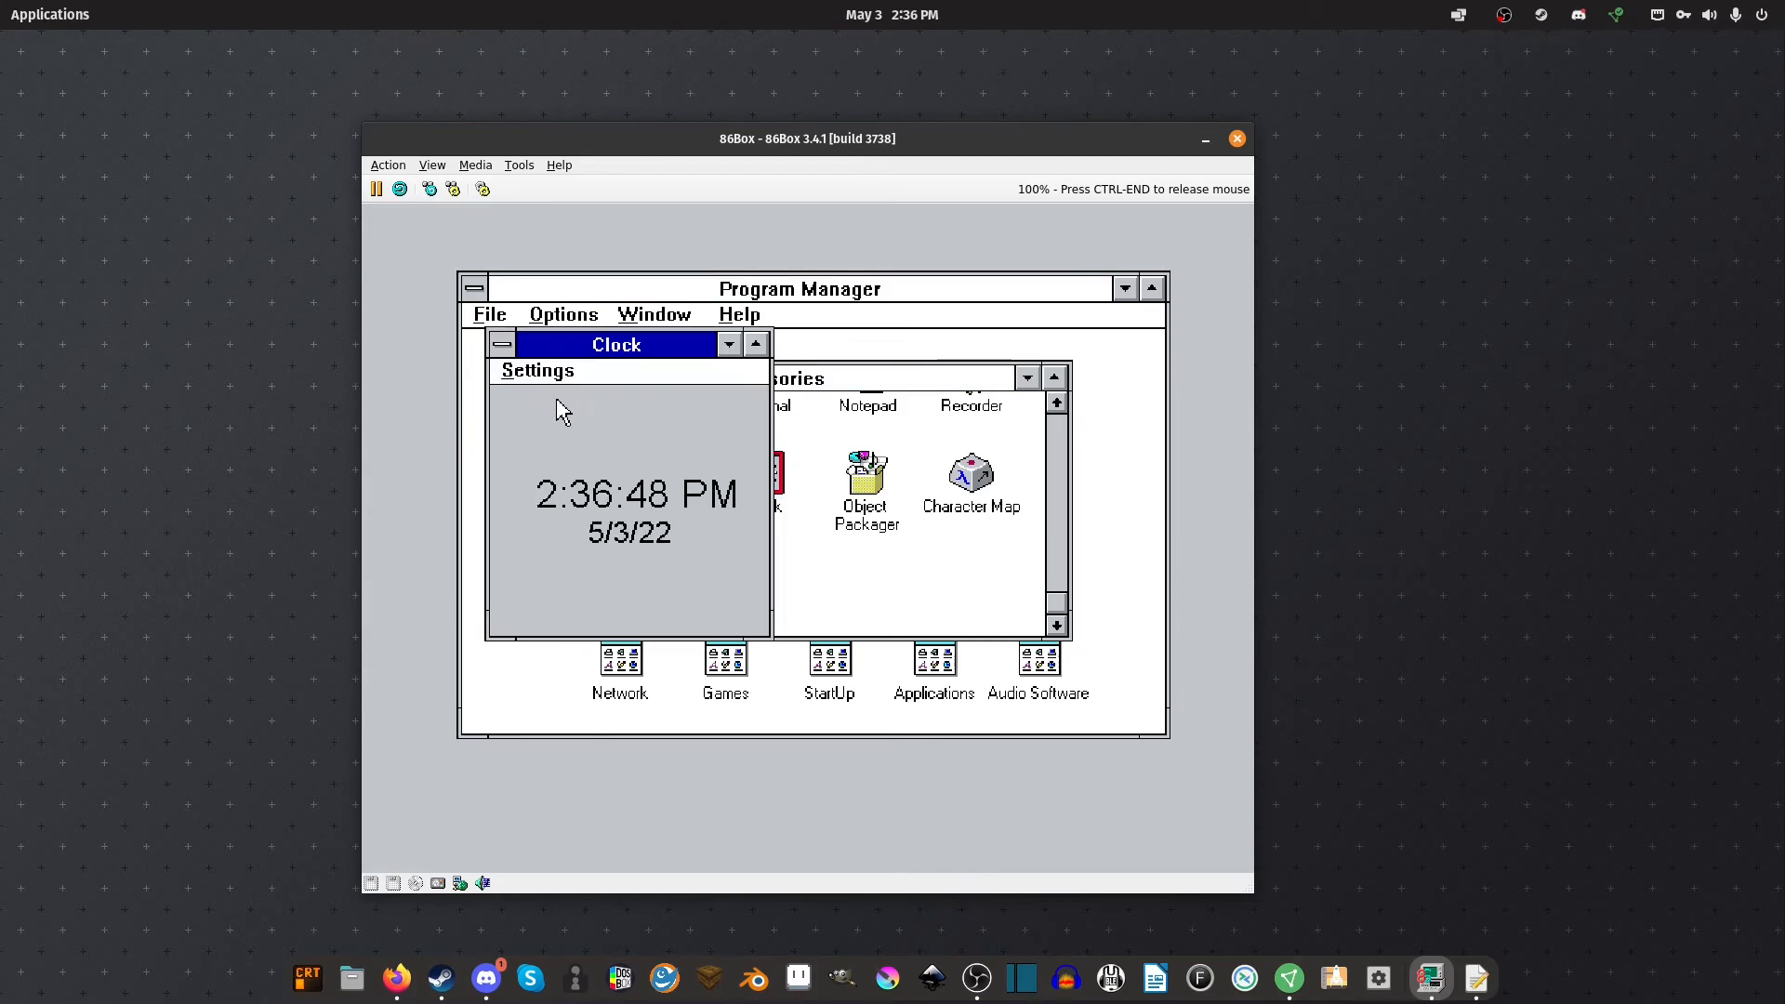
pyautogui.click(520, 372)
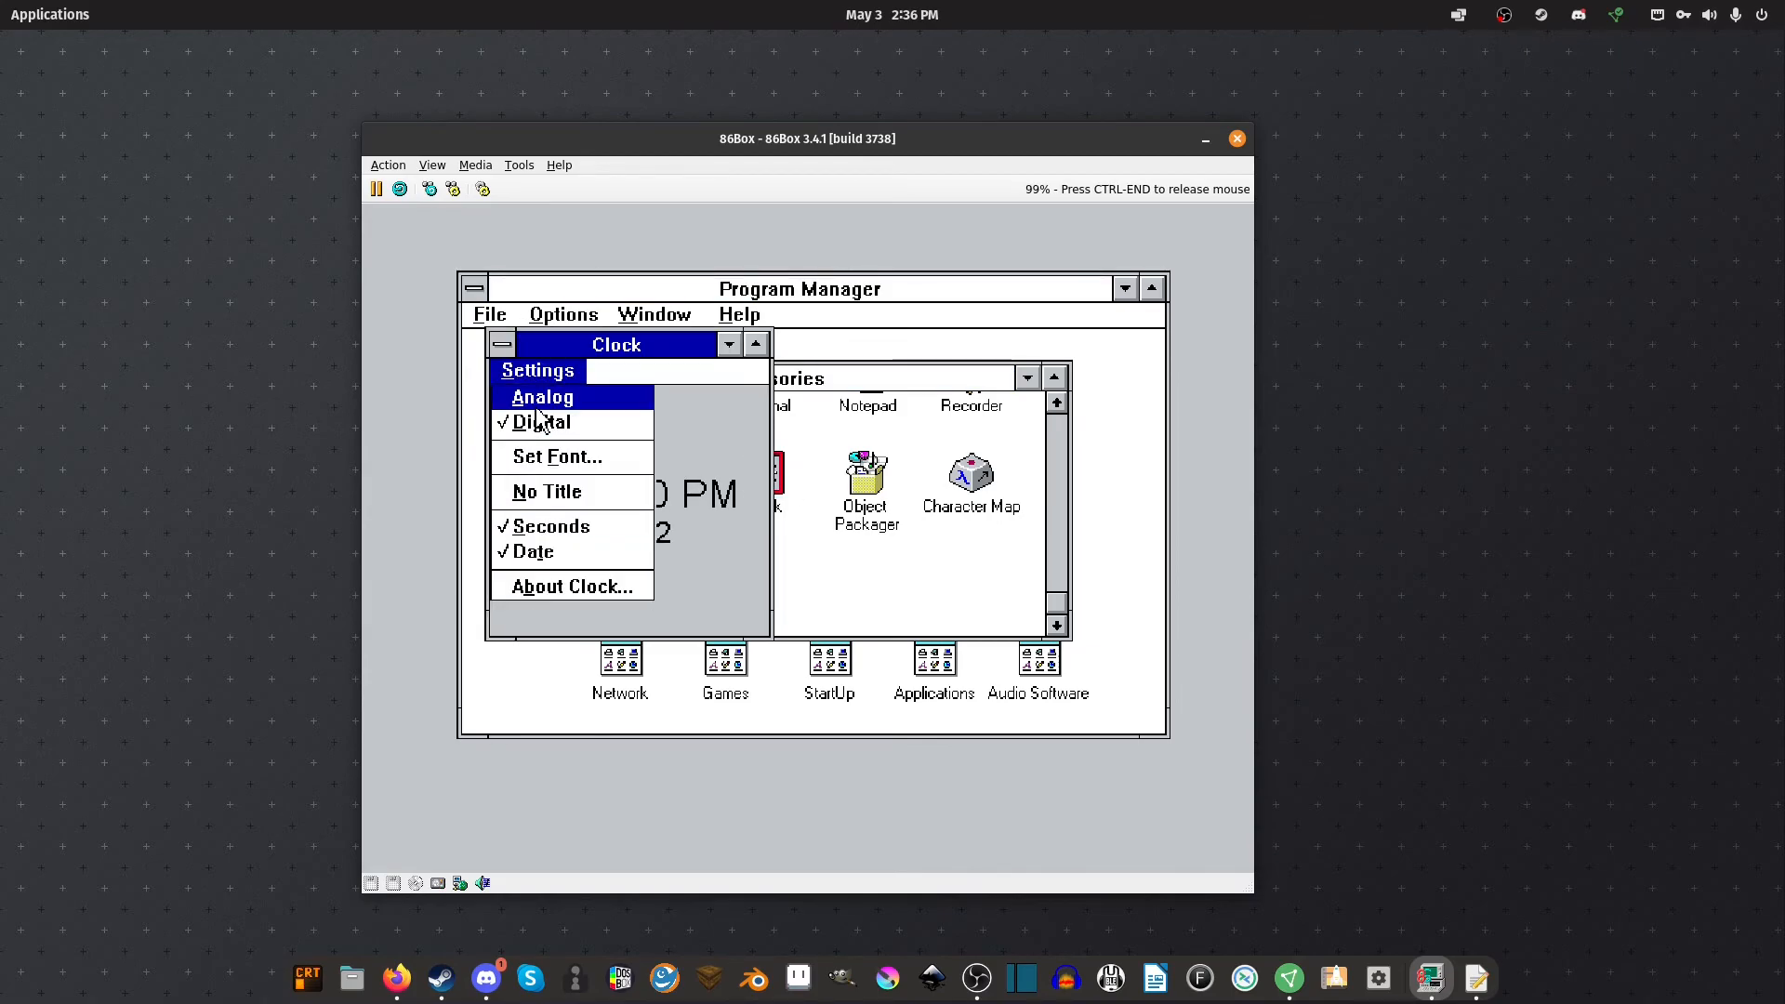
pyautogui.click(698, 431)
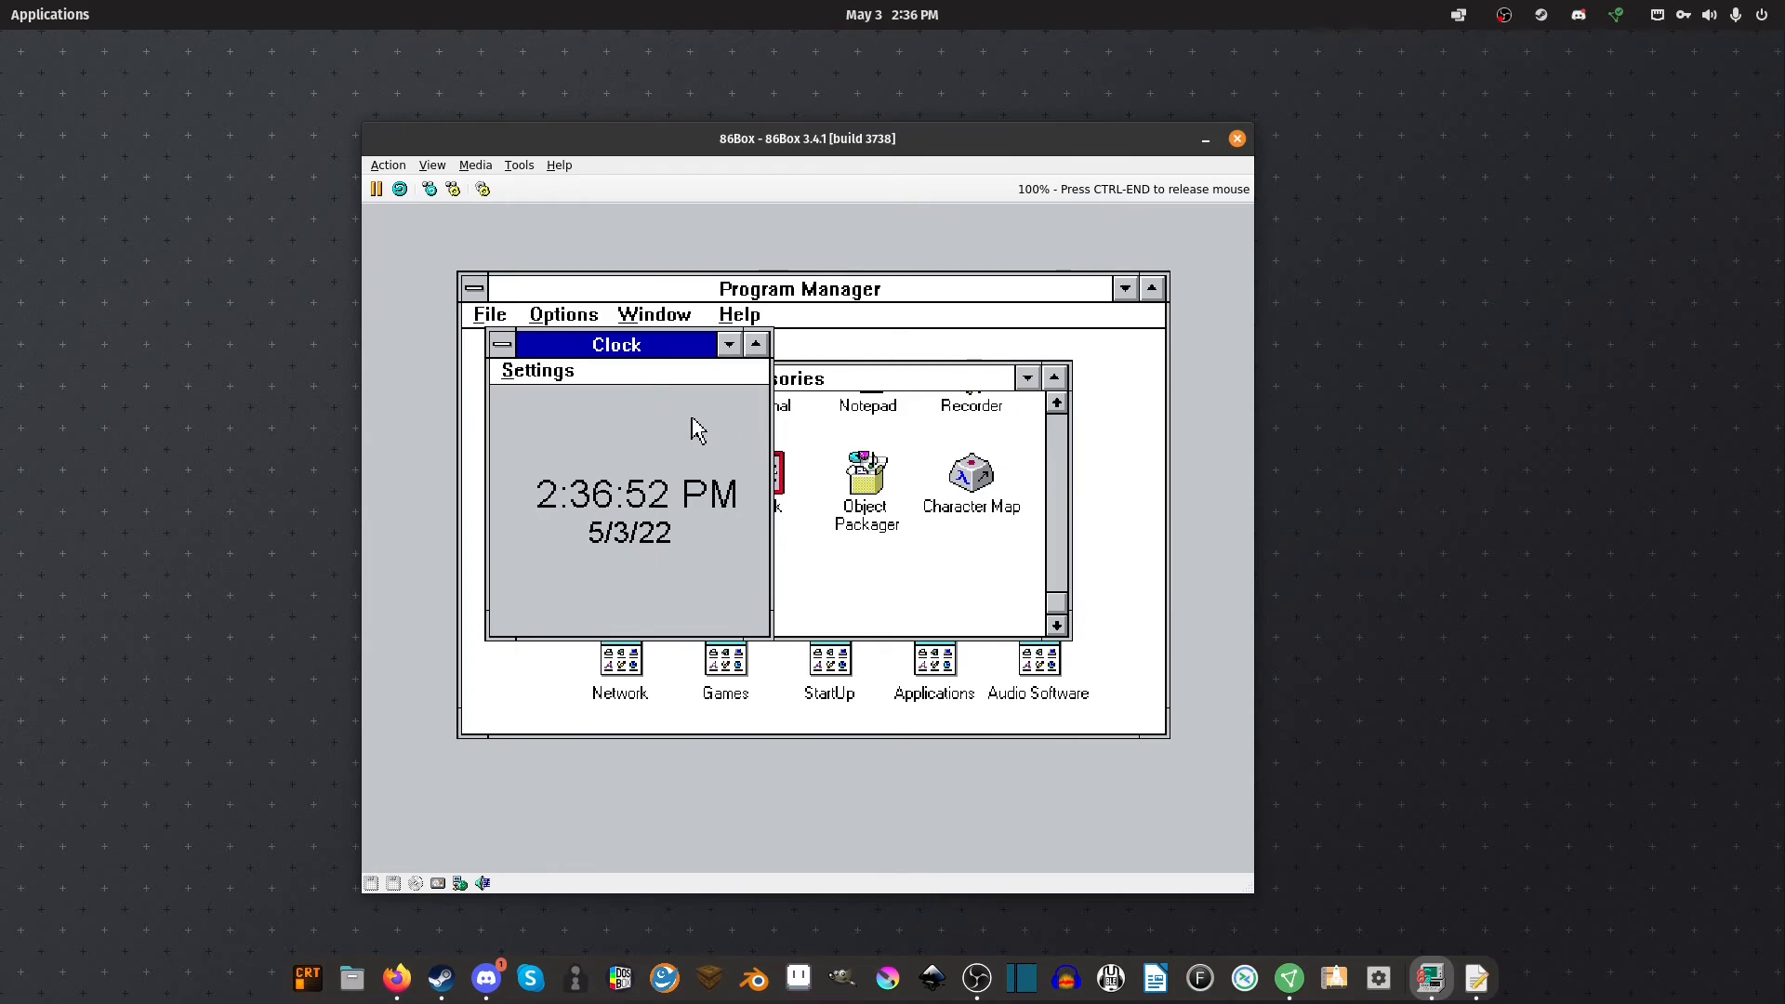
pyautogui.doubleClick(504, 349)
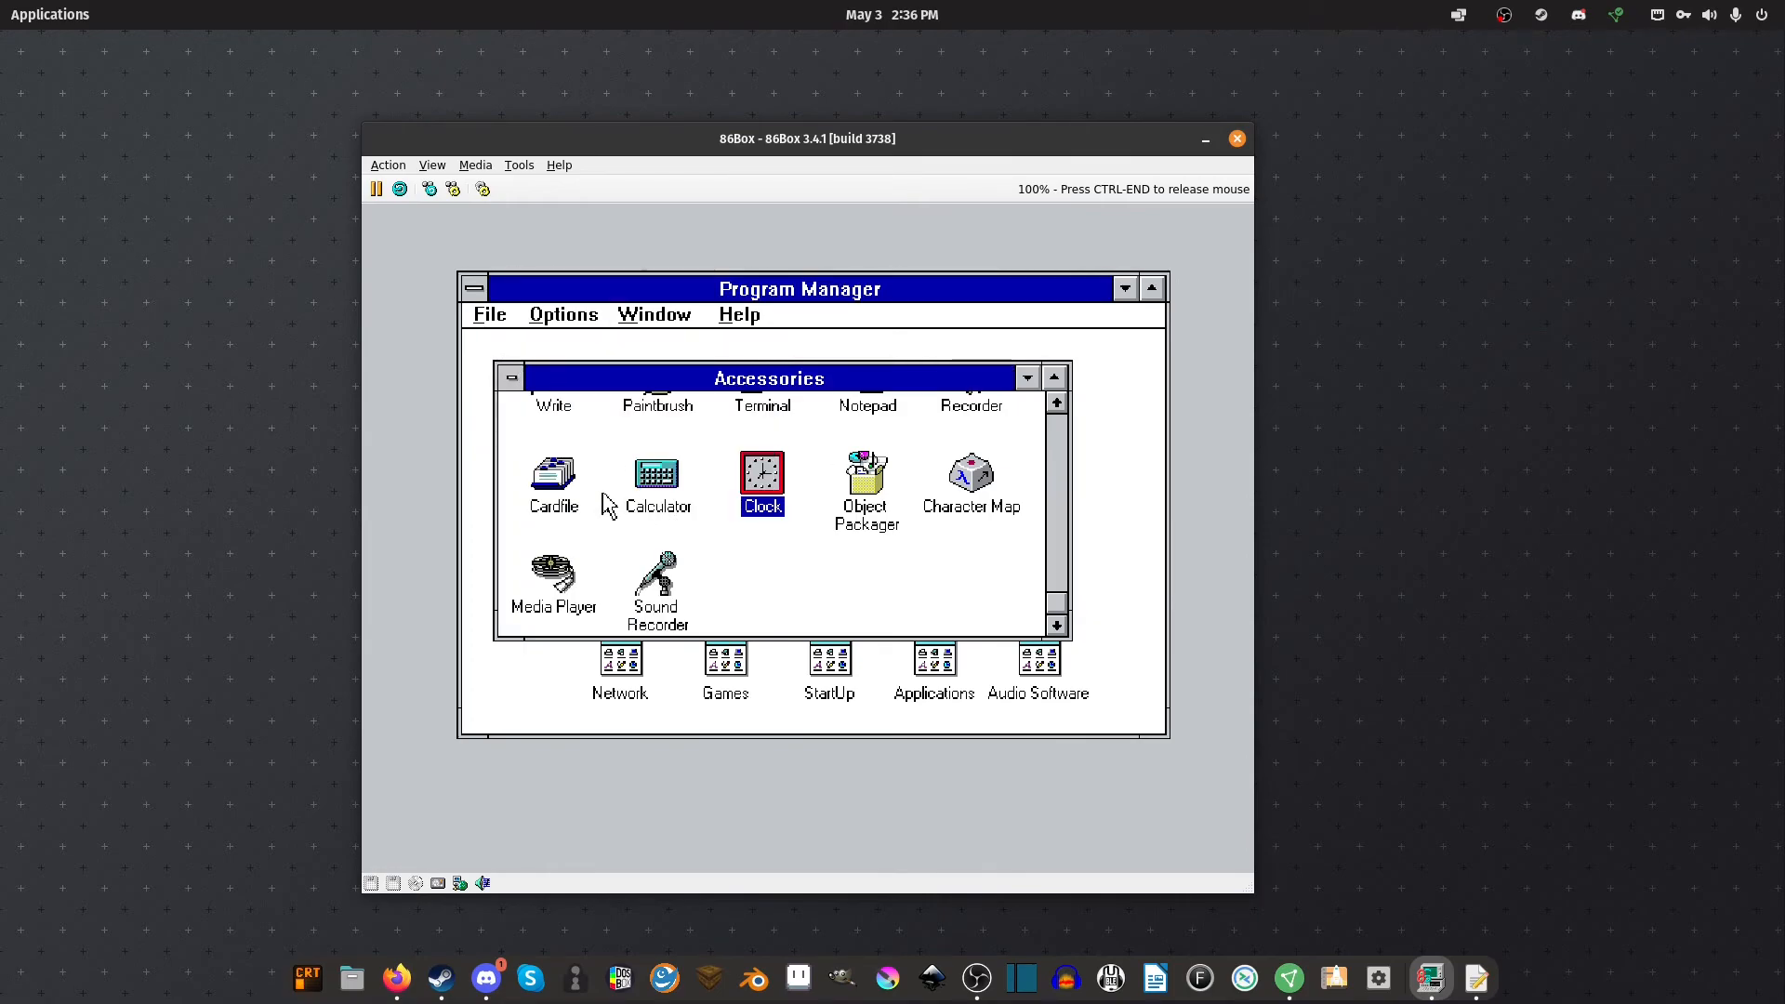
pyautogui.doubleClick(666, 509)
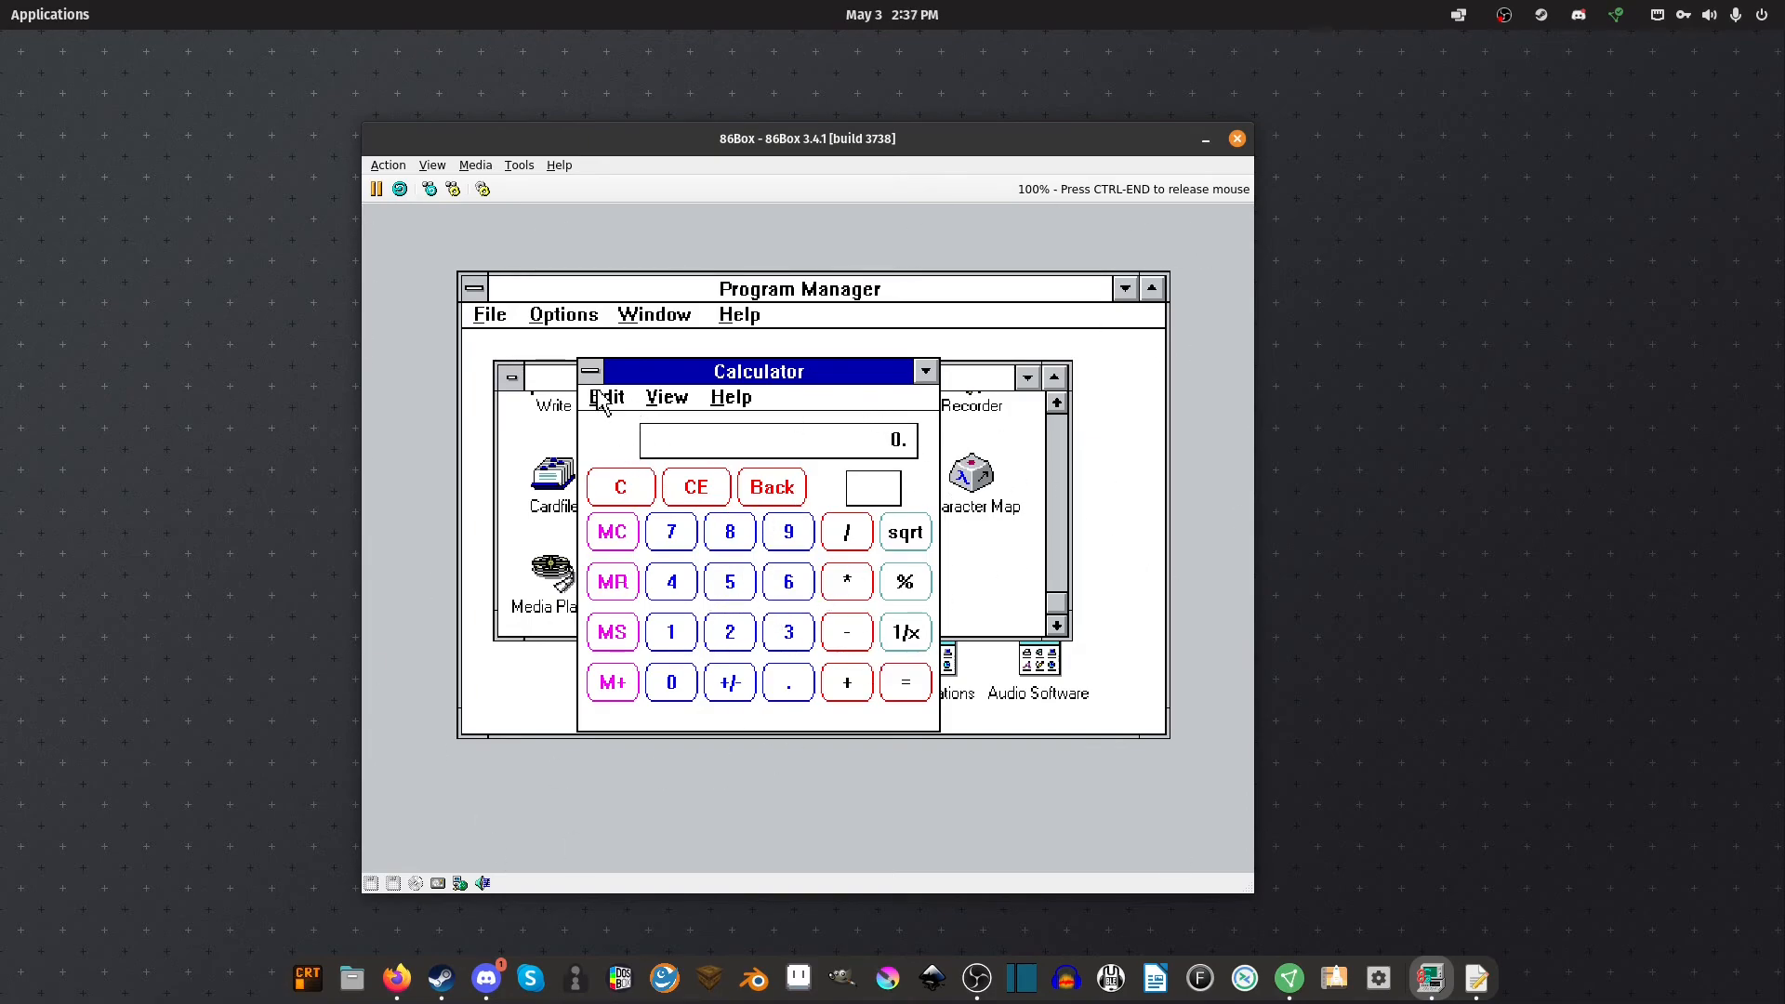
pyautogui.click(590, 371)
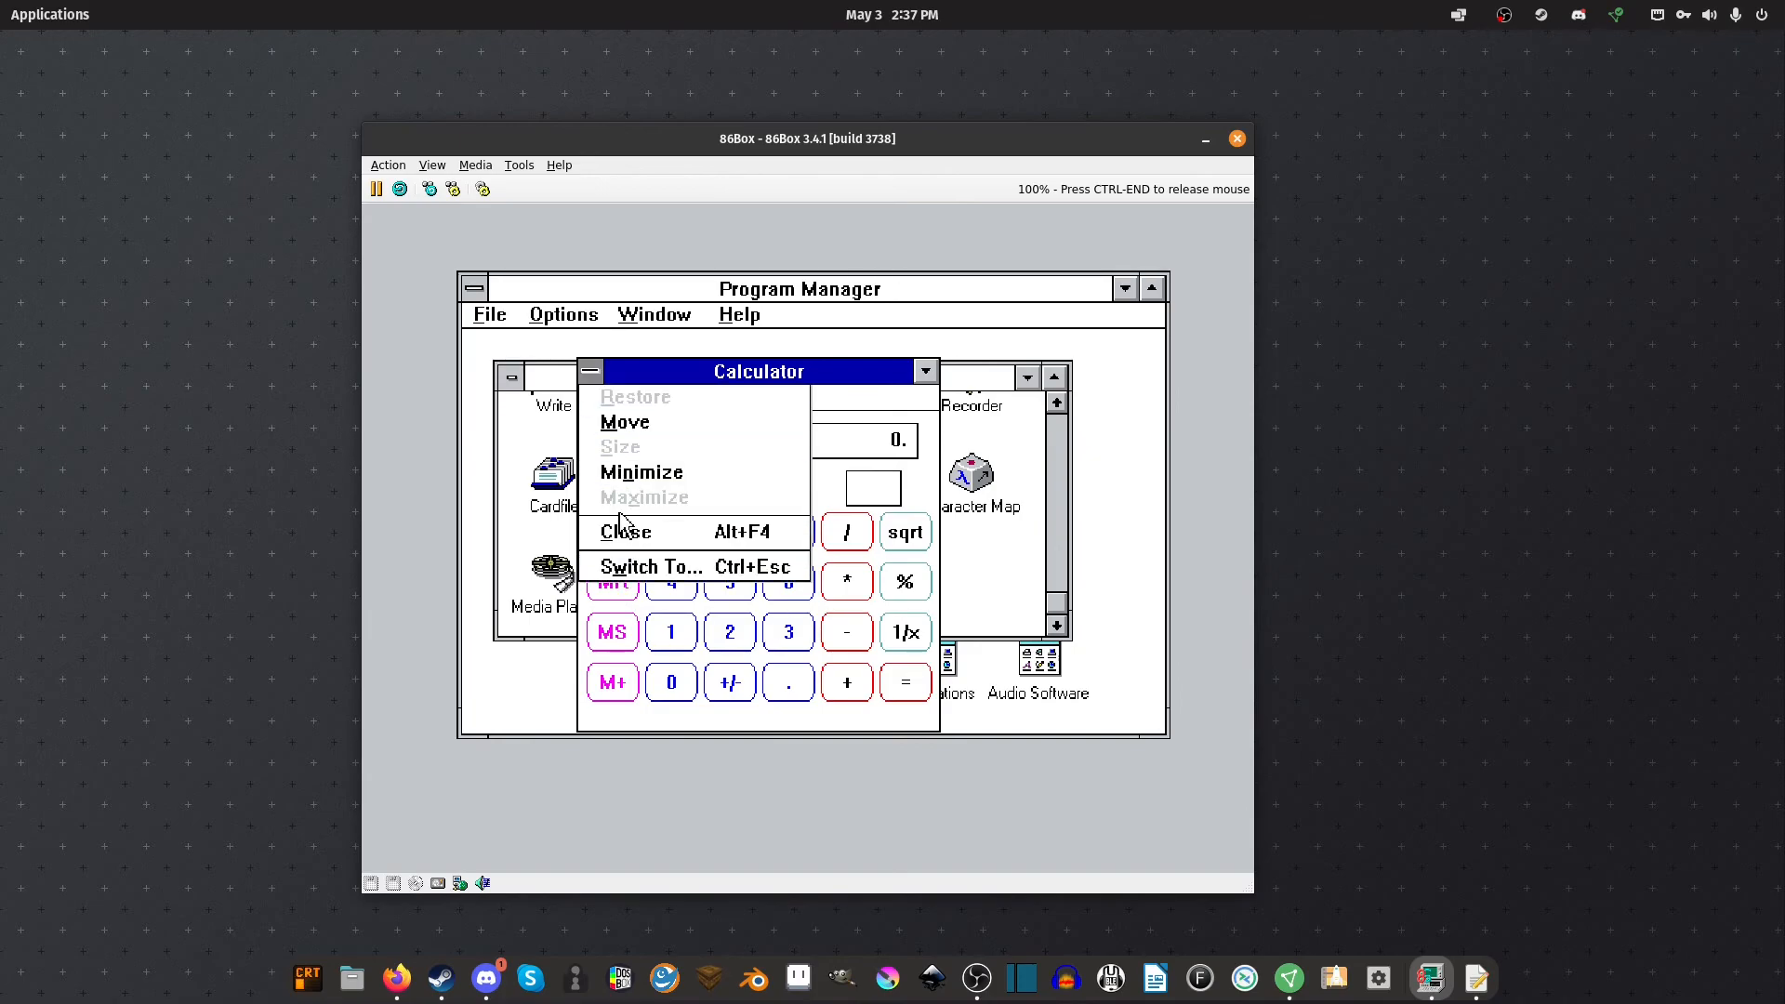
pyautogui.click(649, 532)
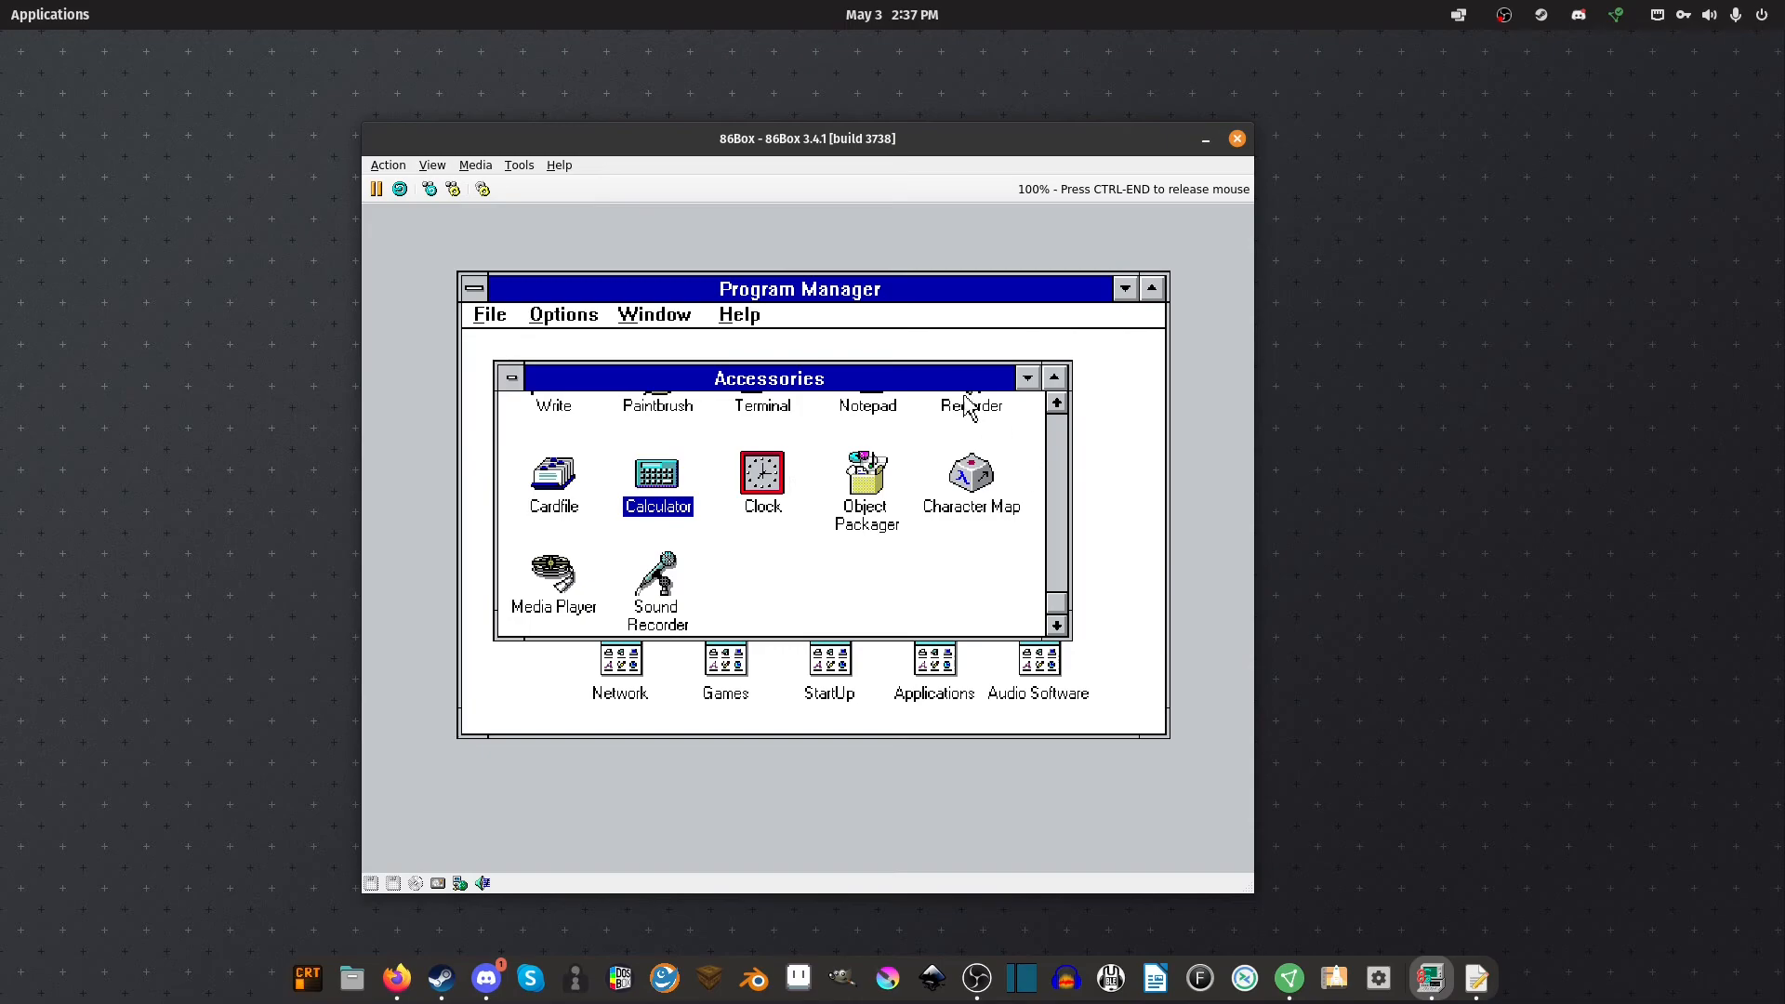
pyautogui.hotkey('alt', 'F4')
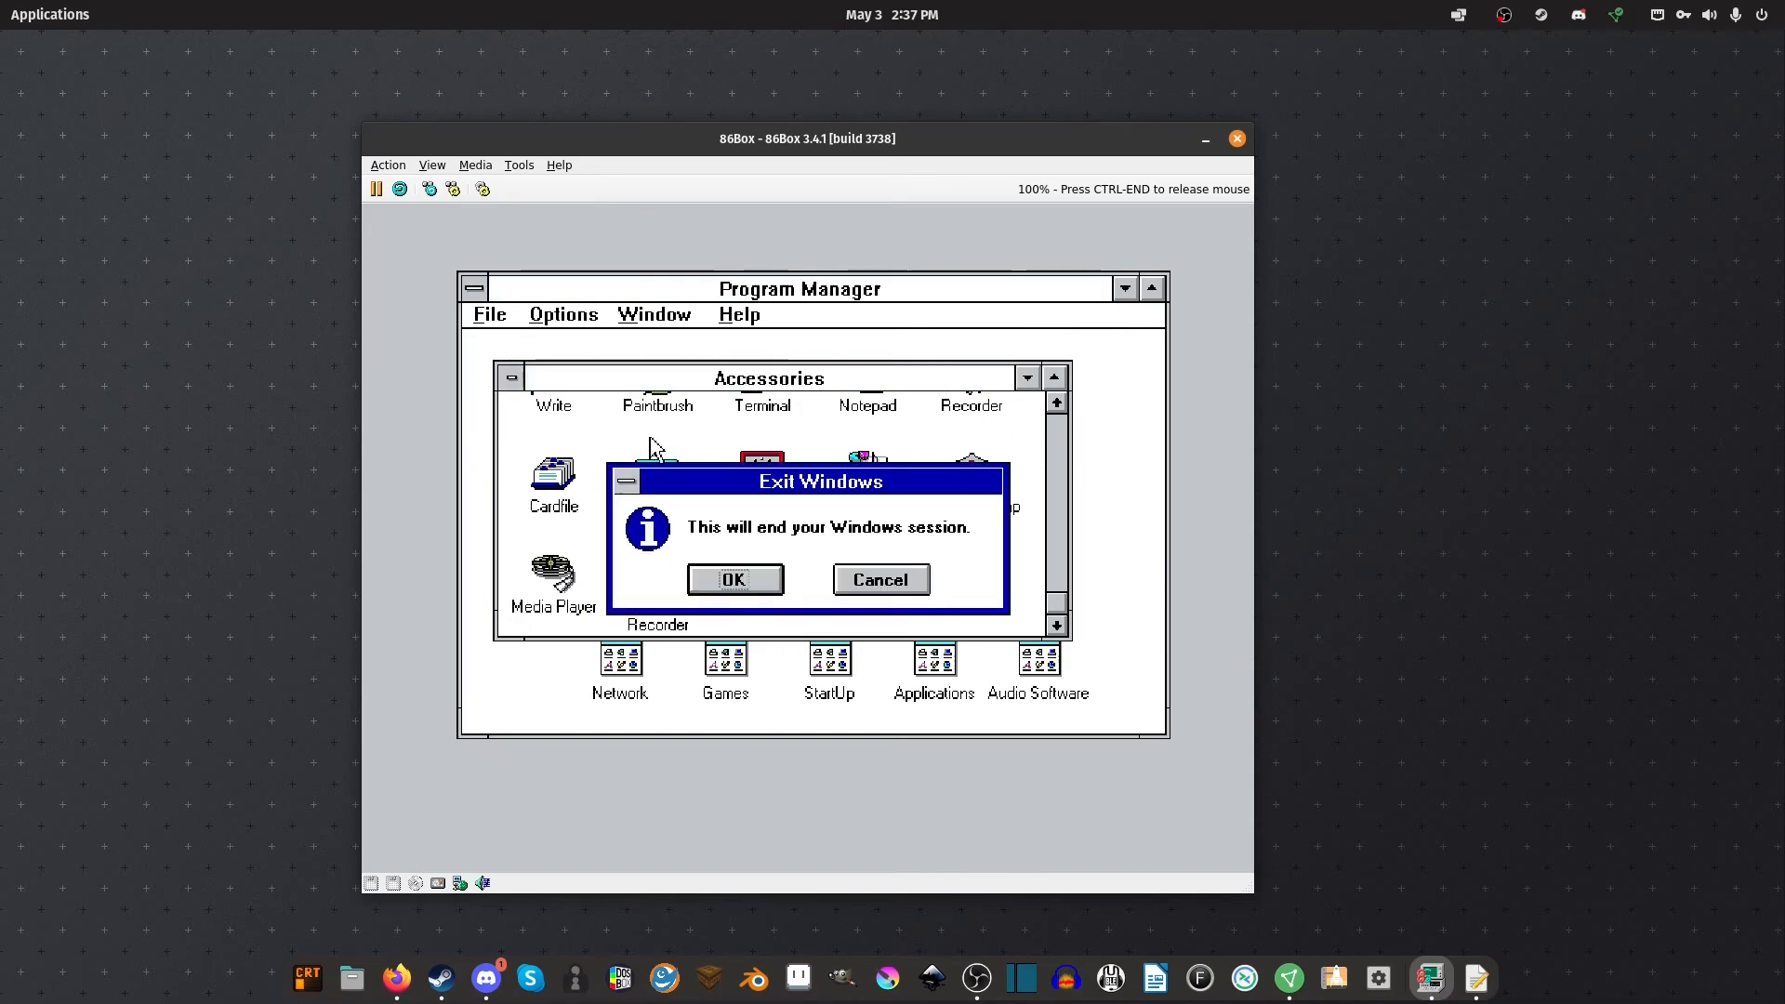
pyautogui.click(881, 578)
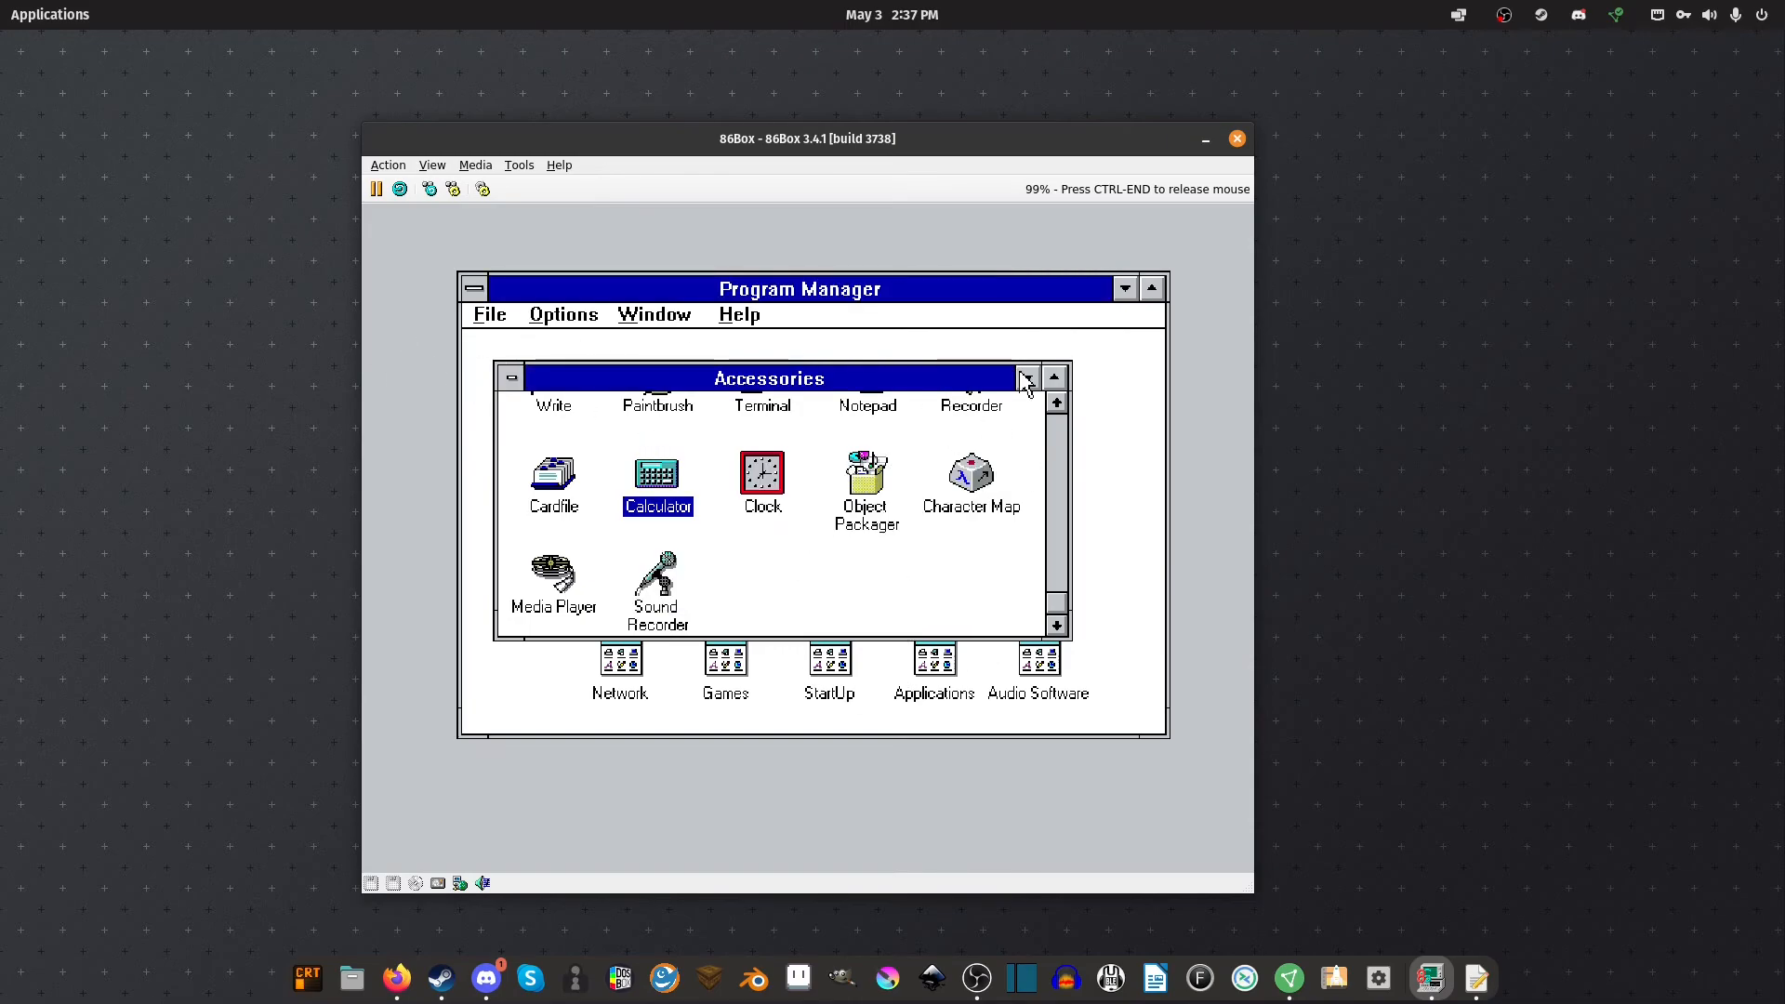
pyautogui.click(1058, 437)
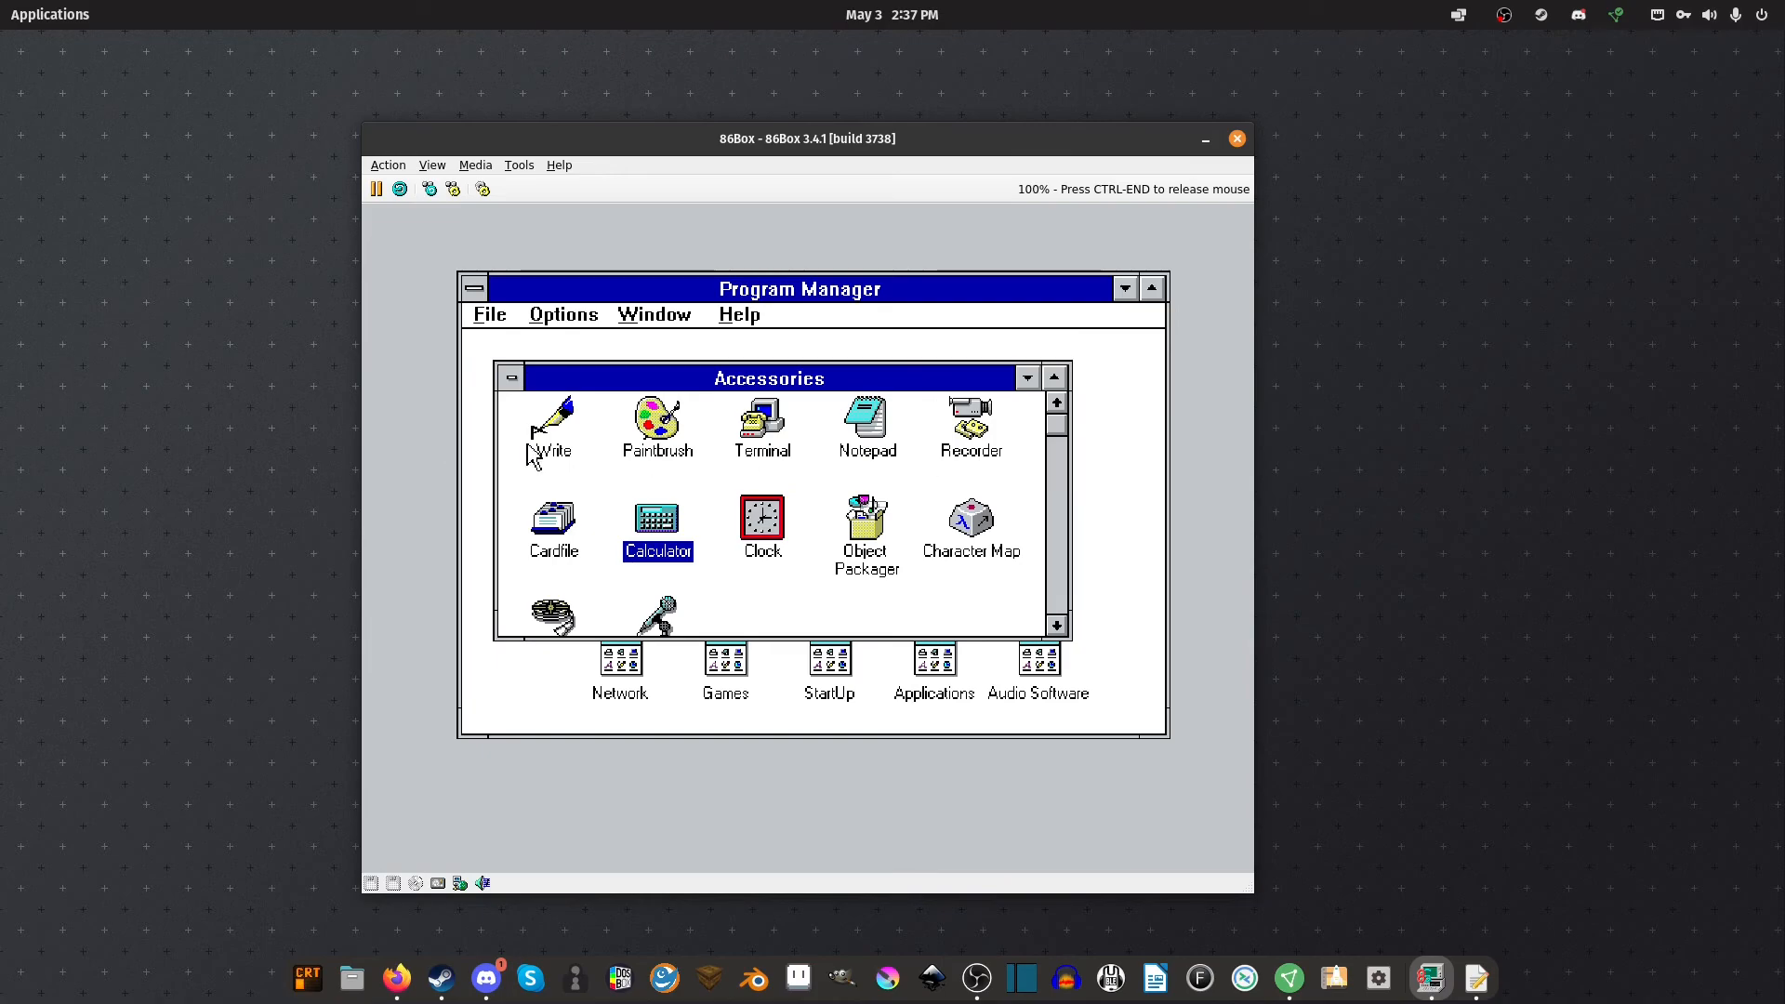
# Launch Terminal without a default serial port, then quit it
pyautogui.doubleClick(773, 429)
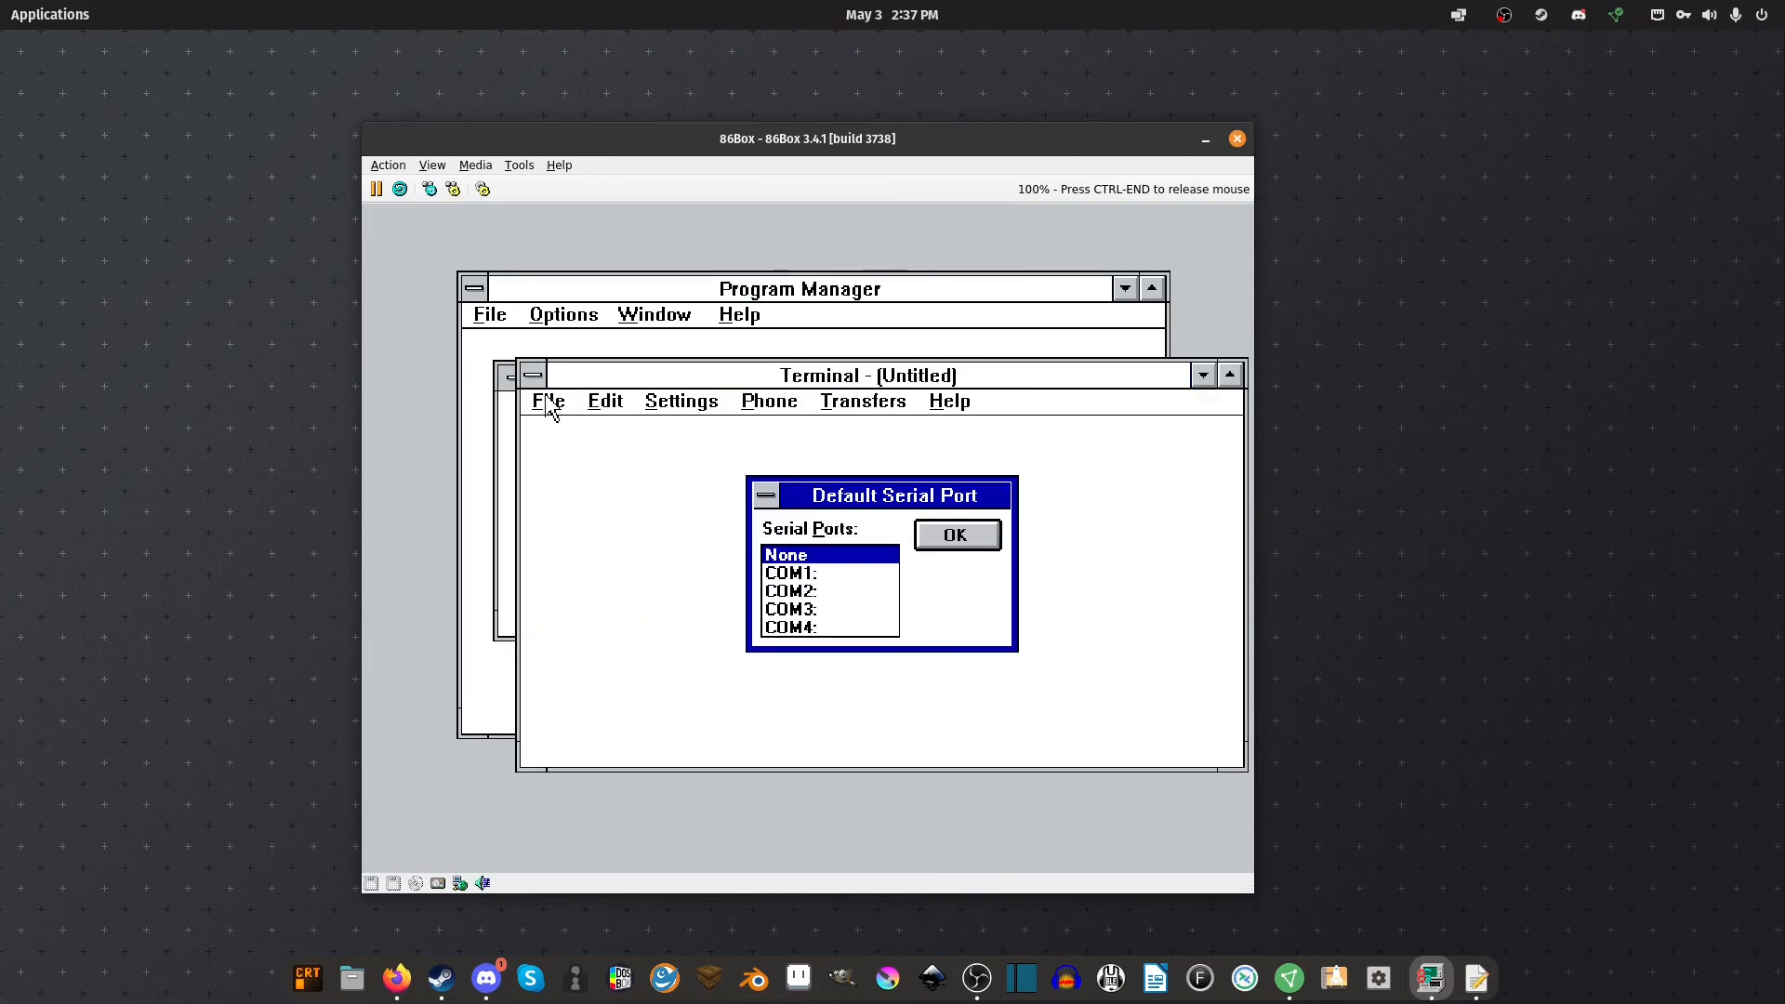
pyautogui.click(957, 536)
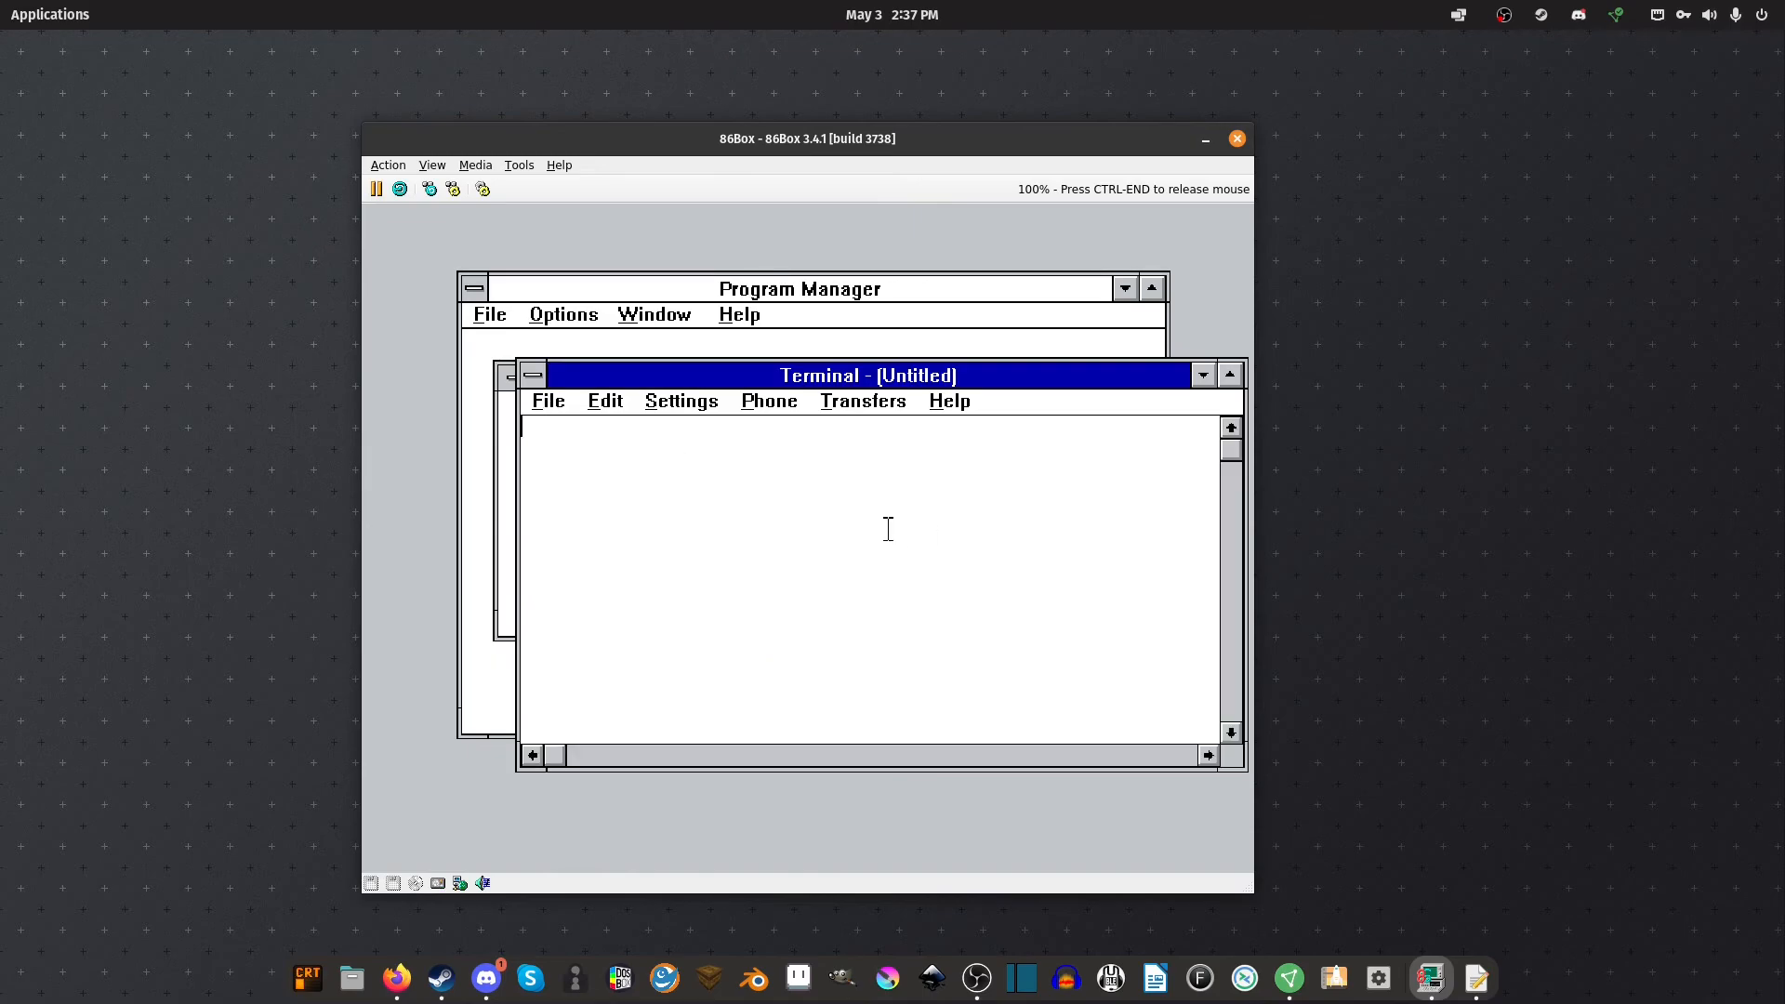
pyautogui.click(548, 401)
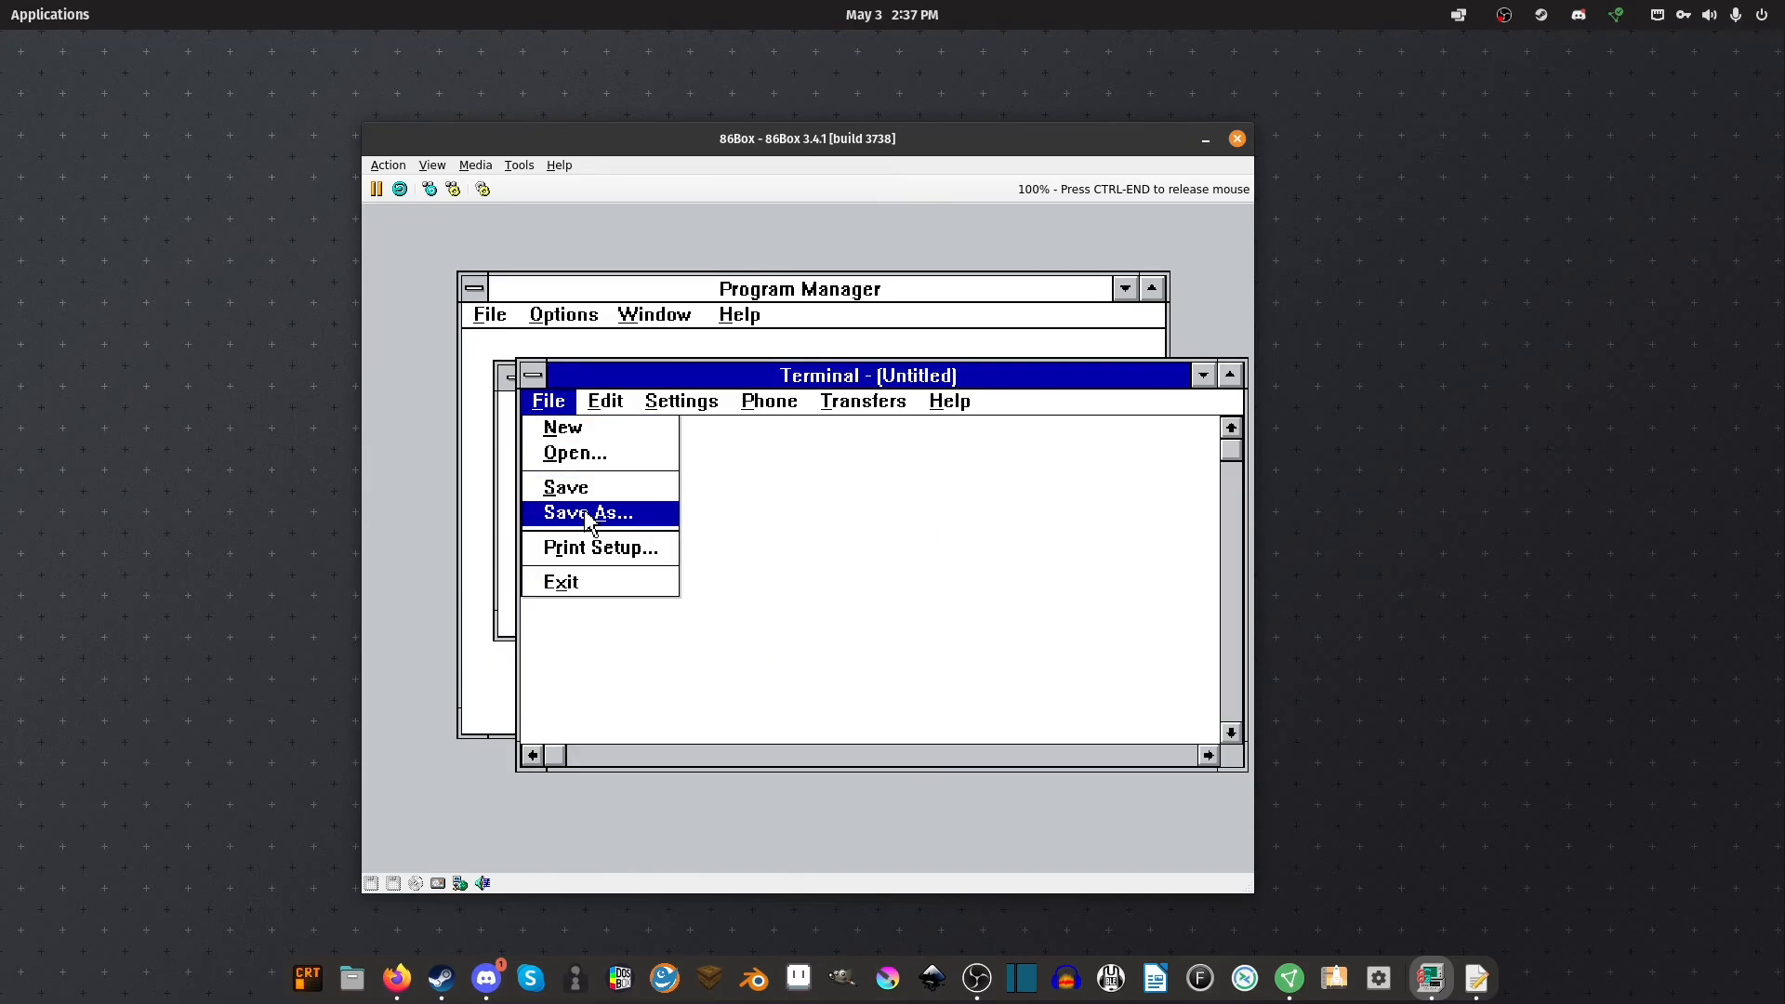
pyautogui.moveTo(816, 398)
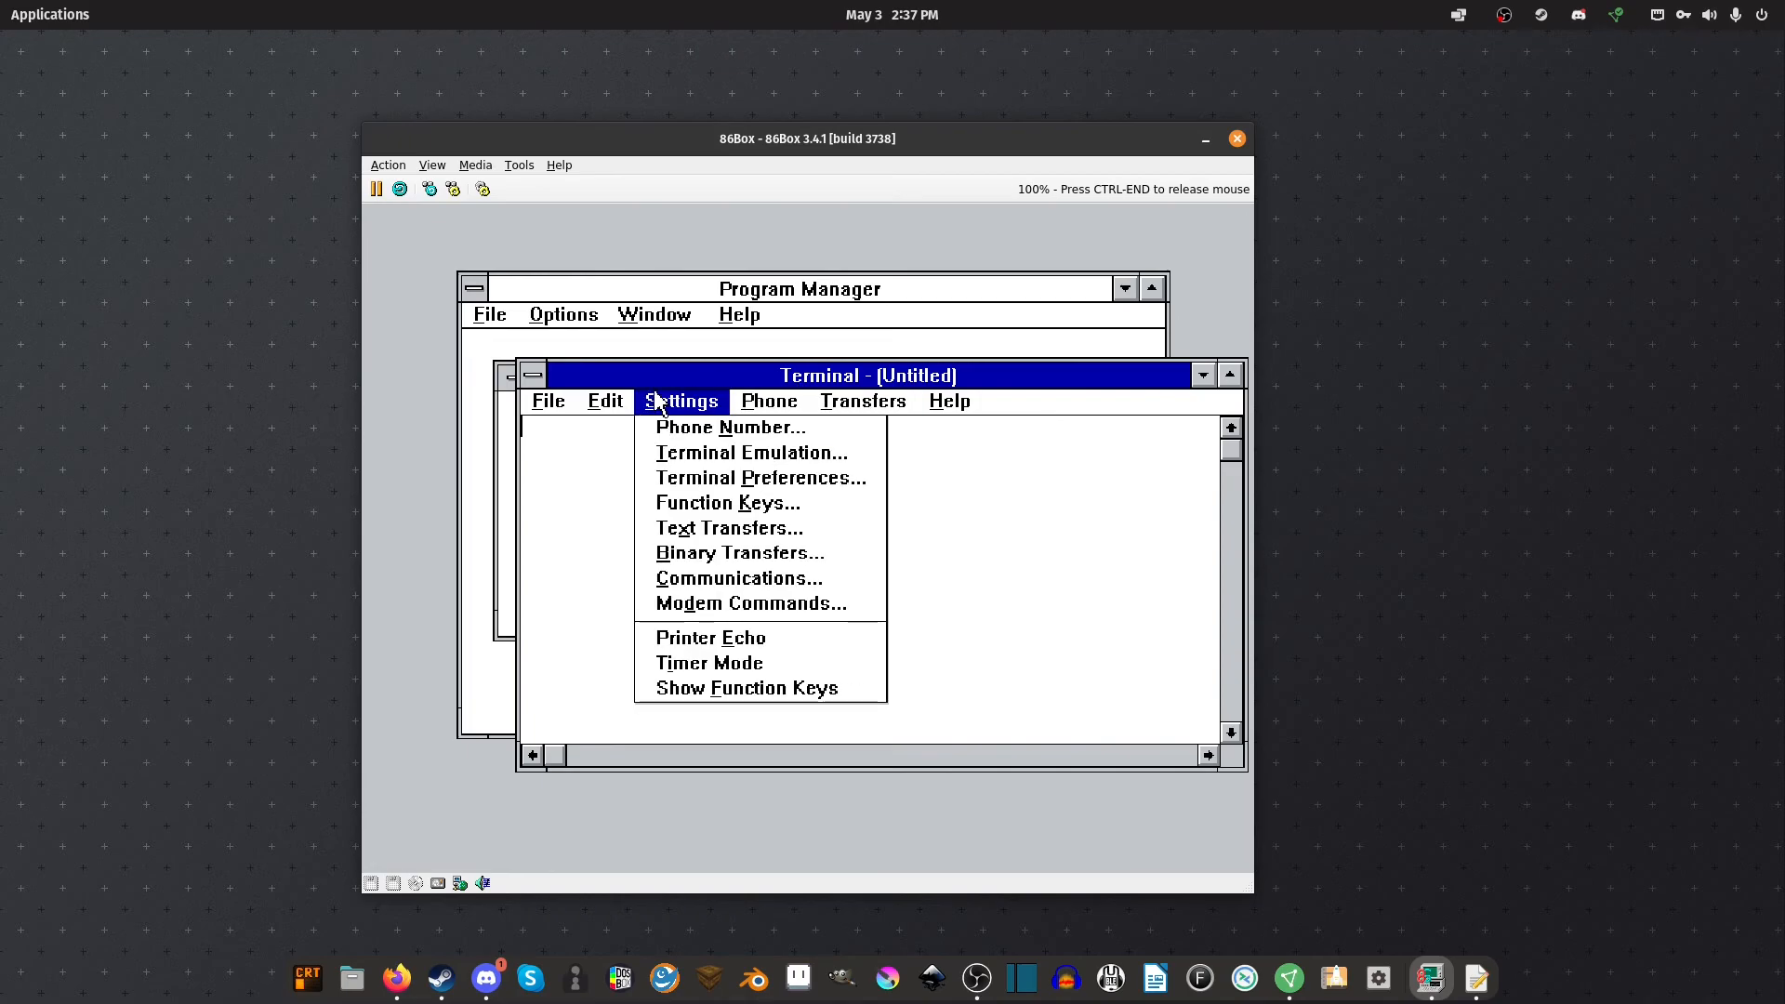
pyautogui.moveTo(547, 401)
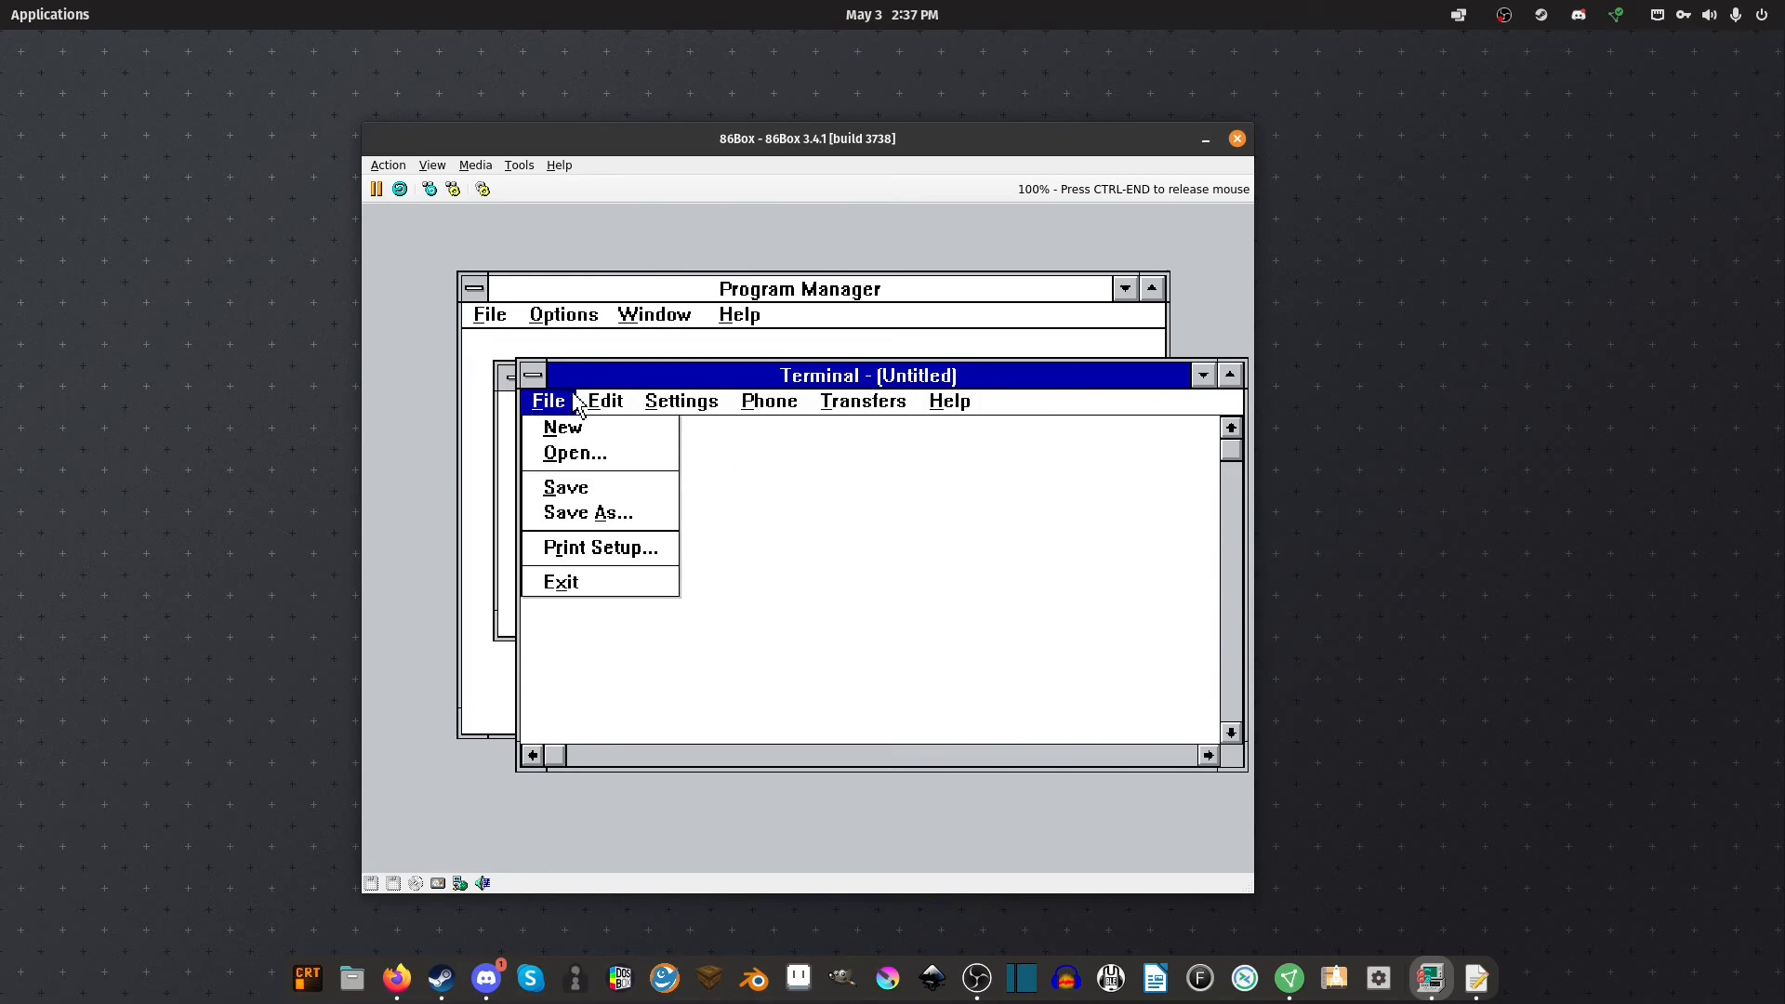
pyautogui.click(561, 582)
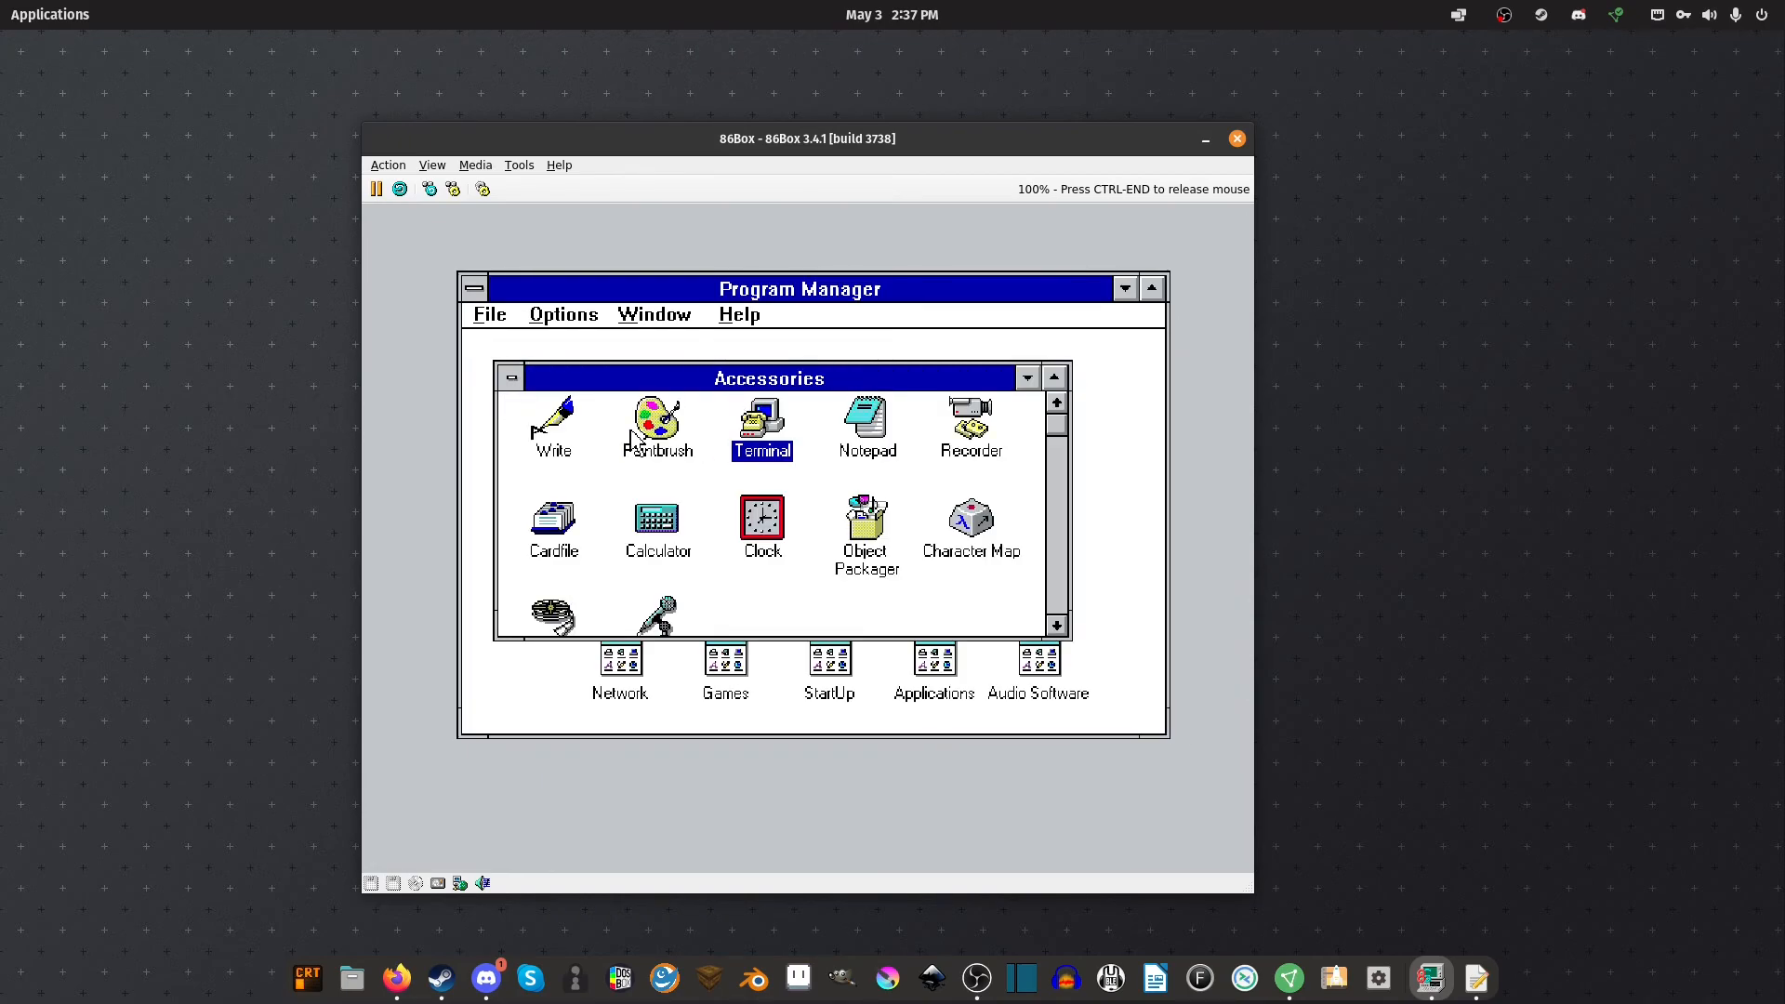
# In Paintbrush, scribble freehand, draw two filled black rectangles, then exit without saving
pyautogui.doubleClick(688, 437)
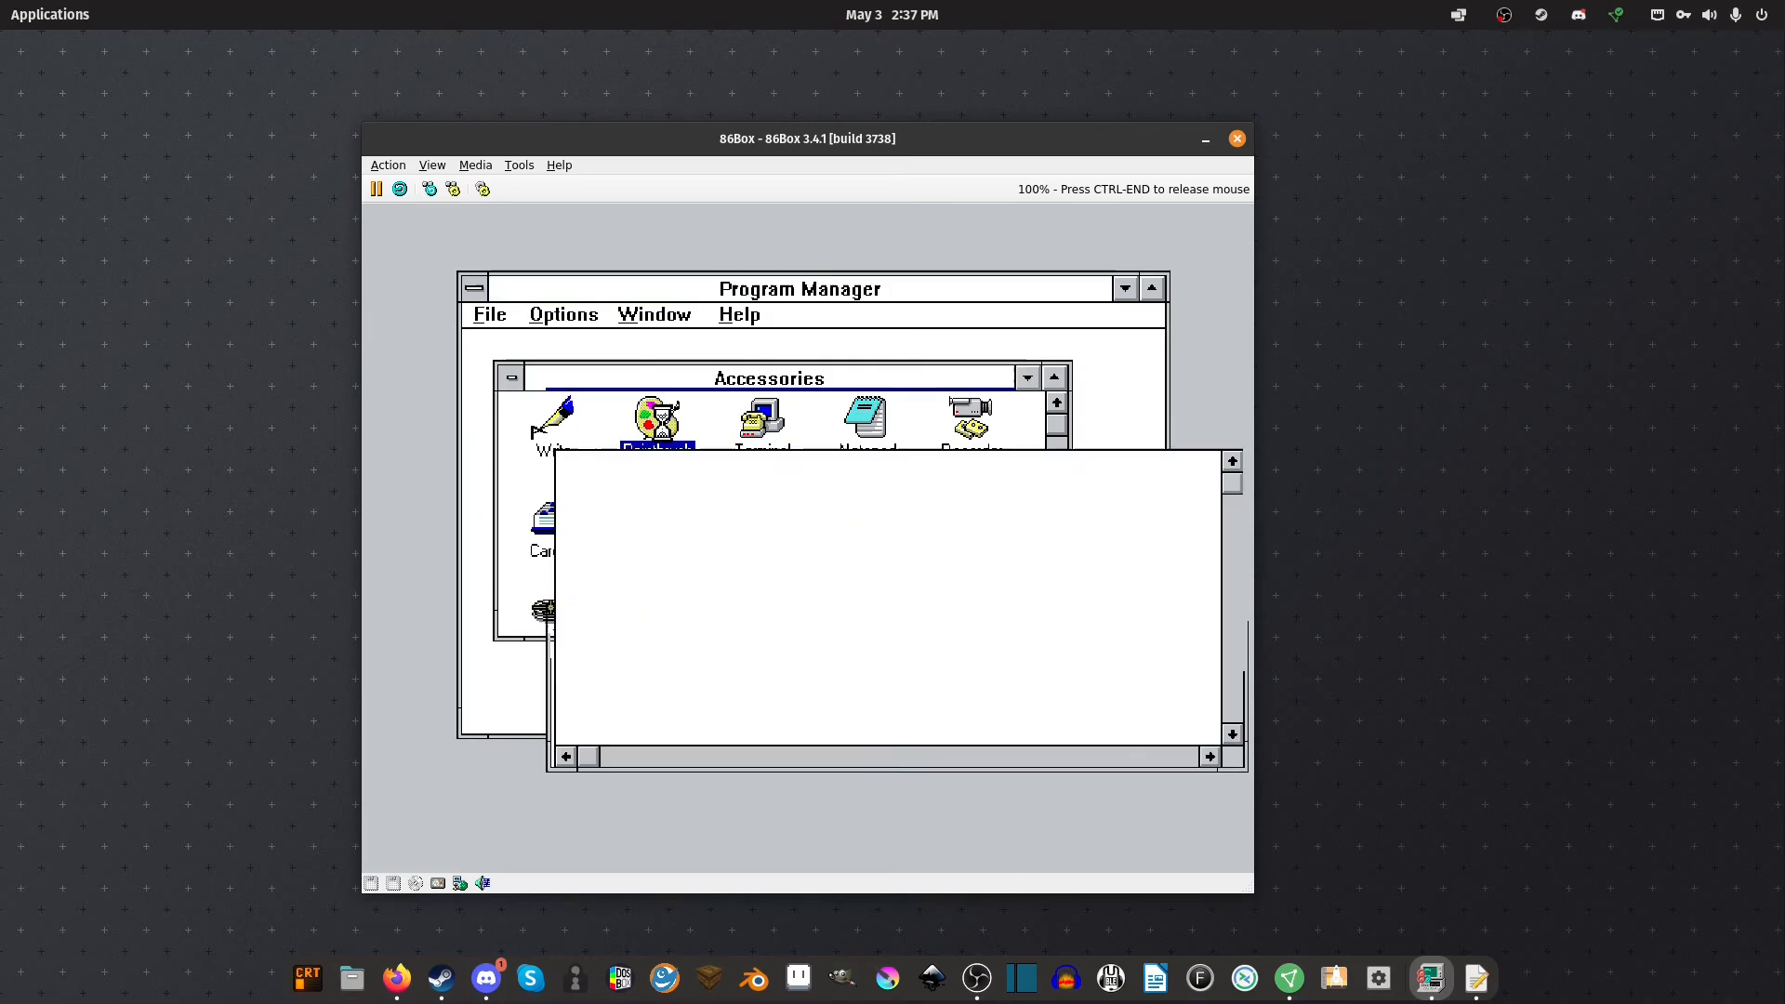
pyautogui.moveTo(853, 555)
pyautogui.mouseDown()
pyautogui.moveTo(929, 520)
pyautogui.moveTo(1208, 506)
pyautogui.moveTo(632, 646)
pyautogui.moveTo(762, 665)
pyautogui.moveTo(990, 555)
pyautogui.moveTo(1184, 641)
pyautogui.mouseUp()
pyautogui.click(601, 595)
pyautogui.moveTo(939, 606)
pyautogui.mouseDown()
pyautogui.moveTo(745, 536)
pyautogui.moveTo(628, 453)
pyautogui.mouseUp()
pyautogui.moveTo(853, 574); pyautogui.dragTo(1041, 664)
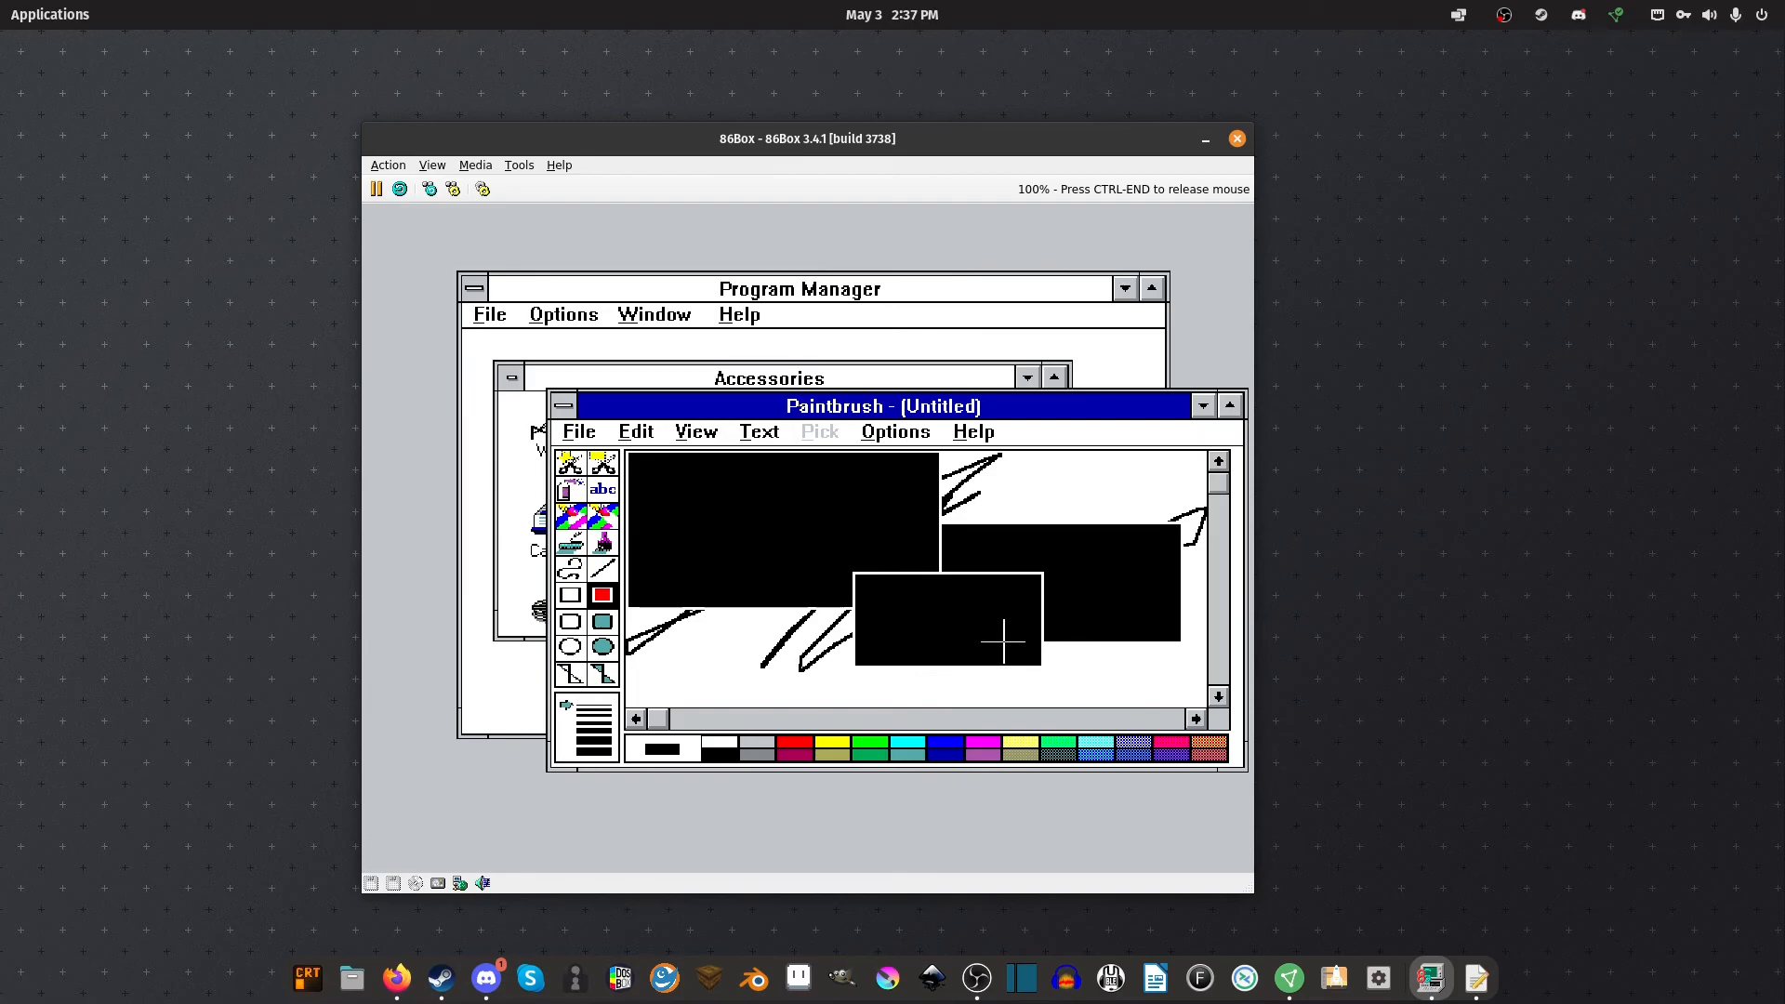
pyautogui.click(580, 439)
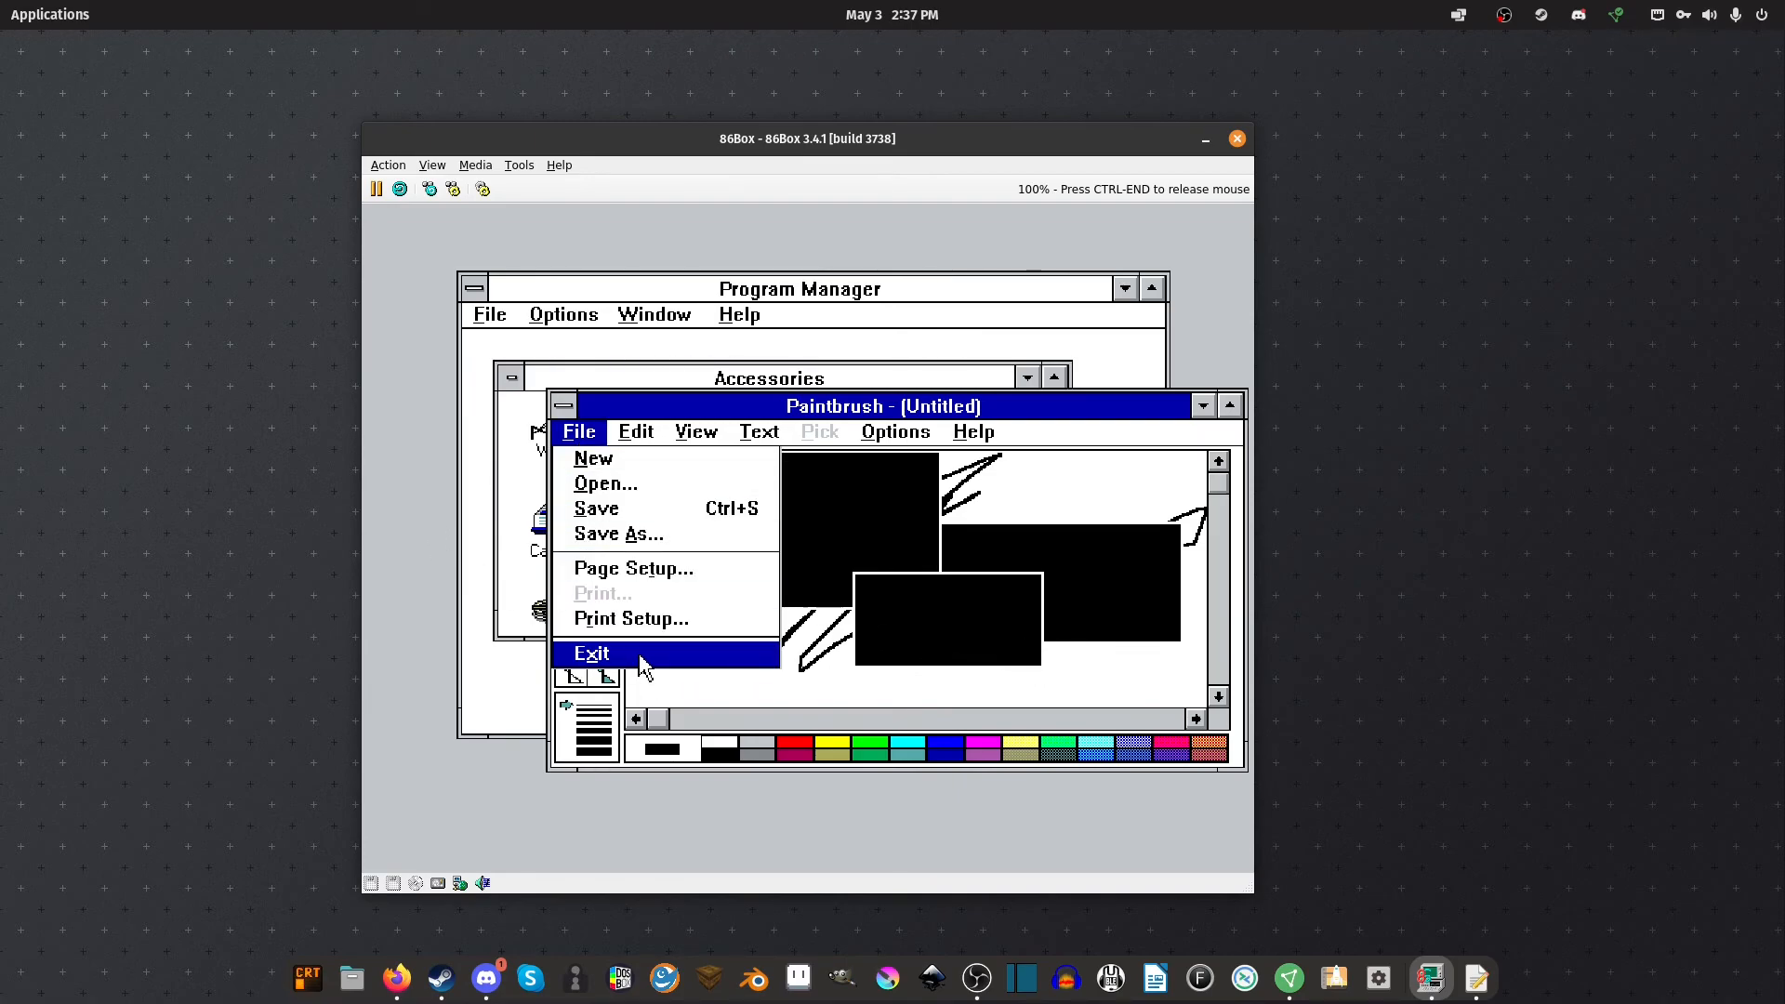
pyautogui.click(641, 656)
pyautogui.click(815, 619)
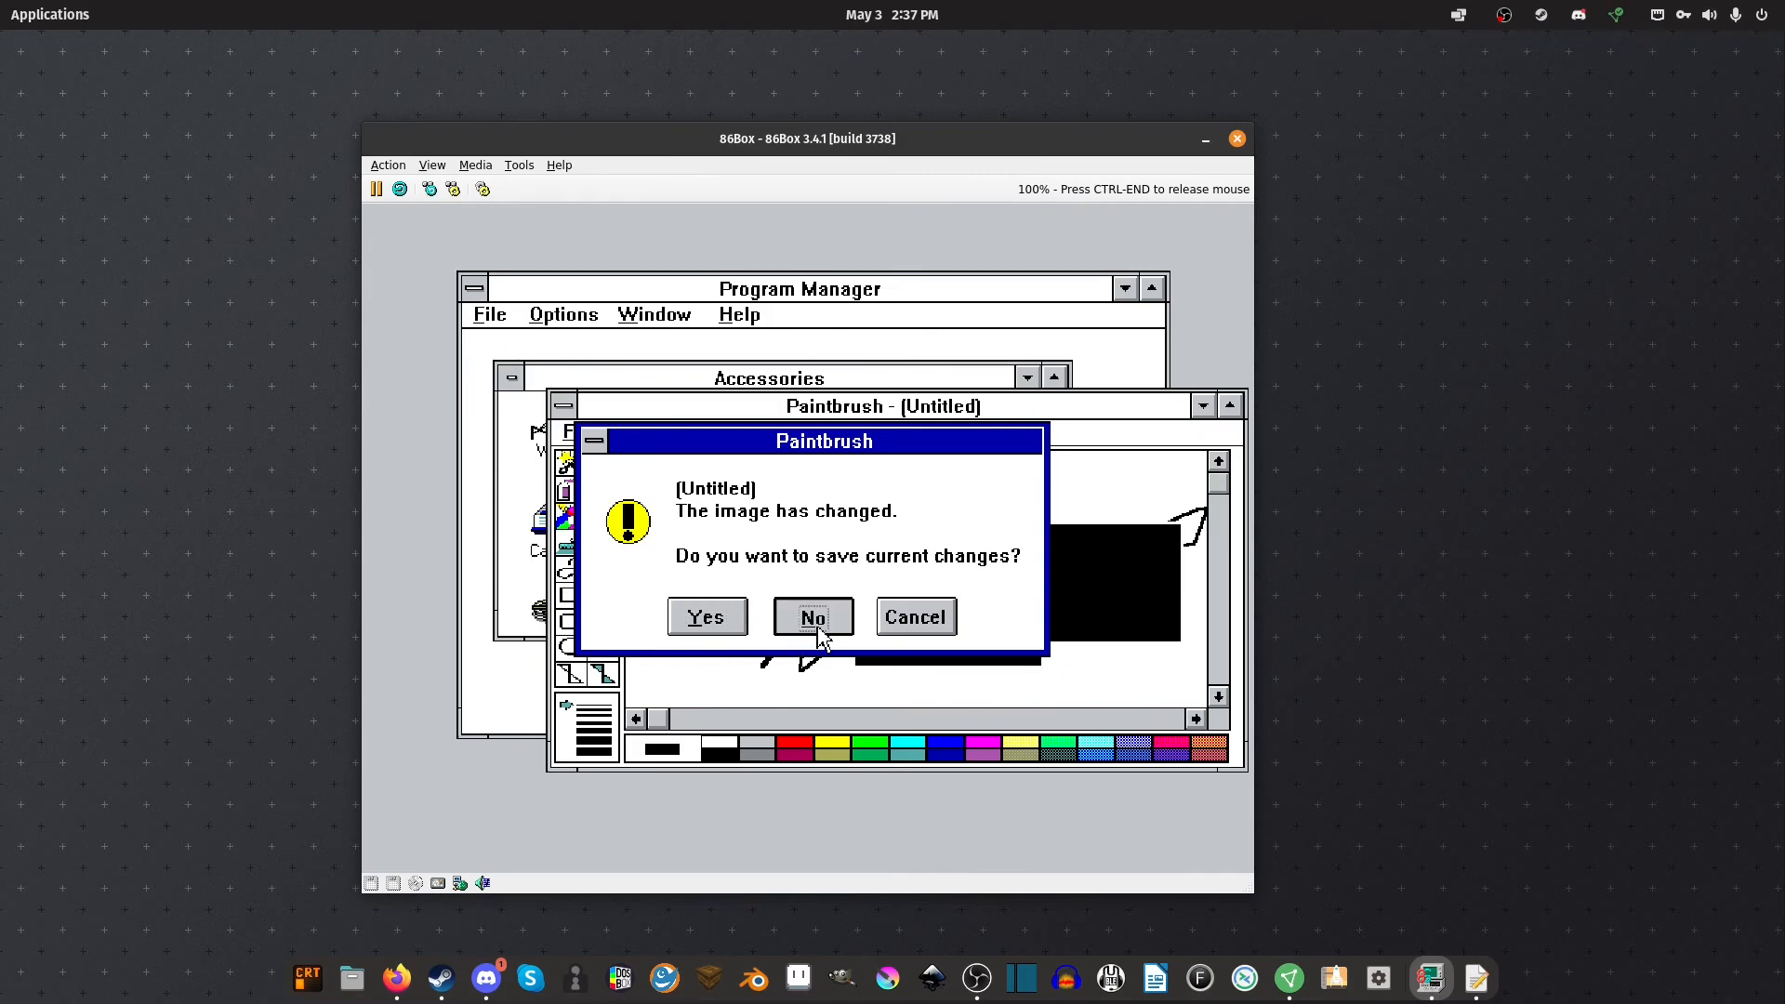
# Launch Write, move its window up and left, and enlarge it
pyautogui.doubleClick(555, 435)
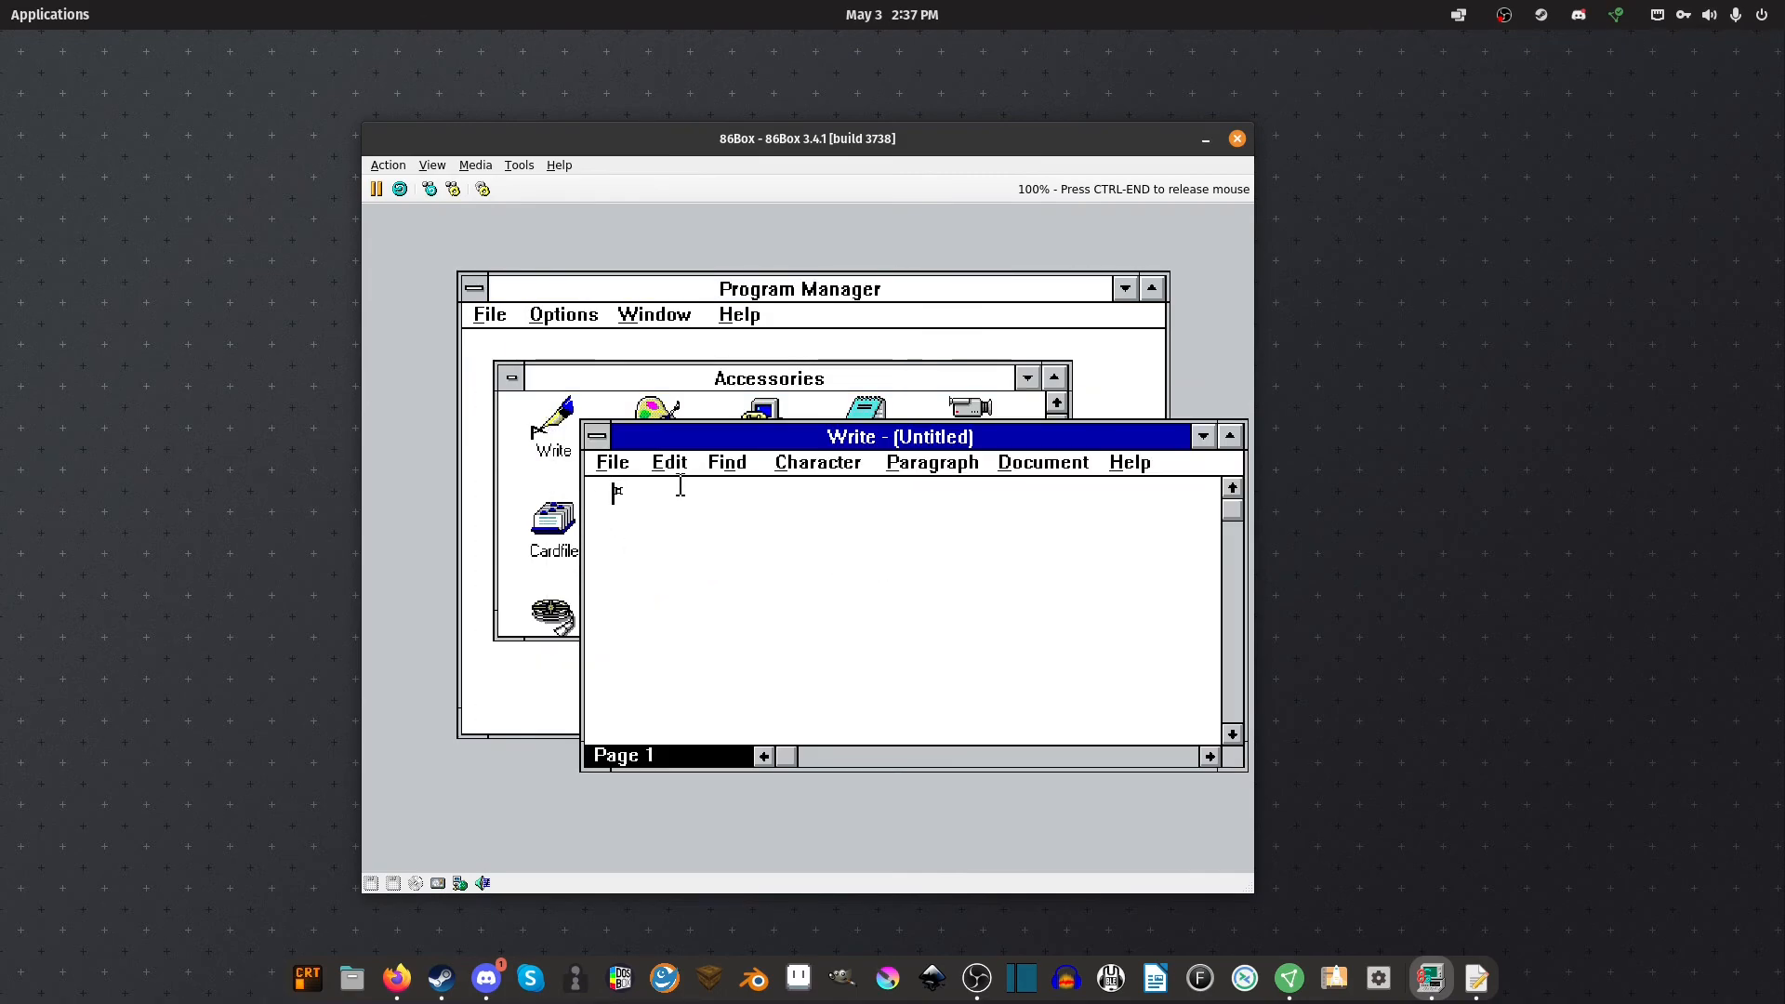
pyautogui.moveTo(776, 430); pyautogui.dragTo(622, 283)
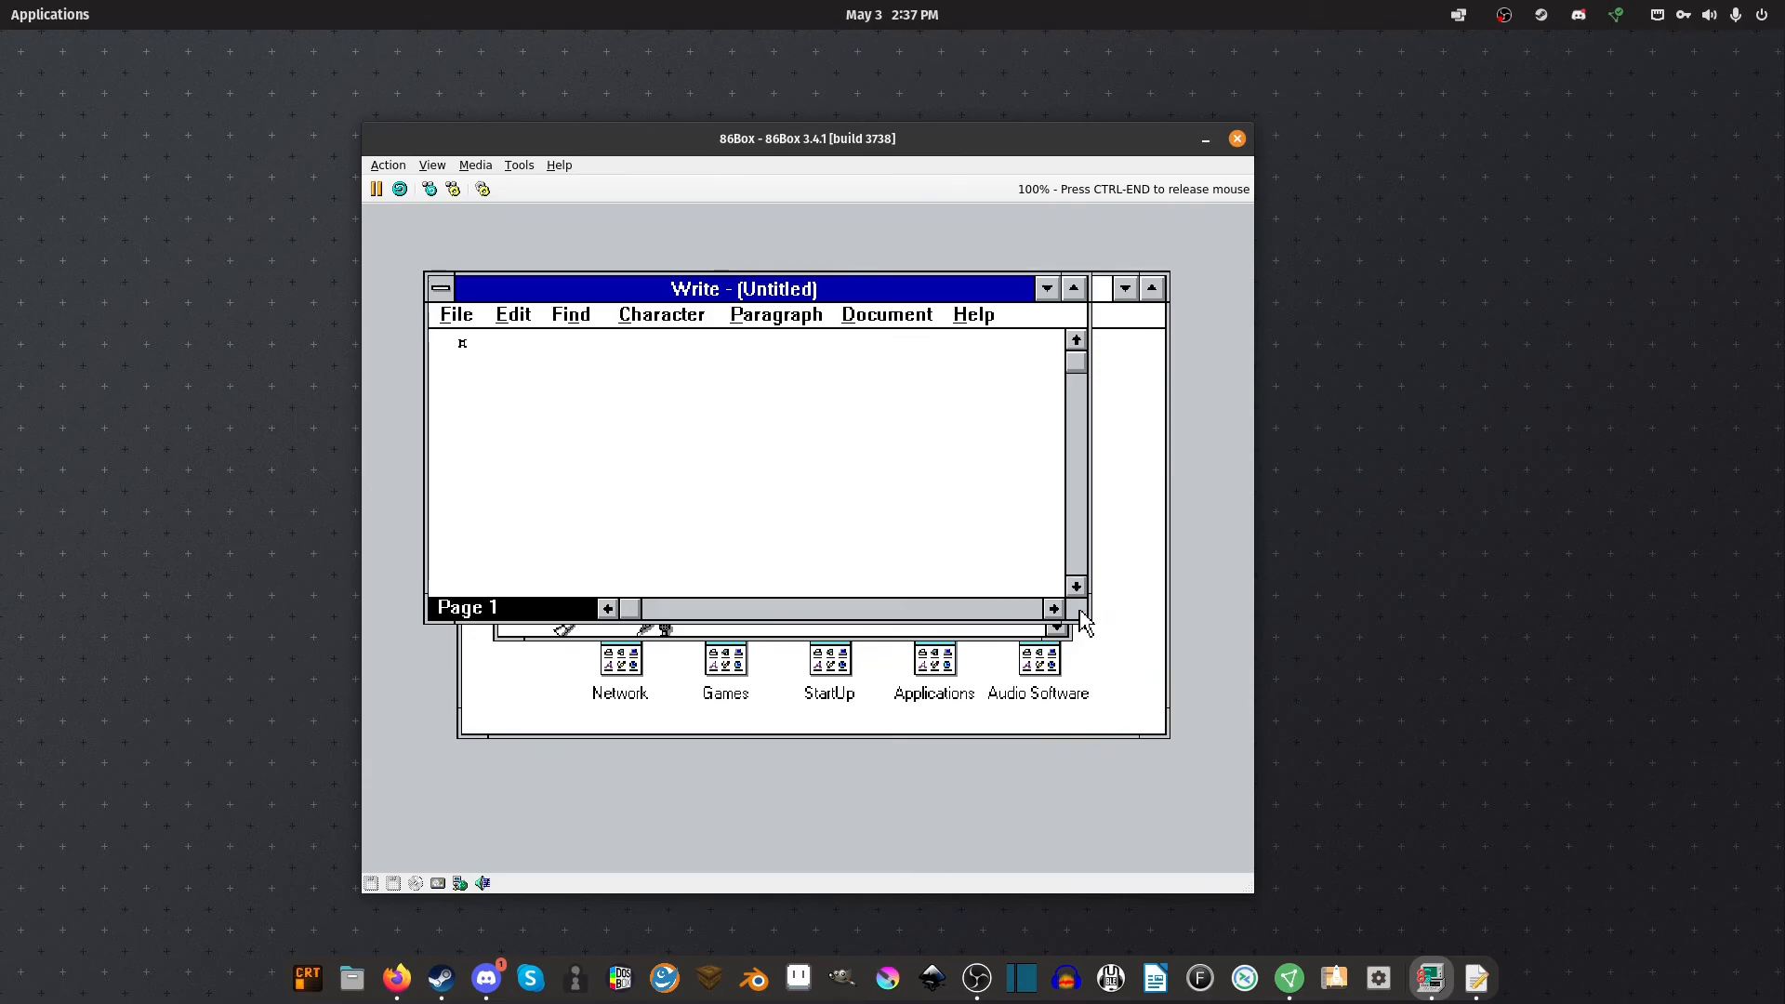
pyautogui.moveTo(1092, 624); pyautogui.dragTo(1183, 797)
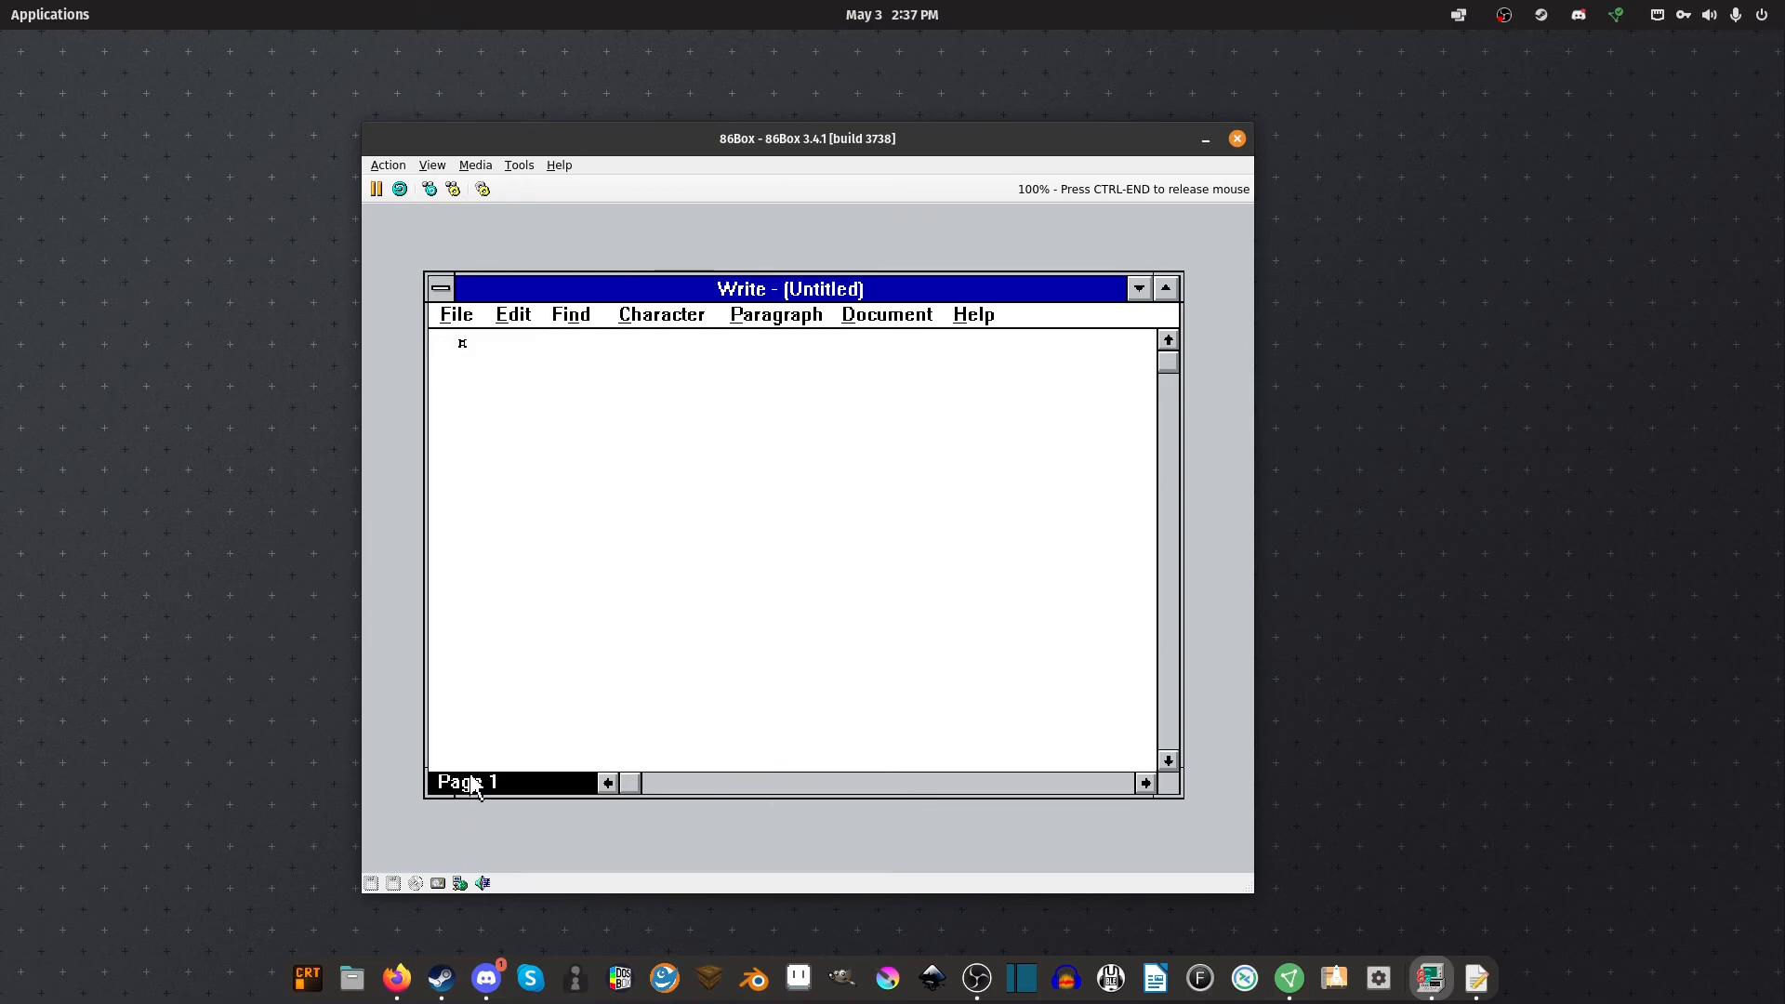
# Preview the Wingdings font in Character > Fonts, cancel the change, and exit Write
pyautogui.click(582, 316)
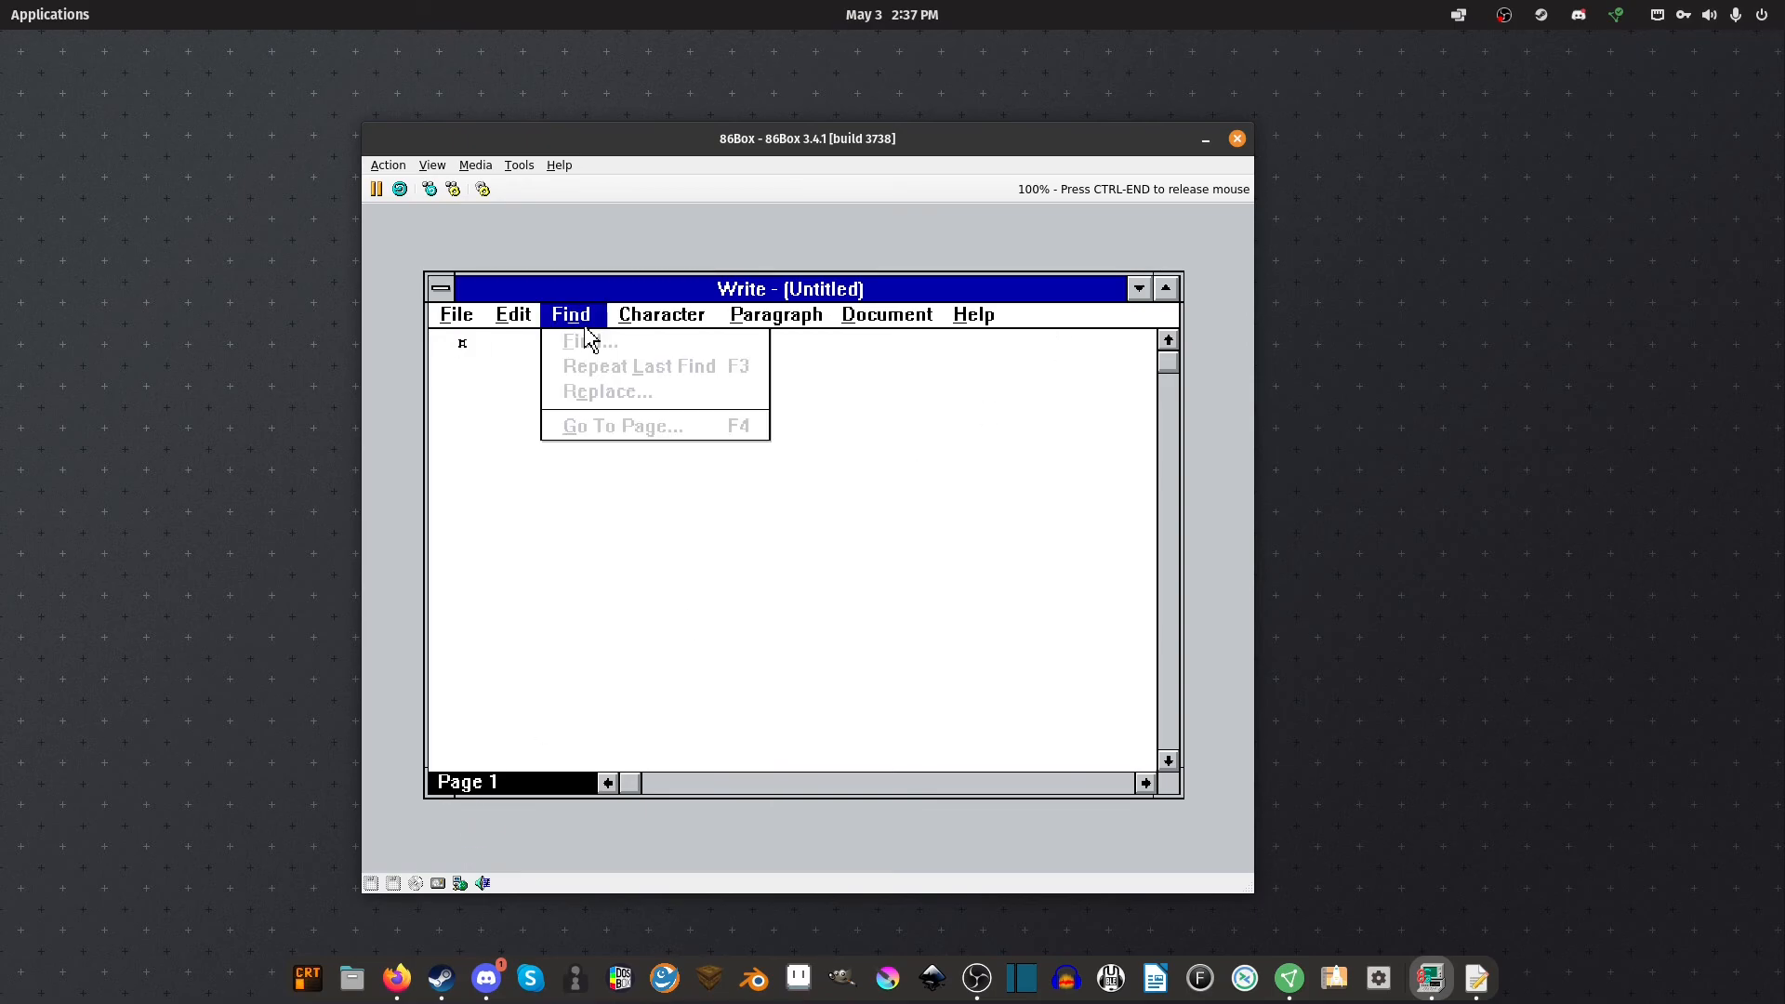
pyautogui.moveTo(642, 325)
pyautogui.click(672, 583)
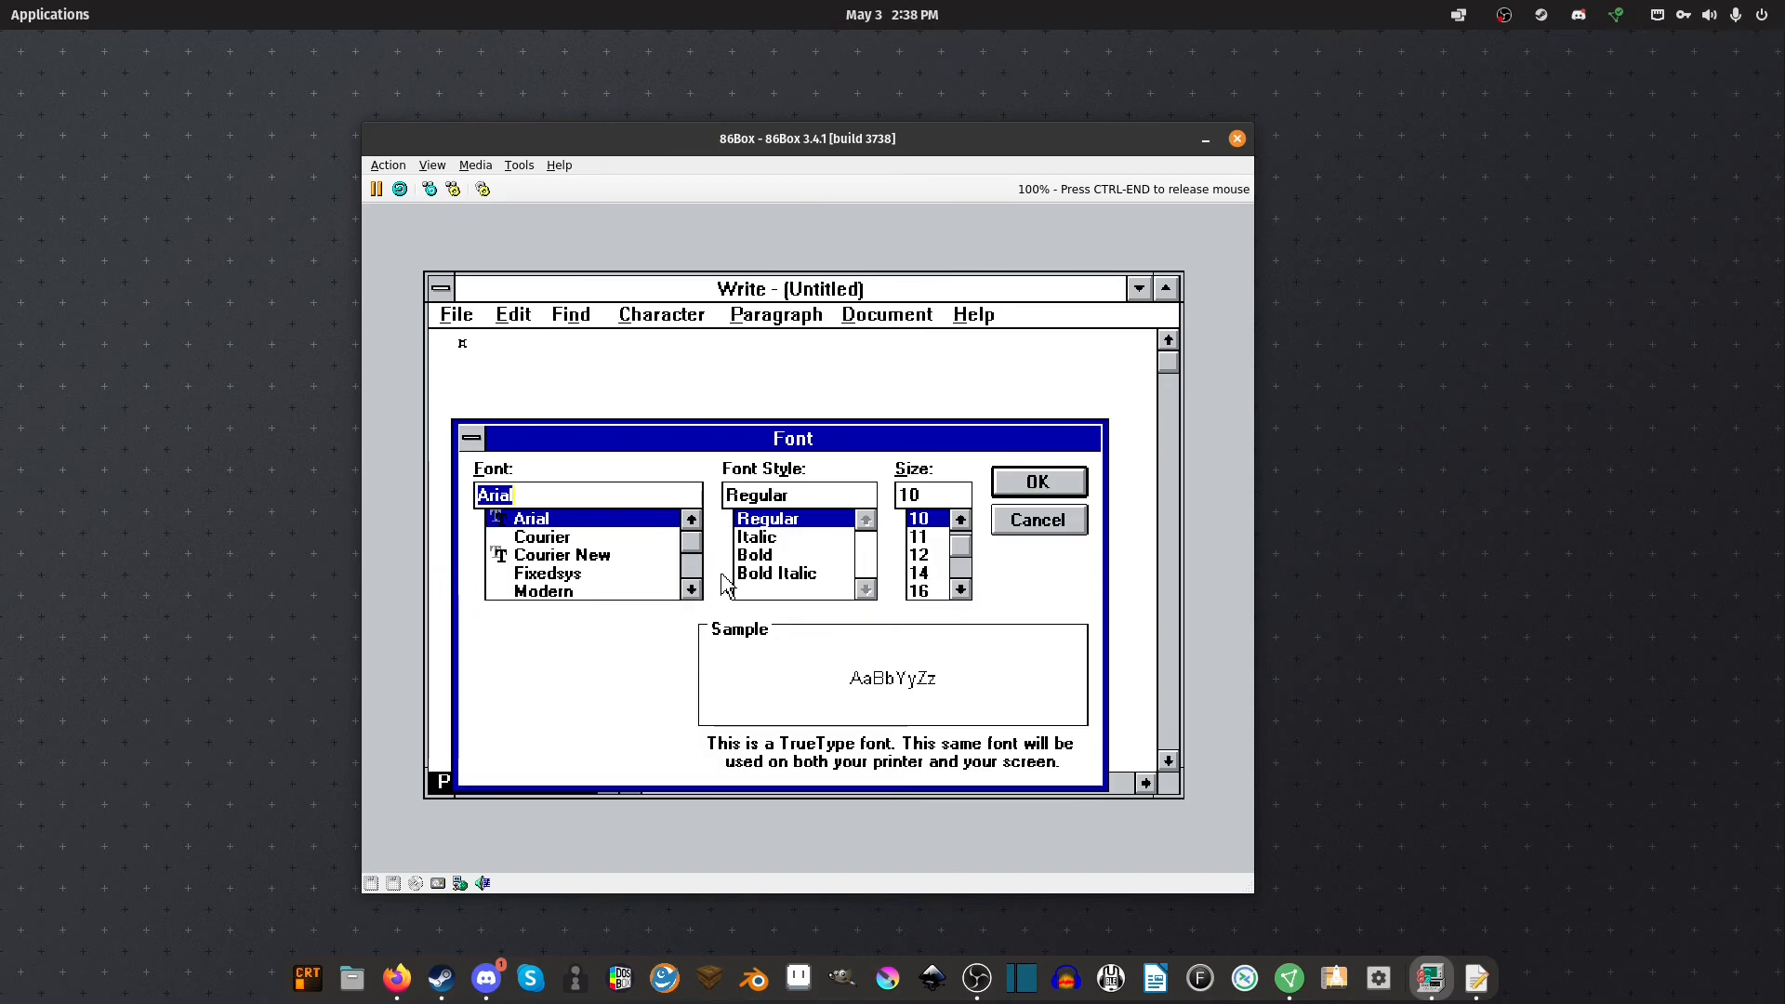
pyautogui.moveTo(694, 590); pyautogui.dragTo(697, 590)
pyautogui.click(672, 592)
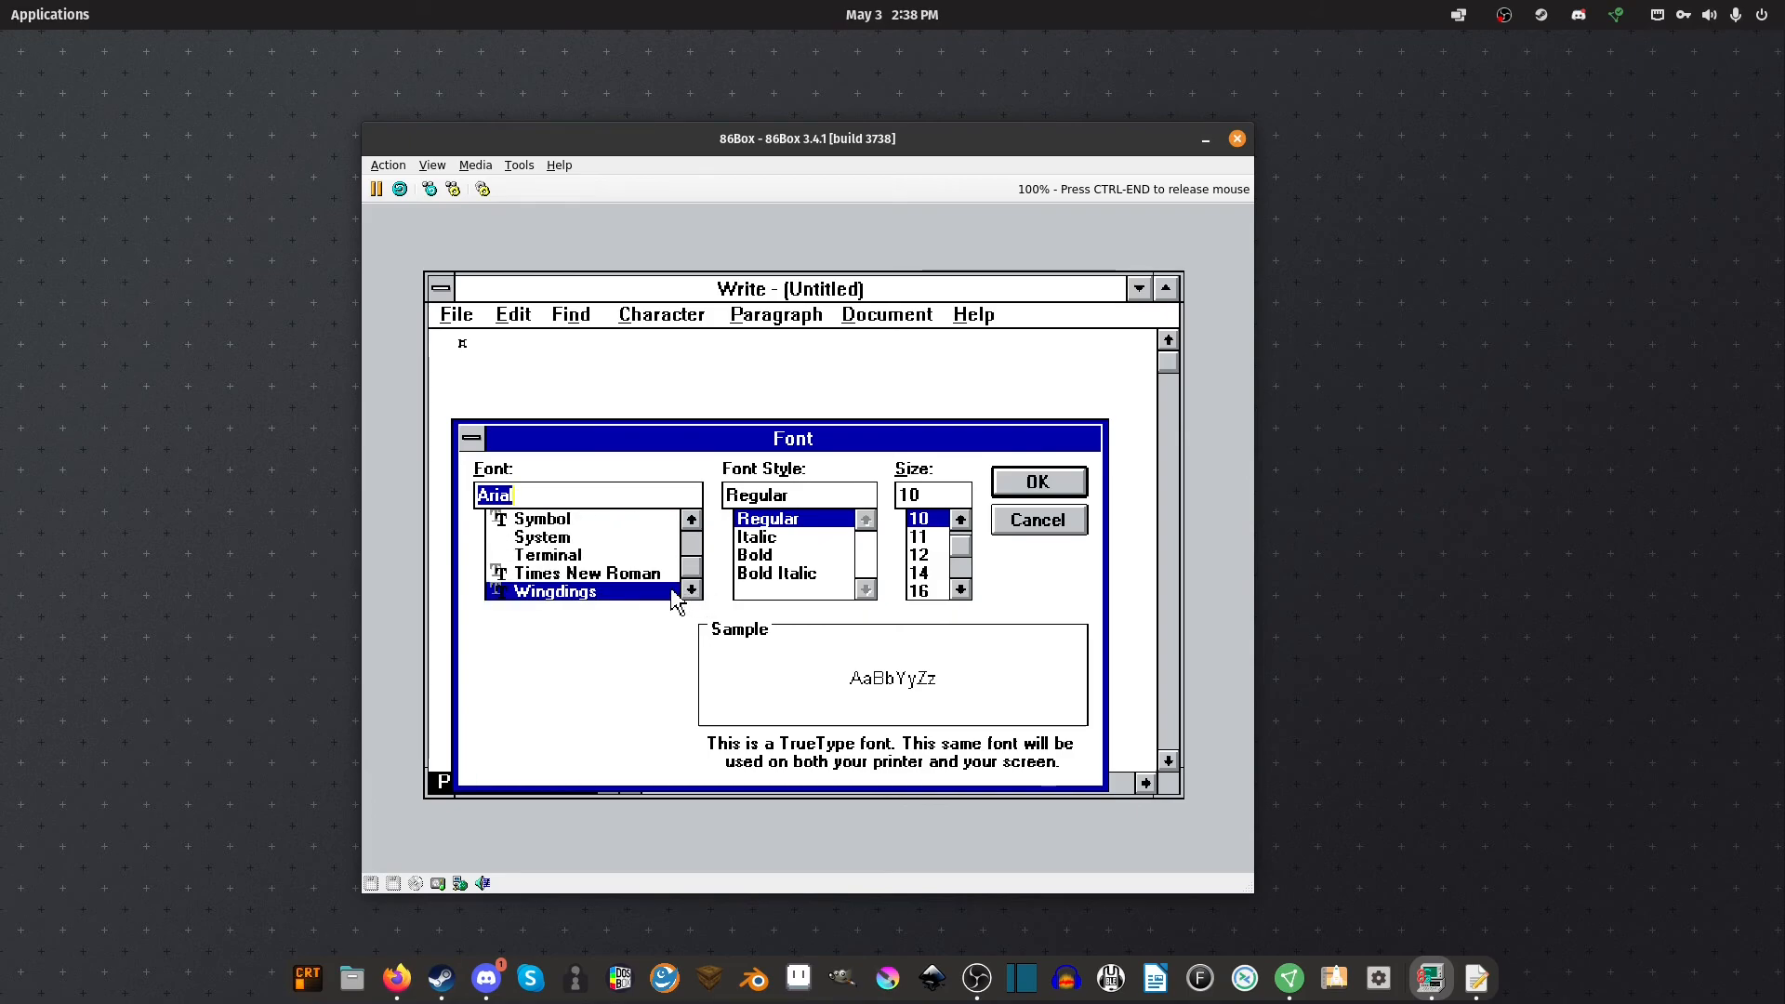
pyautogui.click(1061, 533)
pyautogui.click(463, 318)
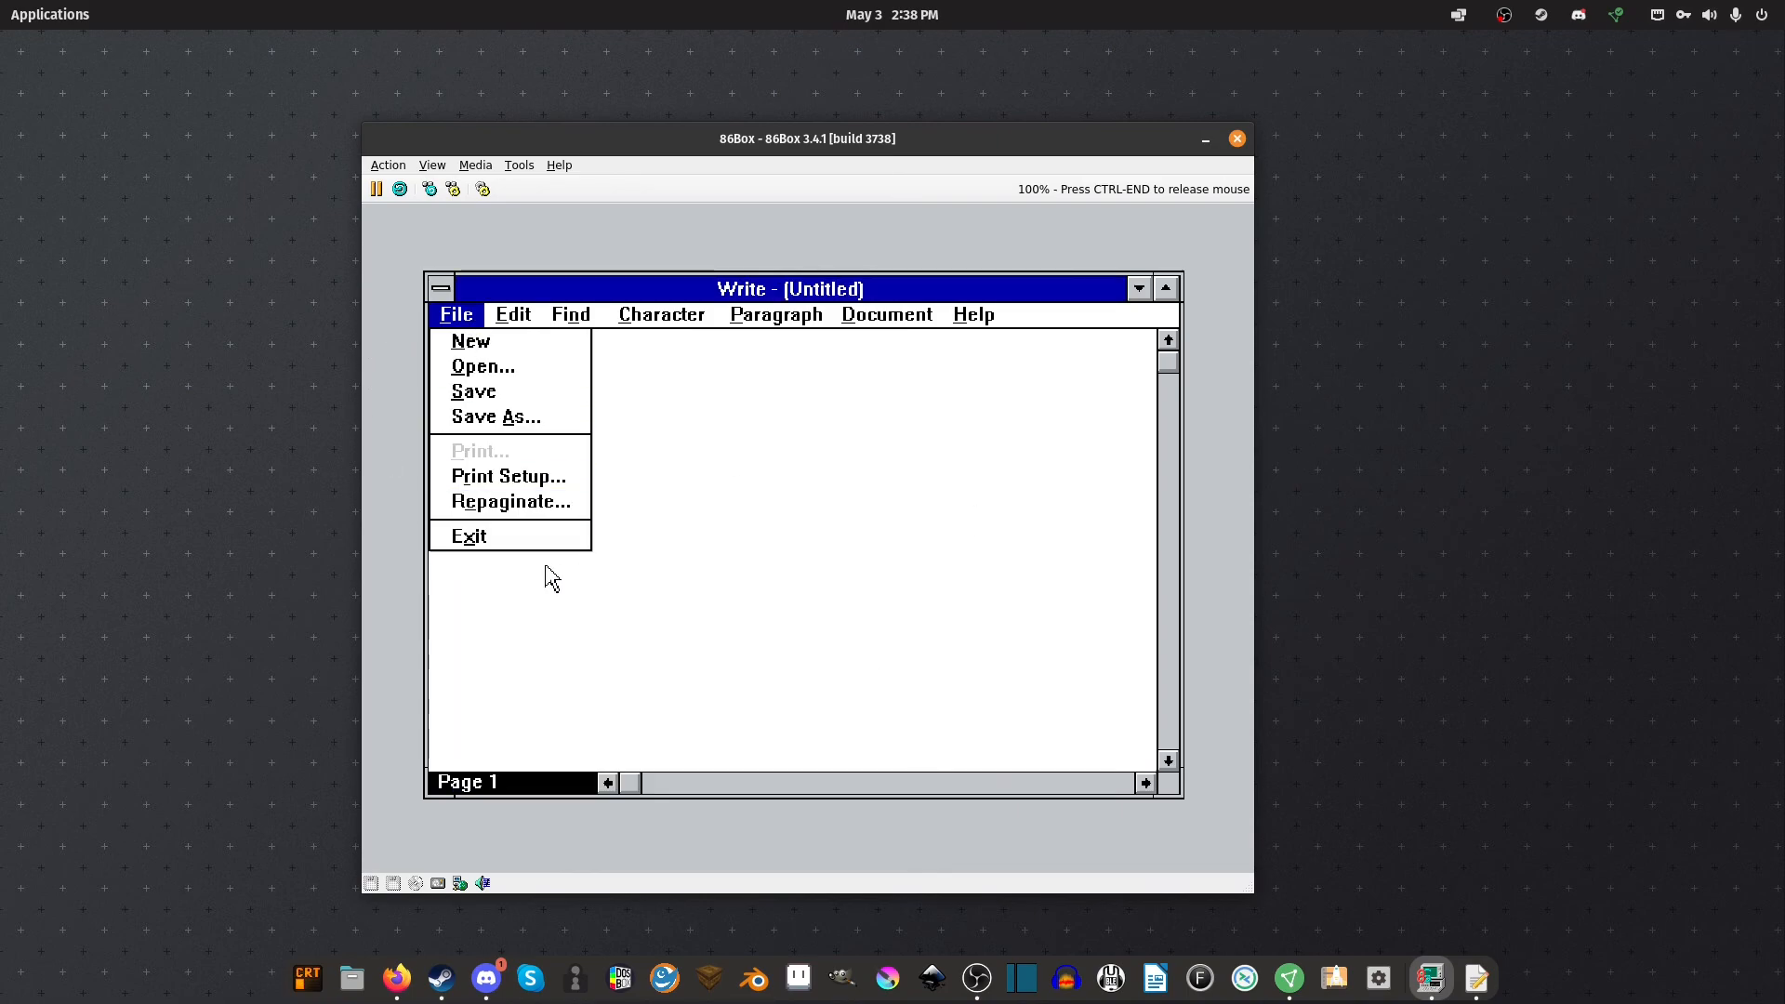
pyautogui.click(492, 539)
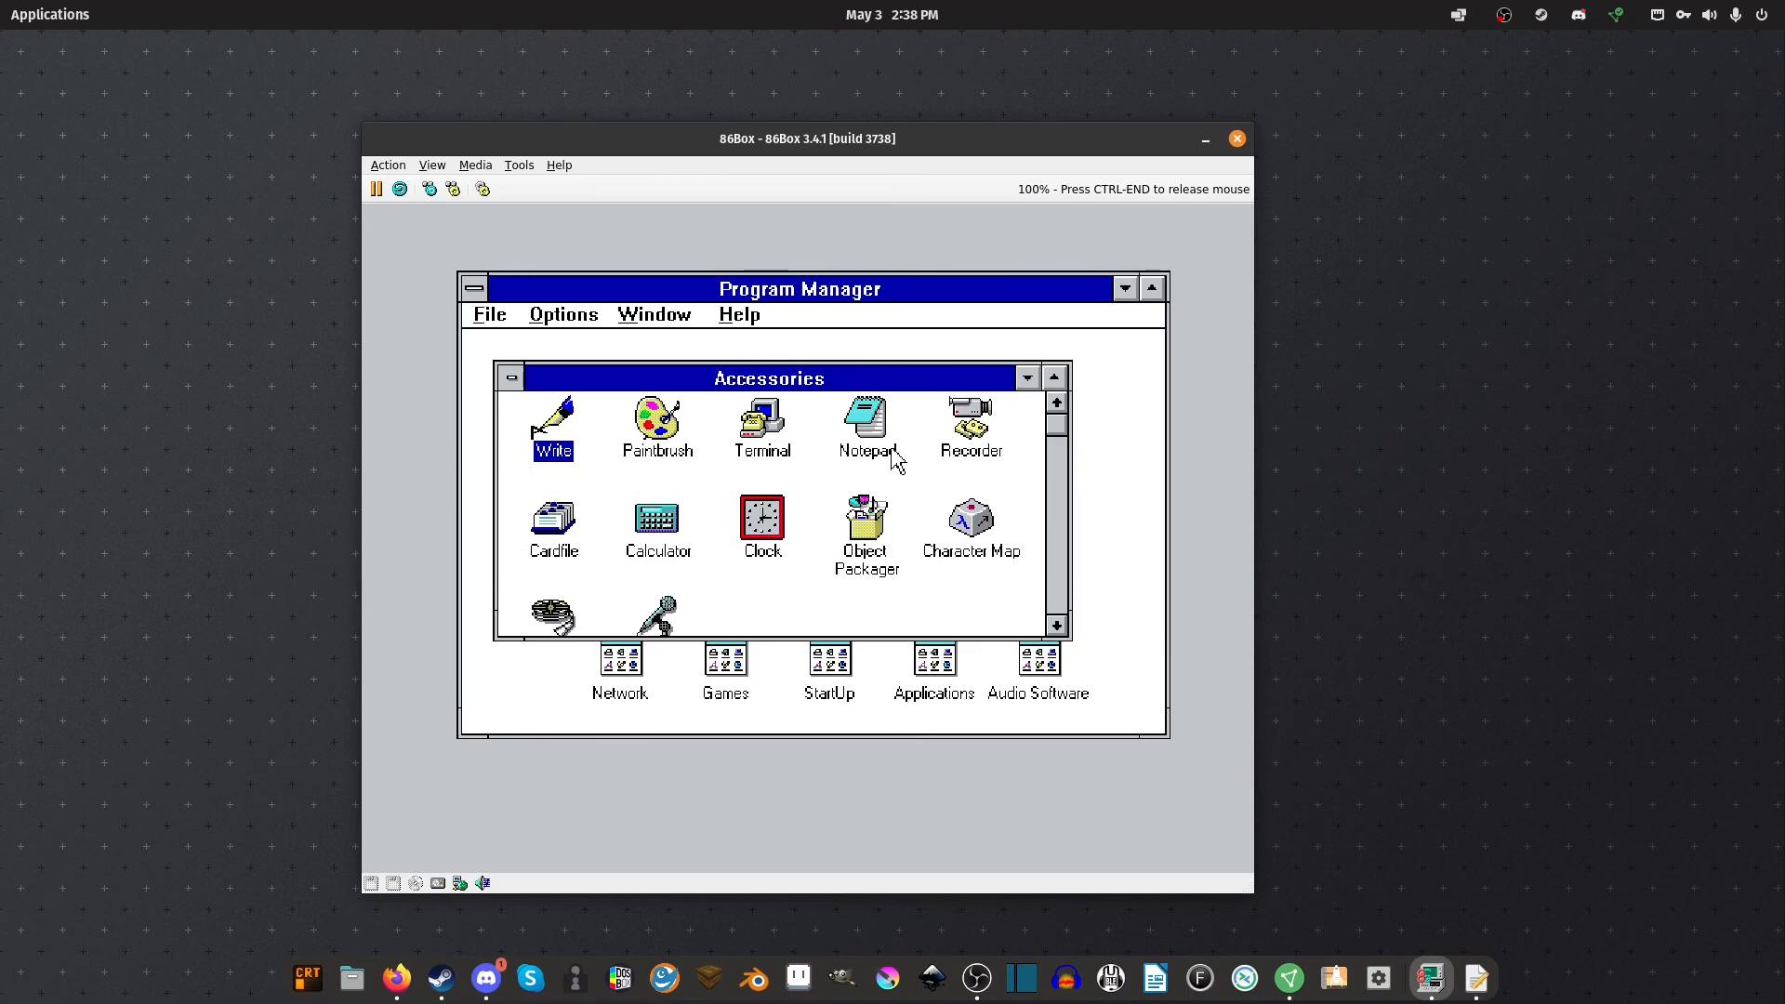
# Launch Recorder, exit it from its File menu, then minimize the Accessories group to an icon
pyautogui.doubleClick(965, 438)
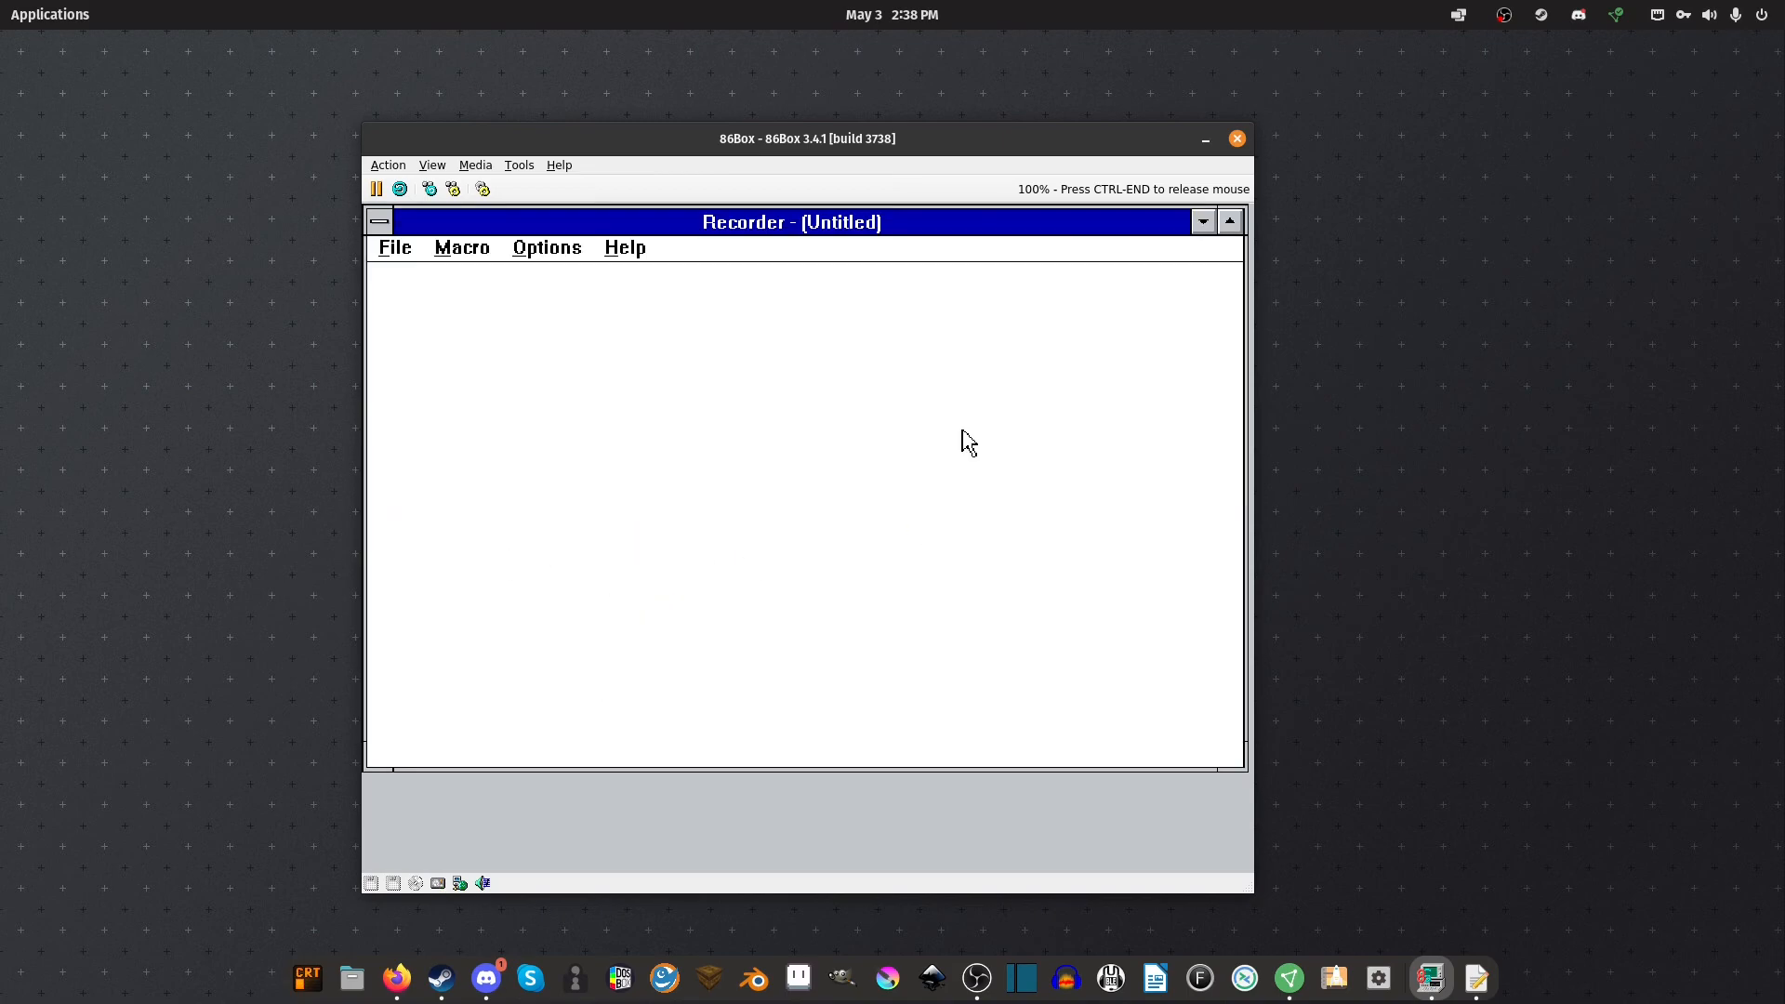
pyautogui.click(395, 248)
pyautogui.click(406, 409)
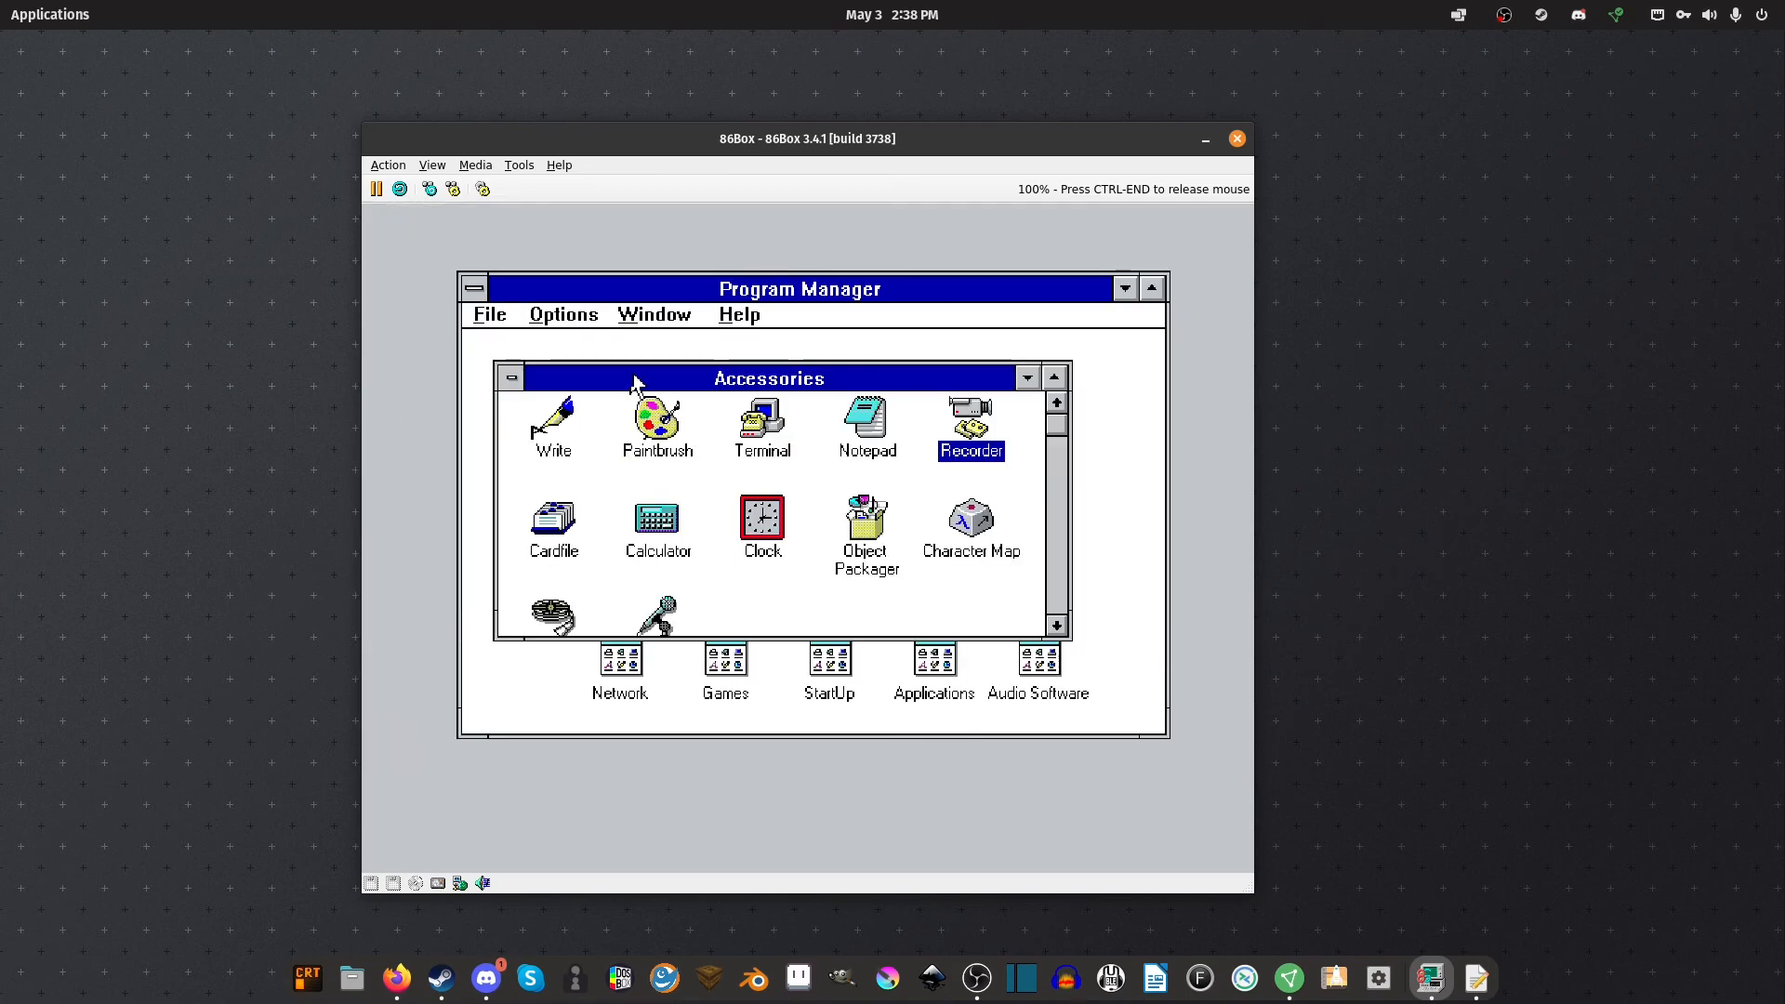
pyautogui.click(511, 377)
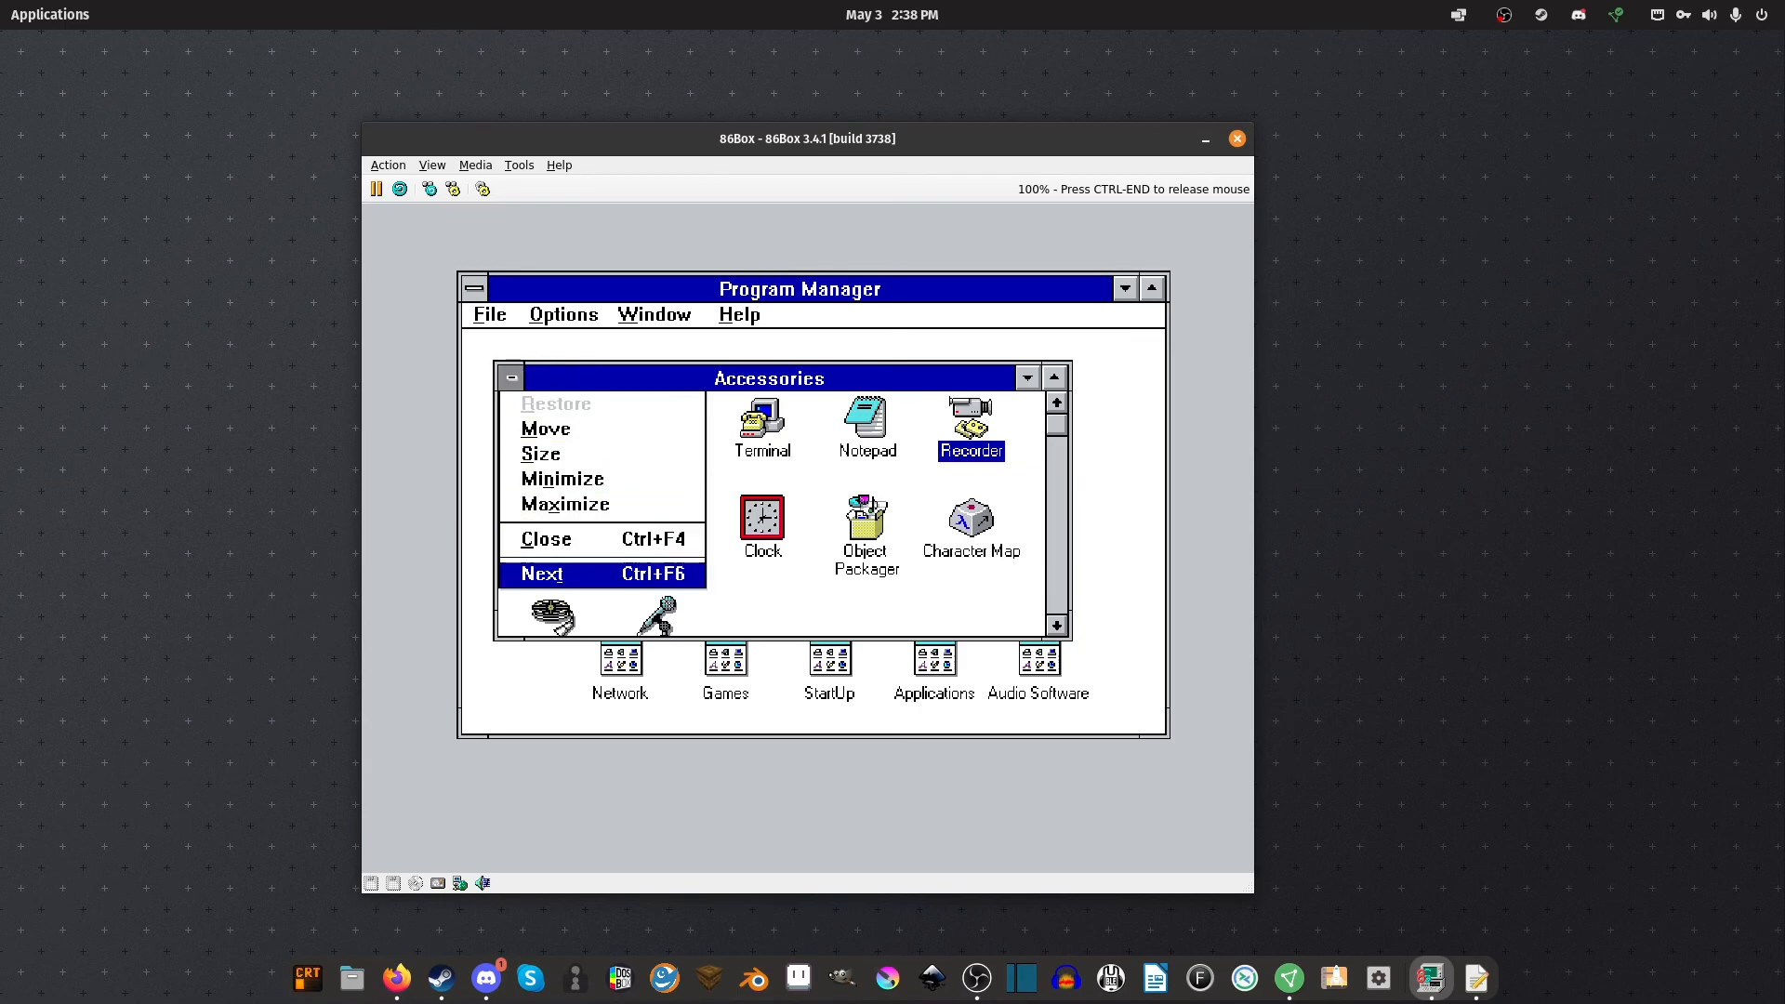
pyautogui.click(547, 549)
# Open the Games group, start Solitaire, draw two rounds of three cards from the stock, then close it
pyautogui.doubleClick(712, 657)
pyautogui.doubleClick(613, 483)
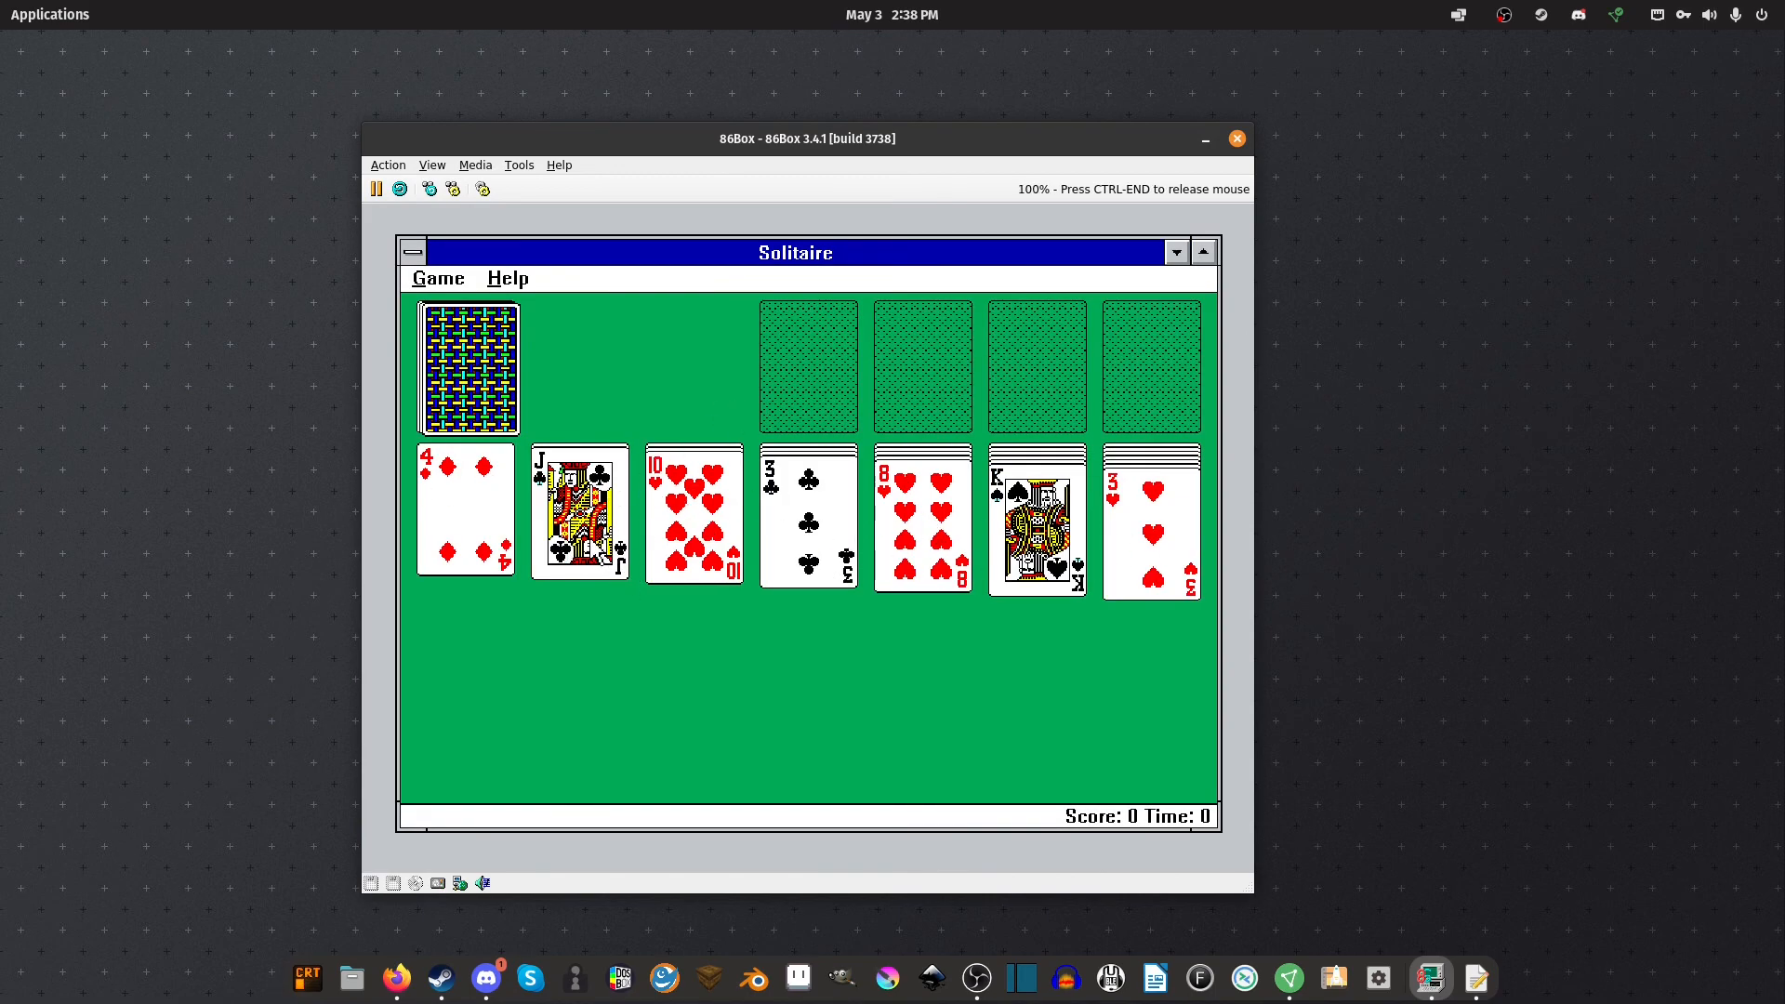
pyautogui.click(478, 376)
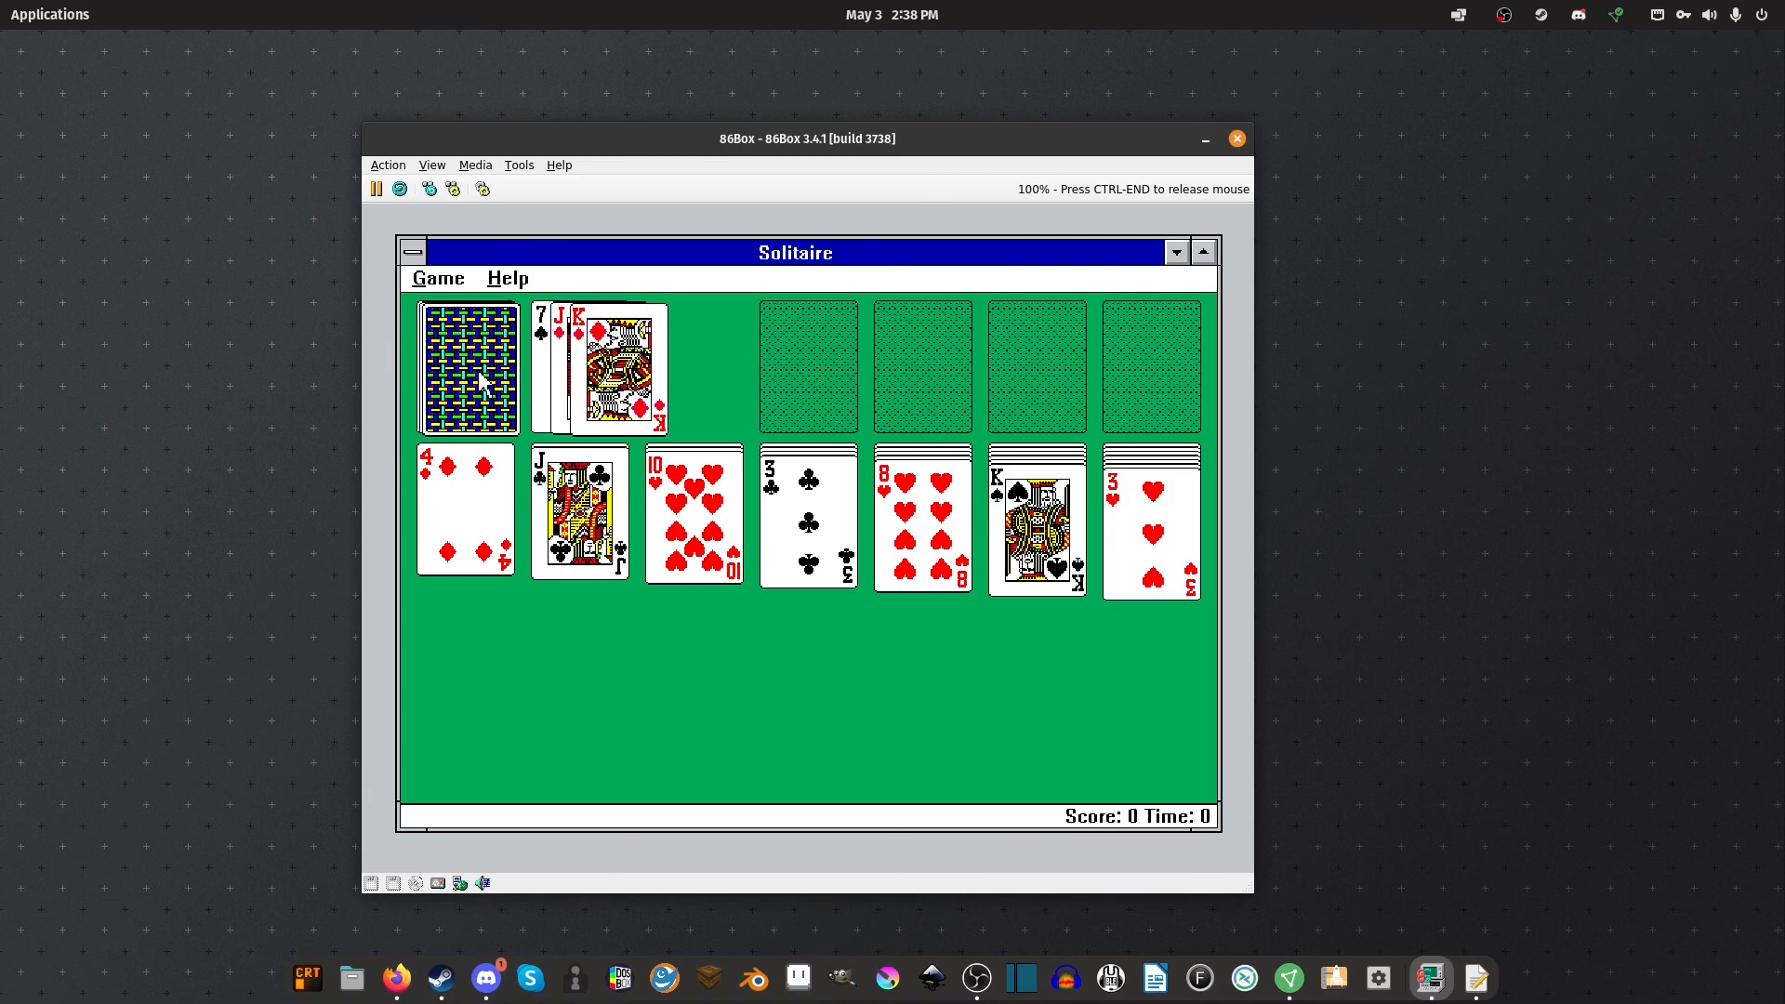
pyautogui.click(458, 365)
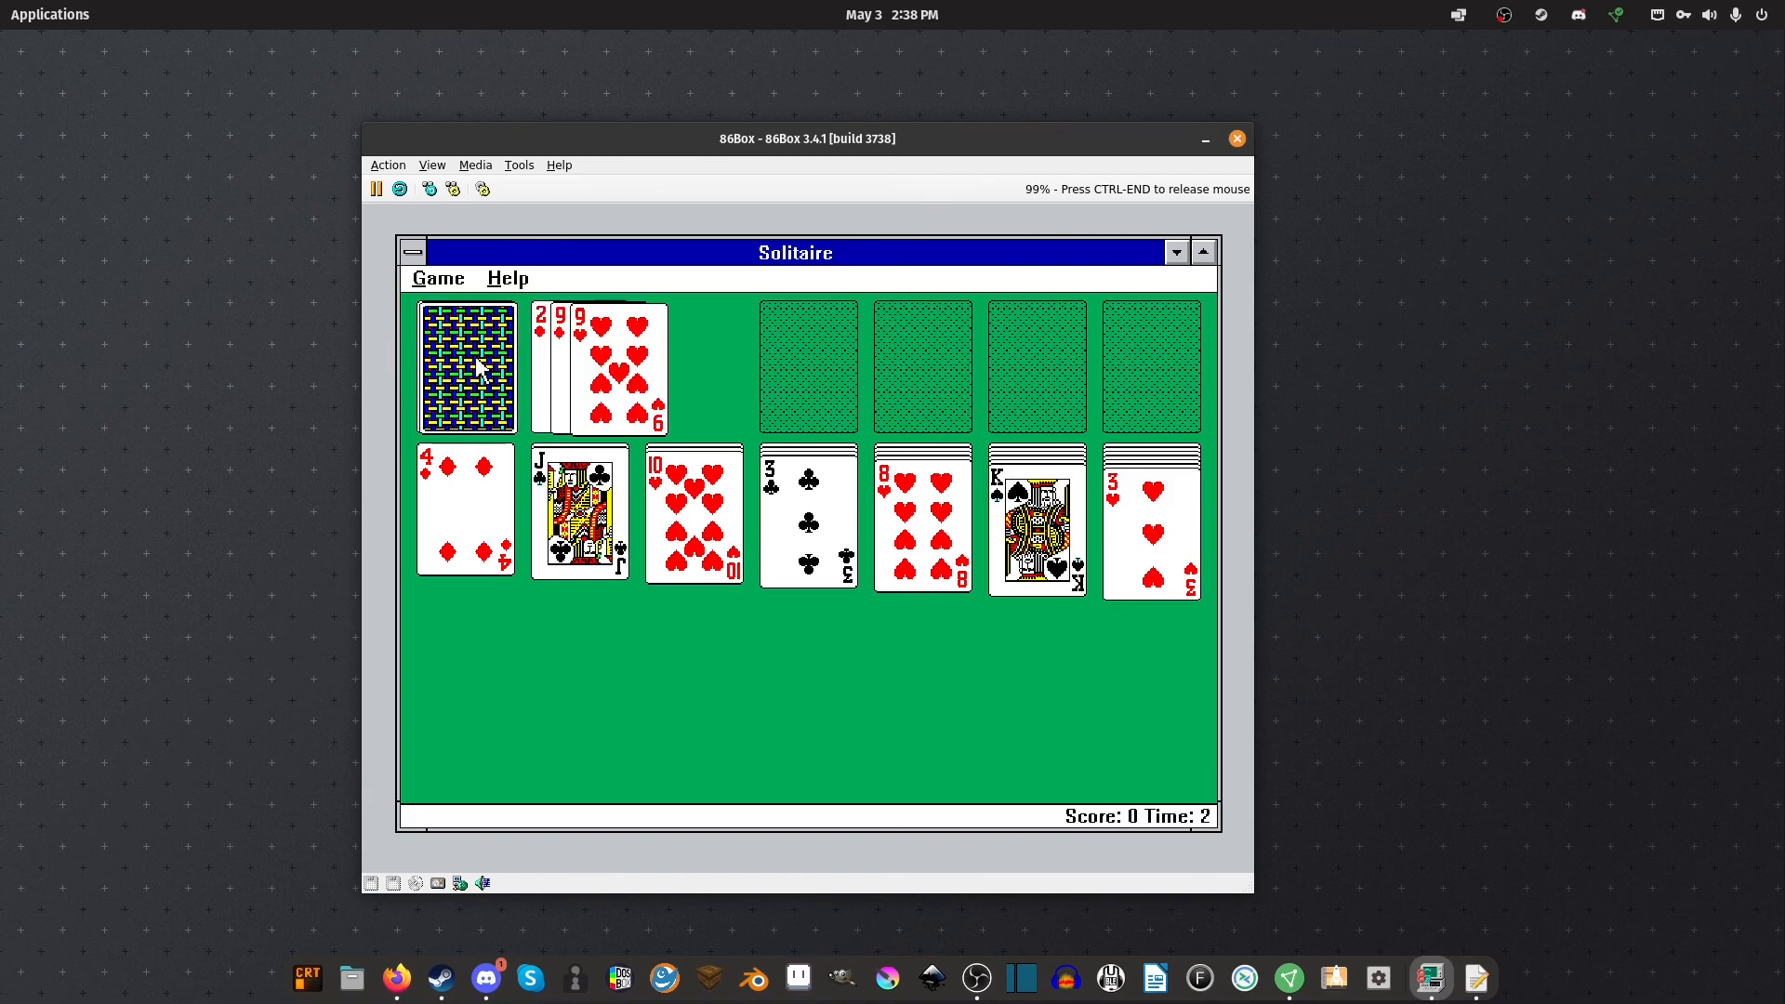
pyautogui.click(413, 251)
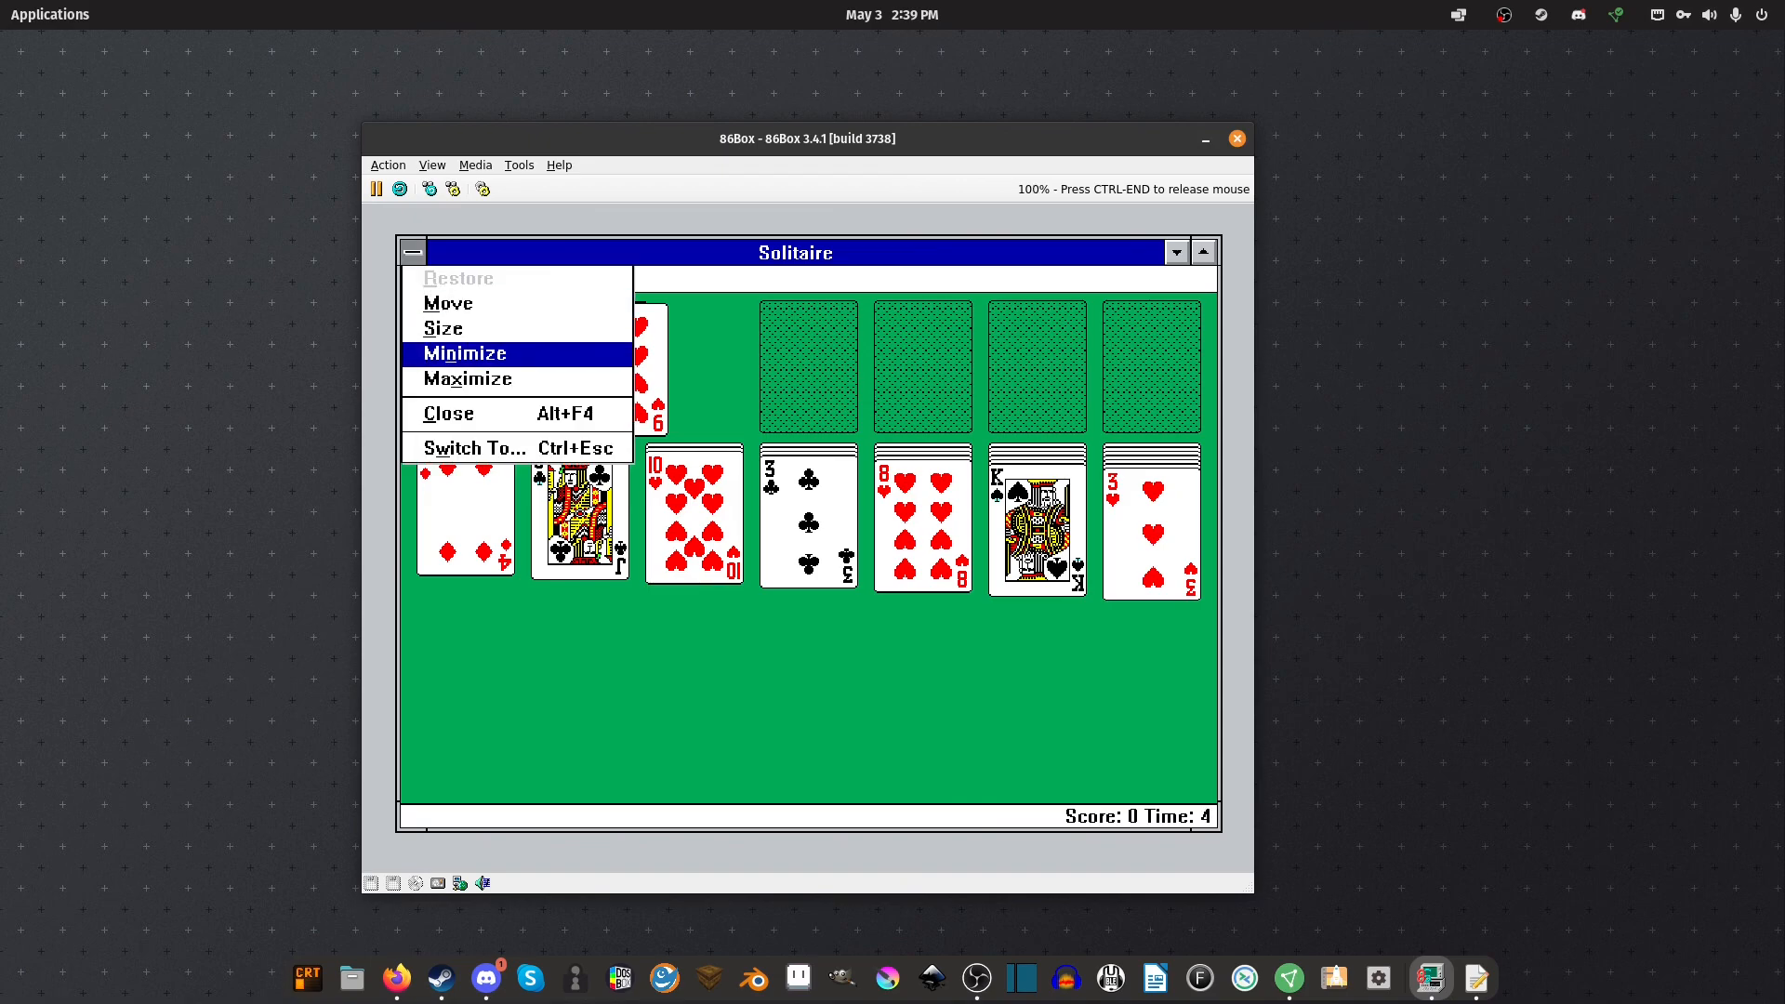
pyautogui.click(444, 429)
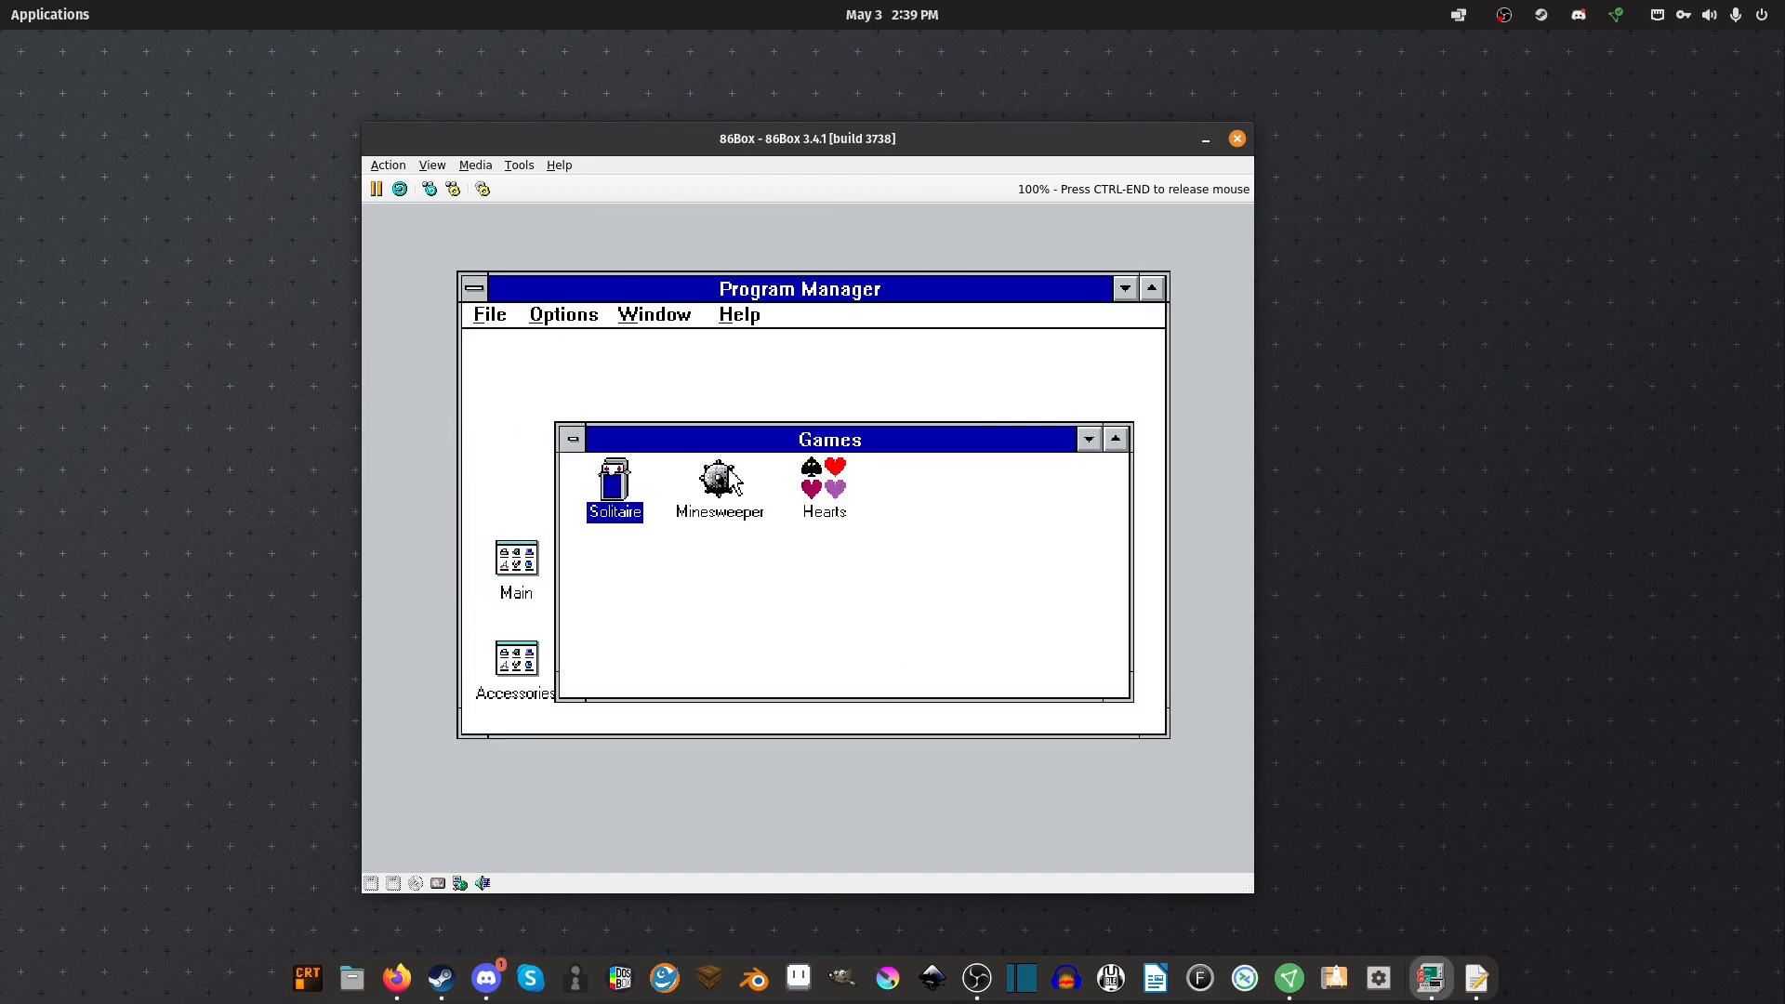
# Minimize the Games group to an icon, then release the mouse from 86Box with Ctrl+End
pyautogui.click(571, 442)
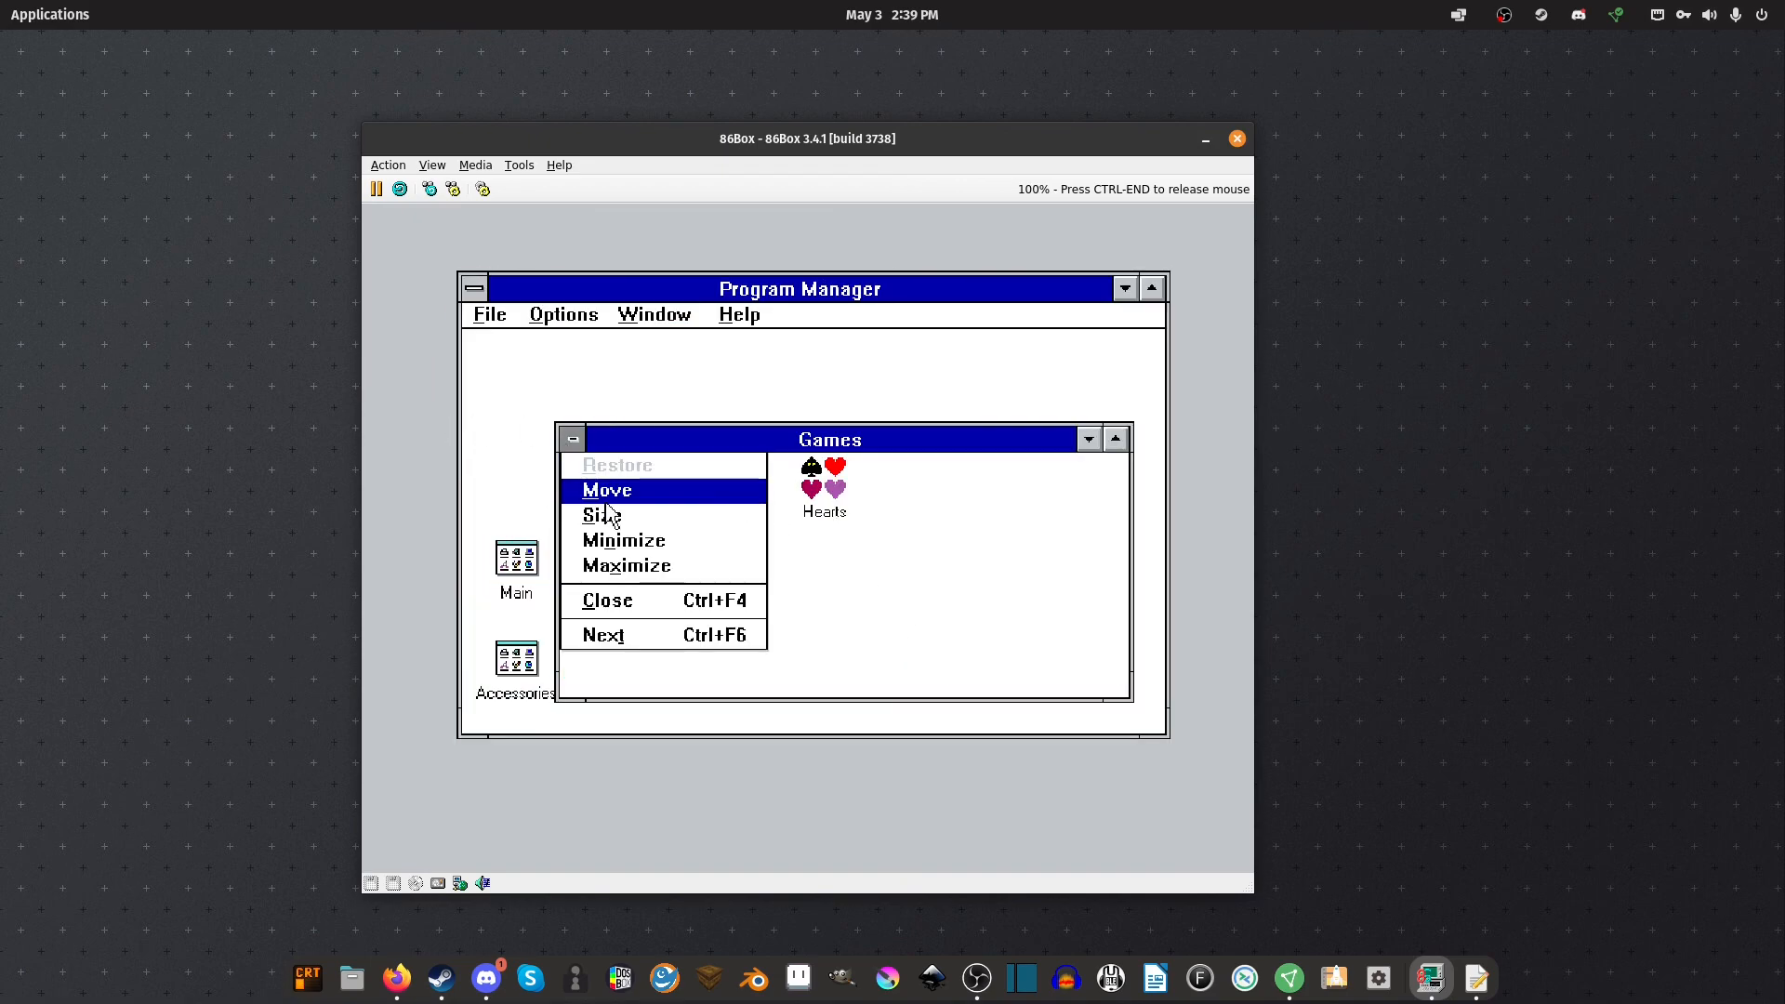
pyautogui.click(671, 599)
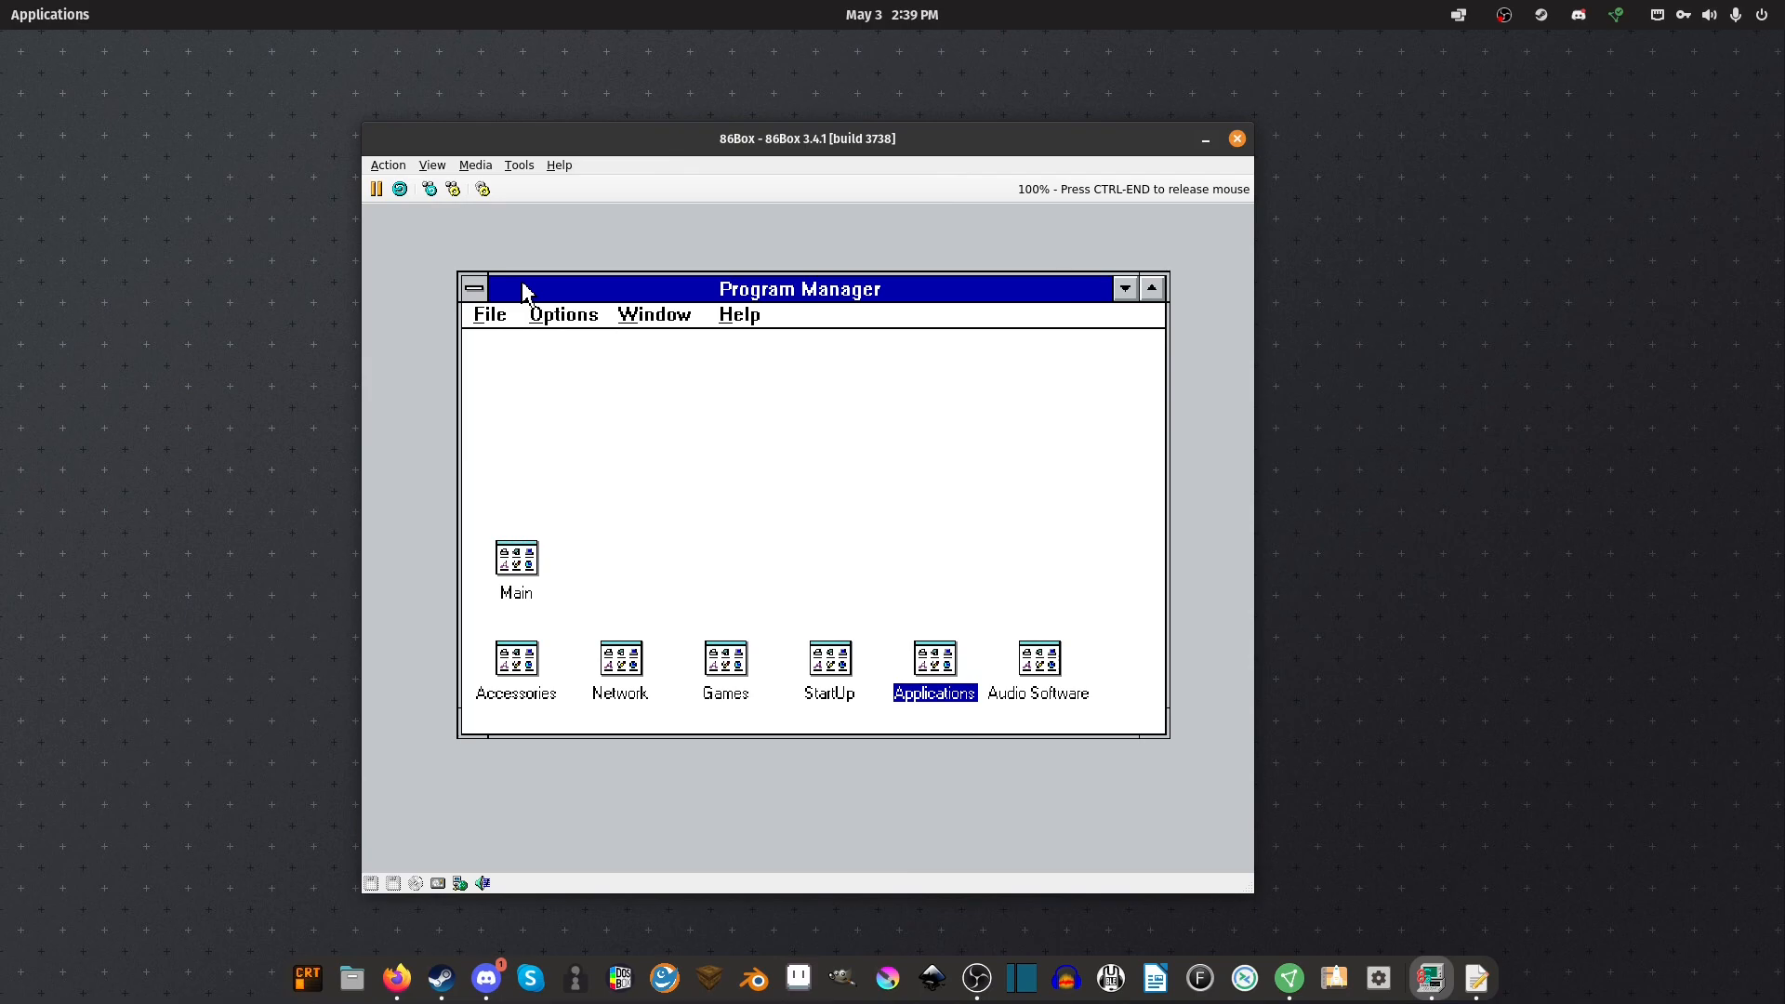
pyautogui.hotkey('ctrl', 'End')
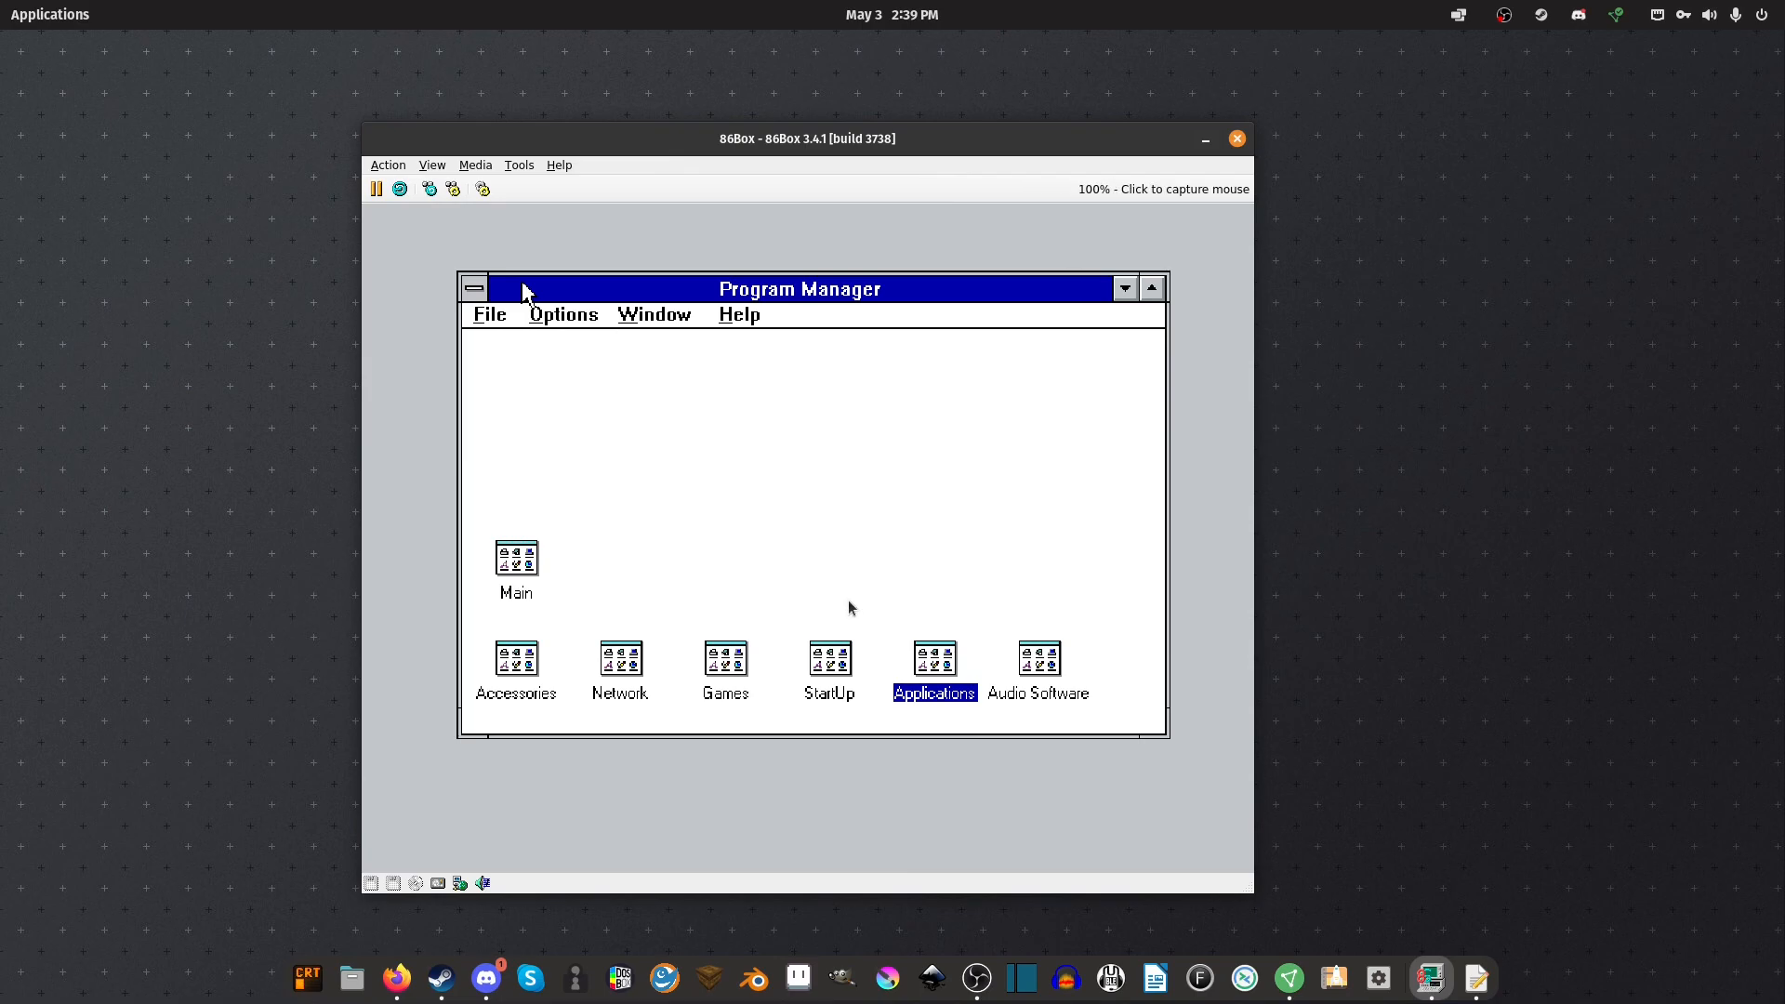